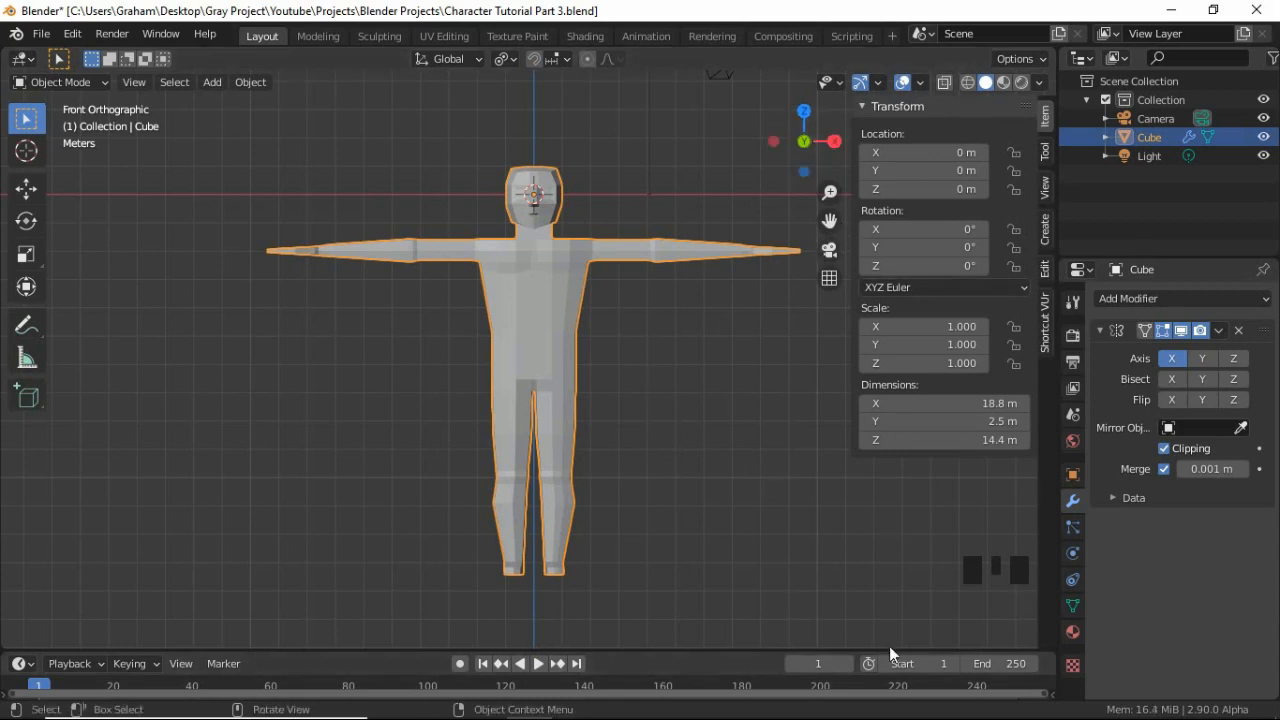
Scale the whole character down uniformly to about 0.121, making it about 1.75 m tall
scroll(898, 612, "down", 2)
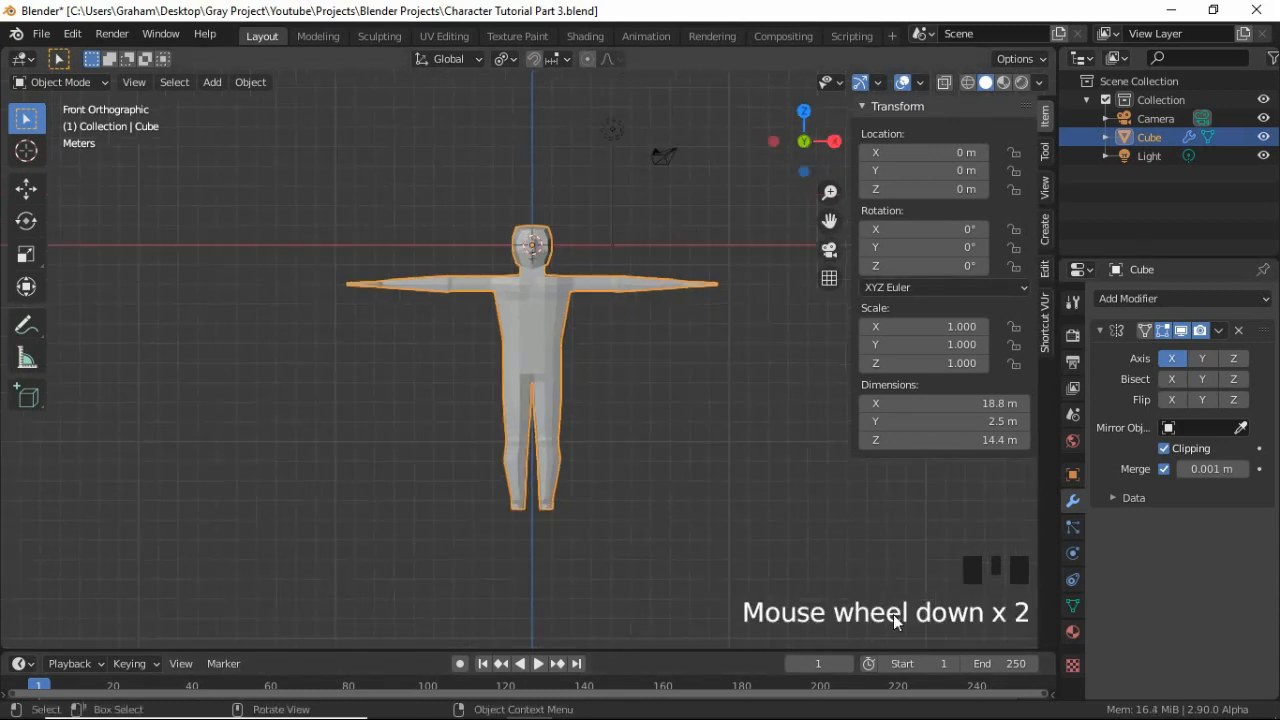
key("s")
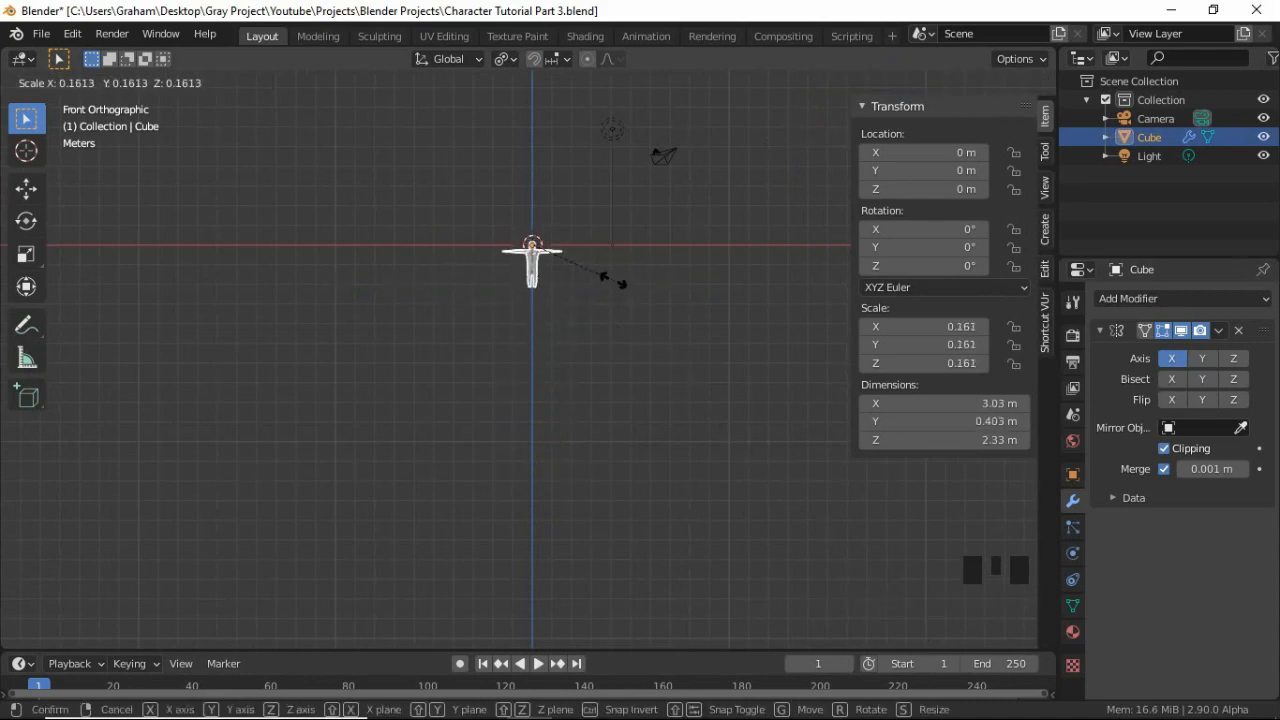
left_click(564, 262)
Raise the character about 1.63 m along Z so its feet rest near the ground line
scroll(560, 296, "up", 6)
middle_click_drag(560, 286, 468, 440, "shift")
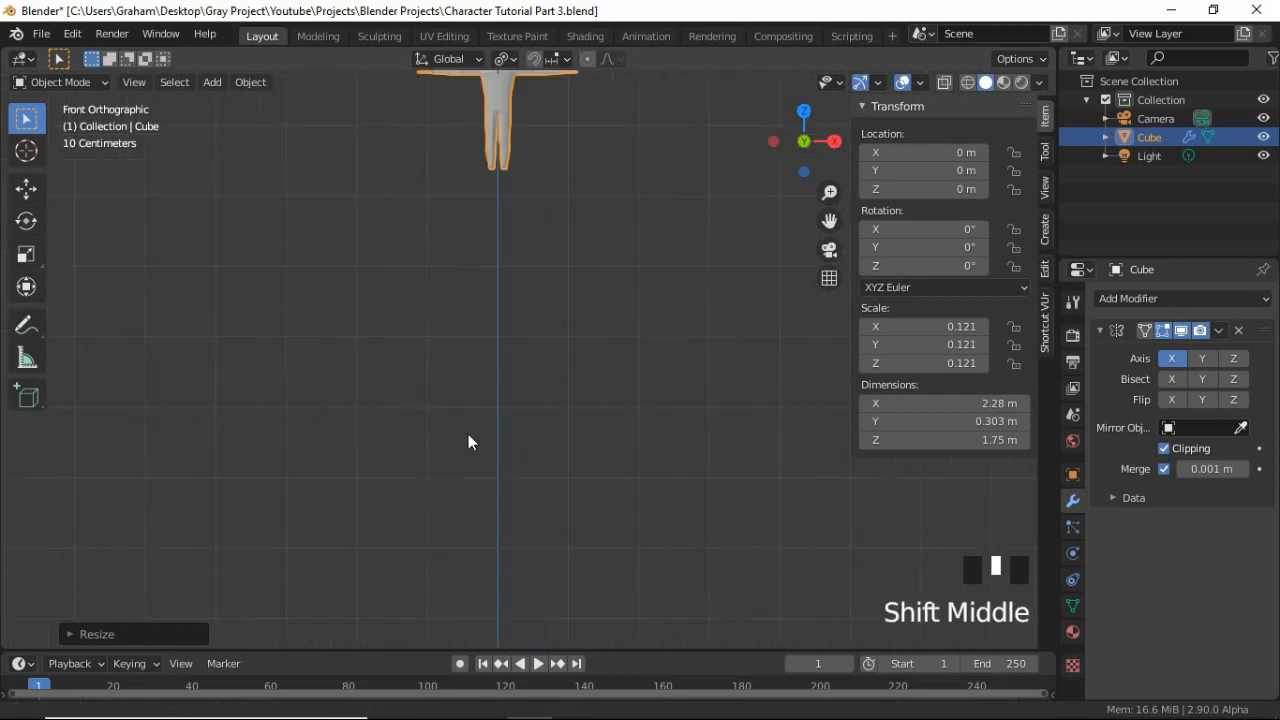
middle_click_drag(500, 326, 516, 438, "shift")
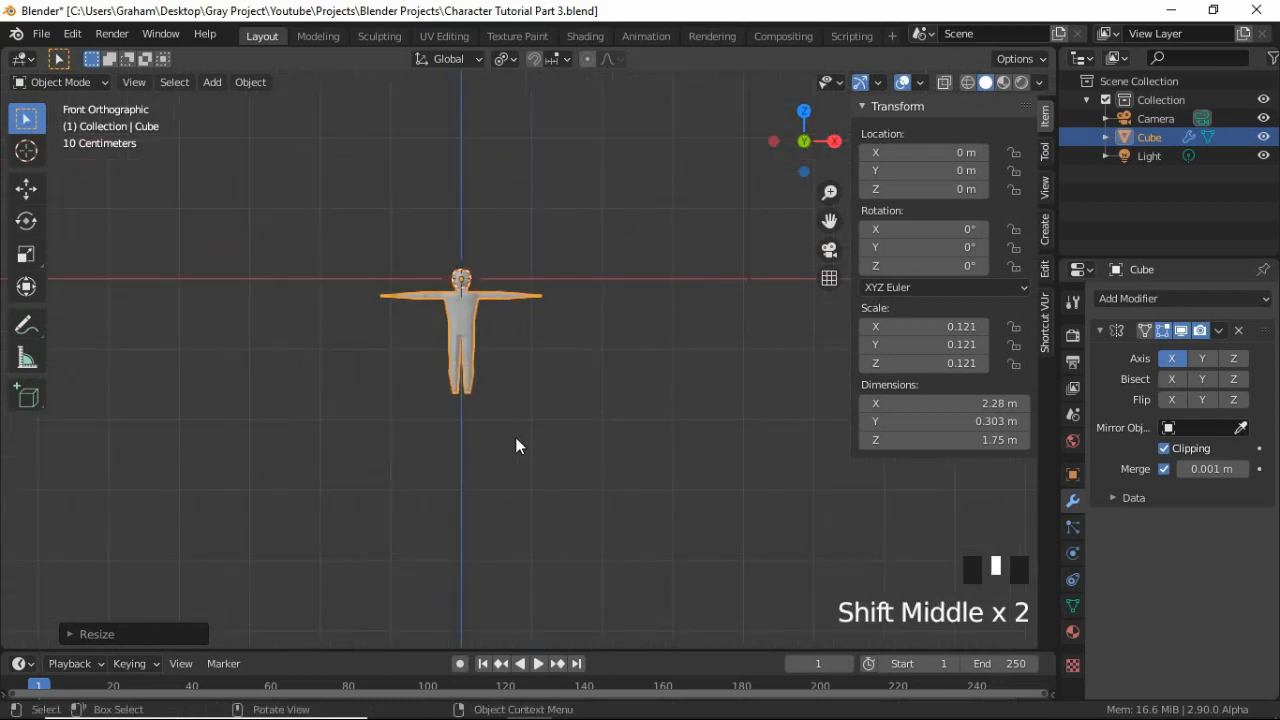
key("KP_Decimal")
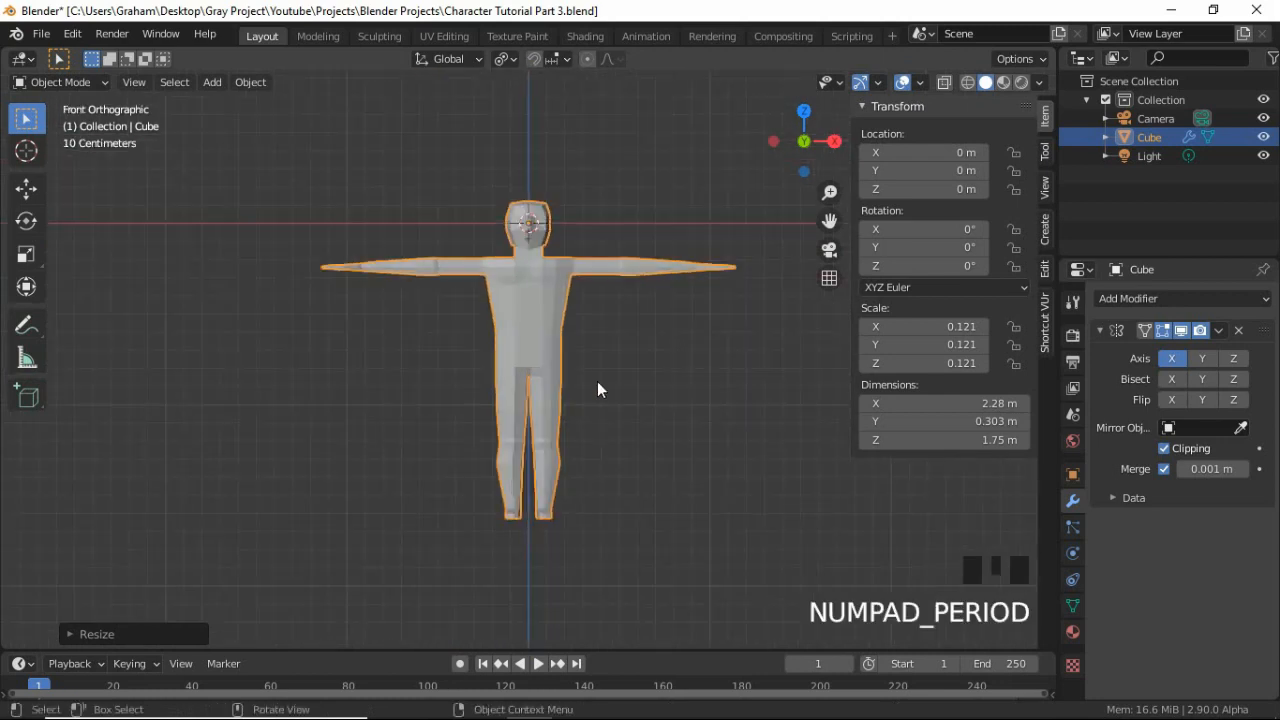
scroll(600, 381, "down", 3)
middle_click_drag(607, 382, 559, 440, "shift")
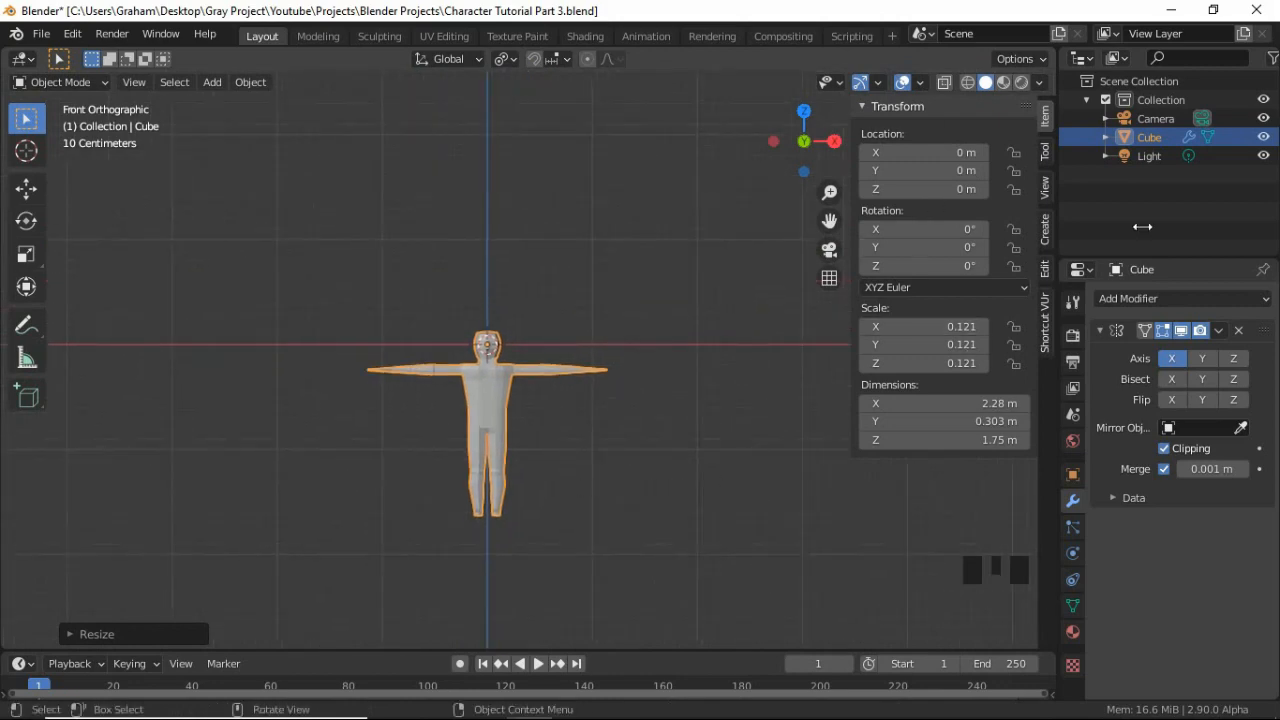
key("g")
key("z")
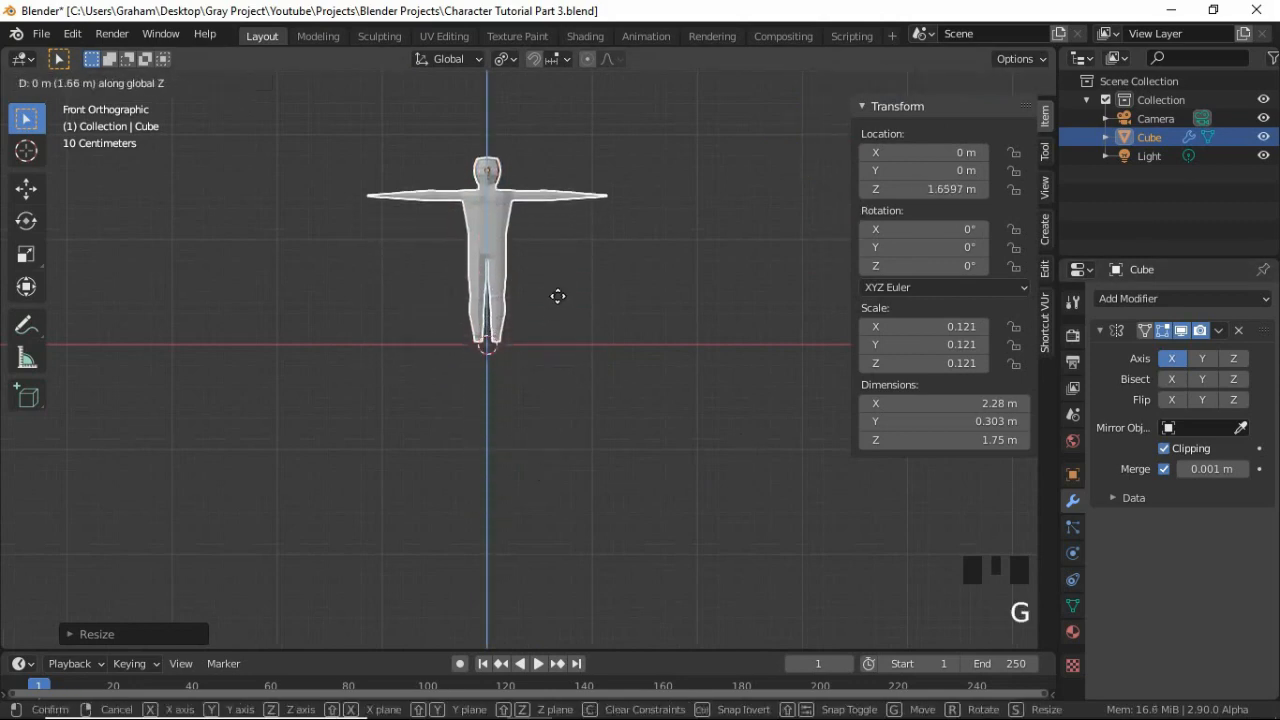
left_click(555, 360)
Fine-tune the character's Z location to about 1.6305 m so the soles sit on the ground line
scroll(563, 392, "up", 4)
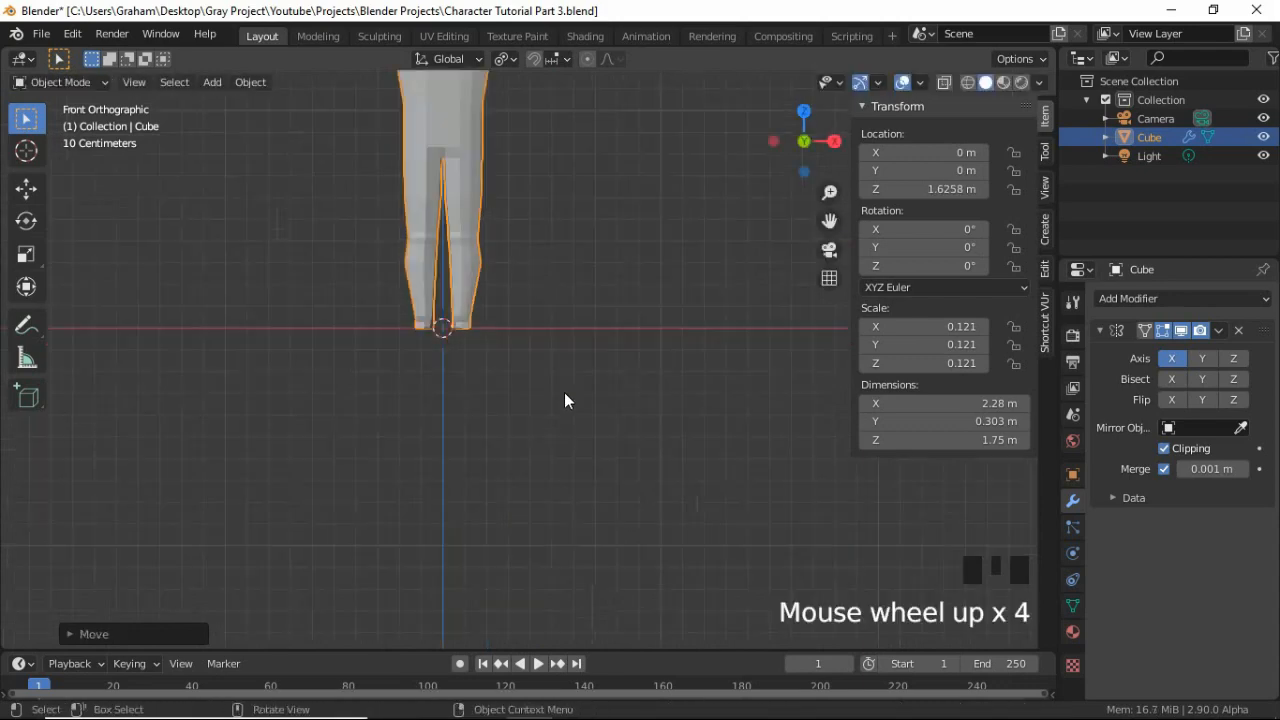
middle_click_drag(503, 337, 620, 443, "shift")
scroll(638, 466, "up", 2)
scroll(611, 470, "up", 1)
scroll(610, 477, "up", 1)
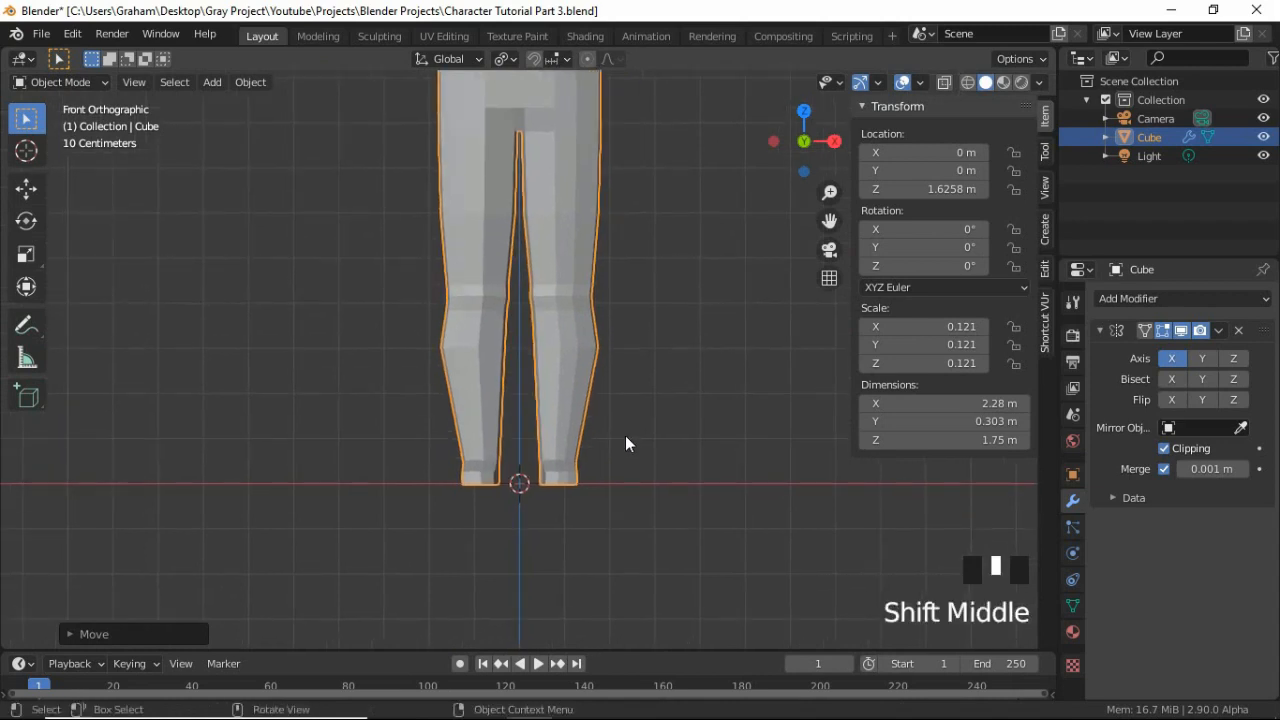
key("g")
key("z")
left_click(628, 418)
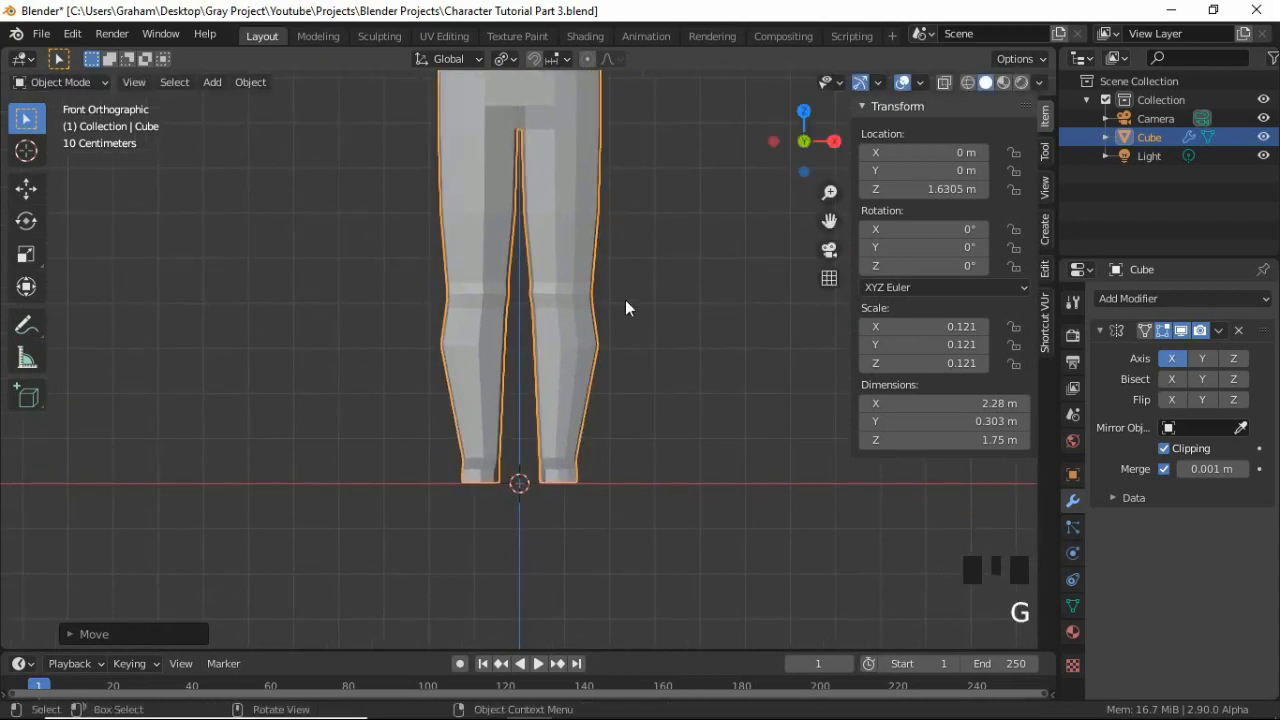
Apply the character's location and scale transforms and hide the transform properties sidebar
middle_click_drag(625, 300, 591, 389, "shift")
scroll(580, 330, "down", 1)
middle_click_drag(574, 300, 563, 386, "shift")
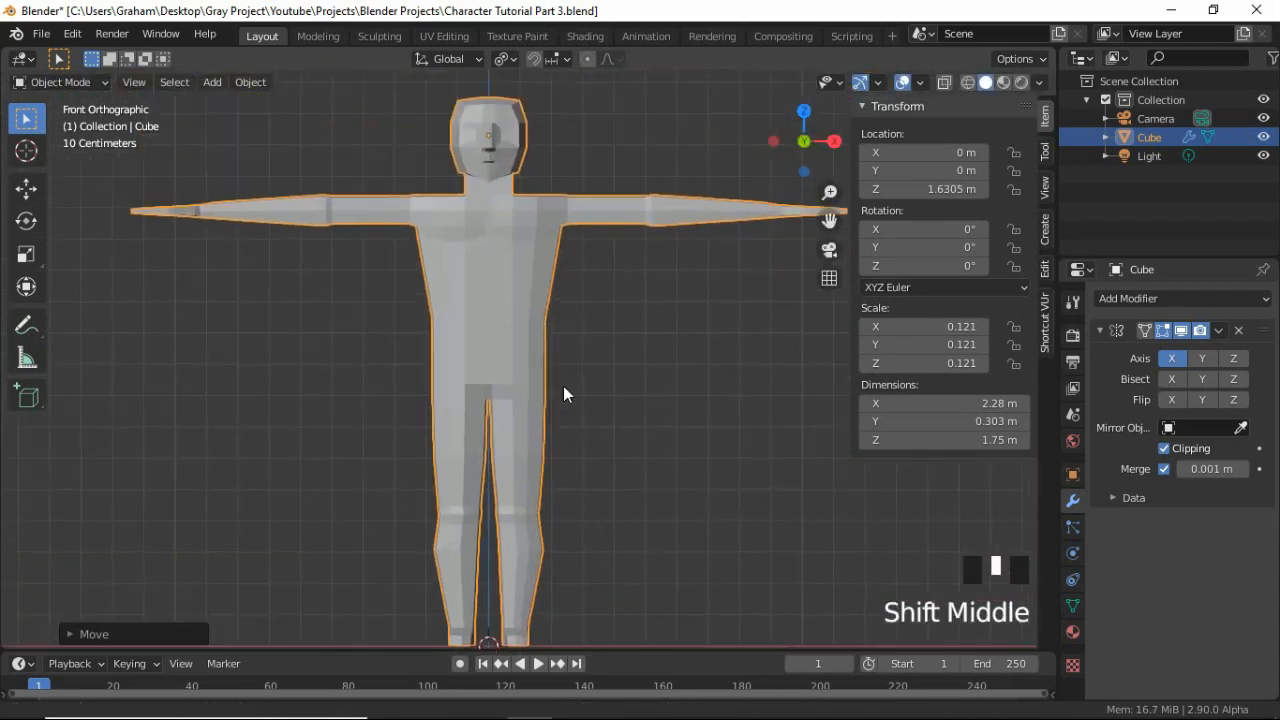
scroll(563, 386, "down", 2)
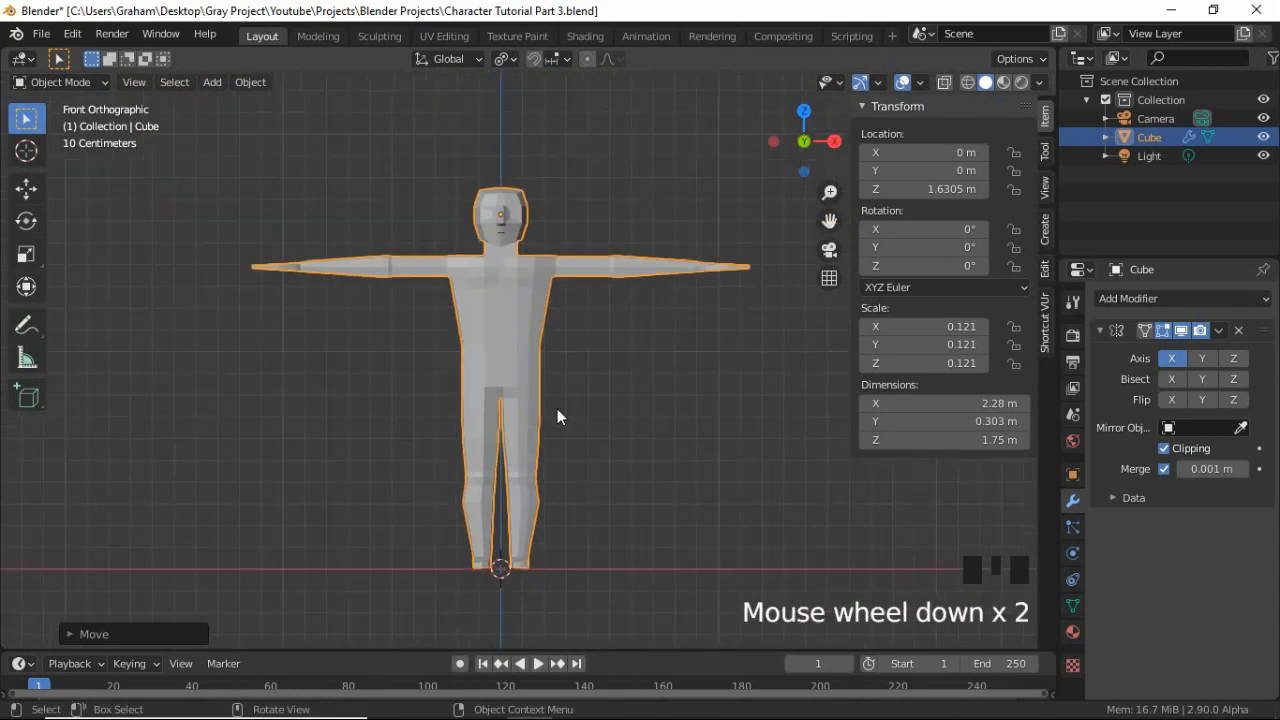
key("ctrl+a")
left_click(557, 409)
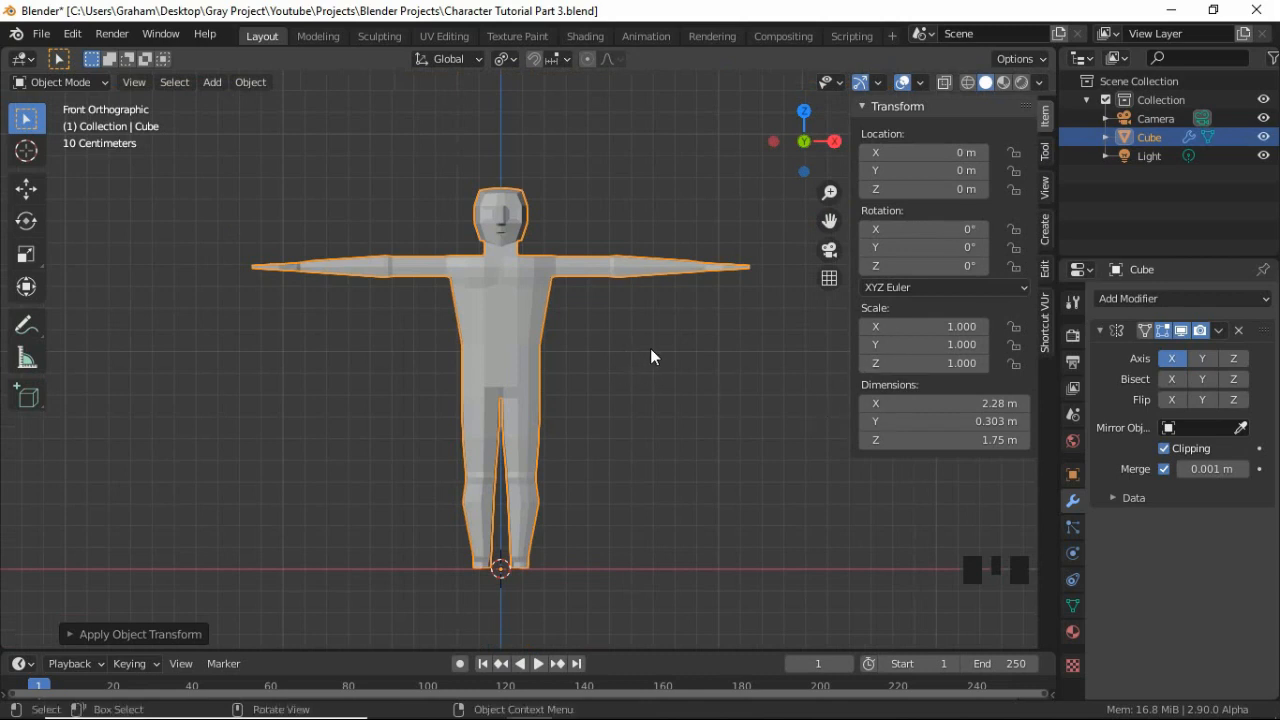
key("n")
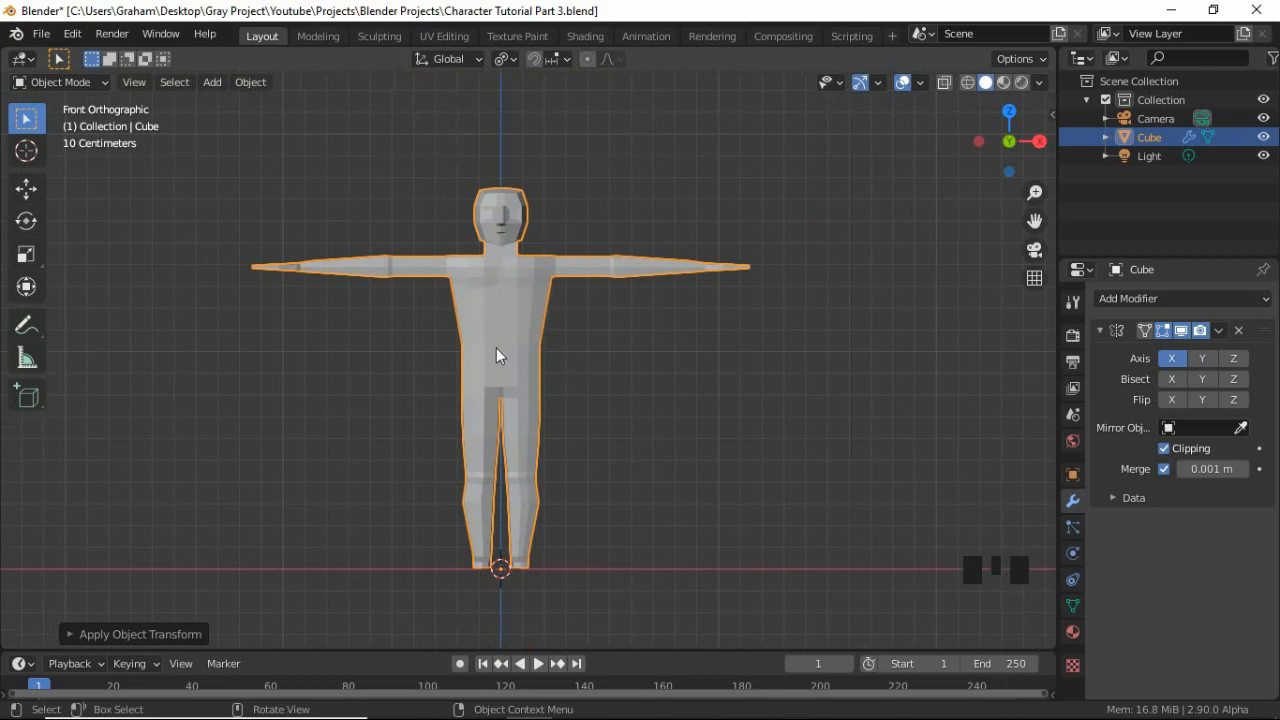
Enter Edit Mode on the character mesh and switch the shading to Wireframe
key("Tab")
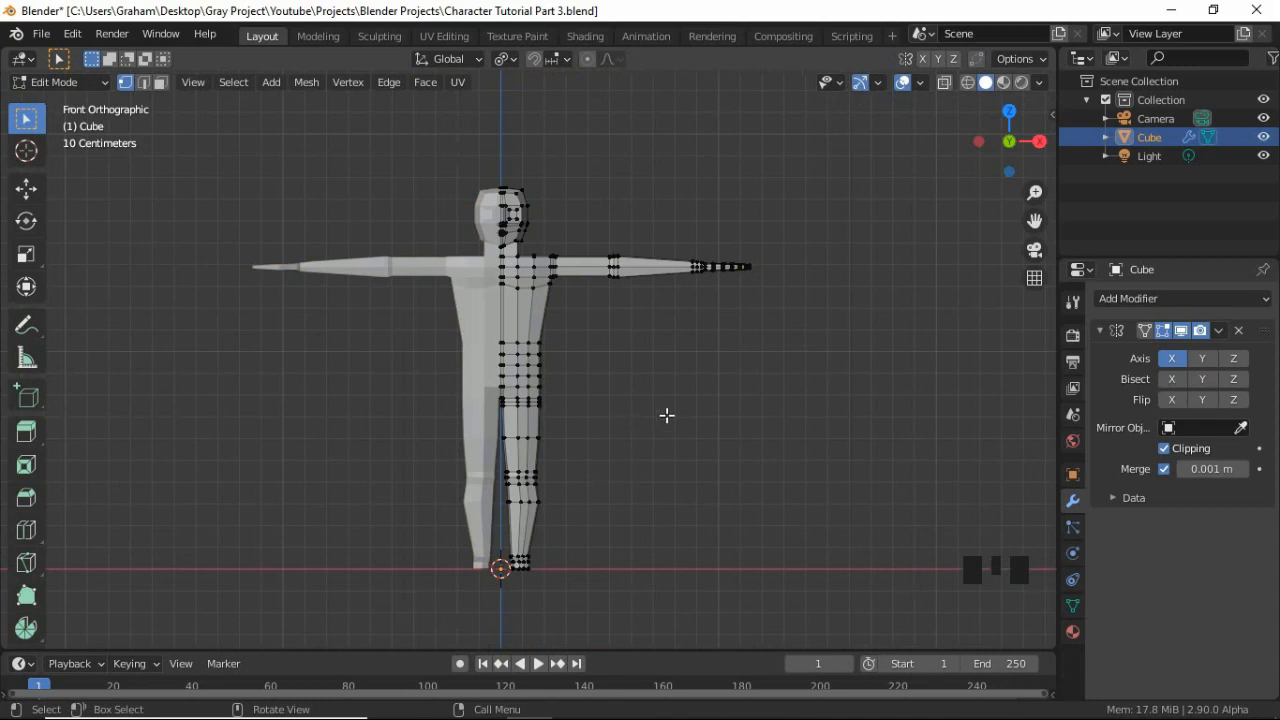
key("z")
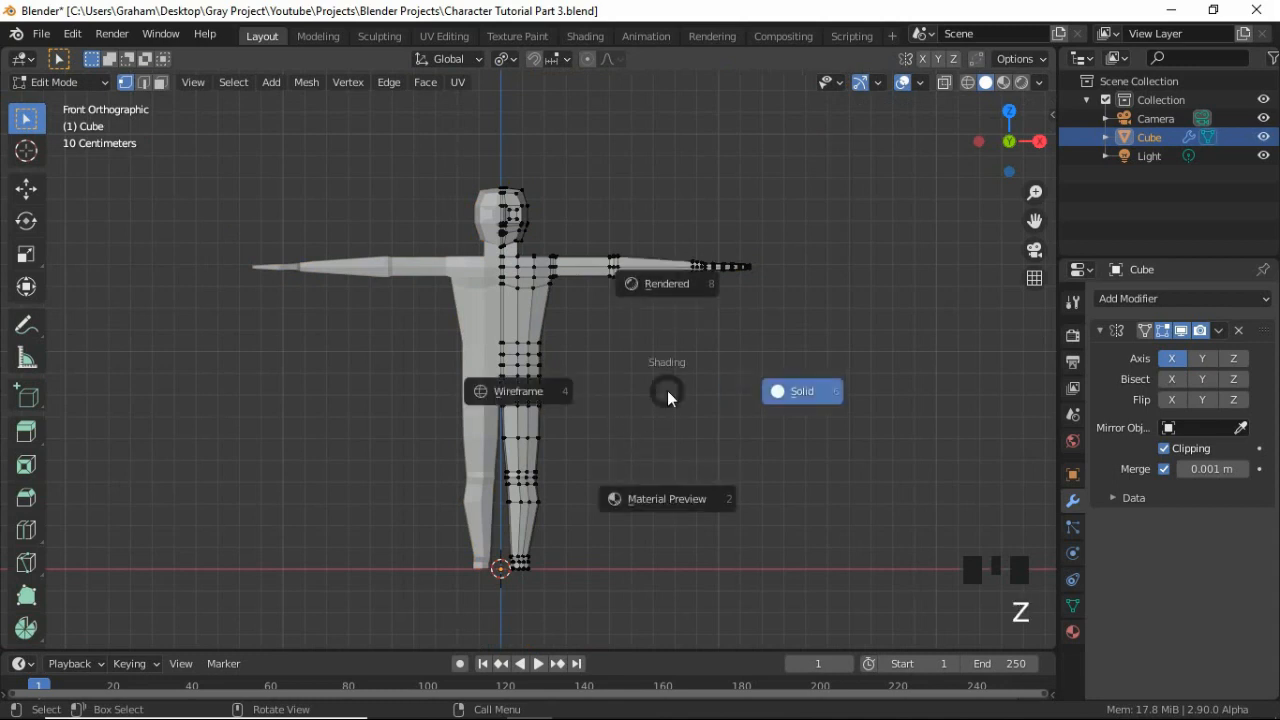
left_click(532, 400)
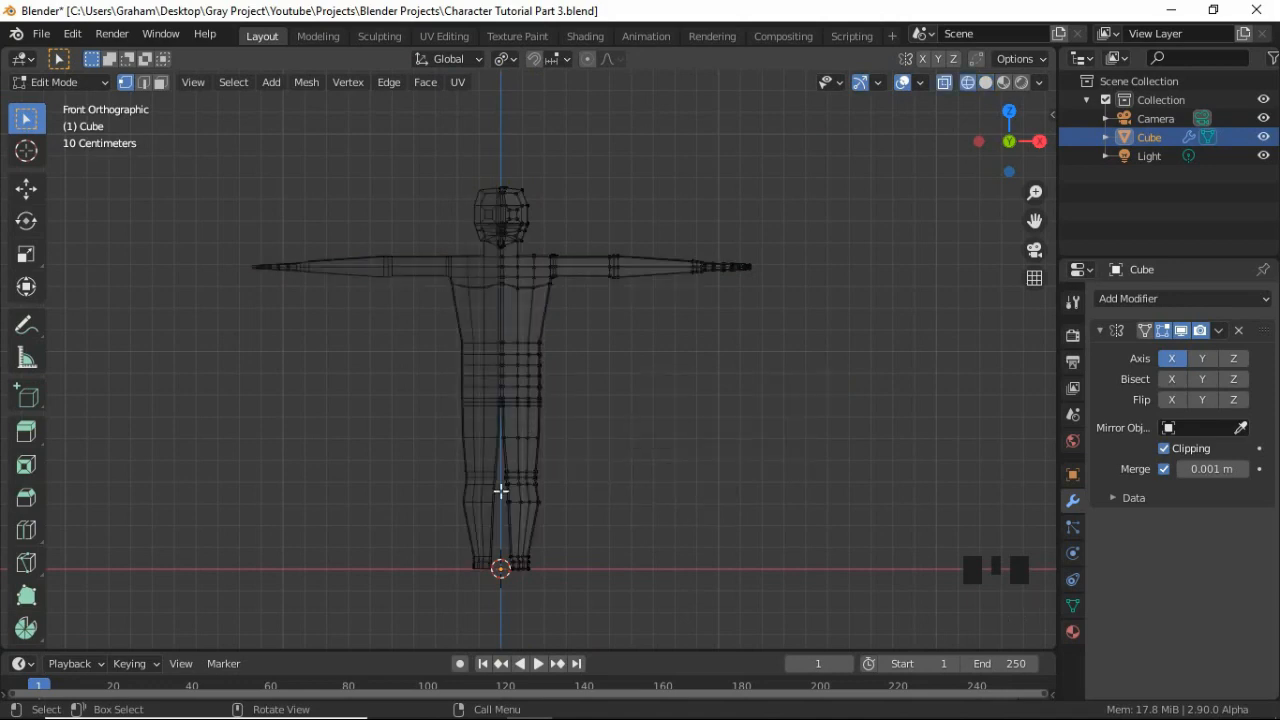
Lengthen the lower legs by moving all vertices from the knees upward about 0.03 m up along Z
left_click_drag(422, 494, 788, 157)
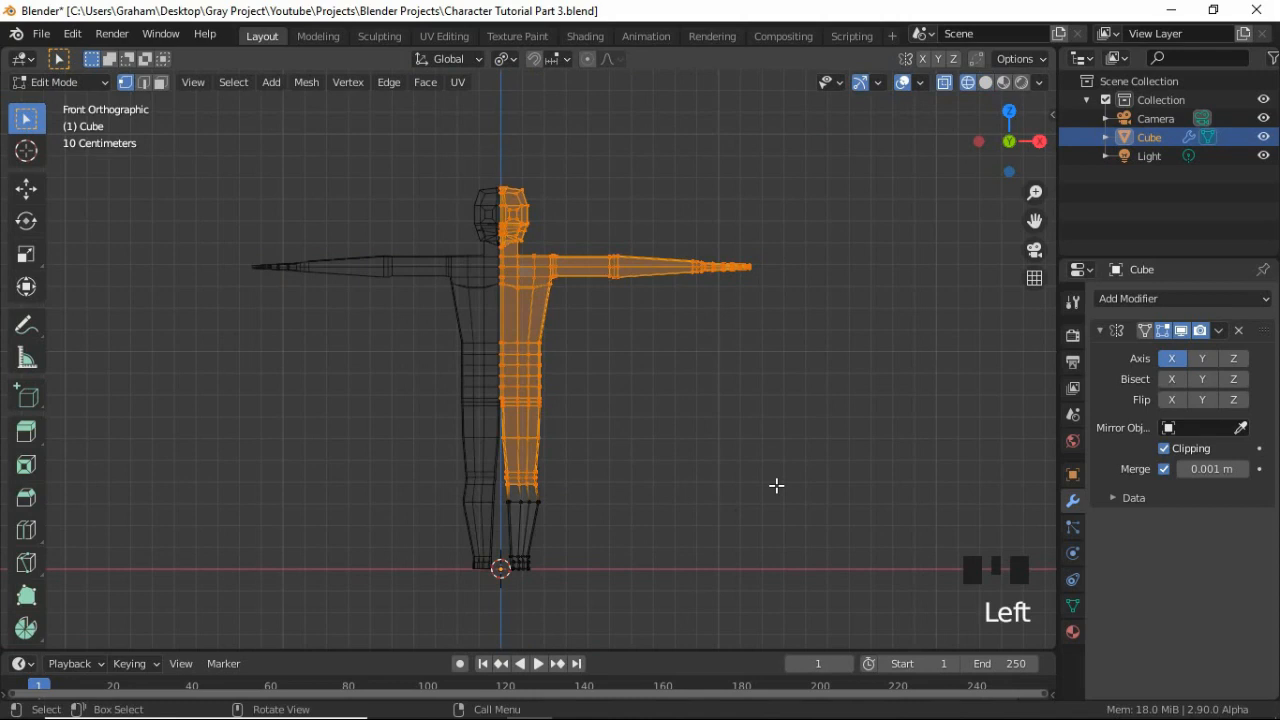
key("g")
key("z")
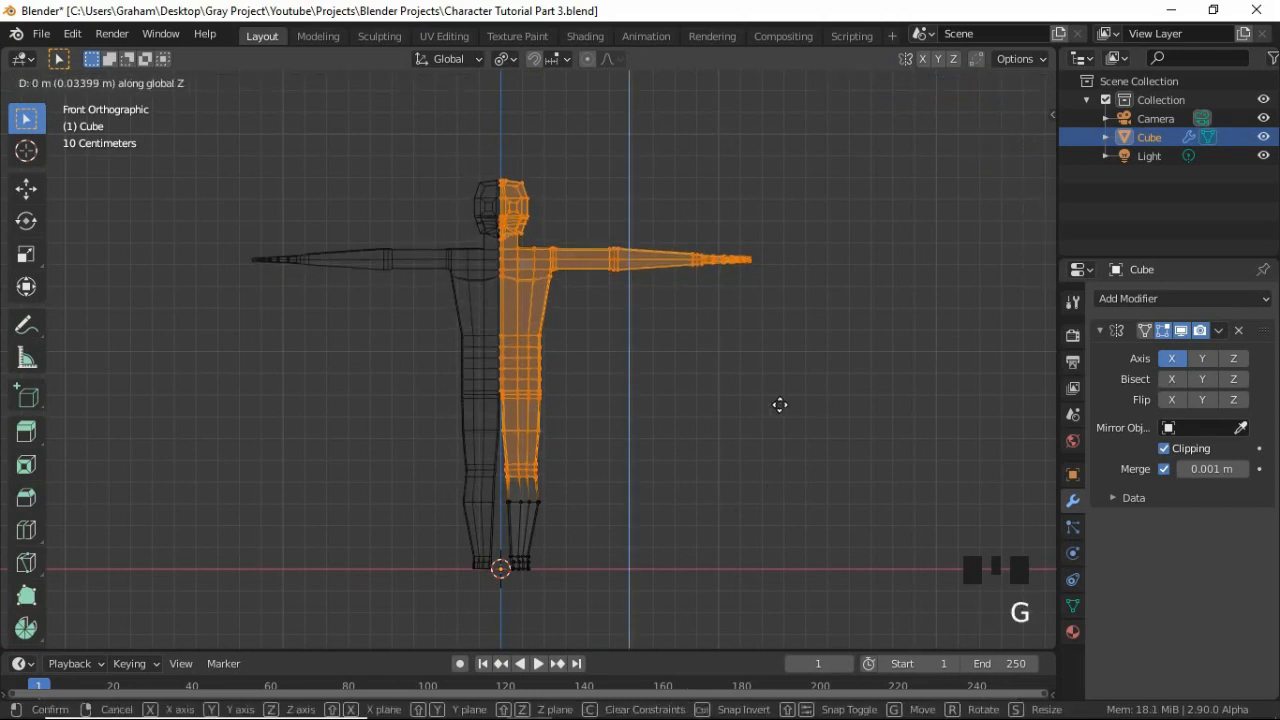
left_click(777, 409)
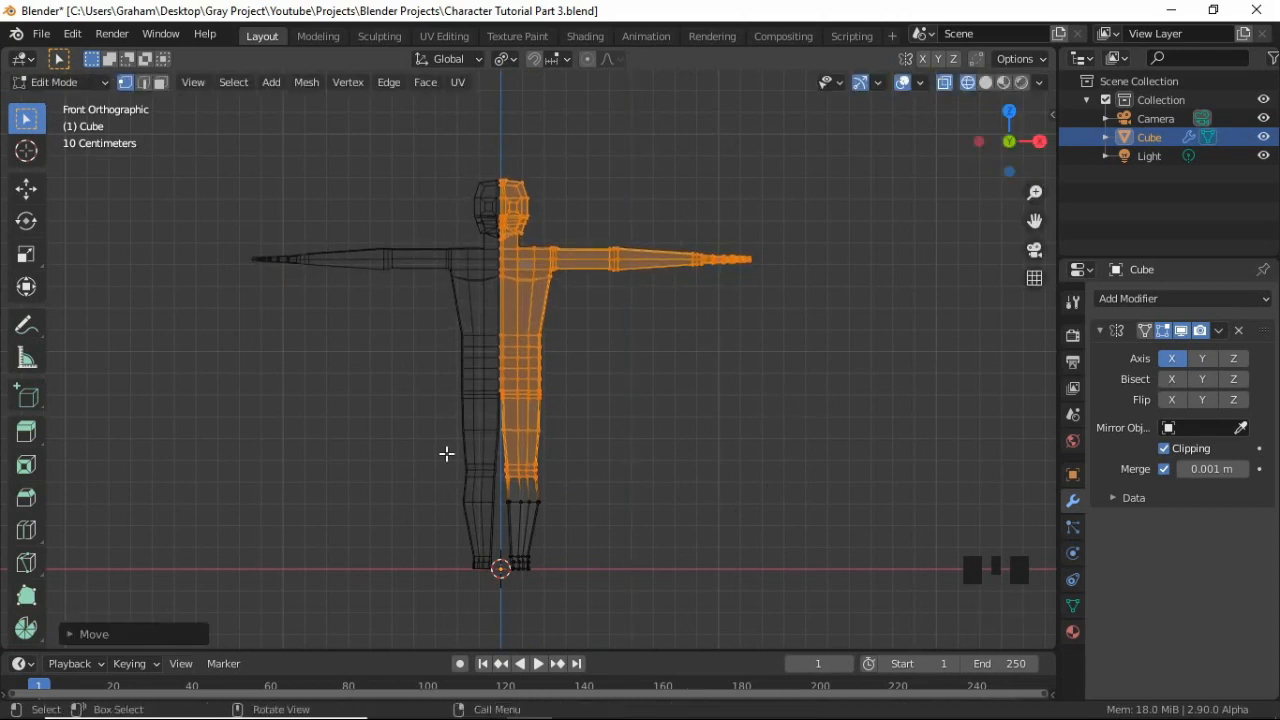
Lengthen the thighs by moving all vertices above the knees up along Z
left_click_drag(438, 444, 790, 136)
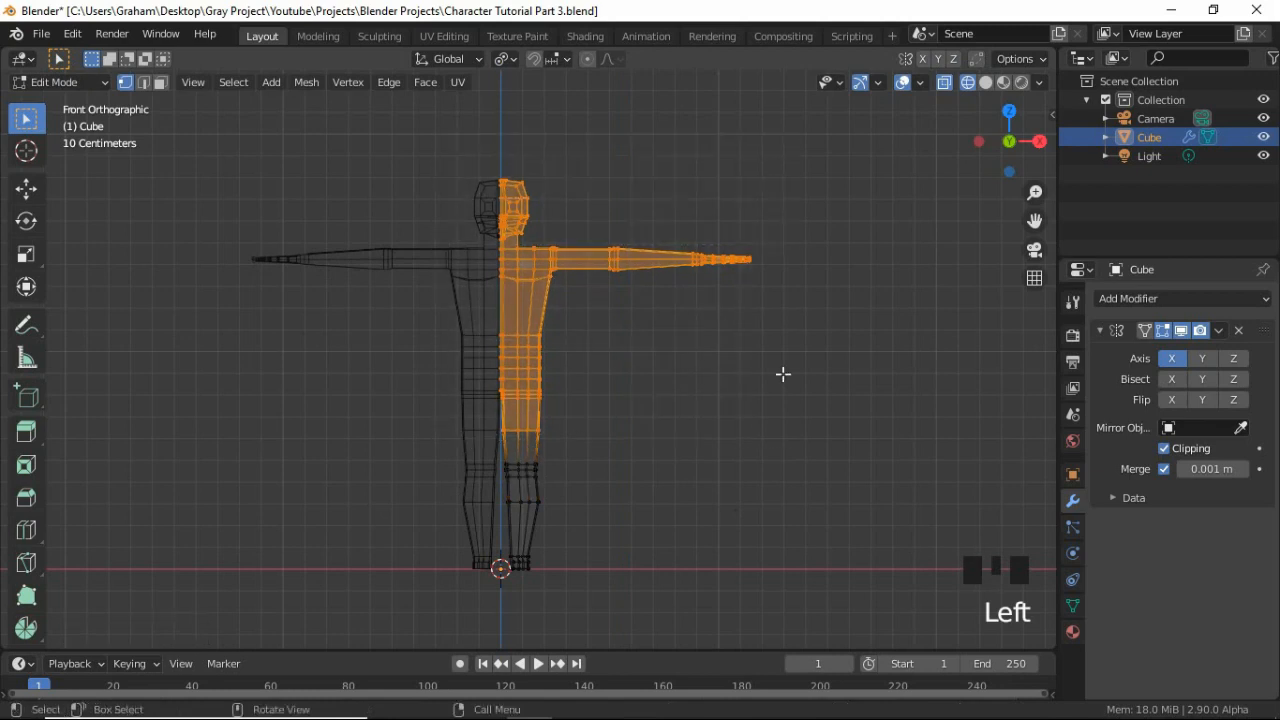
key("g")
key("z")
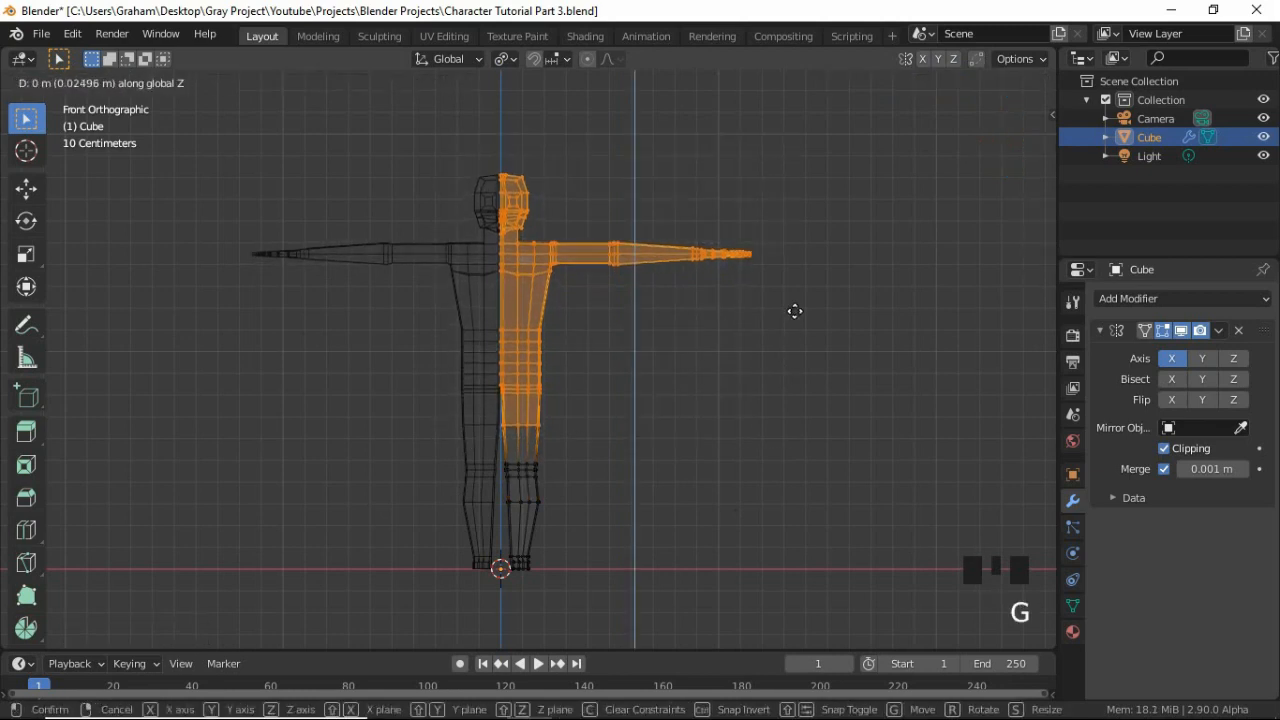
left_click(806, 257)
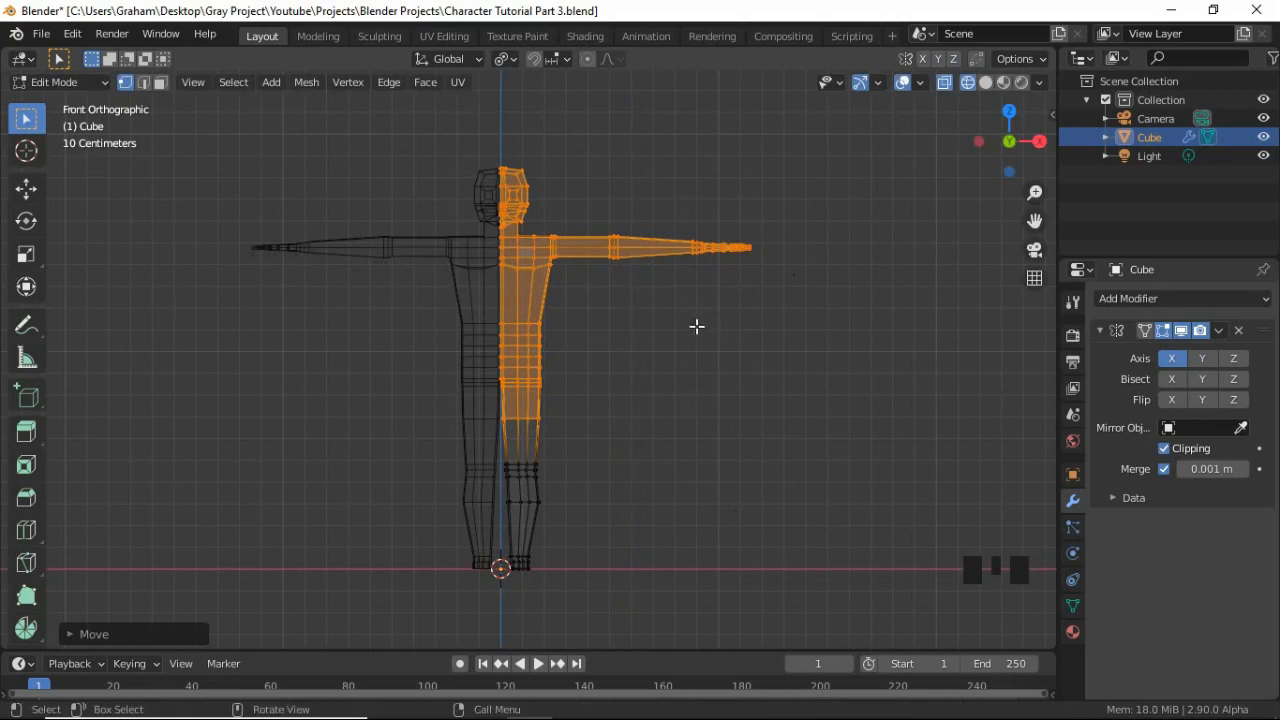
Shorten the torso by moving the chest, arms and head vertices slightly down along Z
left_click_drag(429, 125, 800, 303)
key("g")
key("z")
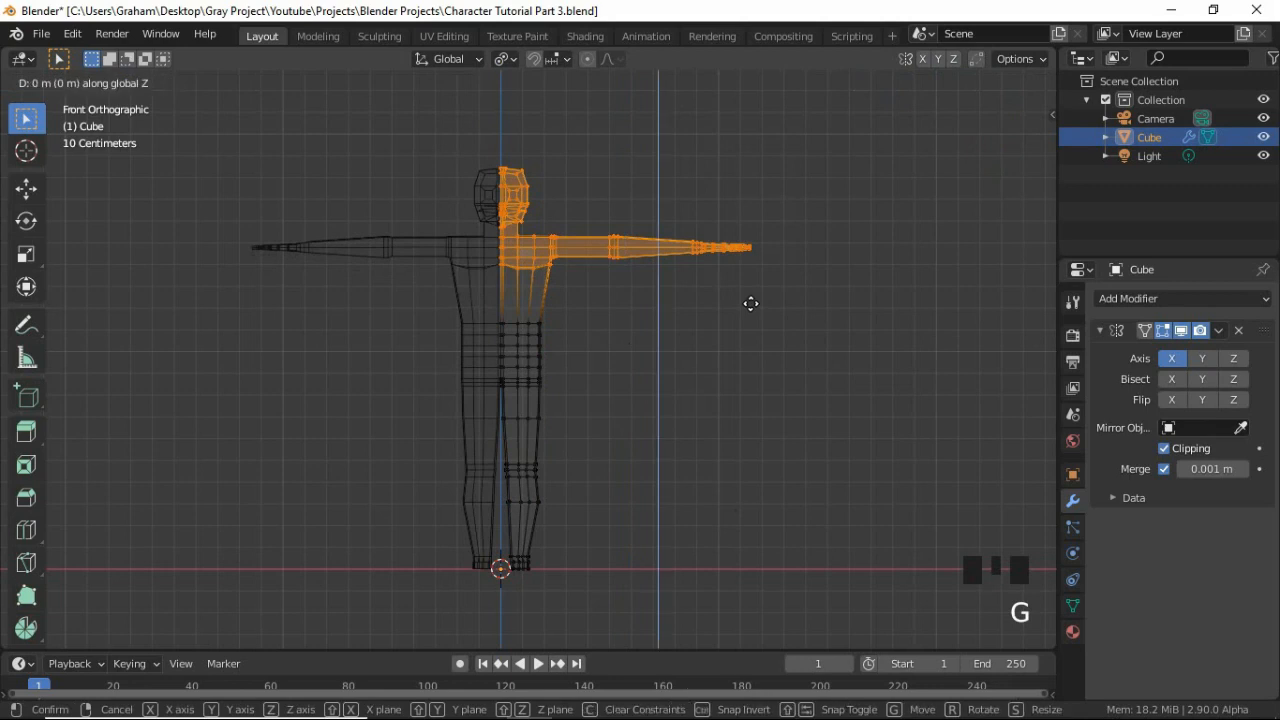
left_click(750, 375)
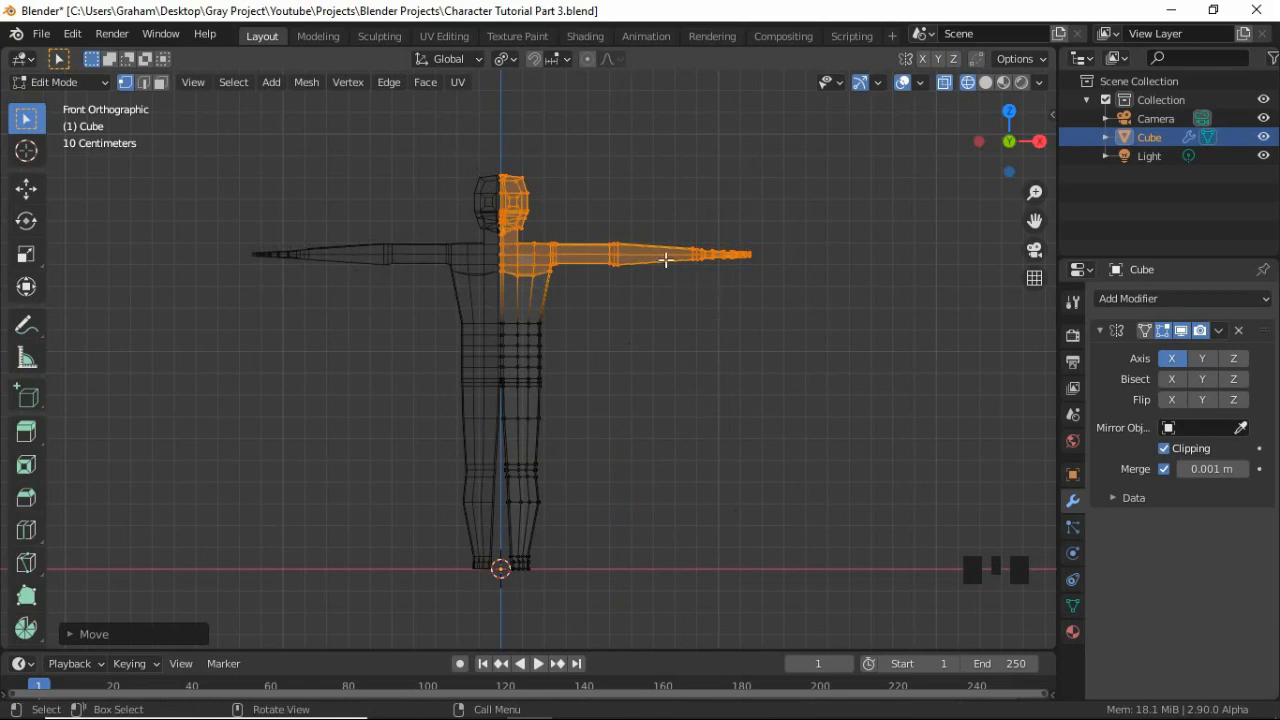
Shorten the forearm by moving the wrist and hand vertices inward along X
left_click_drag(668, 195, 798, 314)
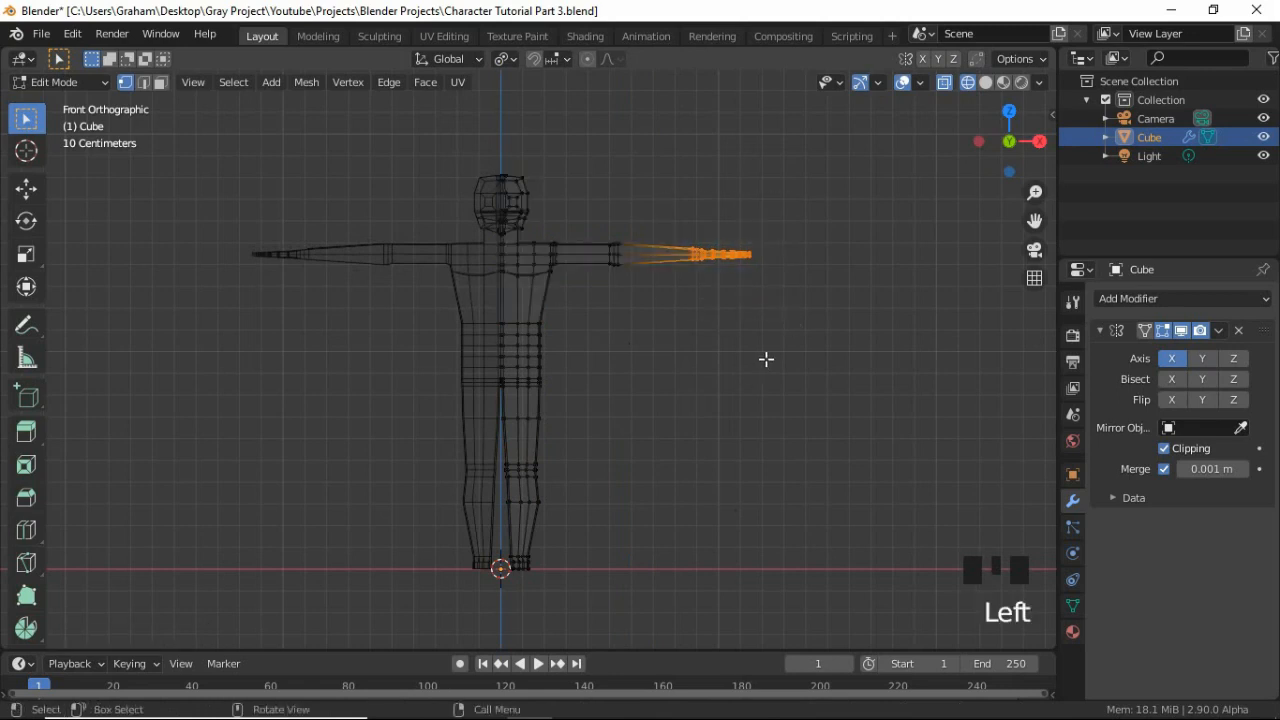
key("g")
key("x")
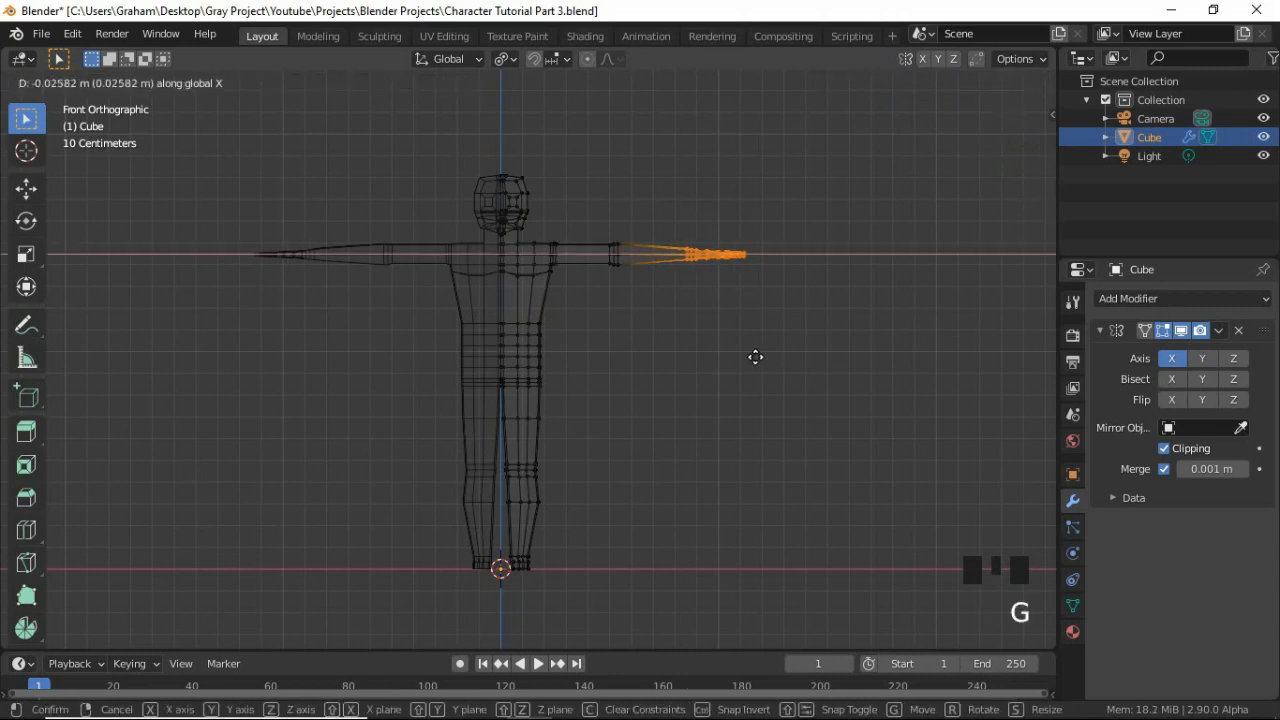
left_click(747, 355)
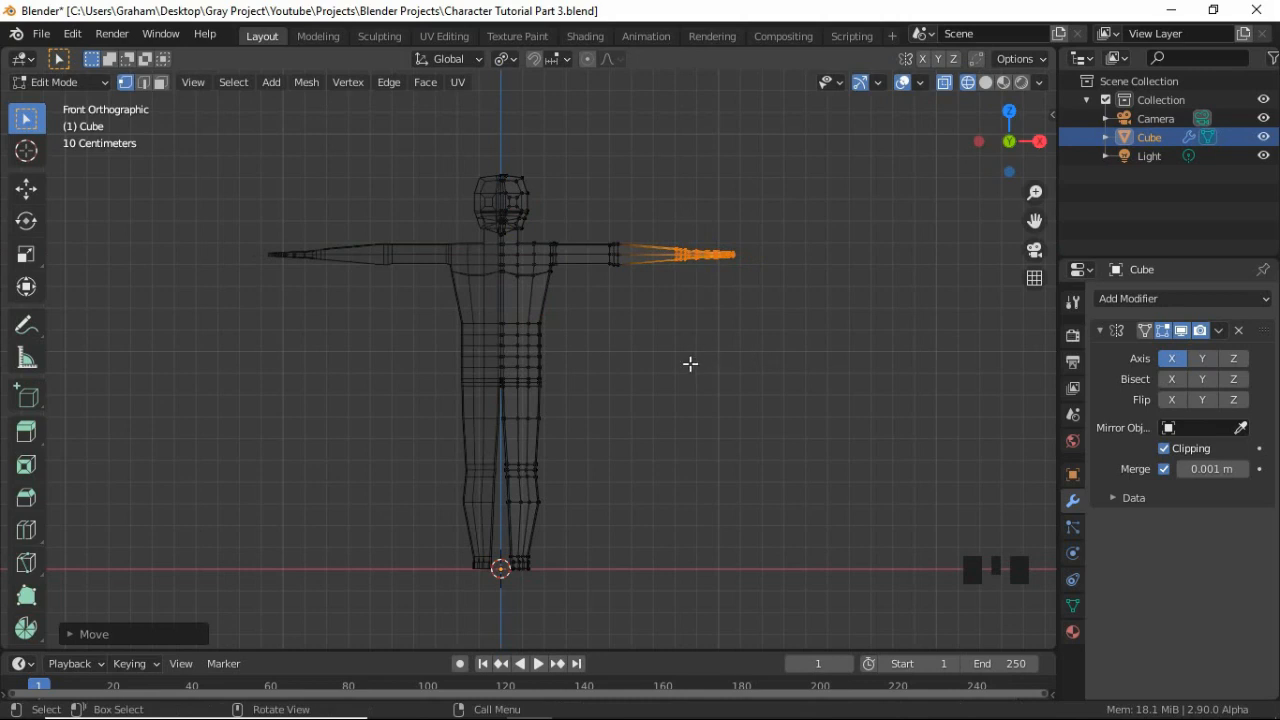
Shorten the upper arm slightly by moving the elbow, forearm and hand vertices inward along X
left_click_drag(596, 201, 766, 331)
key("g")
key("x")
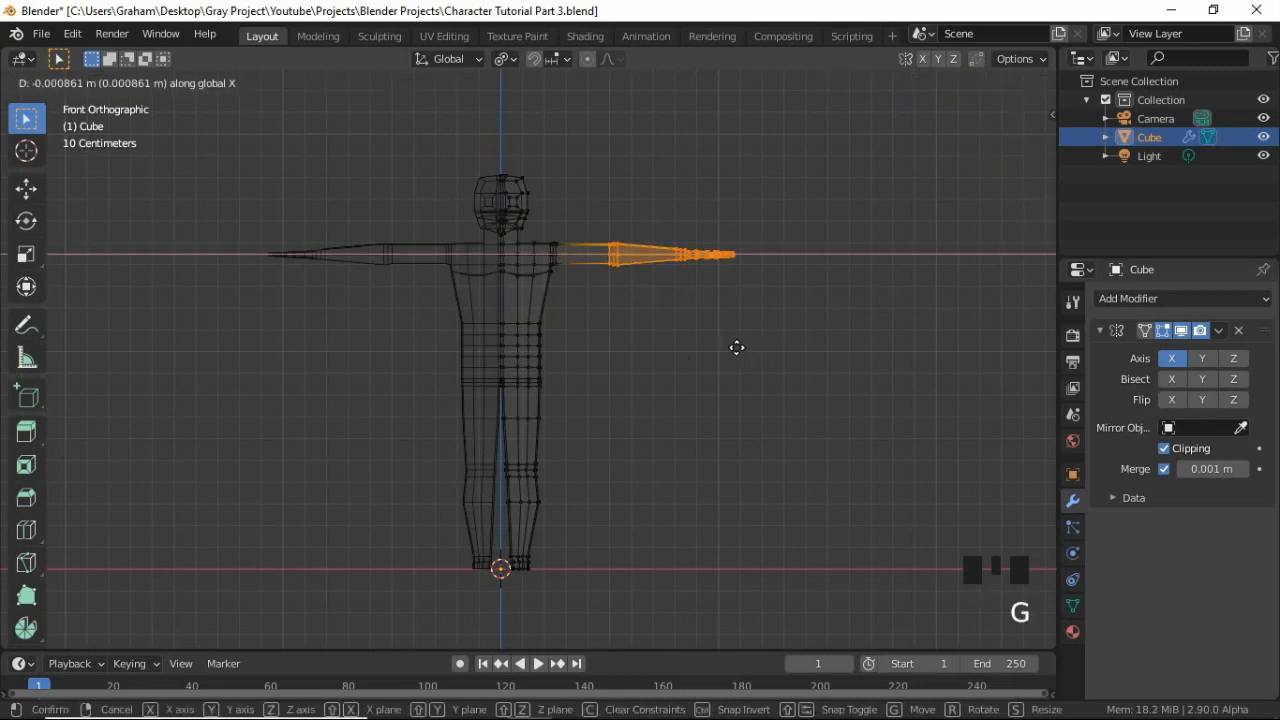
left_click(715, 346)
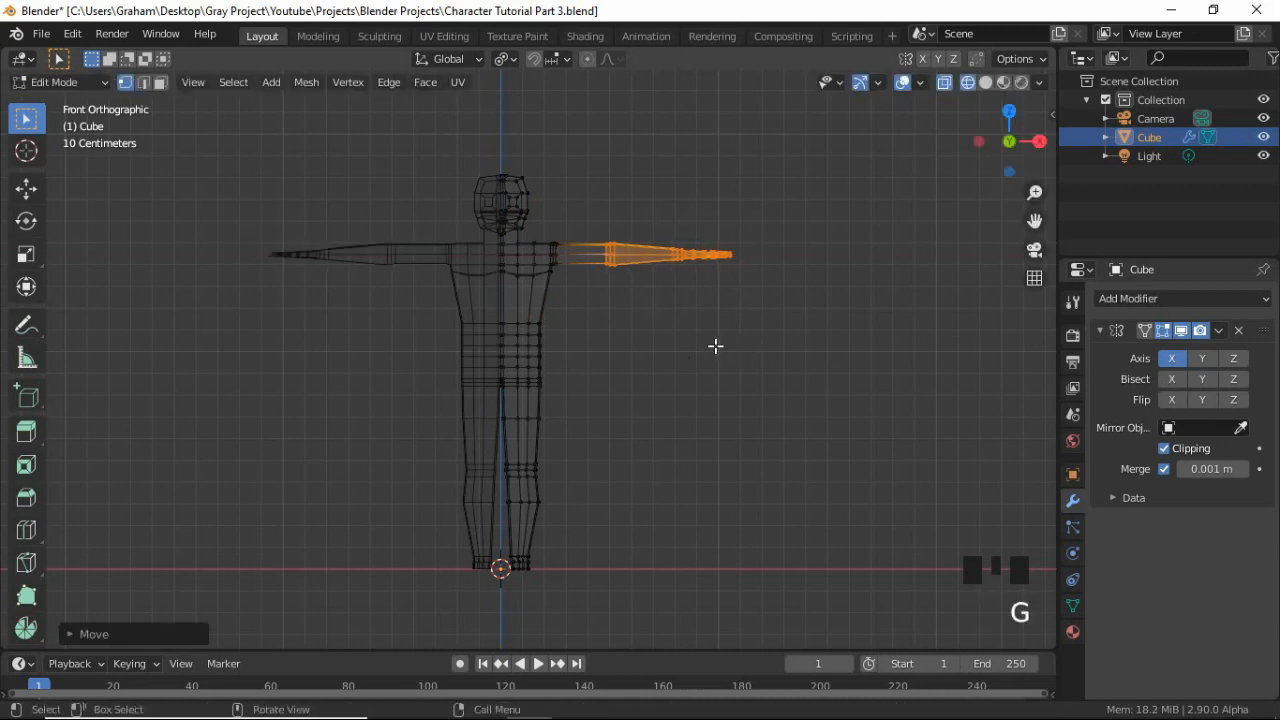
In top view, select the hand vertices beyond the wrist and move them inward along X toward the forearm
key("KP_7")
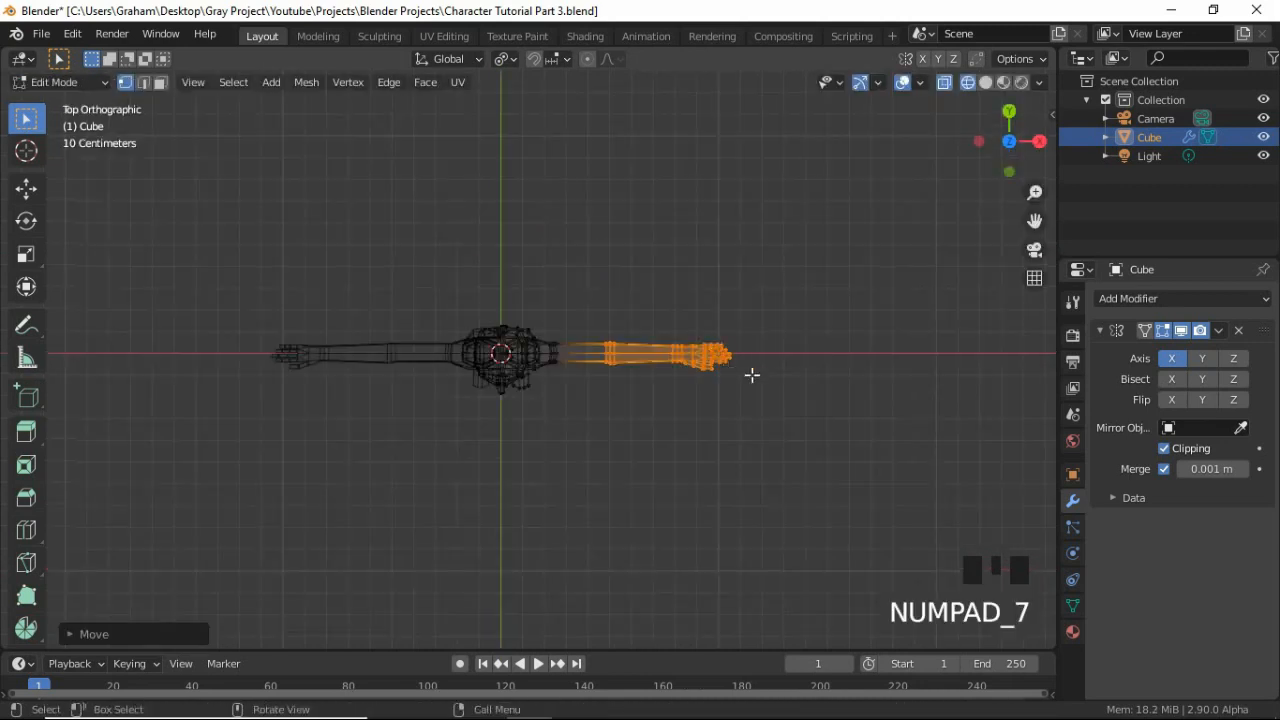
middle_click_drag(751, 374, 551, 265, "shift")
scroll(671, 445, "up", 4)
scroll(610, 395, "up", 4)
left_click_drag(513, 210, 789, 469)
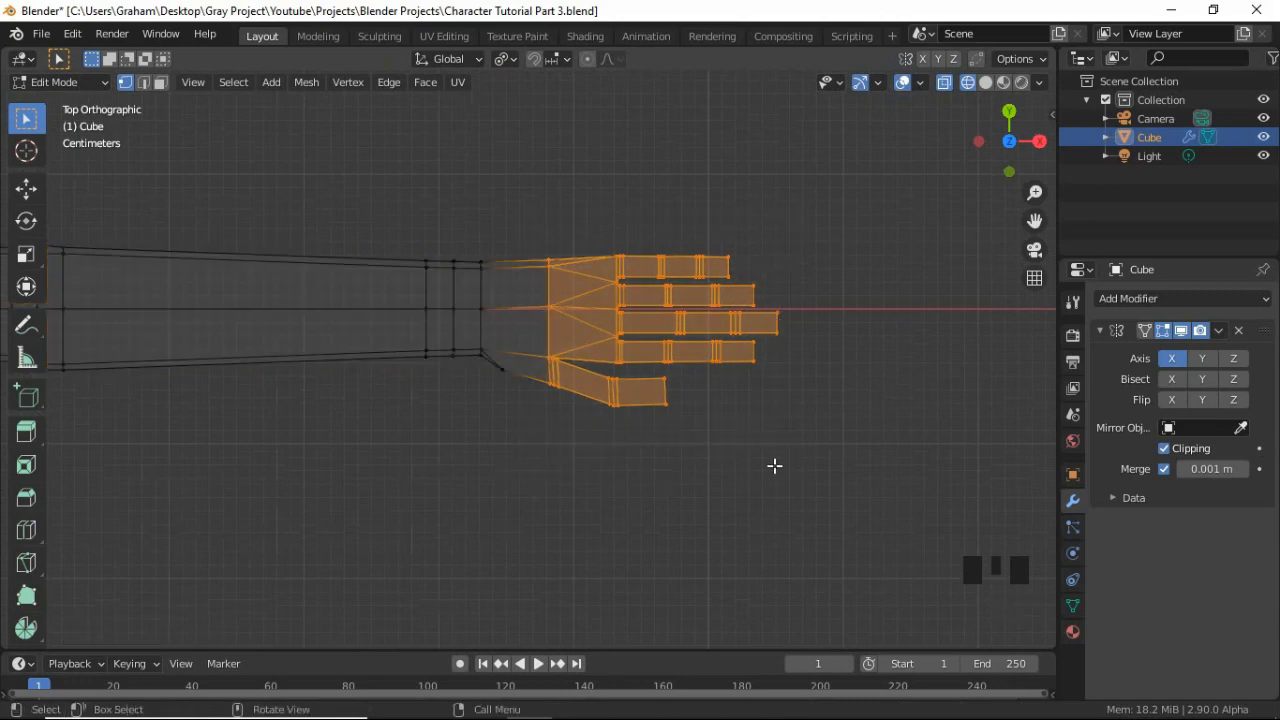
key("g")
key("x")
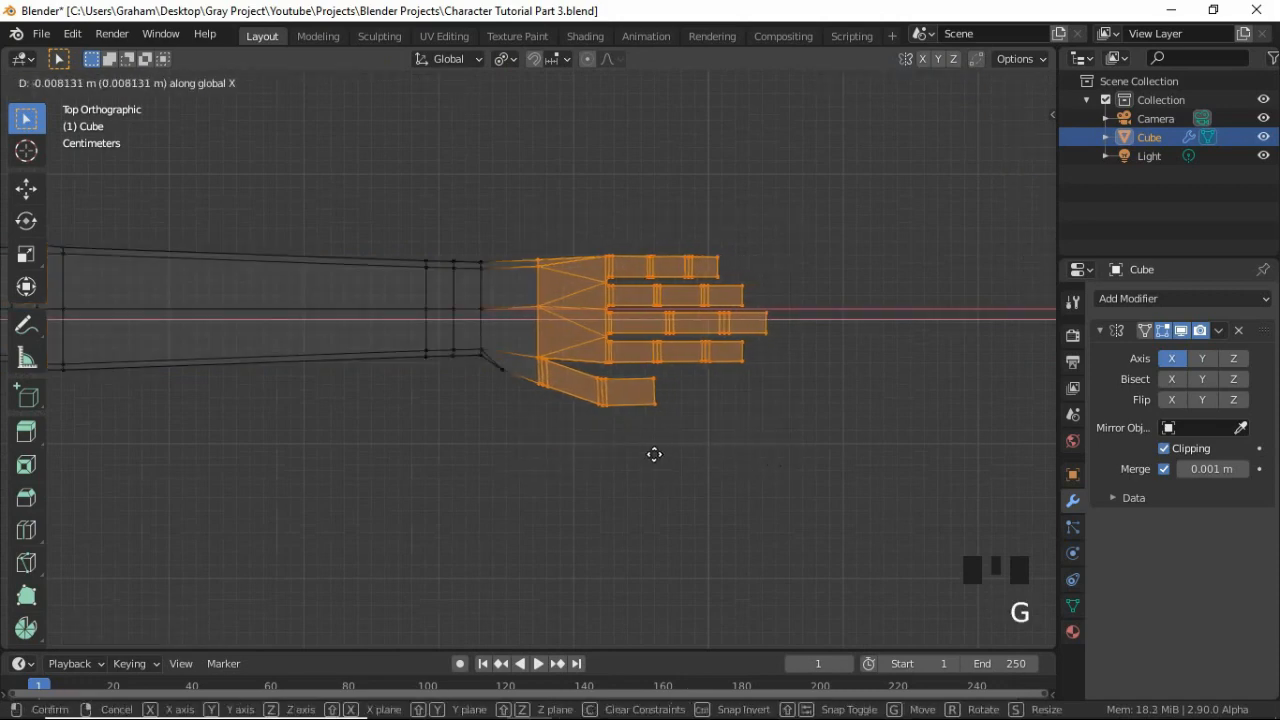
left_click(626, 449)
Shorten the palm by moving the finger vertices and the outer thumb section inward along X
left_click_drag(576, 206, 806, 496)
key("g")
key("x")
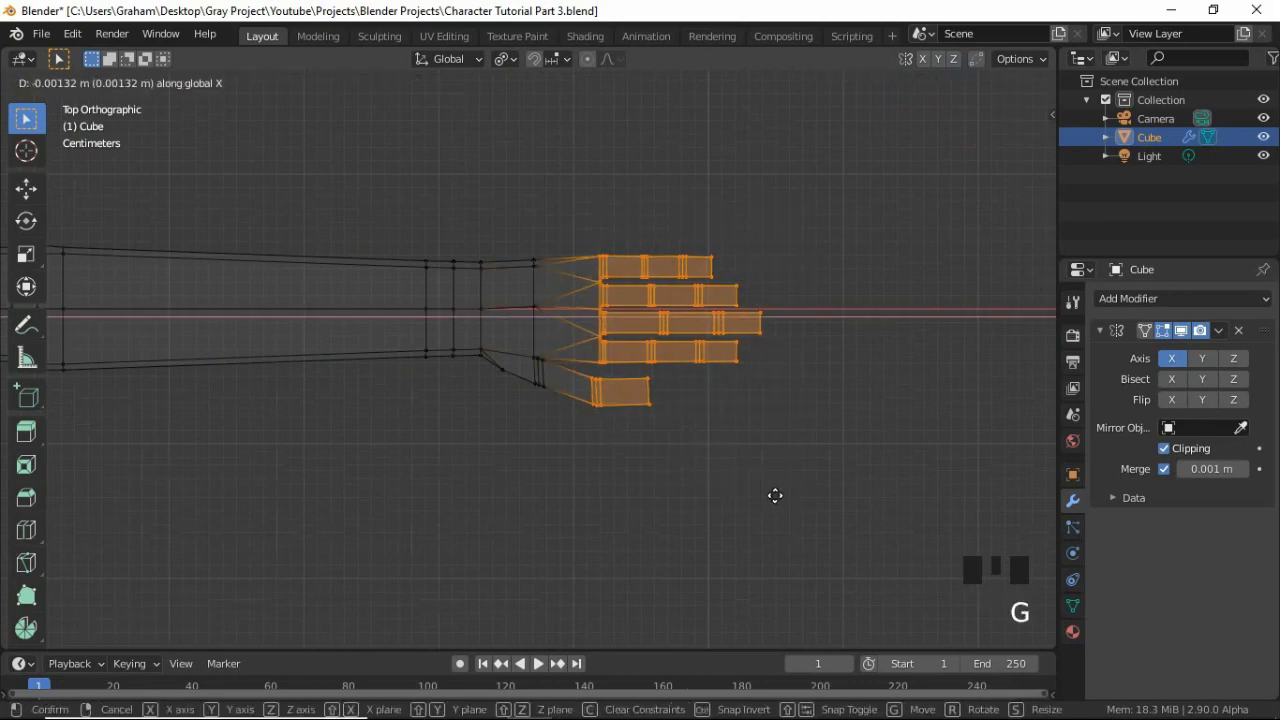
left_click(694, 497)
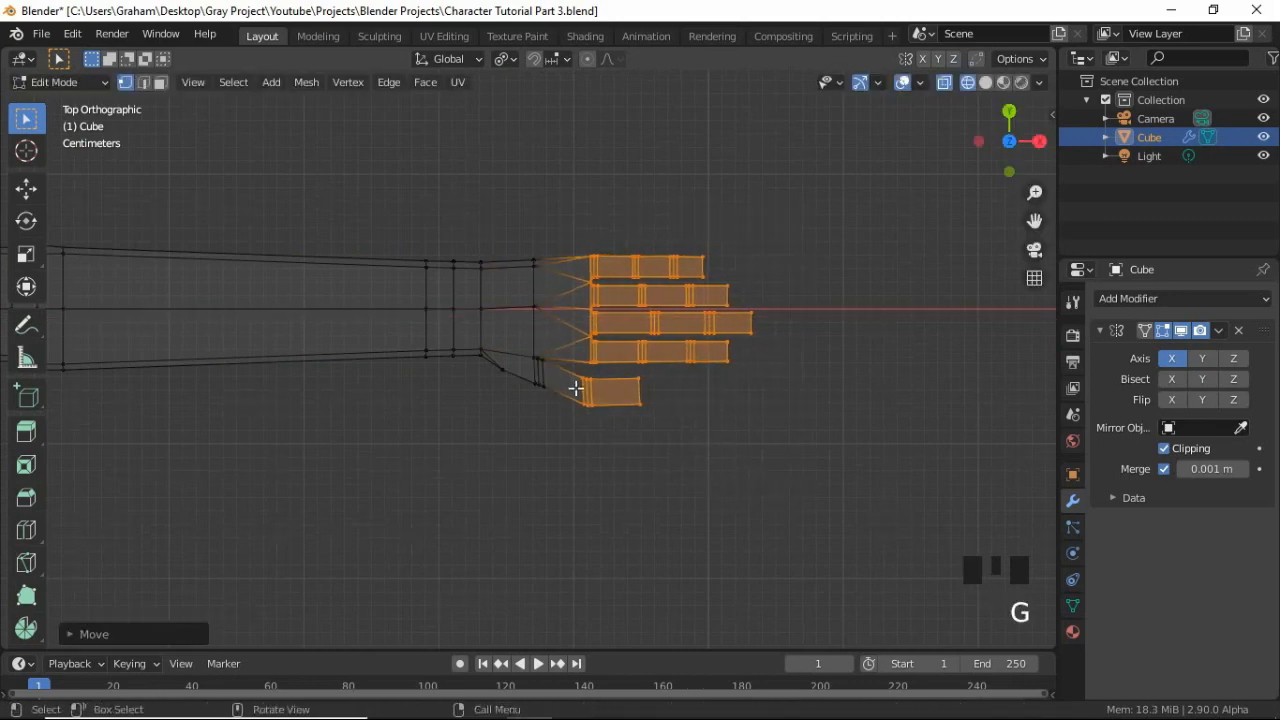
Select only the outer thumb section and rotate it slightly in top view
left_click_drag(569, 367, 665, 449)
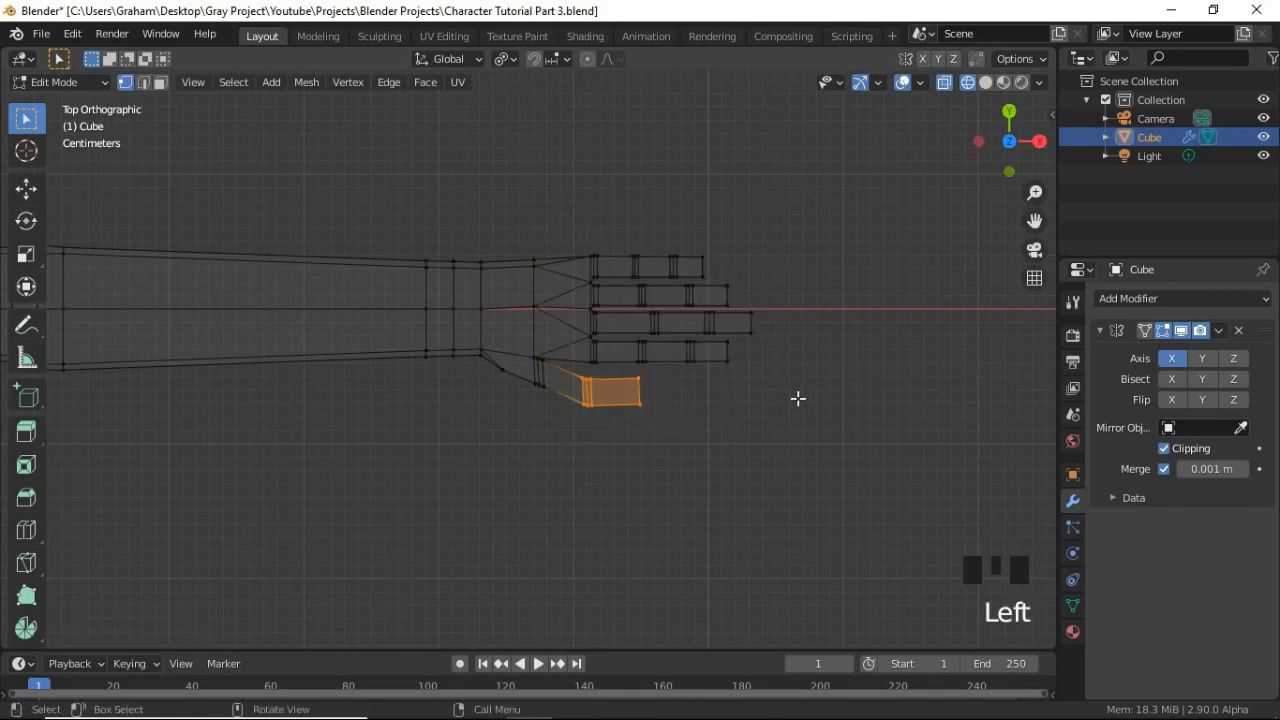
key("r")
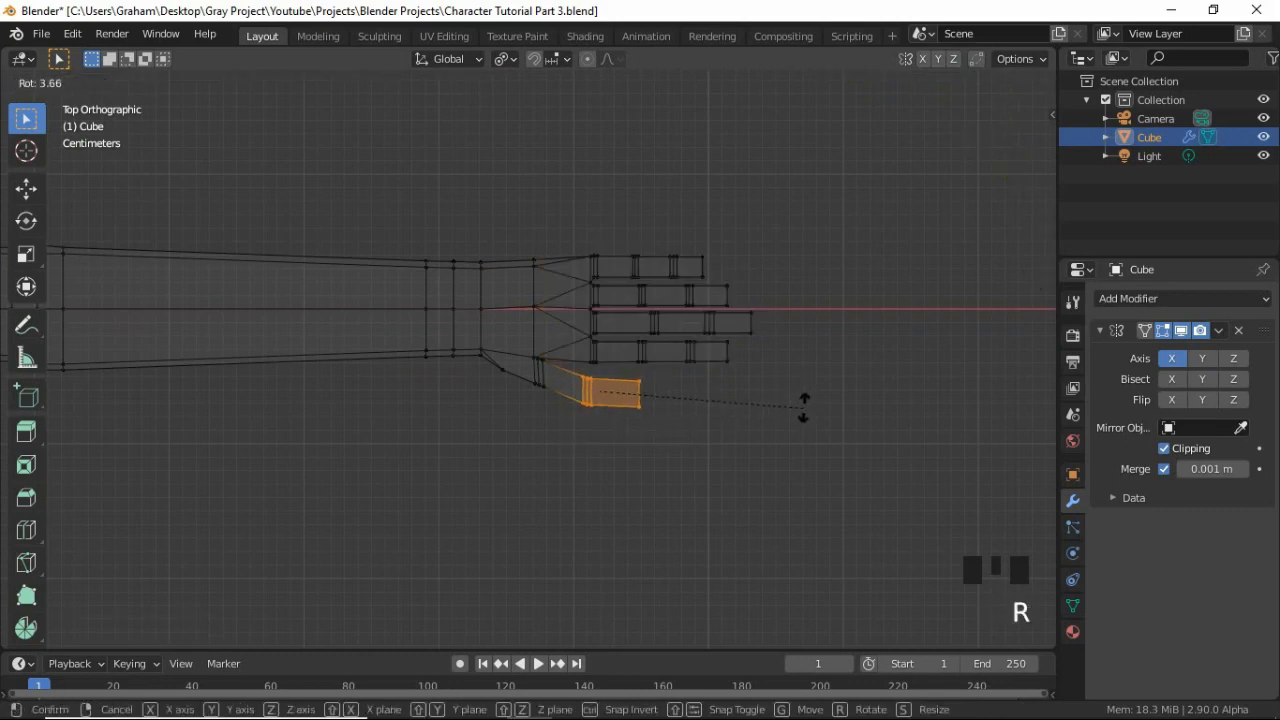
left_click(807, 400)
Snap the 3D cursor to the foot's inner bottom heel vertex and set the transform pivot point to 3D Cursor
scroll(353, 288, "down", 3)
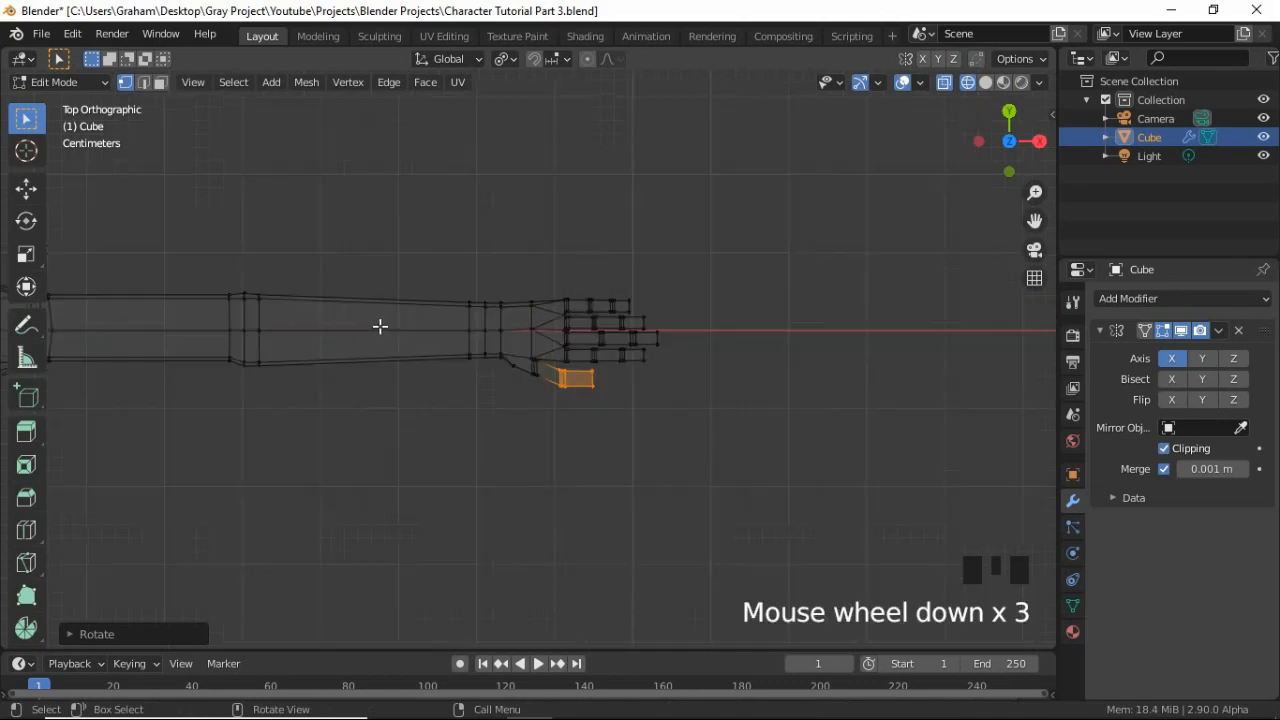
middle_click_drag(380, 326, 608, 280, "shift")
middle_click_drag(325, 399, 609, 374, "shift")
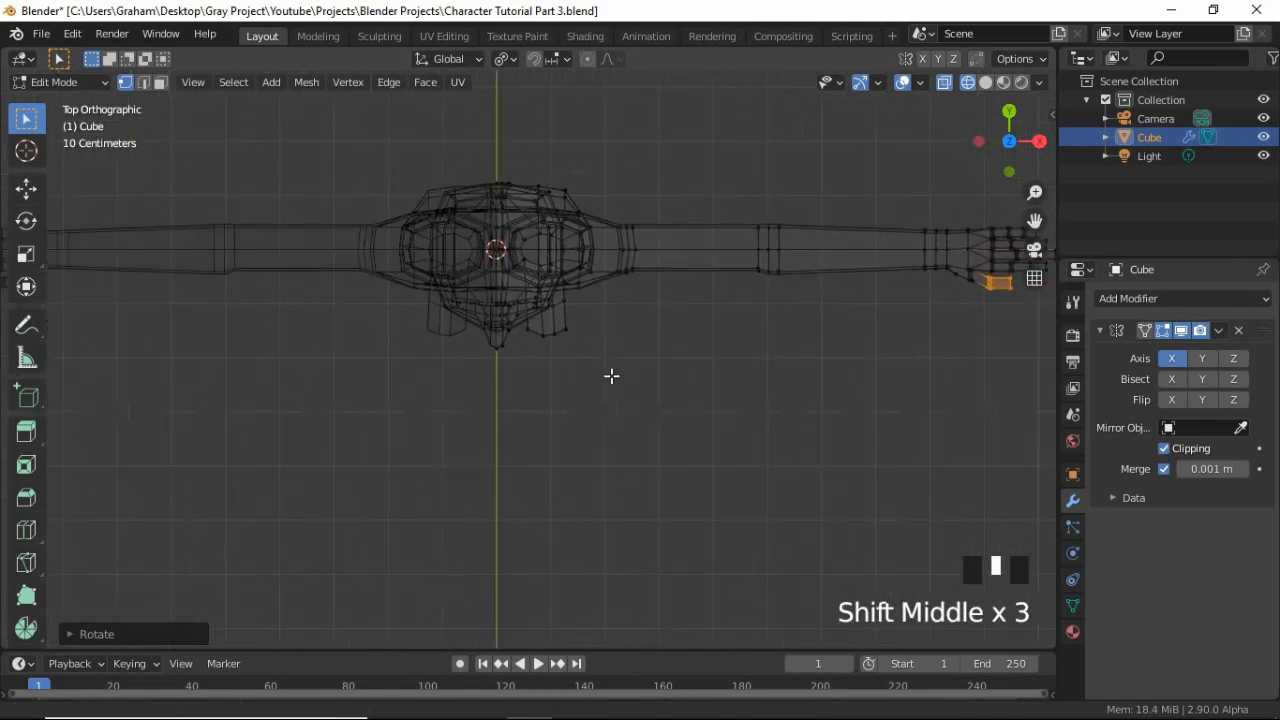
scroll(586, 446, "down", 1)
middle_click_drag(586, 446, 606, 291)
scroll(610, 402, "down", 2)
middle_click_drag(610, 402, 569, 369, "shift")
key("KP_1")
middle_click_drag(563, 500, 577, 218, "shift")
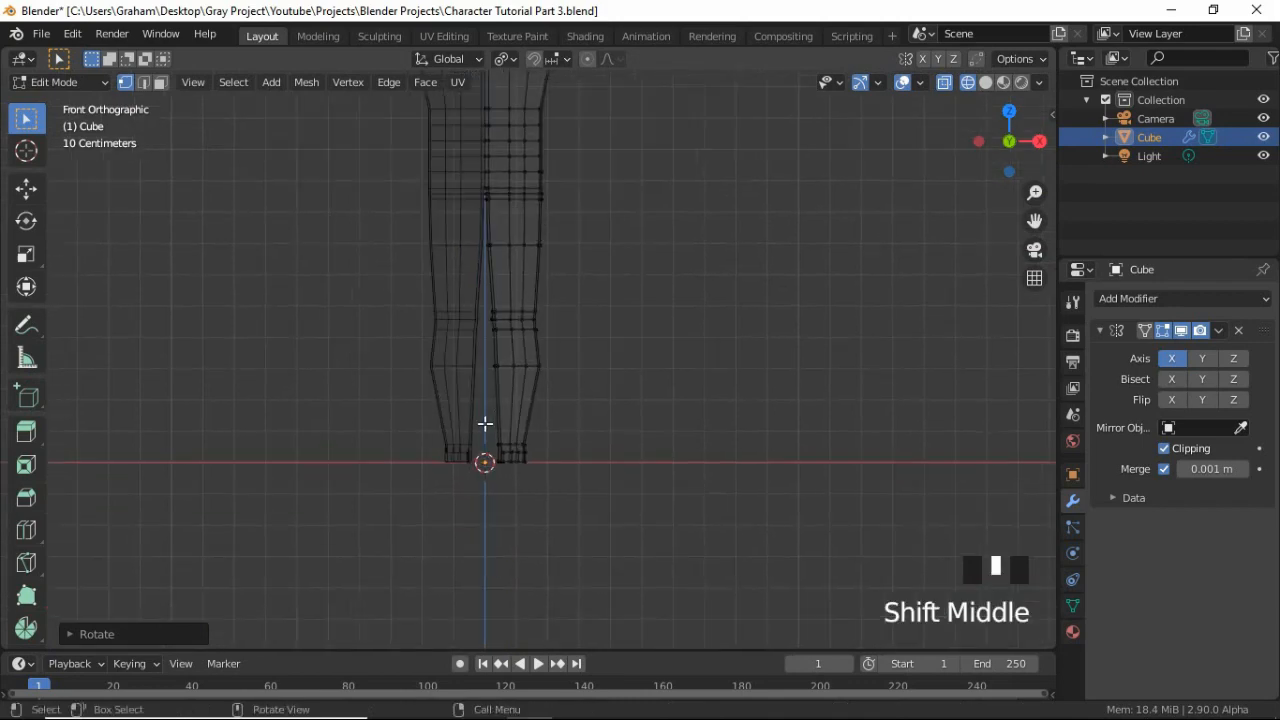
middle_click_drag(479, 447, 500, 466)
scroll(454, 429, "up", 4)
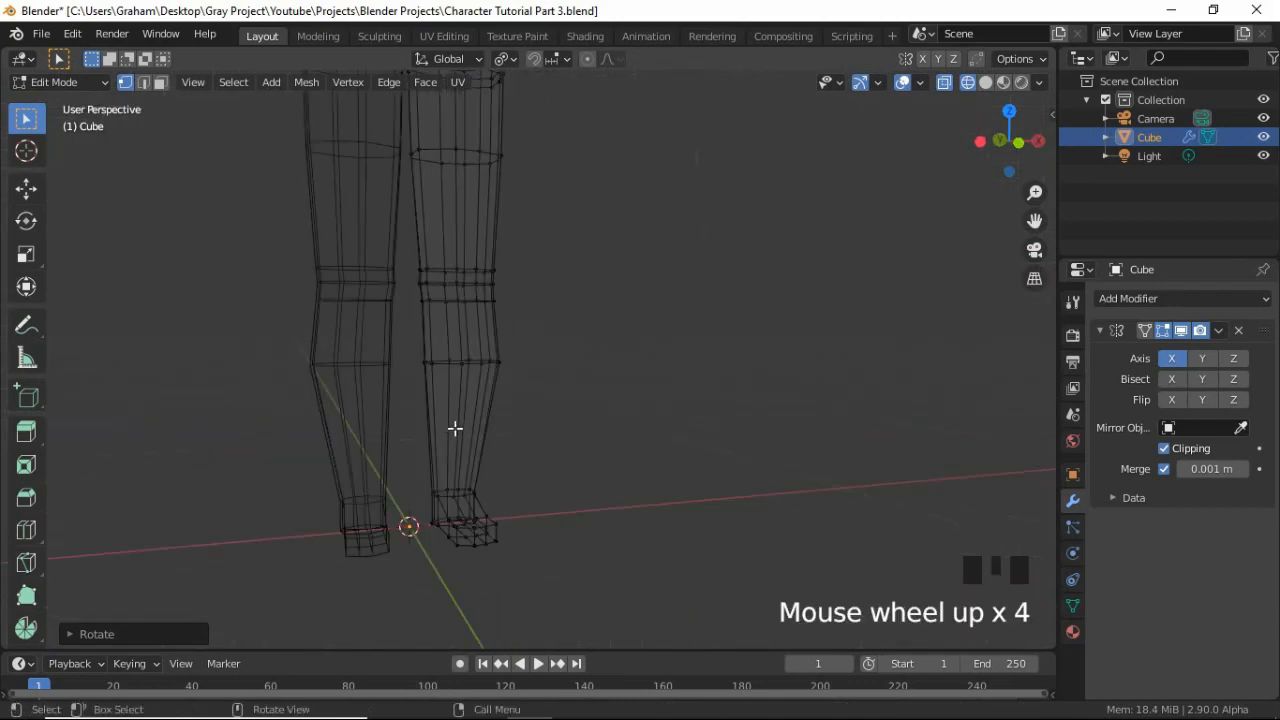
middle_click_drag(454, 429, 531, 380, "shift")
scroll(478, 511, "up", 4)
middle_click_drag(478, 511, 529, 449, "shift")
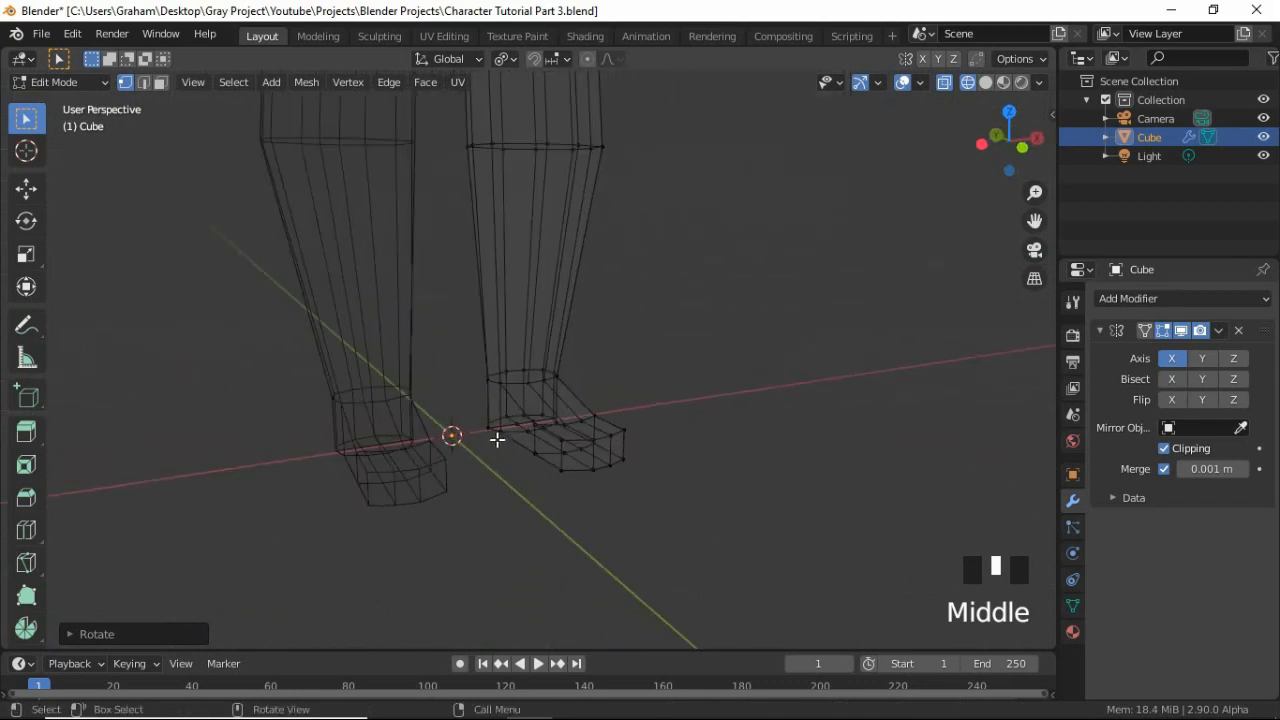
left_click(489, 430)
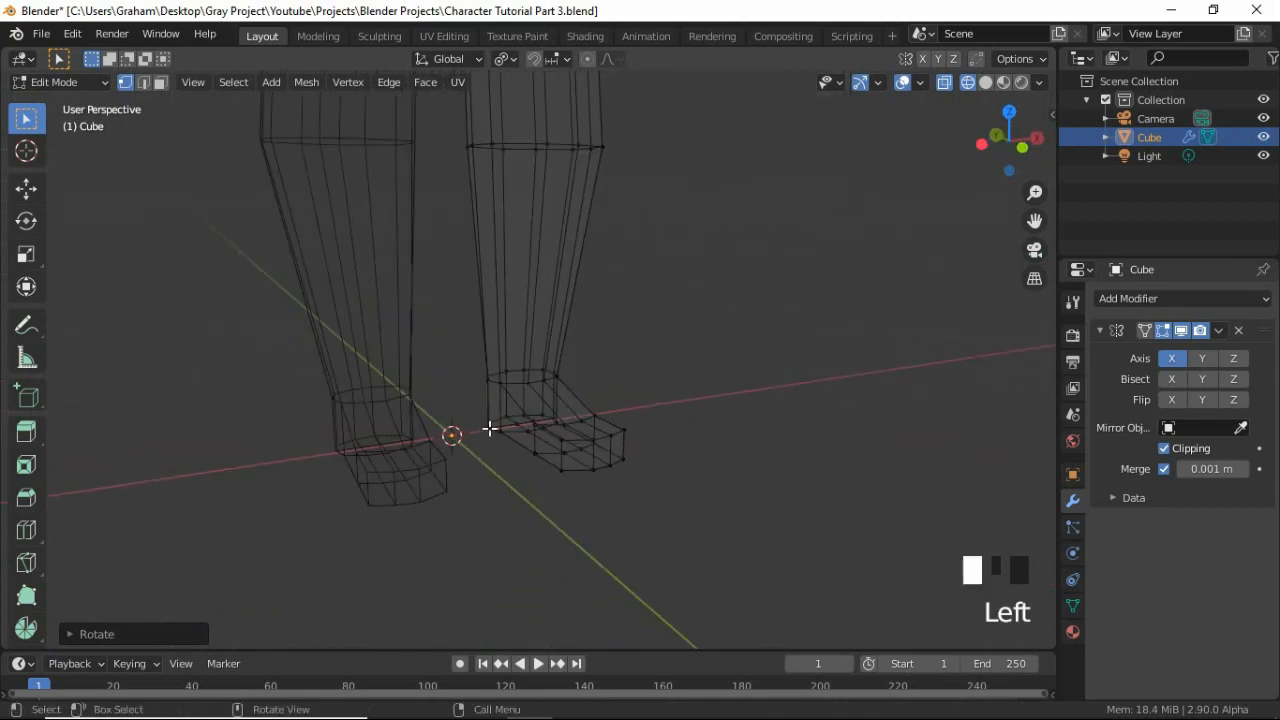
middle_click_drag(501, 475, 487, 483)
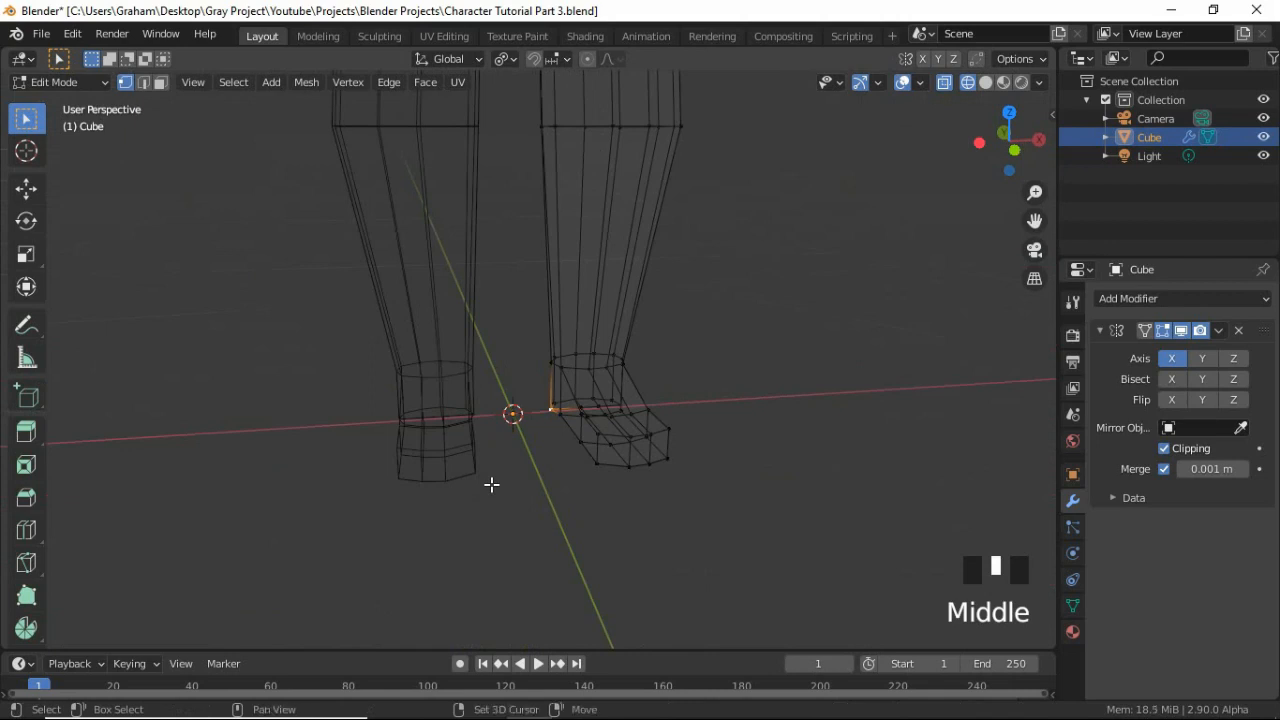
key("shift+s")
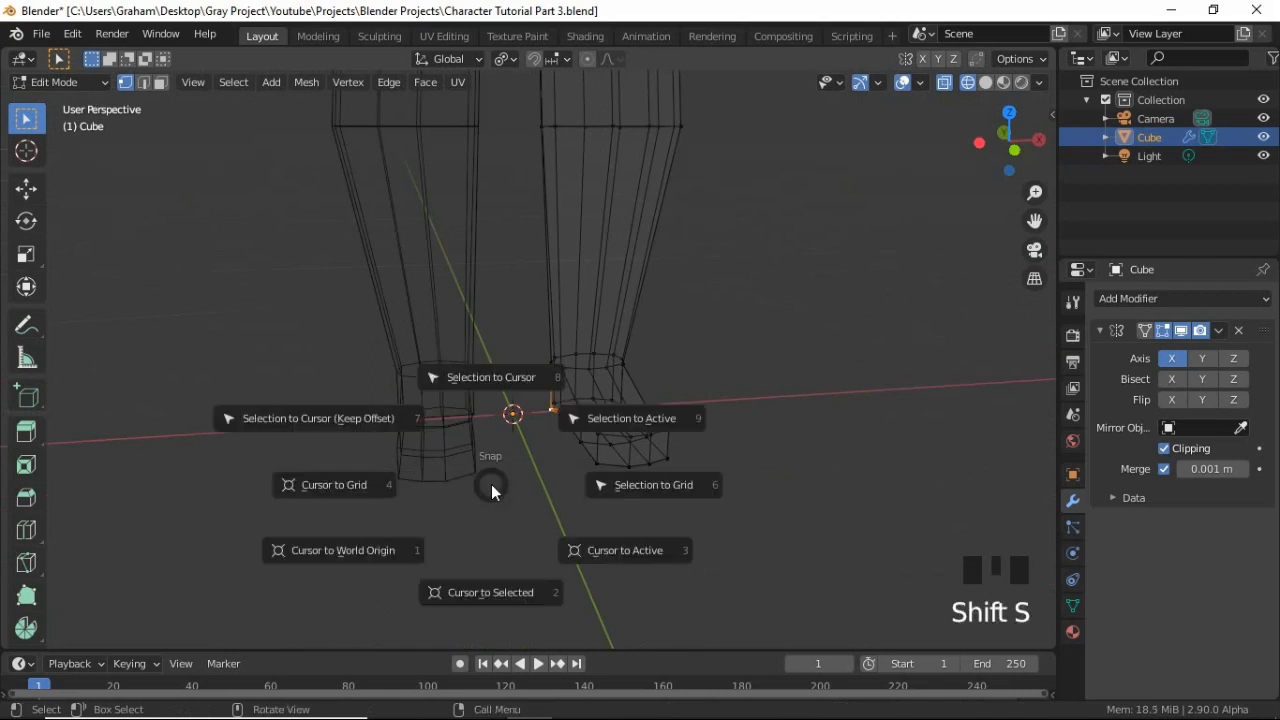
left_click(468, 605)
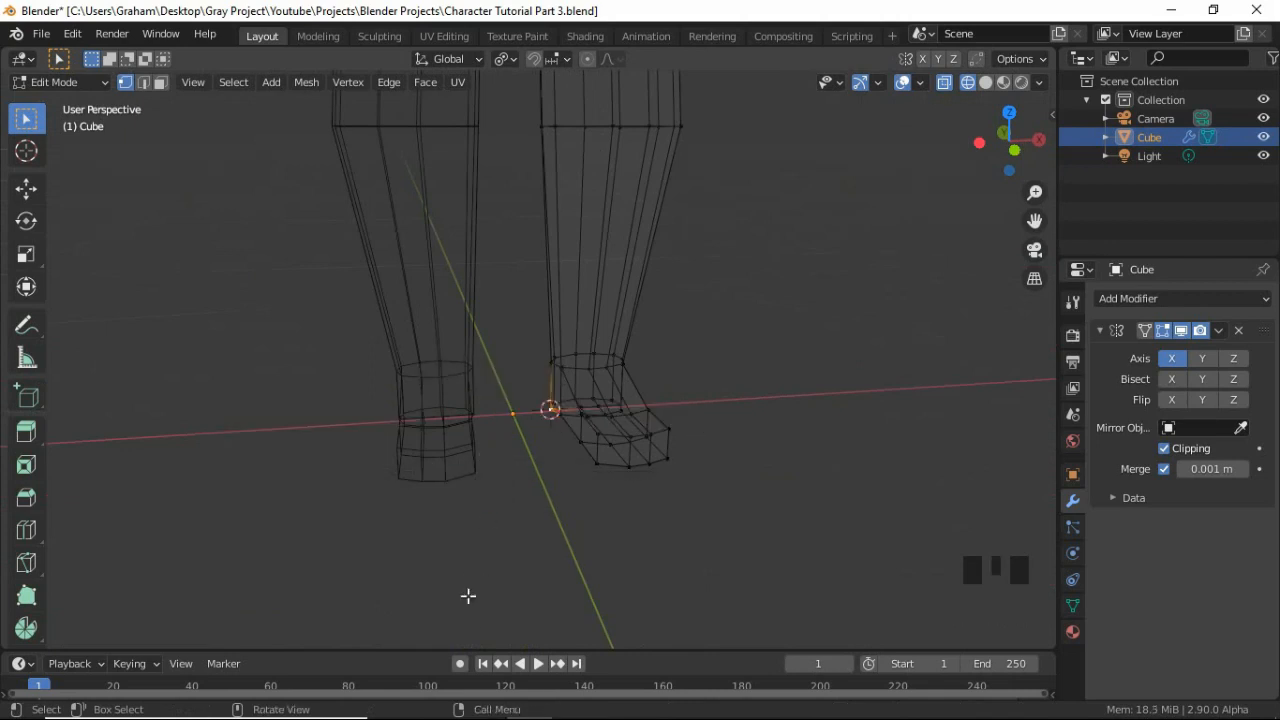
left_click(502, 63)
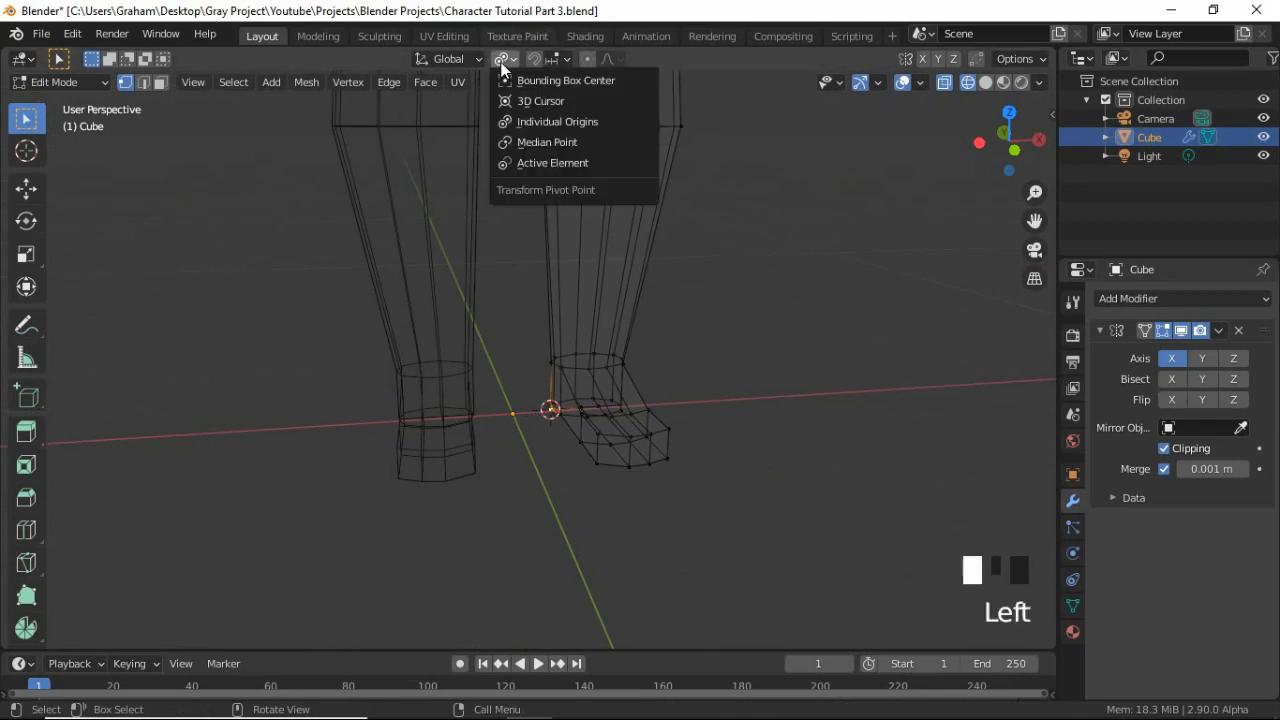
left_click(536, 104)
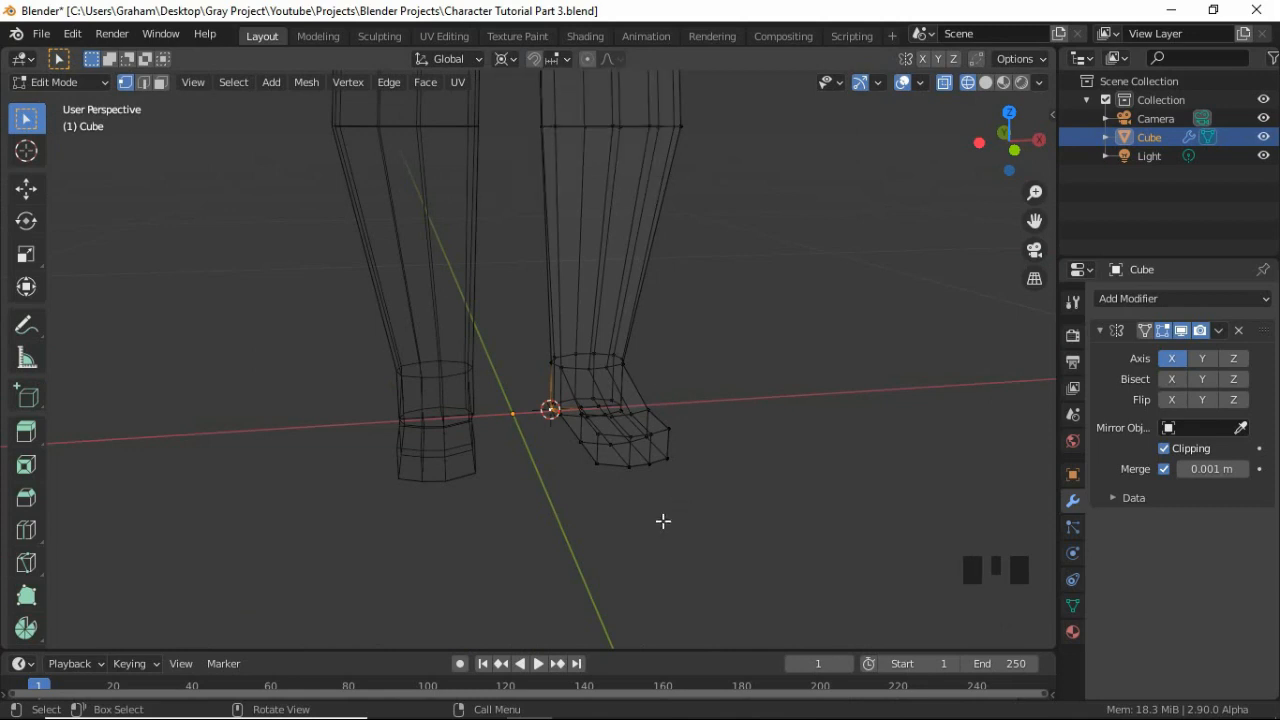
In front view, select all the foot and ankle vertices and scale them wider along X from the 3D cursor
key("KP_1")
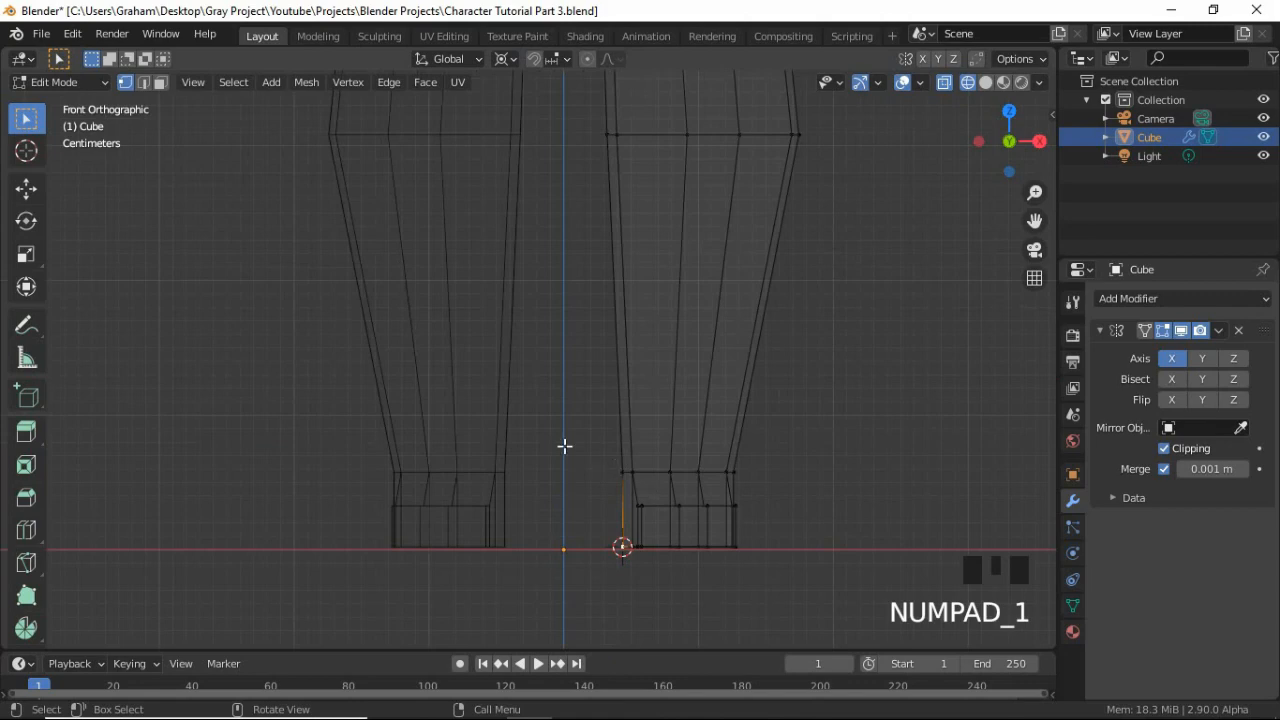
left_click_drag(565, 446, 811, 609)
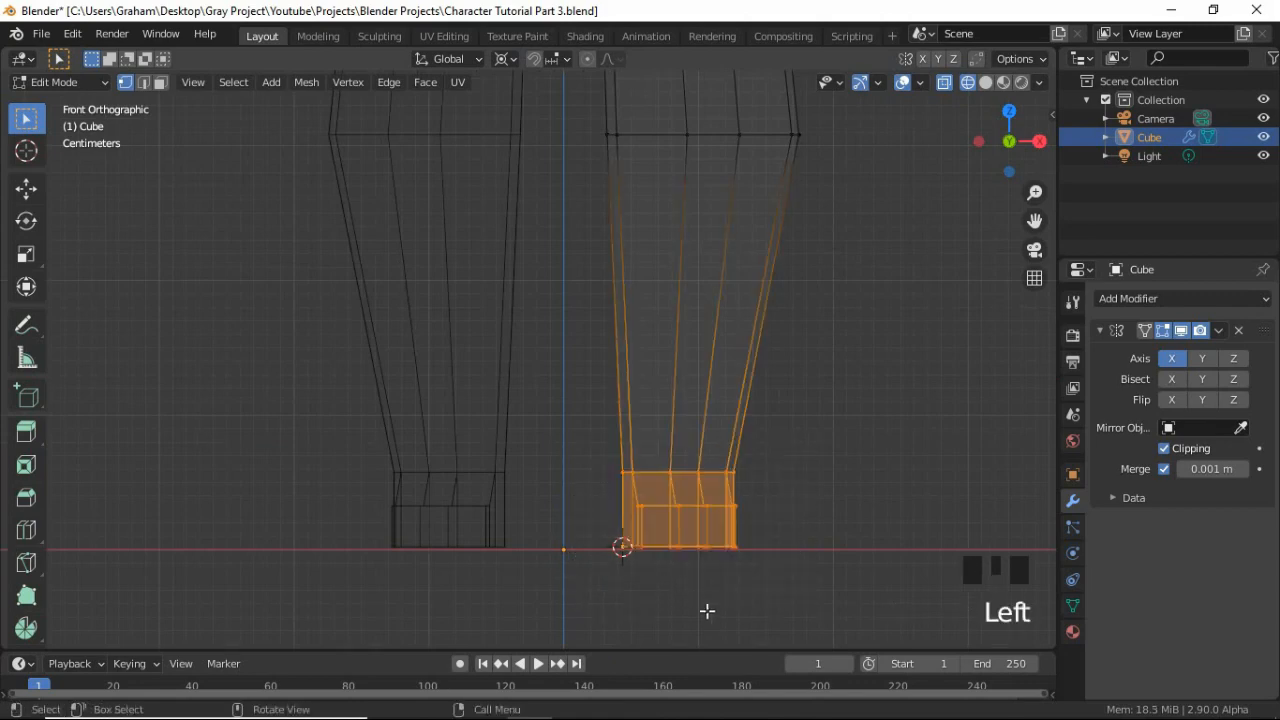
middle_click_drag(707, 611, 652, 573, "shift")
key("s")
key("x")
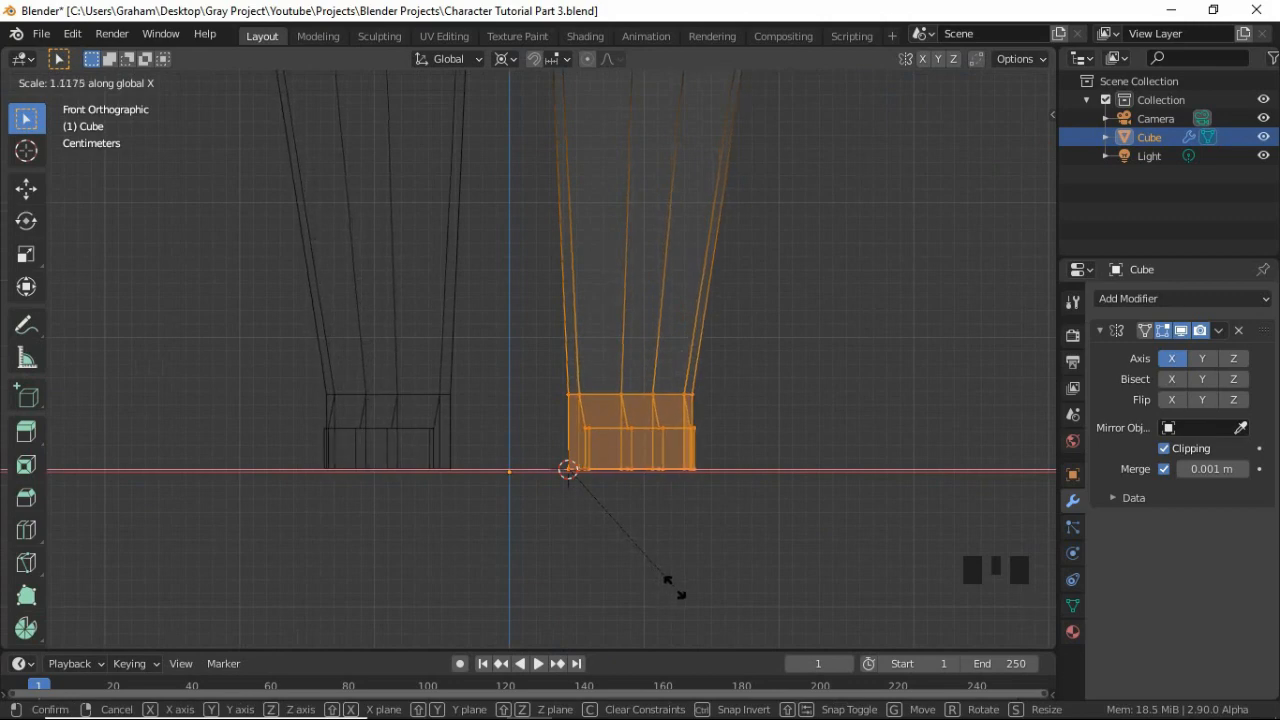
left_click(680, 551)
Select the calf edge loop, set the pivot point to Median Point, and scale the loop down to about 0.89
scroll(680, 551, "down", 7)
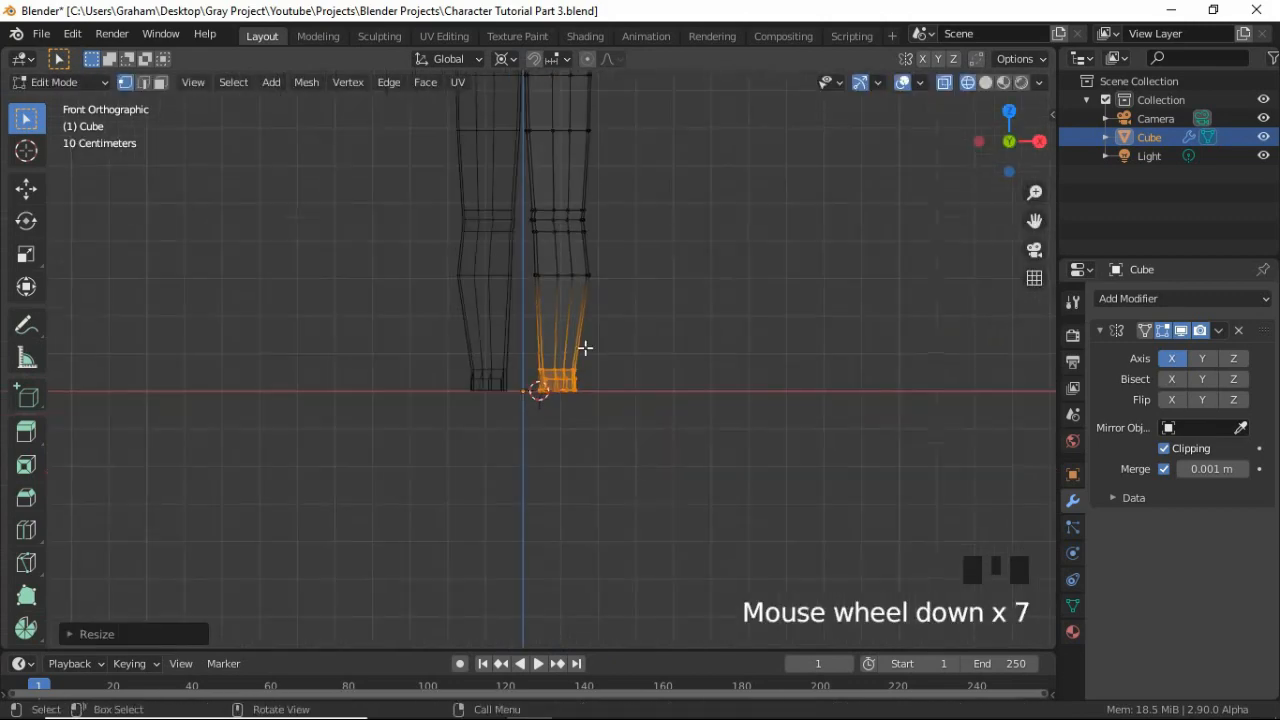
middle_click_drag(585, 348, 592, 420, "shift")
scroll(611, 443, "up", 4)
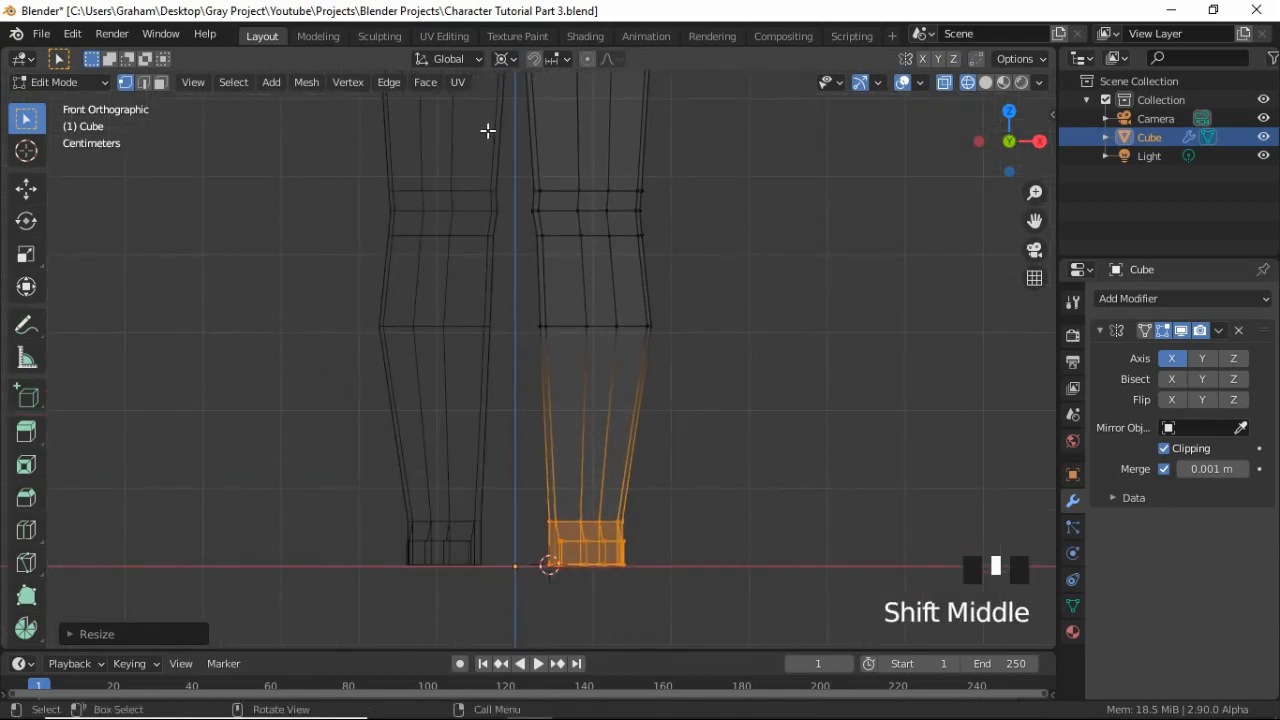
left_click(570, 325, "alt")
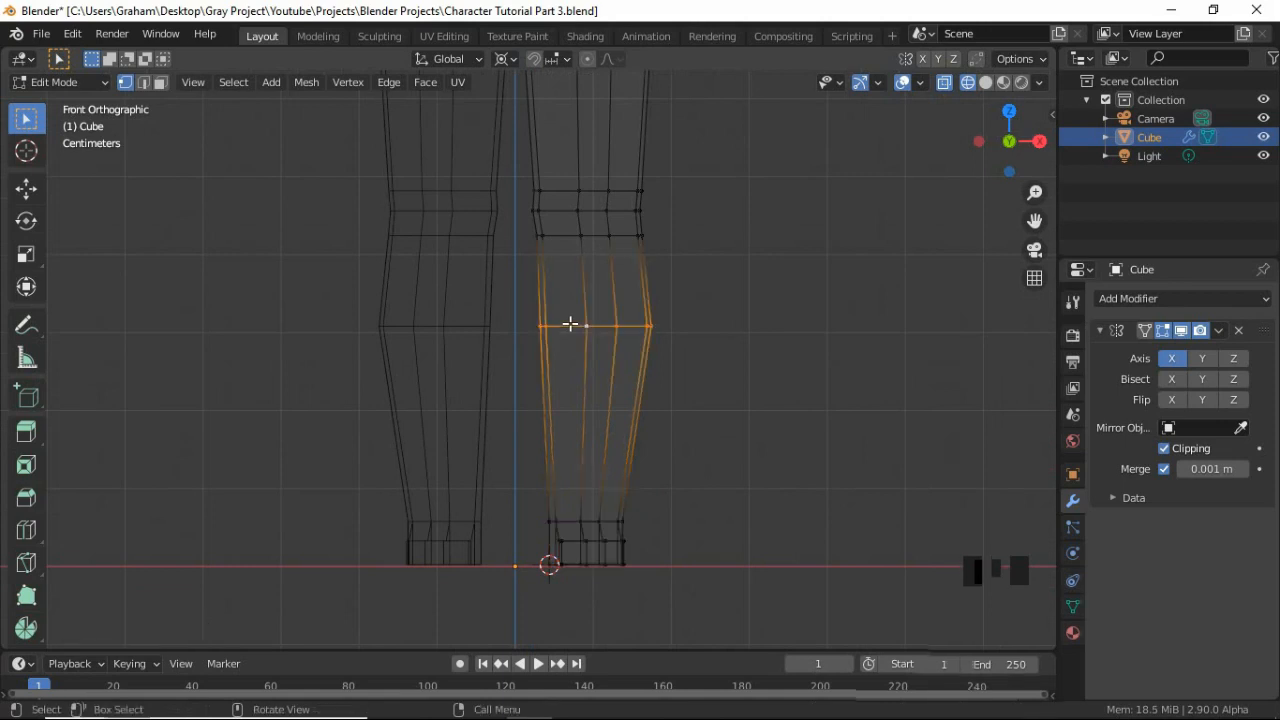
left_click(500, 60)
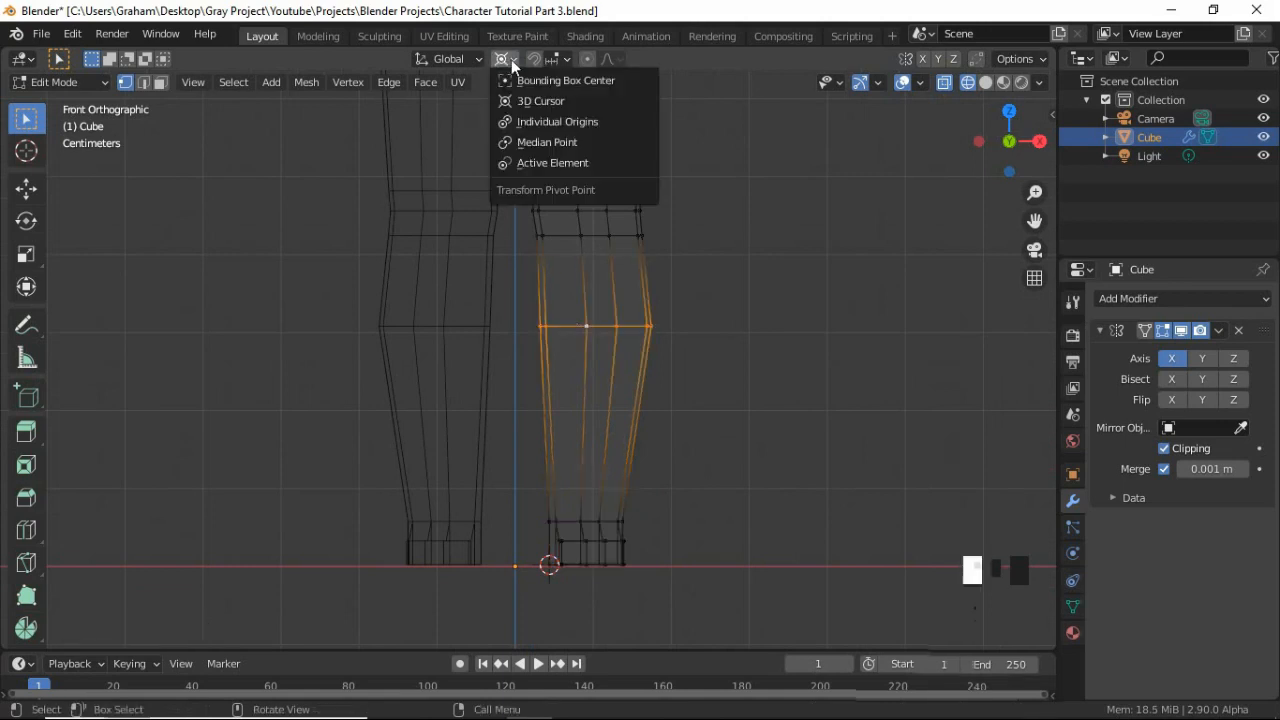
left_click(552, 143)
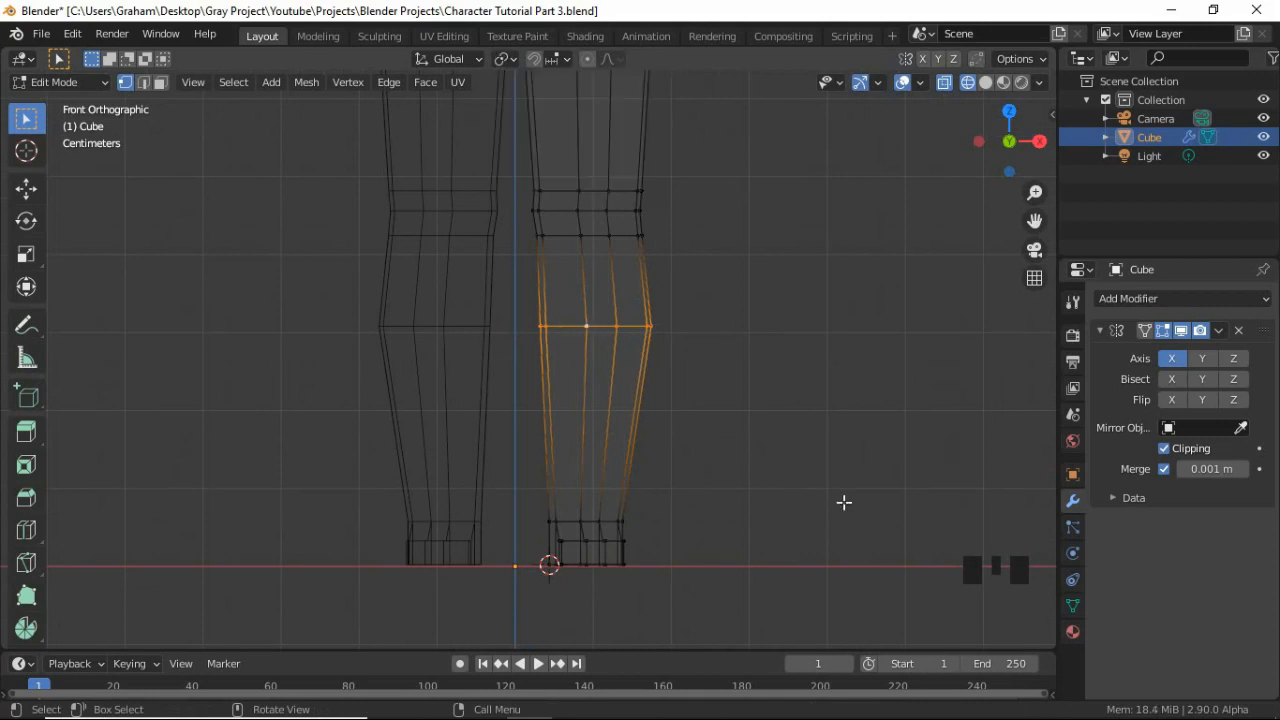
key("s")
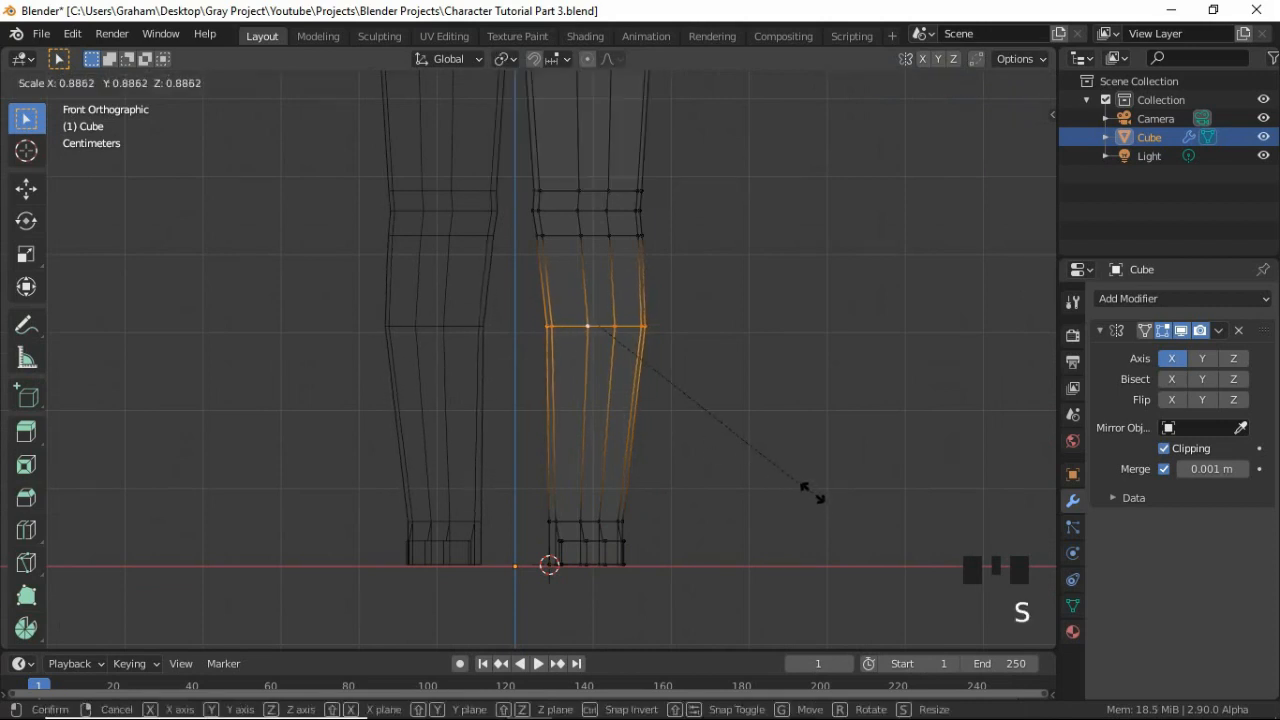
left_click(813, 492)
Shift the calf loop slightly inward along X and fine-tune its scale and X position to smooth the lower leg
key("g")
key("x")
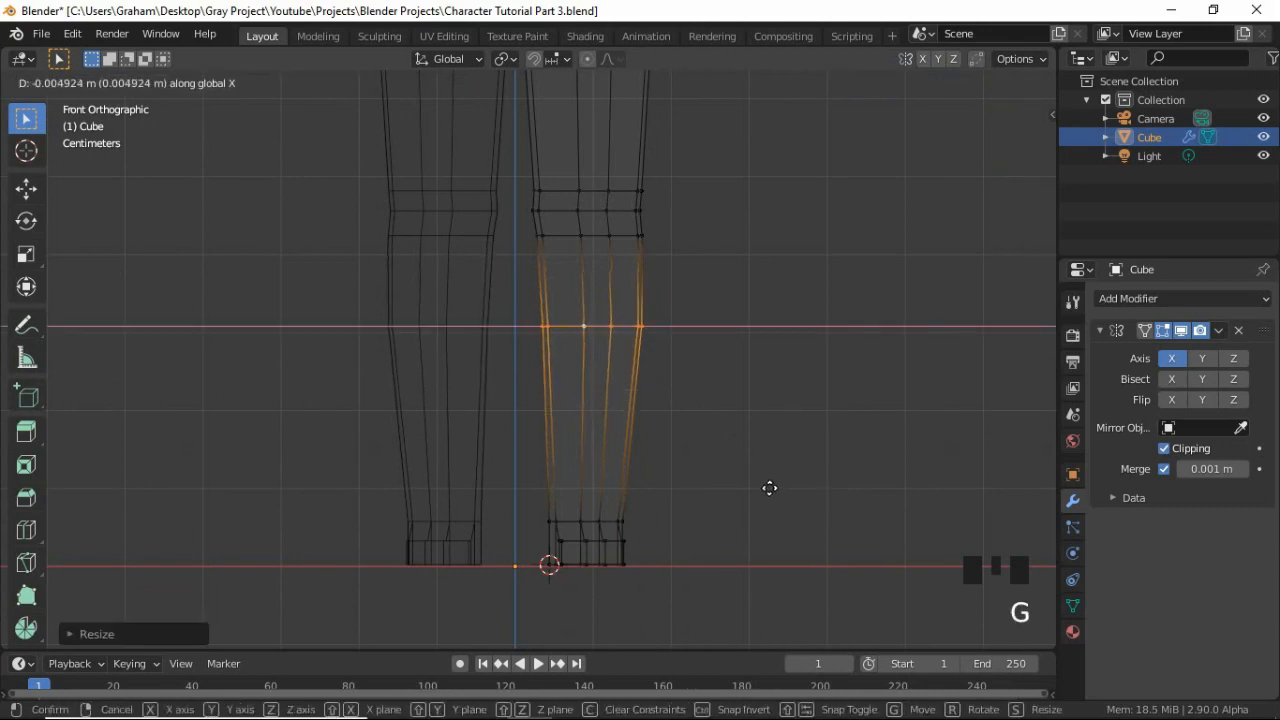
left_click(758, 487)
key("s")
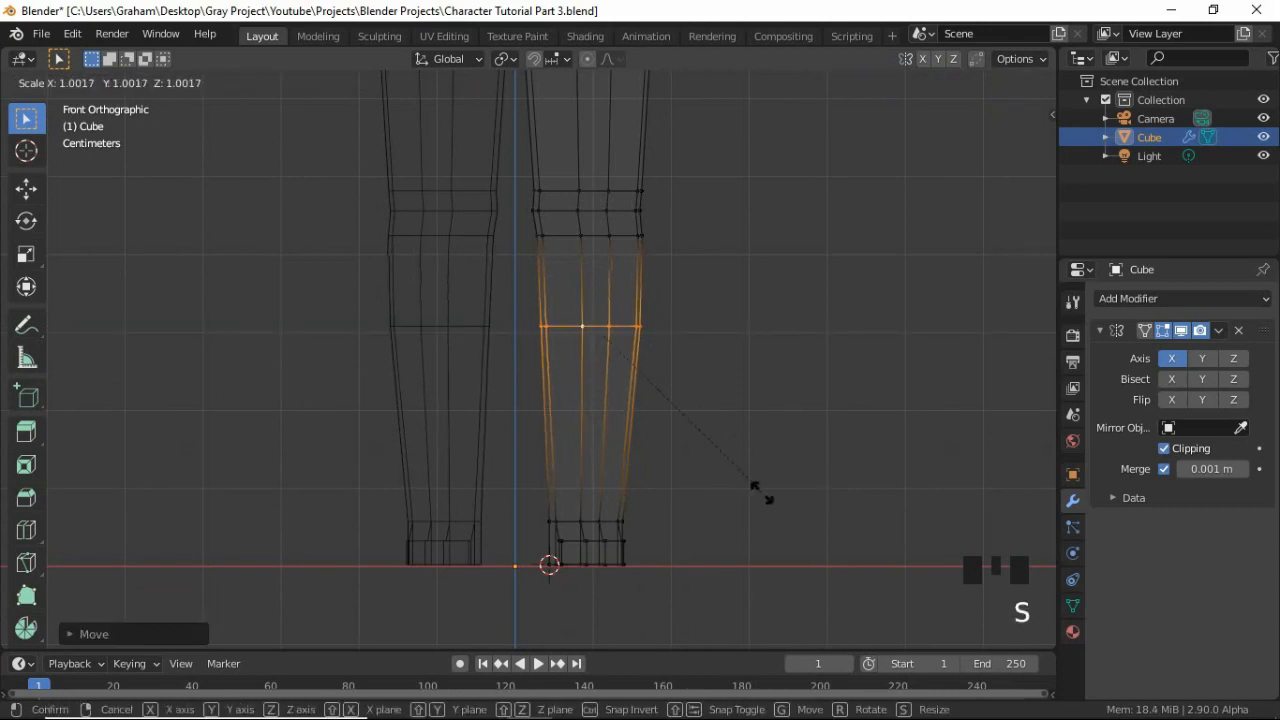
left_click(808, 538)
key("g")
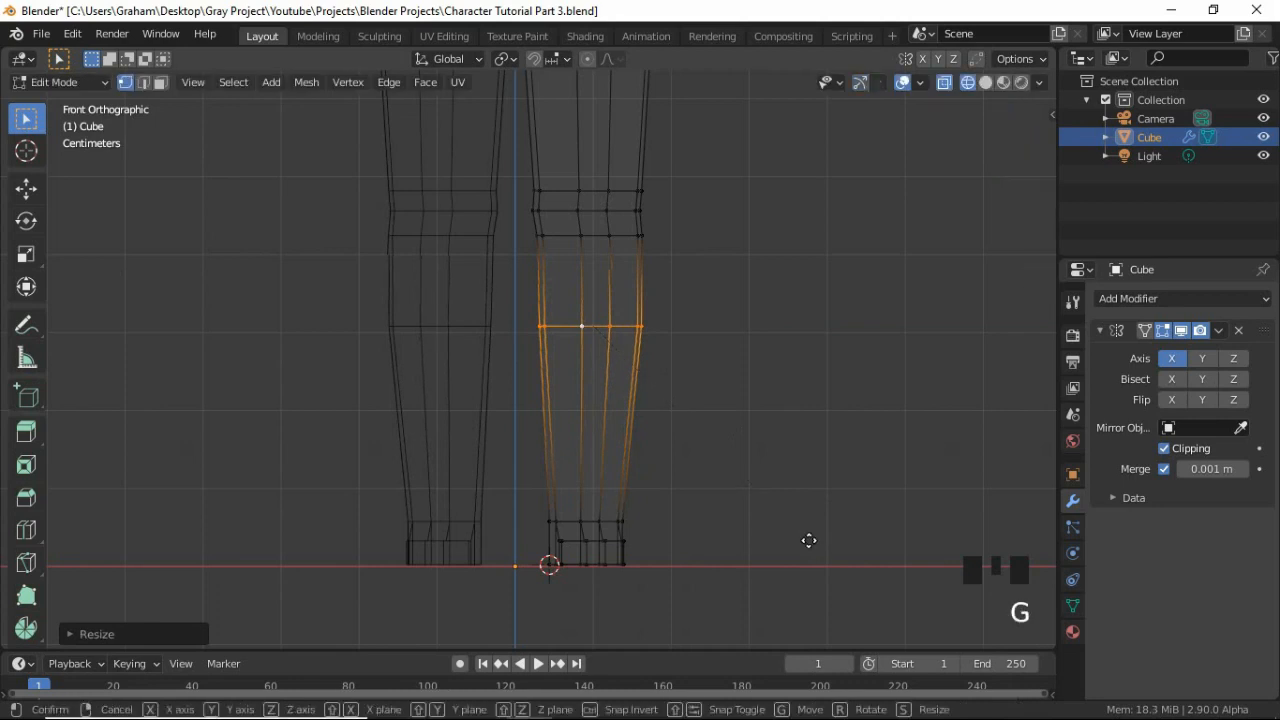
key("x")
left_click(751, 394)
In right side view, adjust the calf loop's position along Y
scroll(637, 347, "down", 3)
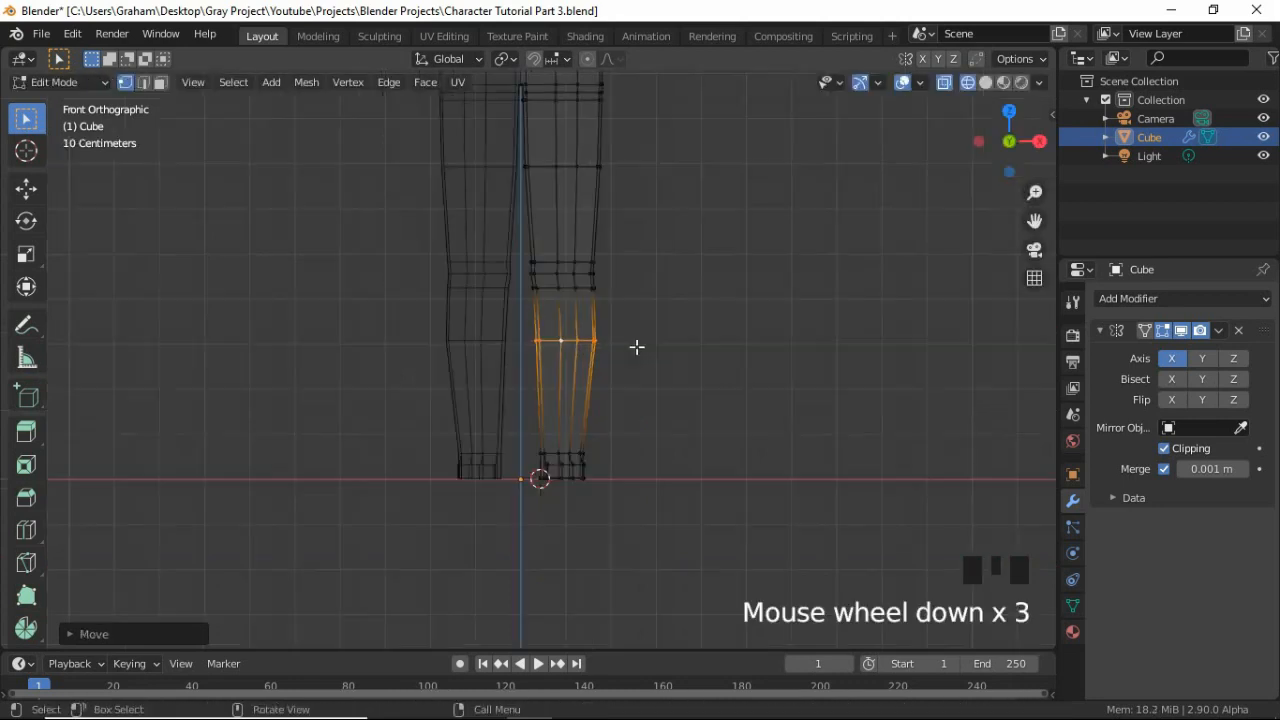
middle_click_drag(546, 177, 631, 286, "shift")
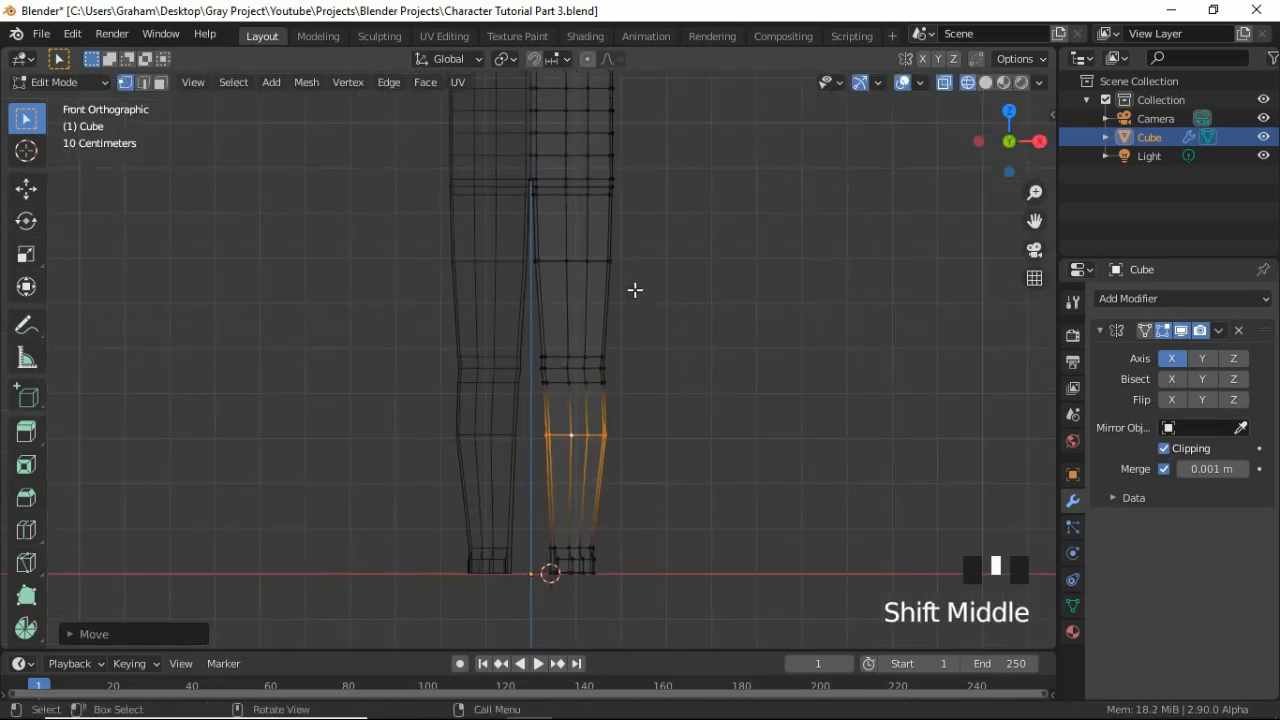
key("KP_3")
key("g")
key("y")
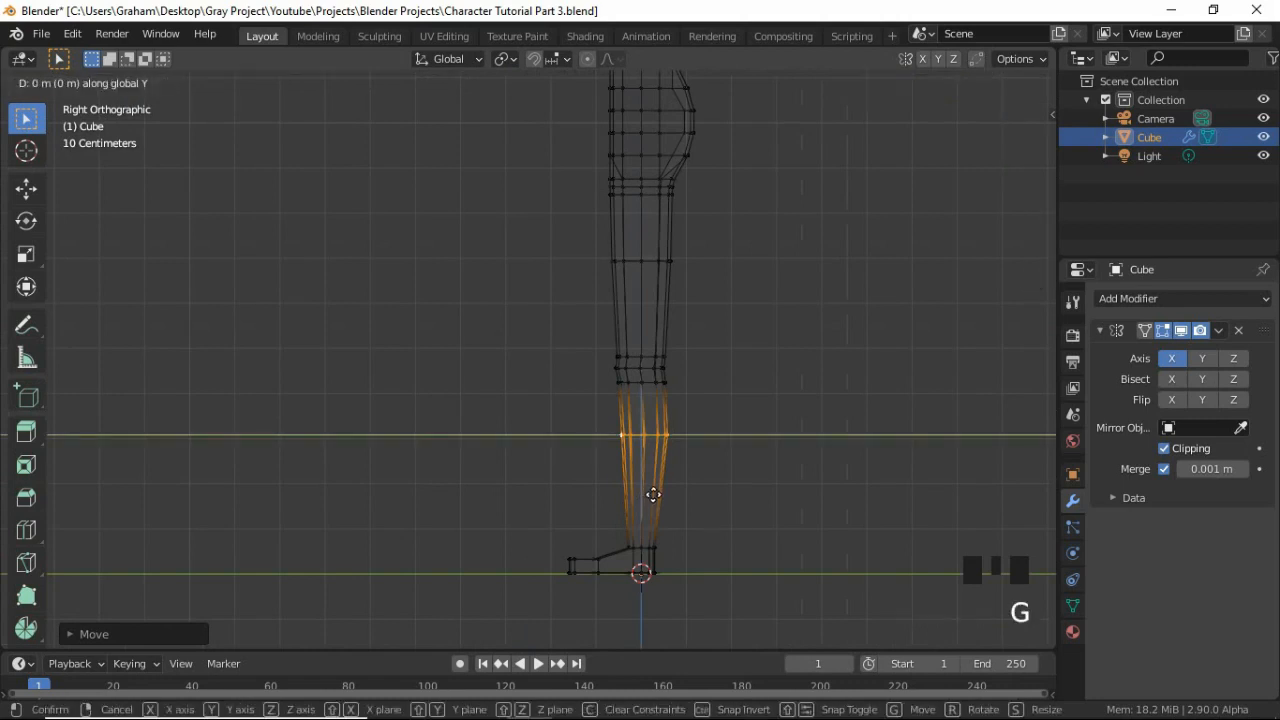
left_click(654, 492)
Return to front view, switch to solid shading and Object Mode, and frame the whole character for review
key("KP_1")
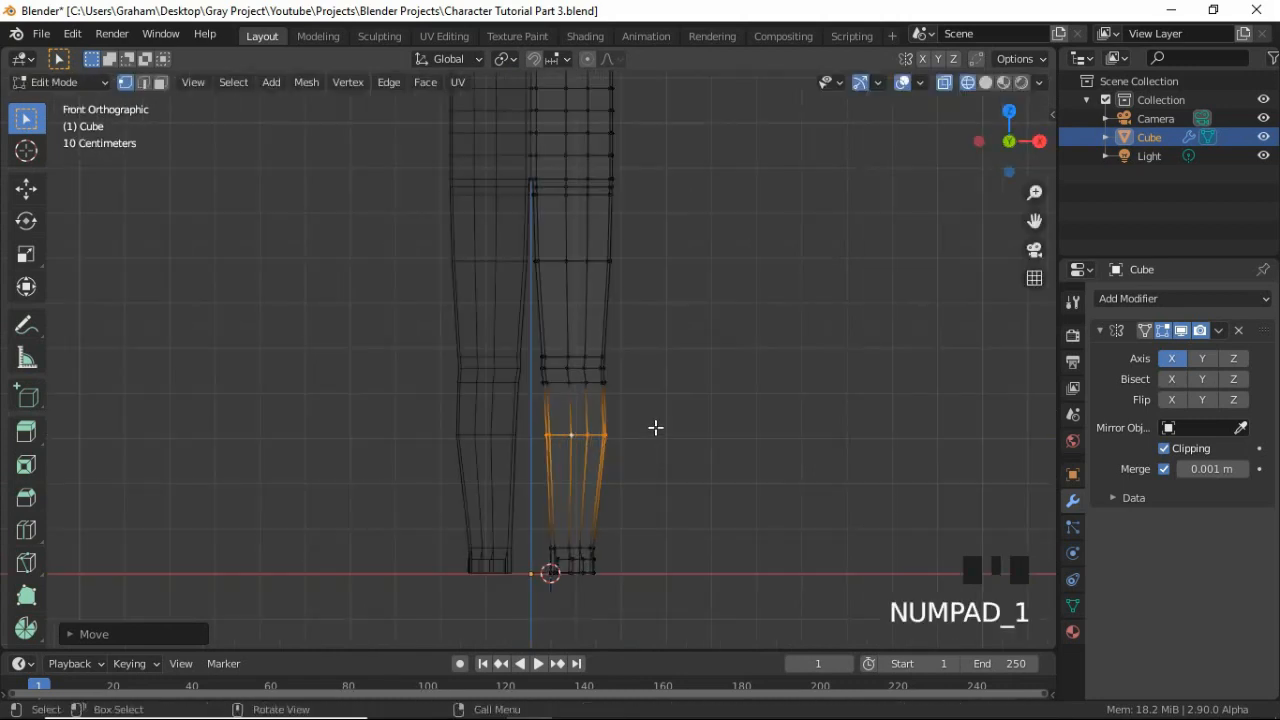
middle_click_drag(655, 428, 623, 363, "shift")
scroll(629, 349, "down", 3)
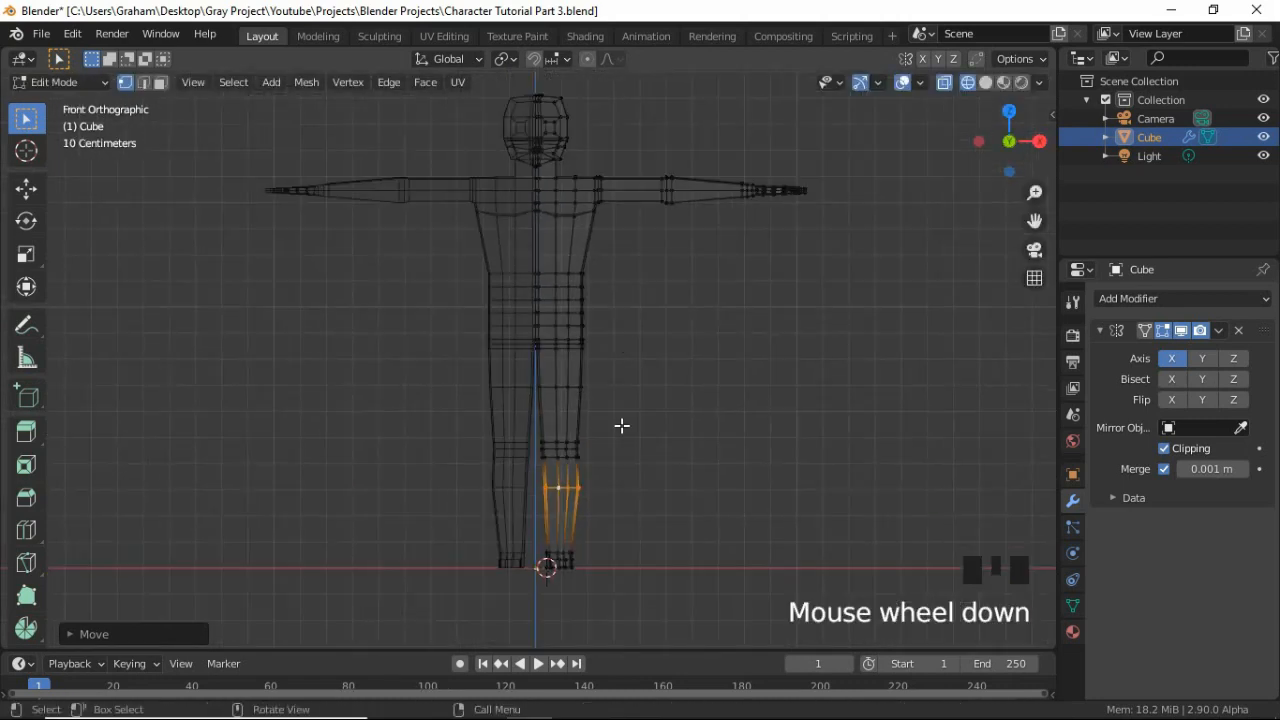
middle_click_drag(561, 457, 580, 451, "shift")
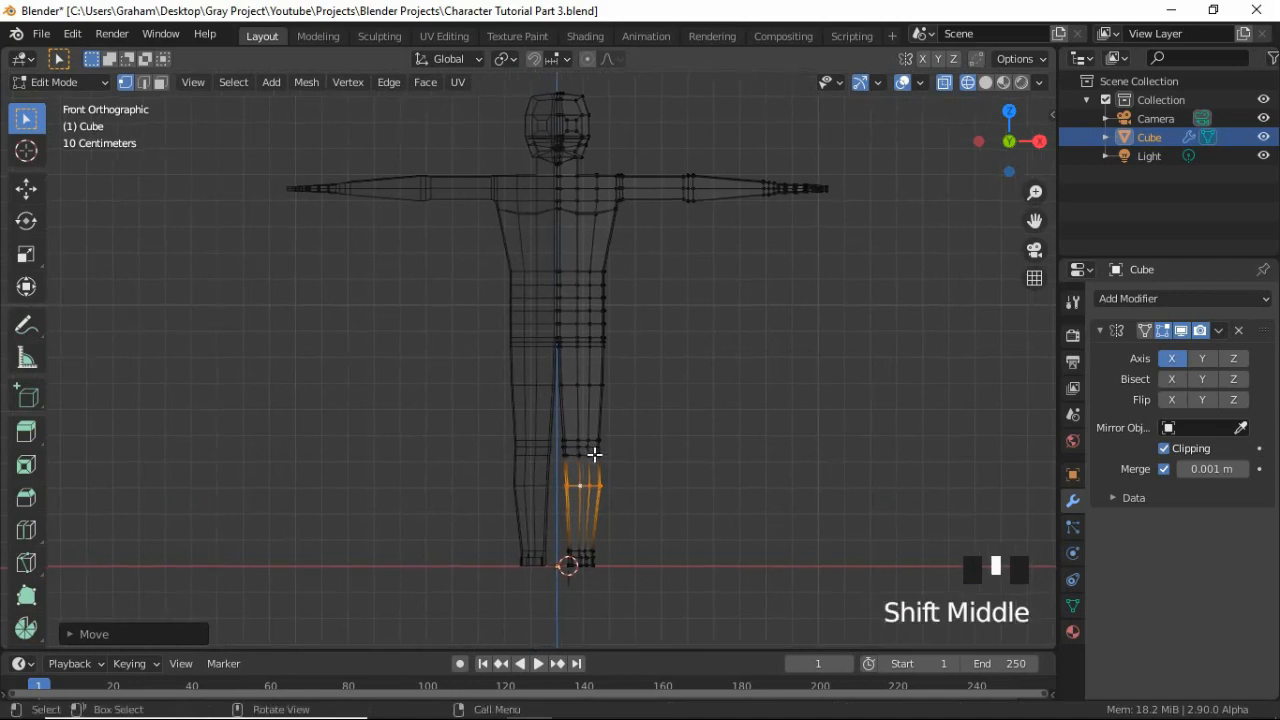
middle_click_drag(623, 347, 569, 404, "shift")
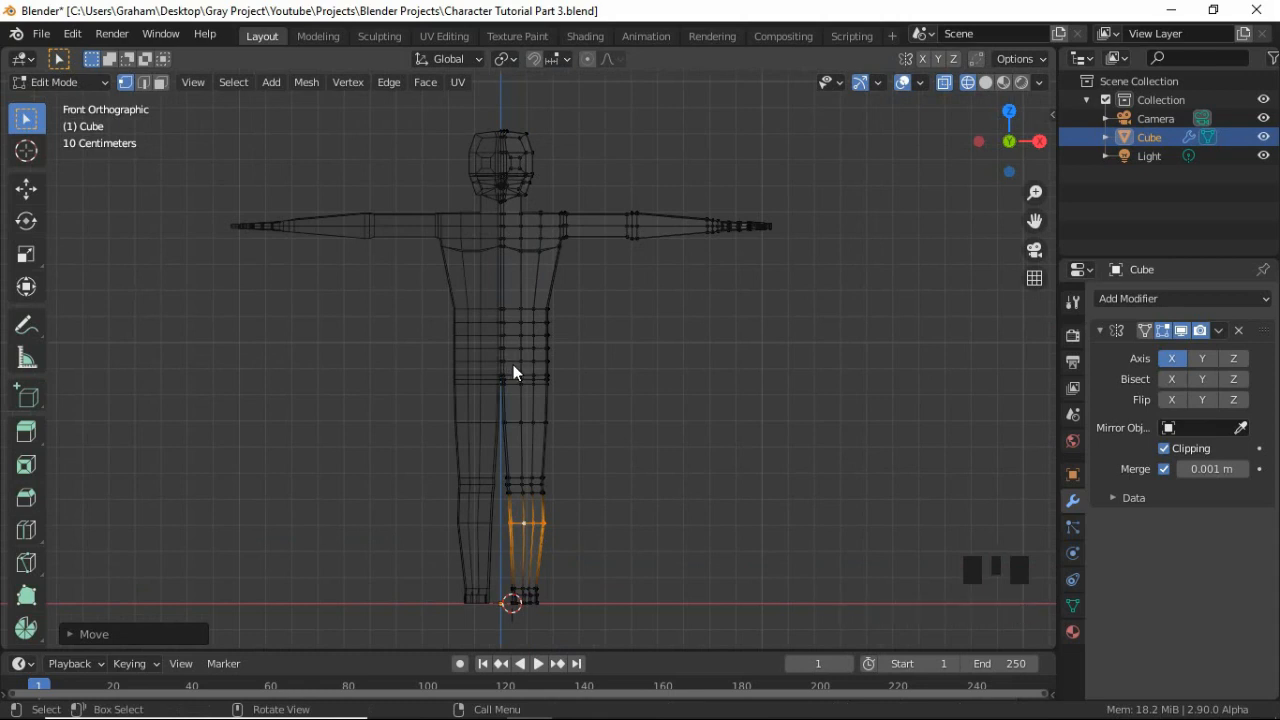
key("z")
left_click(634, 363)
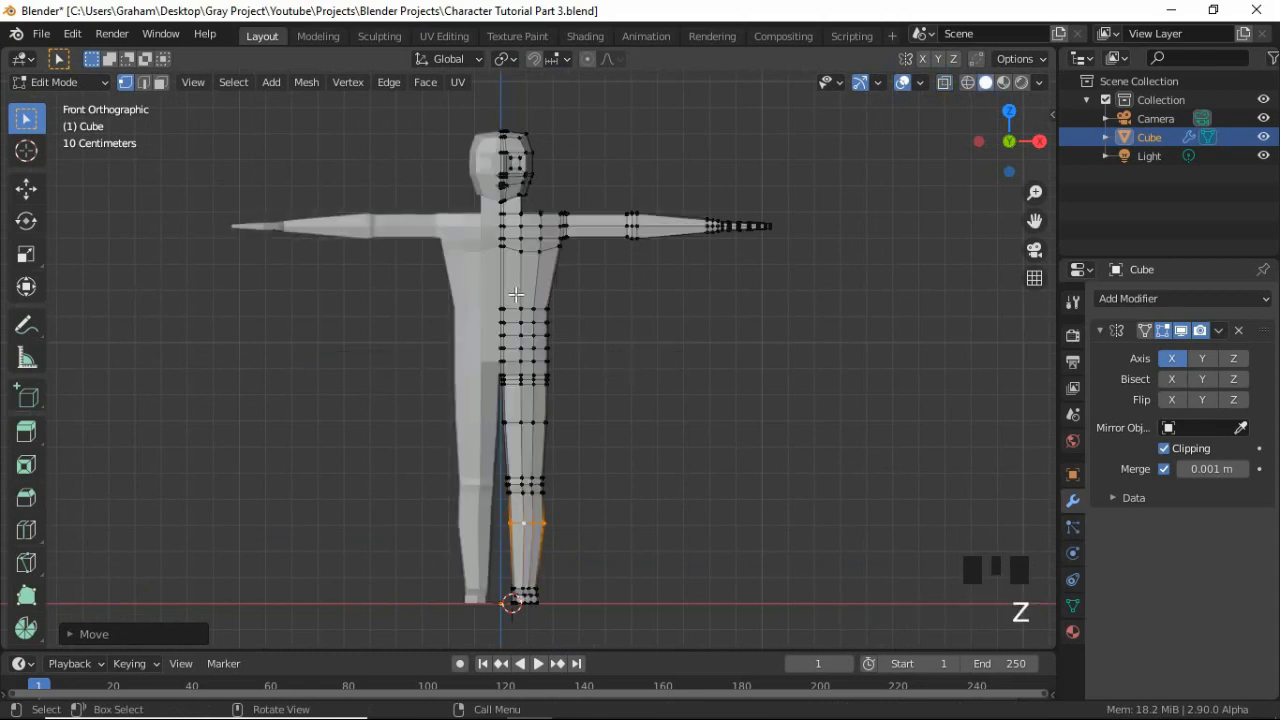
middle_click_drag(496, 287, 515, 300, "shift")
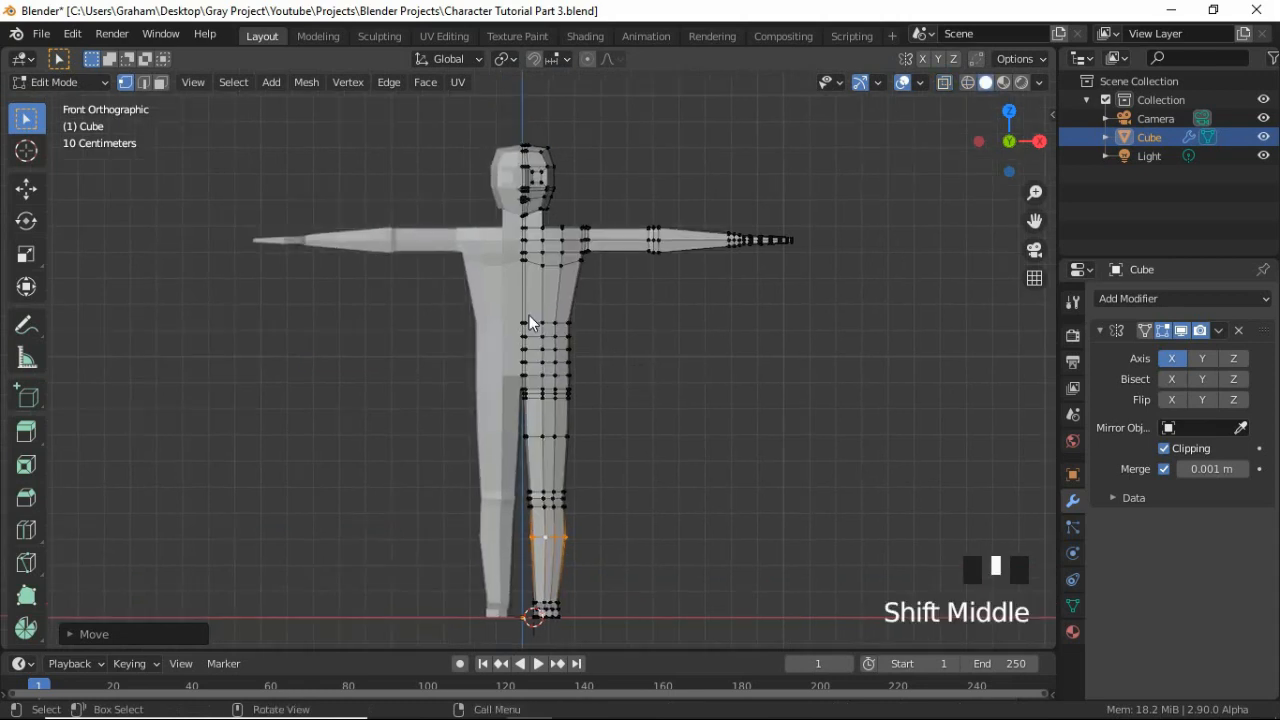
key("Tab")
middle_click_drag(561, 408, 576, 363, "shift")
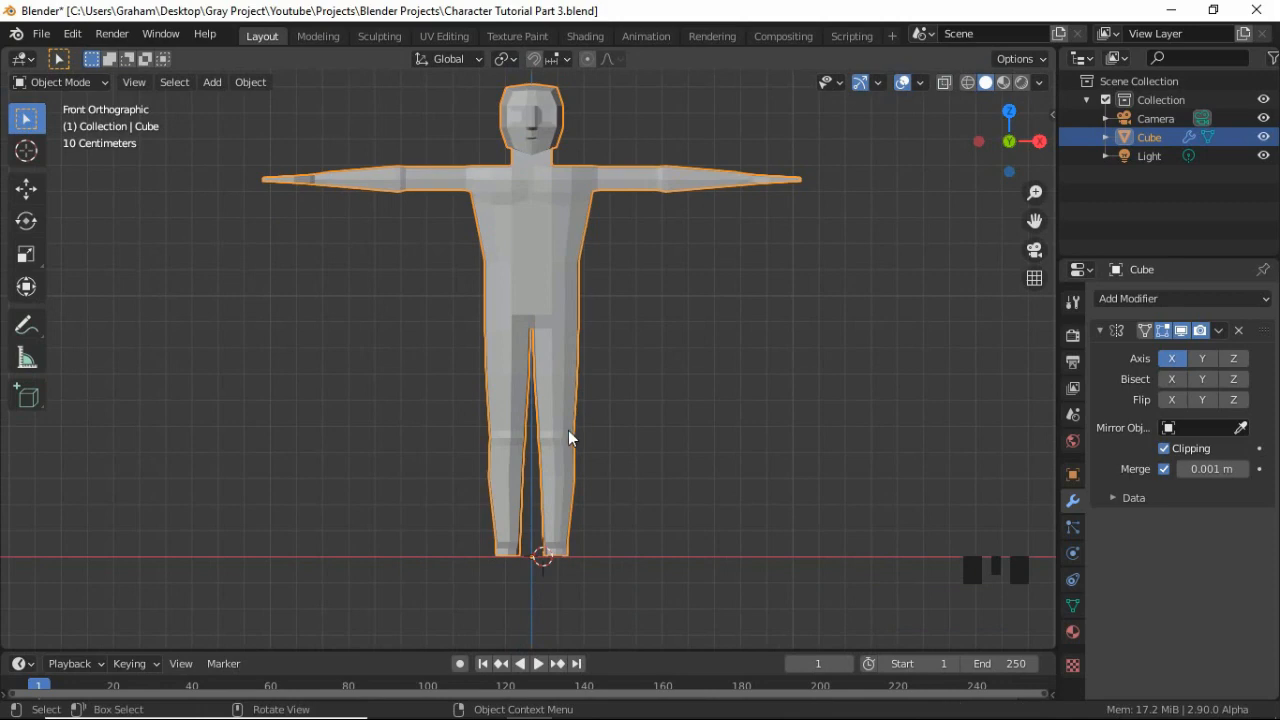
left_click(216, 81)
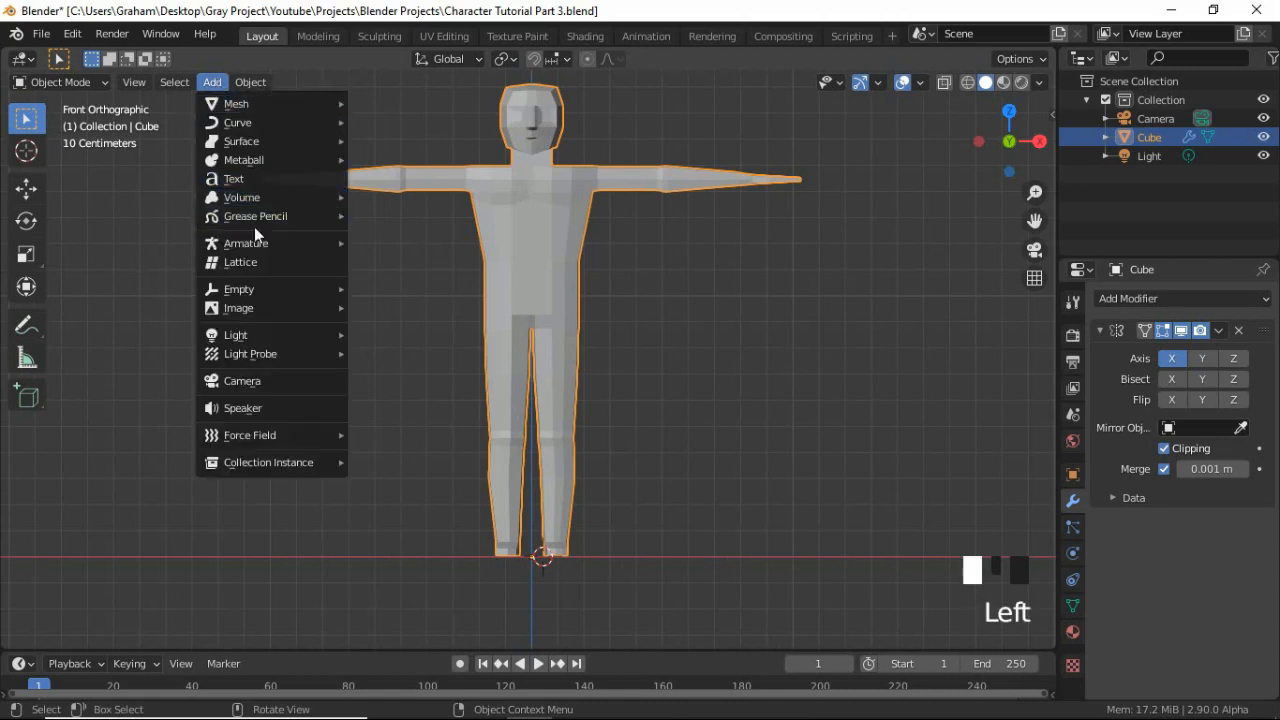
mouse_move(258, 246)
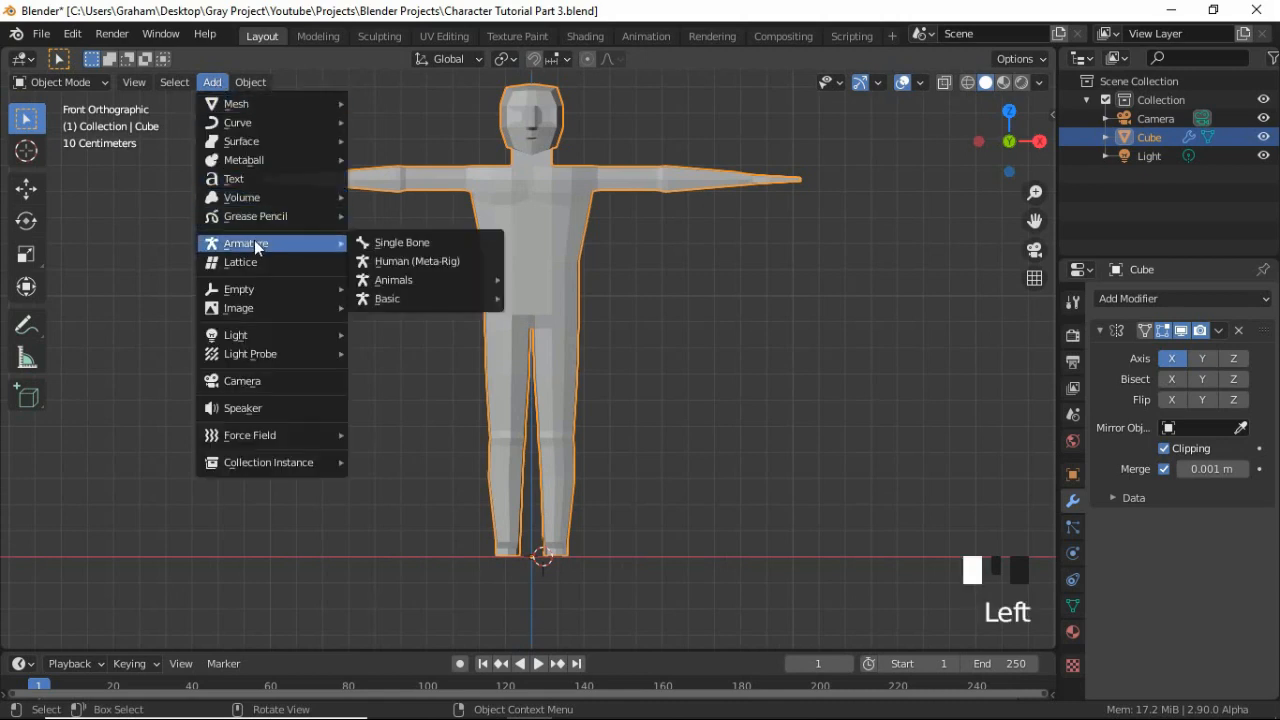
left_click(382, 247)
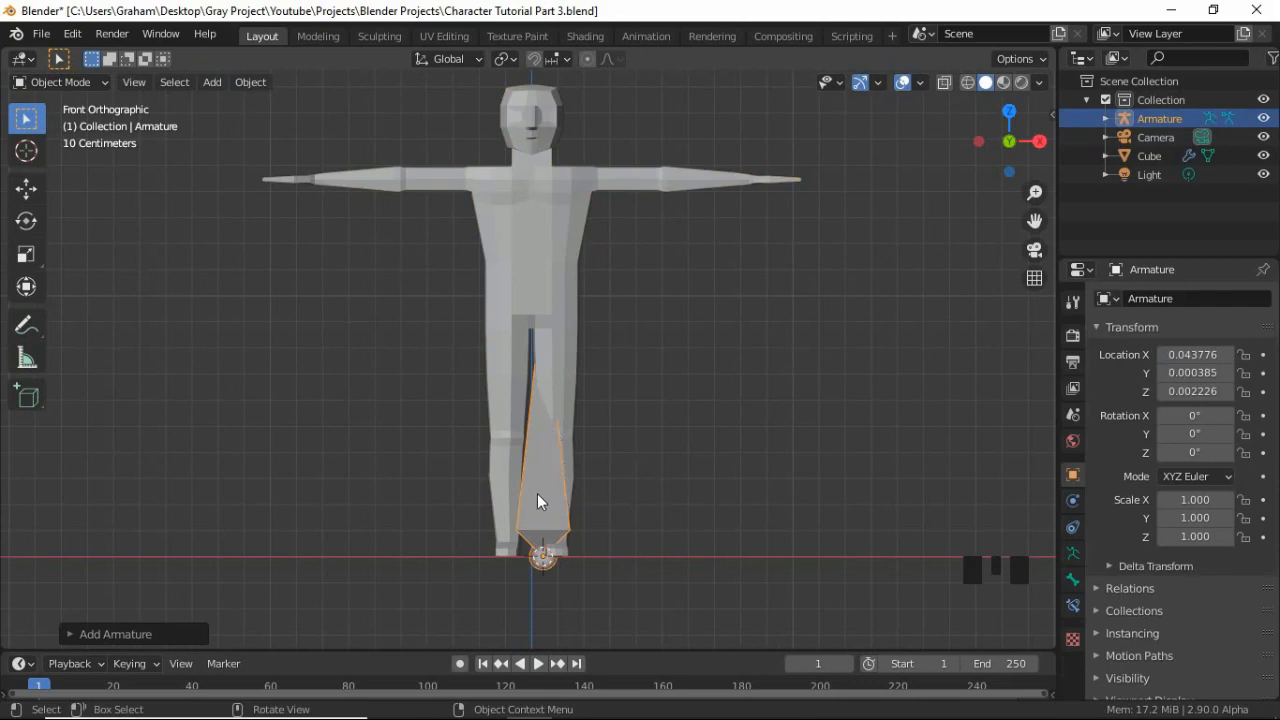
middle_click_drag(537, 503, 577, 511, "shift")
scroll(588, 563, "up", 3)
middle_click_drag(588, 563, 521, 387, "shift")
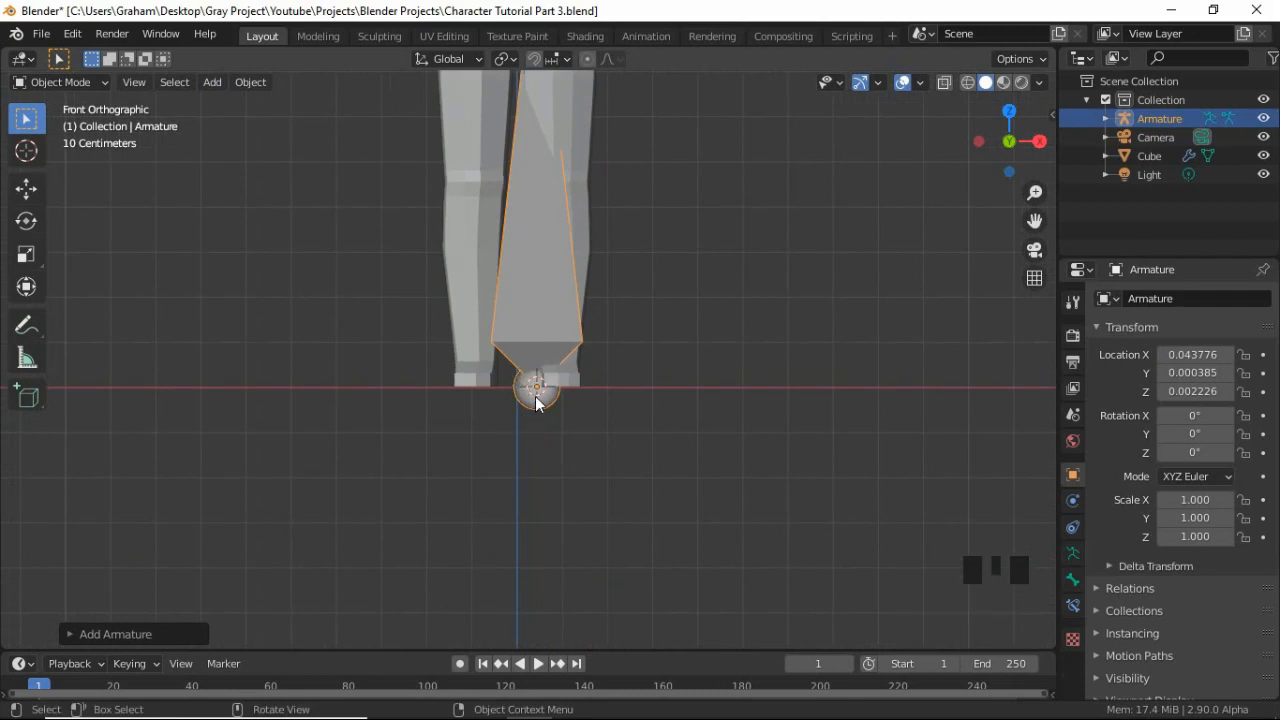
middle_click_drag(580, 269, 574, 319, "shift")
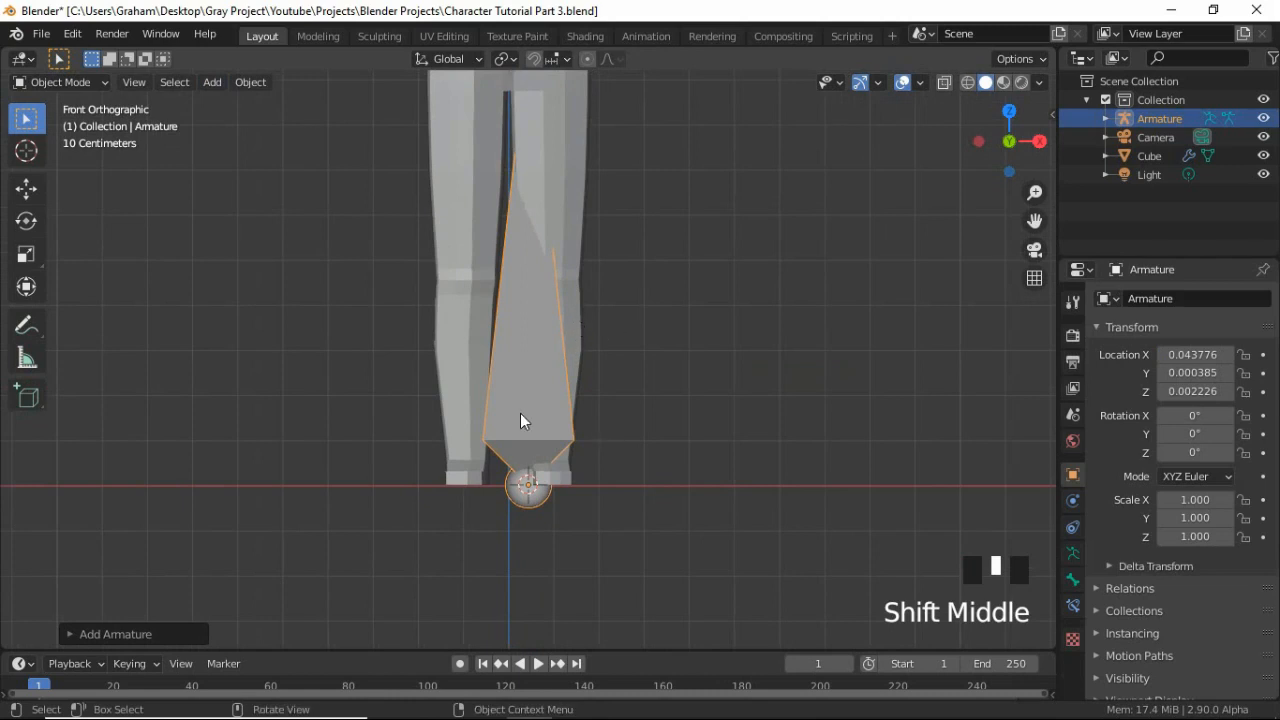
key("ctrl+z")
Reset the 3D cursor to the world origin
middle_click_drag(509, 391, 562, 518, "shift")
key("shift+c")
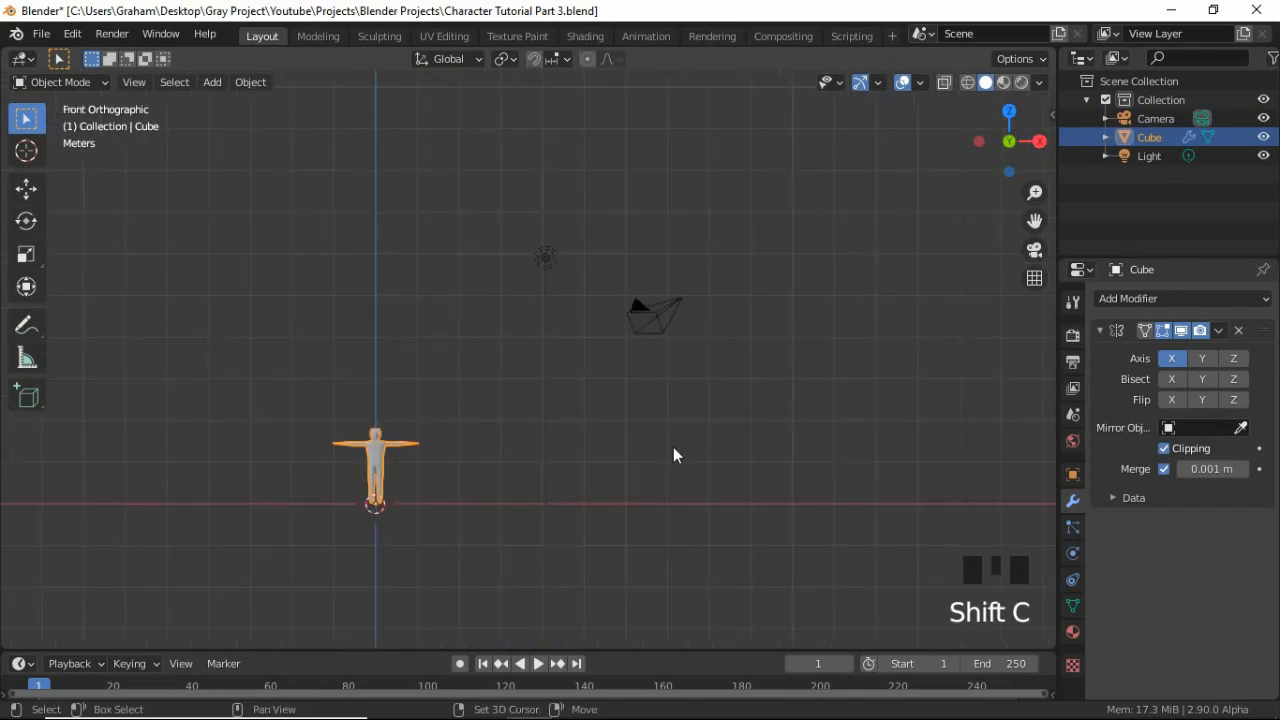
middle_click_drag(428, 502, 490, 523, "shift")
scroll(497, 422, "up", 3)
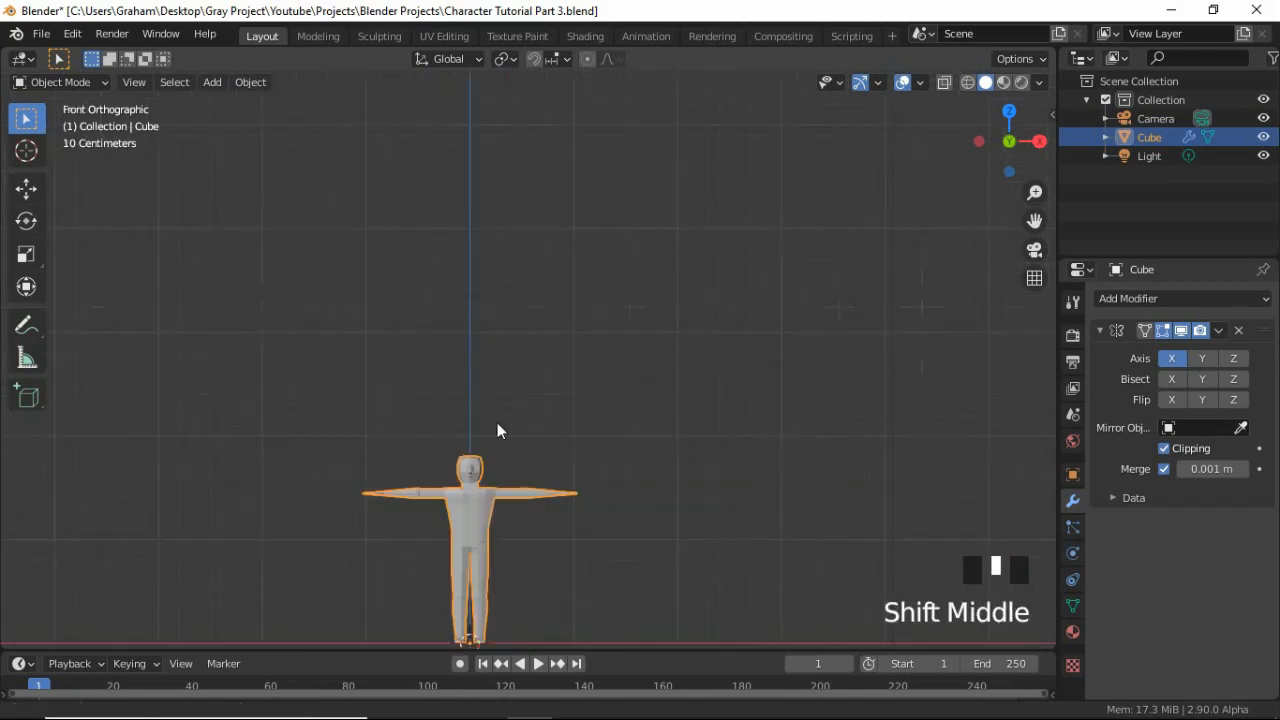
middle_click_drag(520, 314, 513, 414, "shift")
scroll(569, 373, "up", 2)
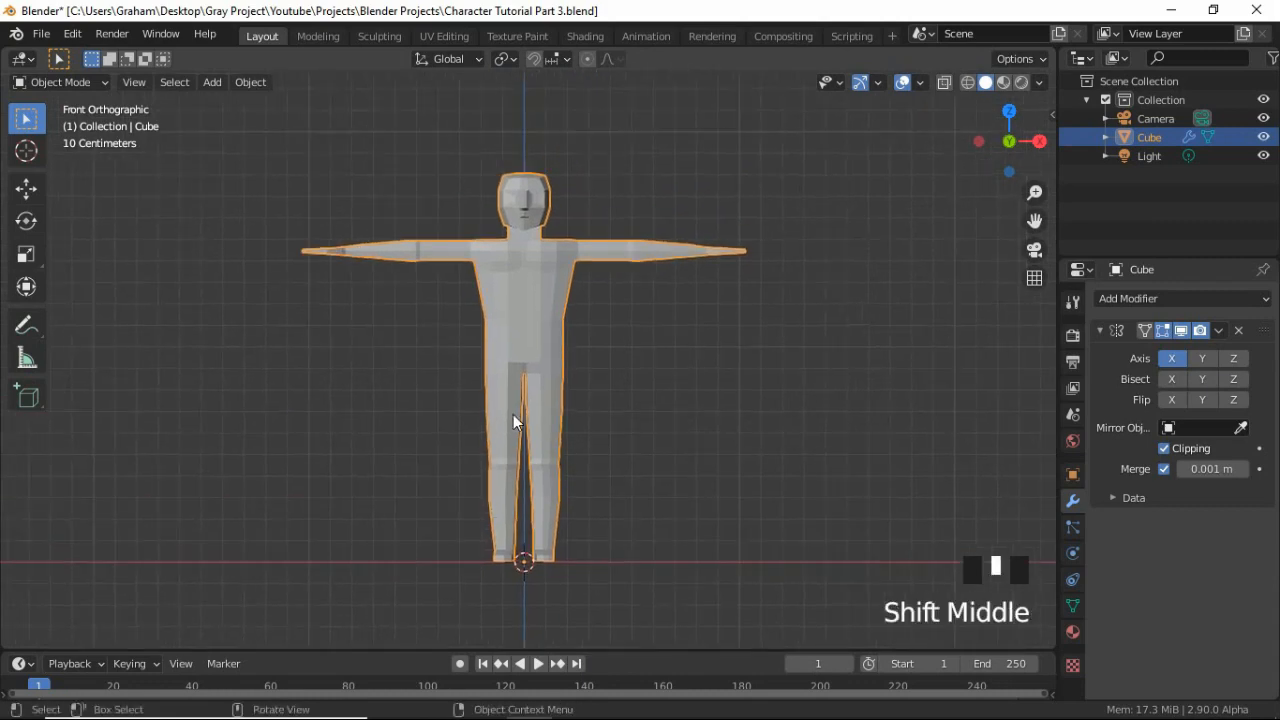
Add a single-bone armature at the world origin between the character's feet
key("shift+a")
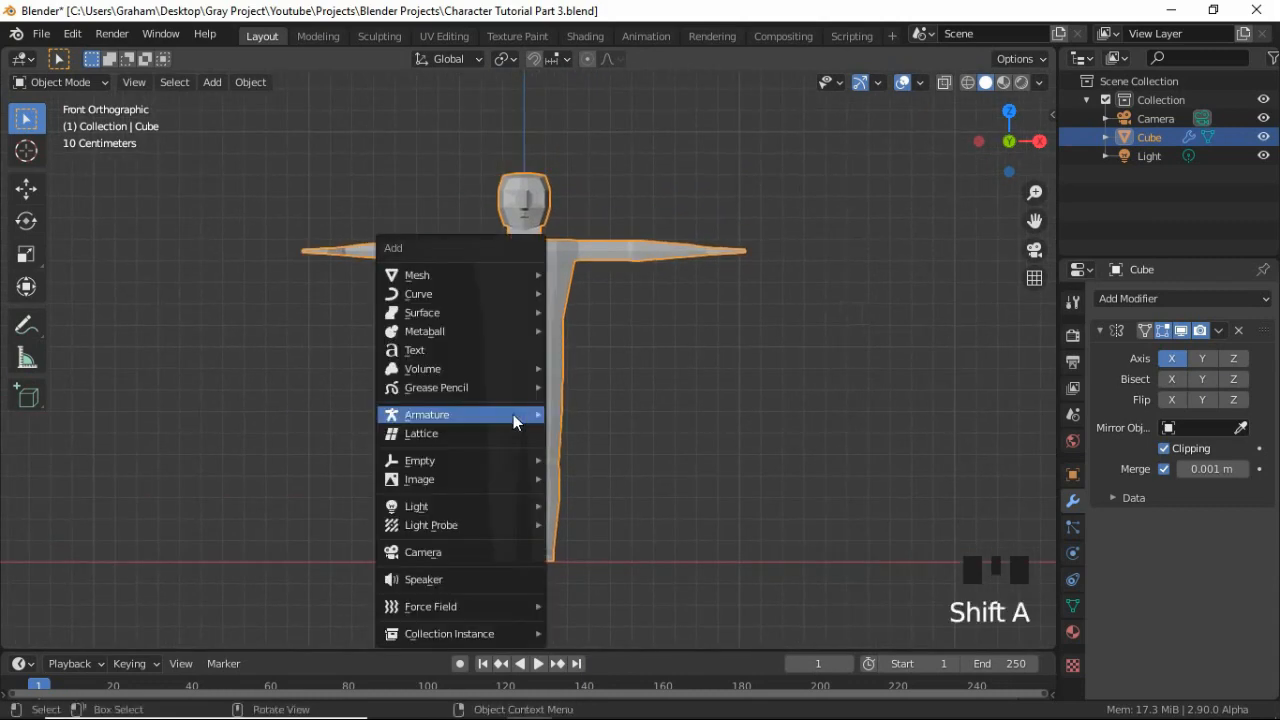
mouse_move(513, 414)
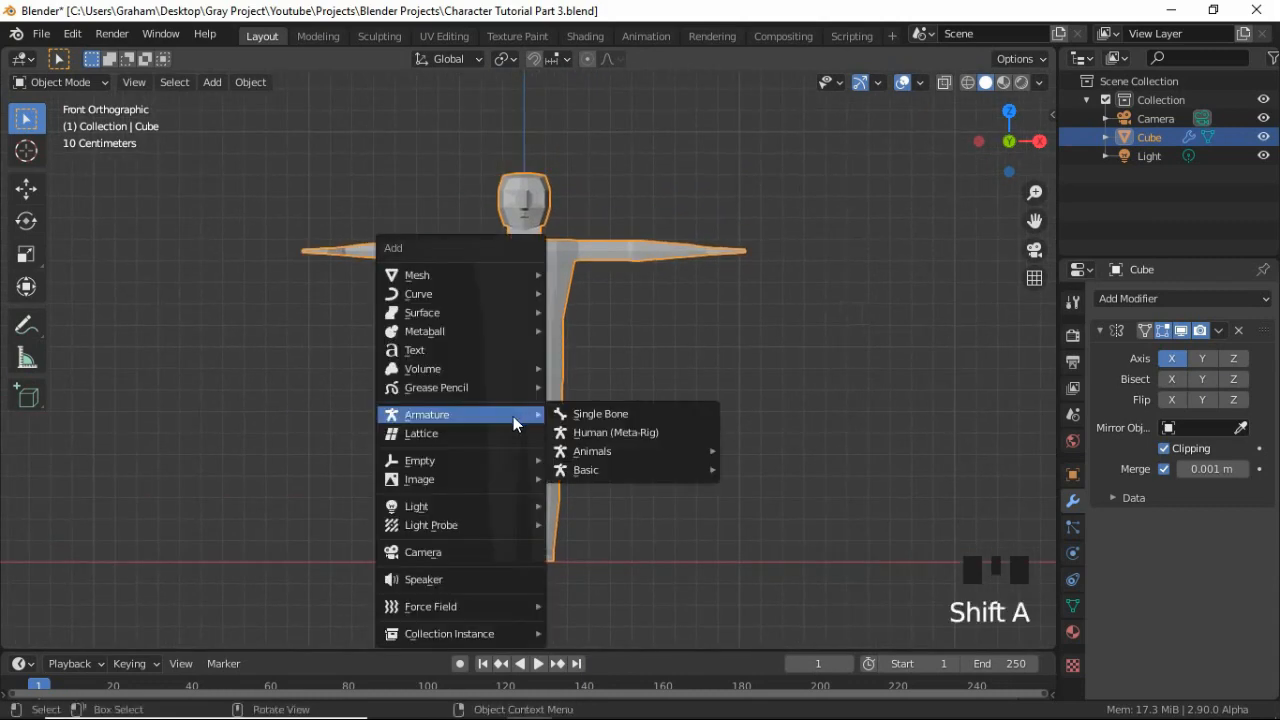
left_click(631, 411)
middle_click_drag(593, 487, 578, 419, "shift")
scroll(642, 514, "up", 2)
scroll(642, 514, "up", 1)
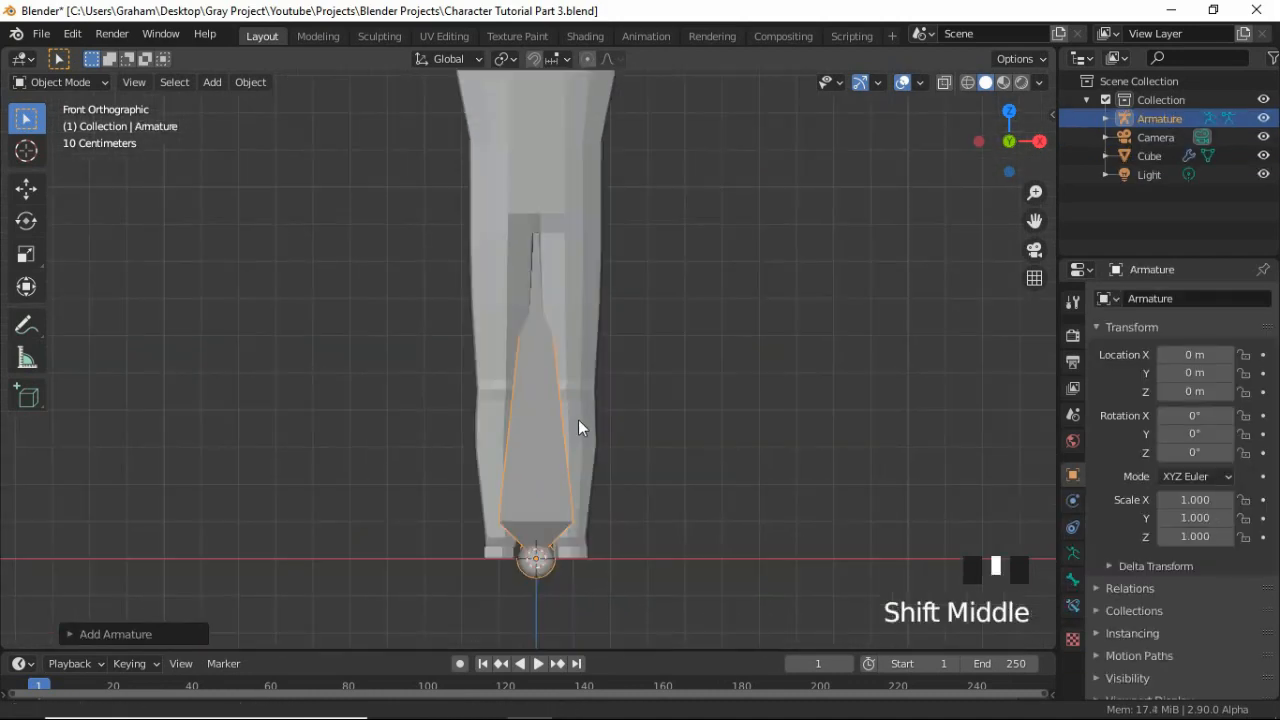
Set the armature's viewport display to In Front so the bone is drawn over the character mesh
left_click(1070, 556)
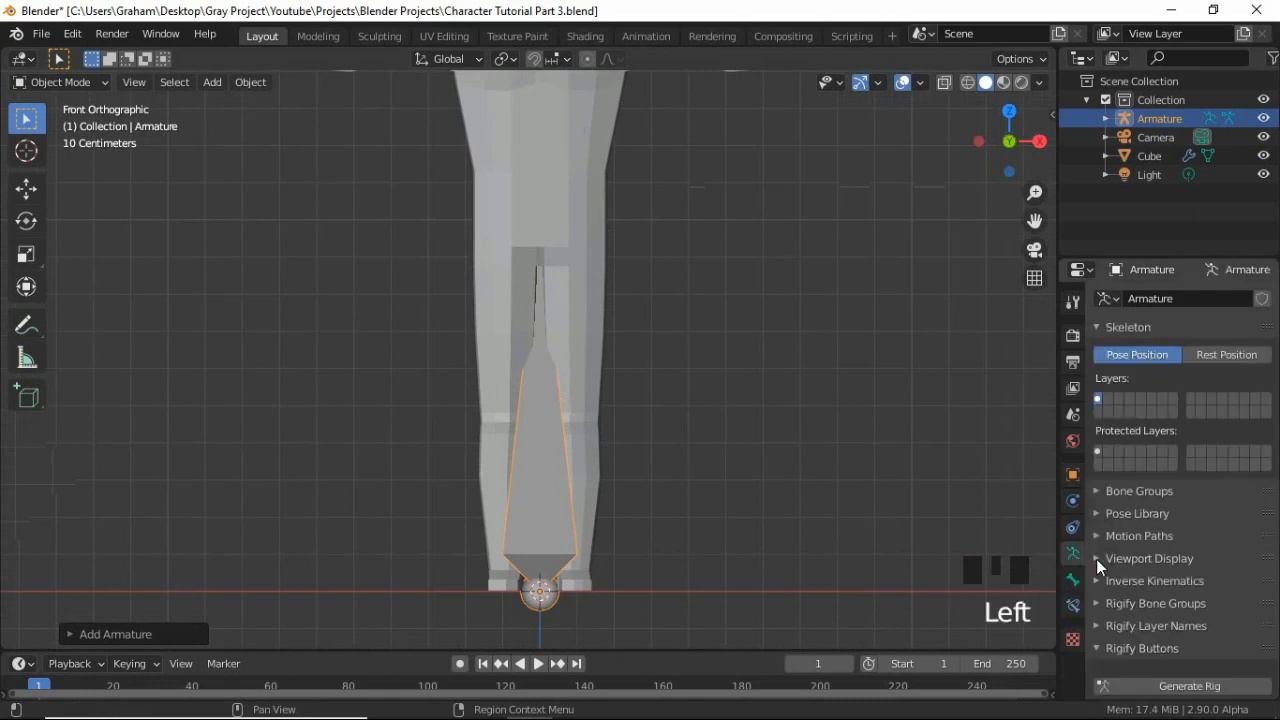
left_click(1133, 559)
scroll(1136, 564, "down", 1)
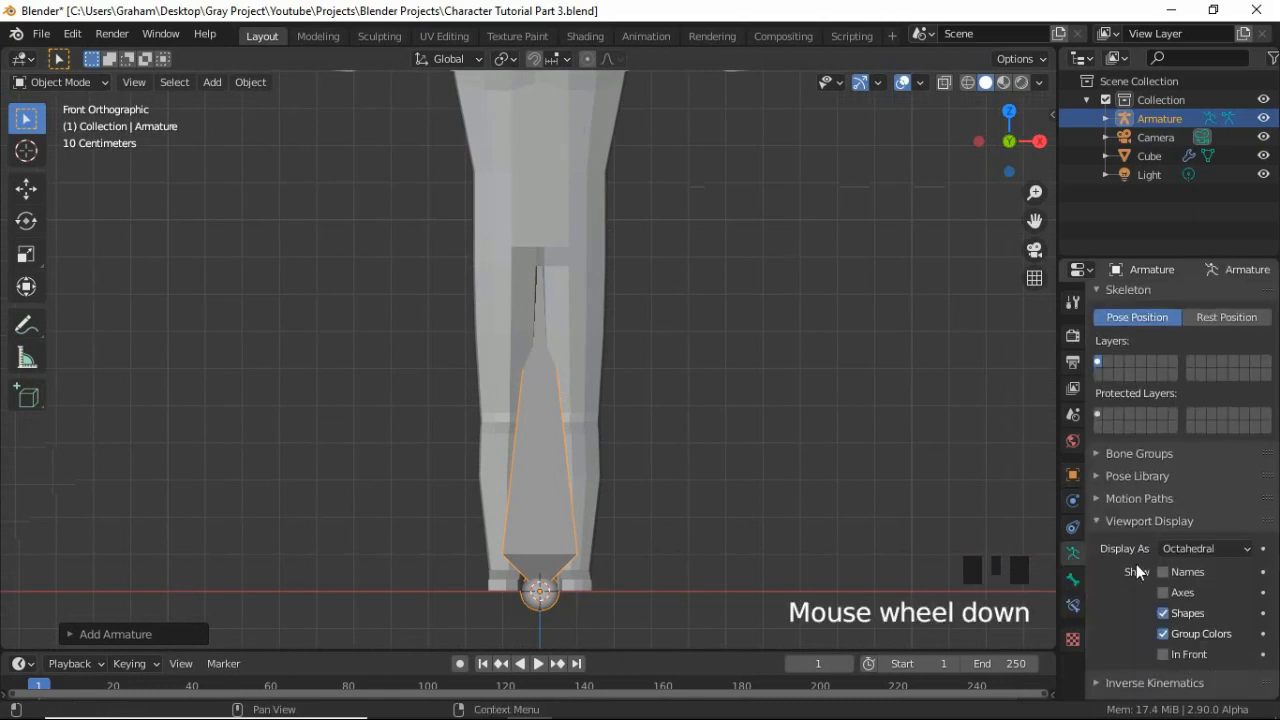
scroll(1136, 564, "down", 1)
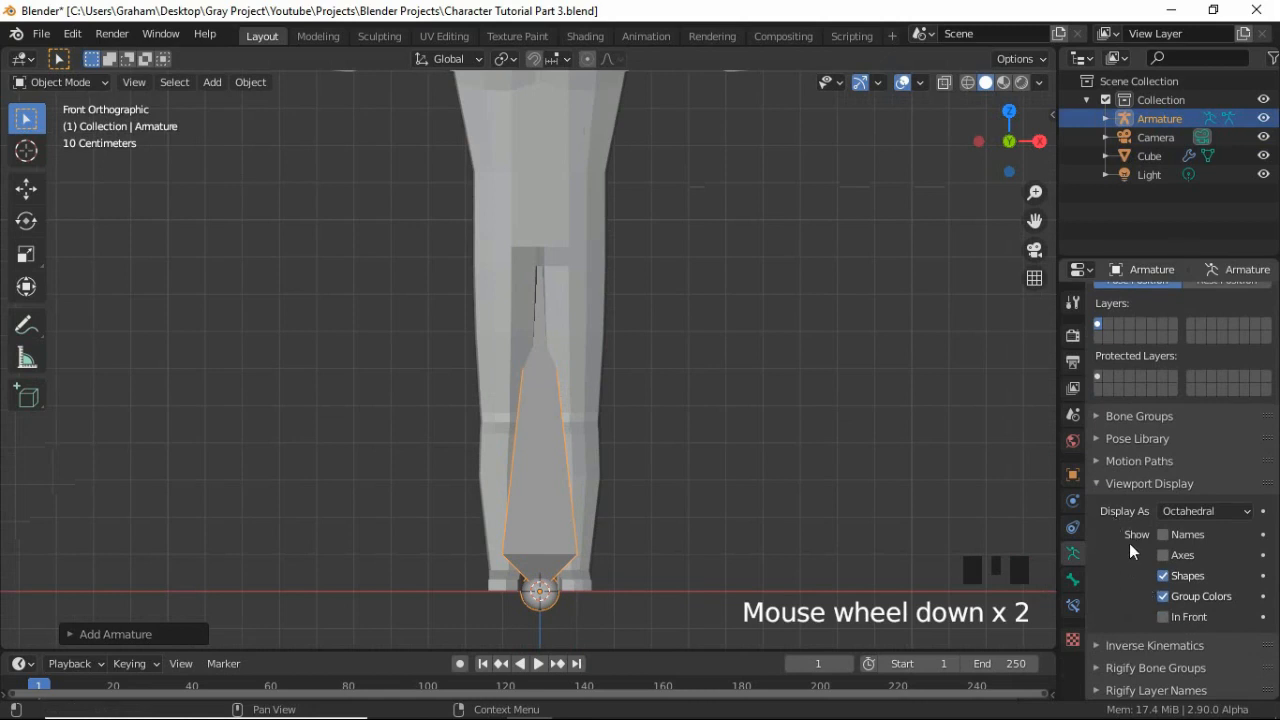
left_click(1163, 616)
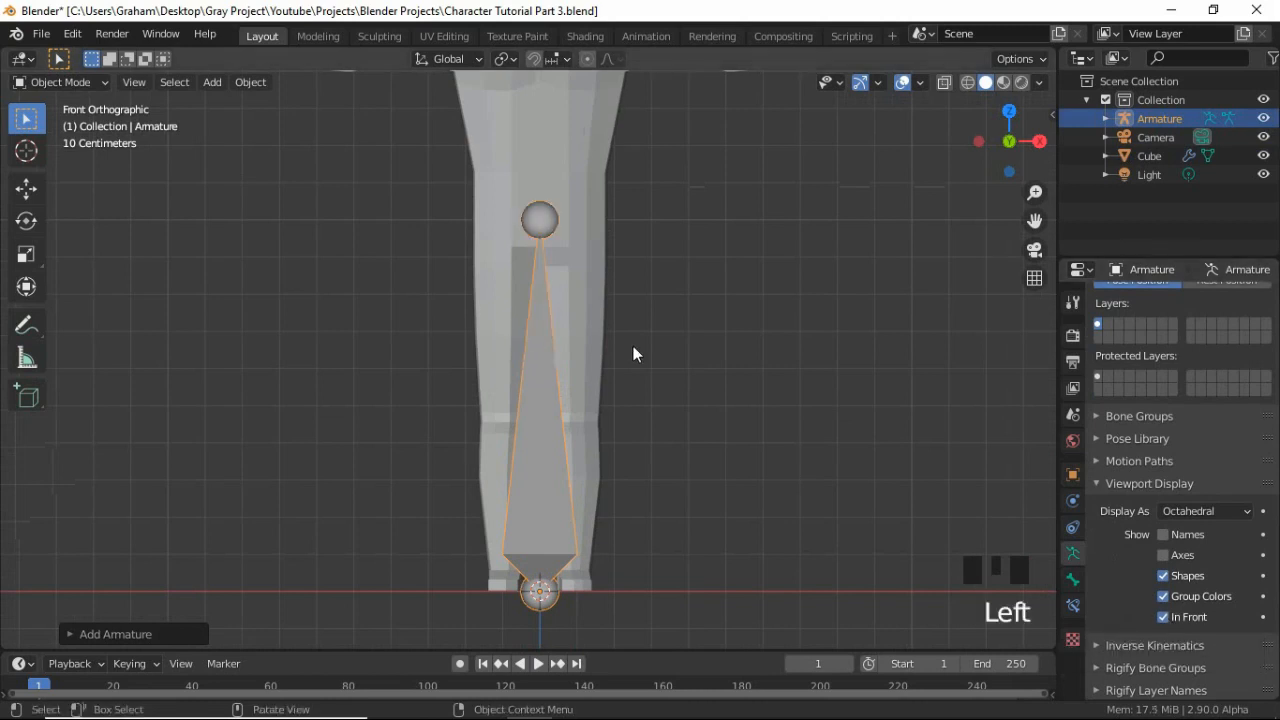
Move the armature straight up along Z until the bone's base sits at the character's crotch
scroll(600, 328, "down", 2)
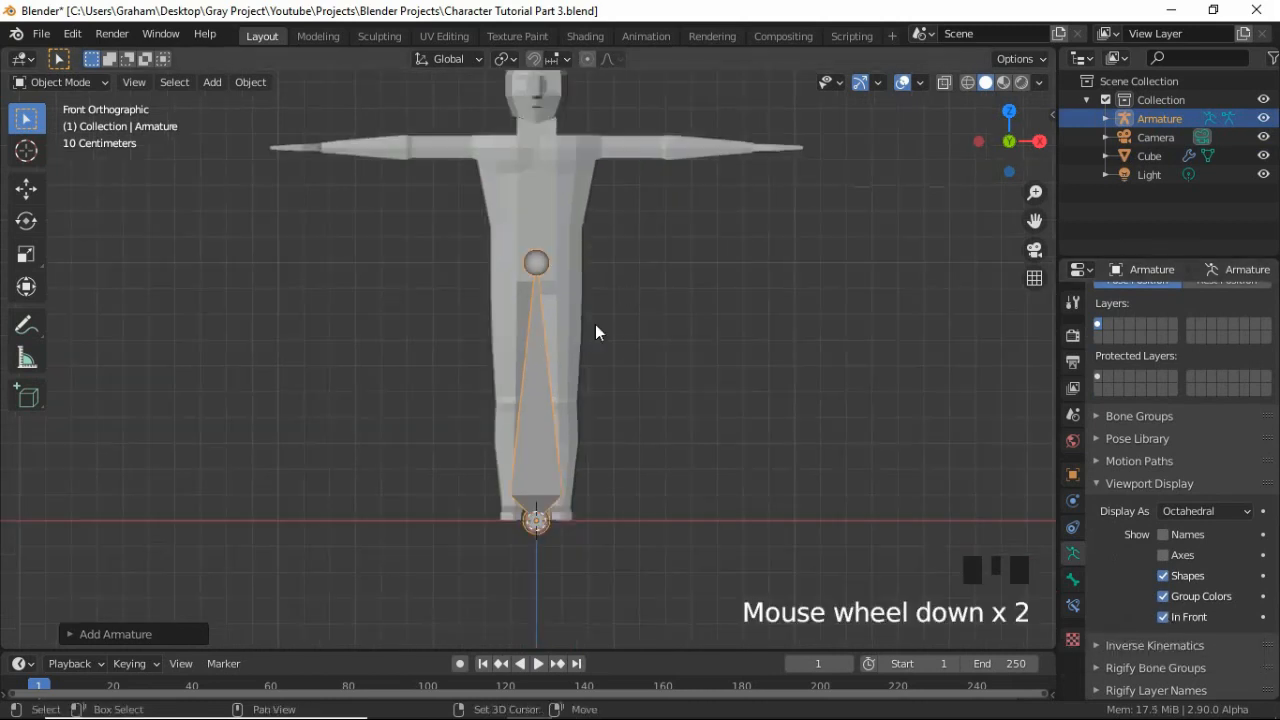
middle_click_drag(595, 324, 578, 376, "shift")
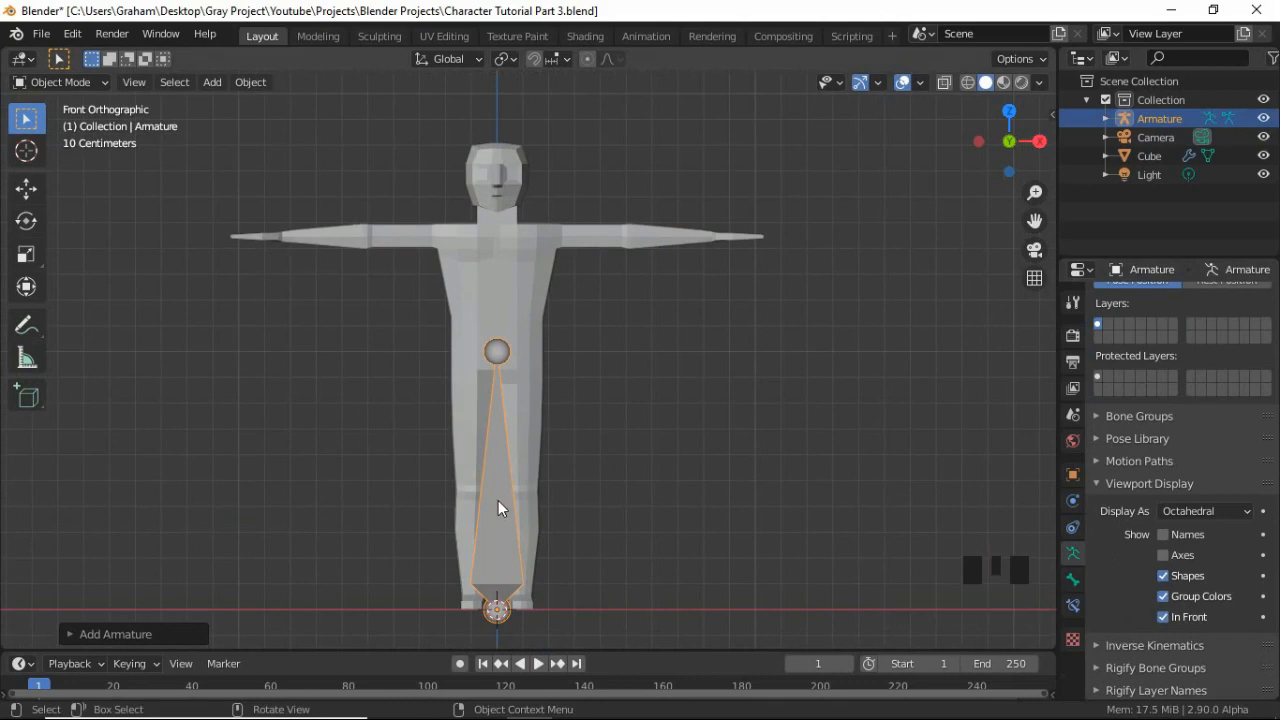
key("g")
key("z")
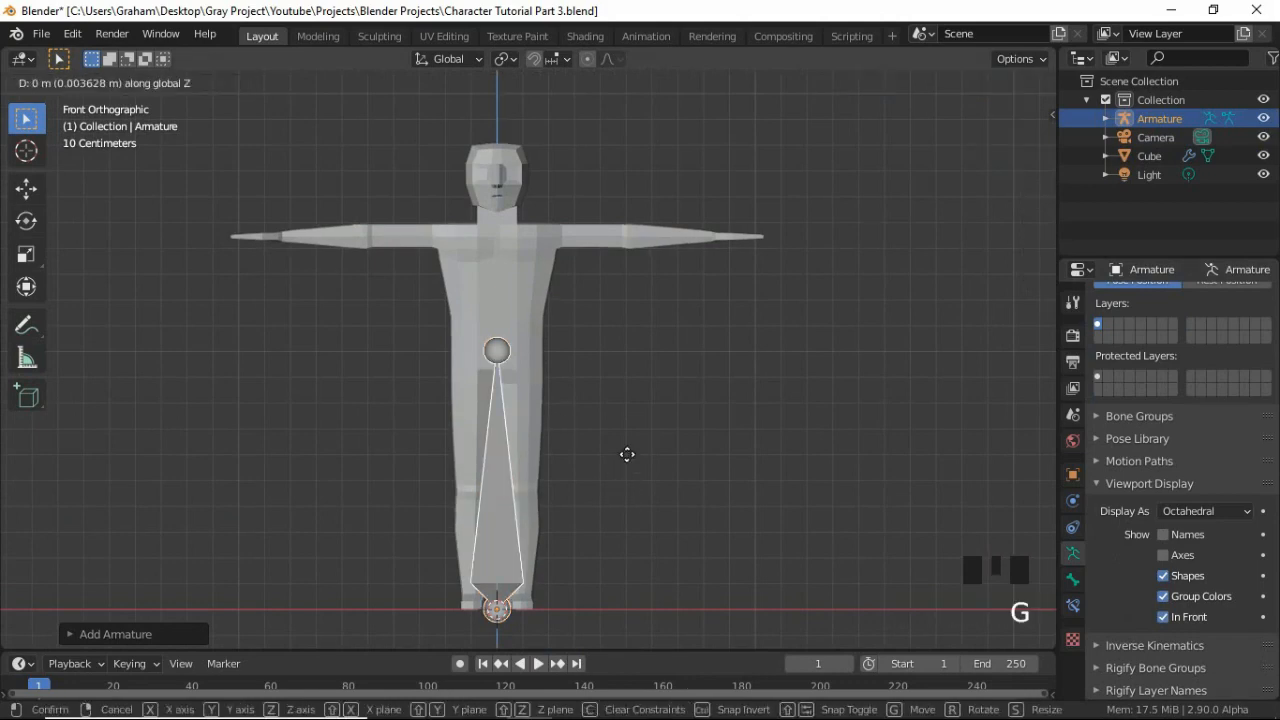
left_click(617, 276)
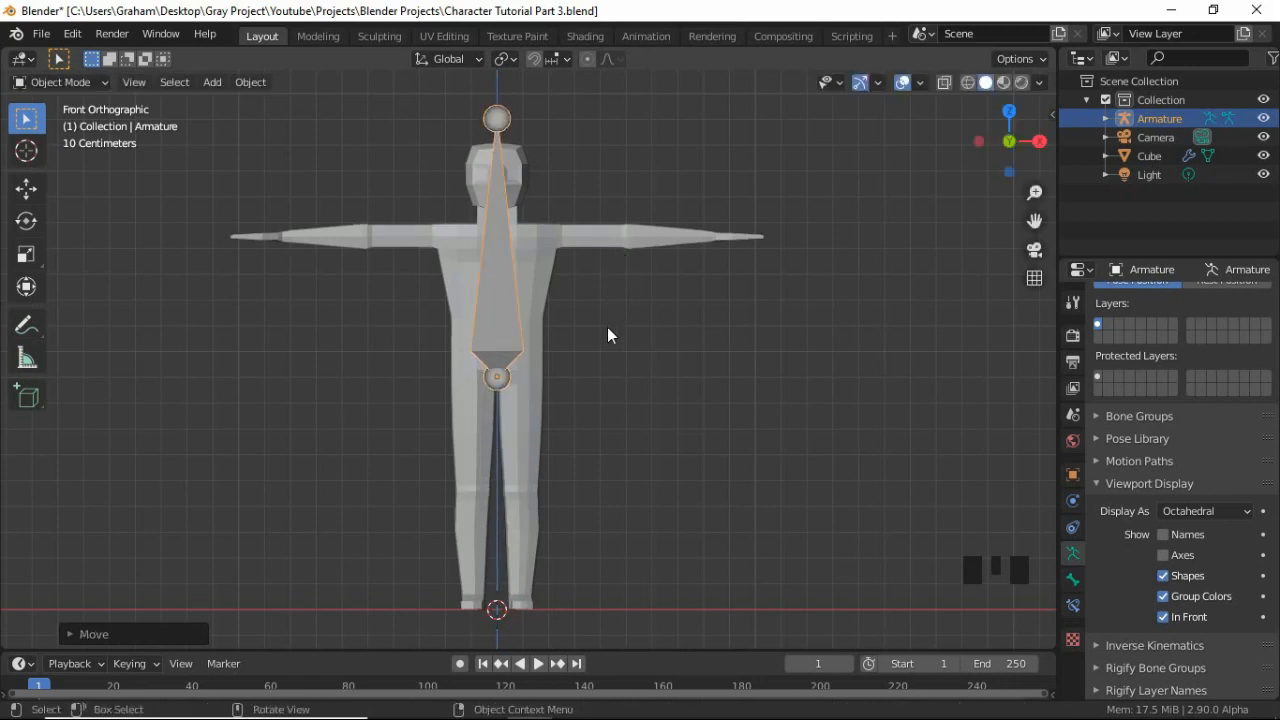
In Edit Mode, lower the bone's tip along Z to shorten the bone to the lower torso
key("Tab")
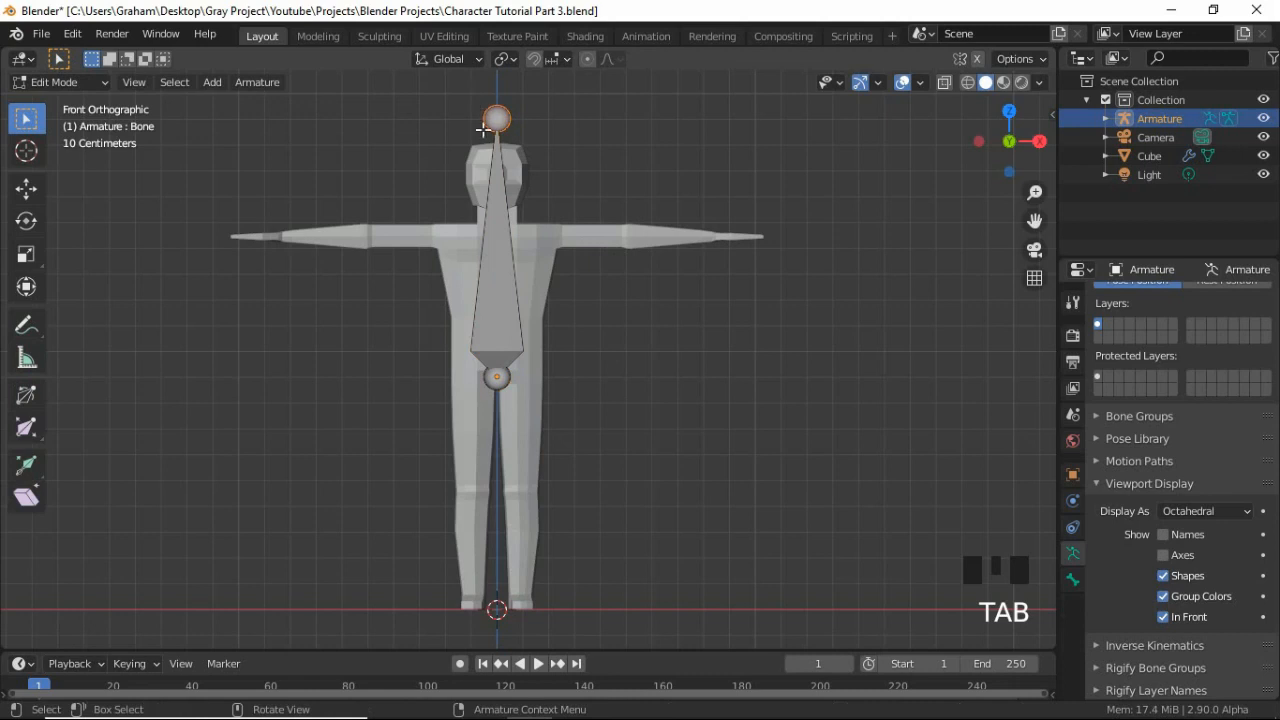
left_click(482, 126)
left_click(497, 118)
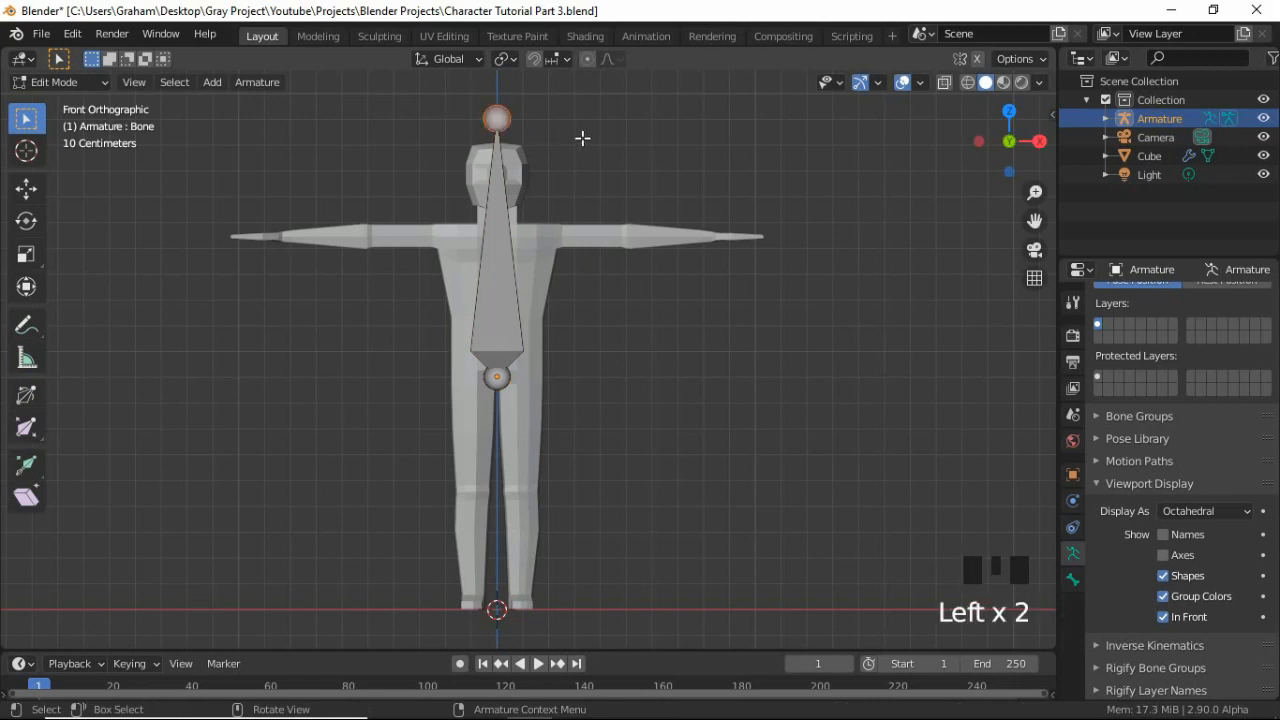
key("g")
key("z")
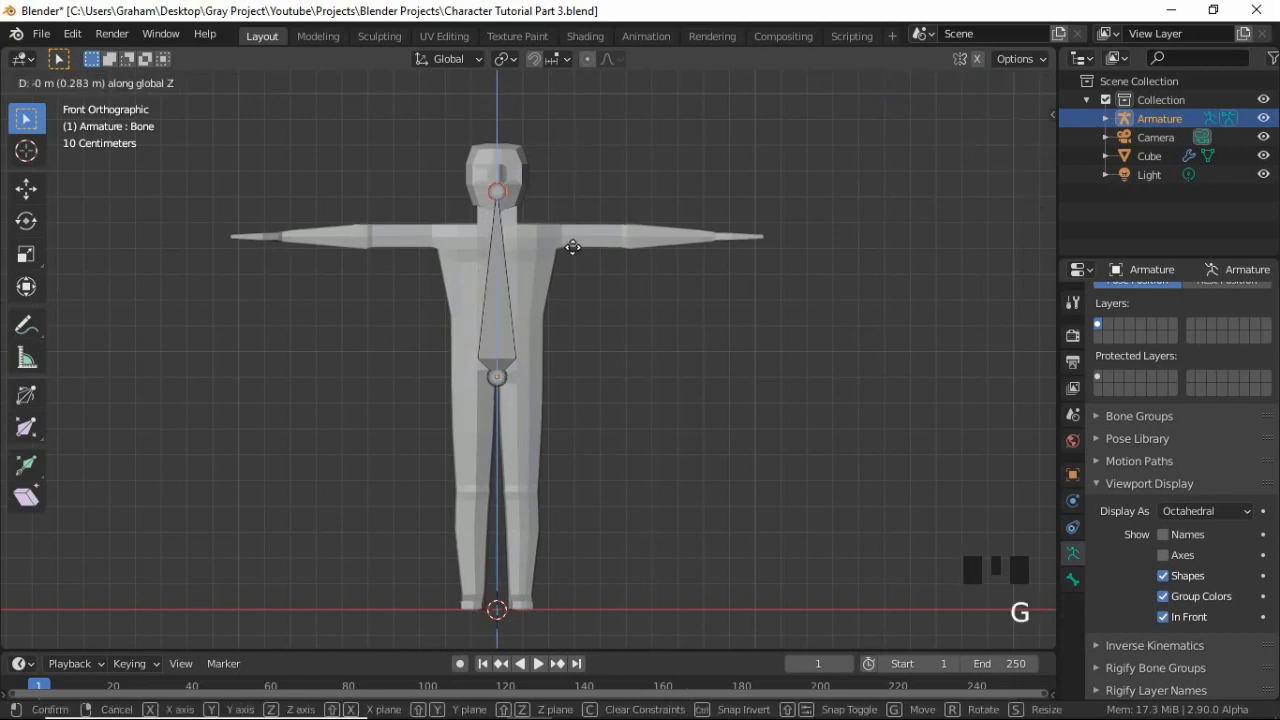
left_click(551, 363)
scroll(551, 363, "up", 2)
middle_click_drag(549, 386, 536, 338, "shift")
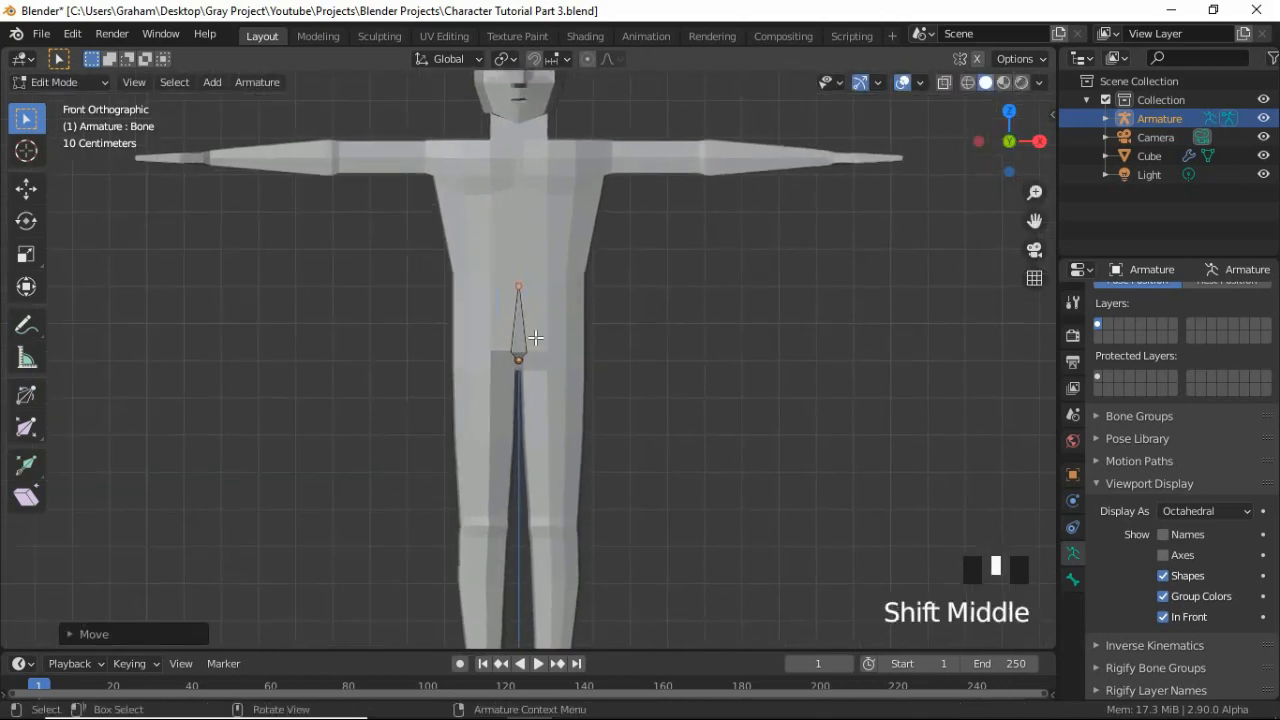
Move the whole shortened bone slightly down so its base sits at the crotch
left_click(518, 330)
key("g")
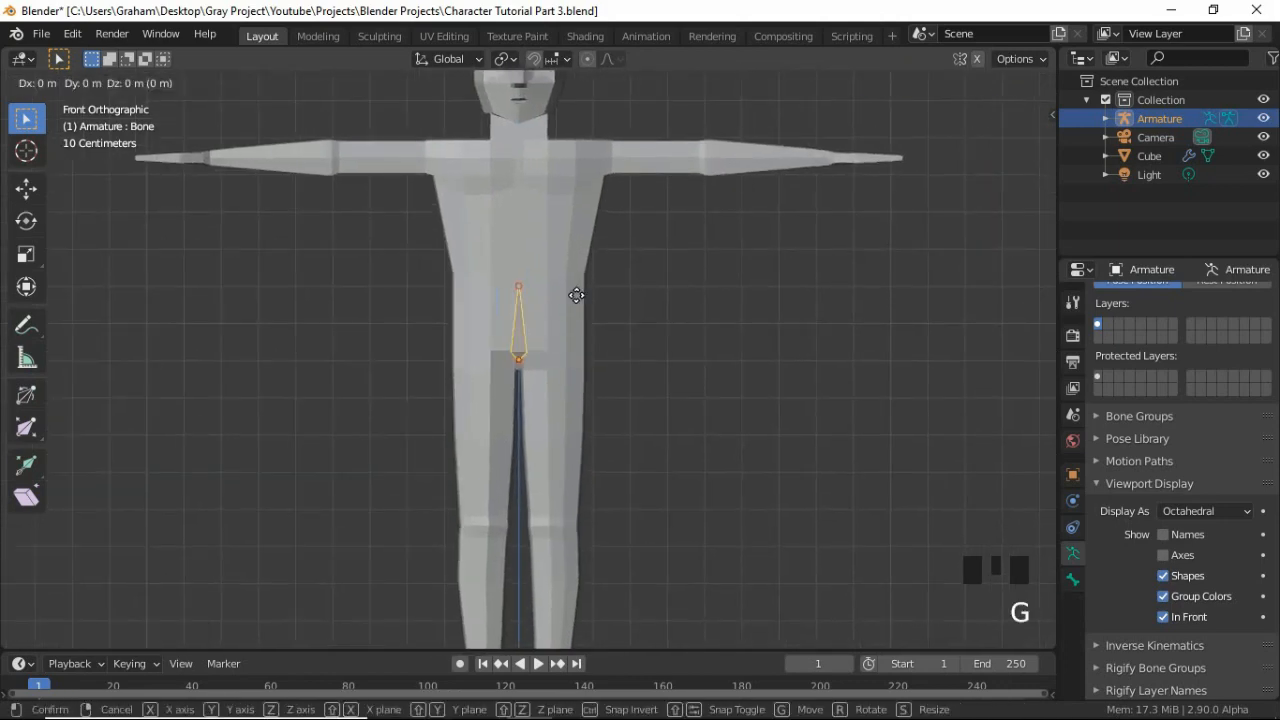
left_click(575, 357)
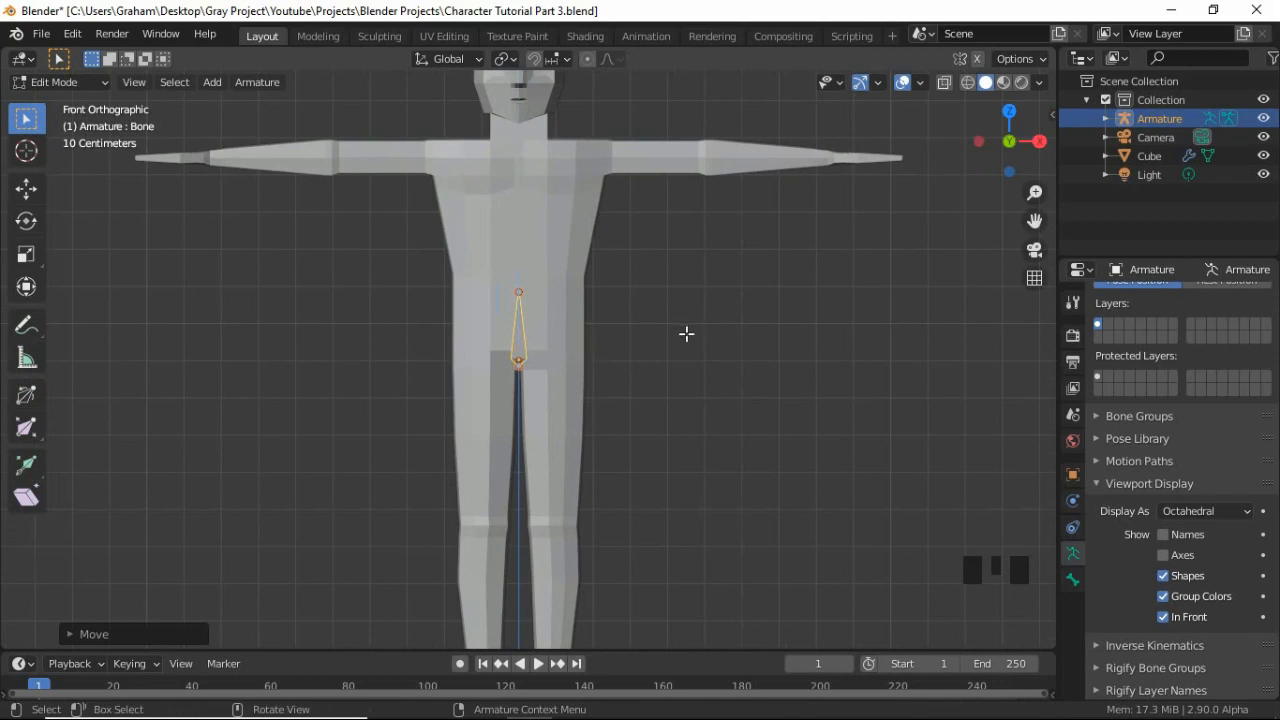
Switch to wireframe shading and raise the bone's tip slightly along Z to the waist edge loop
key("z")
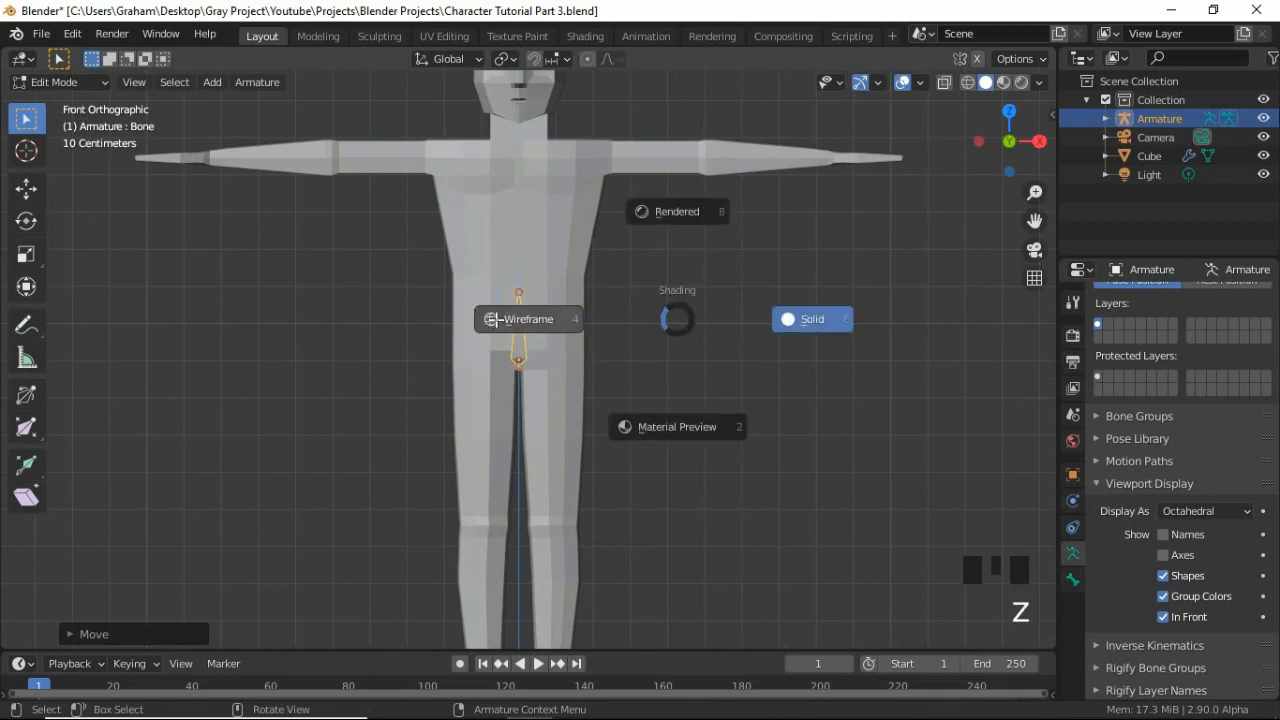
left_click(490, 319)
scroll(531, 283, "up", 3)
middle_click_drag(531, 283, 554, 327, "shift")
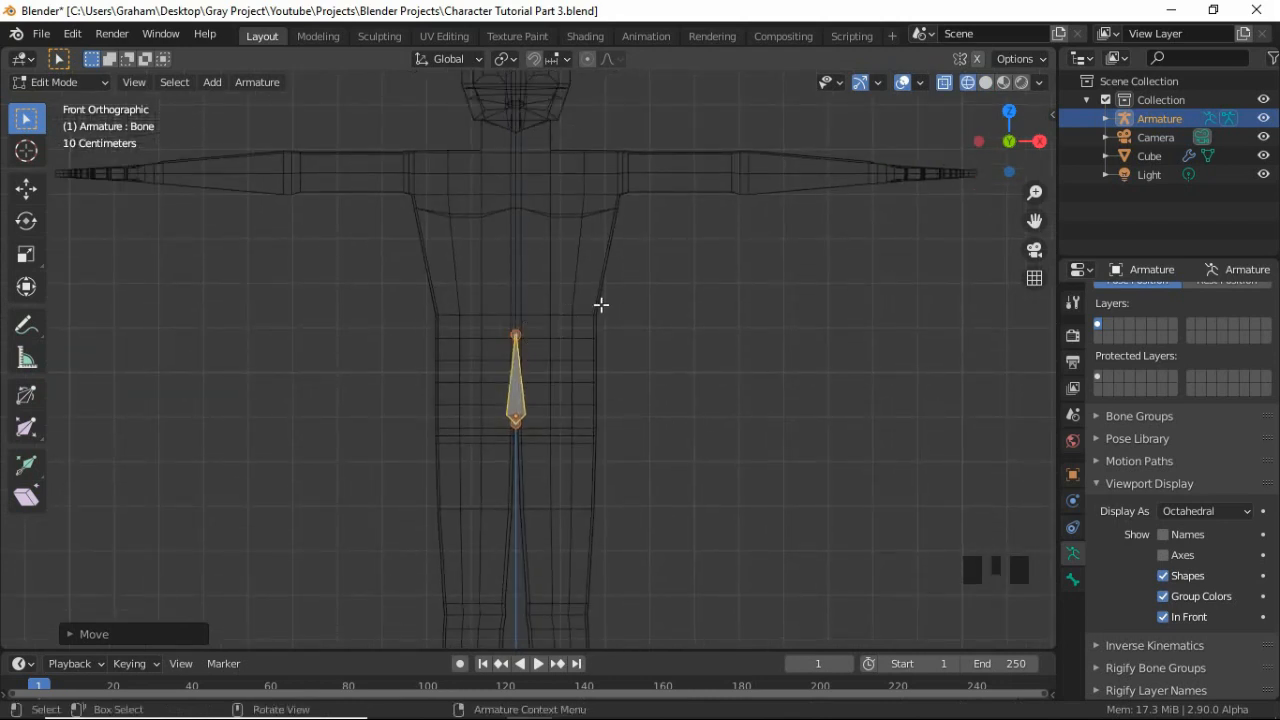
left_click(515, 335)
key("g")
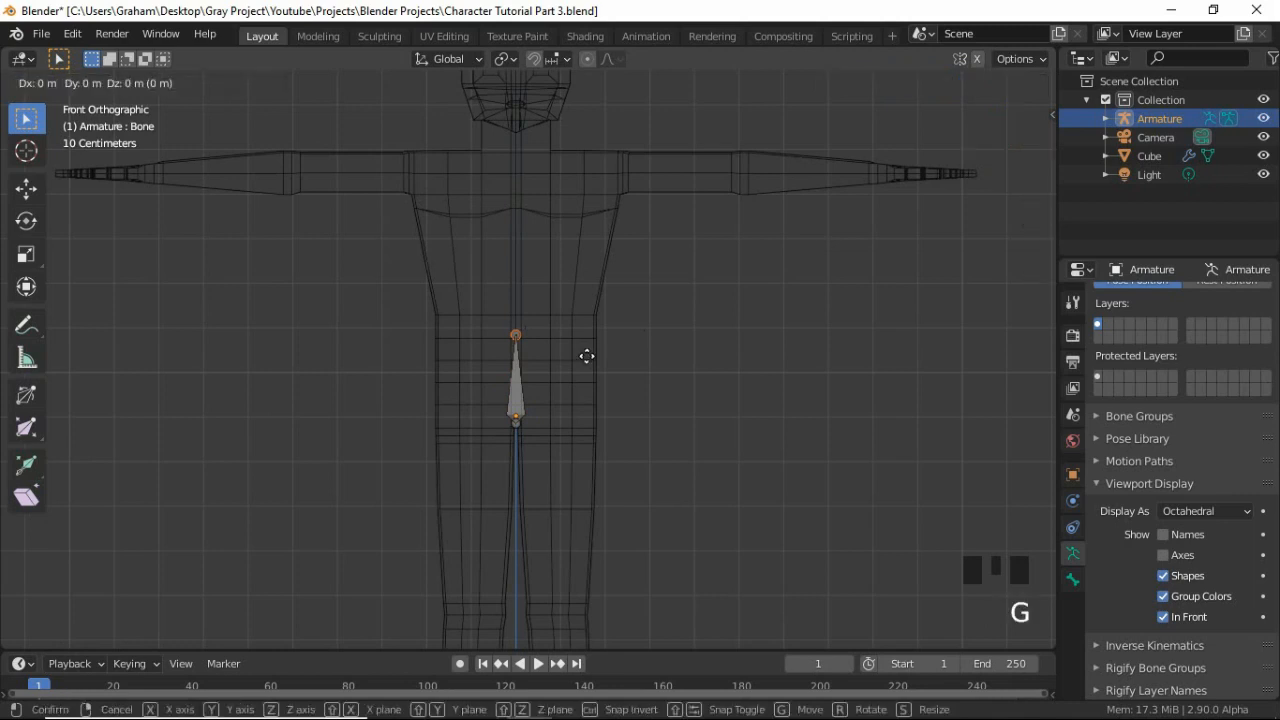
key("z")
left_click(580, 209)
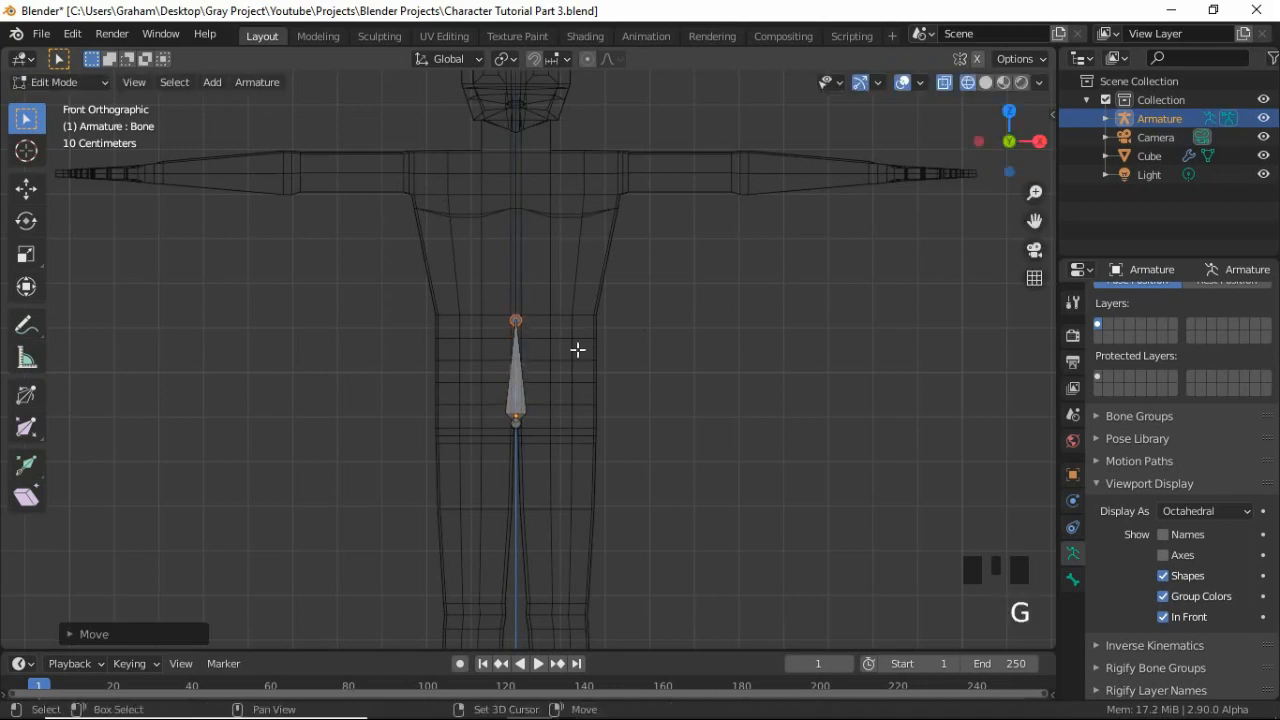
Extrude three bones in a chain straight up from the waist for the mid torso, chest and neck, ending at the jaw
key("e")
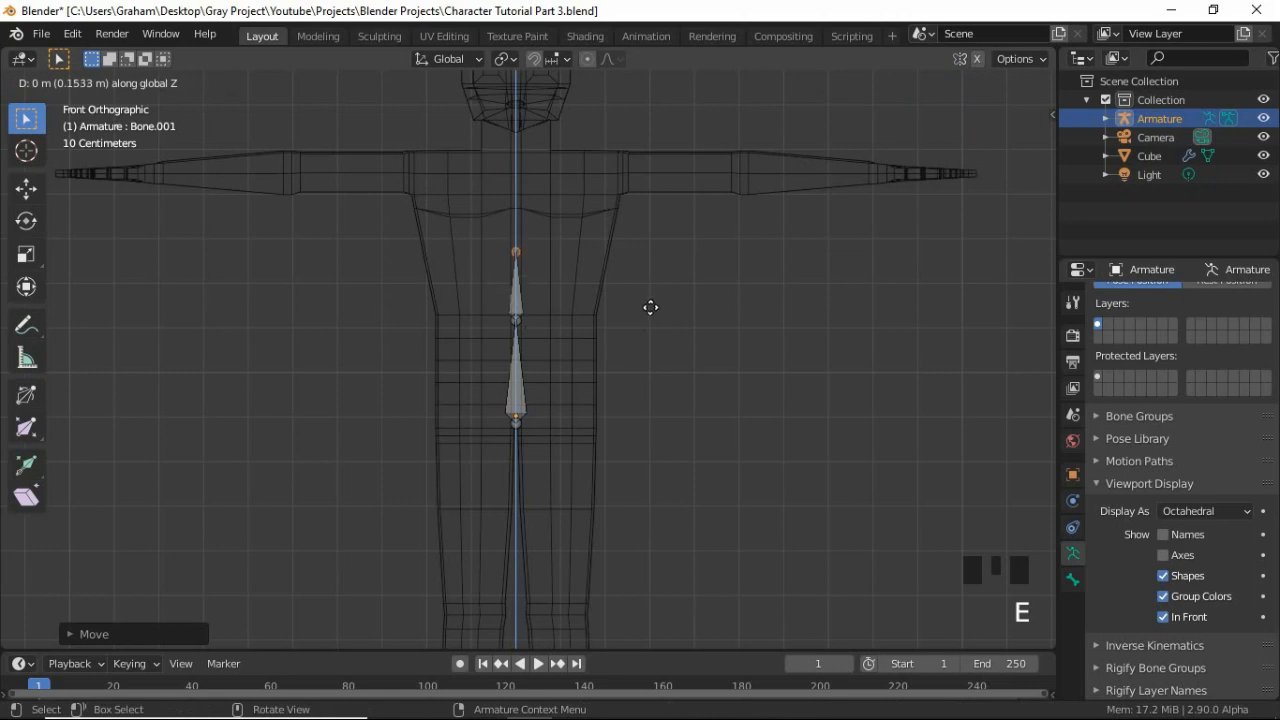
left_click(650, 302)
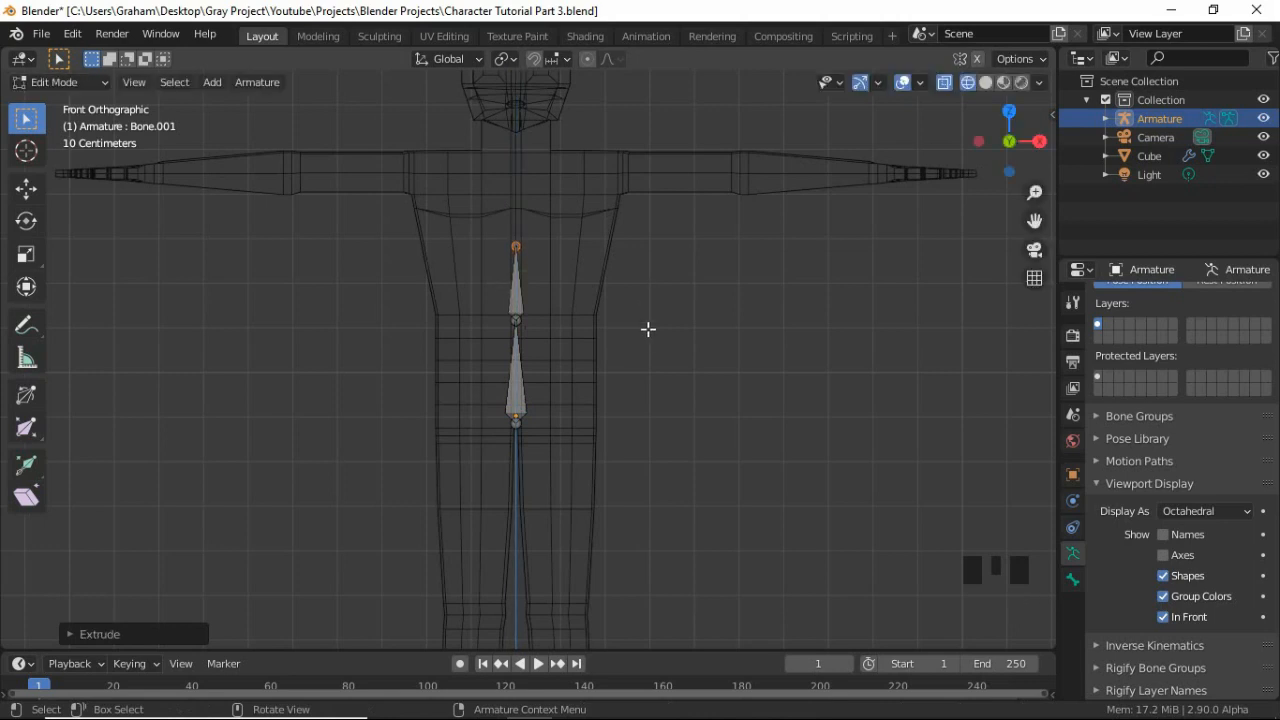
key("e")
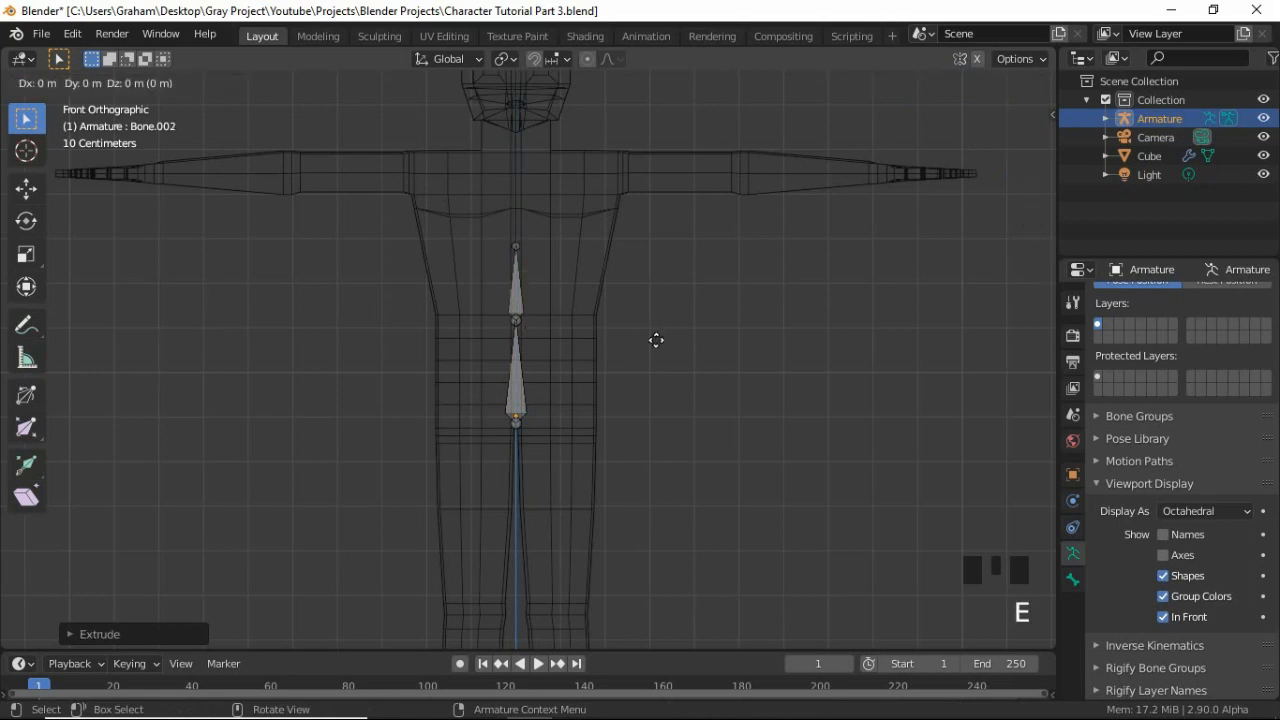
left_click(655, 257)
key("e")
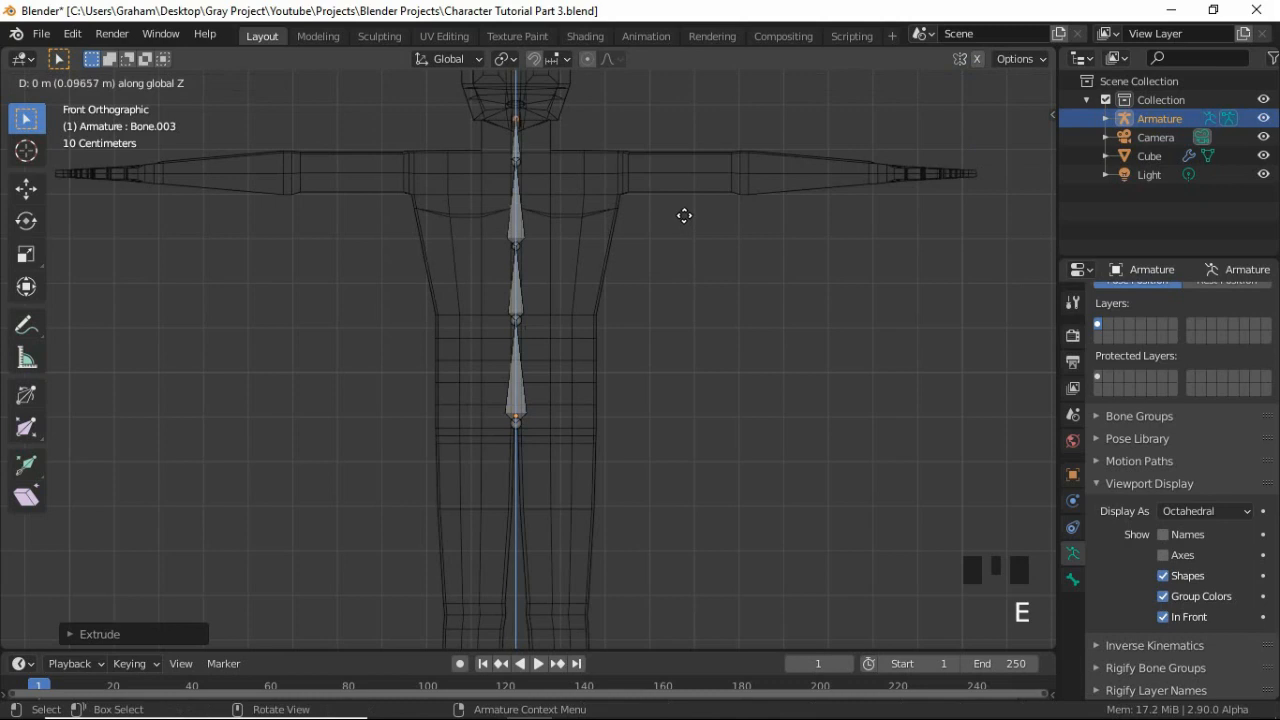
left_click(672, 212)
Extrude a head bone straight up along Z from the neck bone's tip to the top of the head
scroll(640, 225, "down", 2)
middle_click_drag(620, 240, 580, 274, "shift")
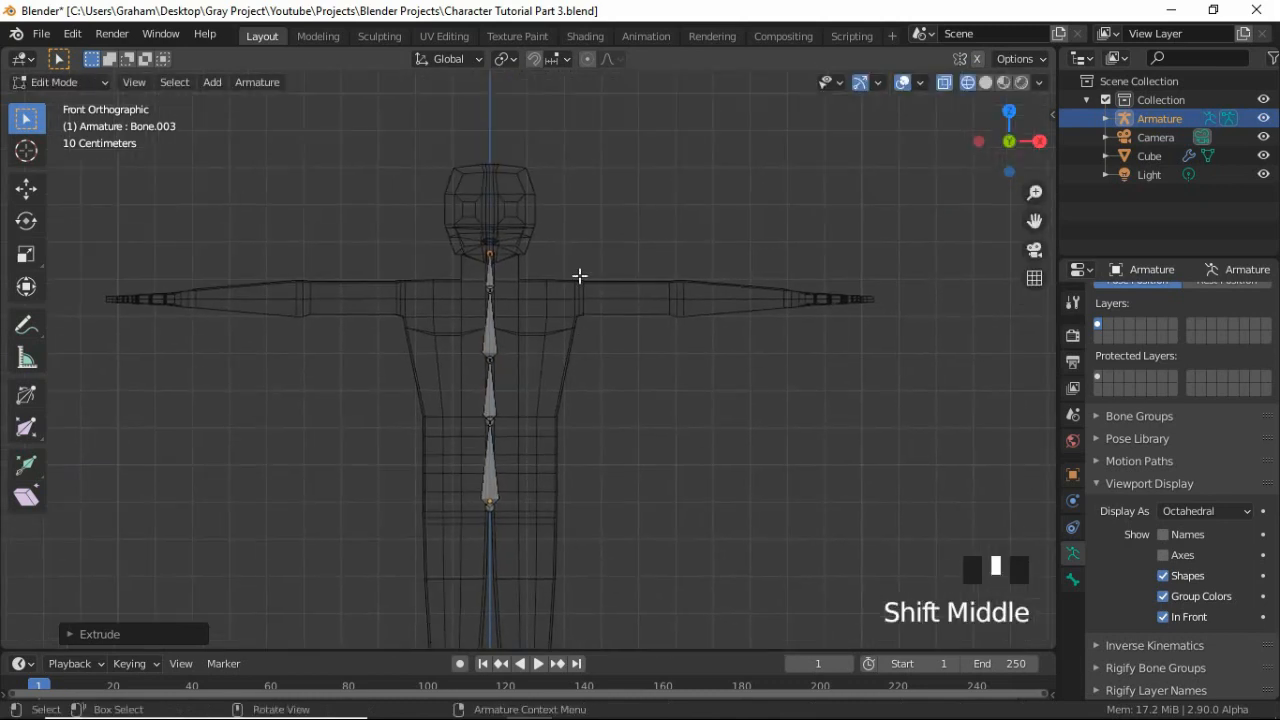
key("e")
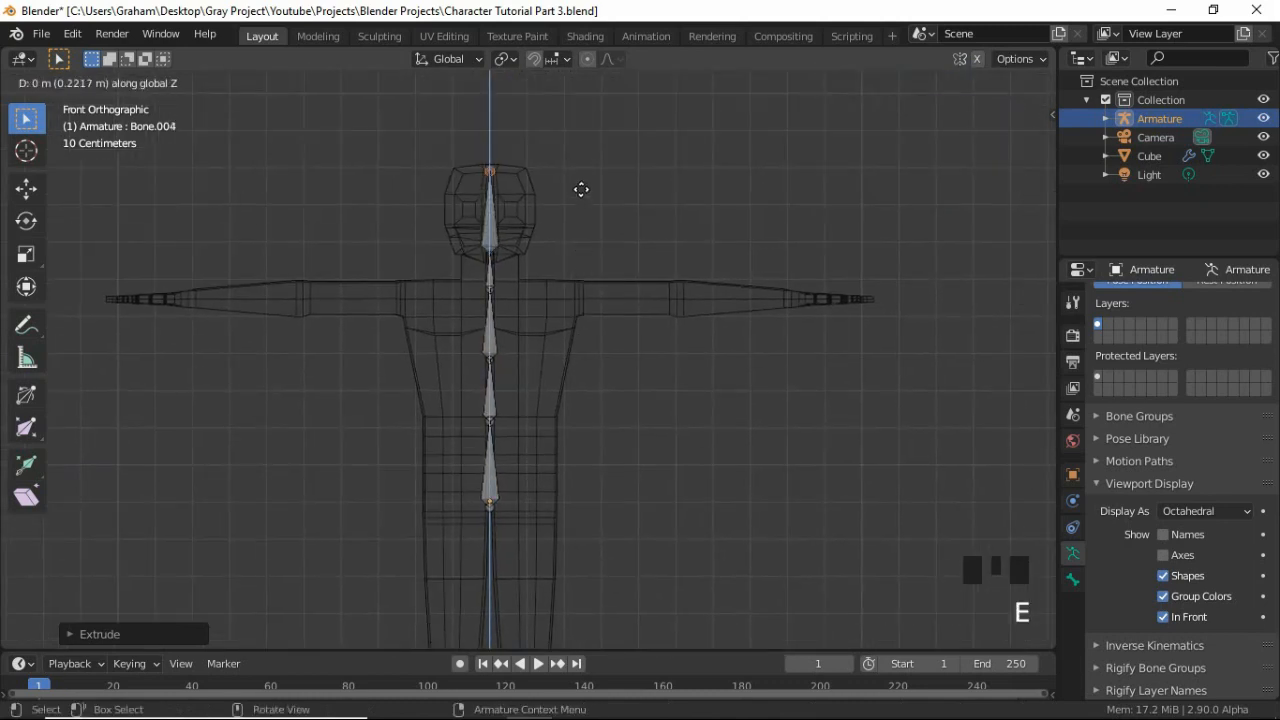
left_click(580, 195)
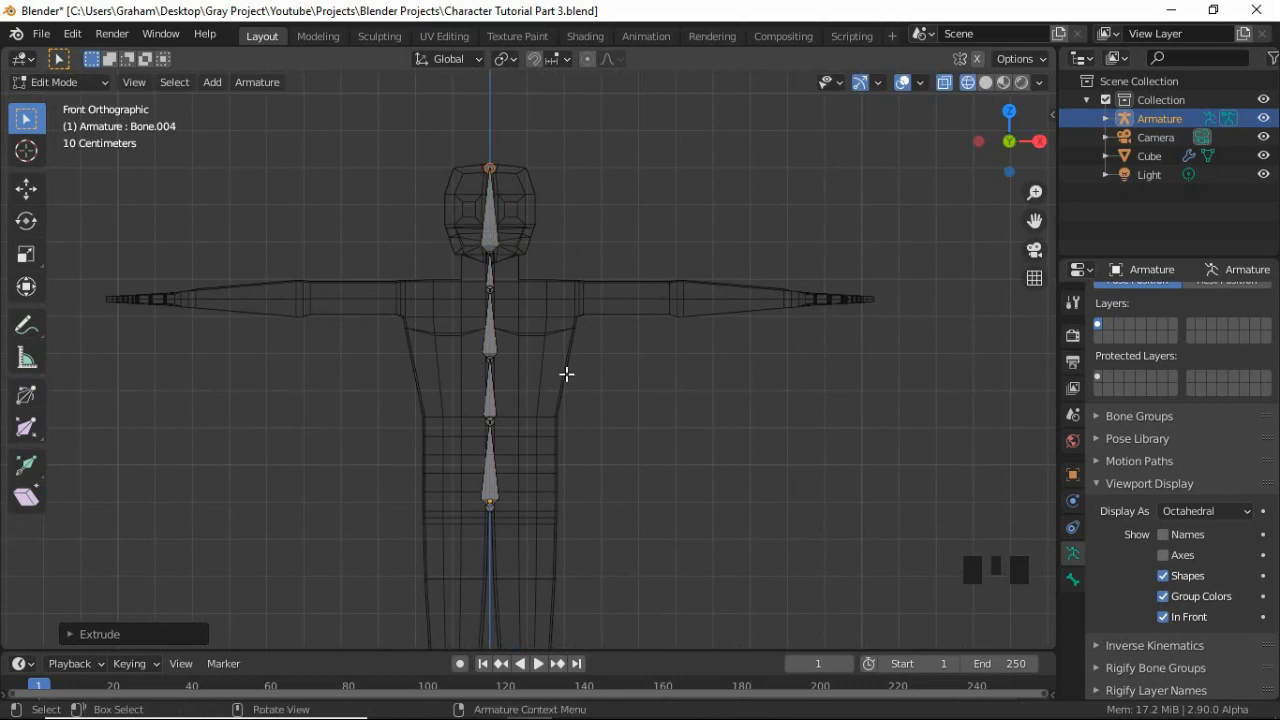
Duplicate the chest bone and place the copy beside it, halfway towards the character's left armpit
scroll(514, 406, "up", 3)
middle_click_drag(514, 406, 529, 297, "shift")
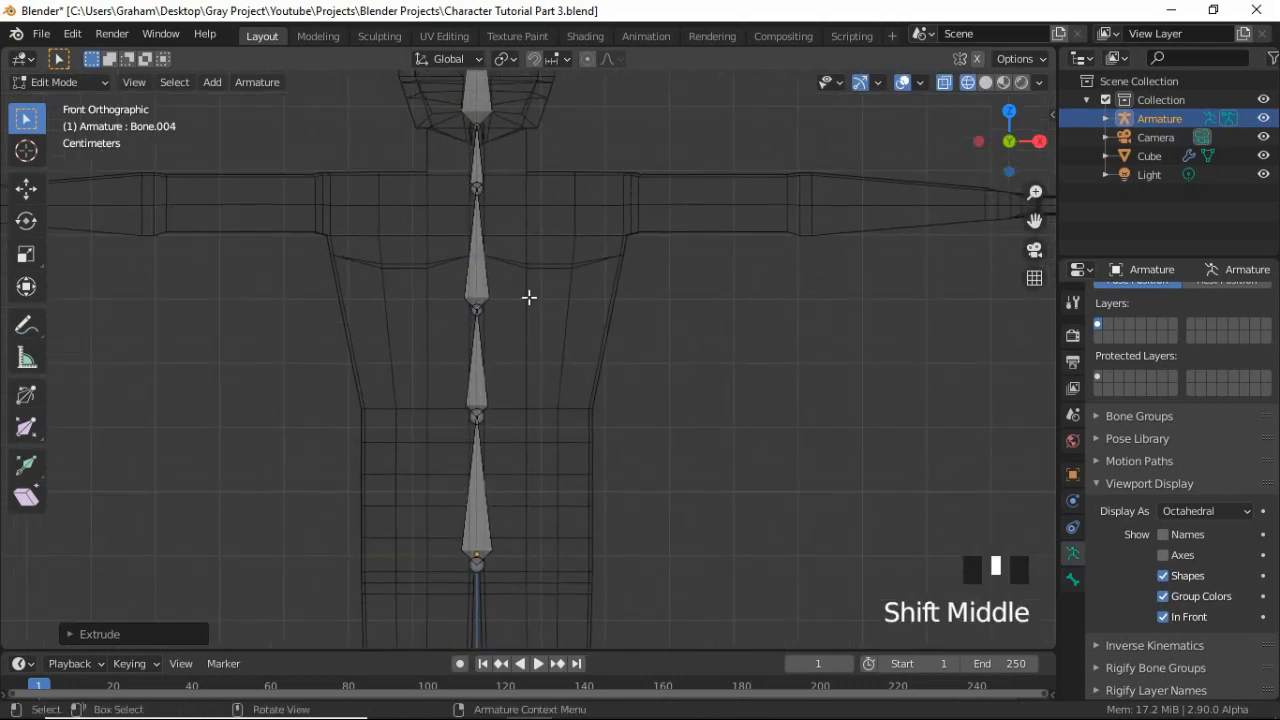
scroll(505, 325, "down", 1)
left_click(490, 271)
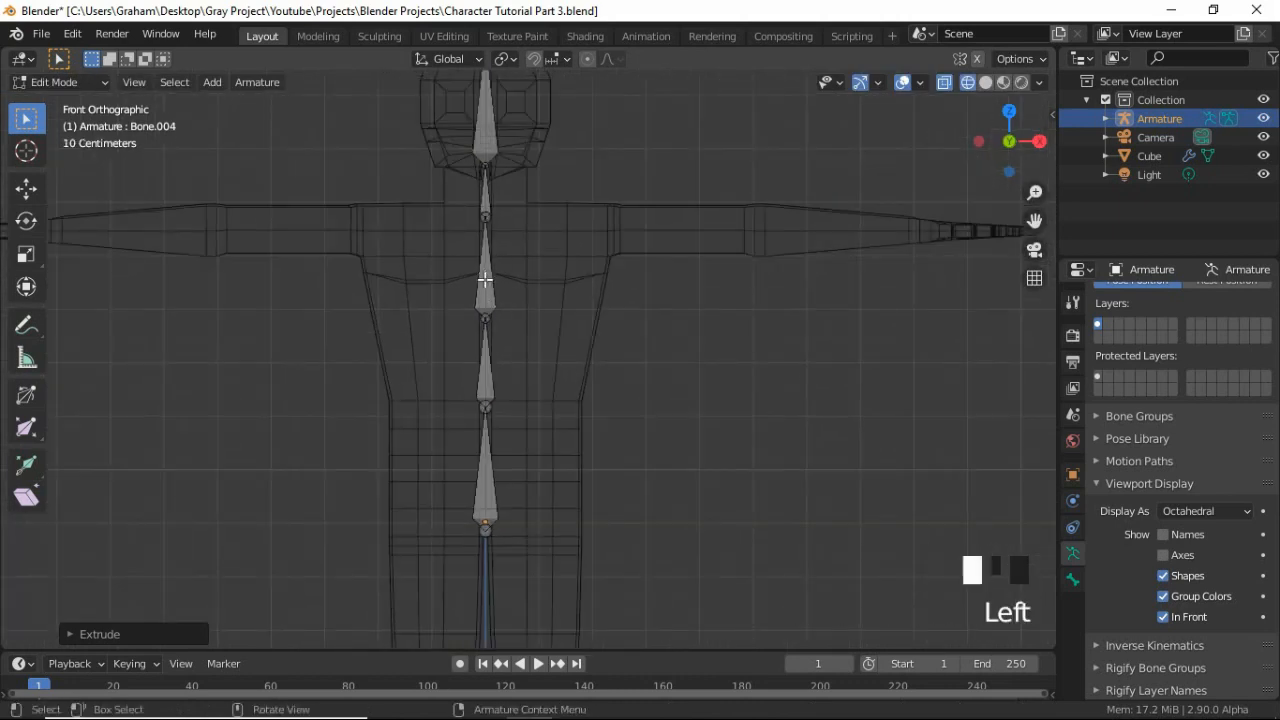
key("shift+d")
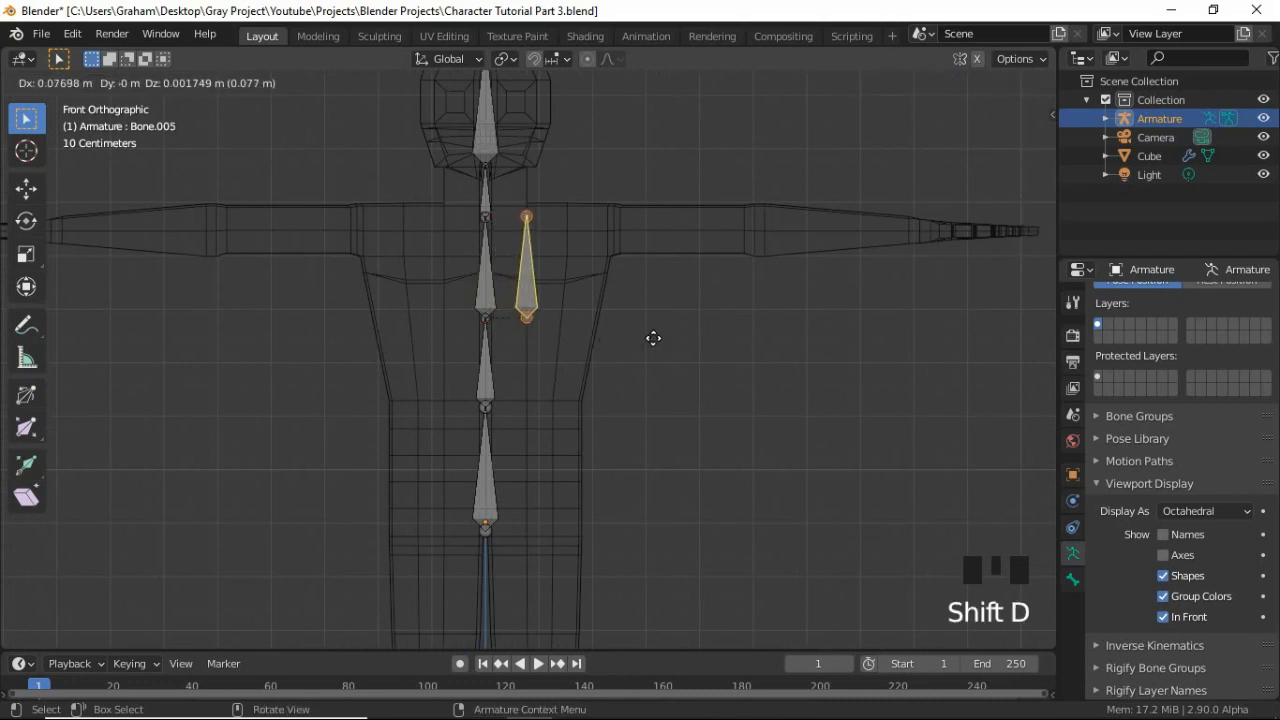
left_click(671, 340)
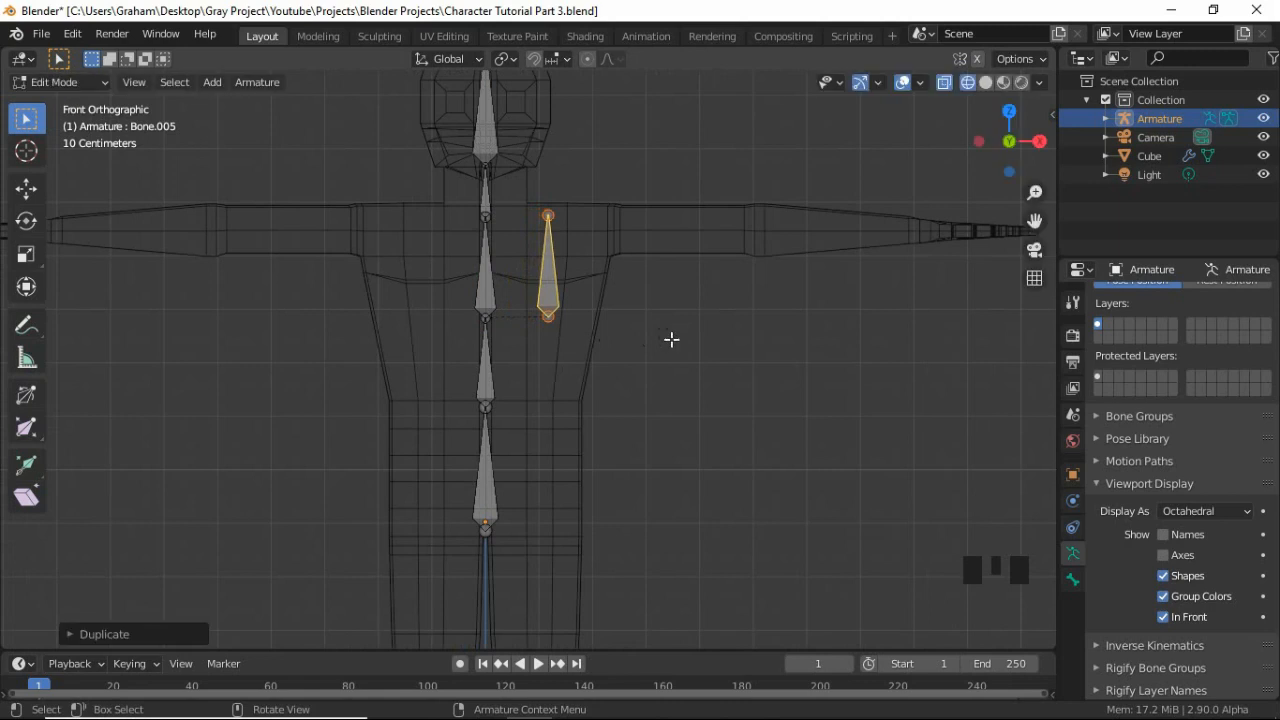
Rotate the duplicated bone 90 degrees to horizontal and move it up to the arm's centre line as a shoulder bone
key("r")
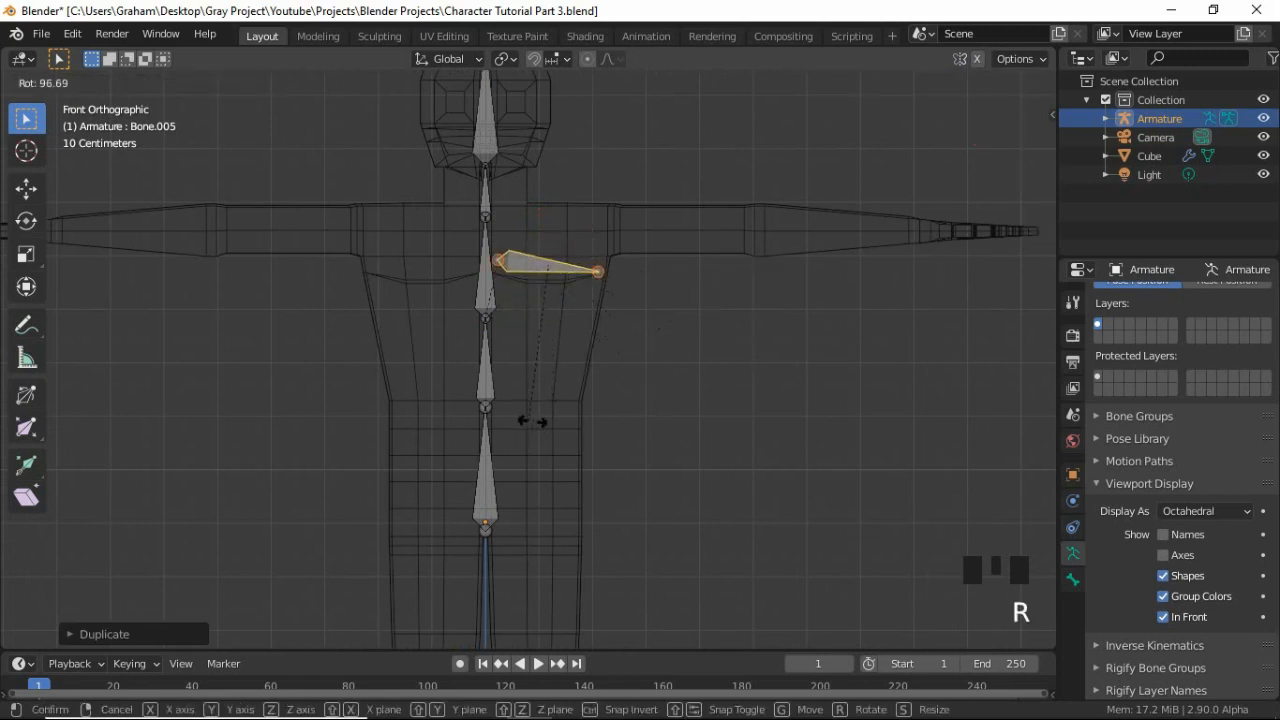
type("90")
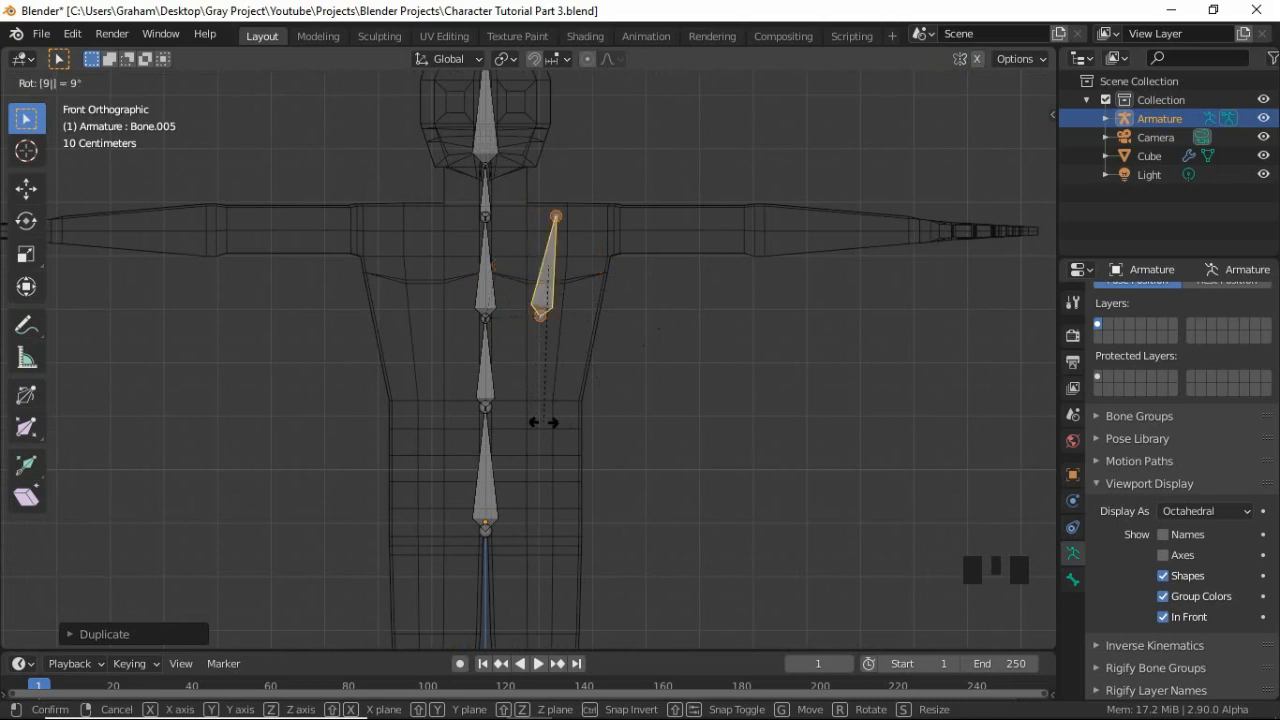
key("Return")
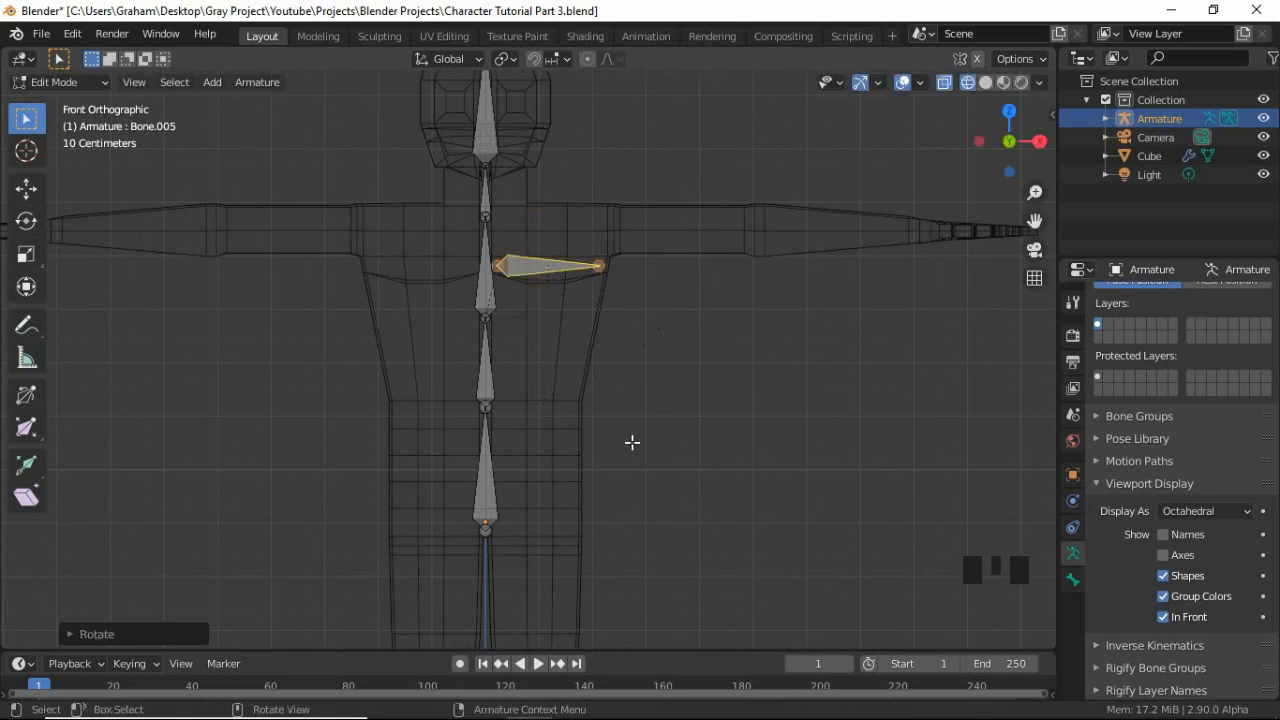
key("g")
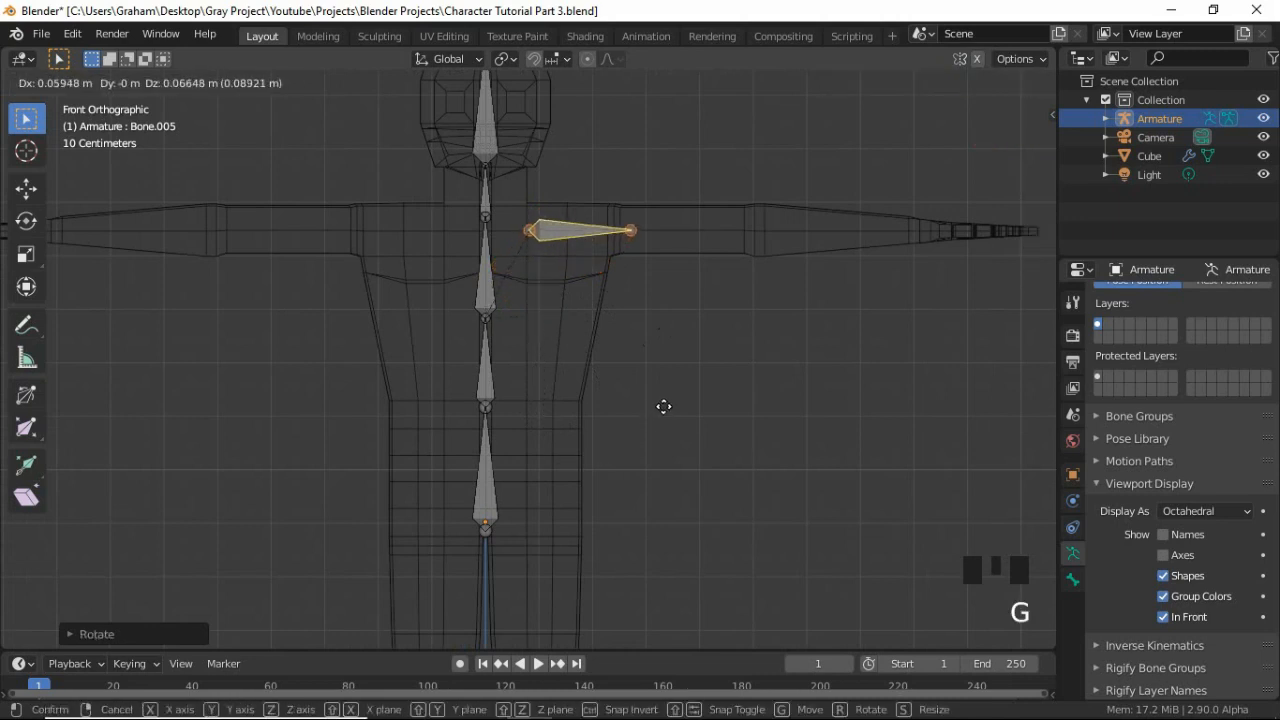
left_click(661, 404)
Move the shoulder bone's tip inward along X by about 0.03 m to the shoulder joint
left_click(629, 231)
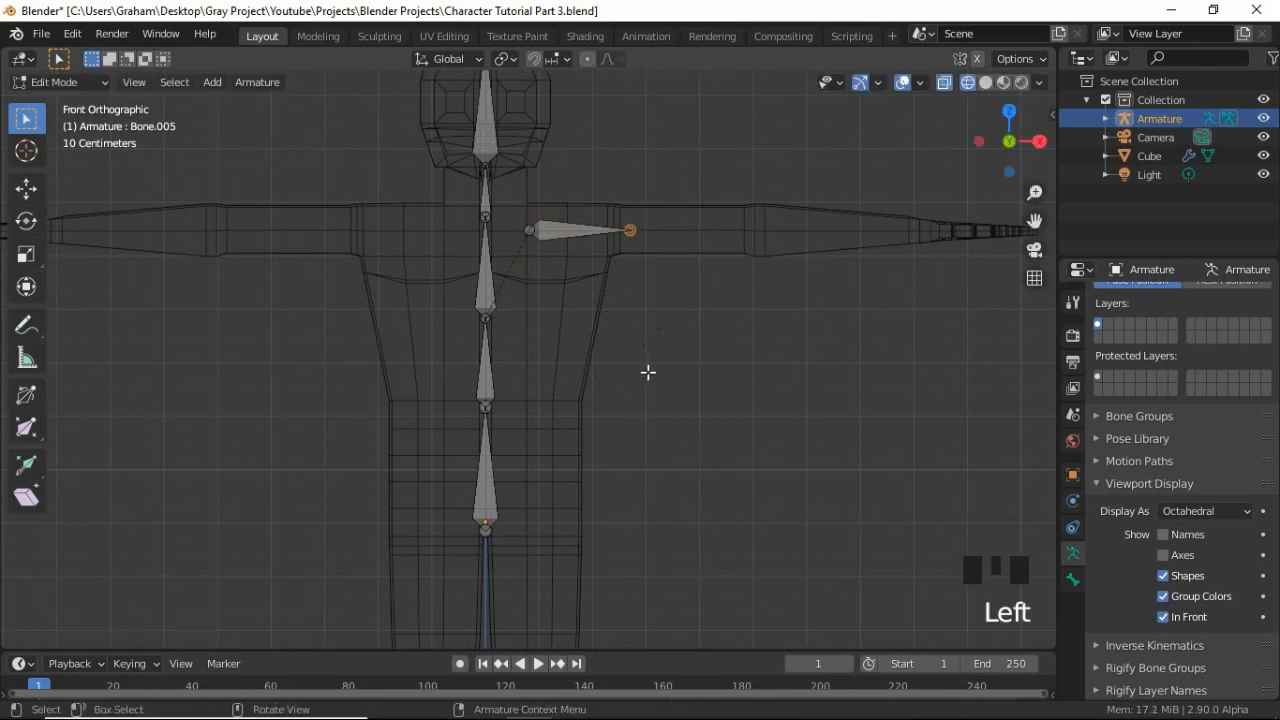
key("g")
key("x")
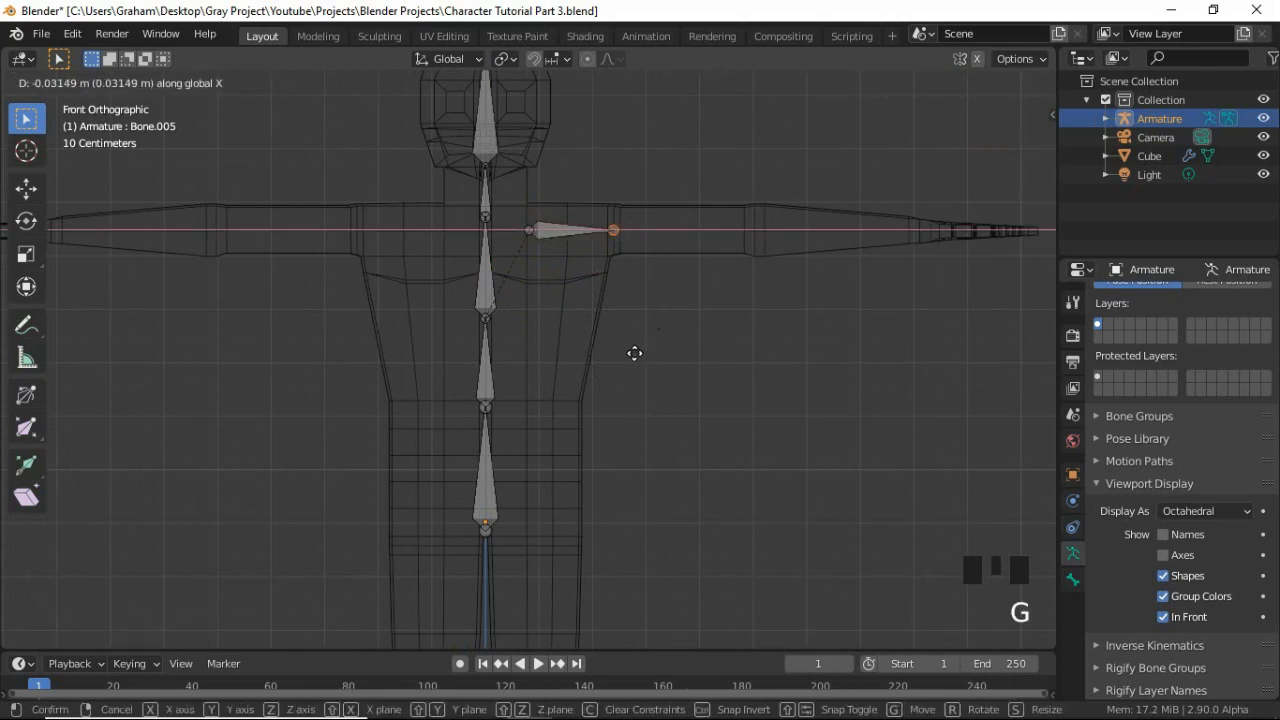
left_click(634, 353)
Extrude an upper arm bone about 0.26 m along X from the shoulder bone's tip to the elbow
scroll(640, 320, "up", 3)
middle_click_drag(640, 309, 534, 426, "shift")
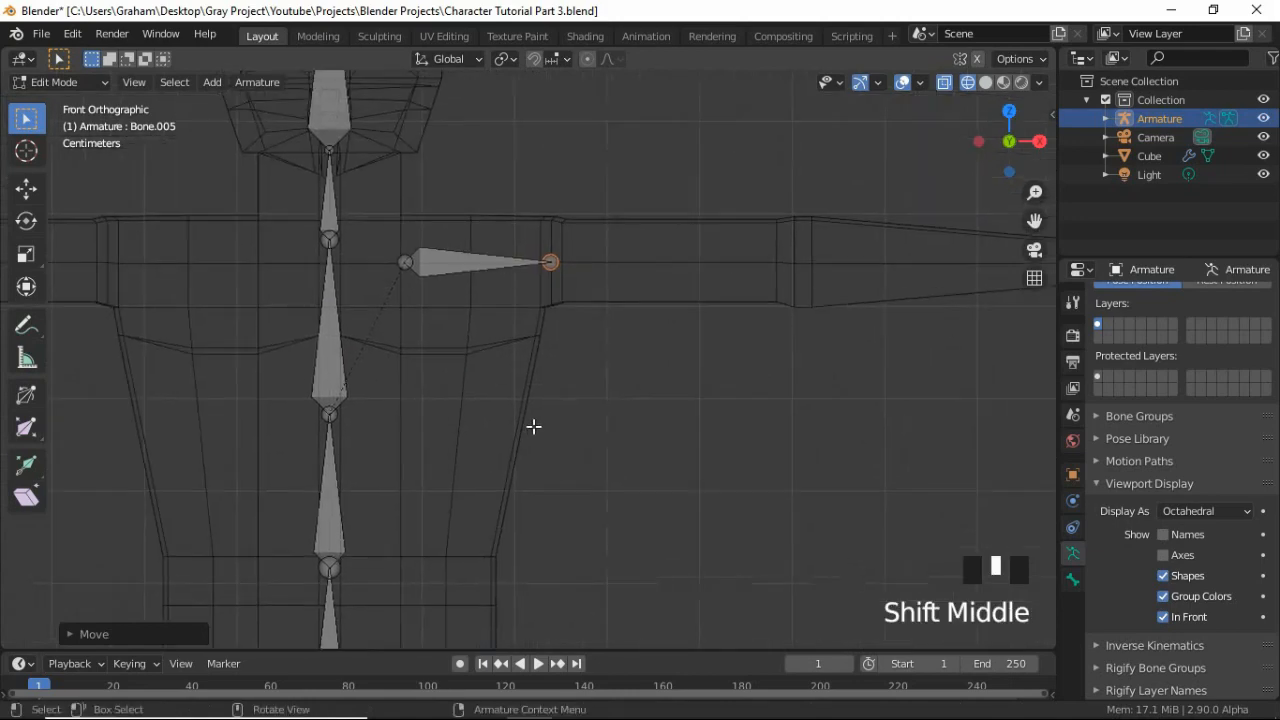
scroll(540, 400, "up", 3)
middle_click_drag(544, 370, 486, 409, "shift")
scroll(493, 415, "down", 1)
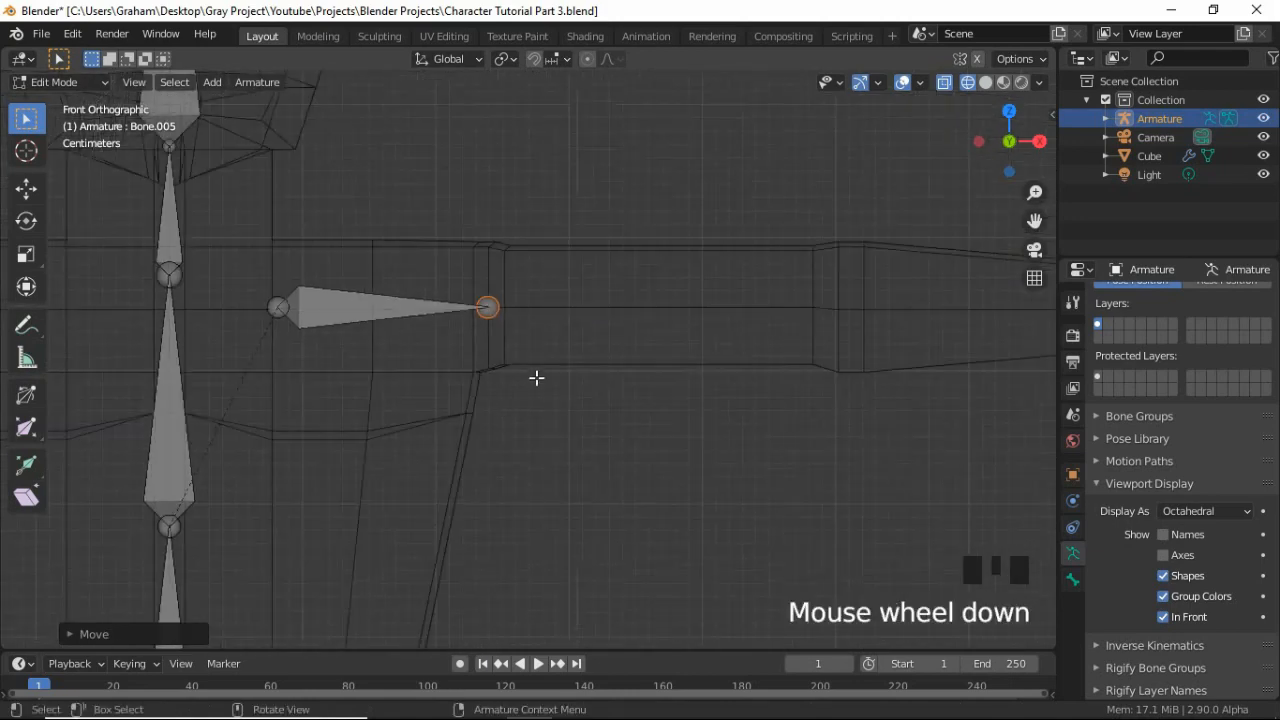
scroll(481, 416, "down", 2)
middle_click_drag(481, 416, 477, 474, "shift")
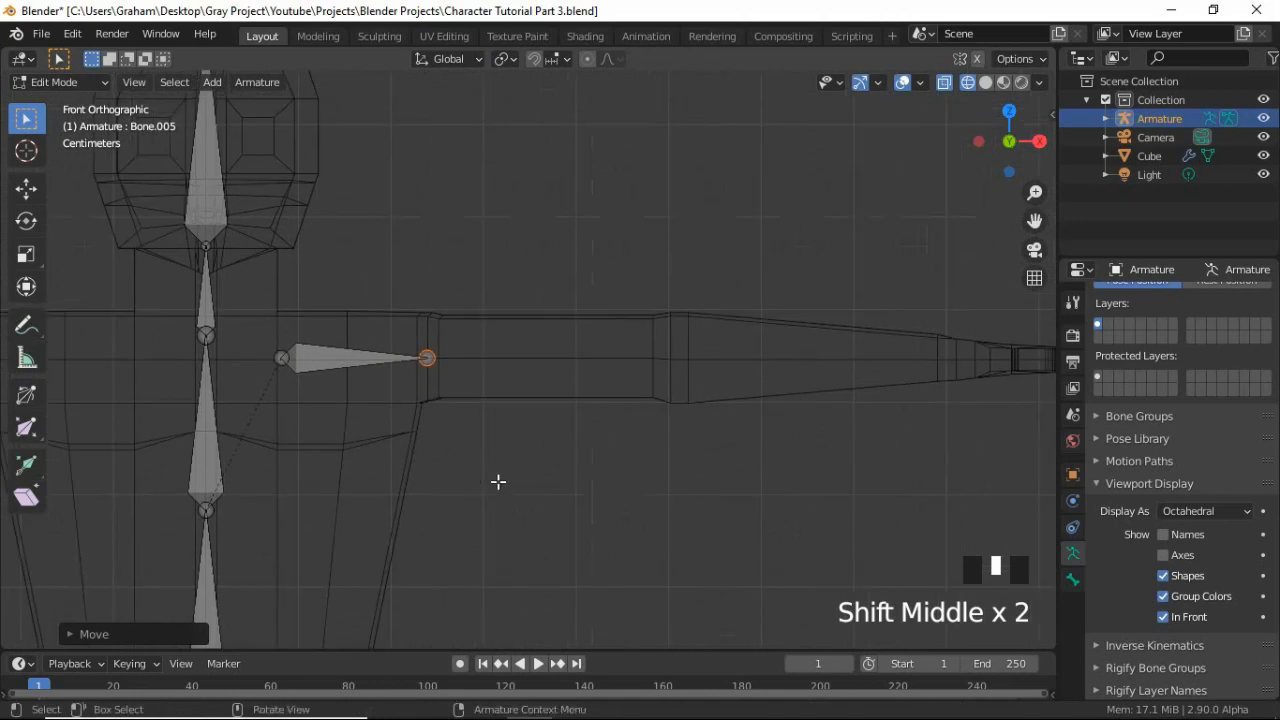
key("e")
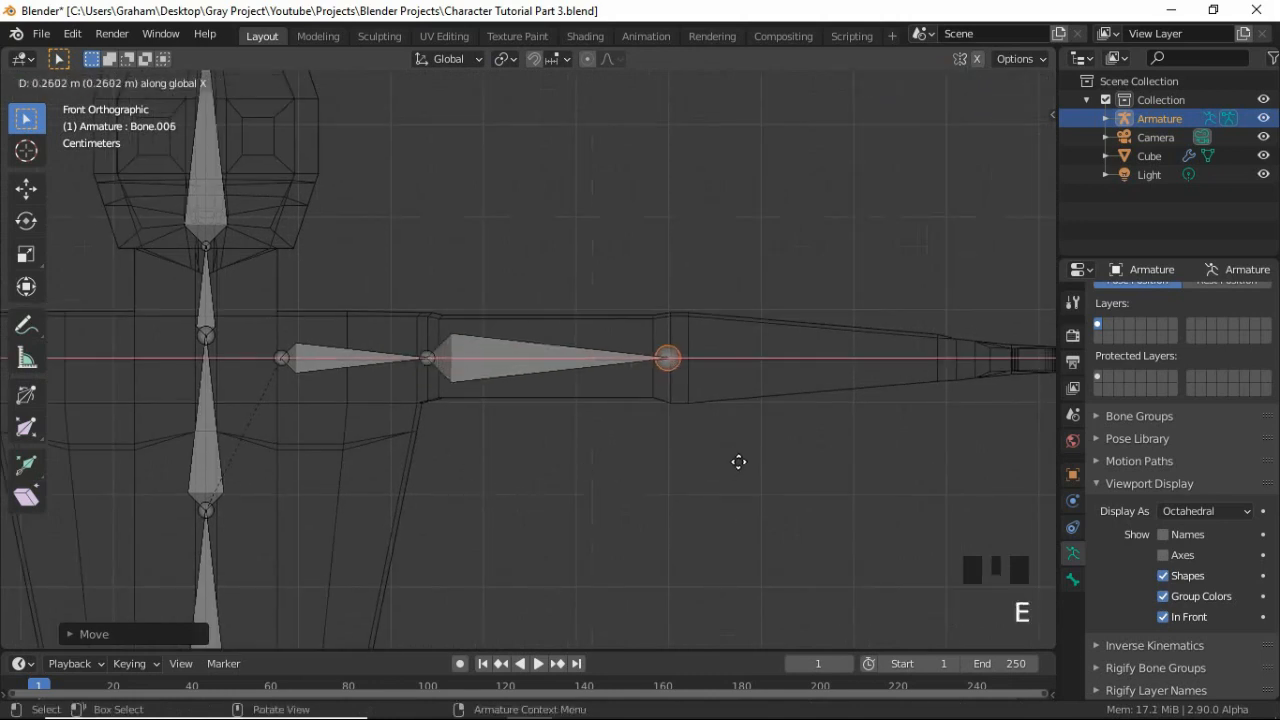
left_click(757, 447)
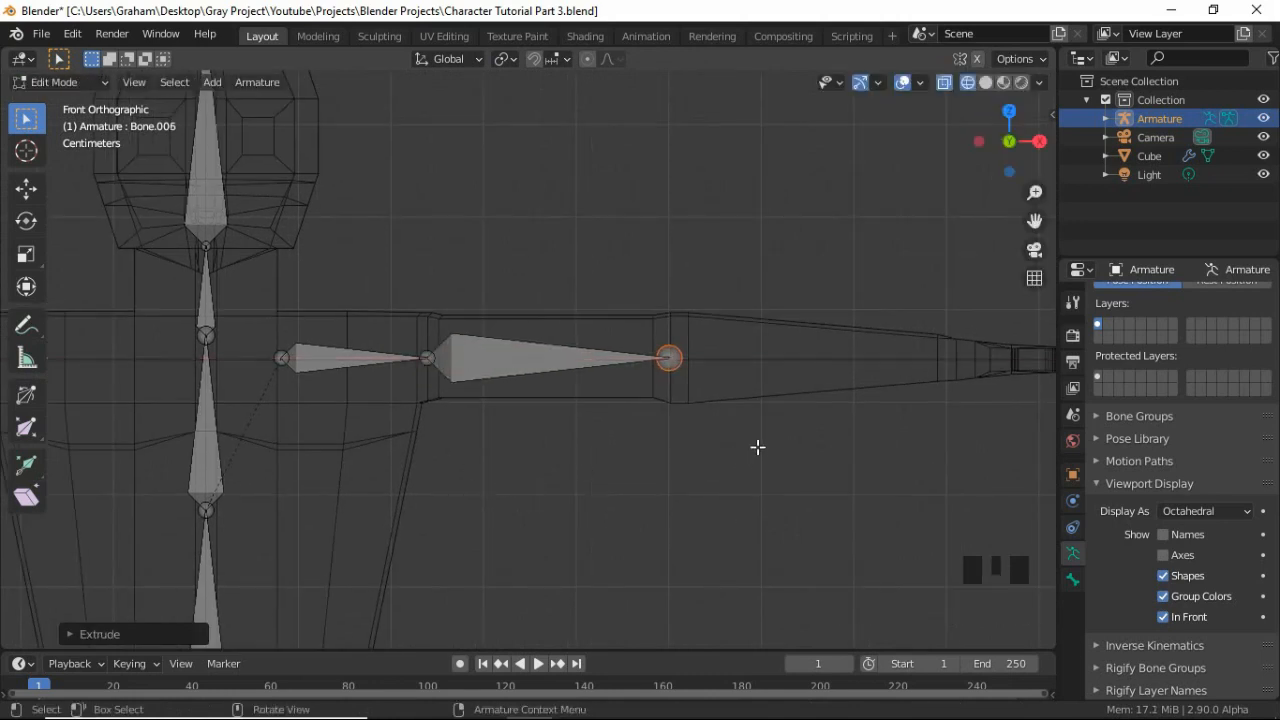
Extrude a forearm bone along X from the elbow to the wrist edge loops
scroll(757, 447, "down", 1)
middle_click_drag(757, 447, 609, 471, "shift")
key("e")
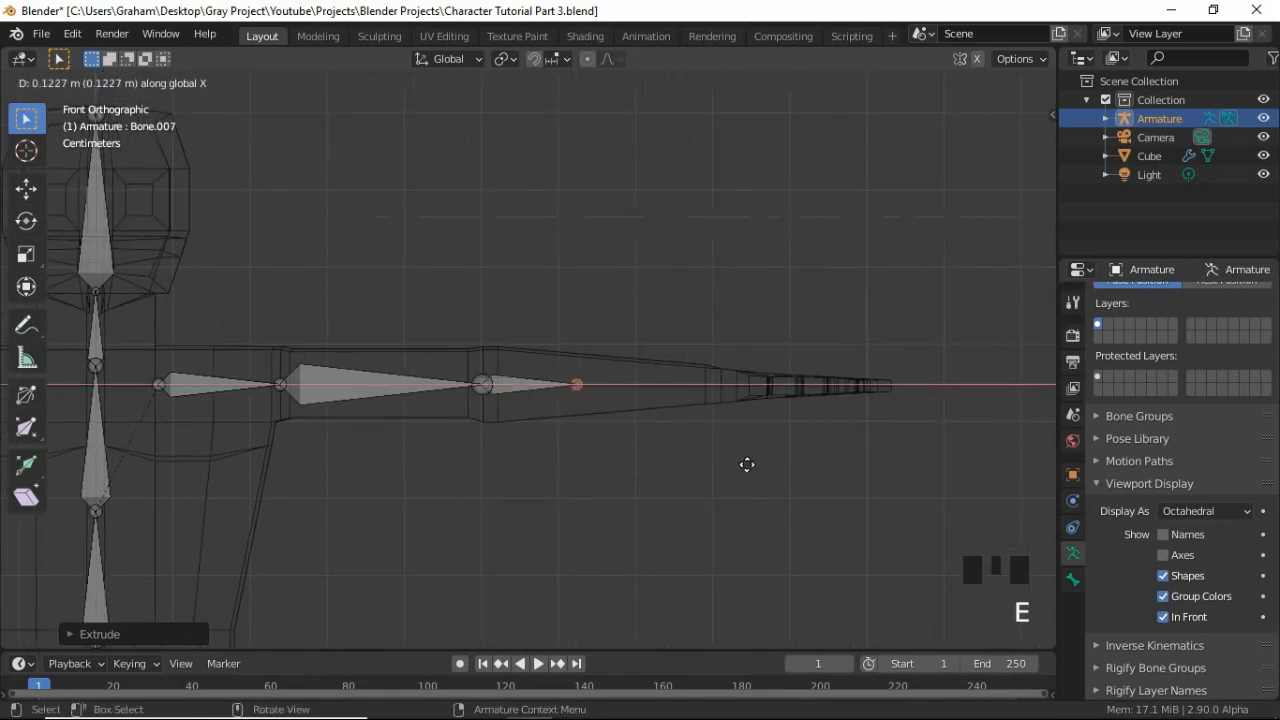
left_click(870, 470)
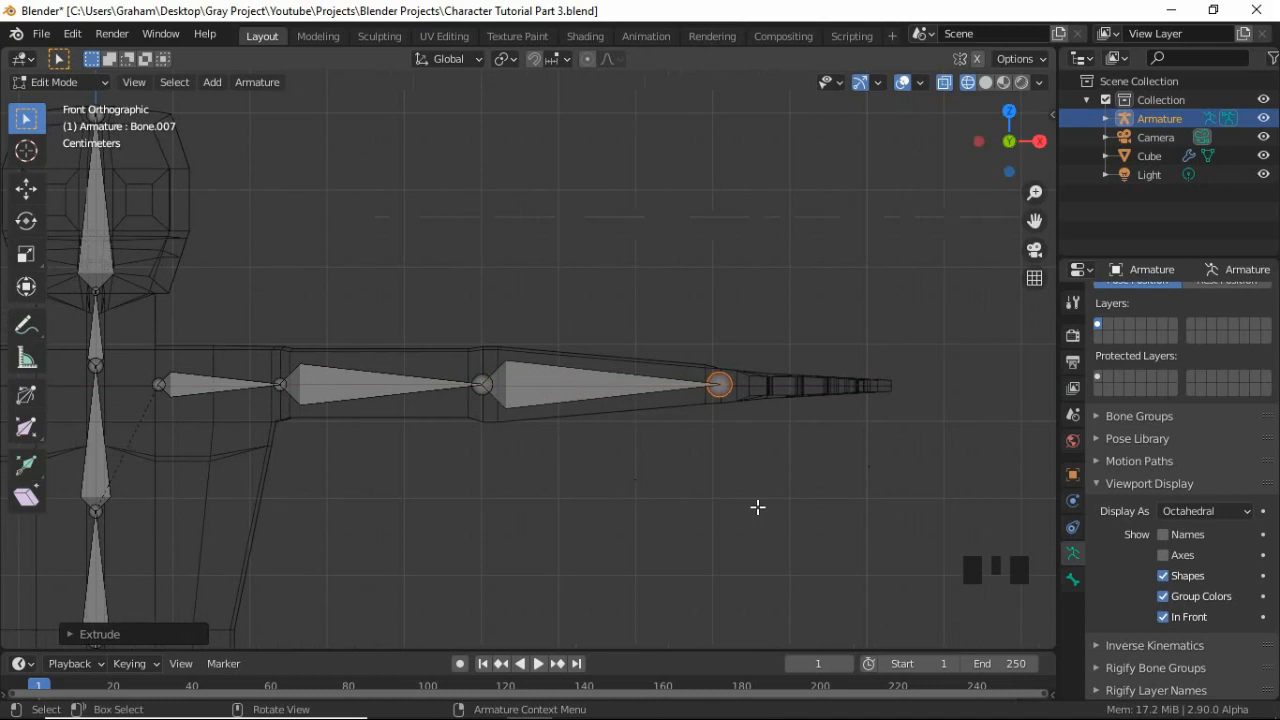
In top view, shift the elbow joint between the upper arm and forearm bones slightly backward along Y
key("KP_7")
key("KP_Decimal")
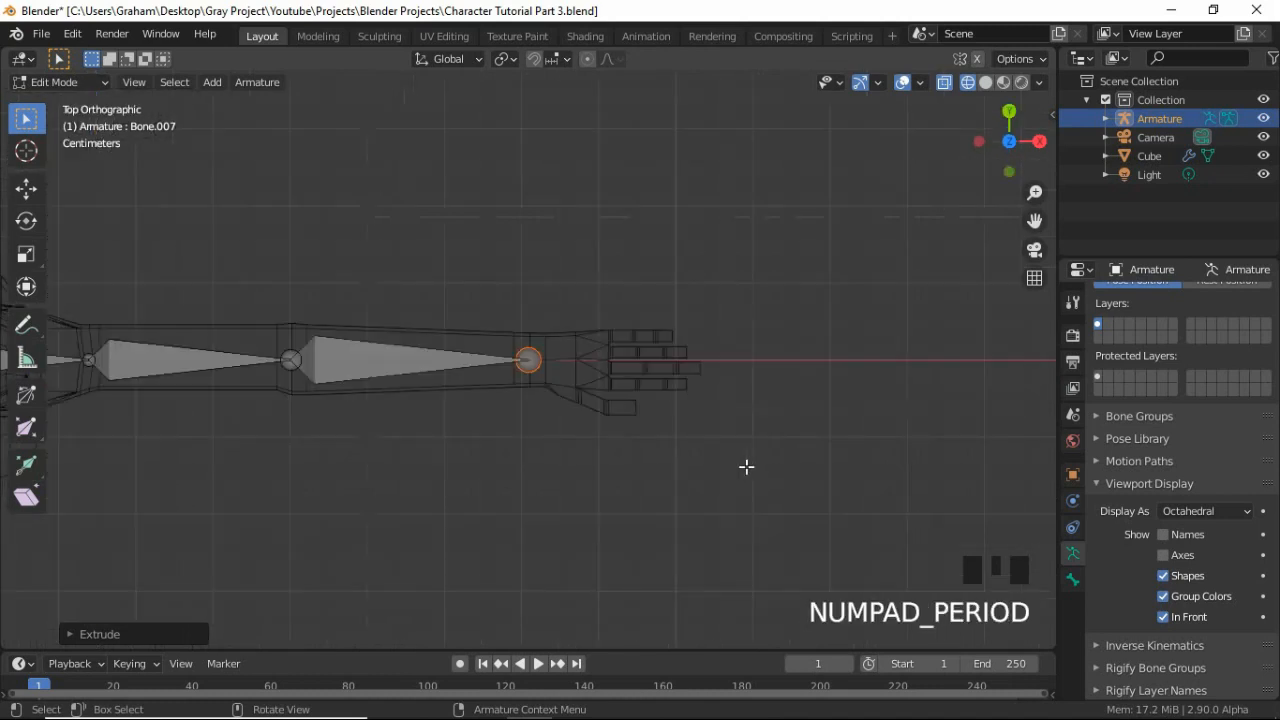
scroll(443, 449, "up", 4)
middle_click_drag(443, 449, 488, 442, "shift")
scroll(523, 466, "up", 4)
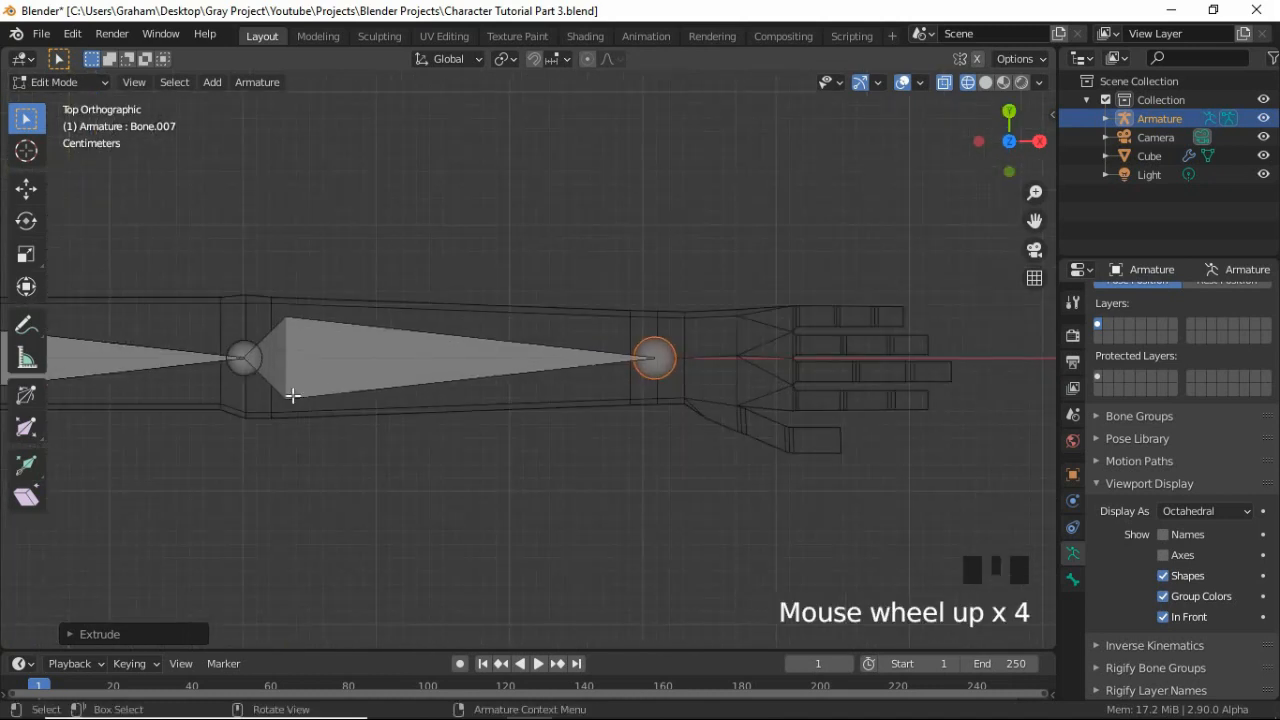
left_click(246, 370)
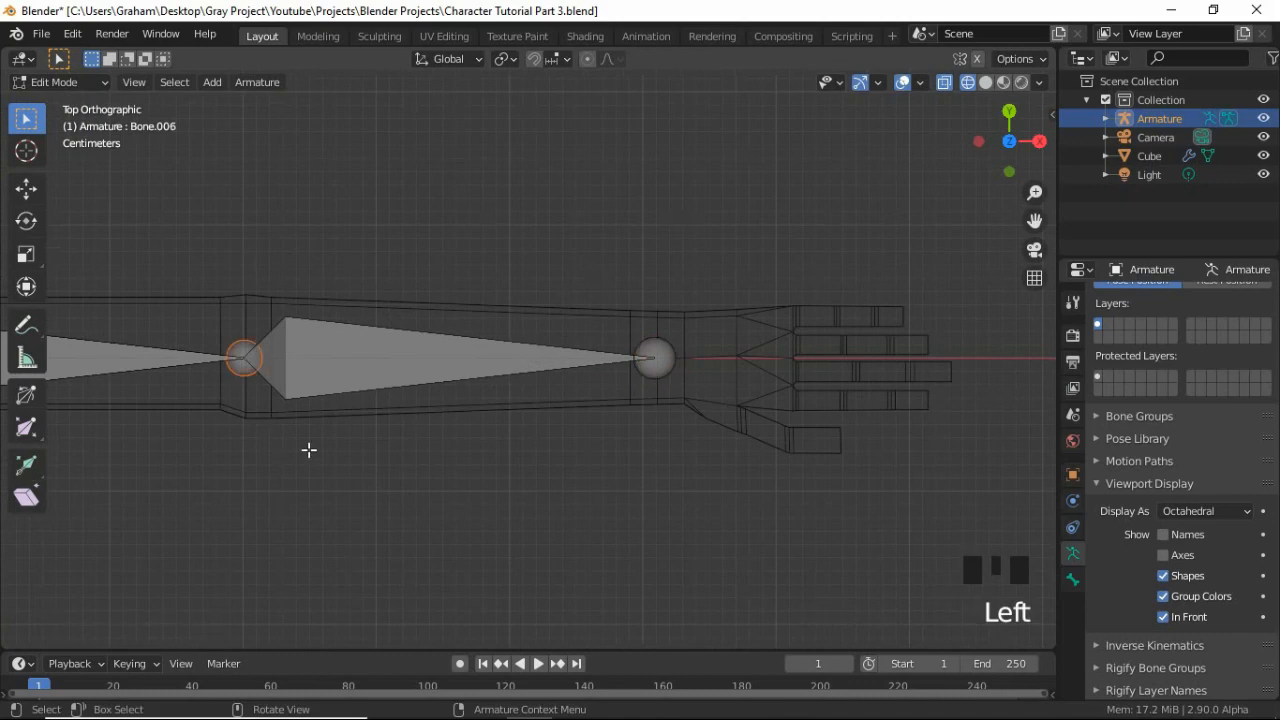
key("g")
left_click(335, 360)
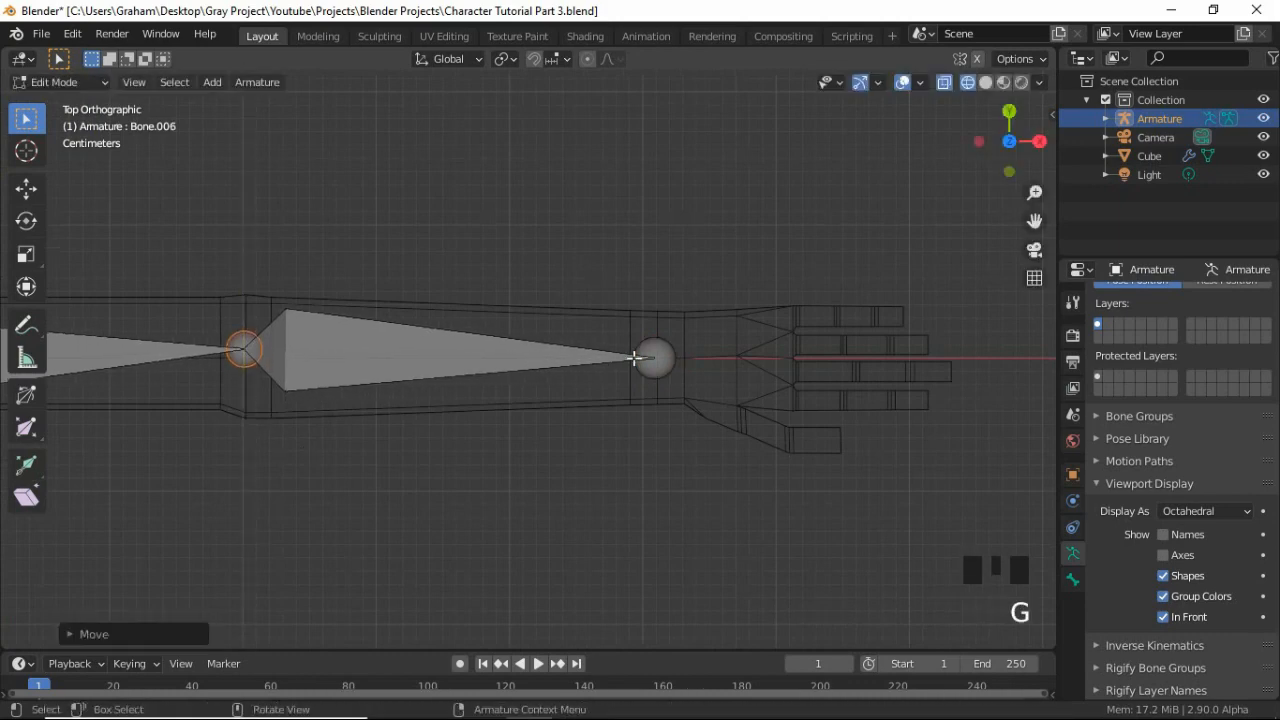
Nudge the wrist joint slightly forward along Y and extrude a hand bone from it along X to the end of the palm
left_click(667, 391)
key("g")
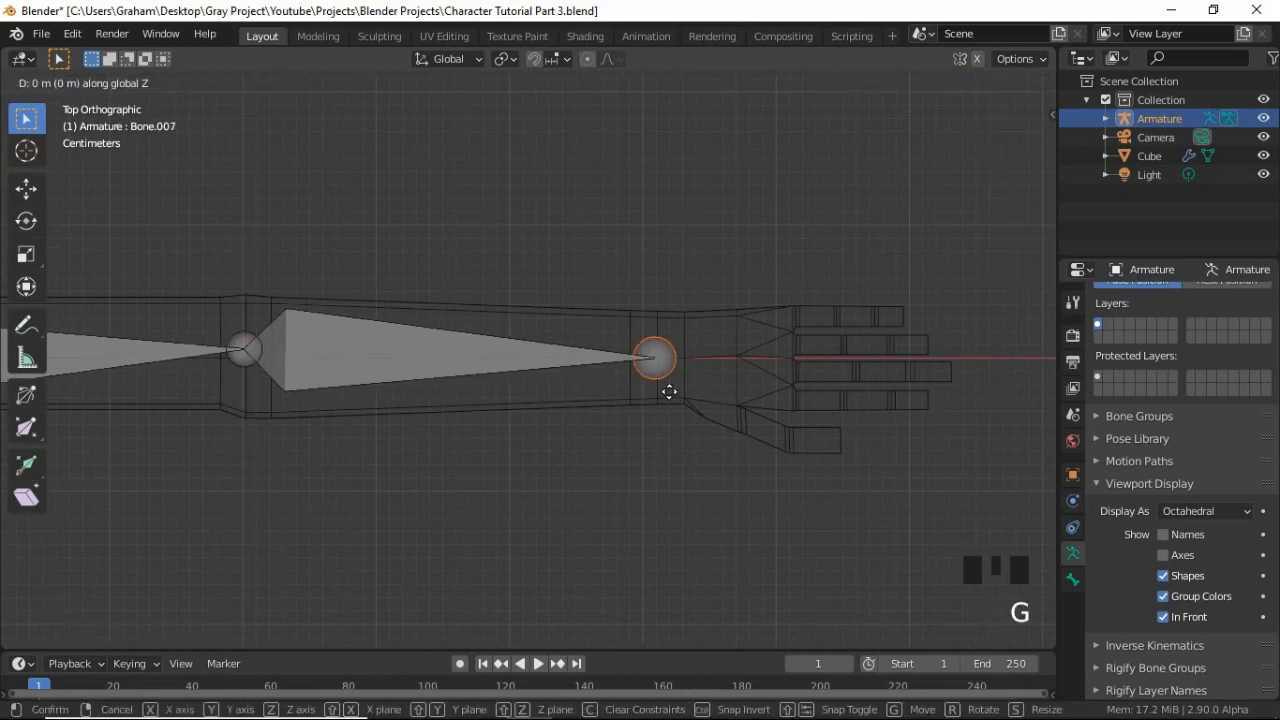
key("y")
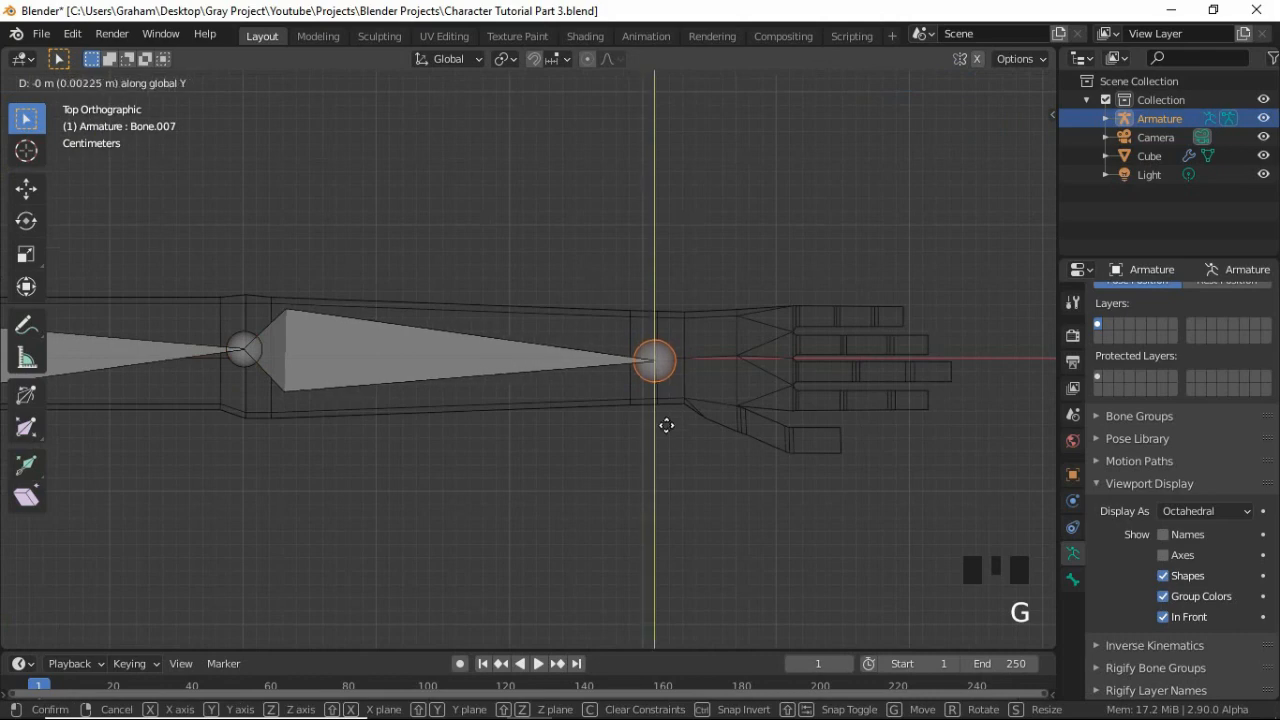
left_click(667, 410)
key("e")
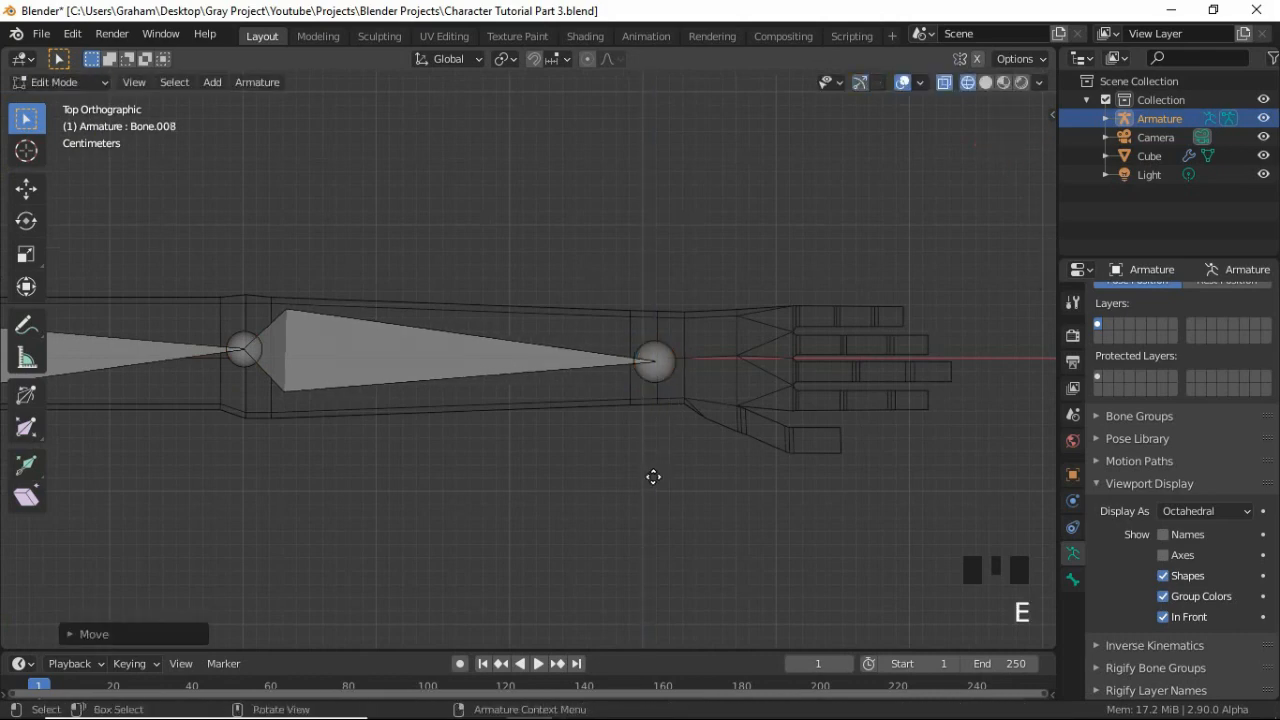
left_click(766, 457)
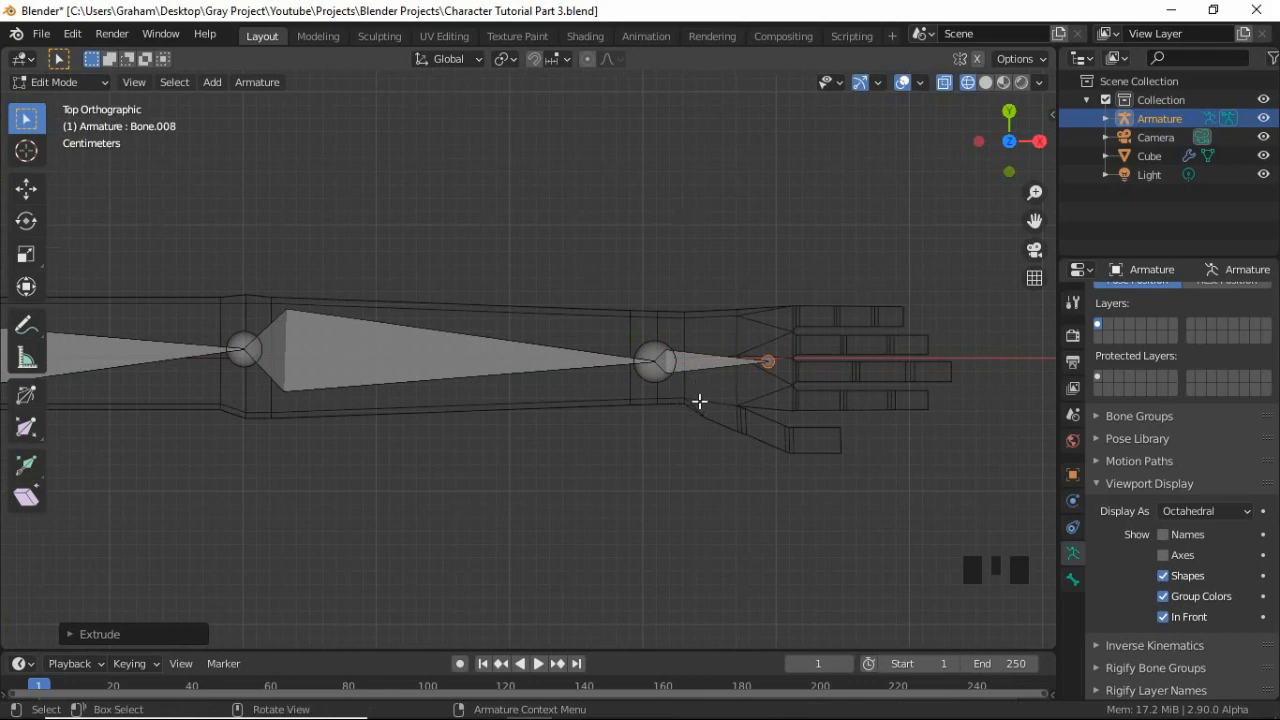
Duplicate the hand bone, place the copy on the little finger and scale it down to about one finger segment
left_click(703, 364)
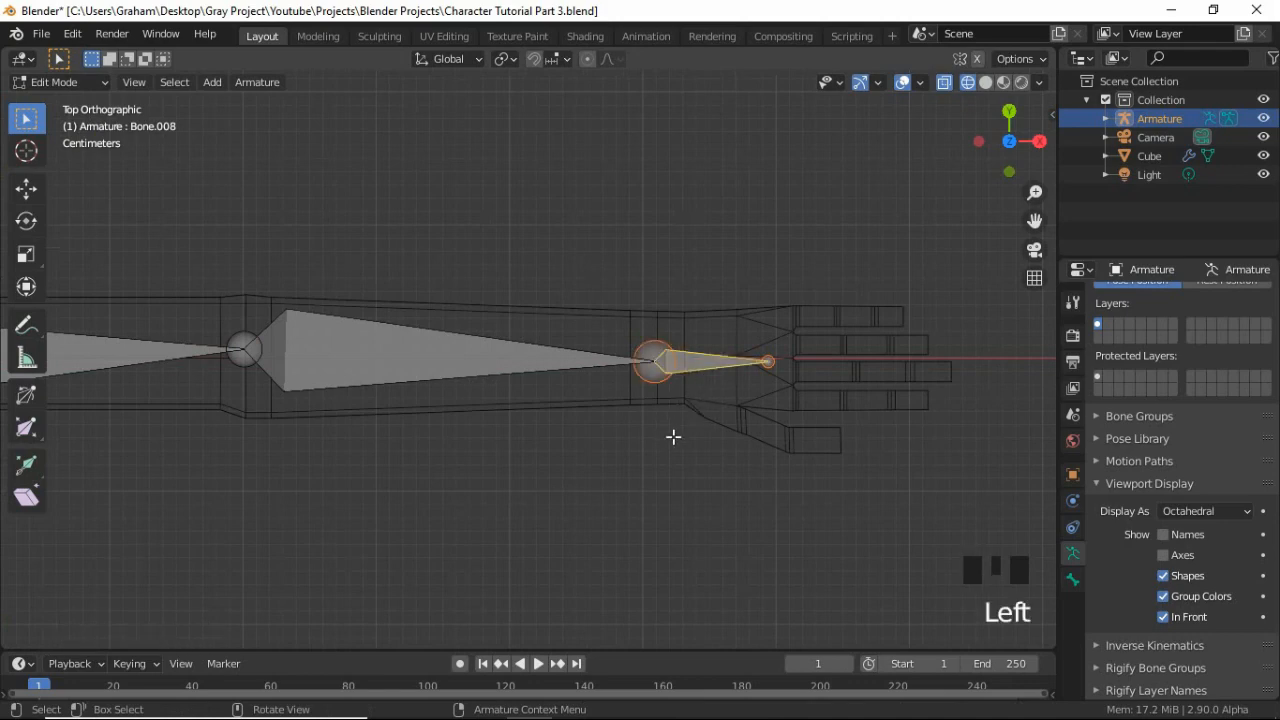
key("shift+d")
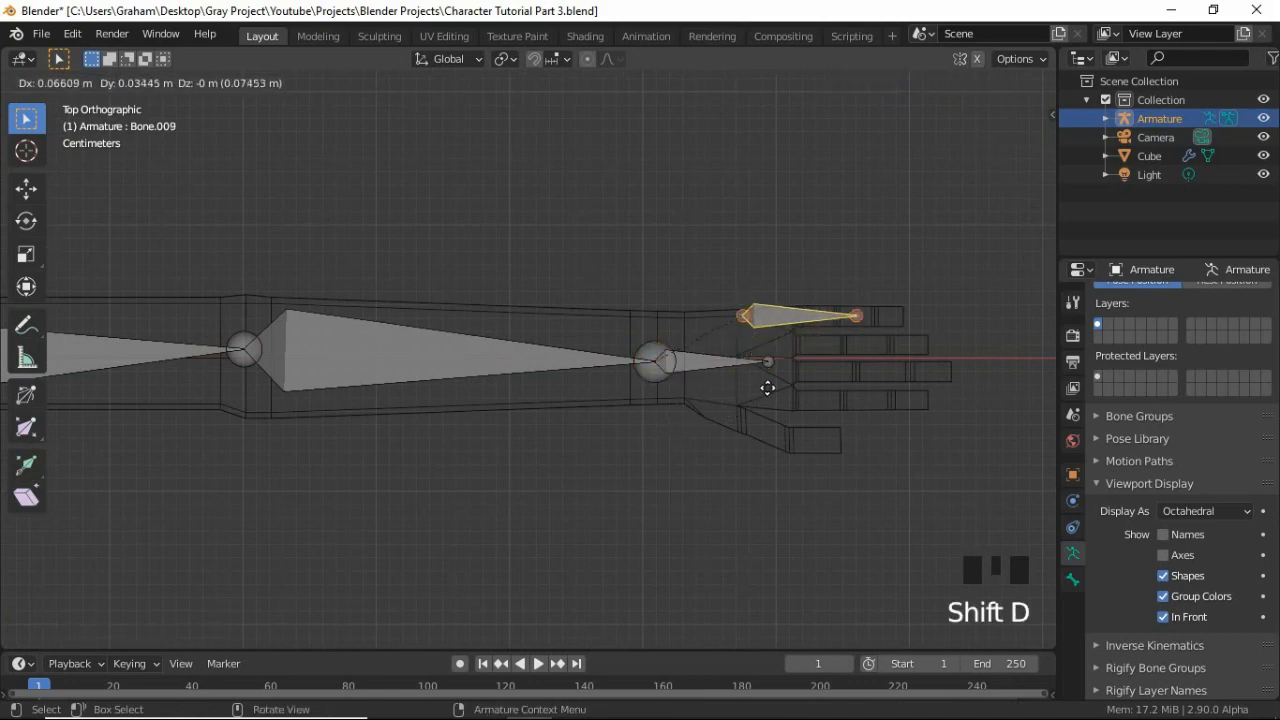
left_click(770, 386)
key("s")
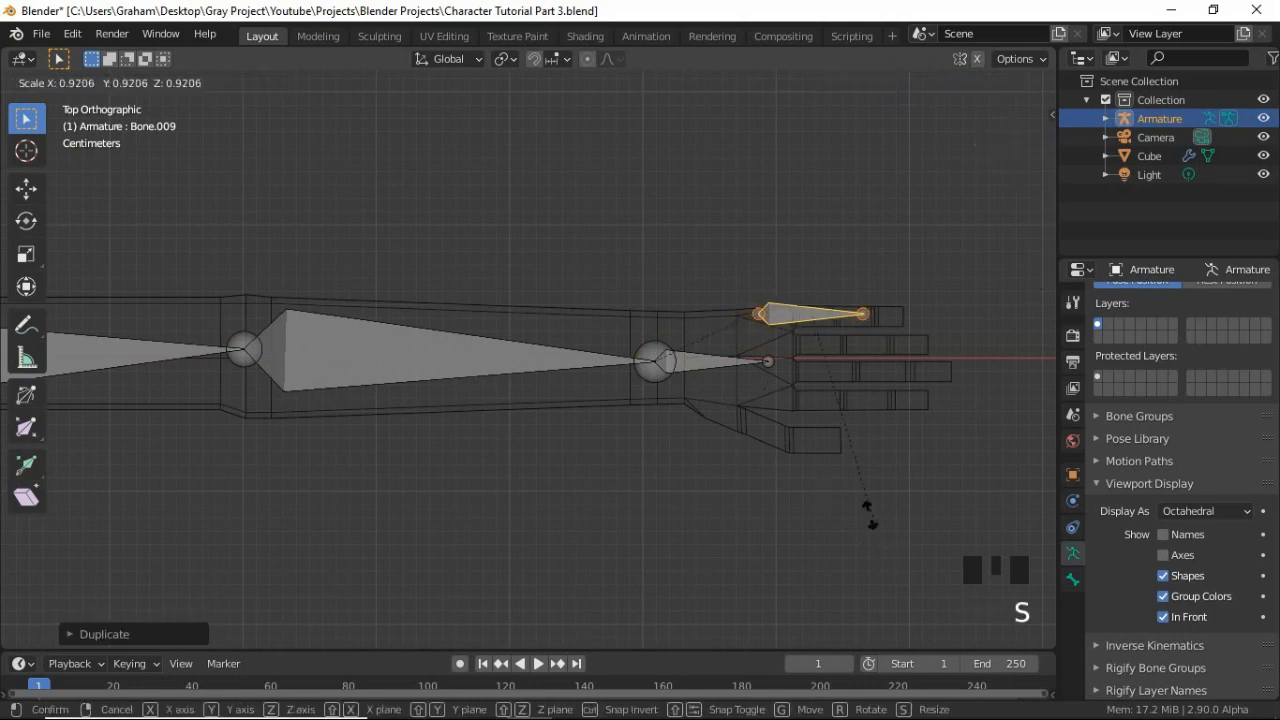
left_click(812, 393)
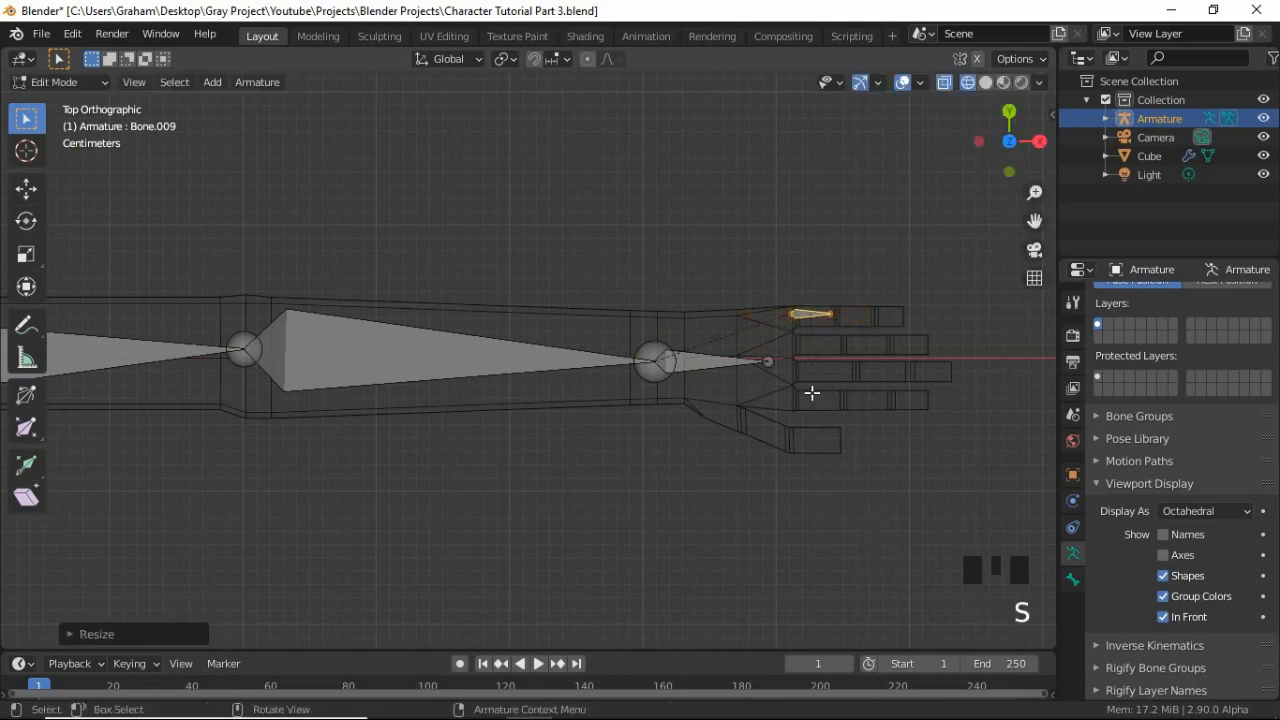
Move the small finger bone into the middle of the little finger's first segment, spanning from knuckle to first joint
key("KP_Decimal")
scroll(831, 420, "down", 4)
middle_click_drag(600, 449, 630, 456, "shift")
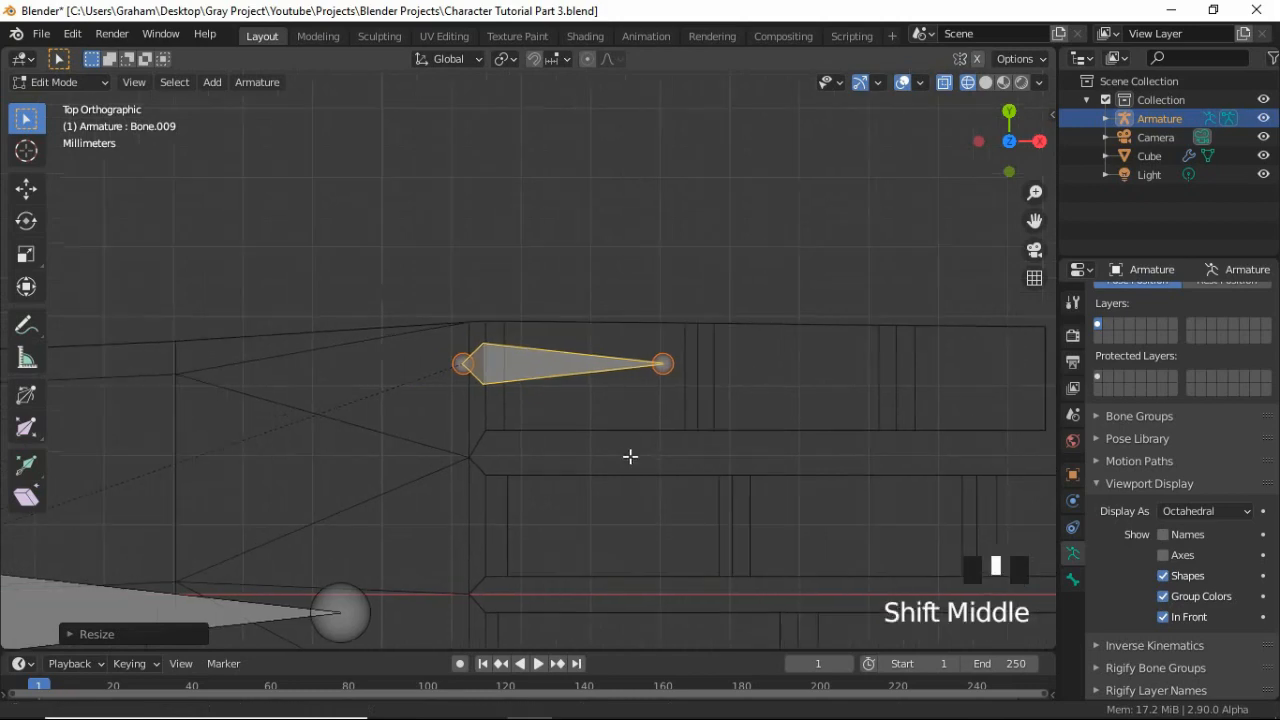
key("g")
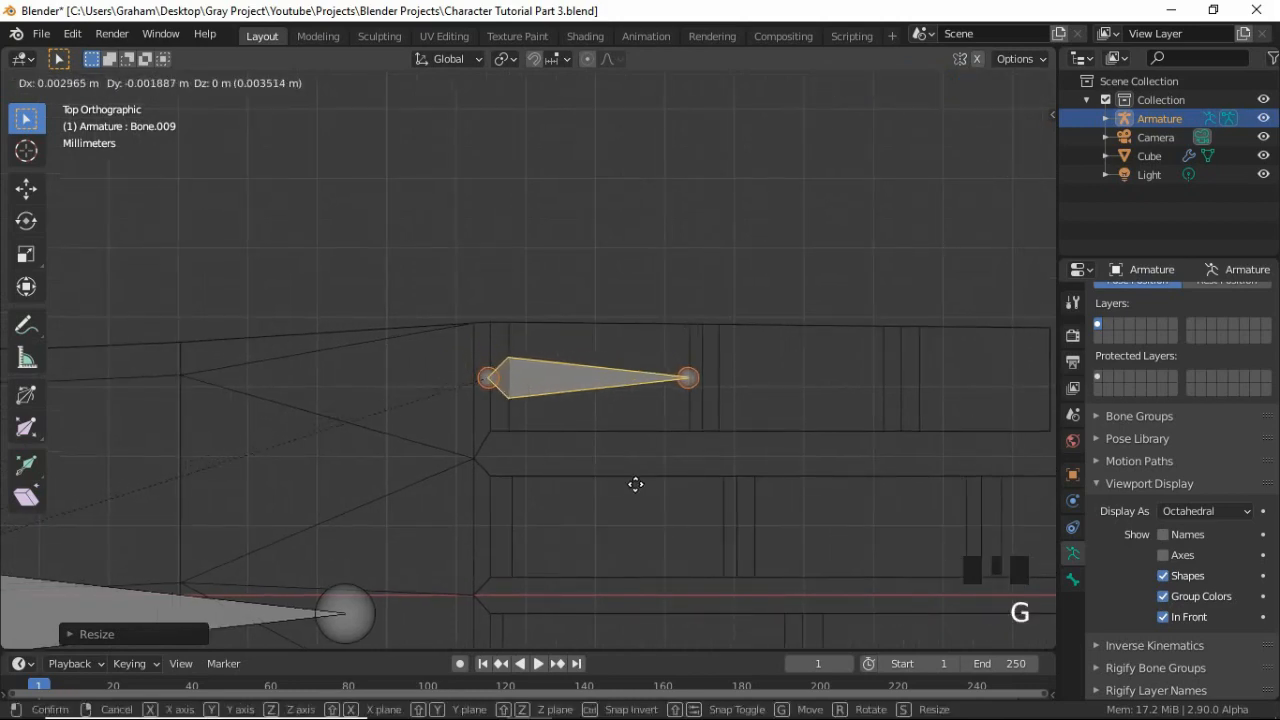
left_click(634, 484)
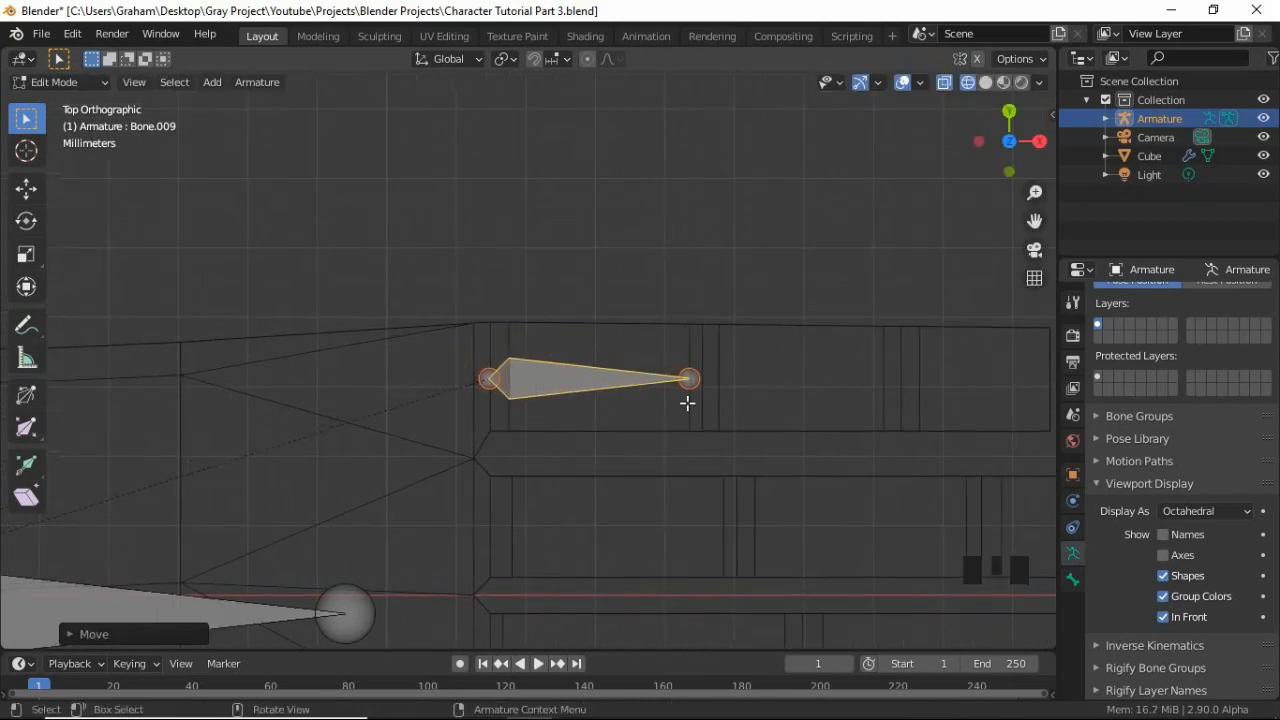
Move the little finger bone's tip about 0.00195 m along X to the middle of the first finger joint
left_click(689, 379)
key("g")
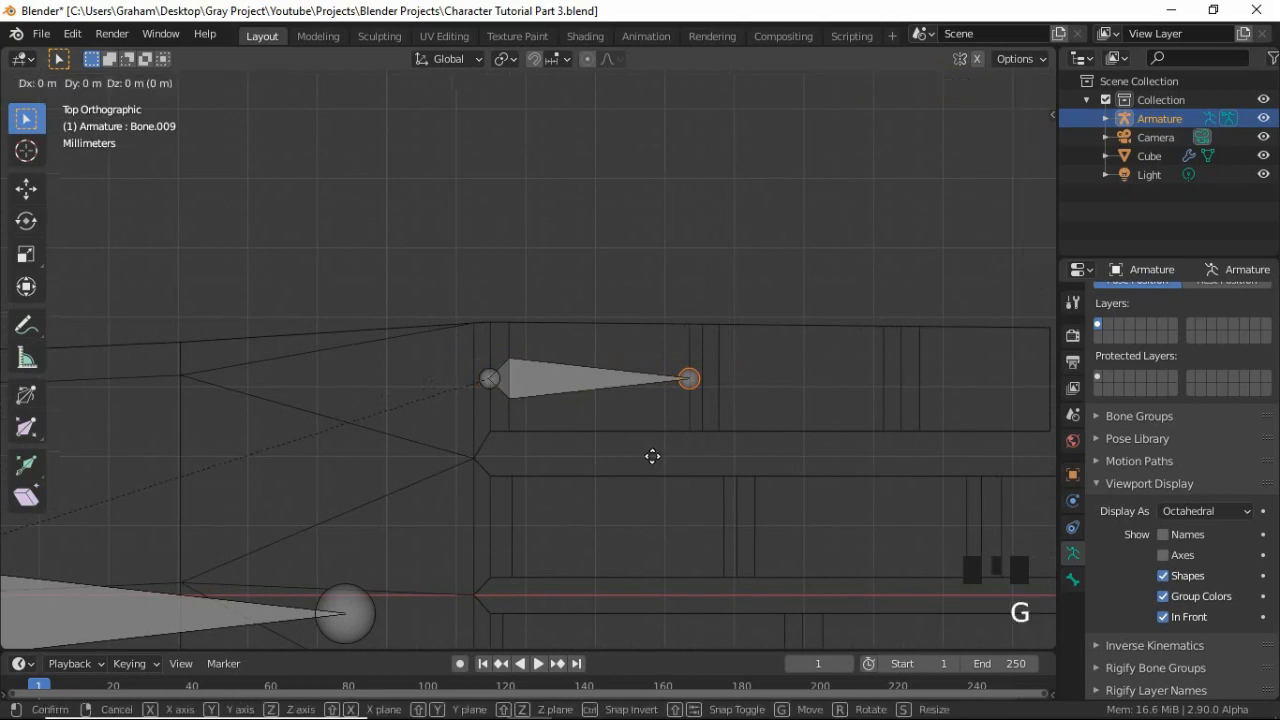
key("x")
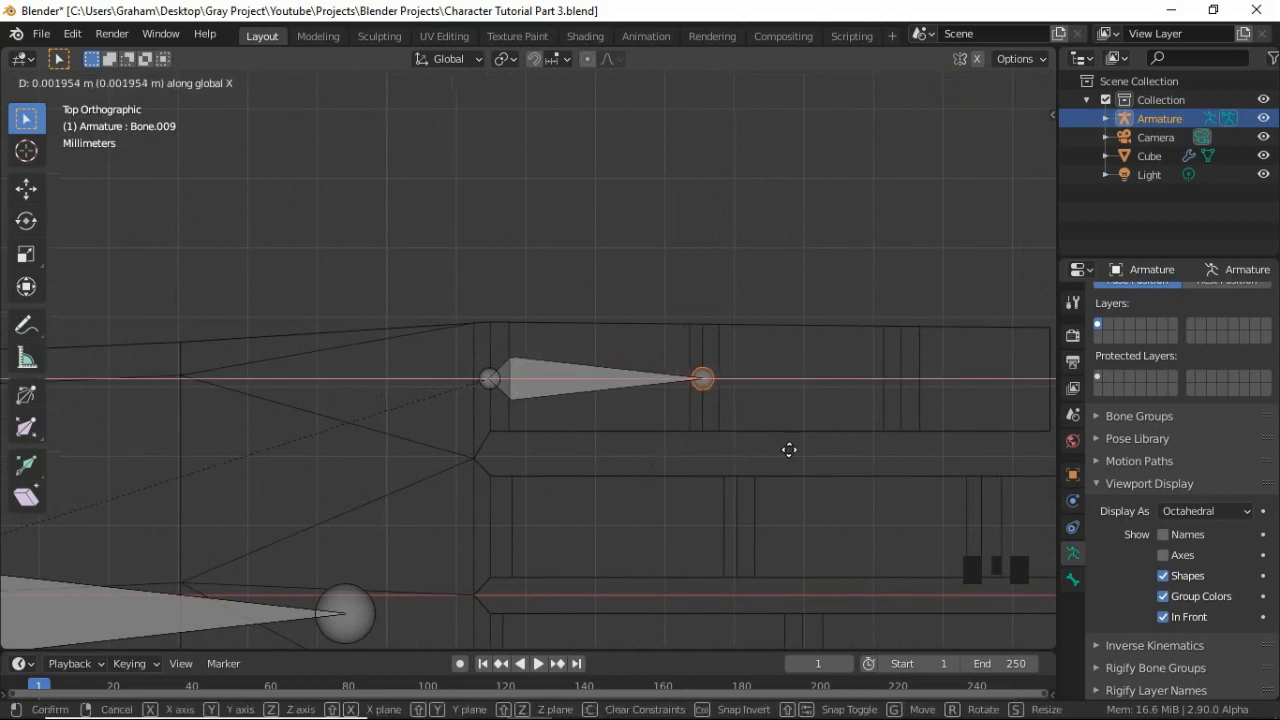
left_click(791, 449)
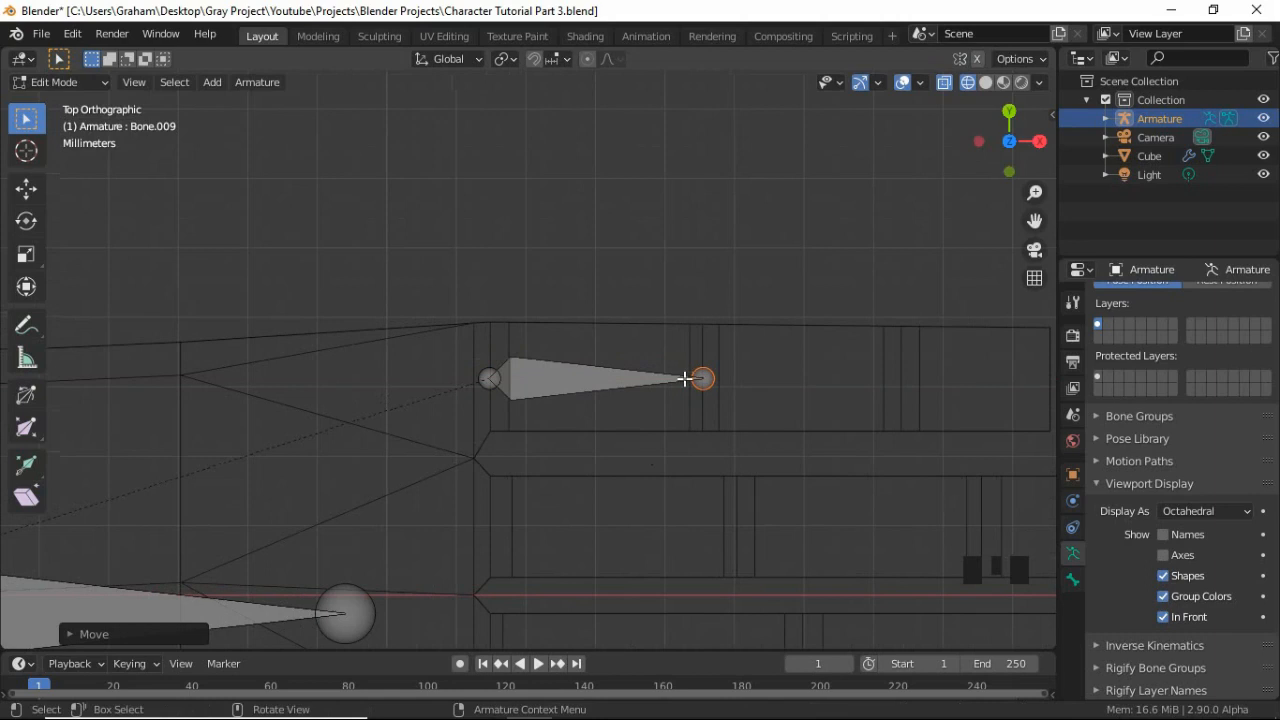
Change the little finger bone's parent to the hand bone, Bone.008
scroll(505, 406, "down", 1)
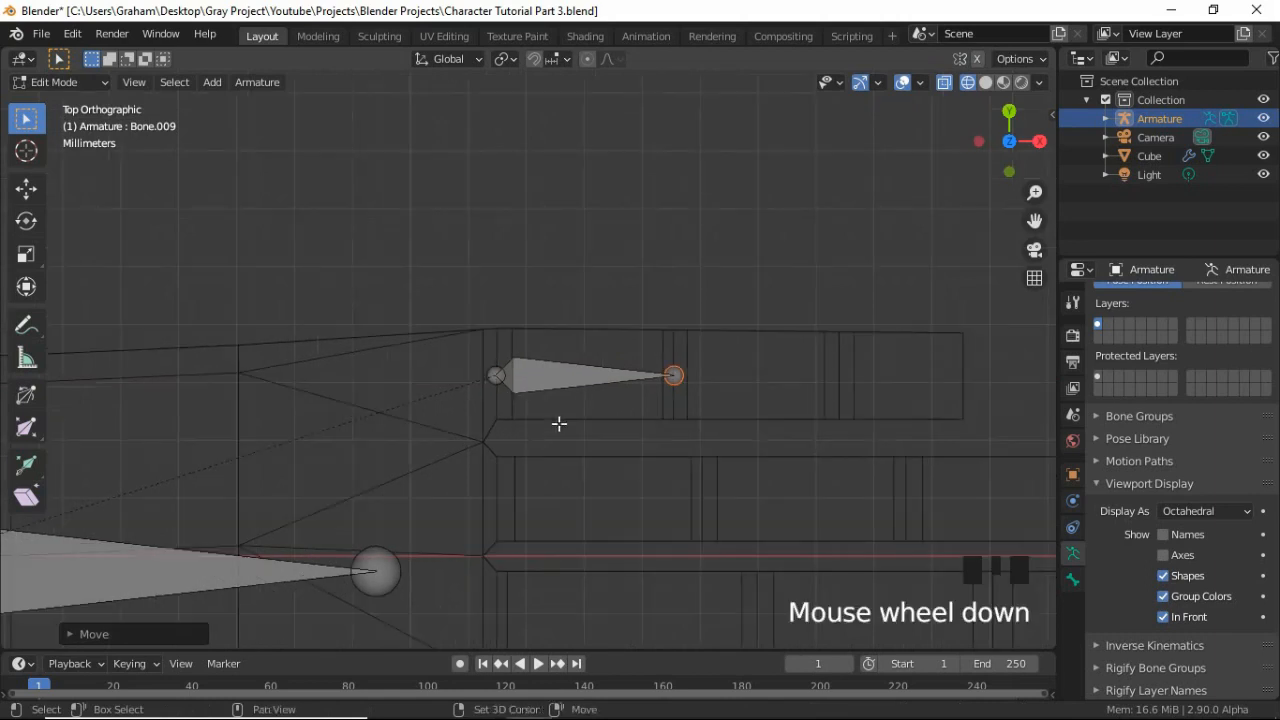
middle_click_drag(512, 434, 561, 432, "shift")
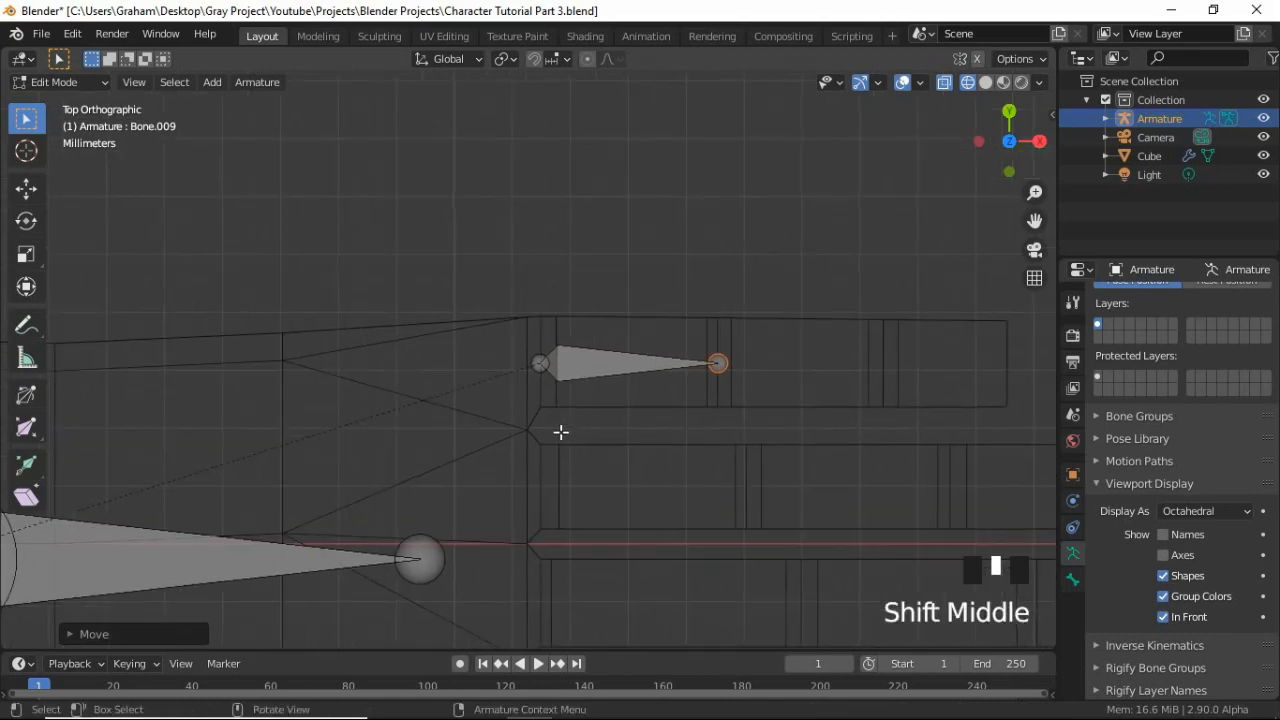
left_click(594, 375)
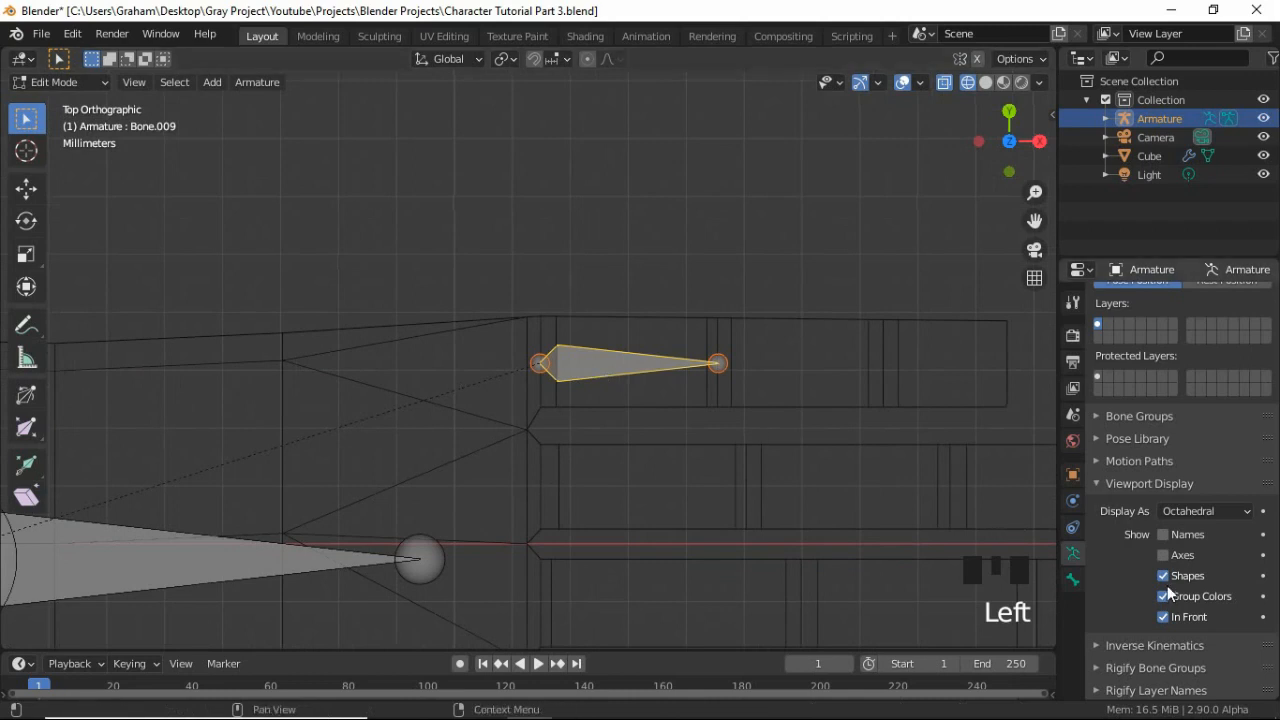
scroll(1160, 500, "down", 2)
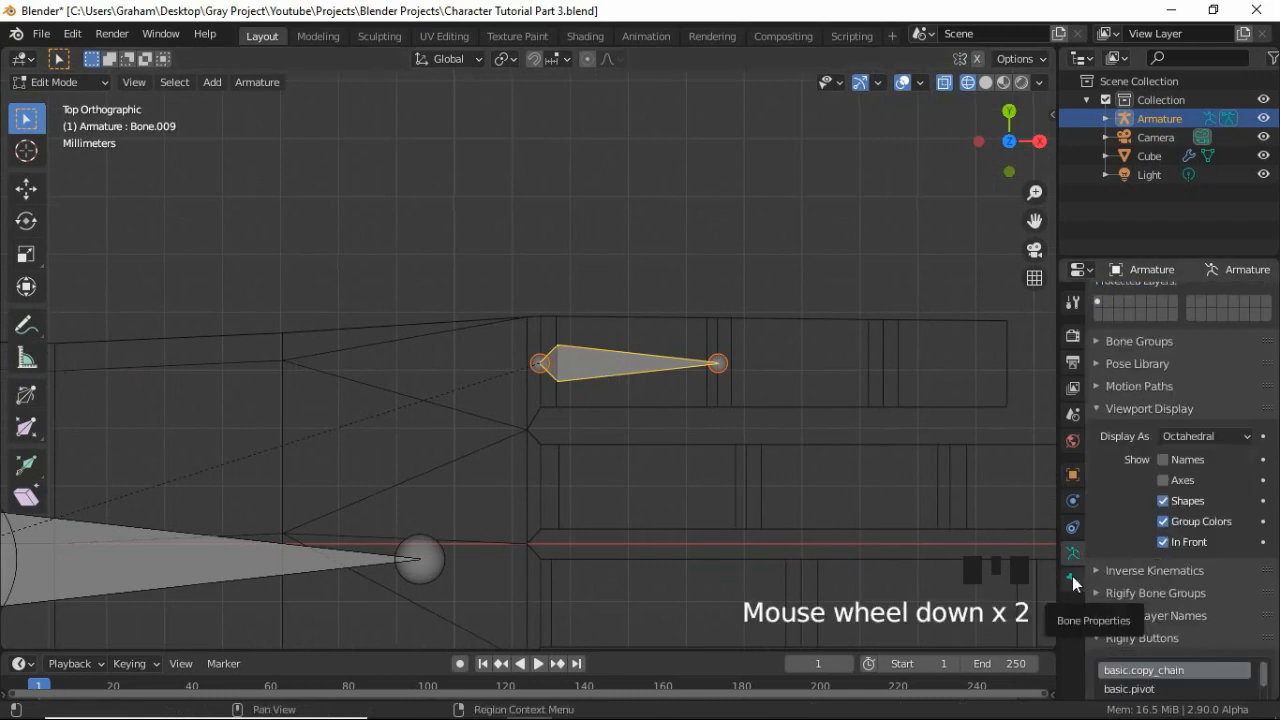
left_click(1072, 578)
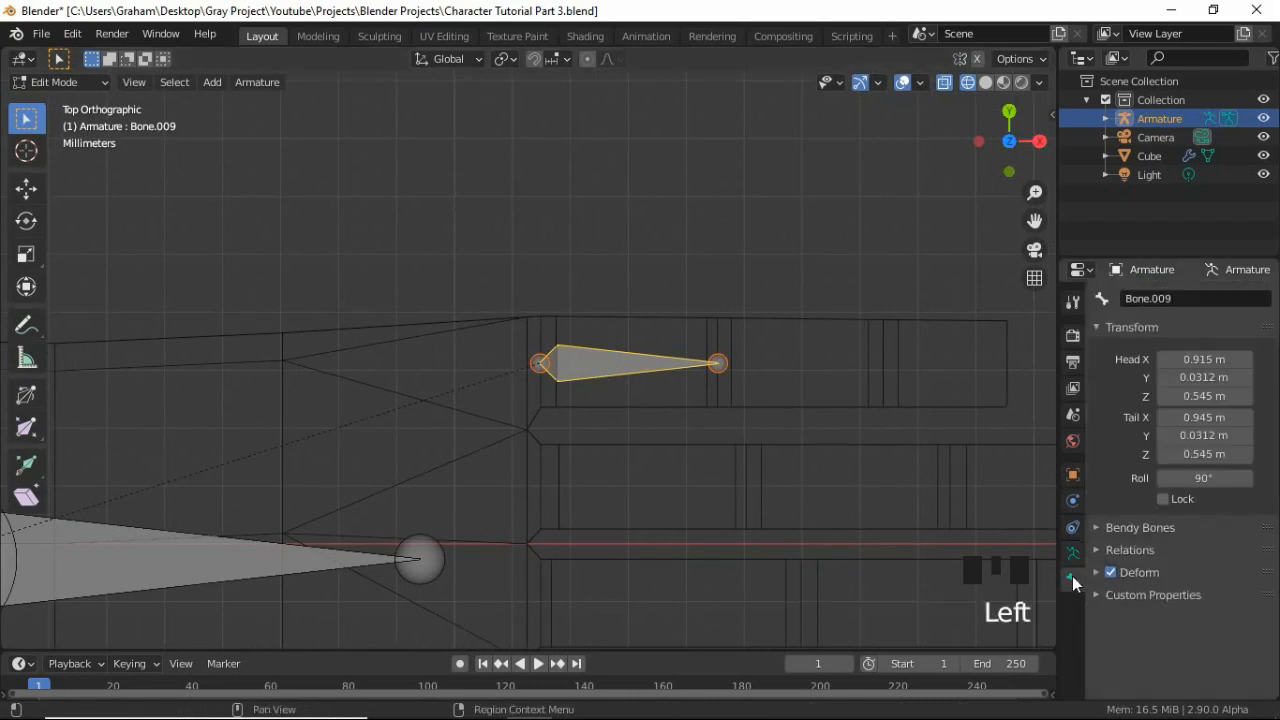
left_click(1116, 550)
scroll(1140, 600, "down", 2)
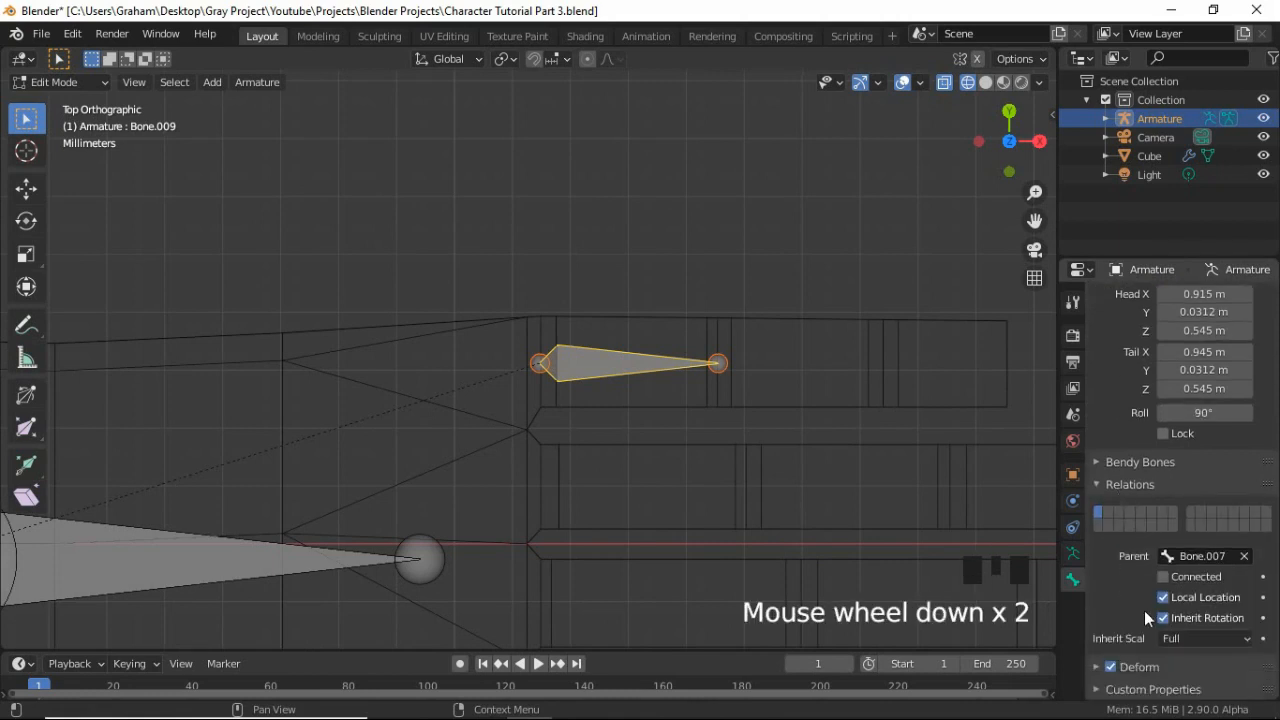
left_click(1244, 556)
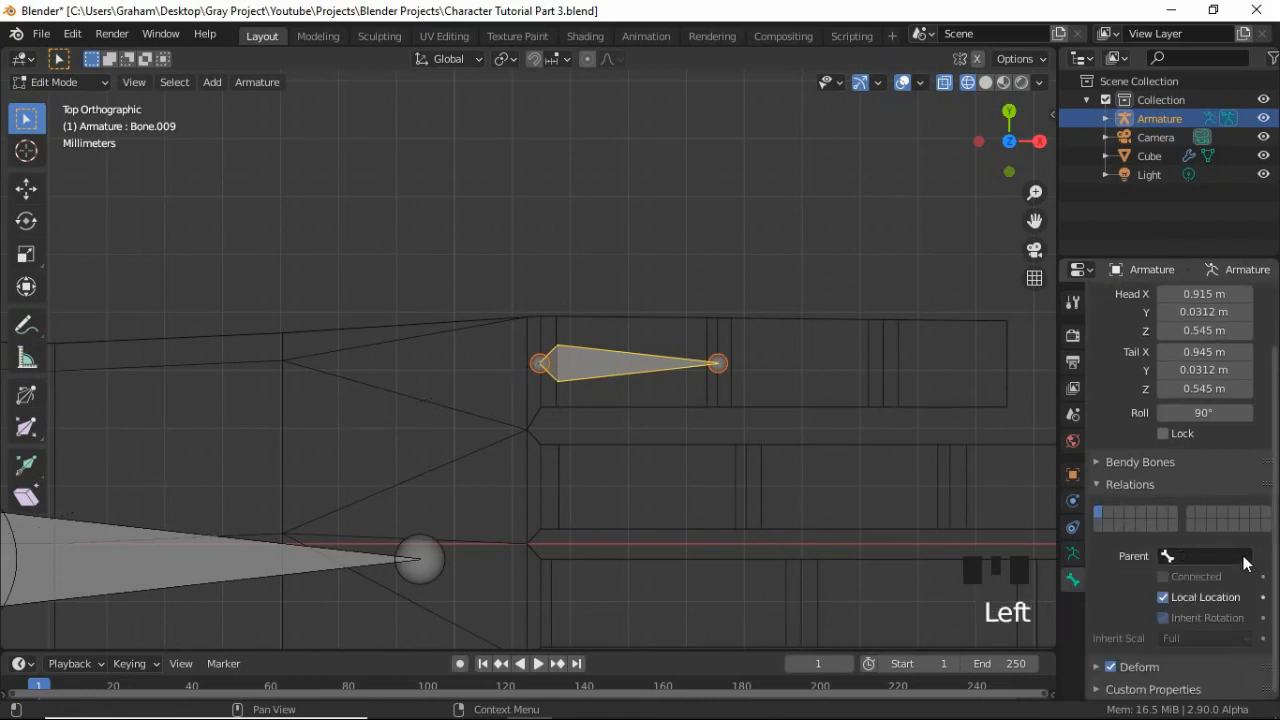
left_click(1183, 557)
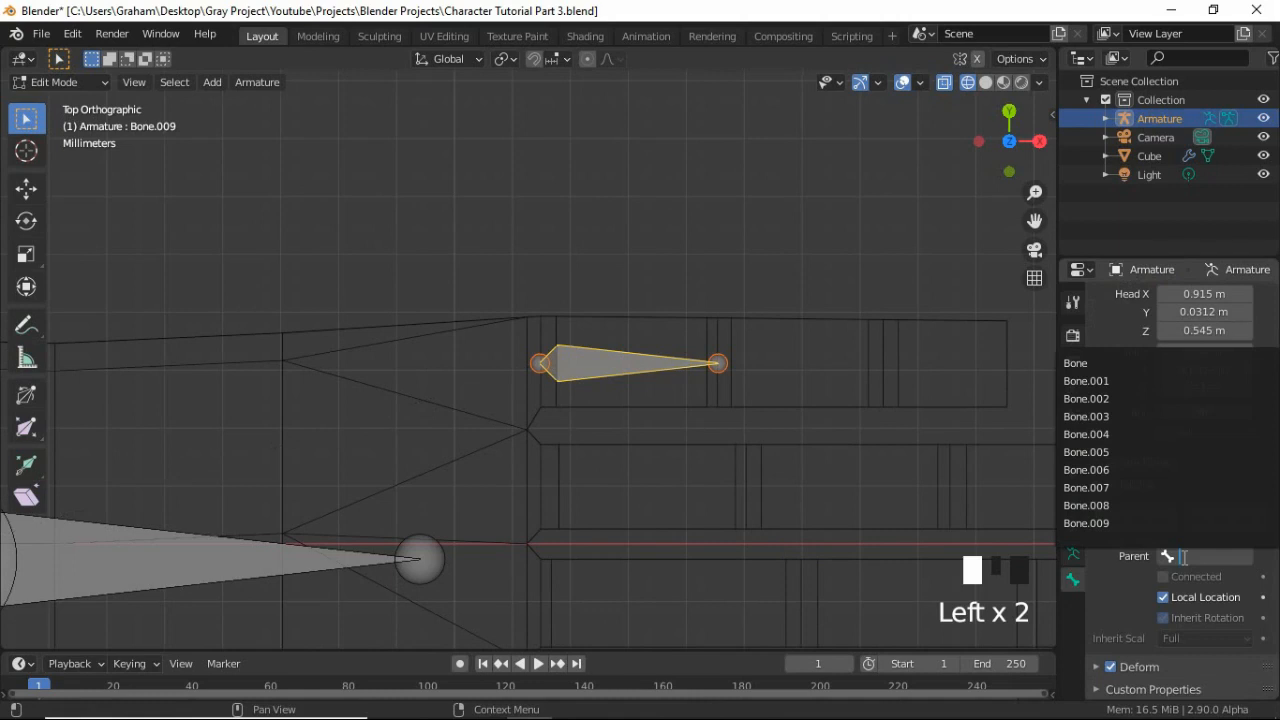
left_click(1110, 507)
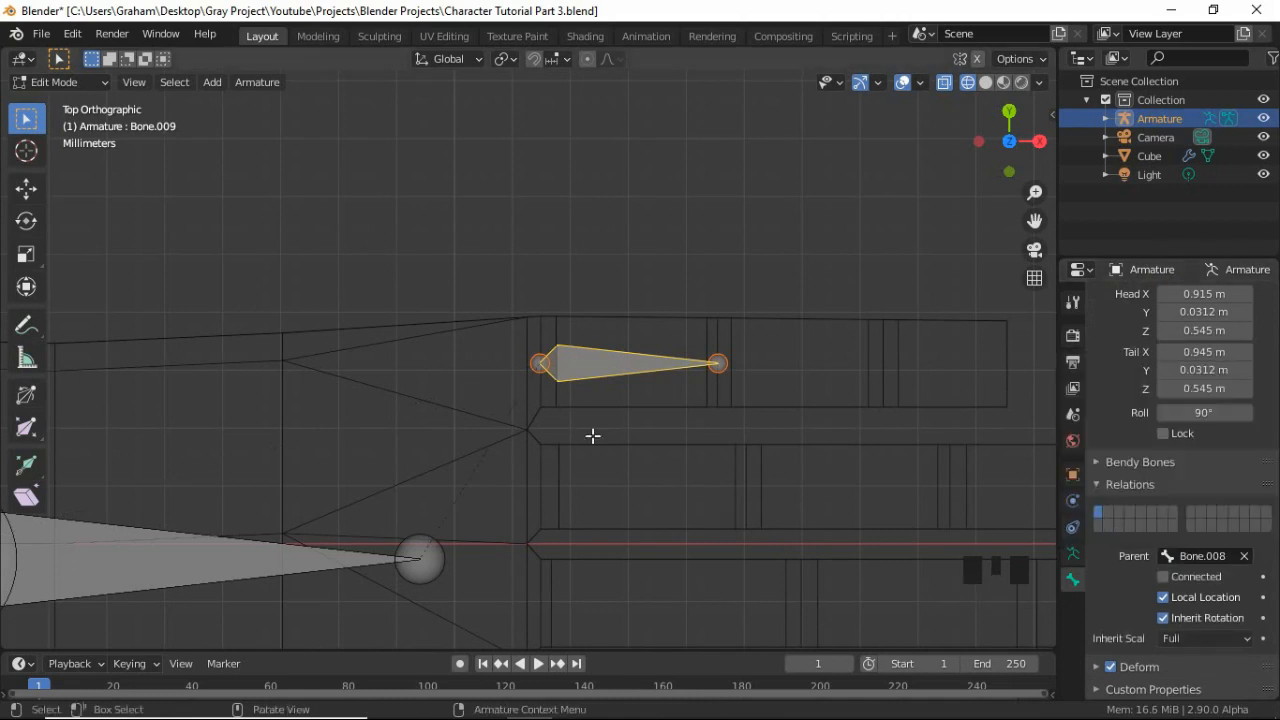
Duplicate the little finger bone along Y onto the first segments of the ring, middle and index fingers
scroll(548, 447, "down", 2)
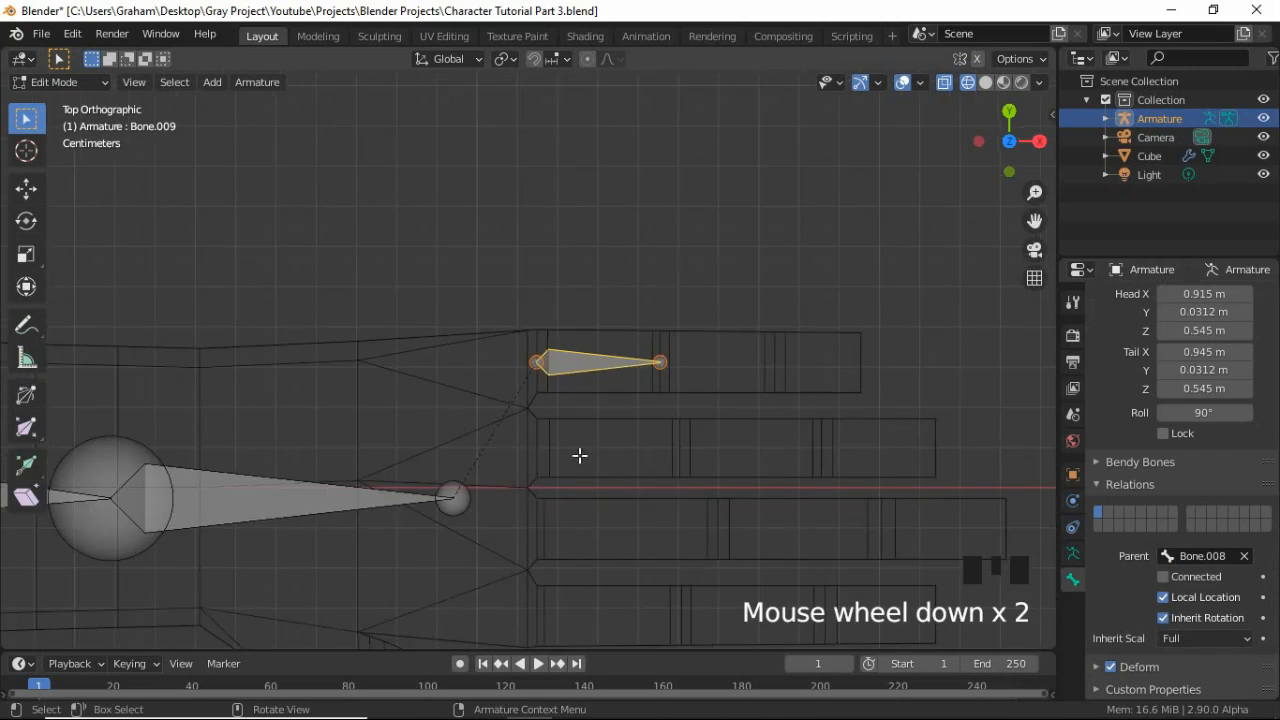
scroll(579, 455, "down", 1)
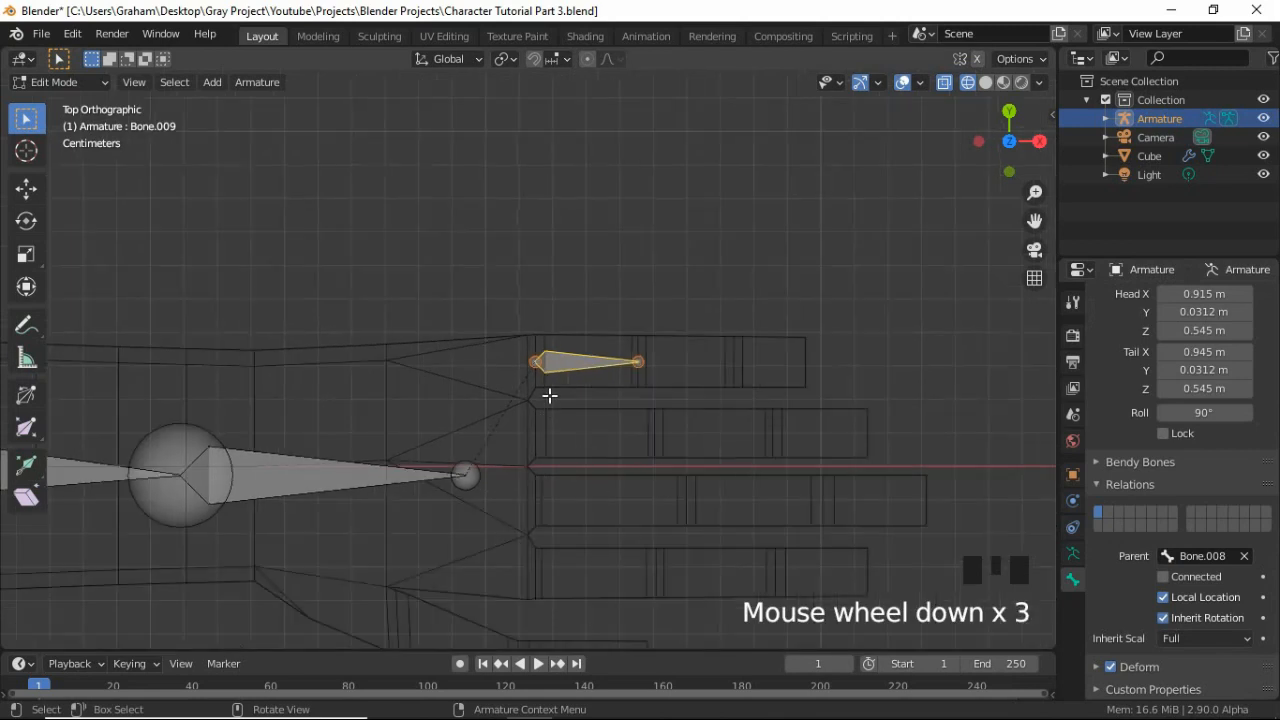
middle_click_drag(469, 424, 514, 404, "shift")
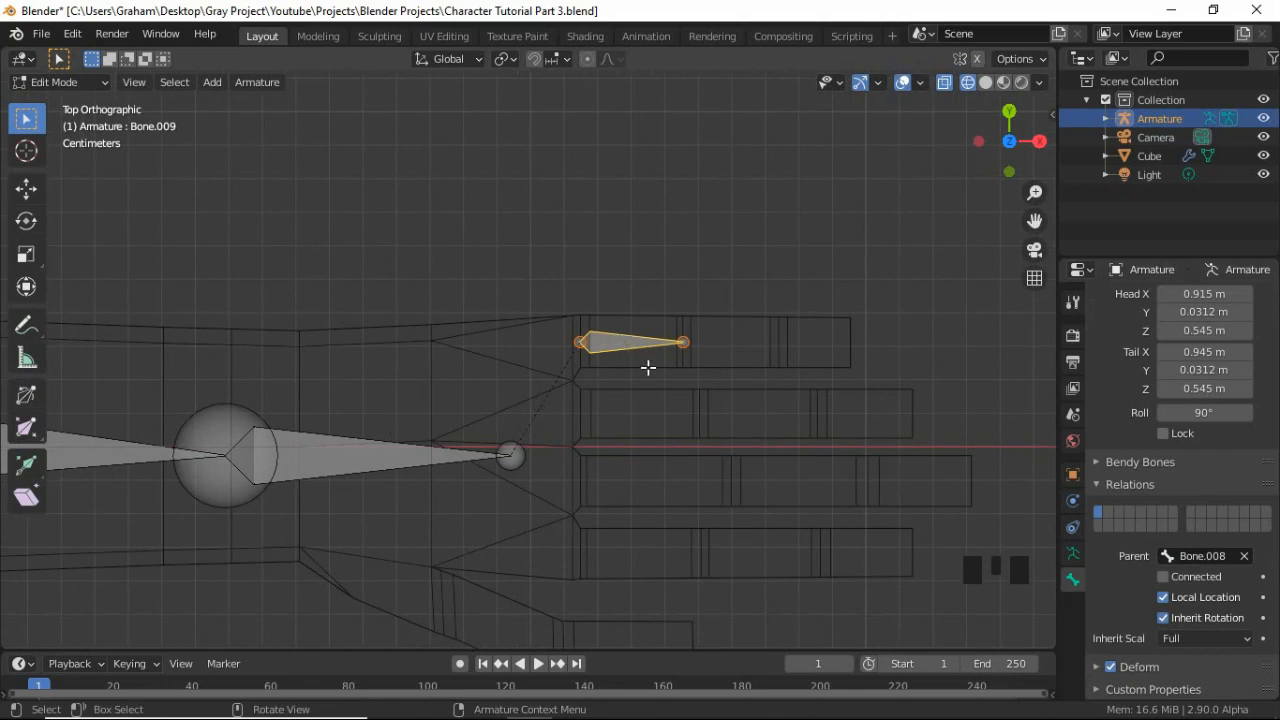
key("shift+d")
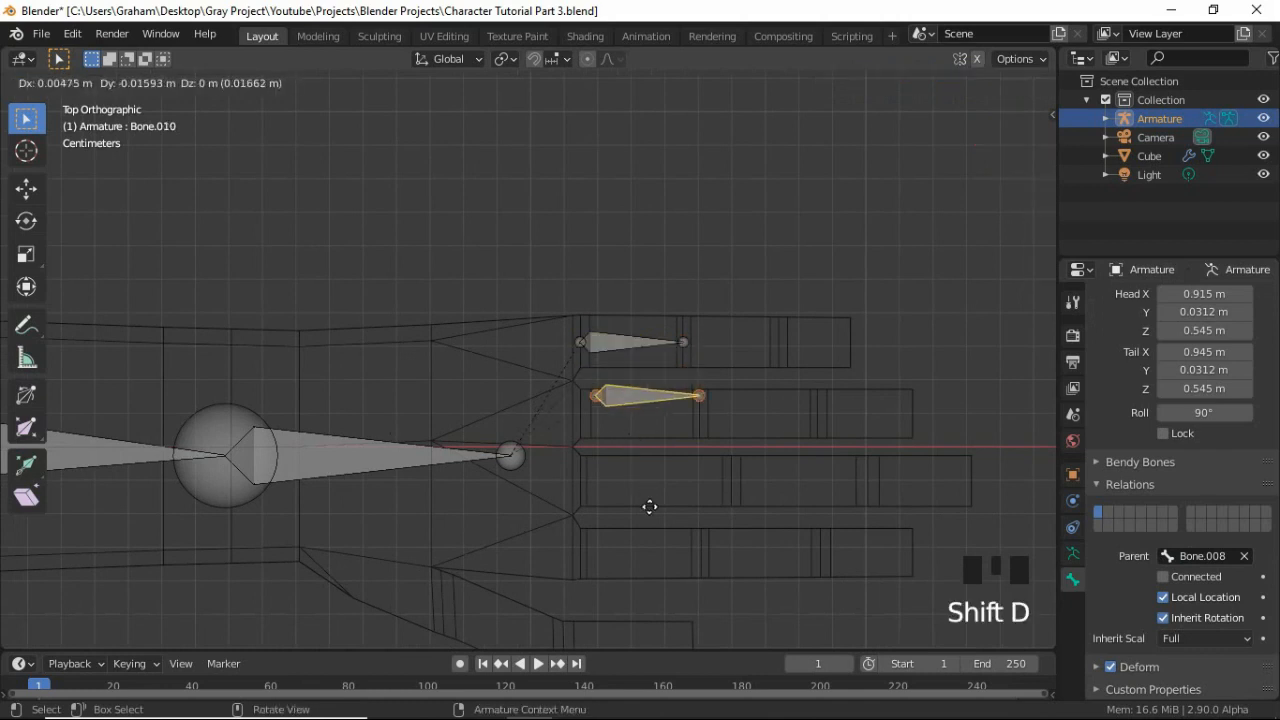
key("y")
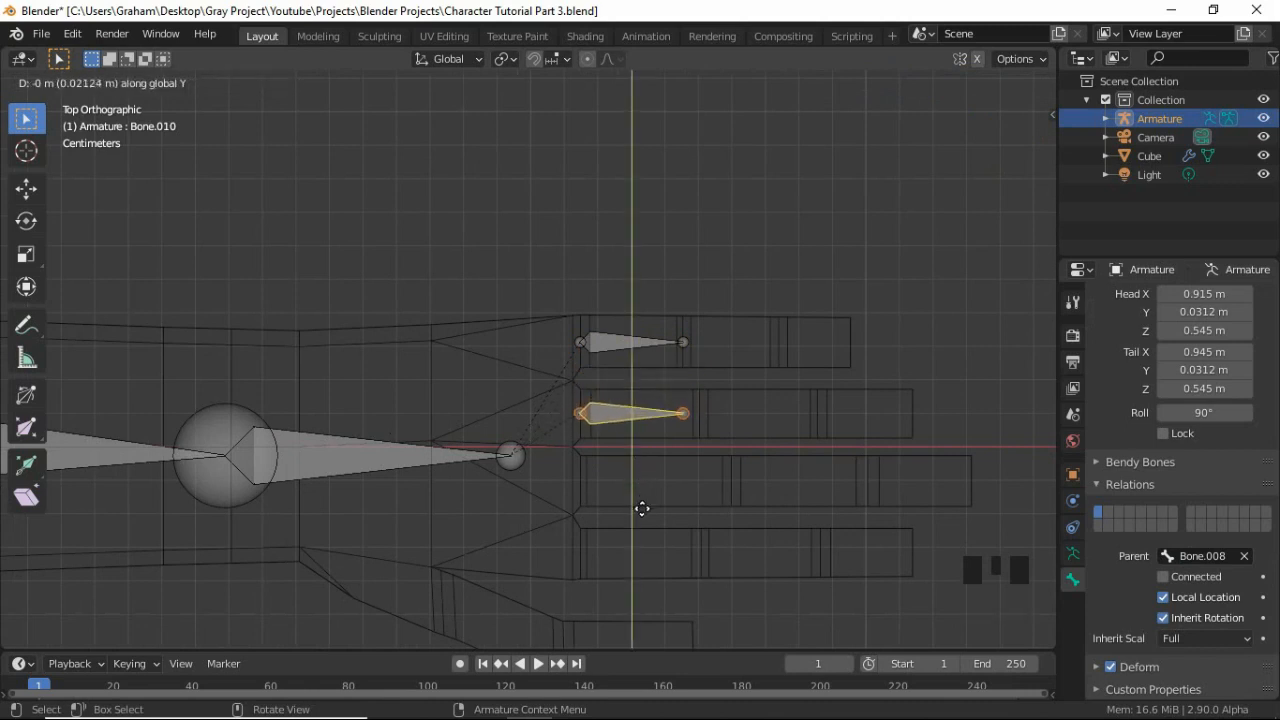
left_click(642, 509)
key("shift+d")
key("y")
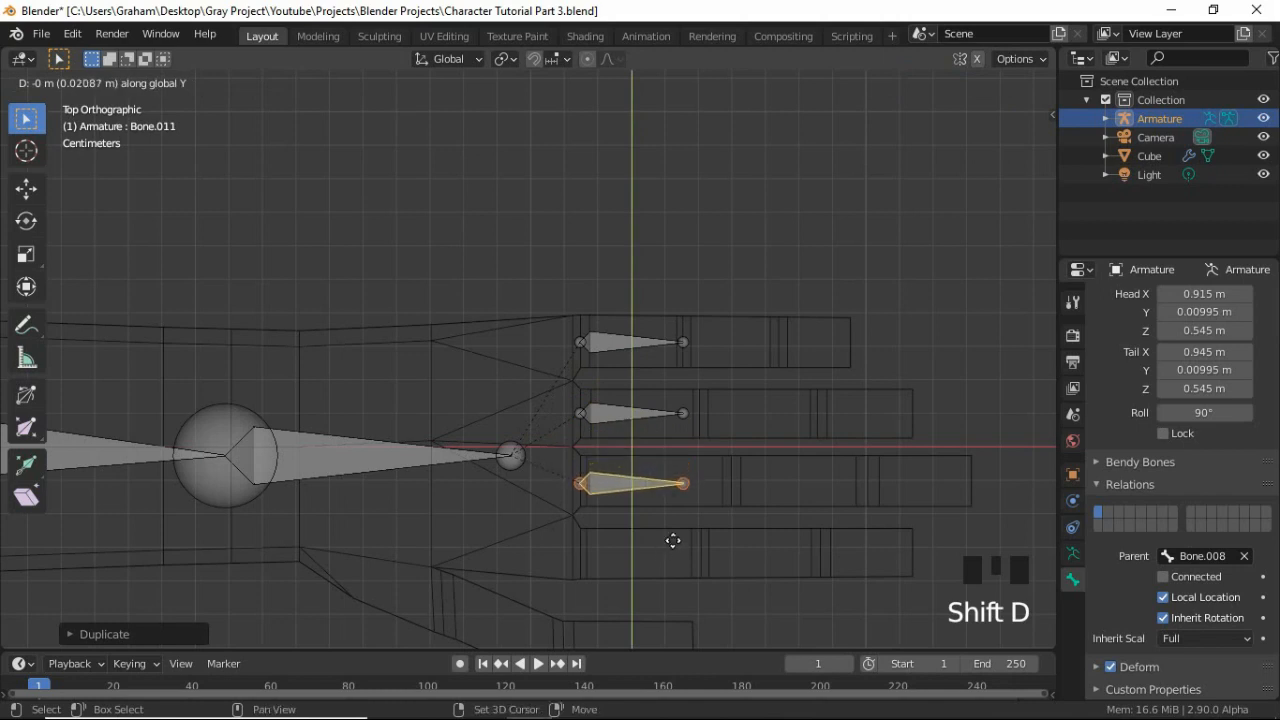
left_click(680, 535)
key("shift+d")
key("y")
left_click(757, 534)
Duplicate the index finger bone for the thumb, placing its tip at the thumb's first joint and its base inside the palm near the wrist
middle_click_drag(757, 534, 800, 406, "shift")
key("shift+d")
left_click(530, 525)
key("g")
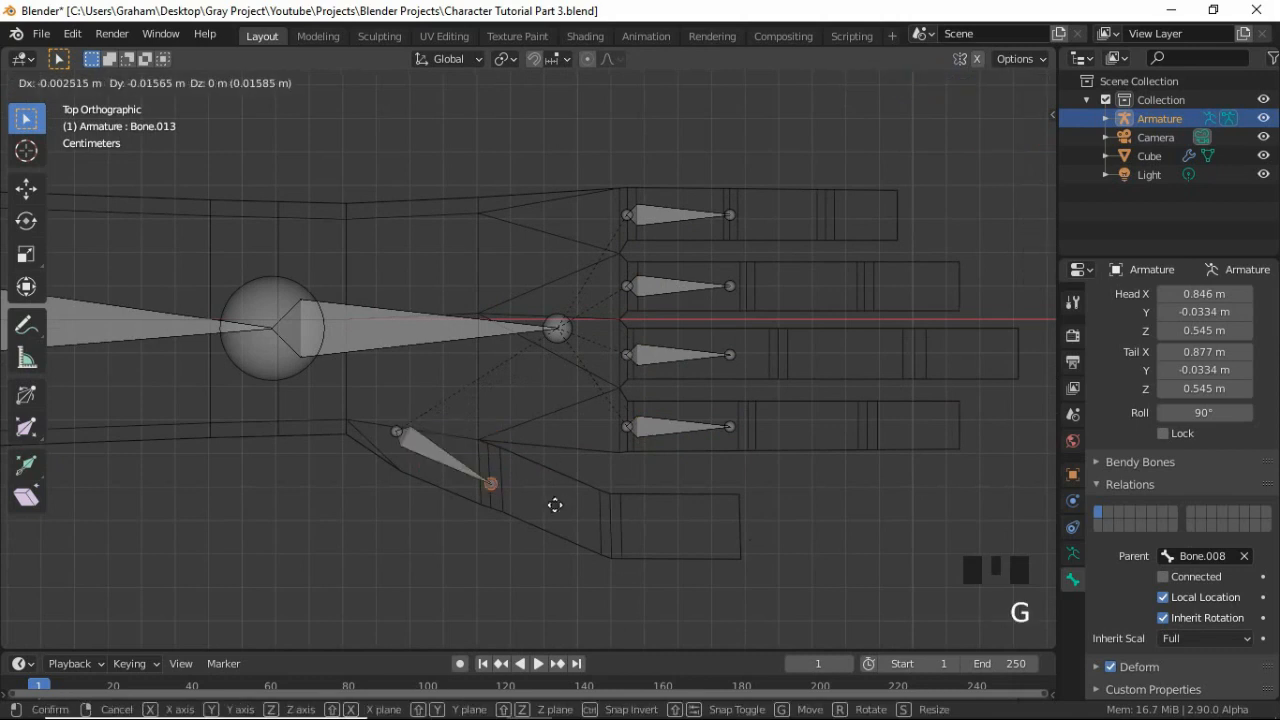
left_click(434, 493)
key("g")
left_click(397, 451)
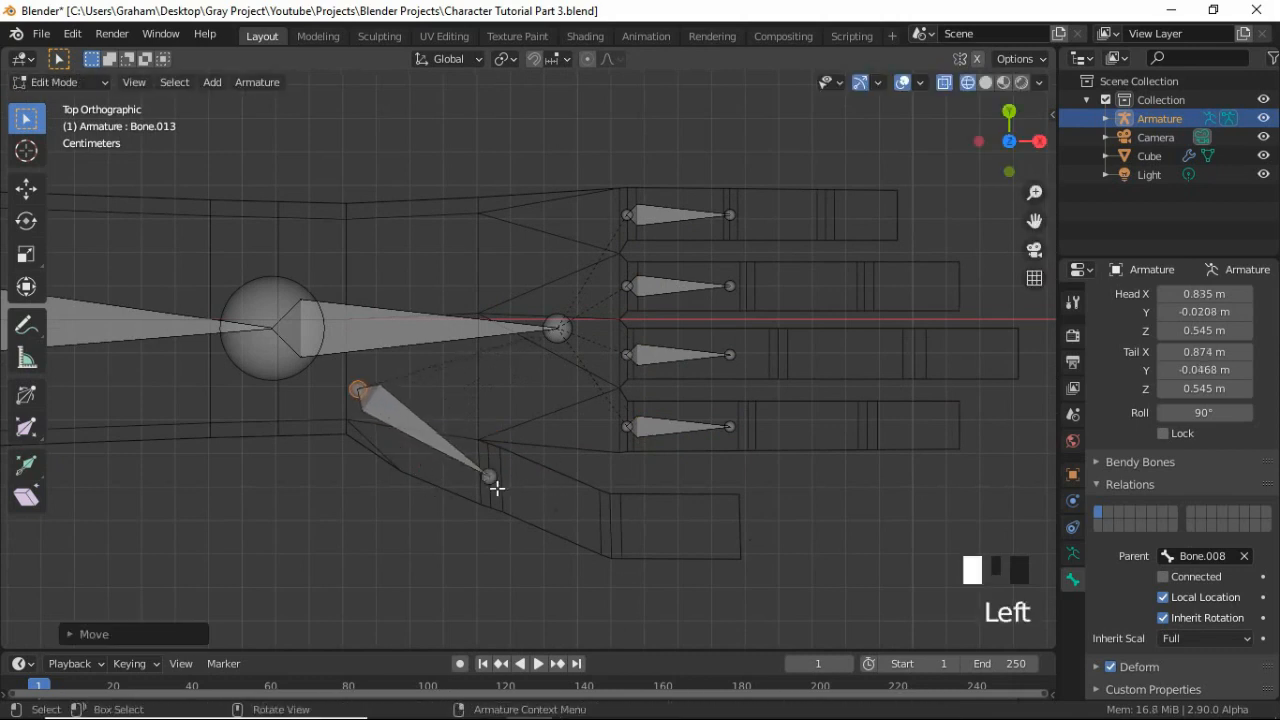
Extrude two more thumb bones, one to the second joint and one along X to the thumb tip
left_click(490, 478)
key("e")
left_click(600, 575)
key("e")
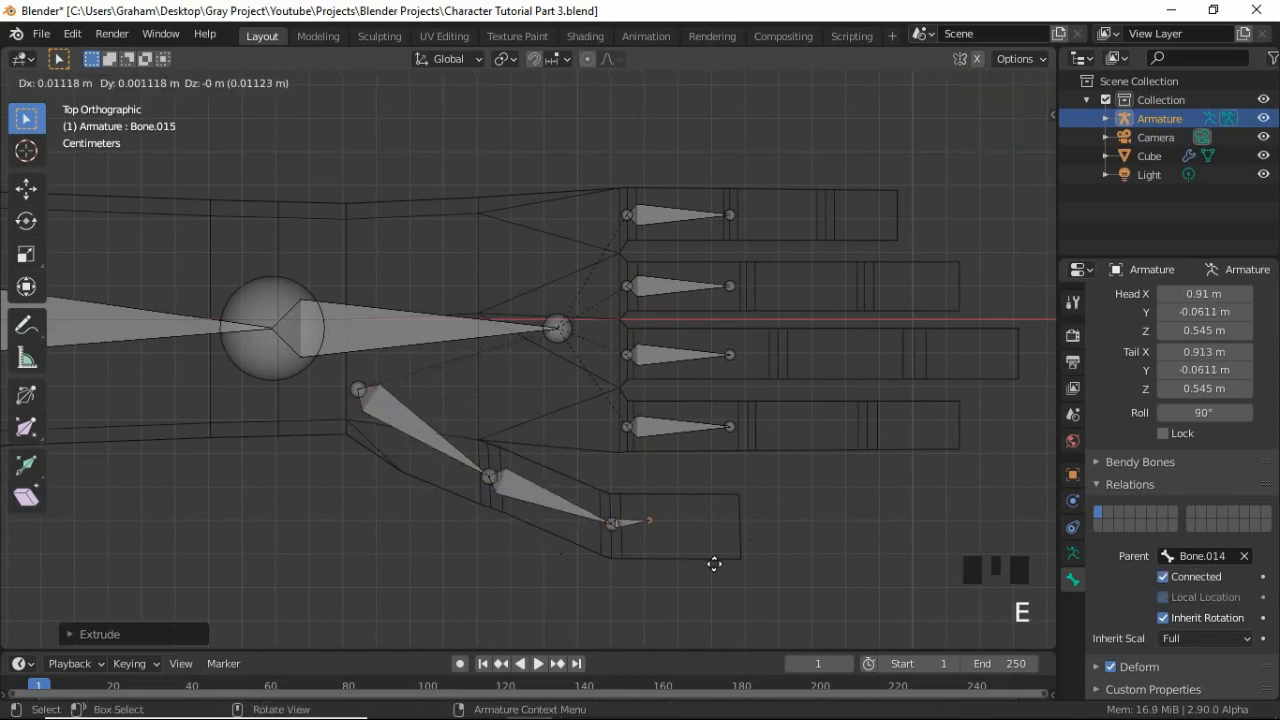
key("x")
left_click(734, 584)
Move the middle finger bone's tip to the first joint and extrude two more bones along X to the fingertip
left_click(729, 355)
key("g")
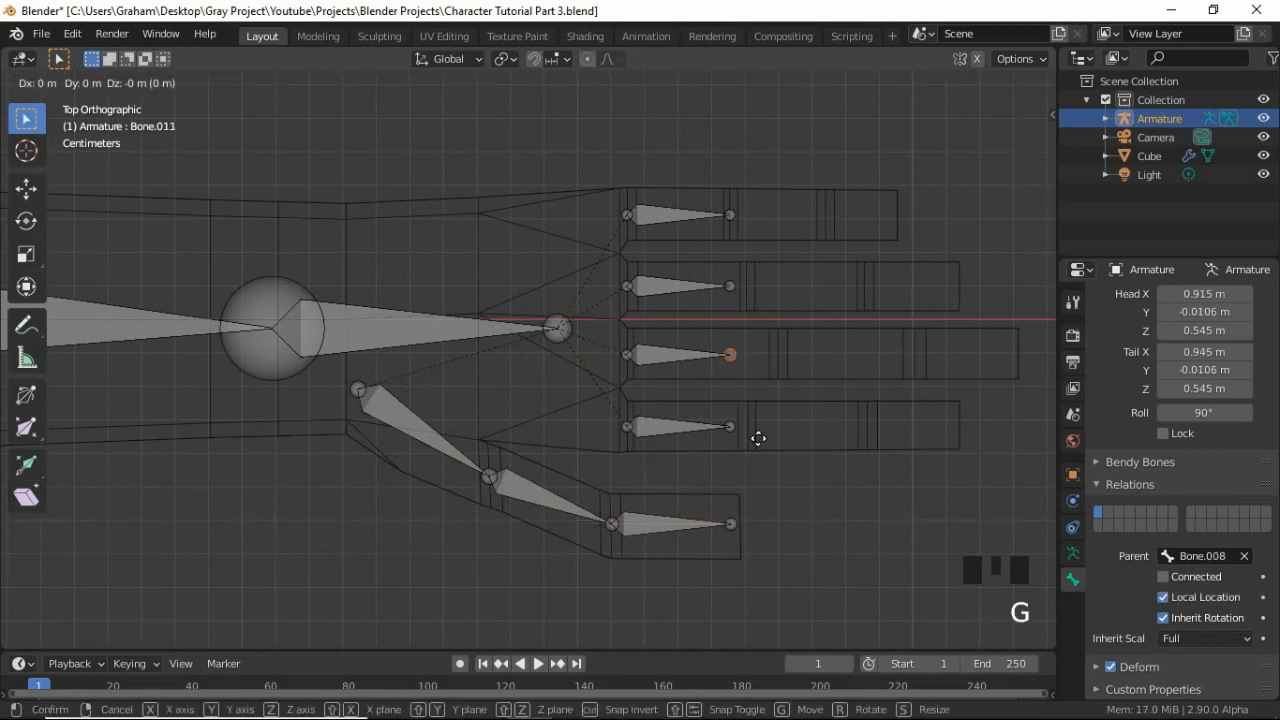
left_click(808, 443)
middle_click_drag(731, 430, 523, 489, "shift")
key("e")
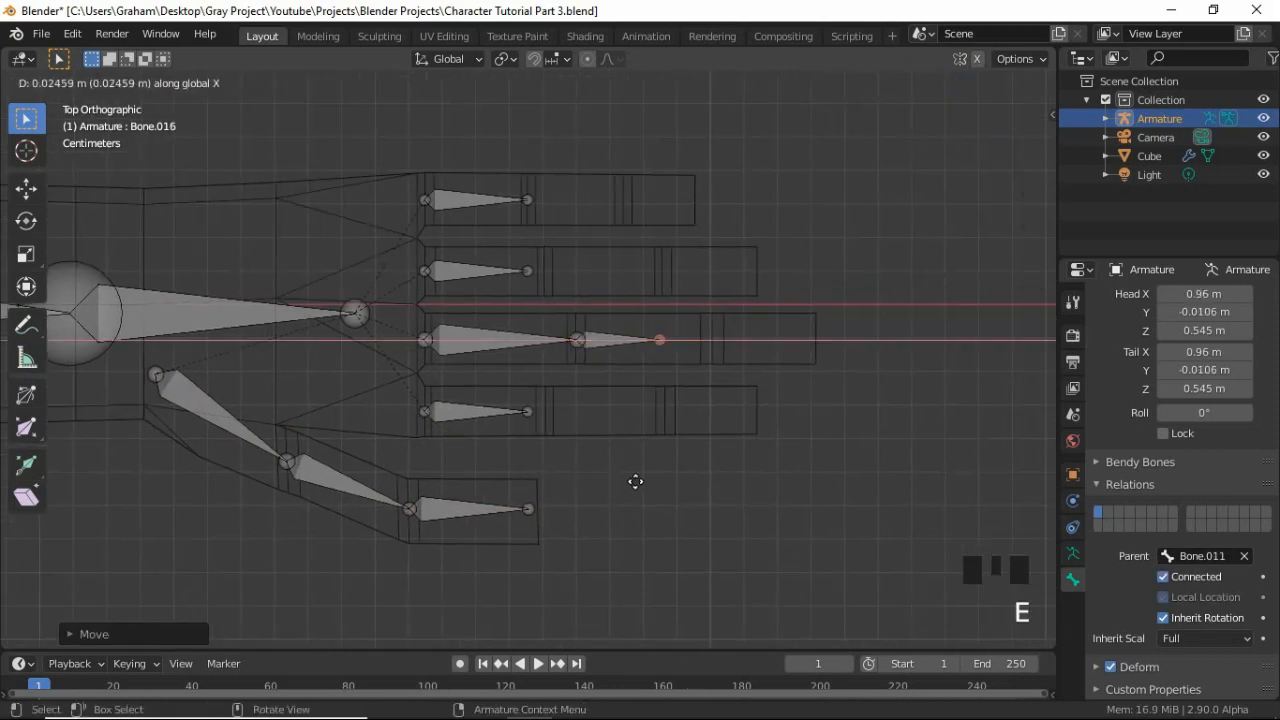
left_click(680, 471)
key("e")
left_click(778, 461)
Move the tips of the ring and index finger bones together along X to their first joints
left_click(528, 271)
left_click(528, 411, "shift")
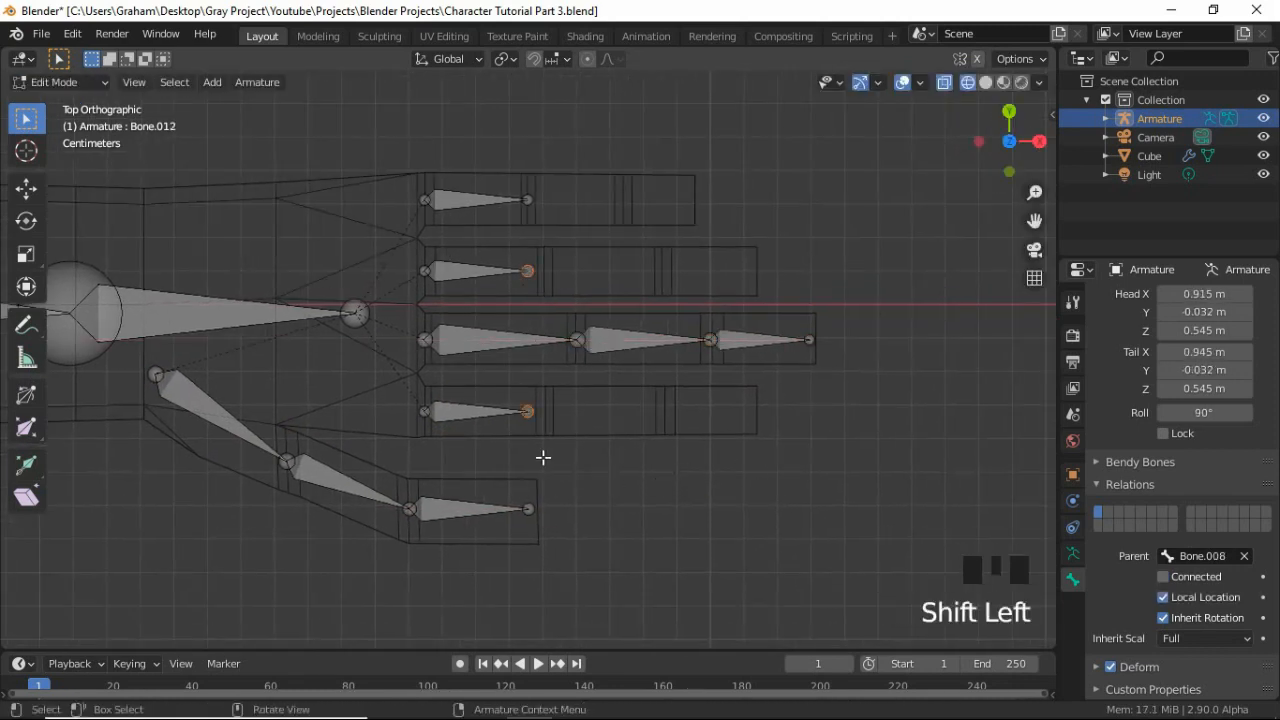
key("g")
key("x")
left_click(563, 457)
Extrude two more bones along X on both the ring and index fingers, ending near the fingertips
key("e")
key("x")
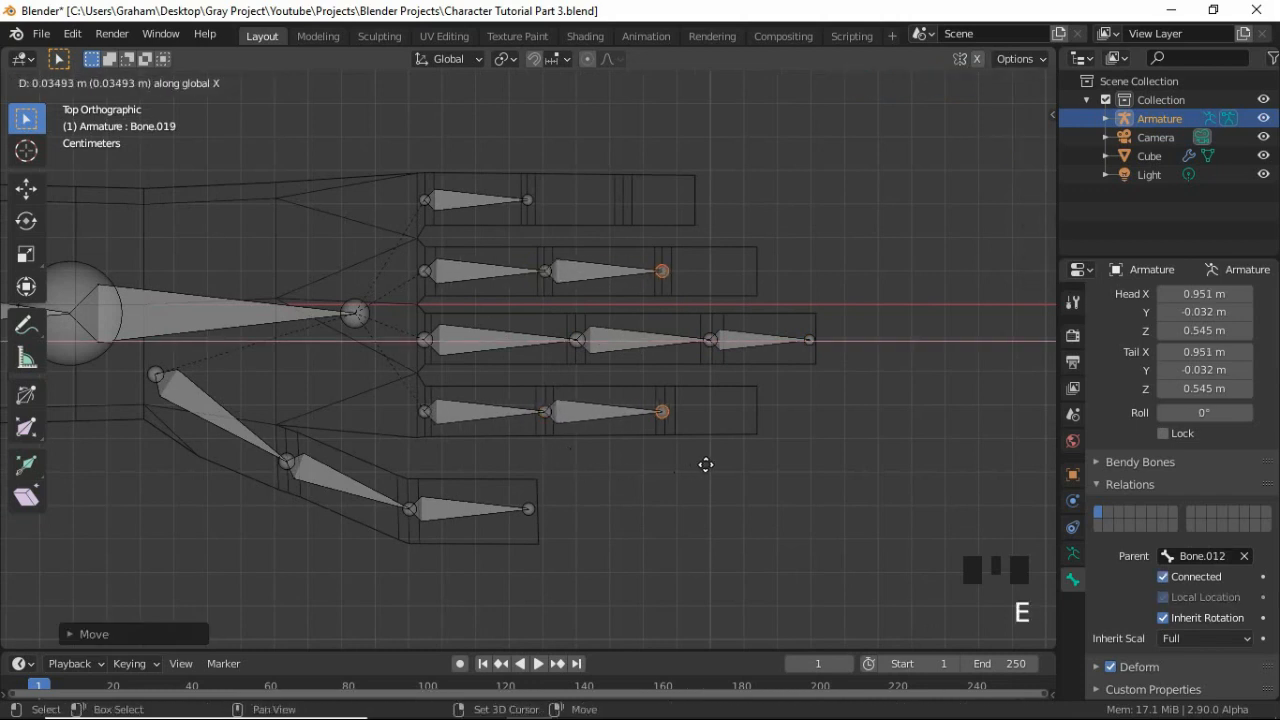
left_click(706, 463)
key("e")
key("x")
left_click(697, 485)
Extrude two more bones along X on the little finger, to its second joint and its fingertip
left_click(528, 200)
key("e")
key("x")
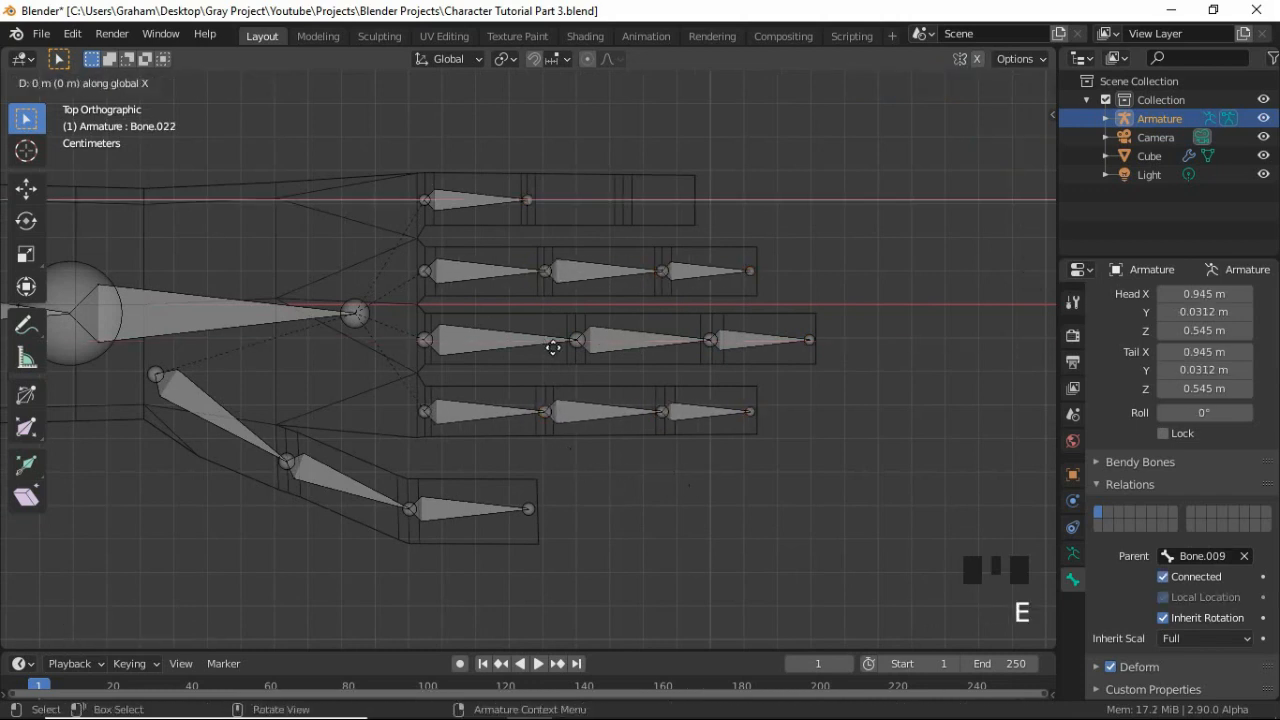
left_click(637, 365)
key("e")
key("x")
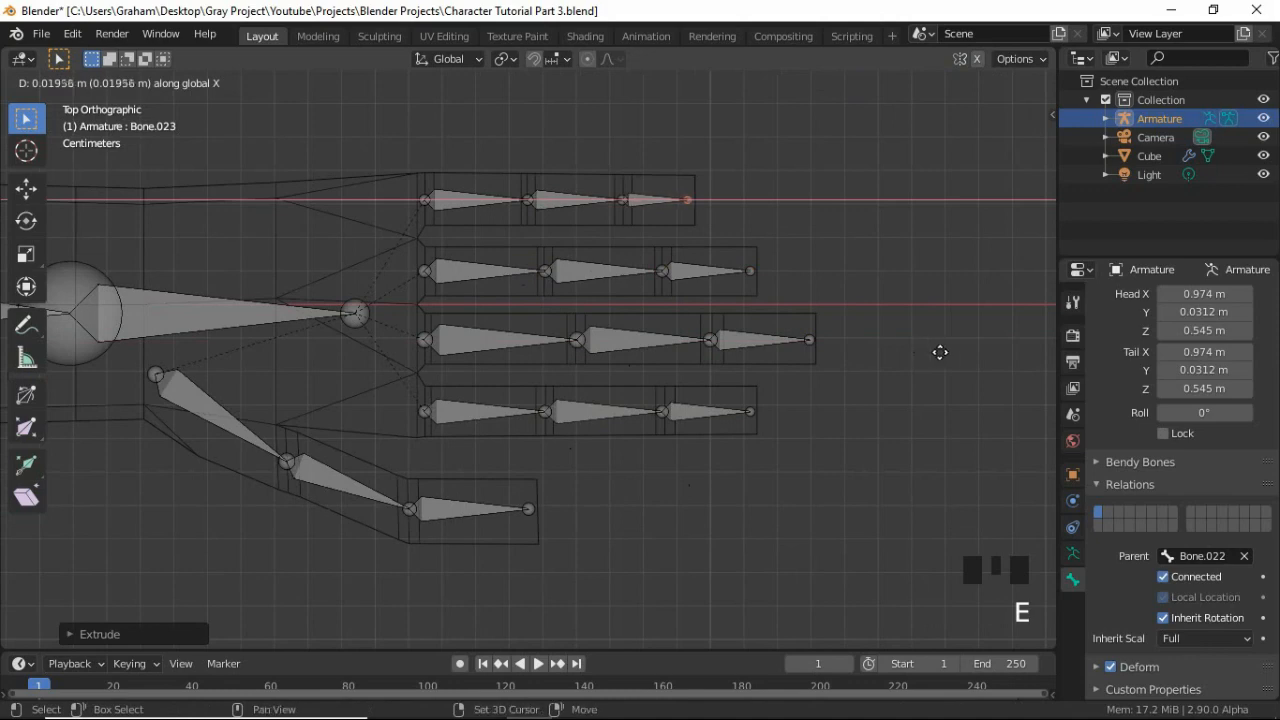
left_click(940, 351)
In front view, duplicate the lowest spine bone and place the copy over the character's left hip, about 0.104 m along X from the centre
scroll(940, 351, "down", 3)
middle_click_drag(673, 239, 752, 148, "shift")
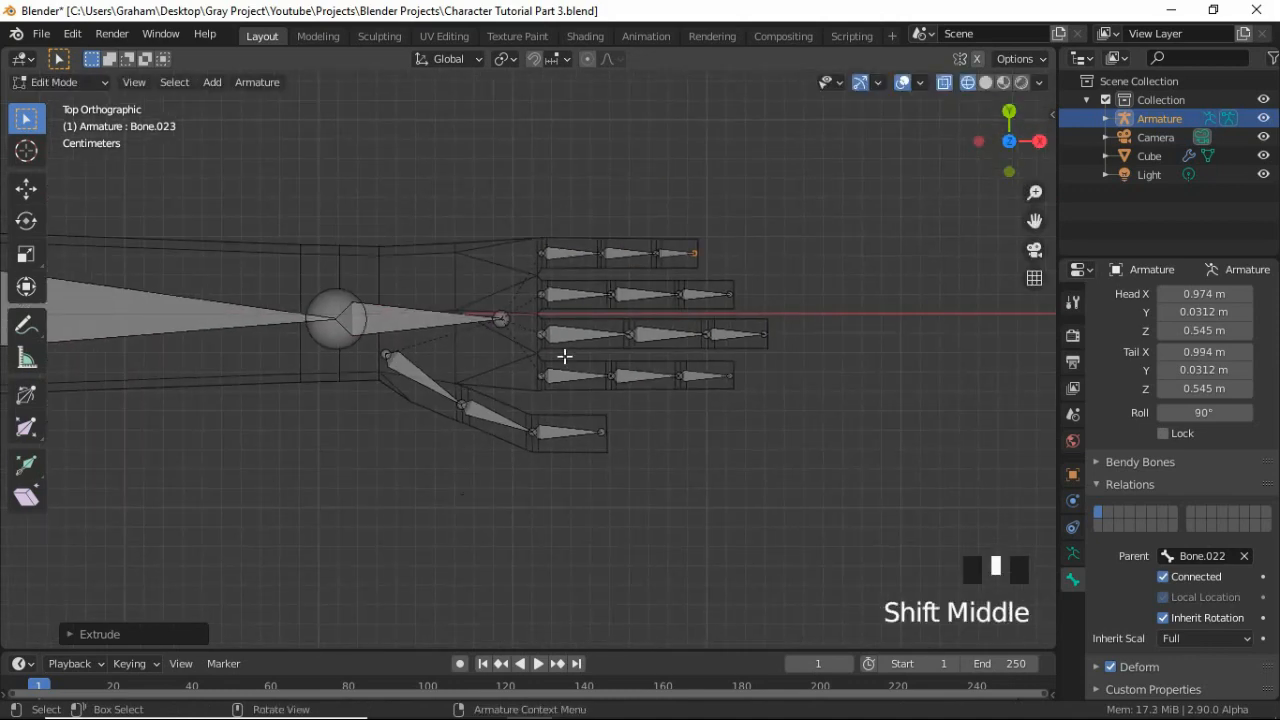
middle_click_drag(223, 330, 434, 343, "shift")
scroll(434, 343, "down", 6)
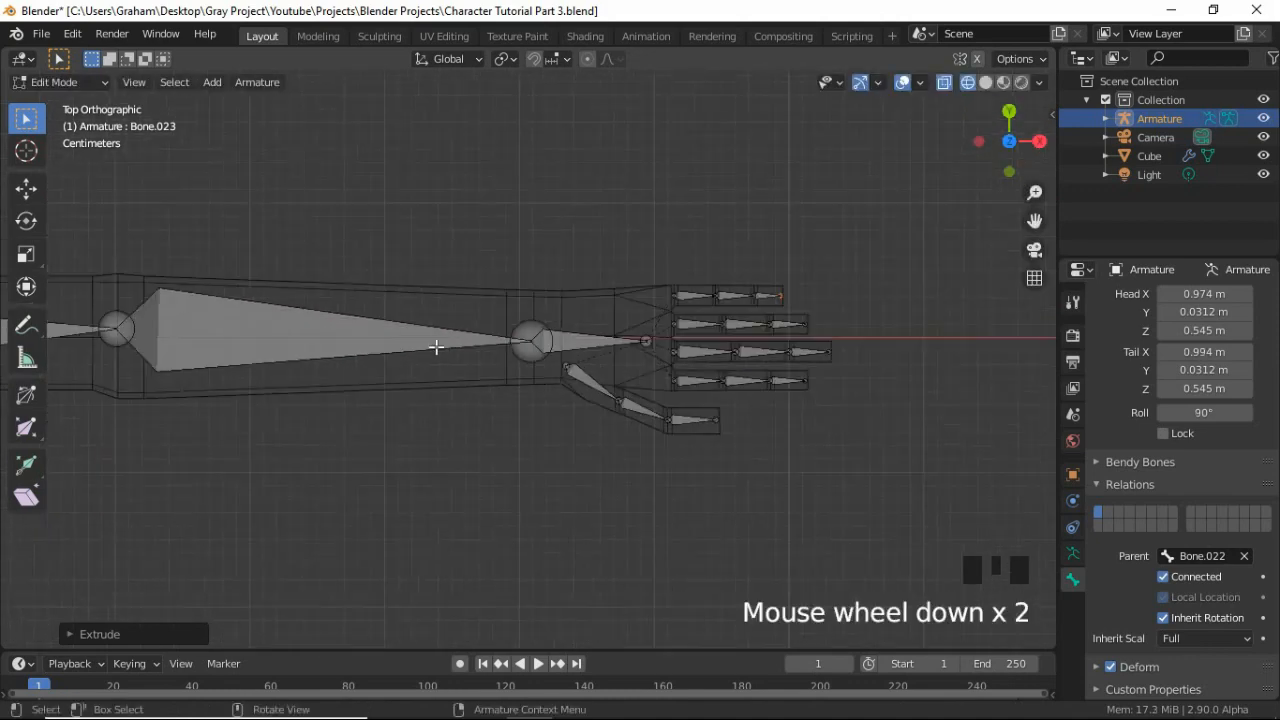
middle_click_drag(183, 390, 540, 229, "shift")
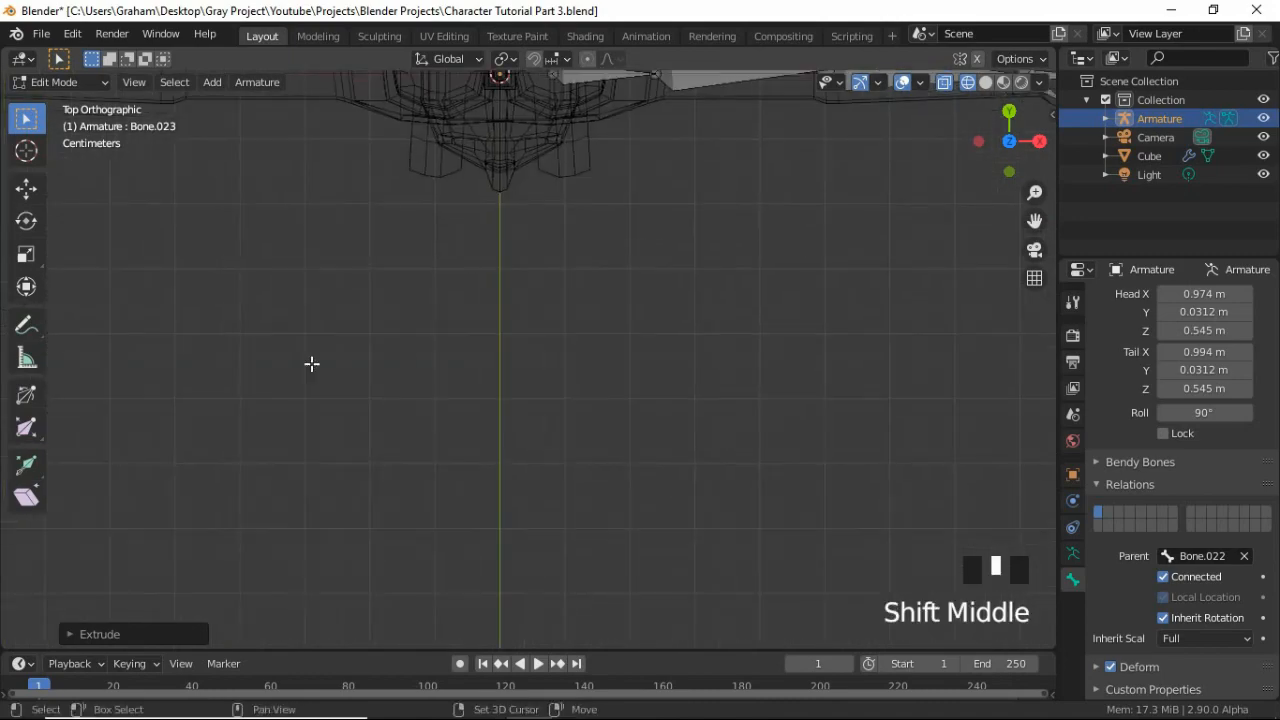
middle_click_drag(330, 150, 301, 375, "shift")
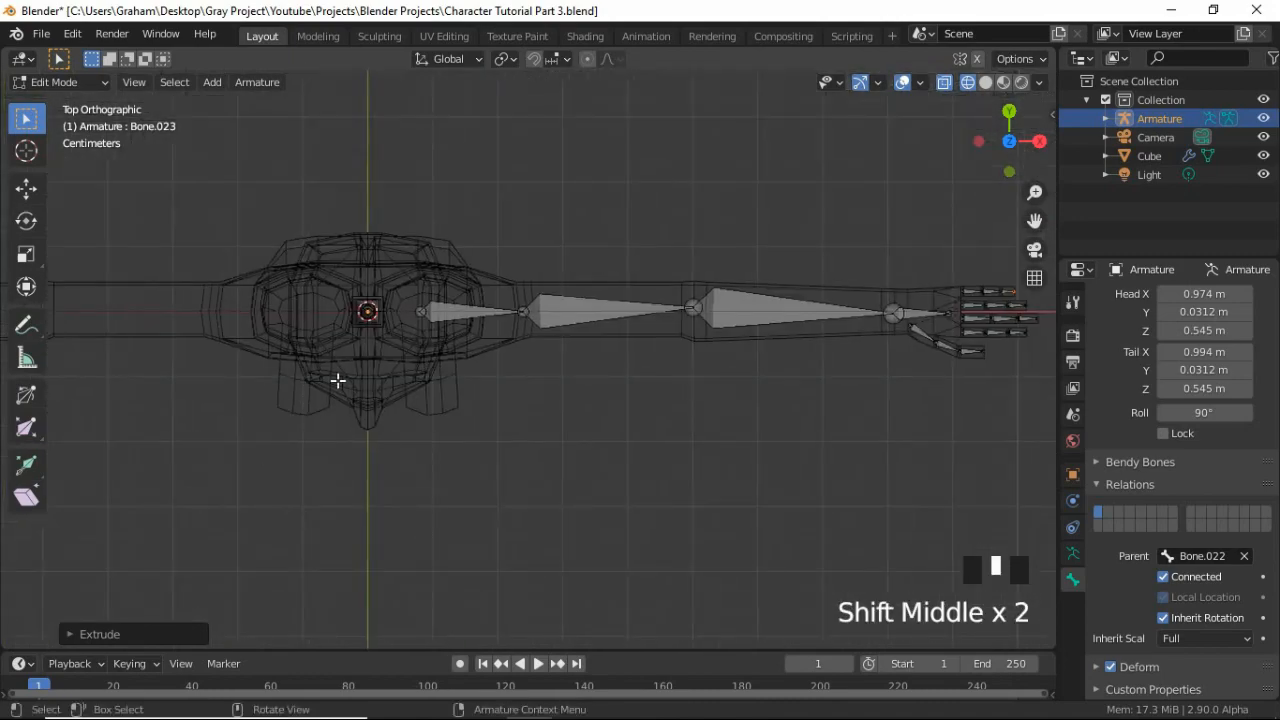
key("KP_1")
middle_click_drag(400, 504, 451, 257, "shift")
scroll(453, 285, "down", 1)
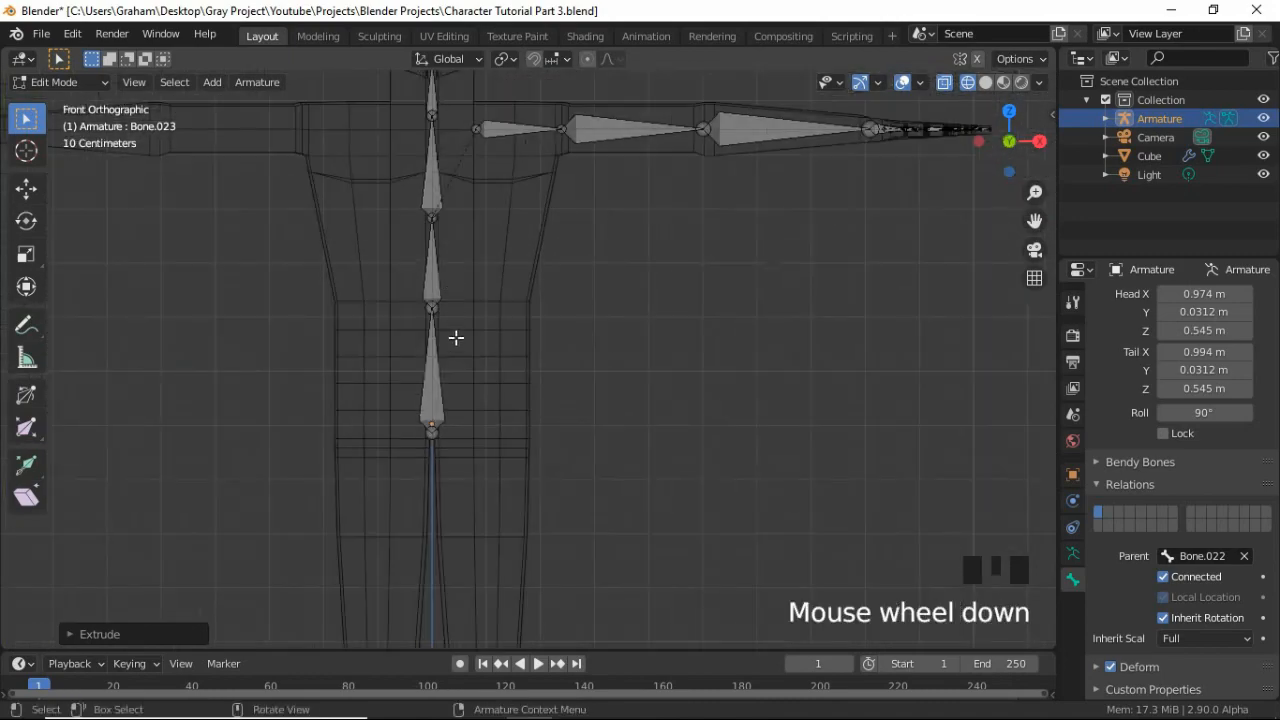
middle_click_drag(475, 405, 387, 374, "shift")
left_click(443, 206)
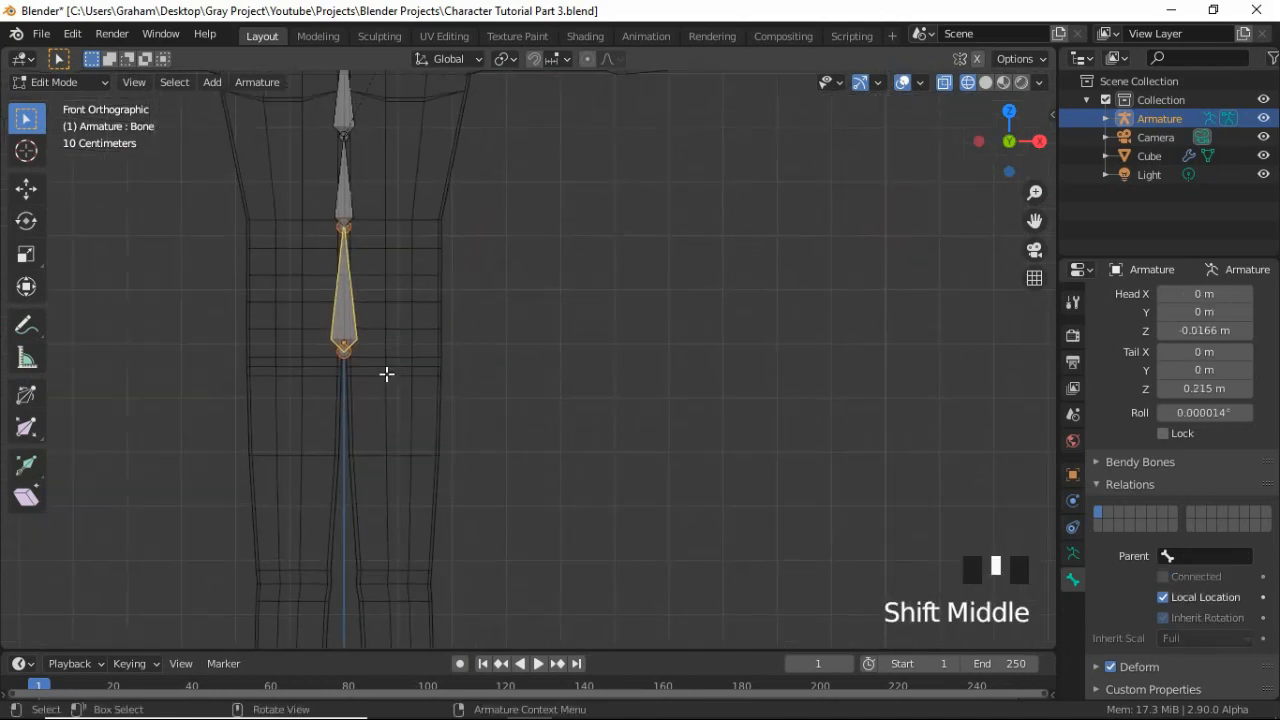
key("shift+d")
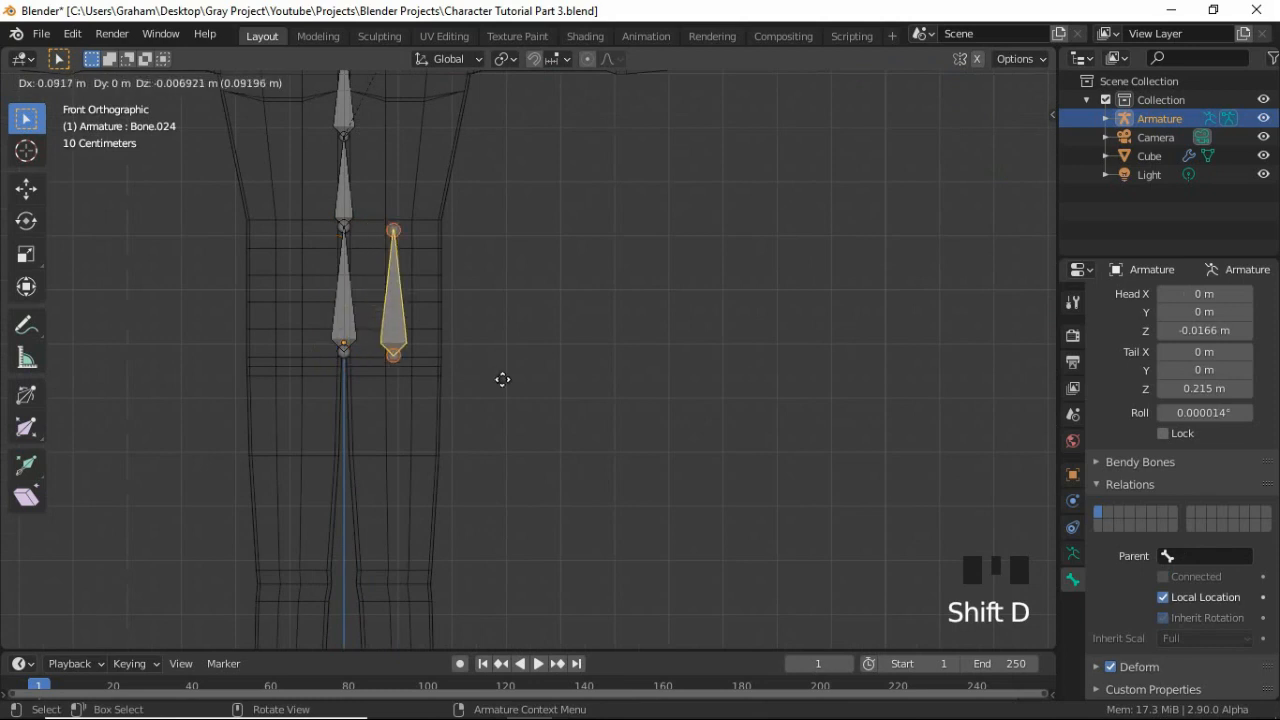
left_click(495, 360)
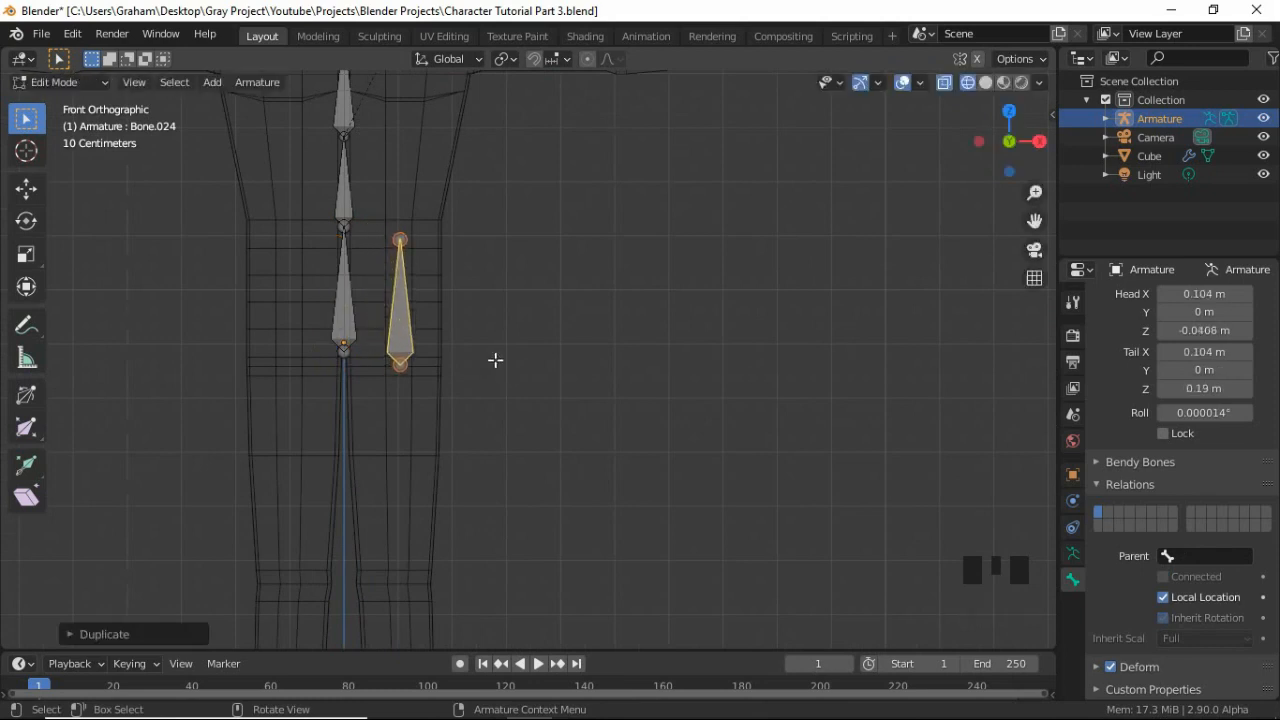
Rotate the copied hip bone 180° and move it about 0.24 m down along Z so its head sits at the hip joint
type("r")
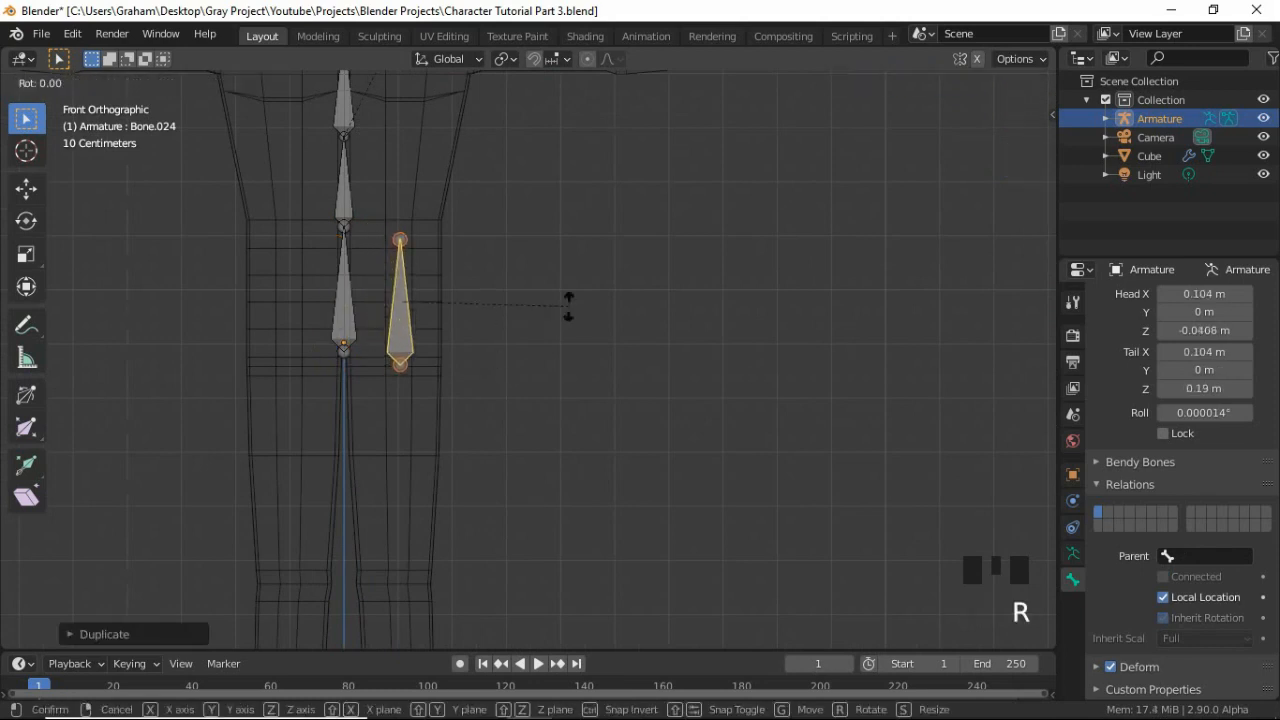
type("180")
key("Return")
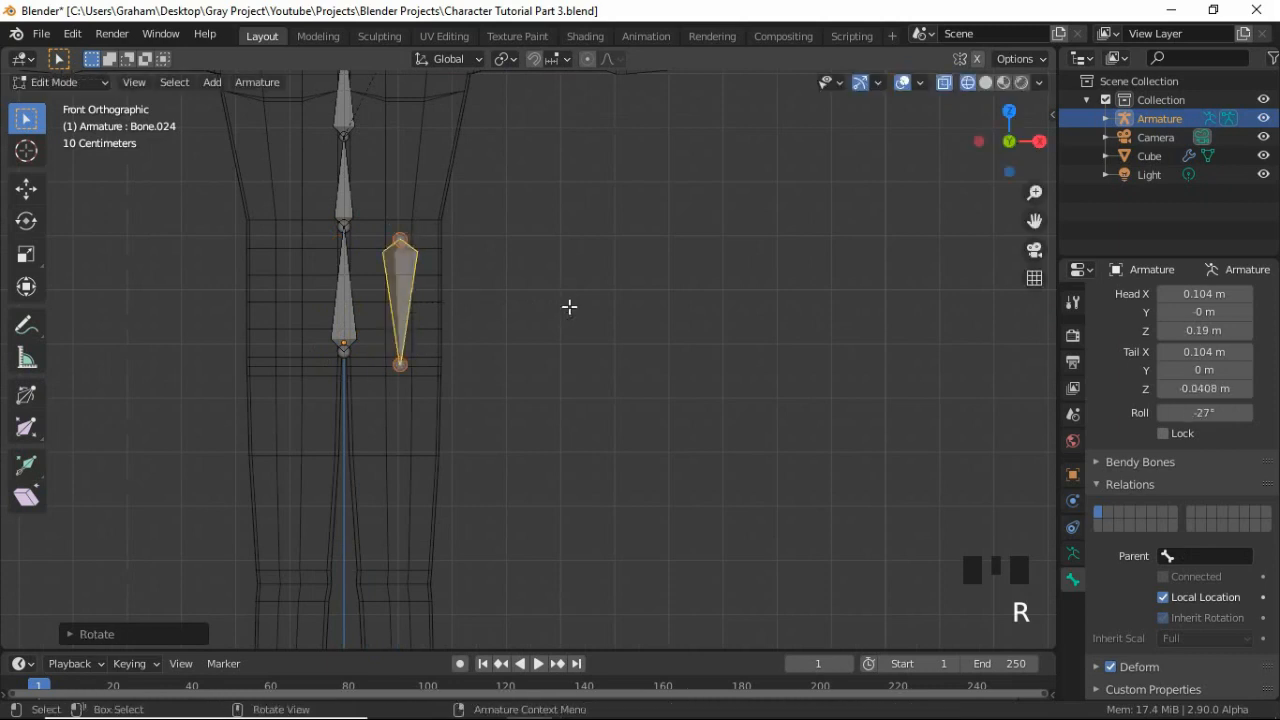
middle_click_drag(395, 380, 526, 320, "shift")
key("g")
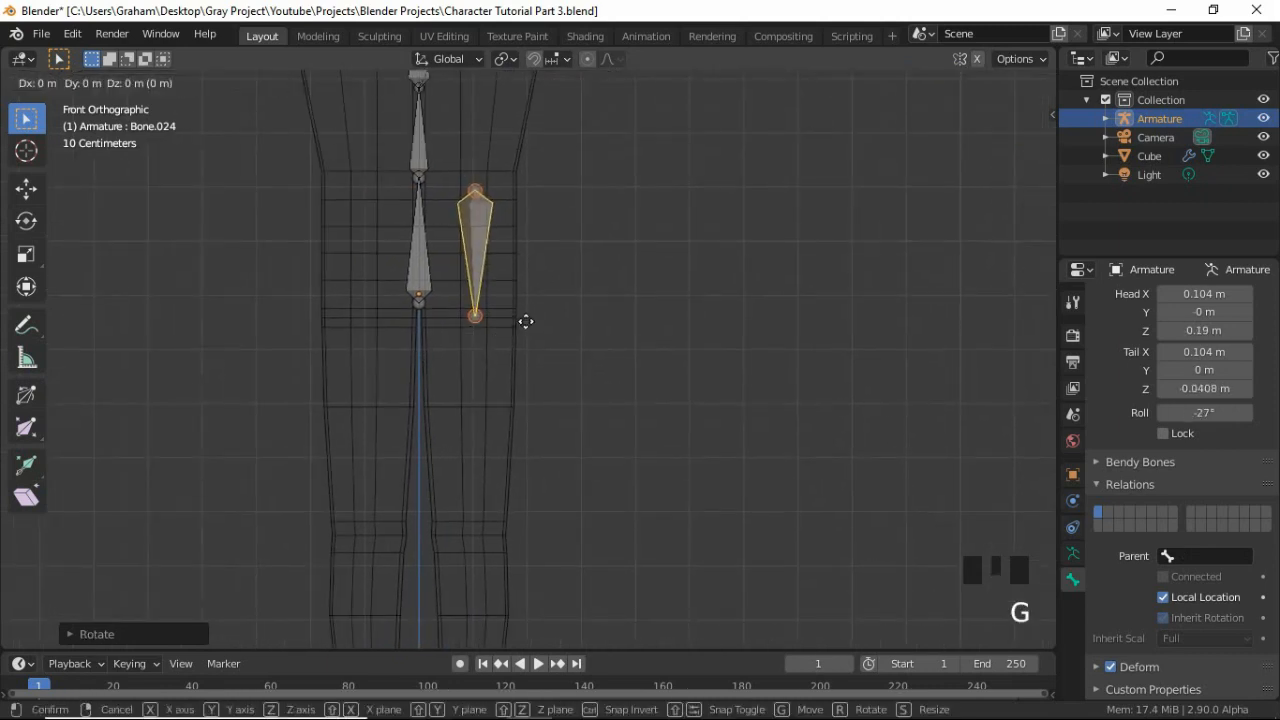
key("z")
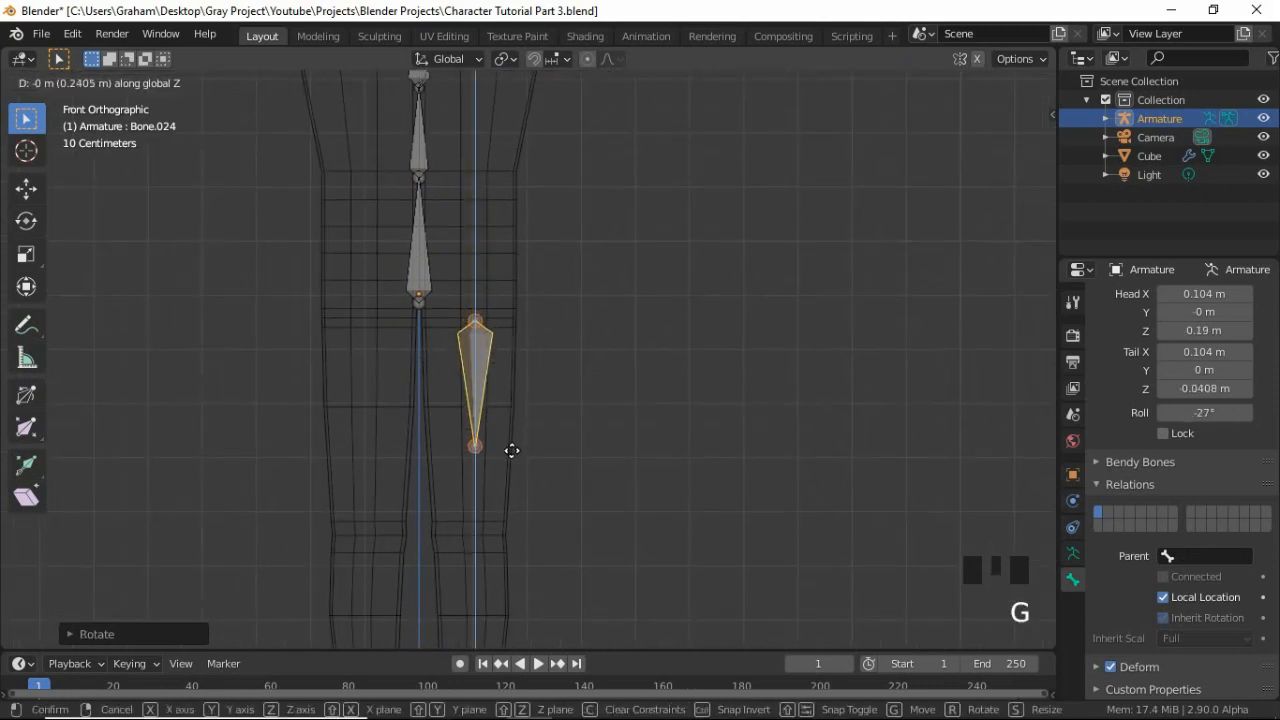
left_click(511, 452)
Move the thigh bone's lower tip down along Z to the knee, at about -0.447 m
middle_click_drag(511, 466, 494, 339, "shift")
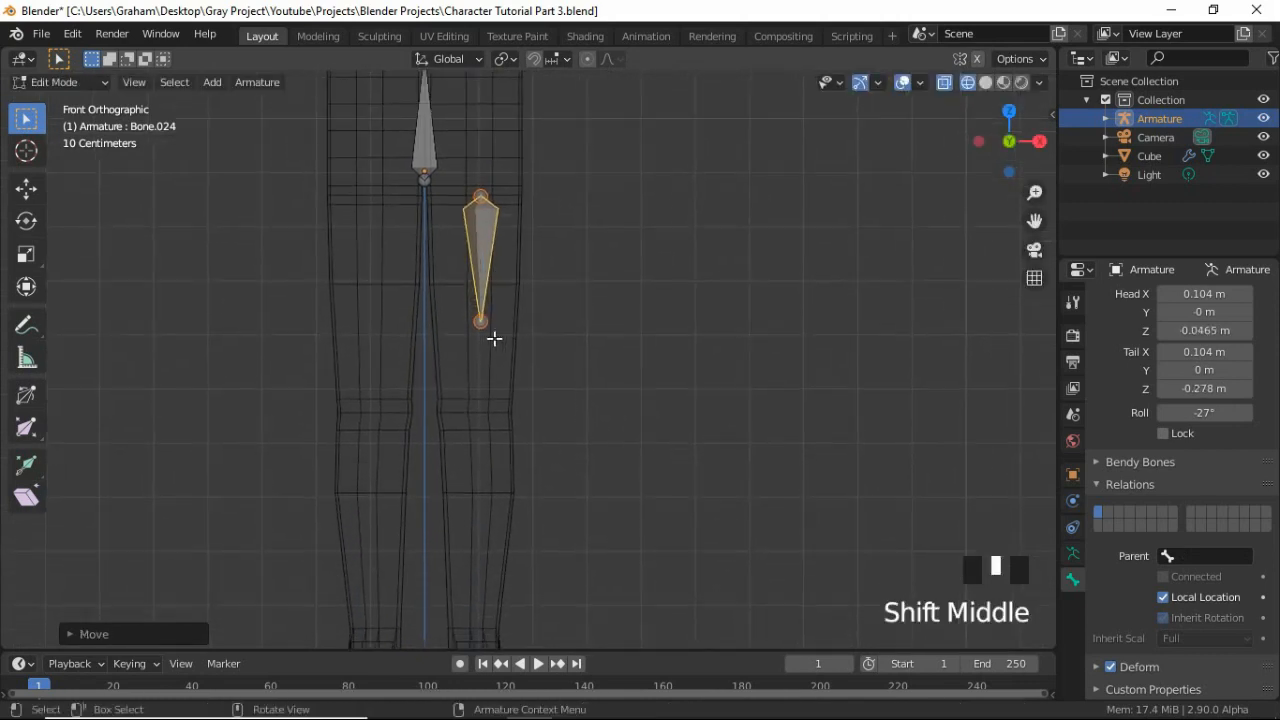
left_click(514, 346)
key("g")
key("z")
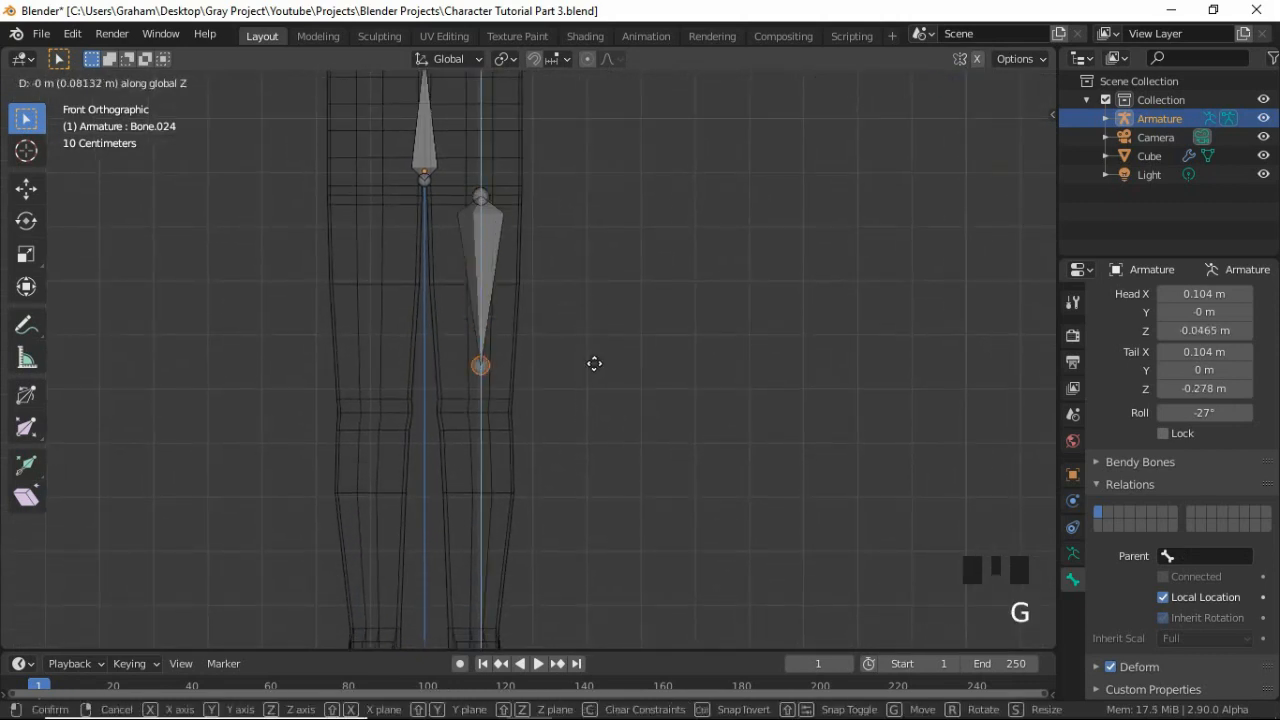
left_click(594, 390)
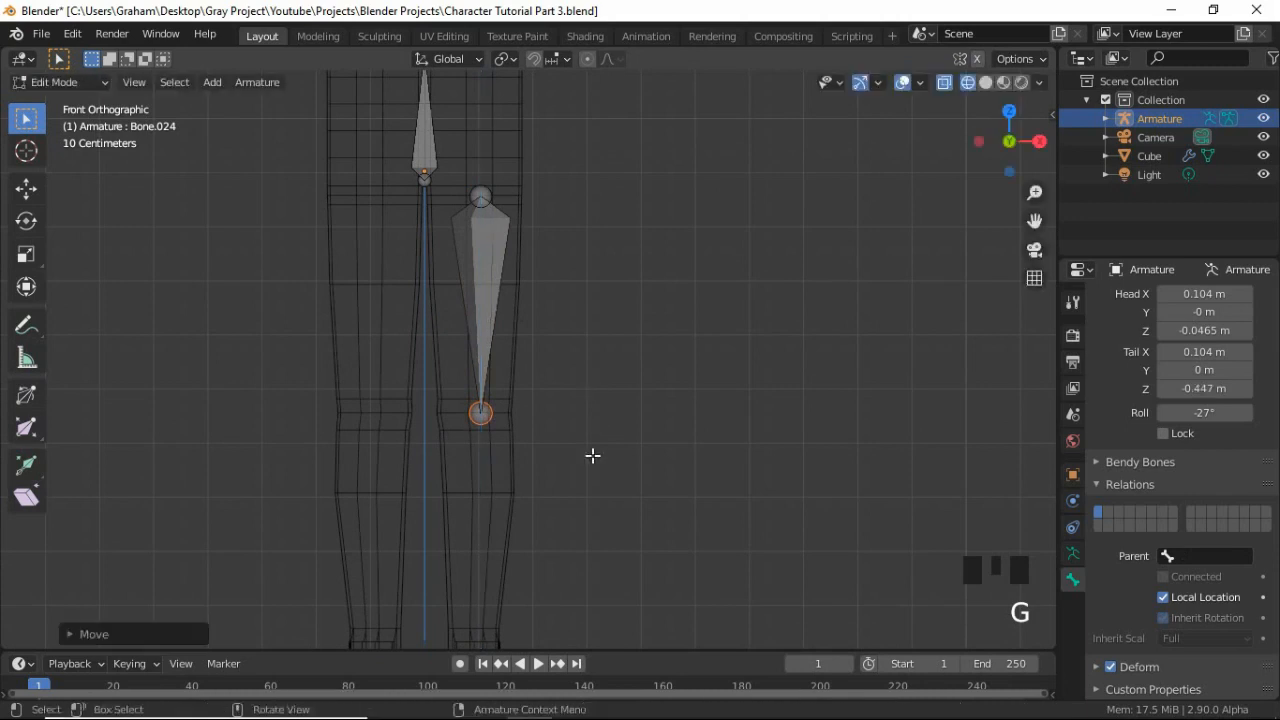
Shift the whole thigh bone along X toward the body centre to about 0.092 m, centring it in the left leg
middle_click_drag(593, 455, 571, 323, "shift")
left_click(517, 277)
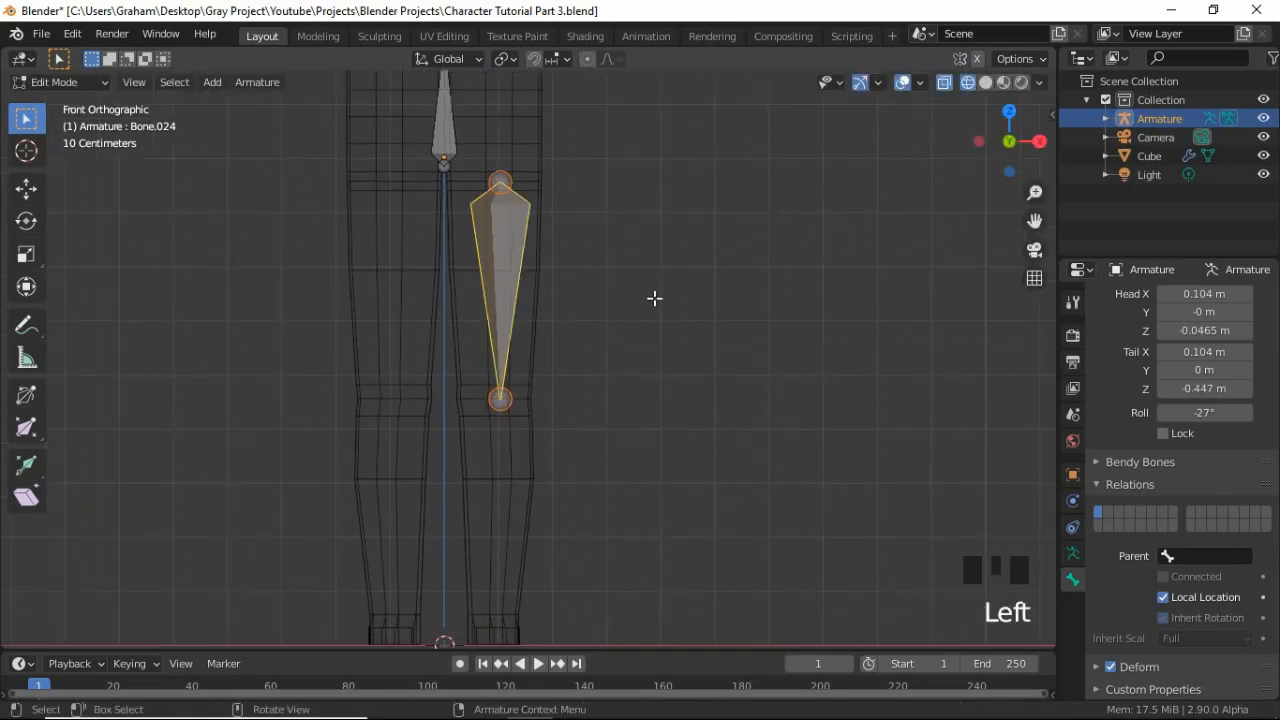
key("g")
key("x")
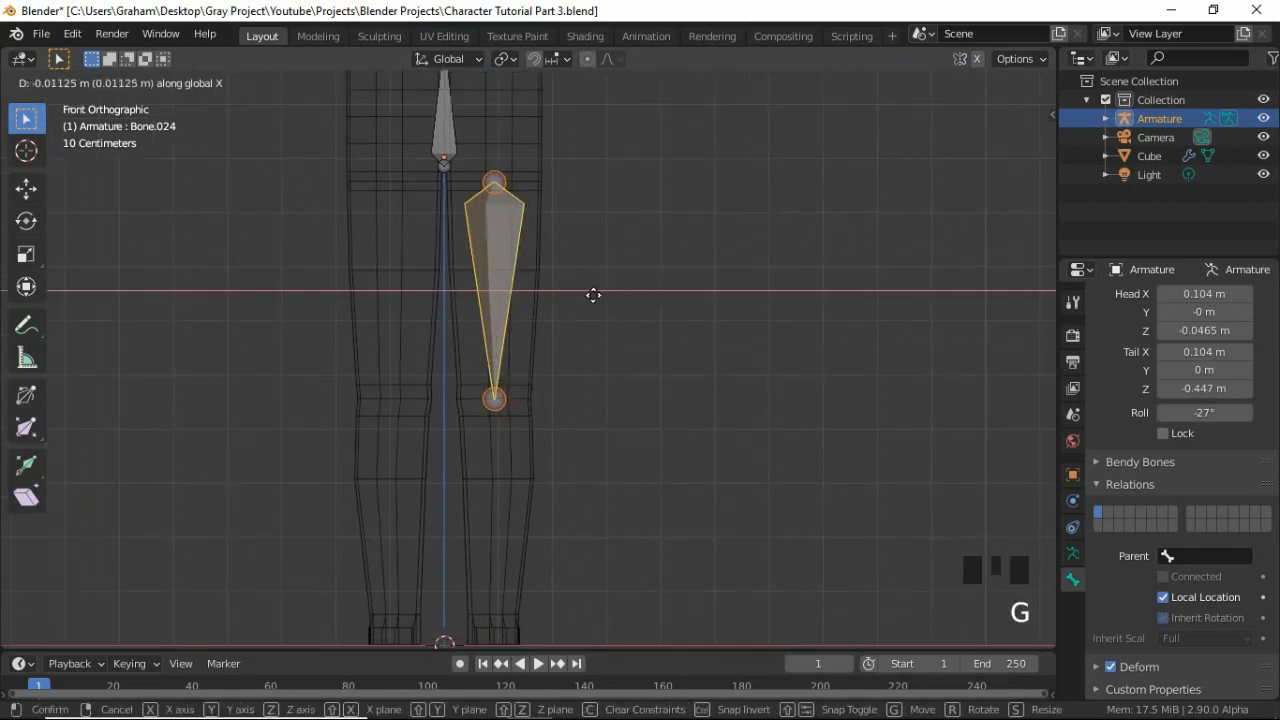
left_click(589, 293)
Extrude a shin bone about 0.40 m straight down along Z from the knee to the ankle
middle_click_drag(577, 329, 591, 305, "shift")
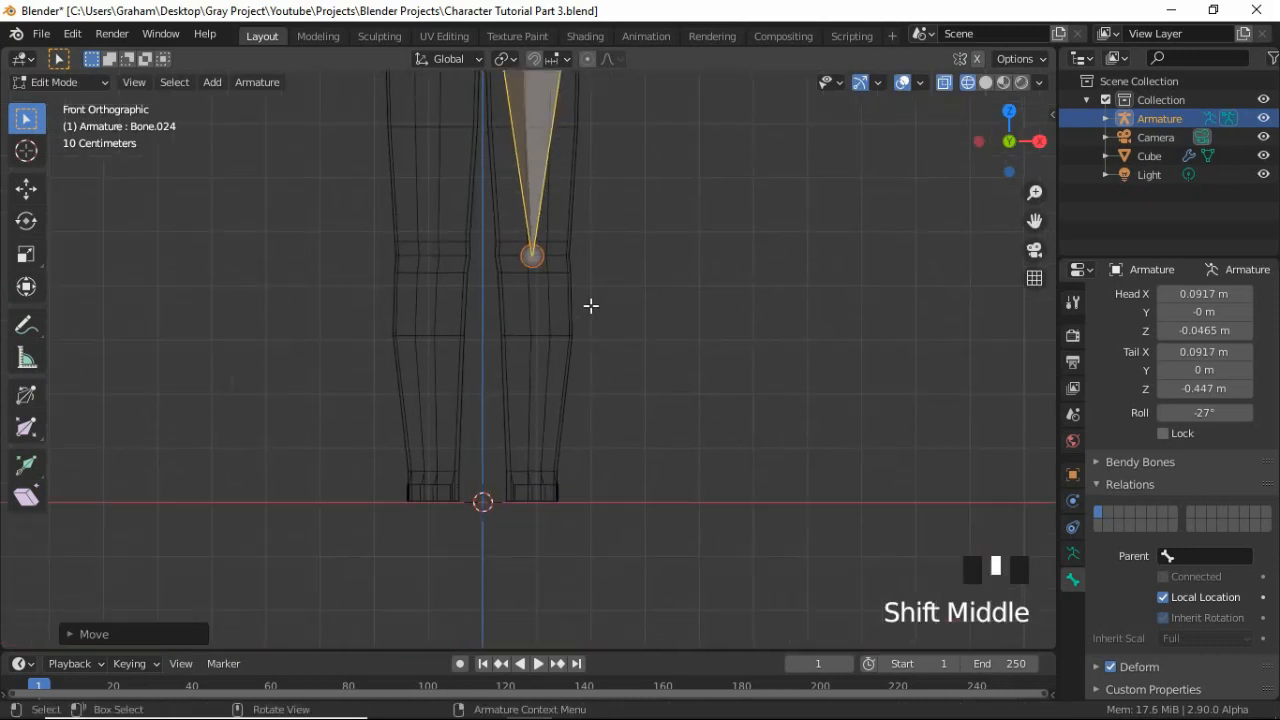
left_click(528, 262)
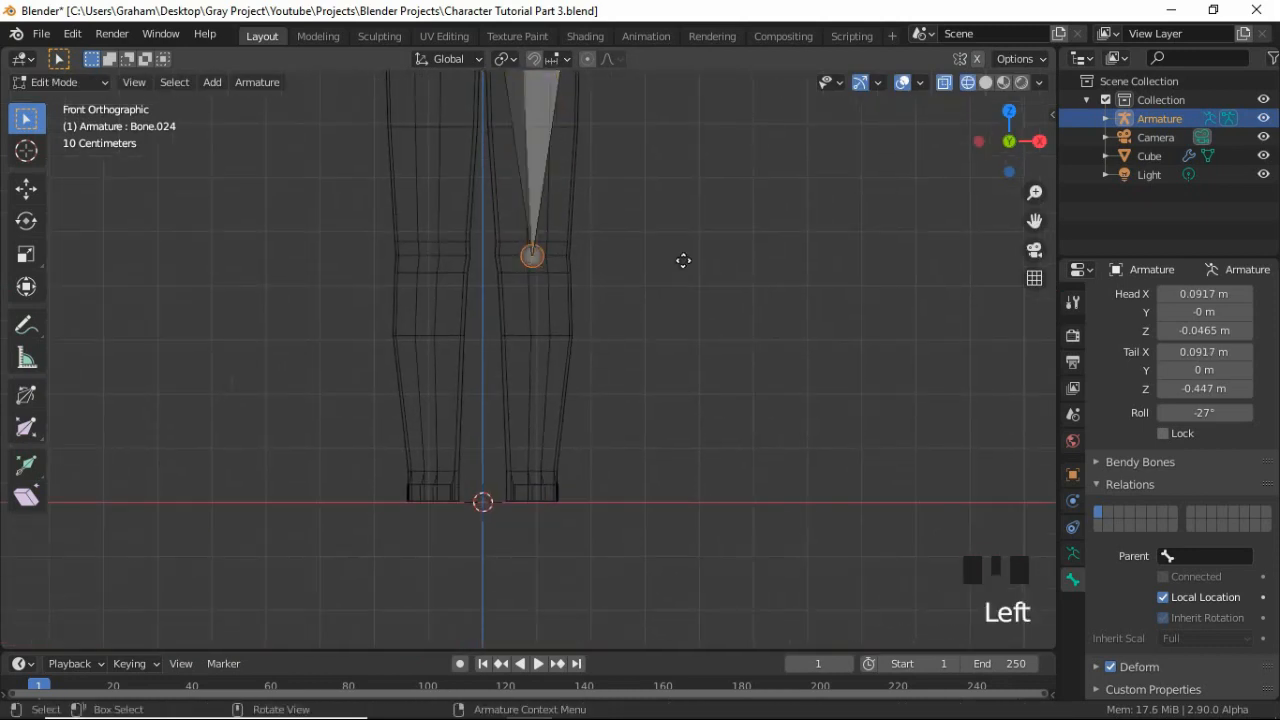
key("e")
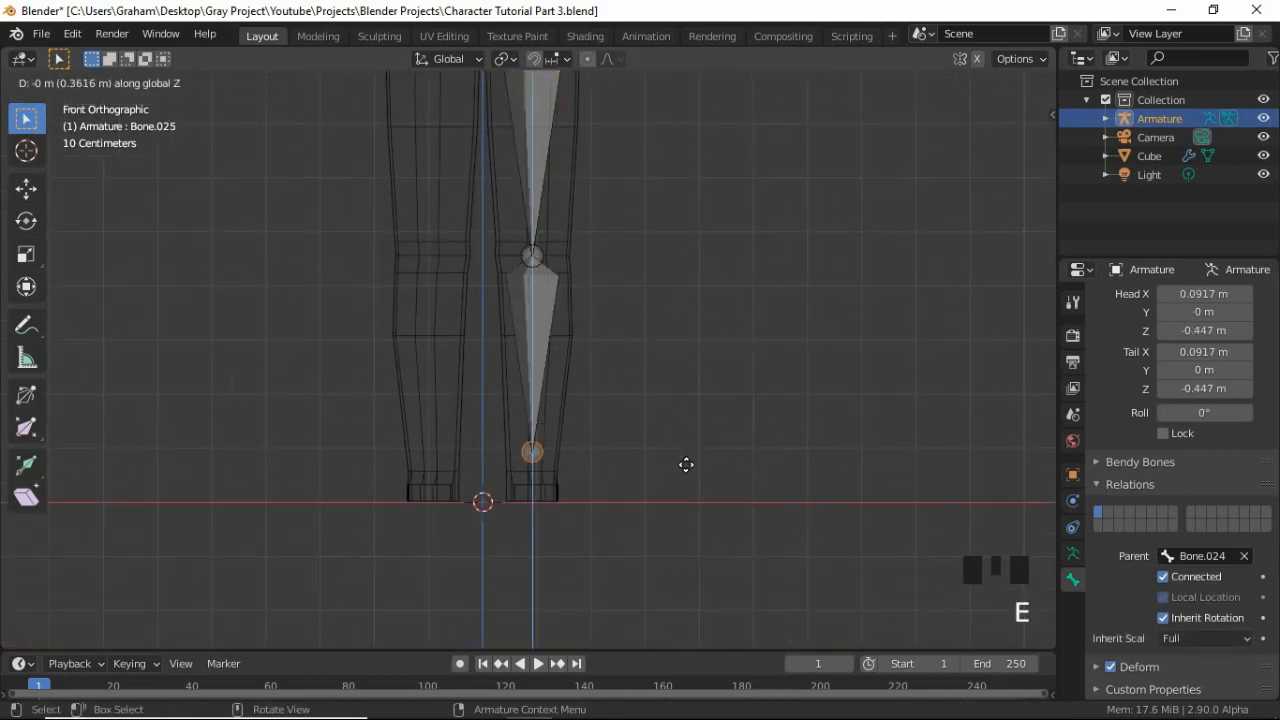
left_click(687, 479)
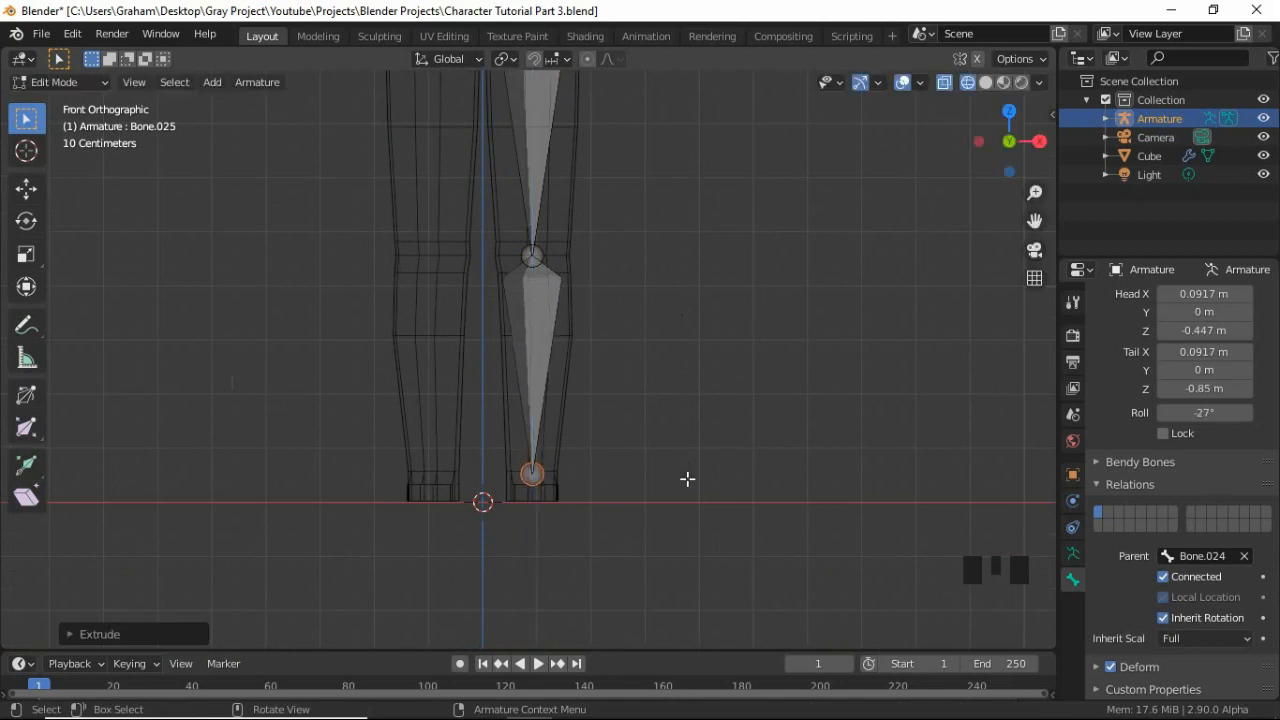
In right view, extrude a foot bone about 0.10 m from ankle to ball, plus a toe bone about 0.054 m along Y
key("KP_3")
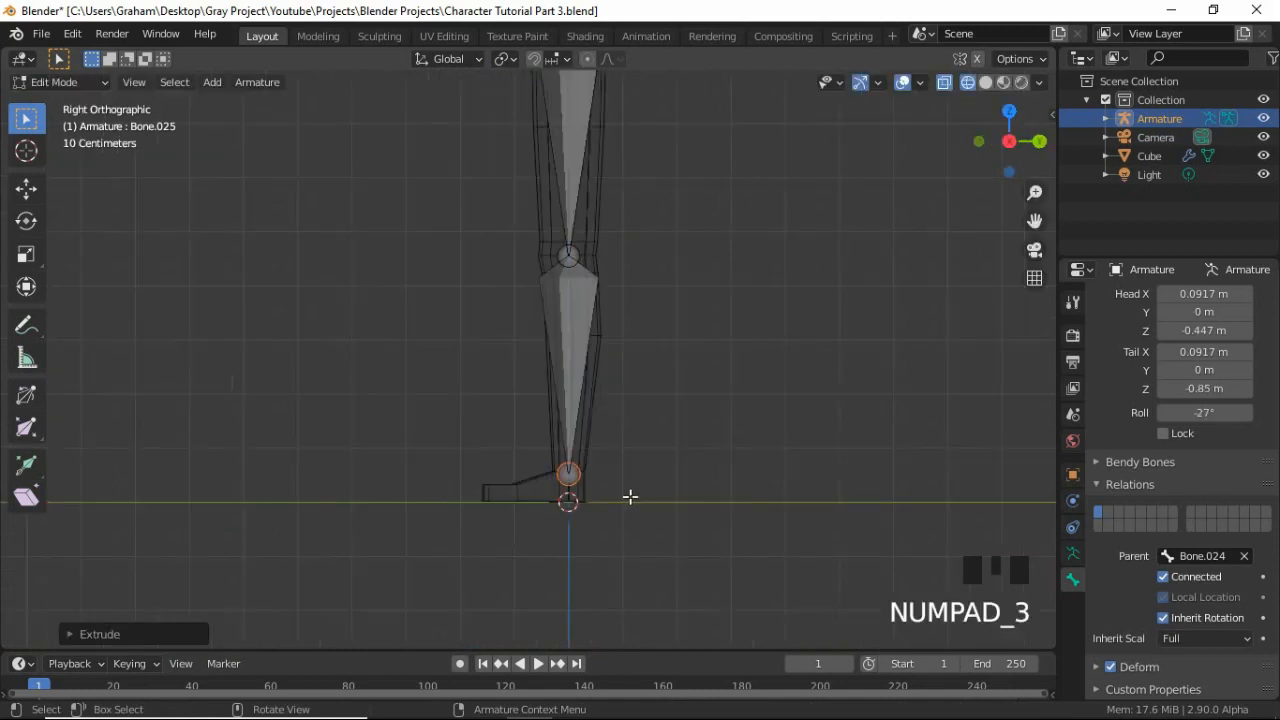
middle_click_drag(631, 497, 687, 452, "shift")
key("e")
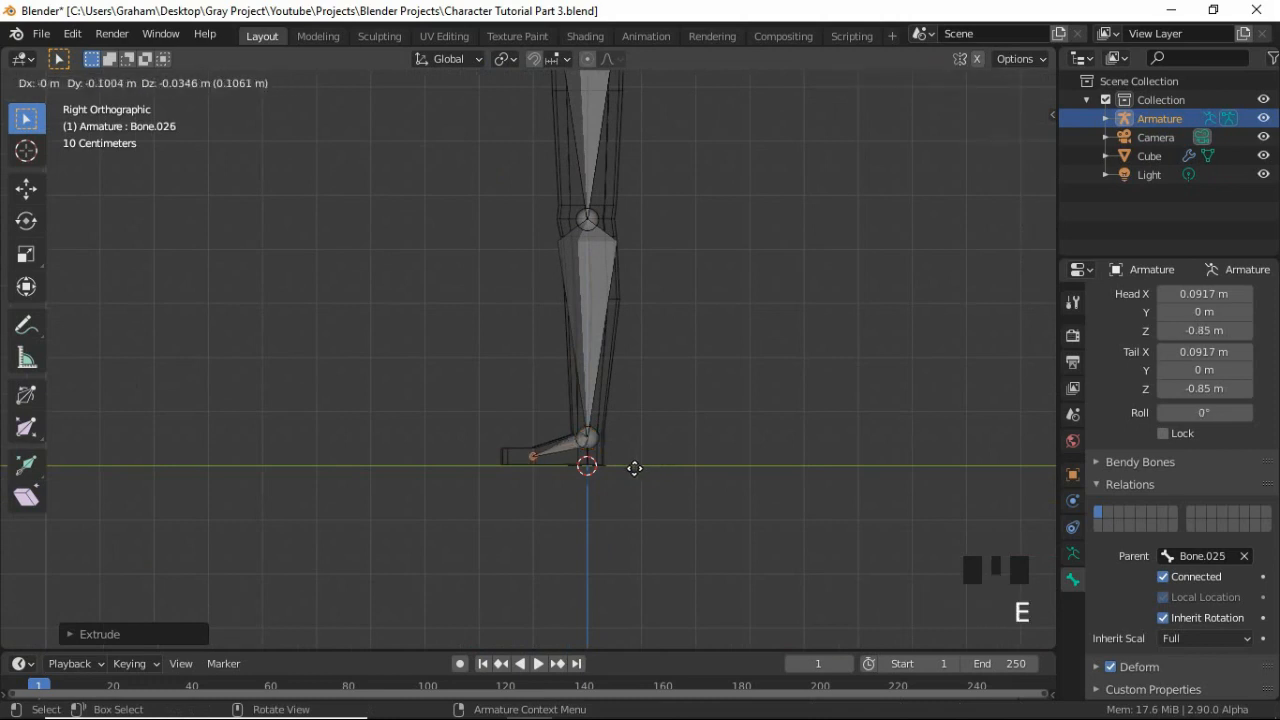
left_click(662, 456)
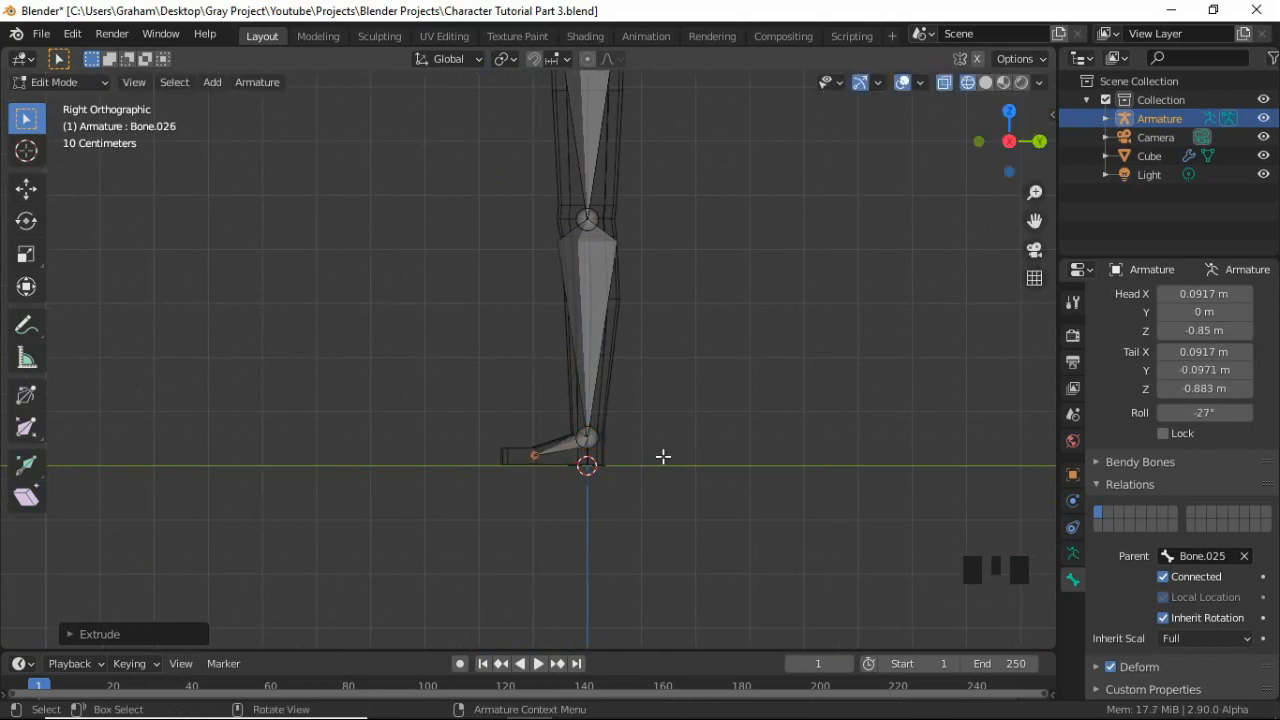
key("e")
middle_click(662, 455)
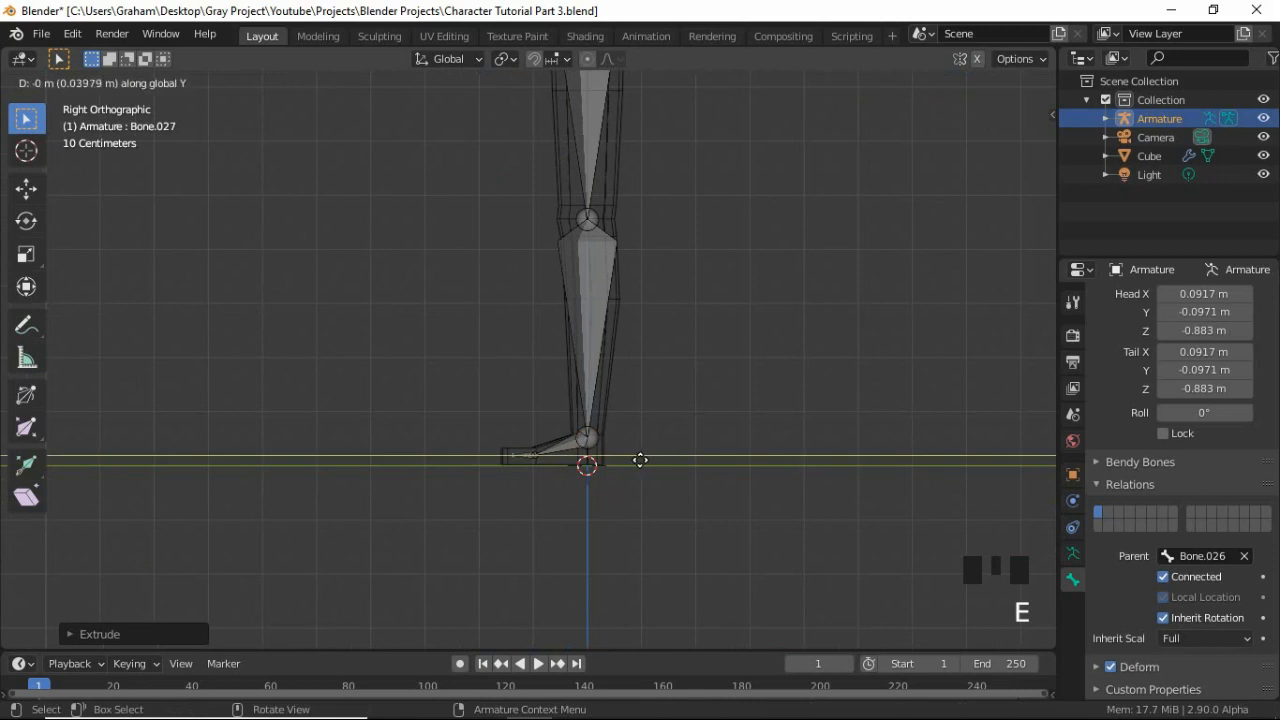
left_click(630, 460)
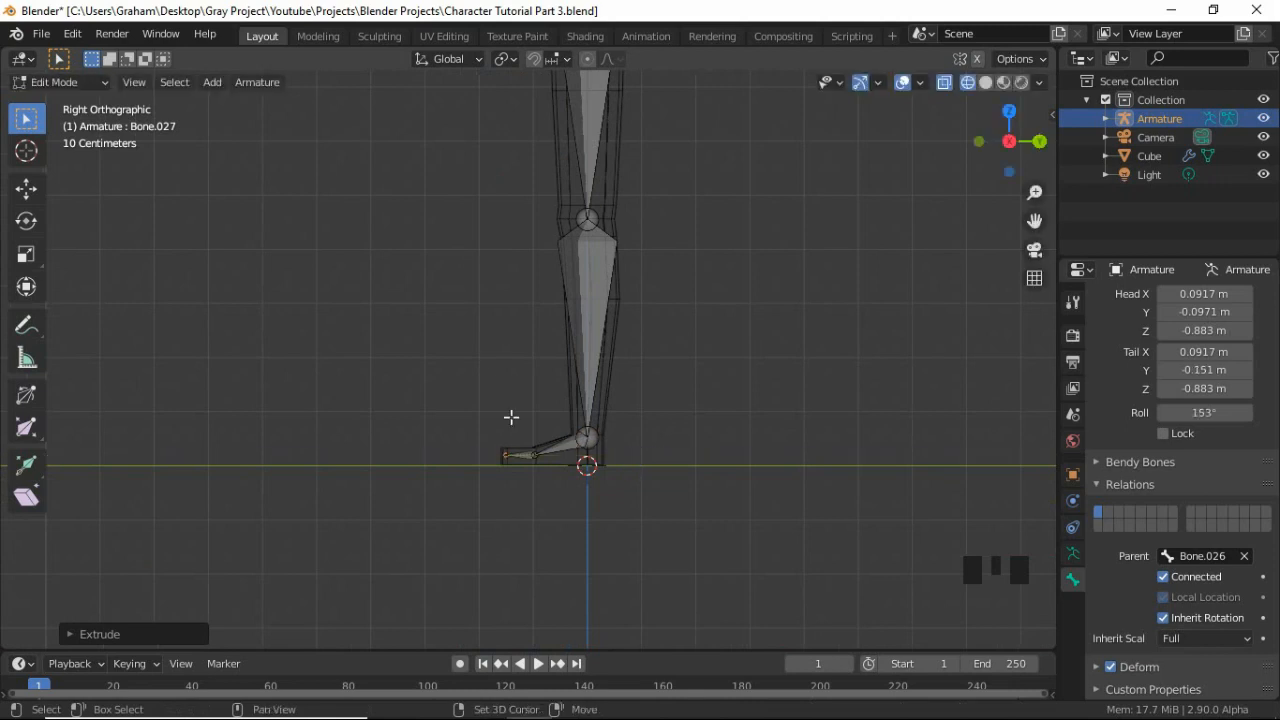
Set the left thigh bone's roll to 0°
scroll(455, 155, "down", 2)
middle_click_drag(457, 157, 523, 237, "shift")
key("KP_1")
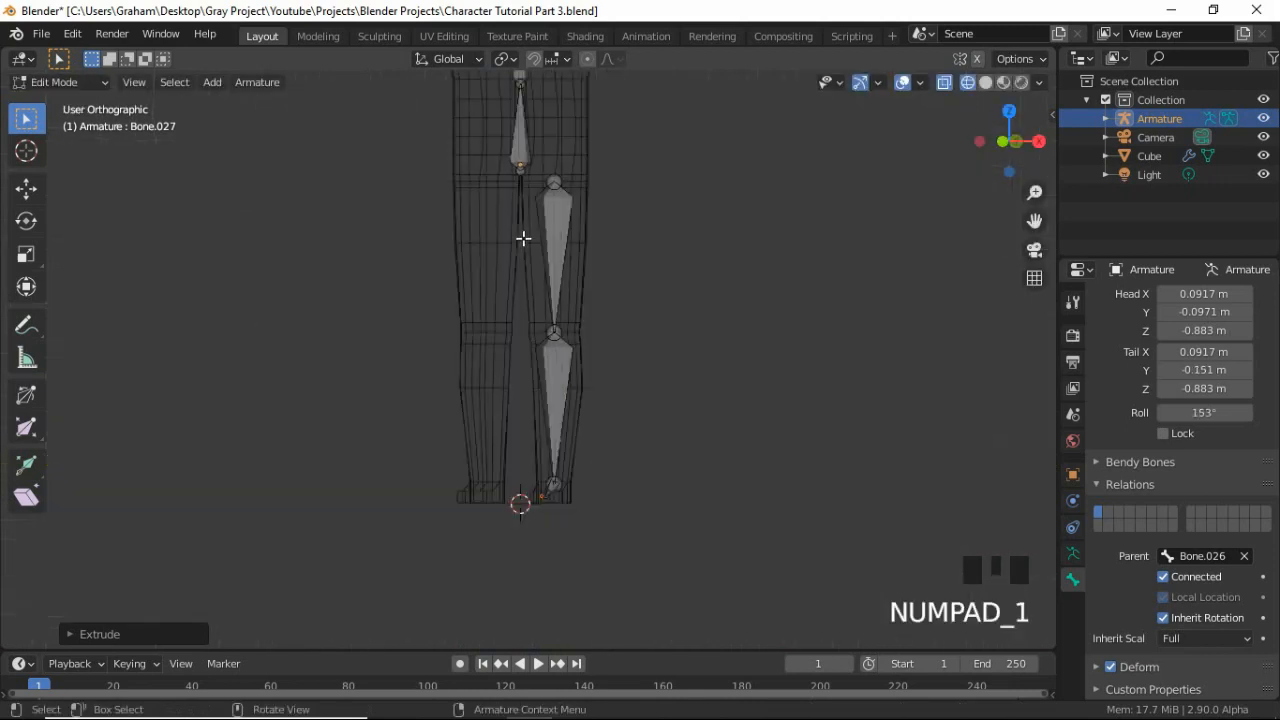
scroll(558, 301, "up", 2)
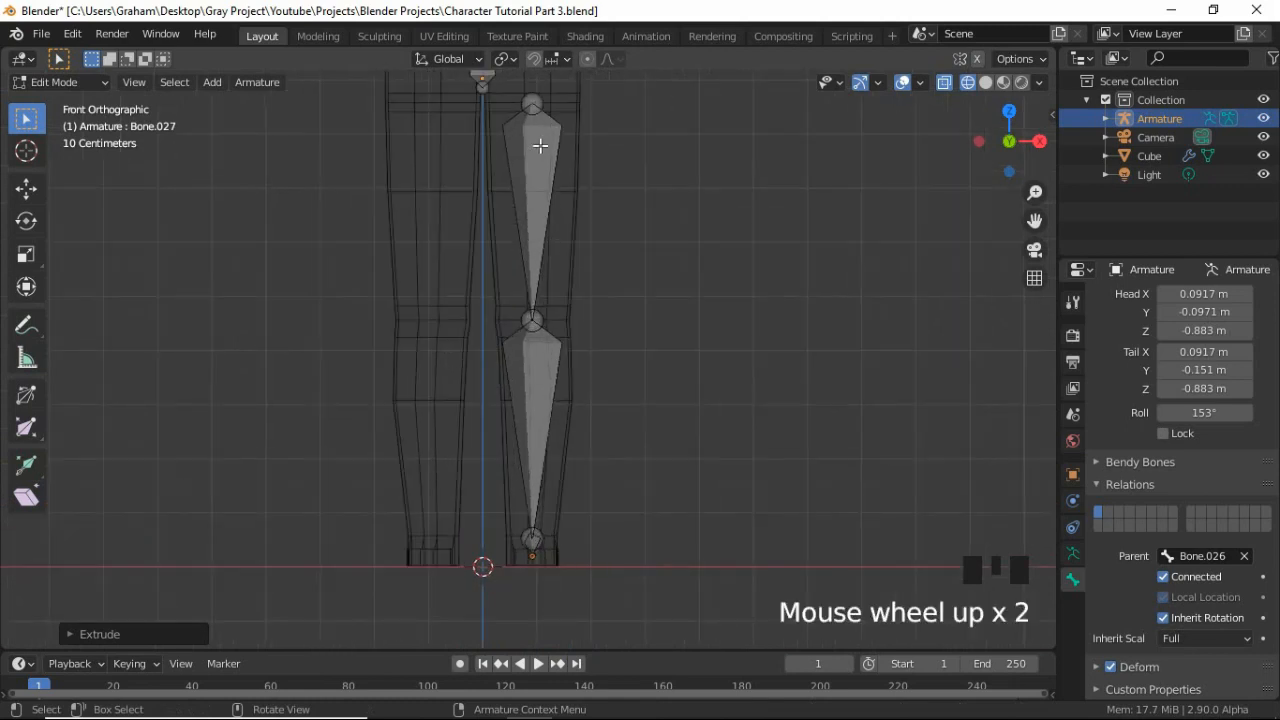
middle_click_drag(492, 238, 575, 271)
scroll(543, 220, "down", 2)
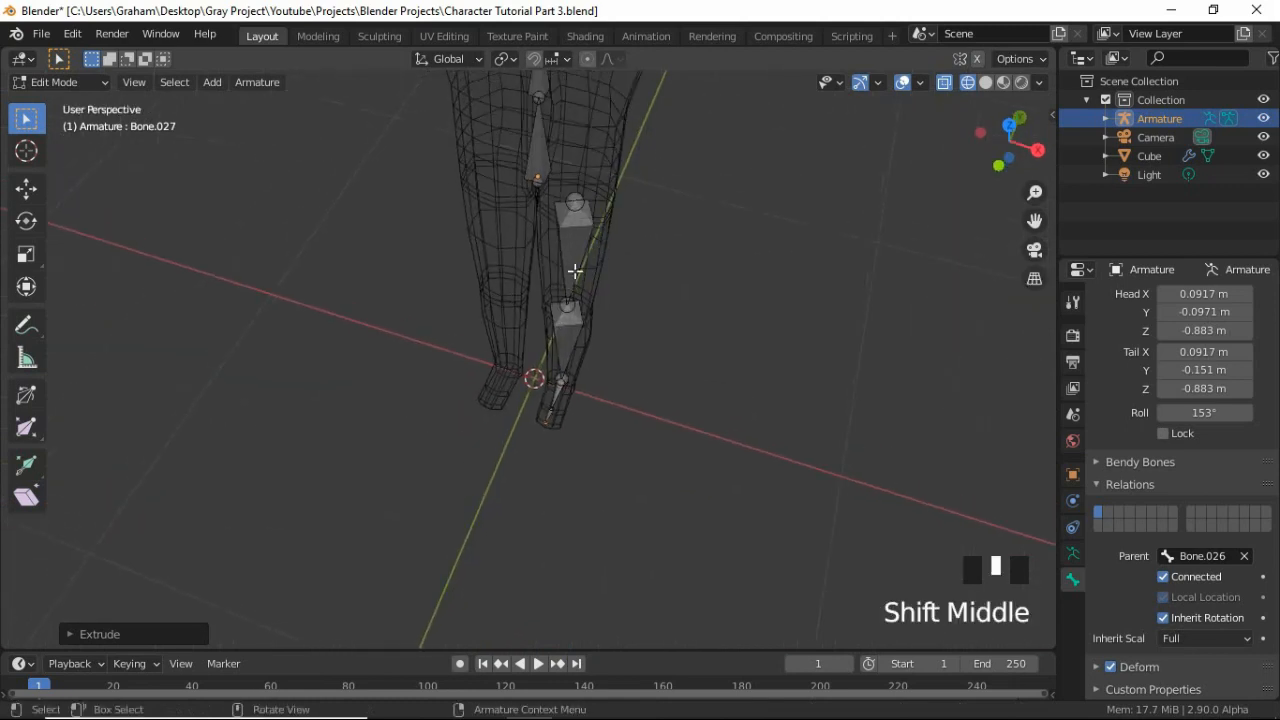
left_click(580, 231)
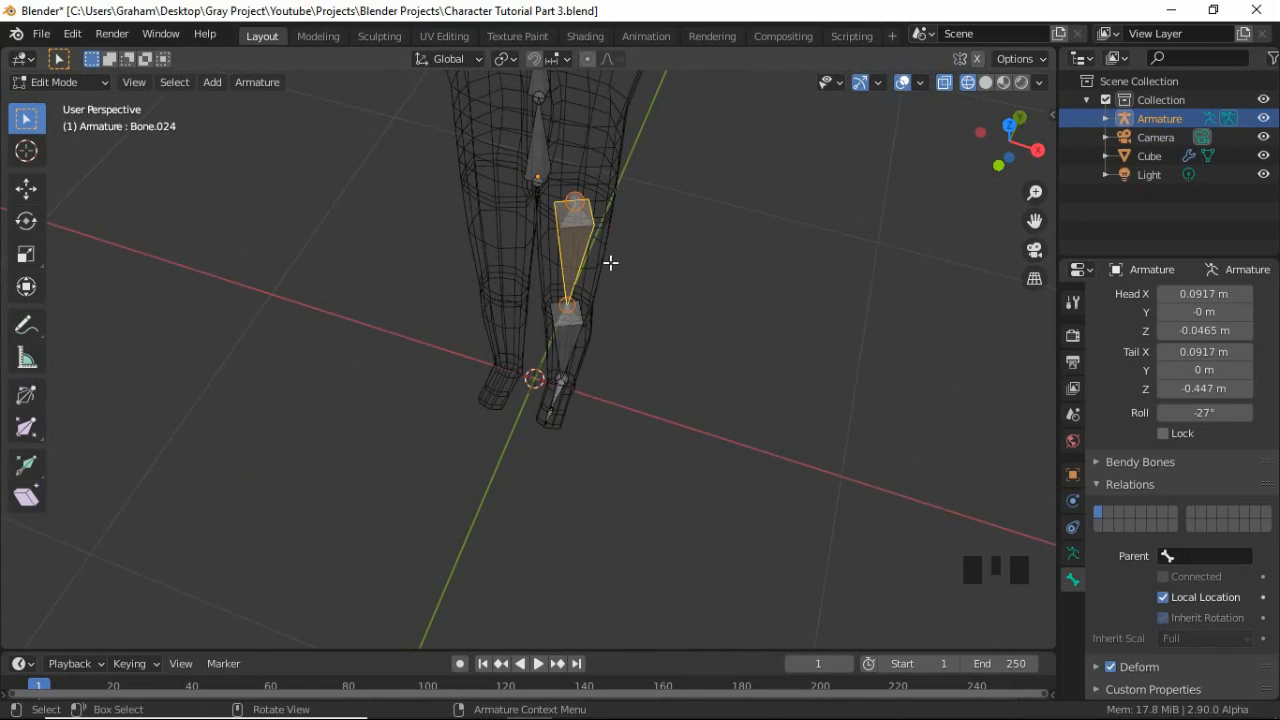
key("n")
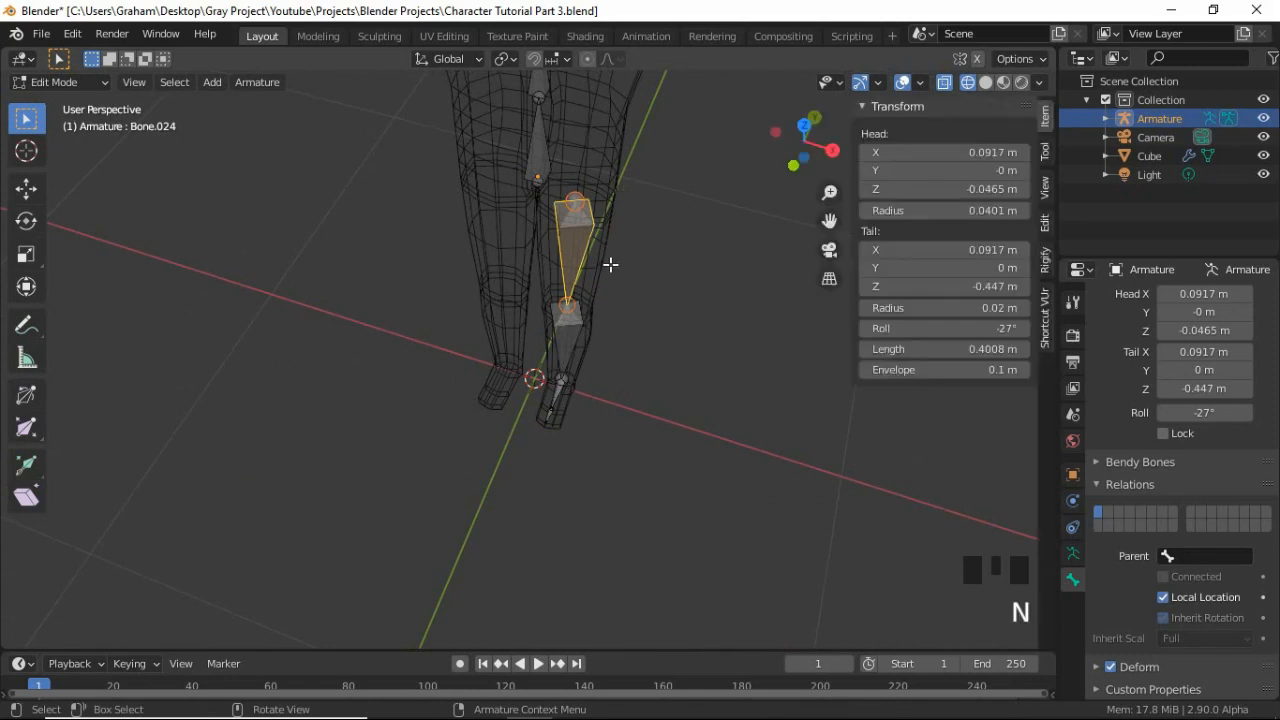
left_click(943, 329)
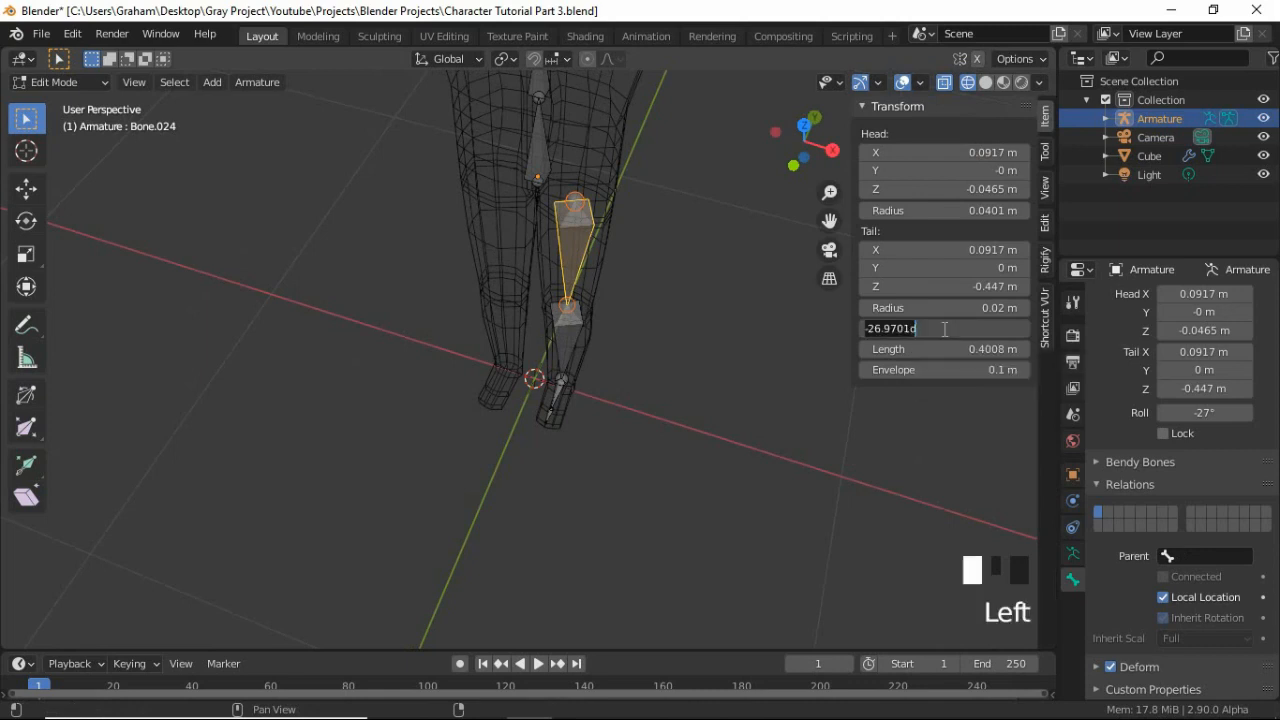
type("0")
key("Return")
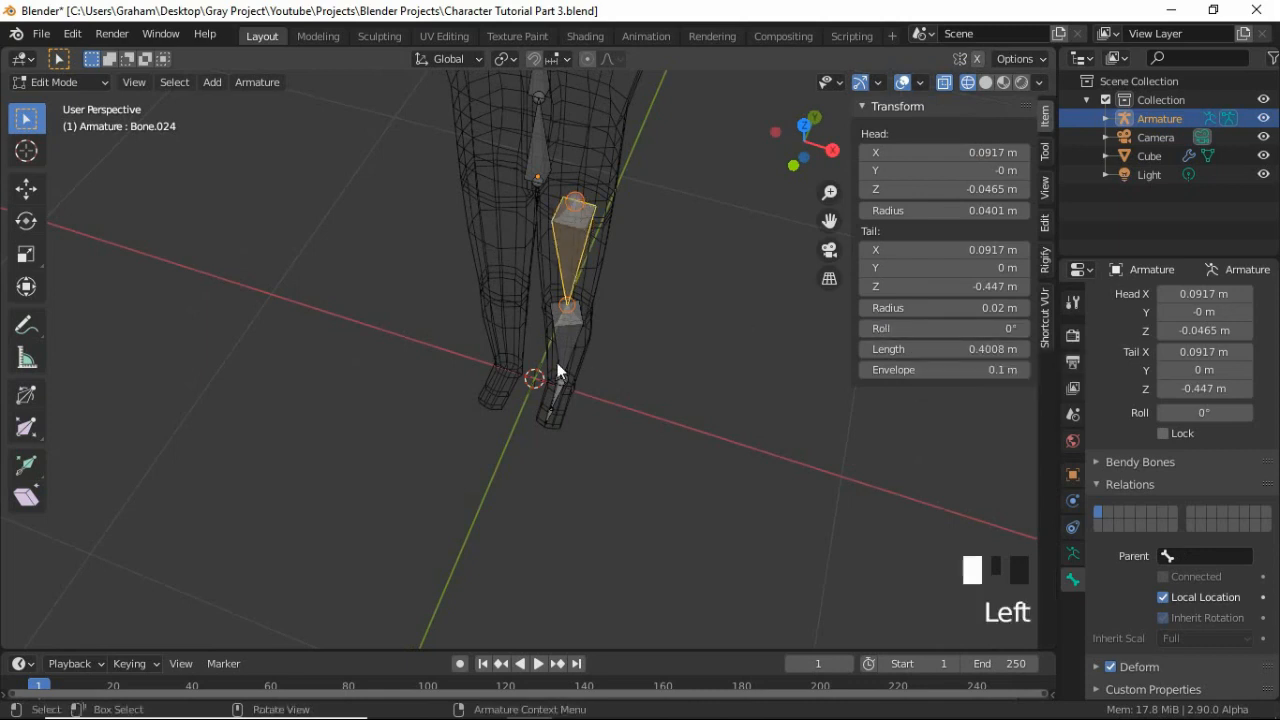
Set the left shin bone's roll to 0°
middle_click_drag(557, 365, 555, 242)
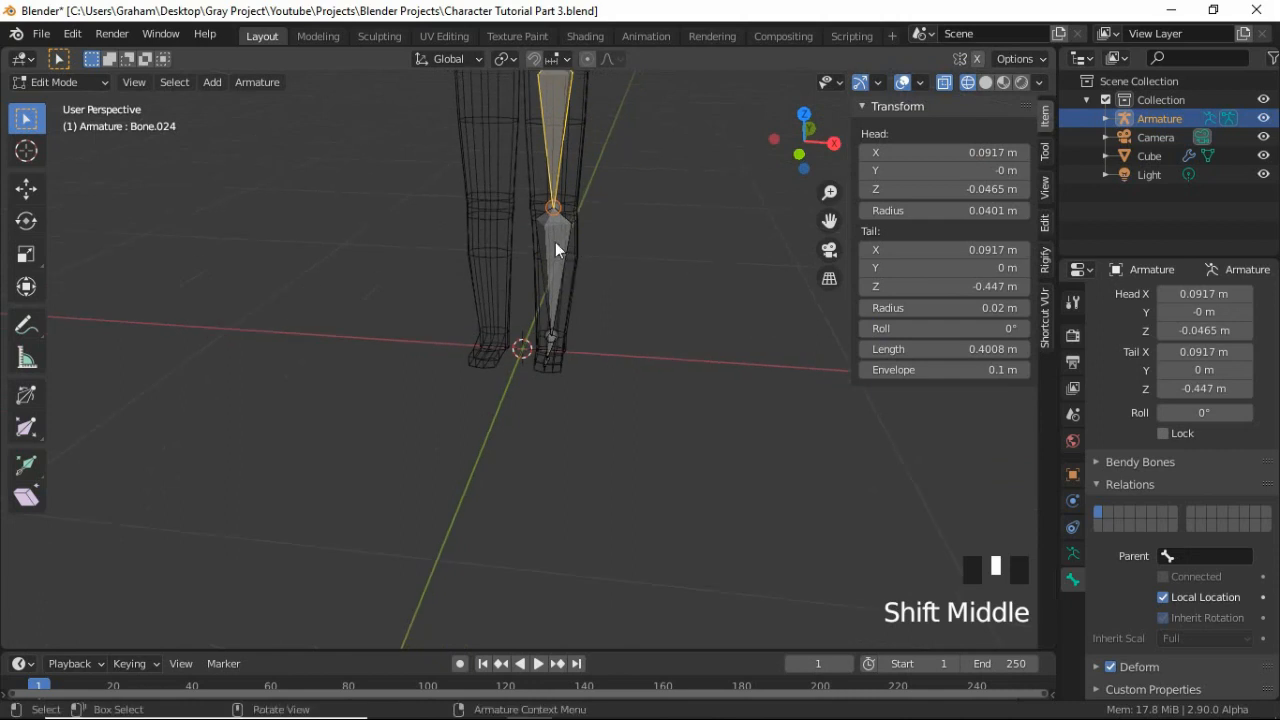
left_click(555, 245)
double_click(943, 328)
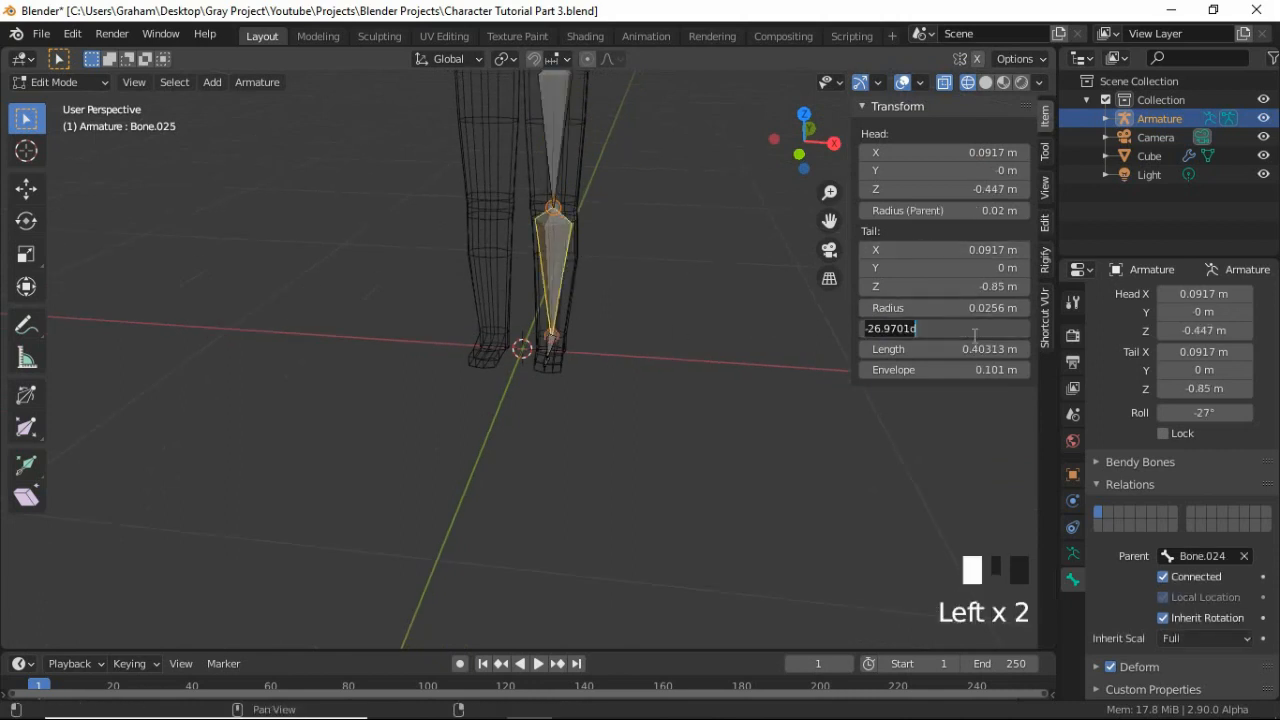
type("0")
key("Return")
Set the roll of the left foot bone and of the toe bone to 0°
middle_click_drag(501, 344, 587, 408)
scroll(657, 400, "up", 3)
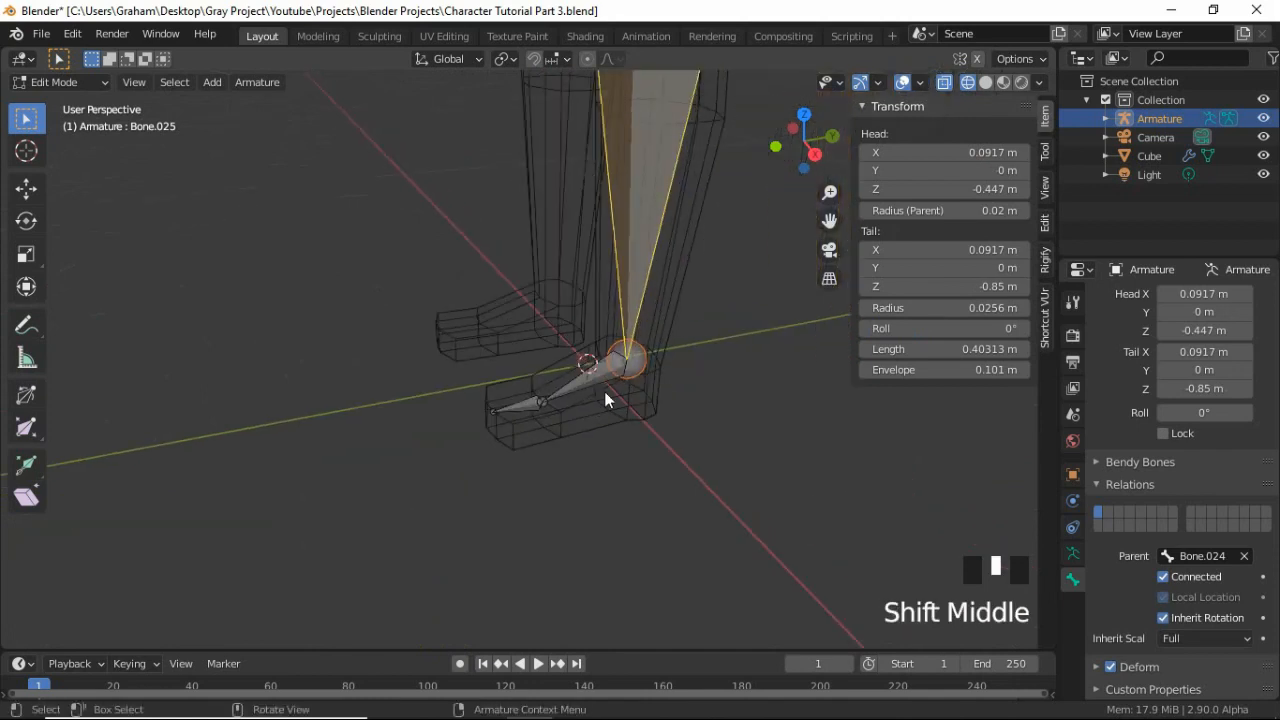
left_click(605, 398)
key("Return")
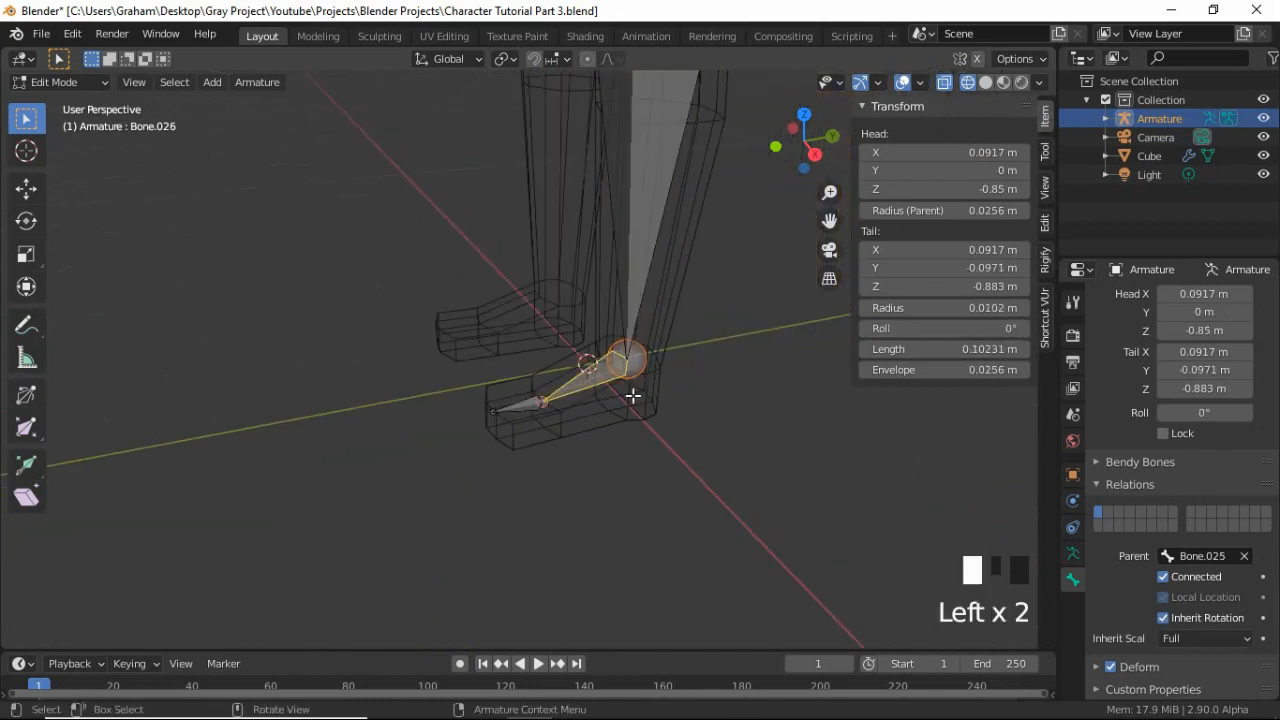
left_click(540, 404)
left_click(938, 328)
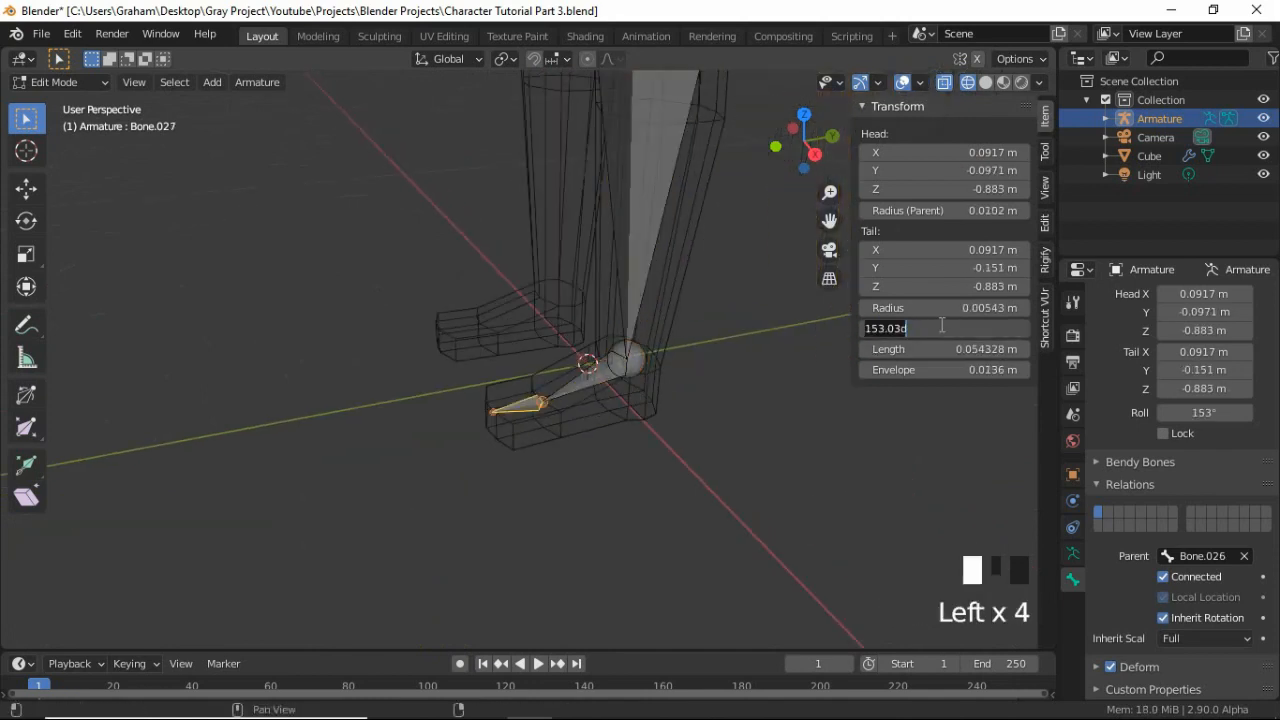
type("0")
key("Return")
Examine the placement of the spine, arm and left leg bones in front view and hide the transform values
scroll(463, 329, "down", 2)
middle_click_drag(463, 329, 574, 323, "shift")
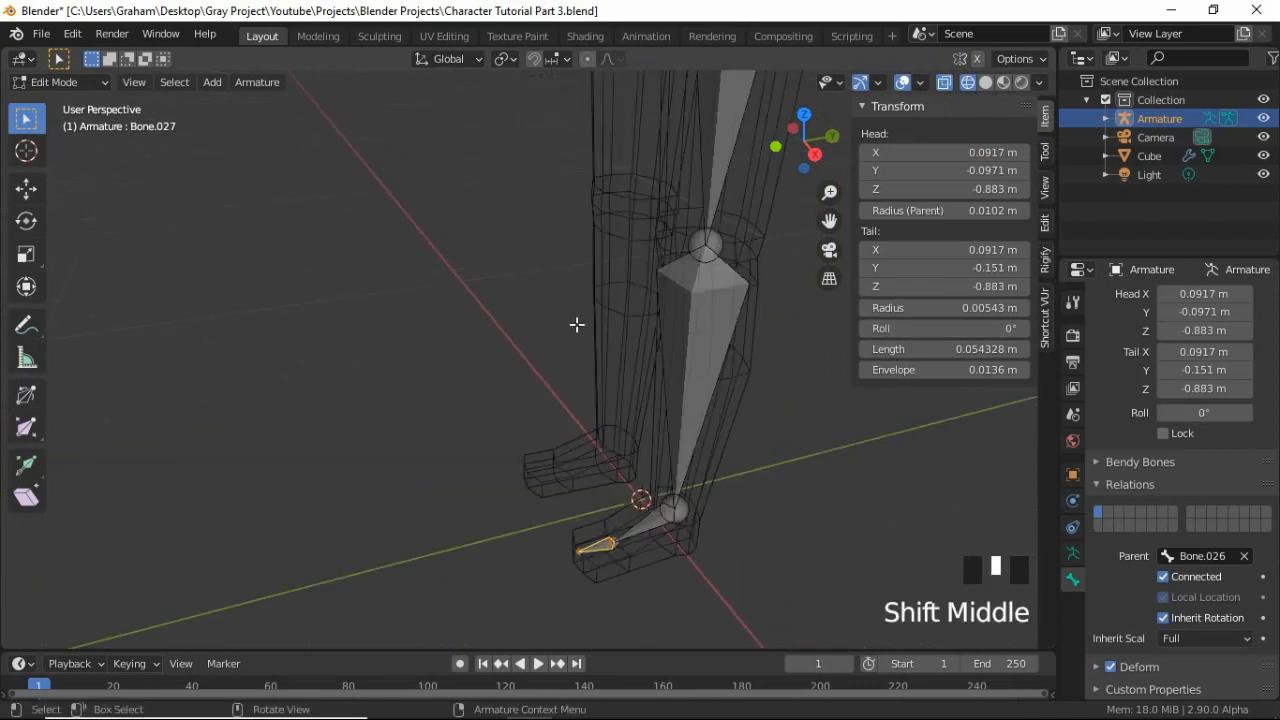
scroll(590, 280, "down", 2)
mouse_move(590, 280)
middle_mouse_down()
mouse_move(586, 360)
mouse_move(609, 294)
middle_mouse_up()
middle_click_drag(618, 228, 505, 333, "shift")
scroll(491, 354, "up", 2)
key("KP_1")
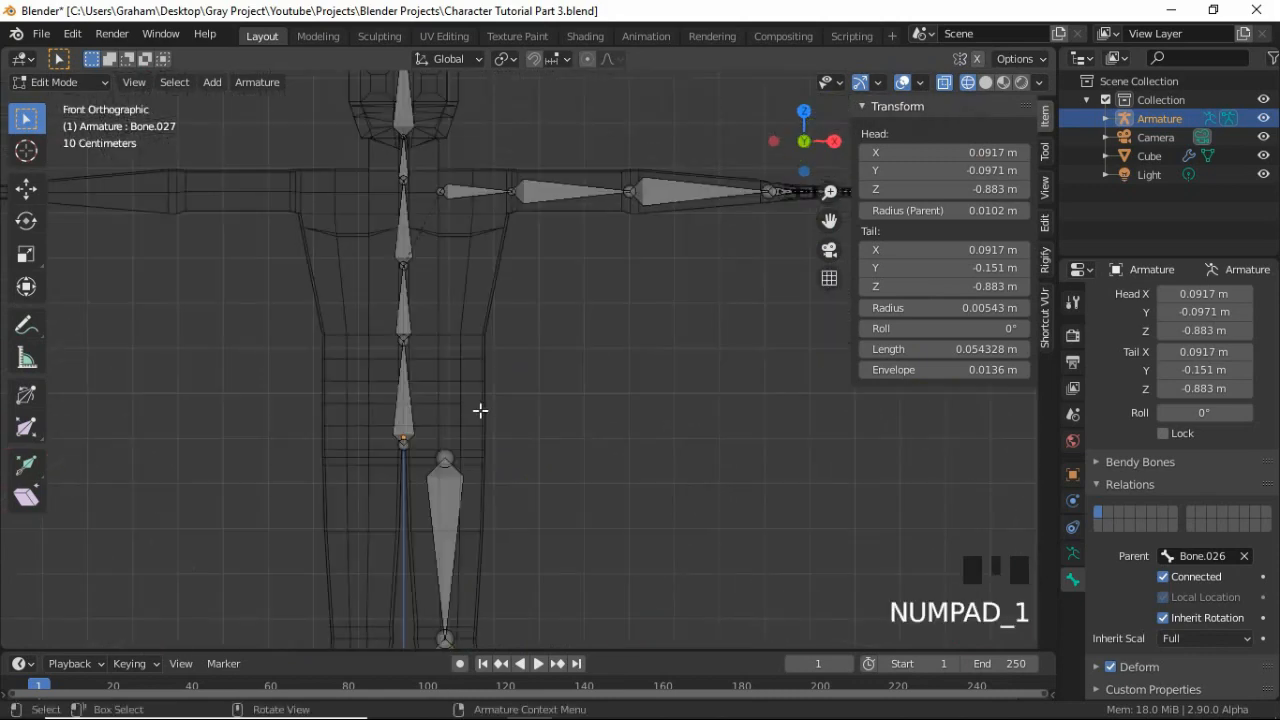
middle_click_drag(482, 505, 493, 316, "shift")
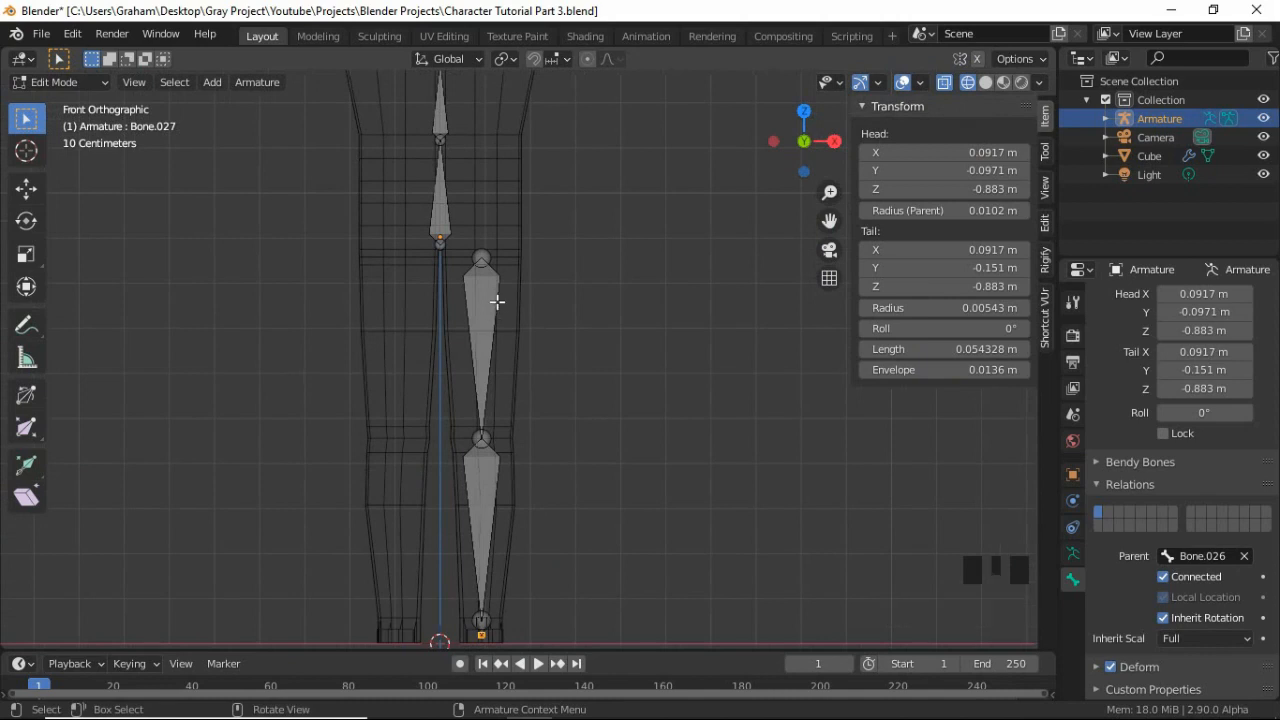
middle_click_drag(524, 402, 514, 314, "shift")
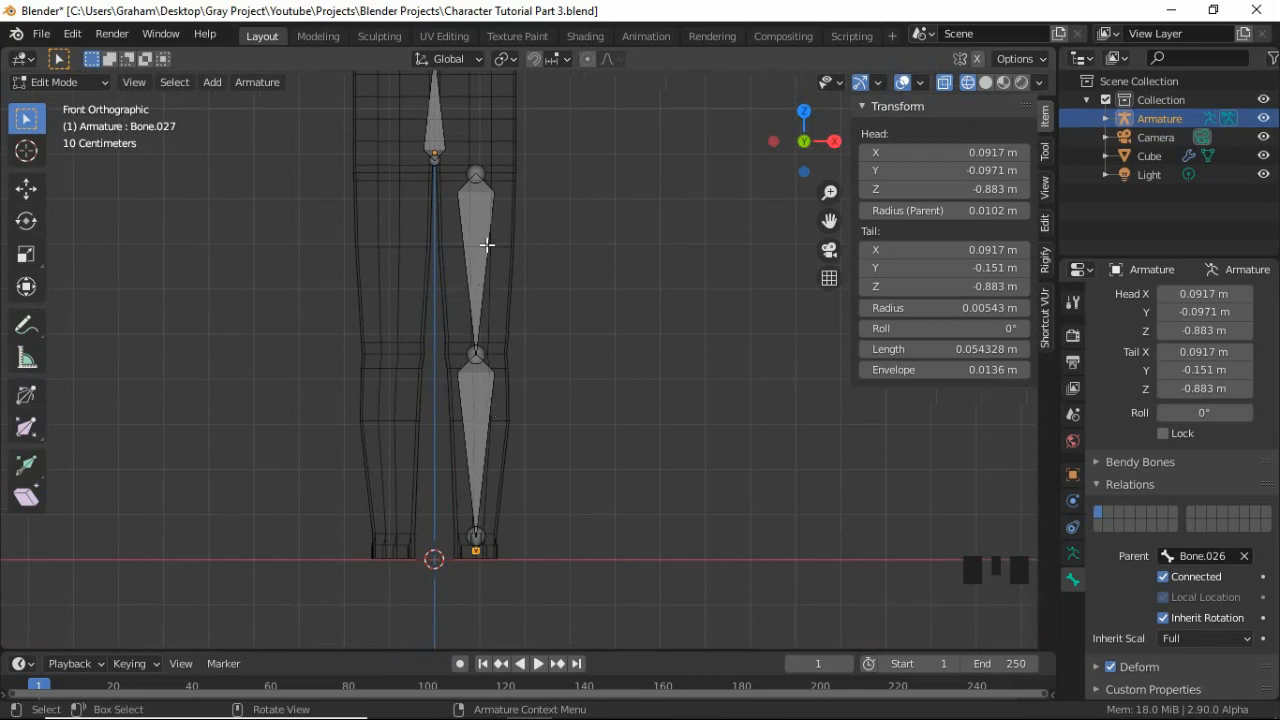
key("n")
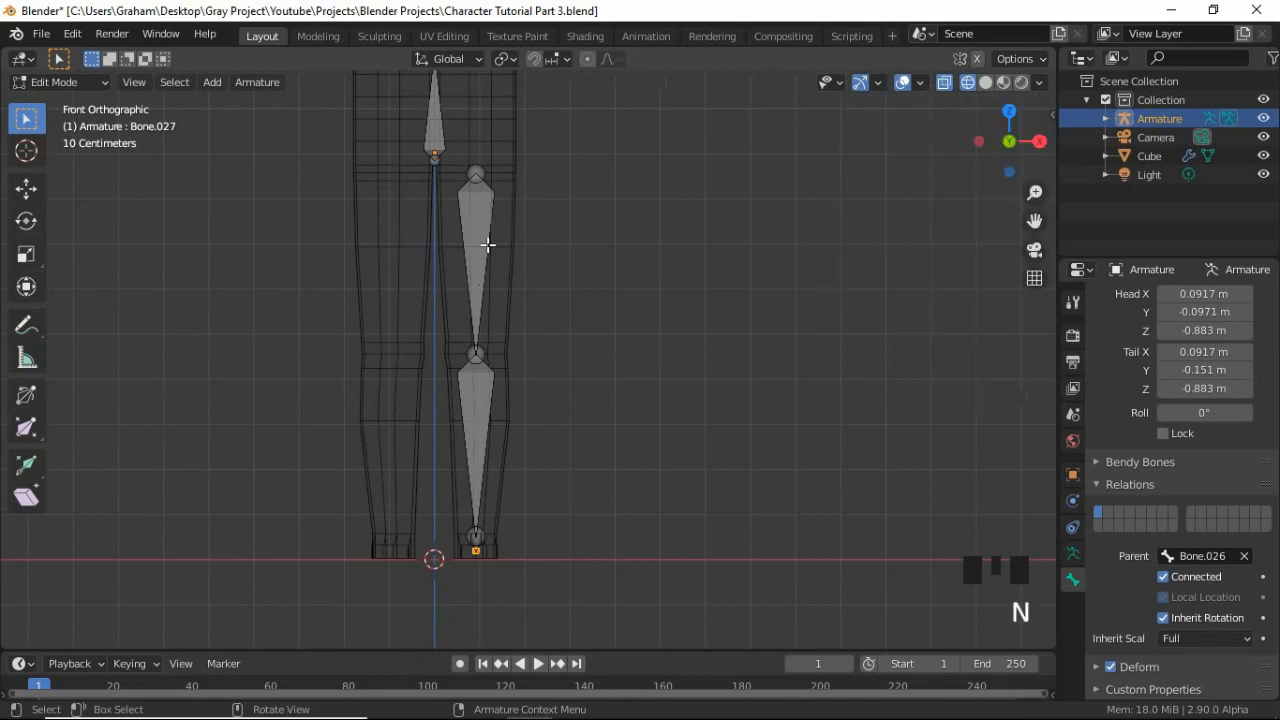
Rename the lowest bone of the spine chain as Hip
middle_click_drag(471, 151, 503, 262, "shift")
middle_click_drag(471, 114, 479, 151, "shift")
scroll(479, 151, "down", 1)
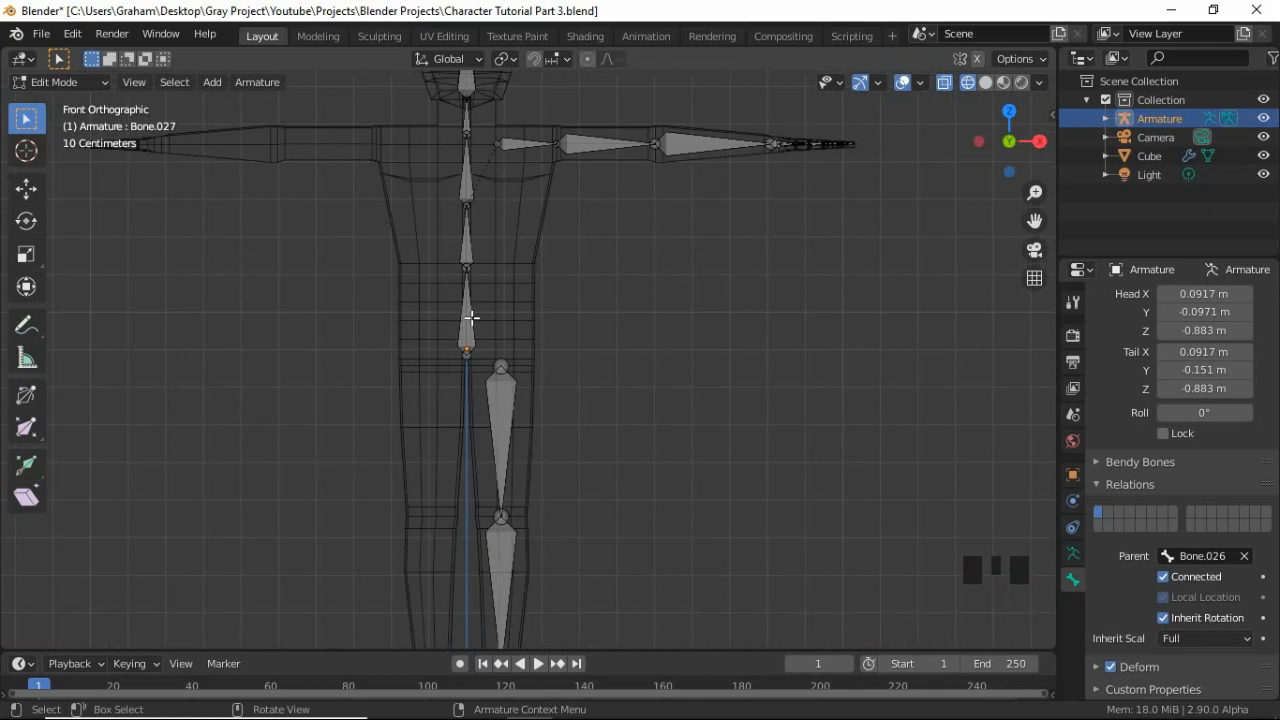
left_click(467, 238)
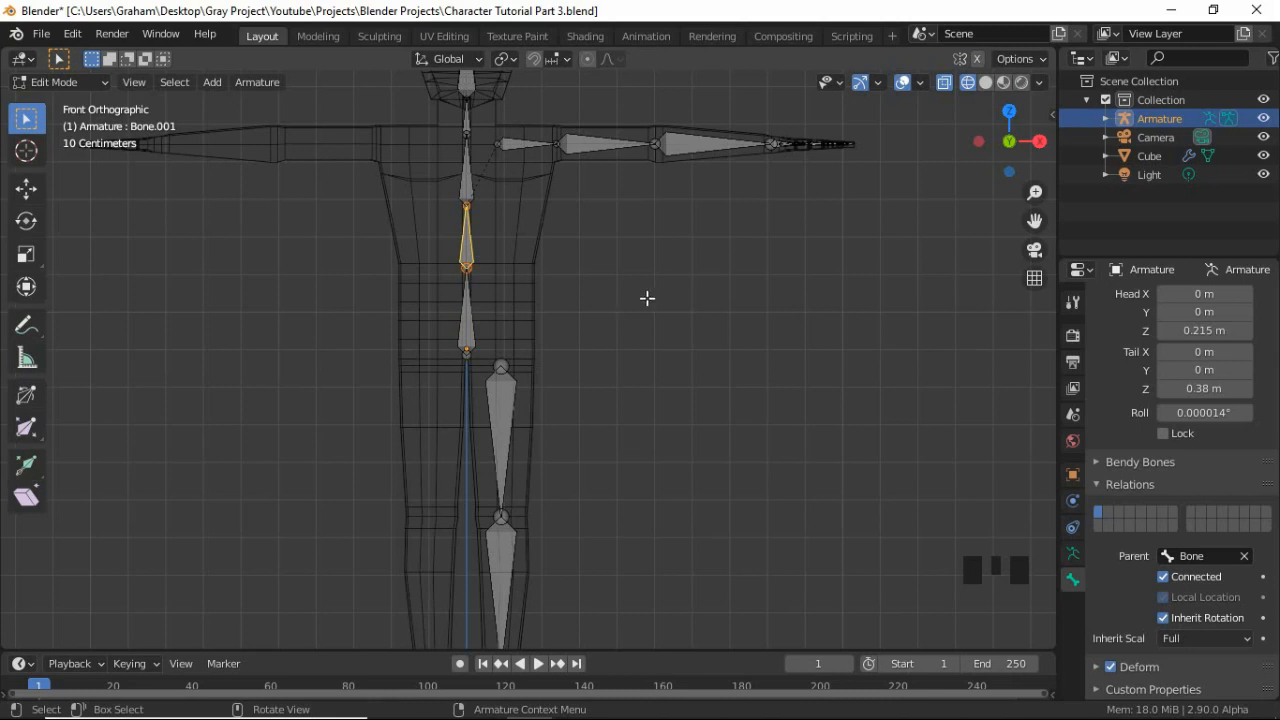
left_click(470, 330)
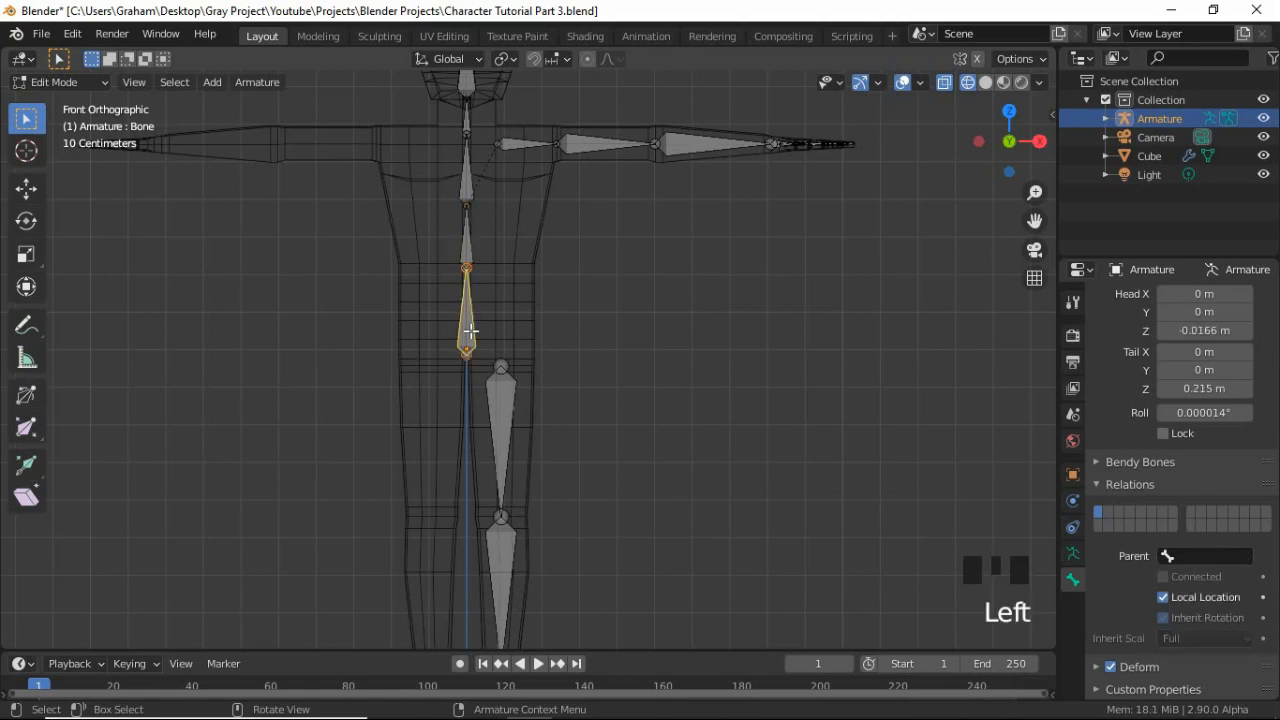
scroll(1085, 483, "up", 3)
left_click(1188, 298)
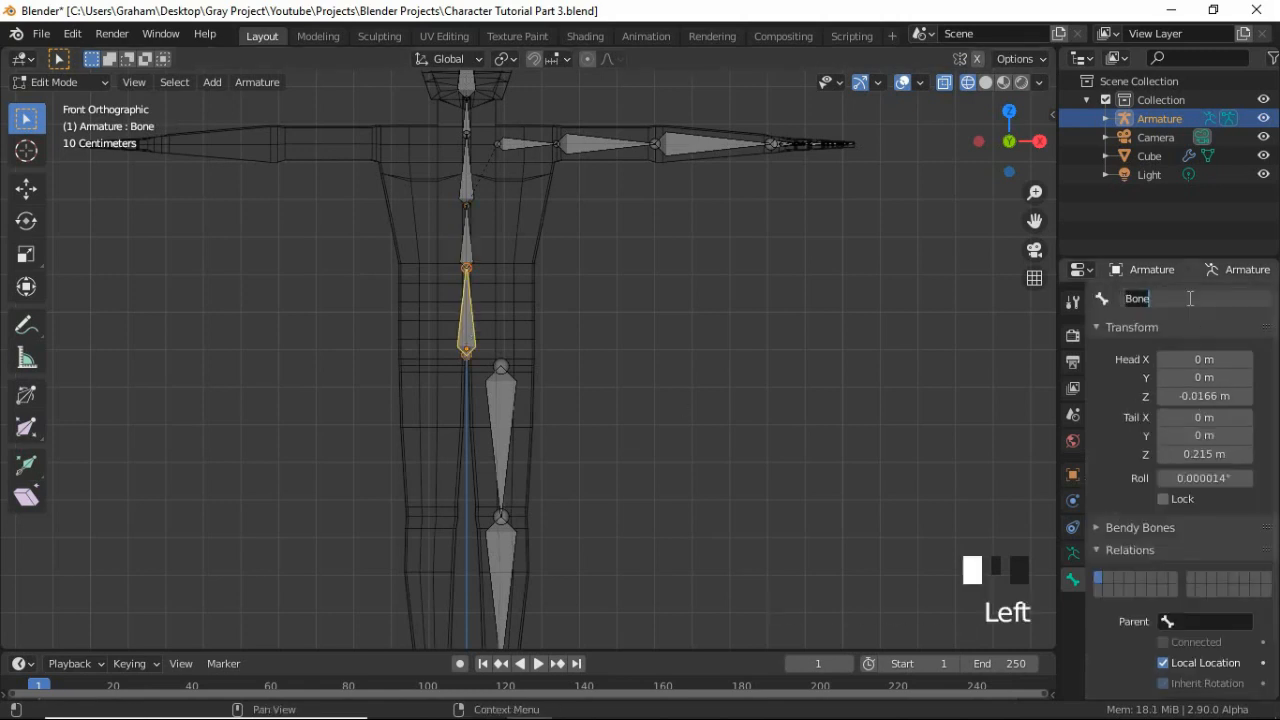
type("Hip")
key("Return")
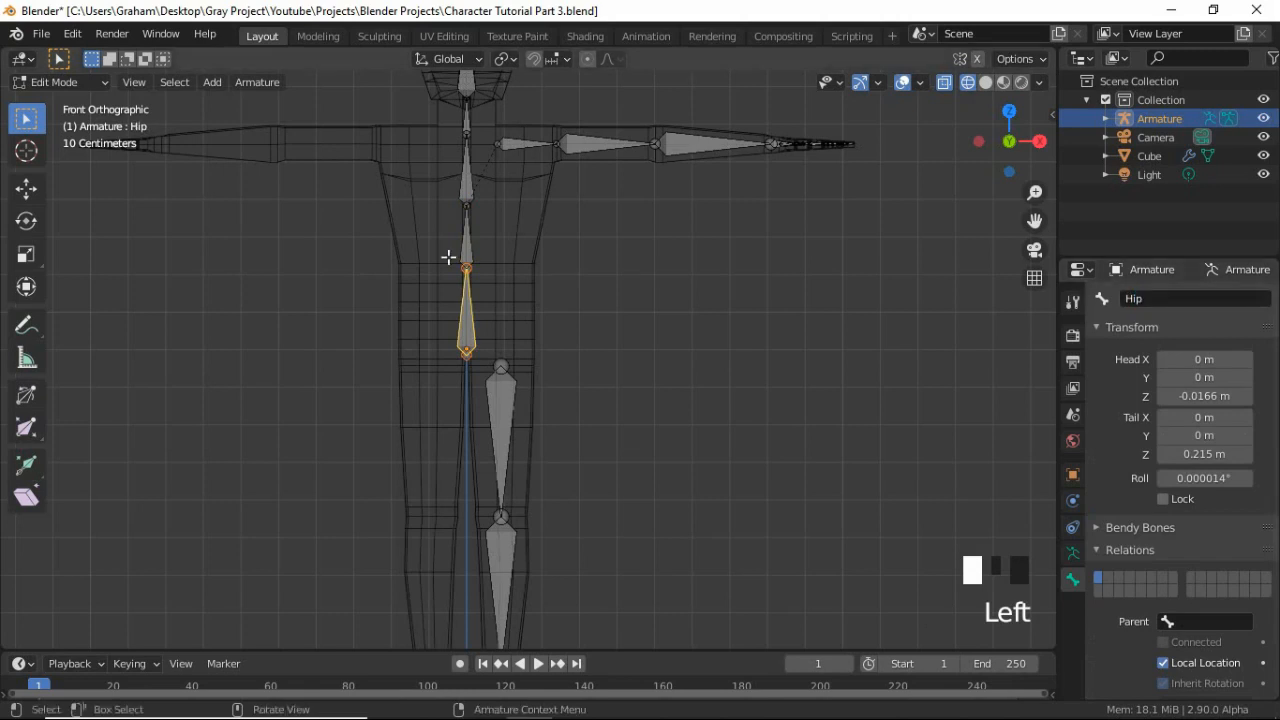
Rename the bone directly above the hip bone as Spine
left_click(469, 246)
left_click(1192, 299)
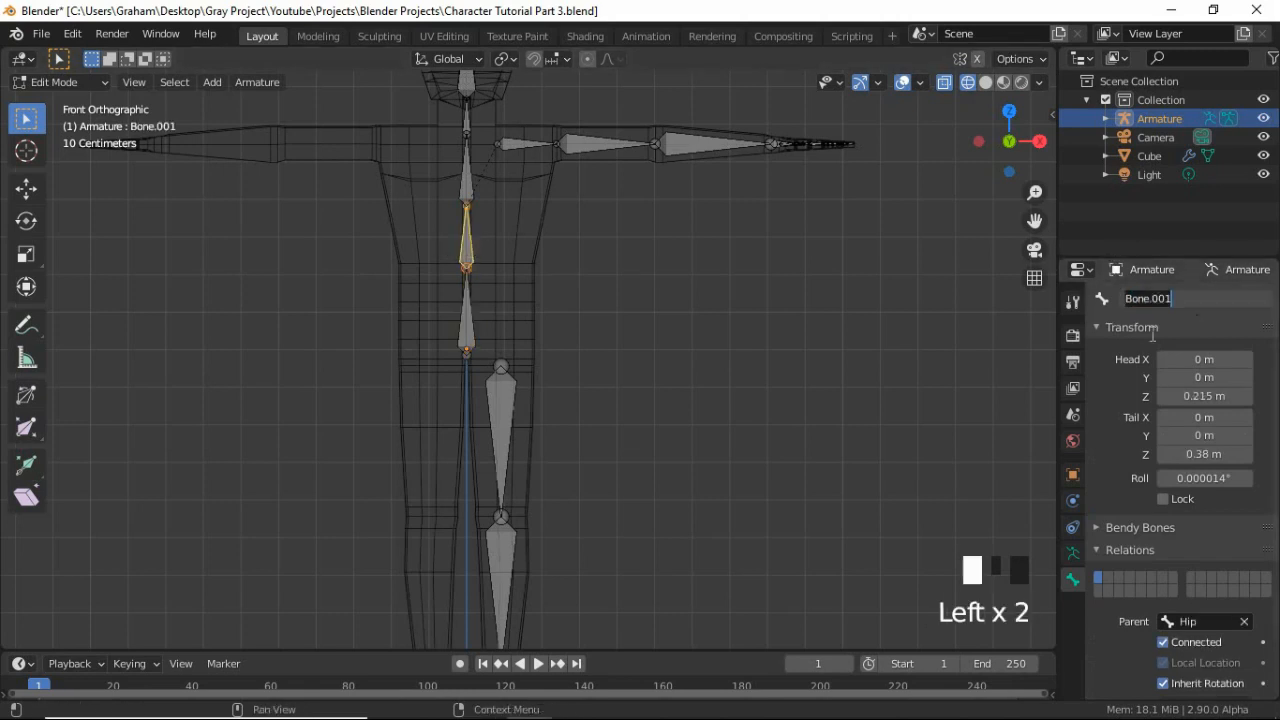
type("Spine")
key("Return")
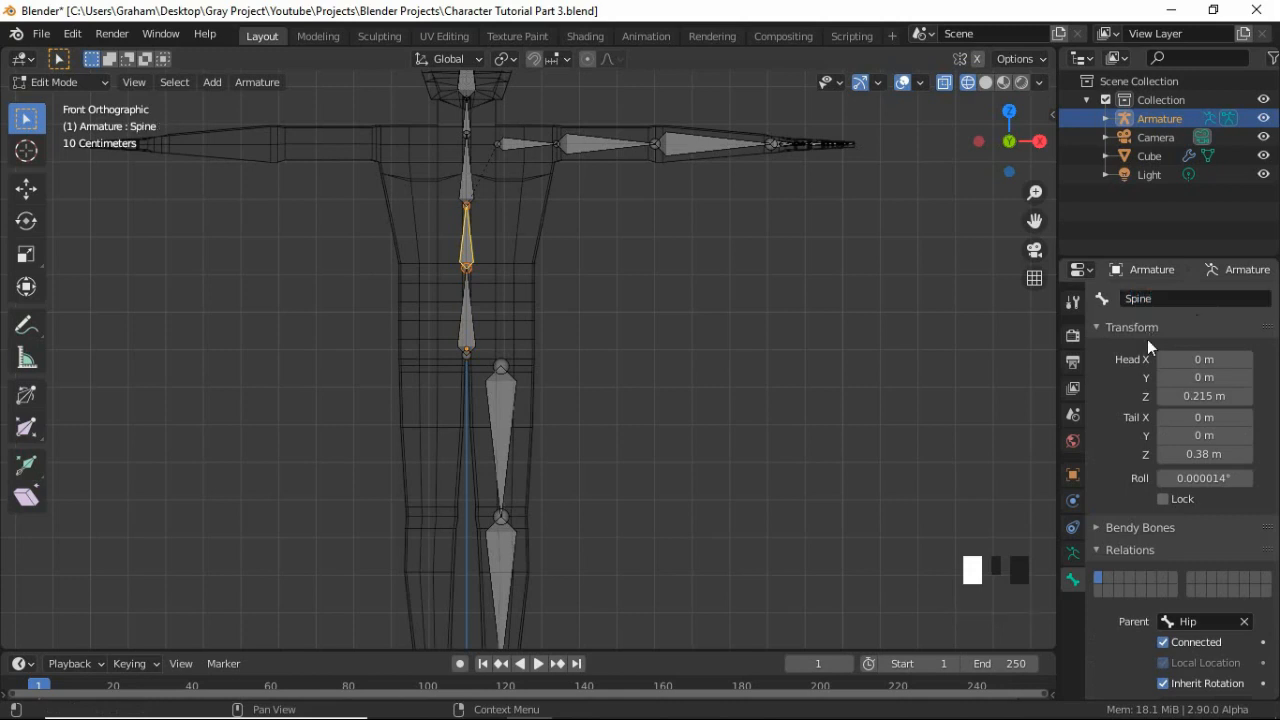
Rename the upper torso bone between the spine and neck bones as Chest
left_click(472, 187)
left_click(1208, 298)
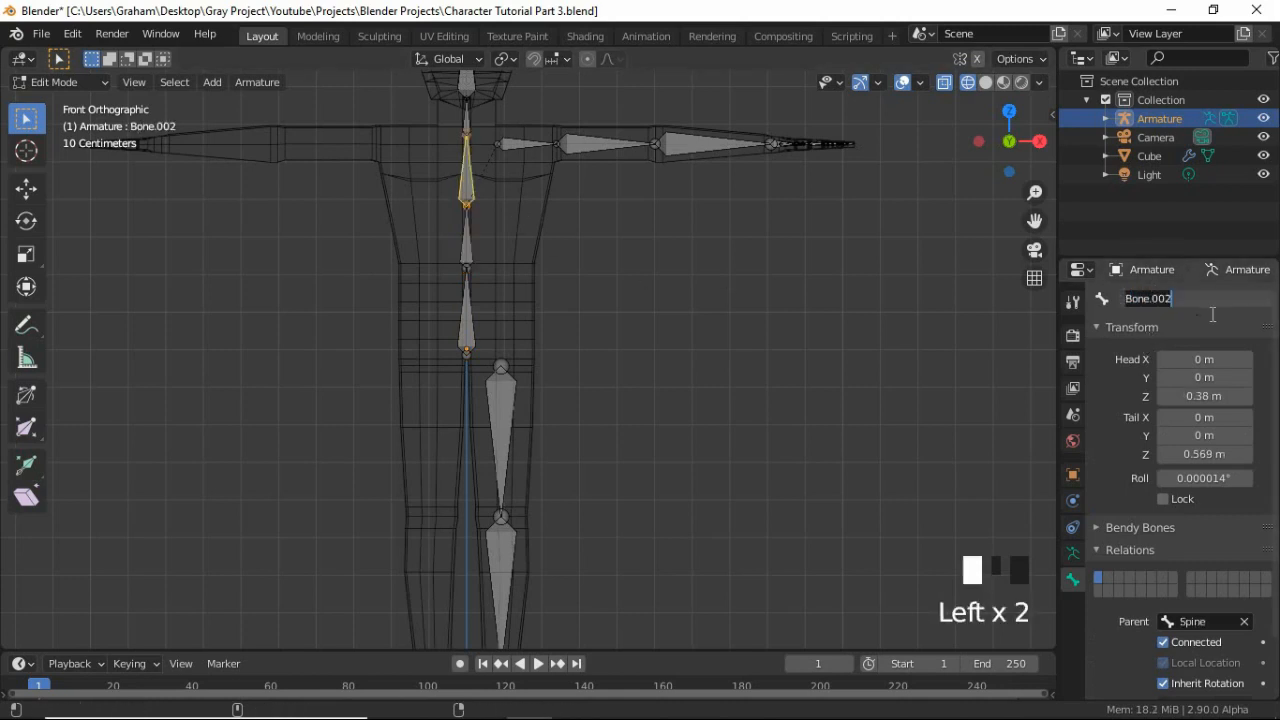
type("Cherst")
key("Return")
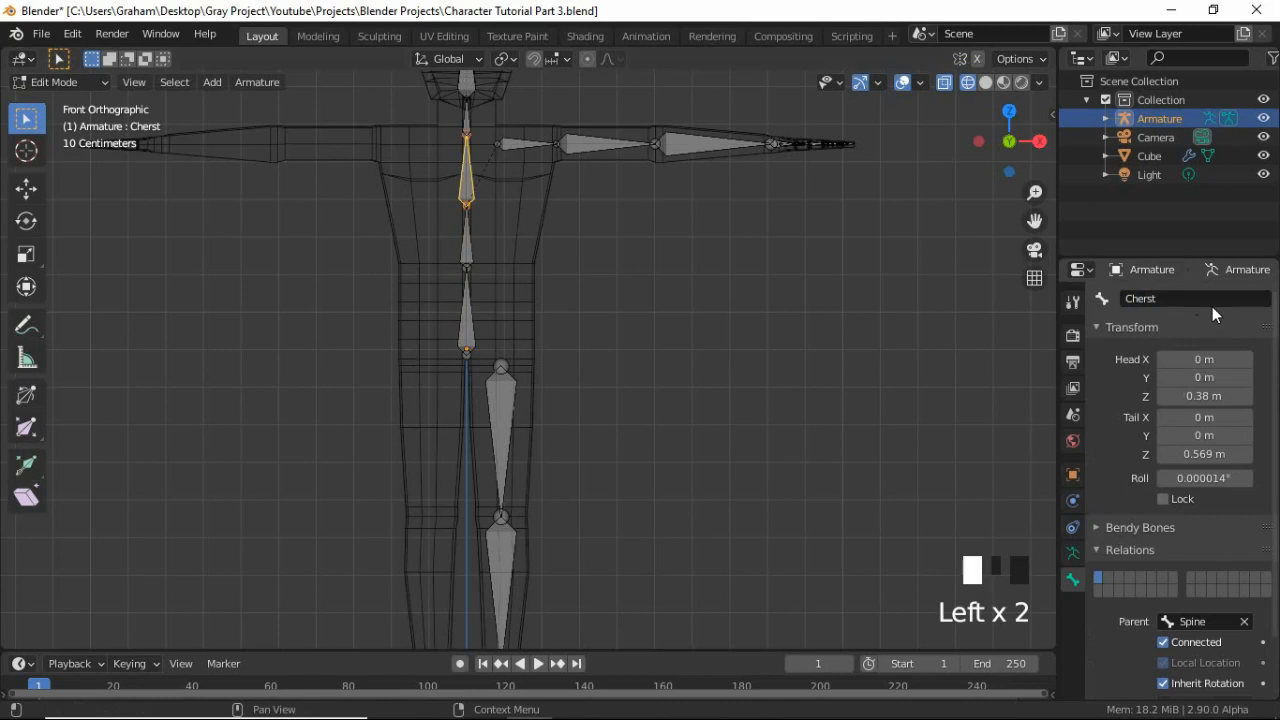
left_click(1212, 304)
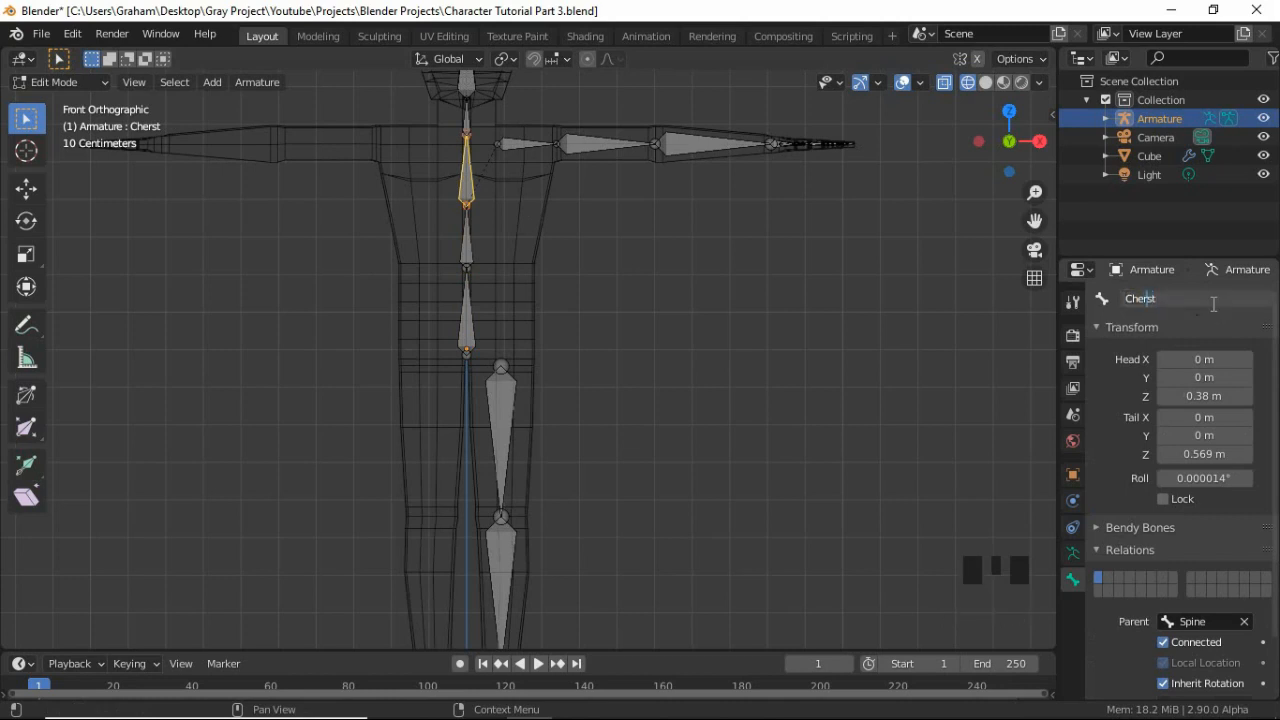
Rename the short bone directly above the chest bone as Neck
left_click(468, 122)
double_click(1193, 292)
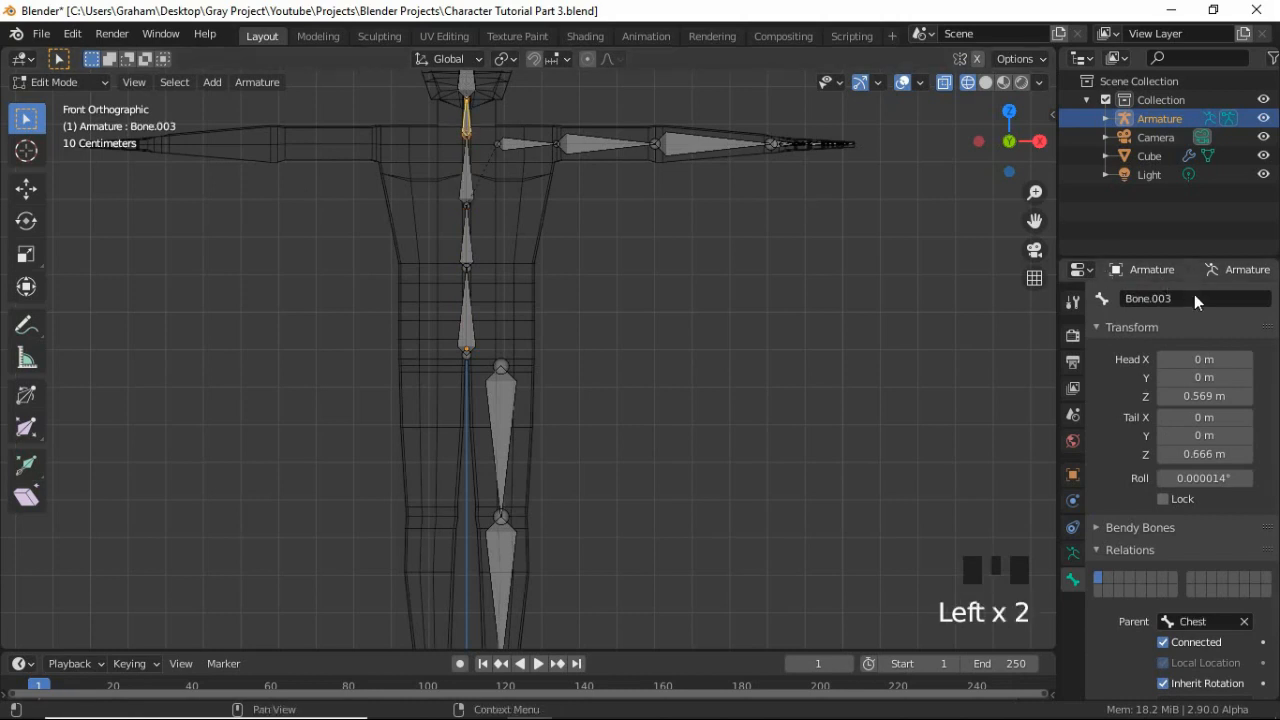
type("Neck")
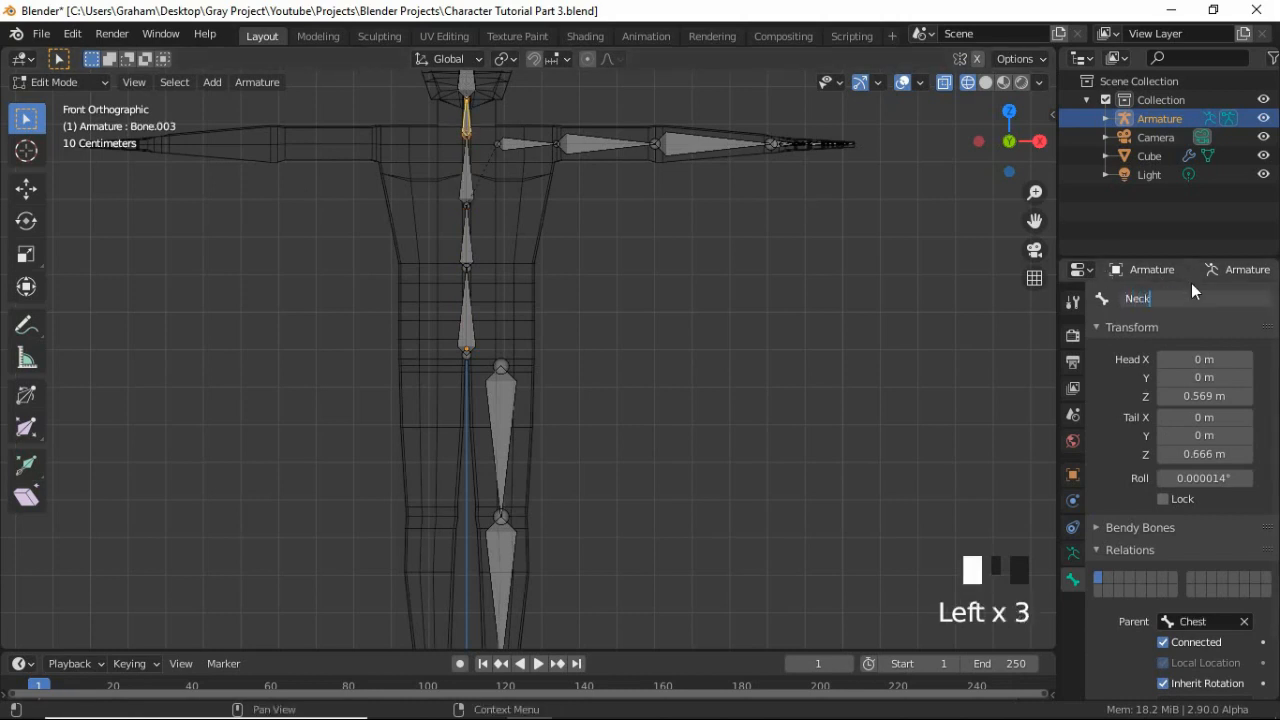
left_click(1191, 283)
Rename the topmost bone, inside the character's head, as Head
middle_click_drag(526, 194, 517, 294, "shift")
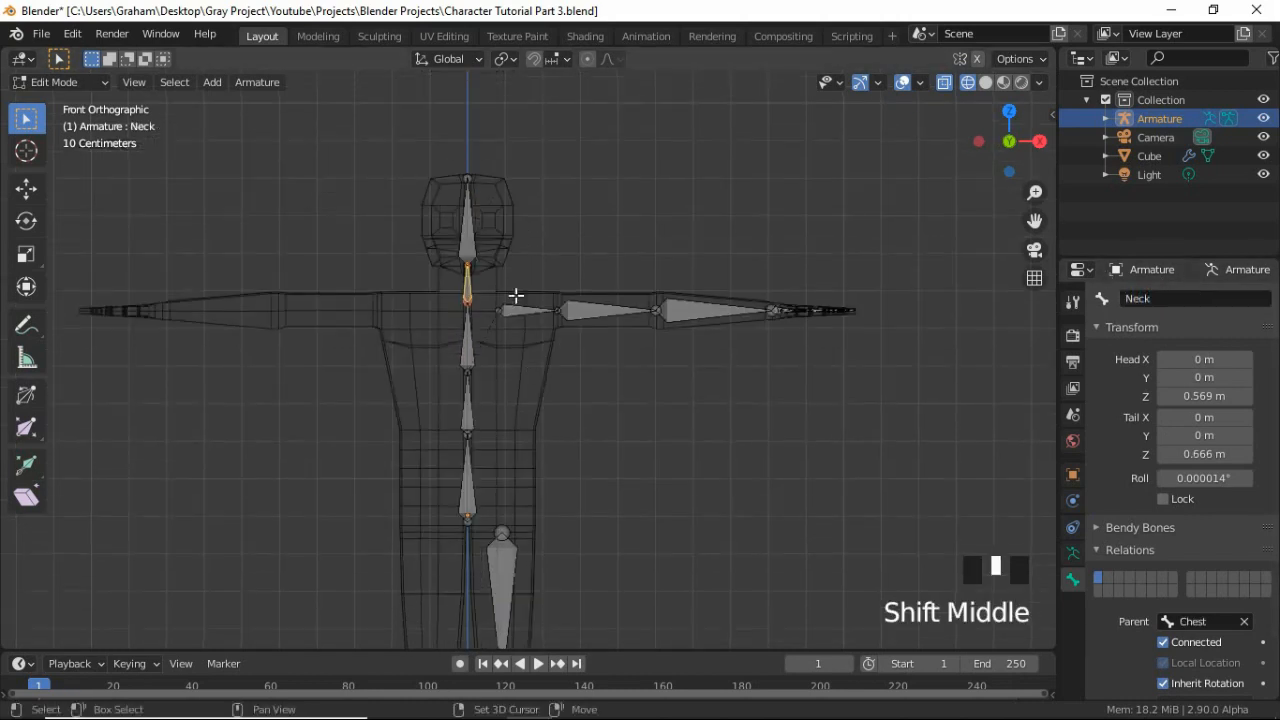
left_click(472, 232)
double_click(1182, 297)
type("H")
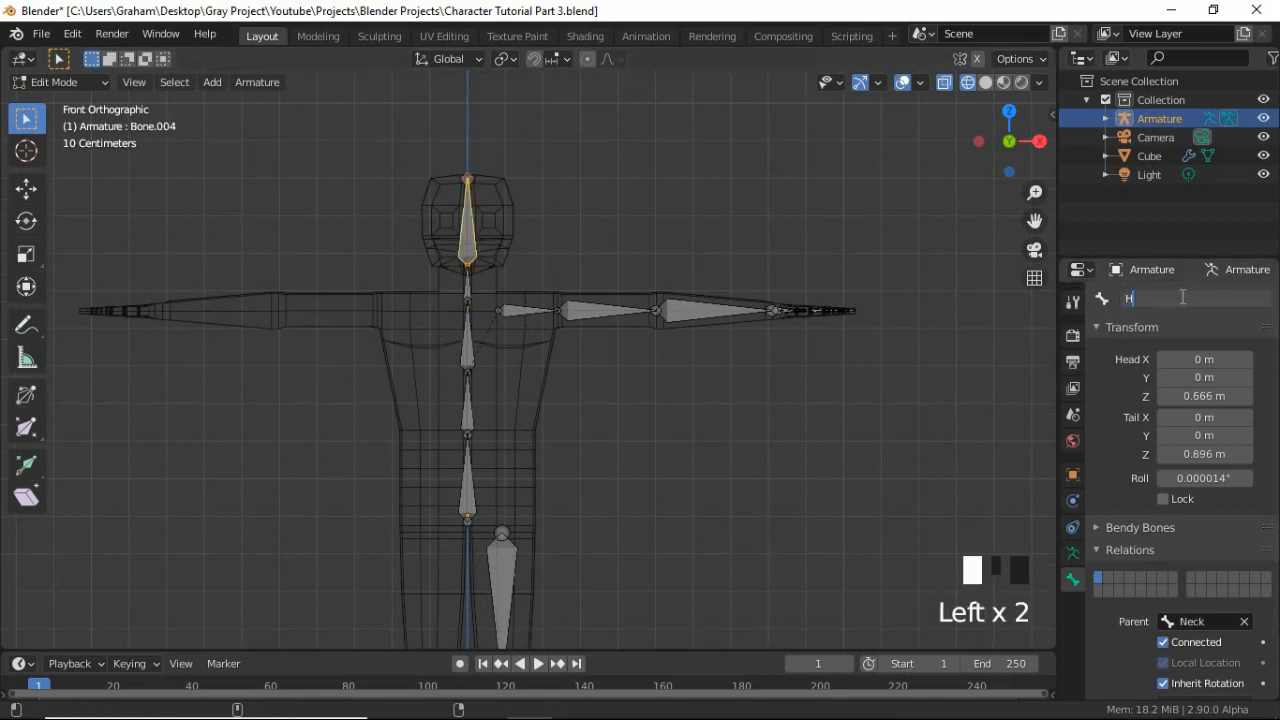
type("ead")
key("Return")
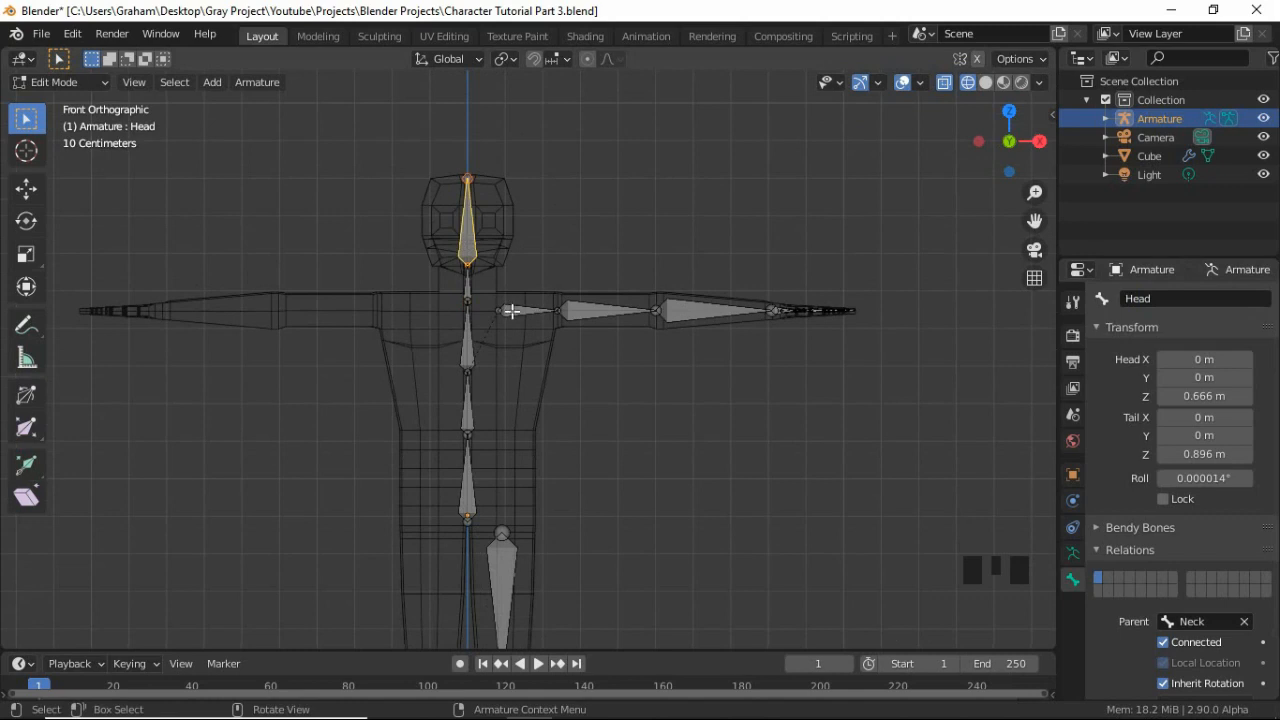
Rename the left arm chain's first bone, nearest the chest, as Shoulder.L
left_click(515, 311)
left_click(1186, 299)
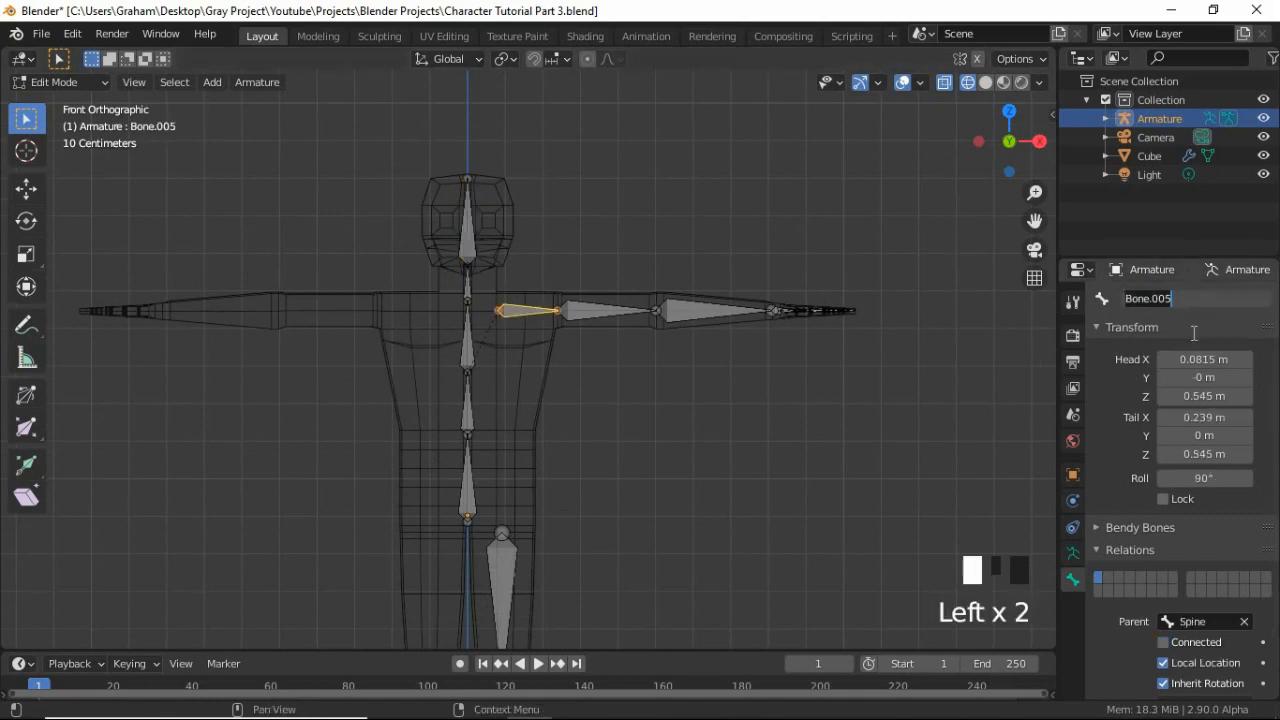
type("Shoulder.L")
key("Return")
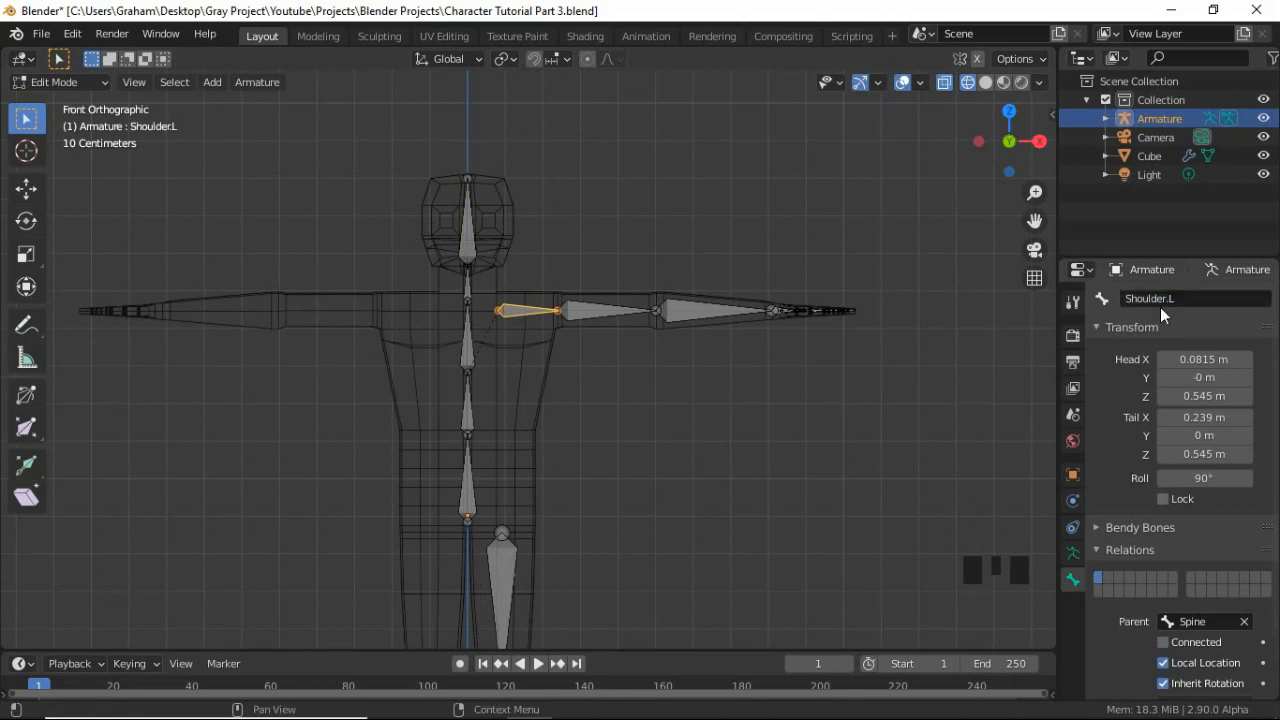
Rename the bone between the left shoulder and elbow as UpperArm.L
left_click(595, 325)
left_click(1200, 300)
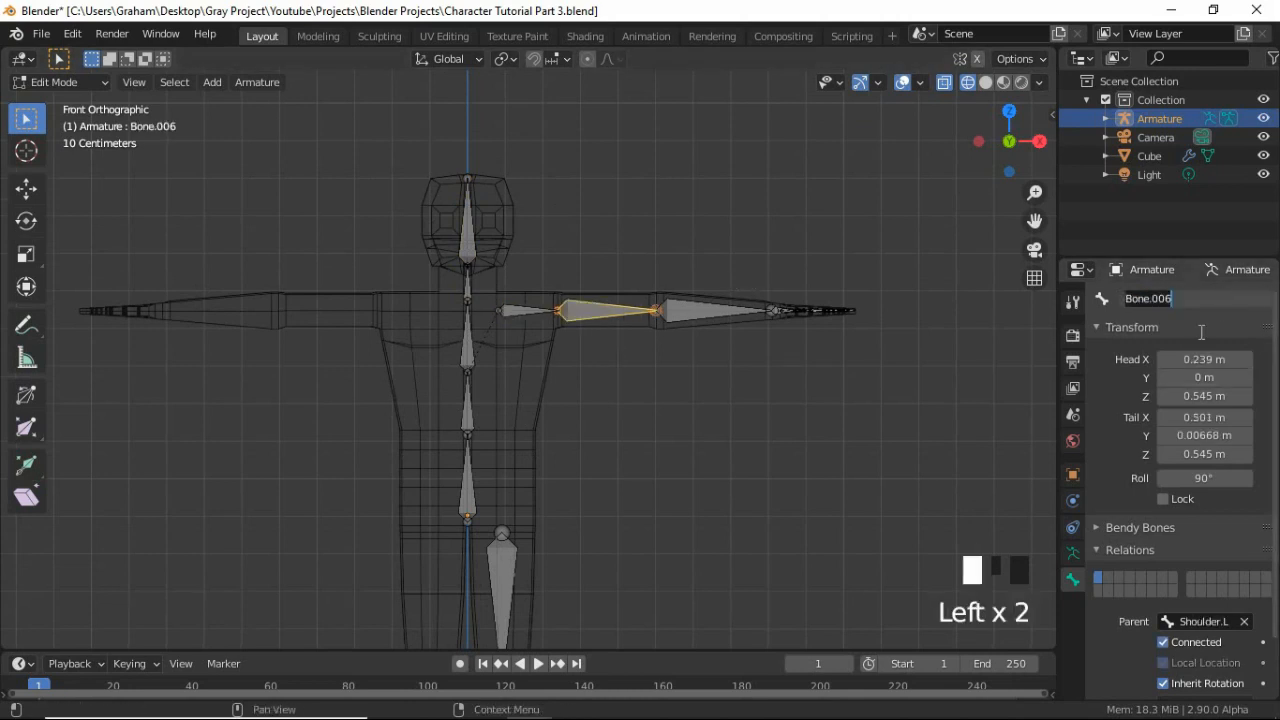
type("Upper")
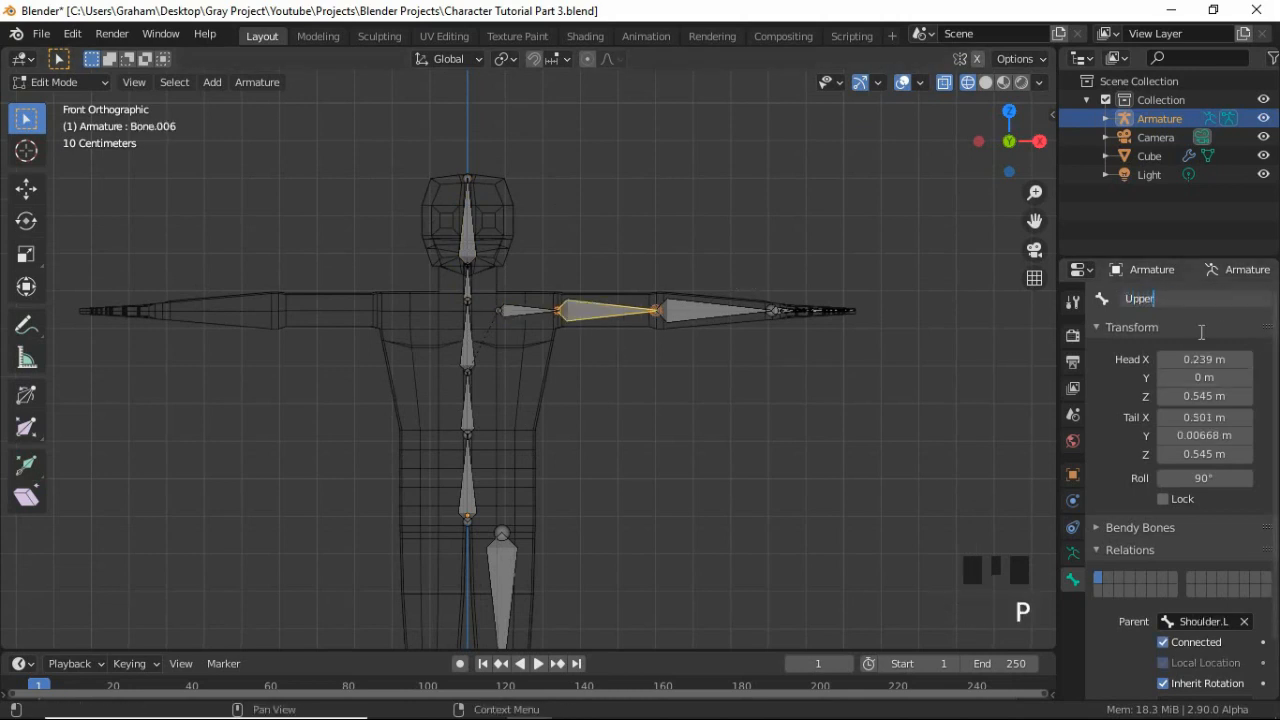
type("Arm.L")
key("Return")
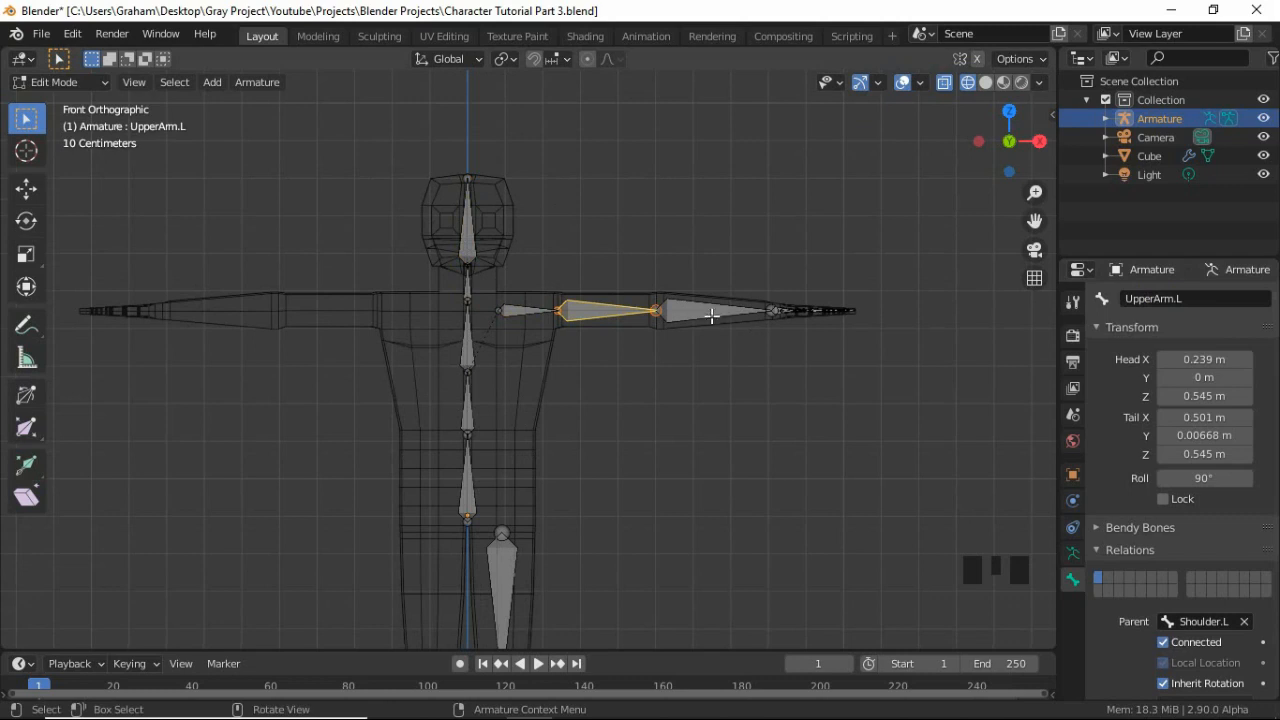
Rename the left forearm bone as LowerArm.L and switch to the top view
left_click(711, 316)
left_click(1176, 298)
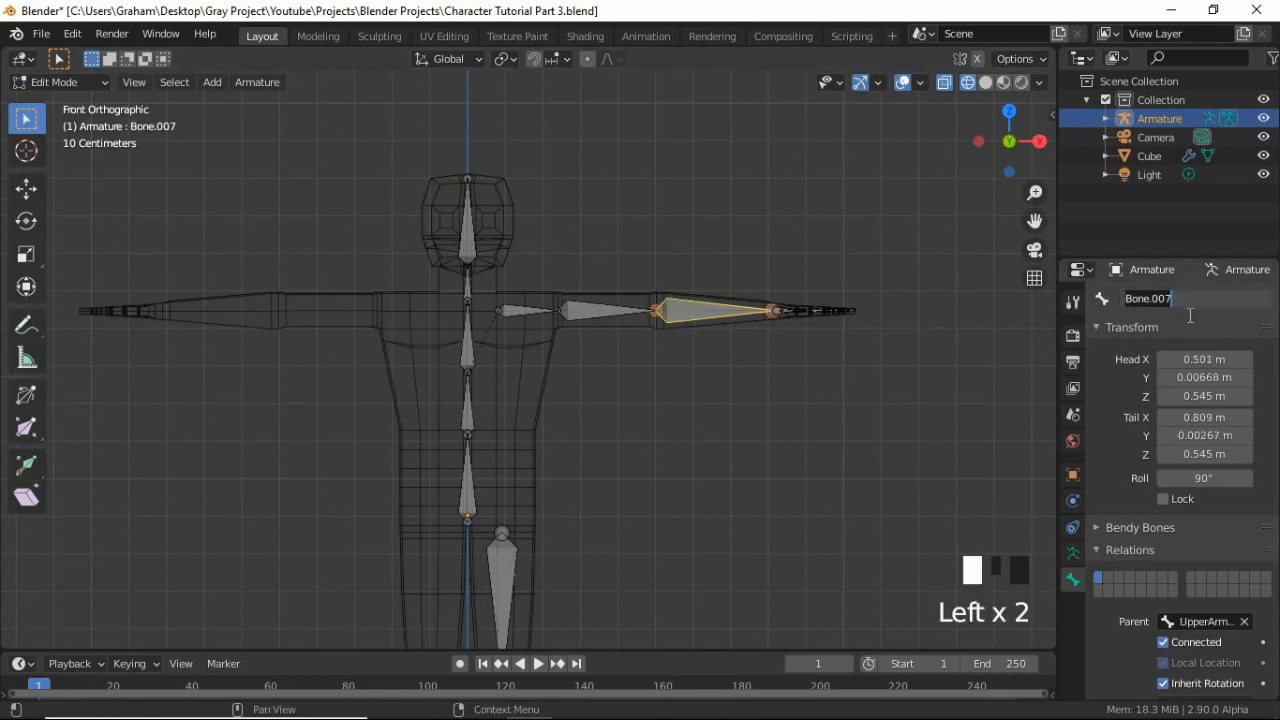
type("LowerA")
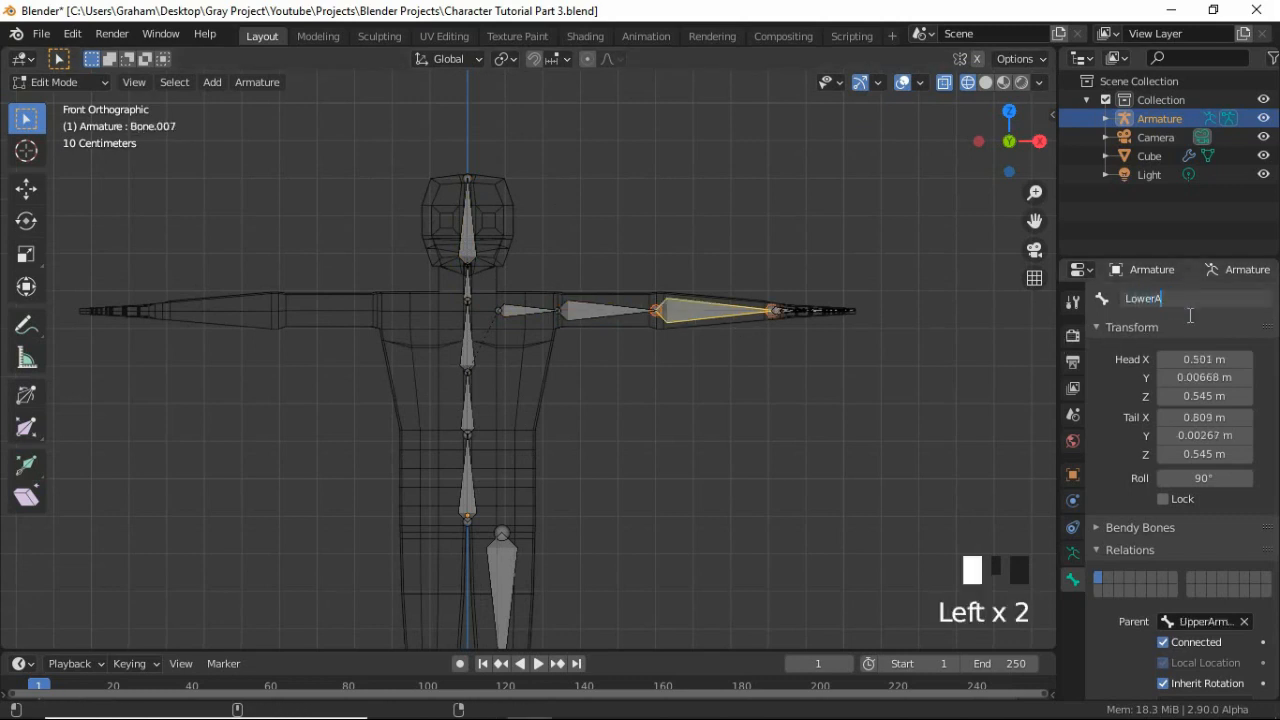
type("rm.L")
key("Return")
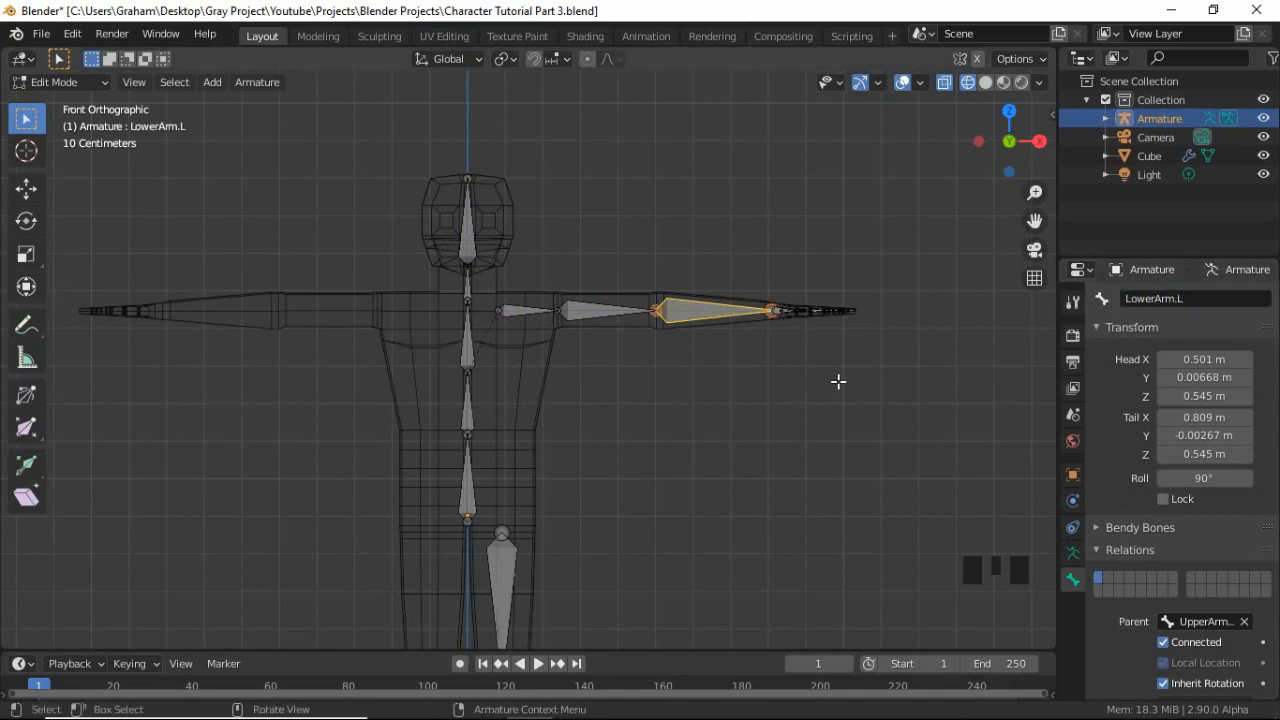
key("KP_7")
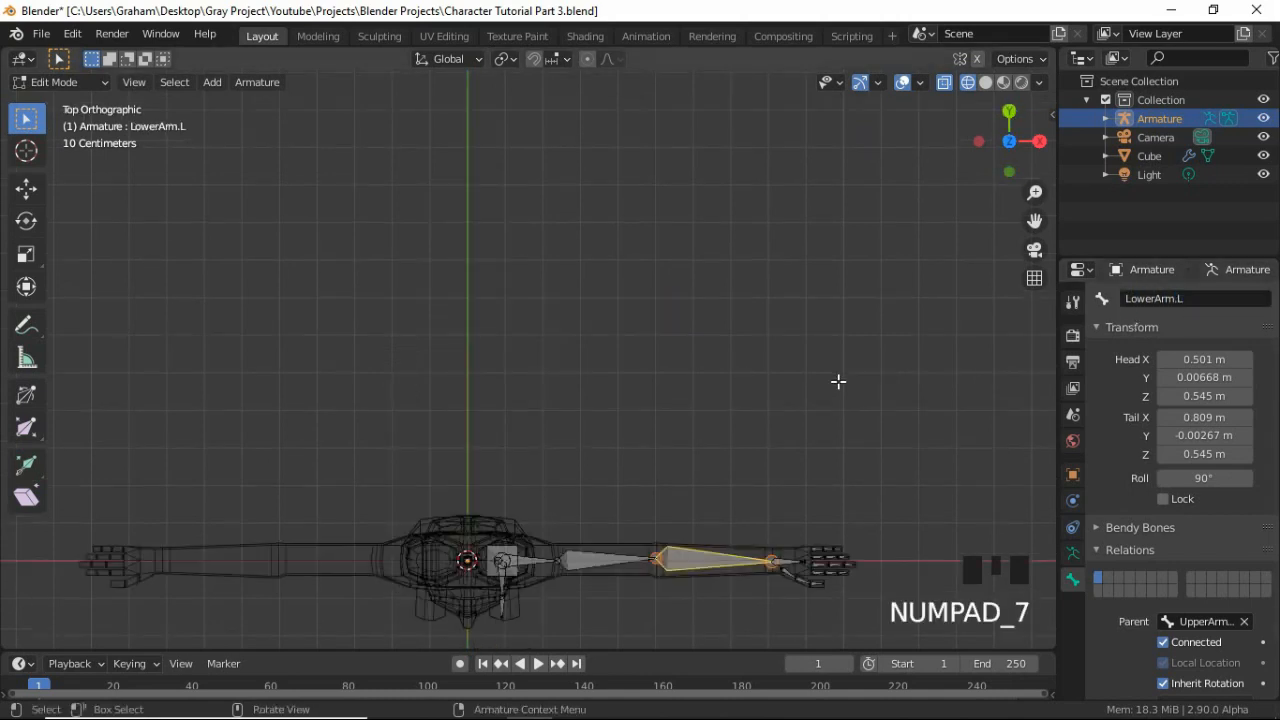
Rename the left hand bone, just beyond the lower arm bone, as Hand.L
key("KP_Decimal")
middle_click_drag(837, 400, 626, 393, "shift")
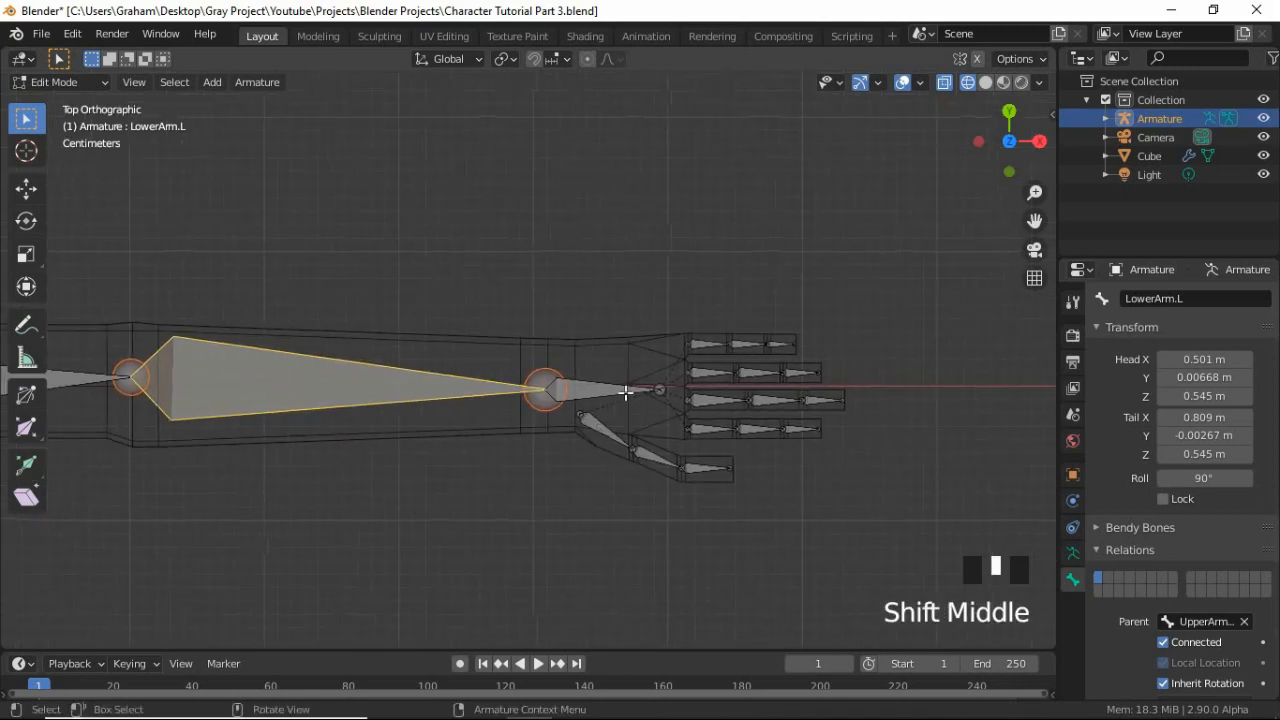
left_click(614, 398)
left_click(1196, 296)
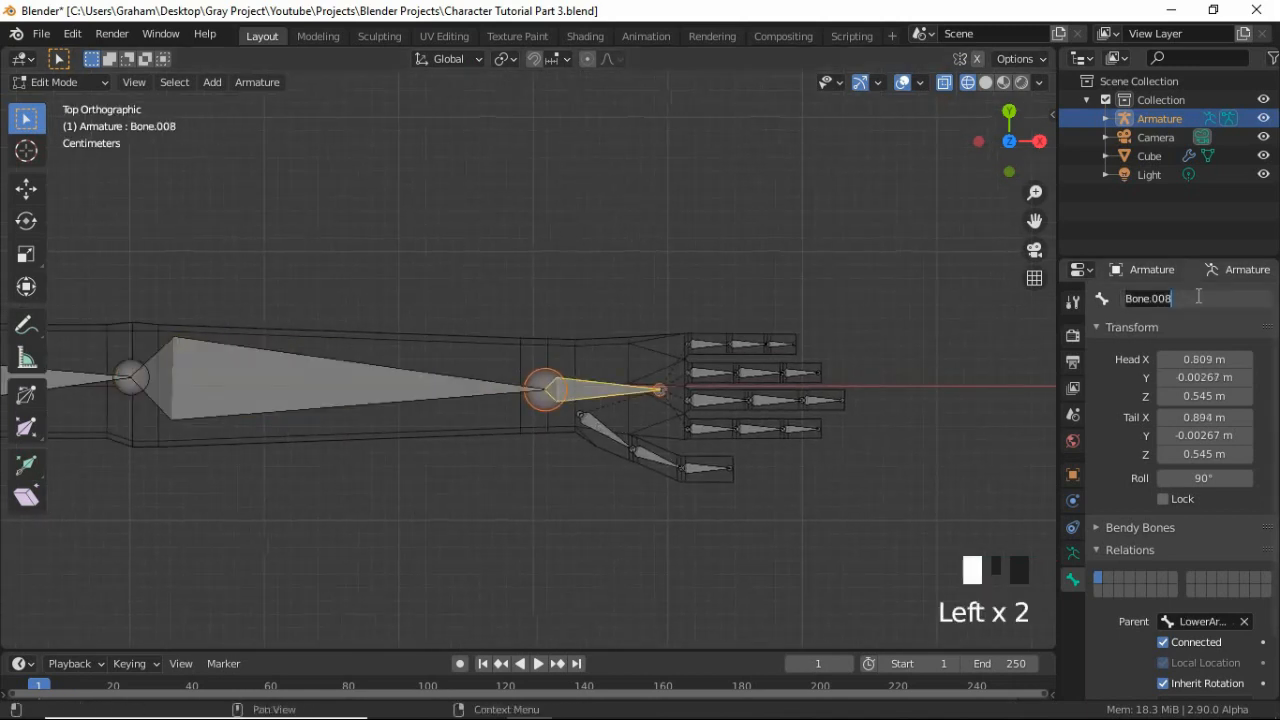
type("Hand.L")
key("Return")
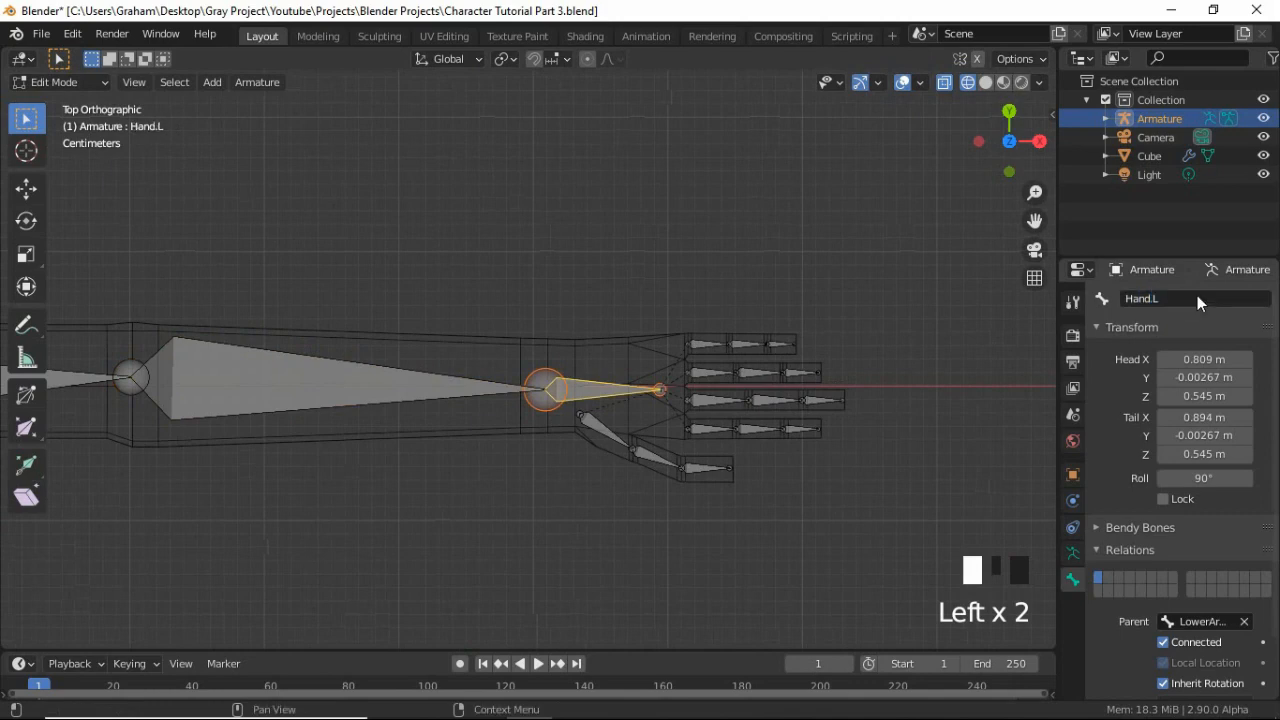
Rename the three little-finger bones from base to tip as Pinky01.L, Pinky02.L and Pinky03.L
scroll(871, 365, "up", 3)
middle_click_drag(781, 310, 531, 303, "shift")
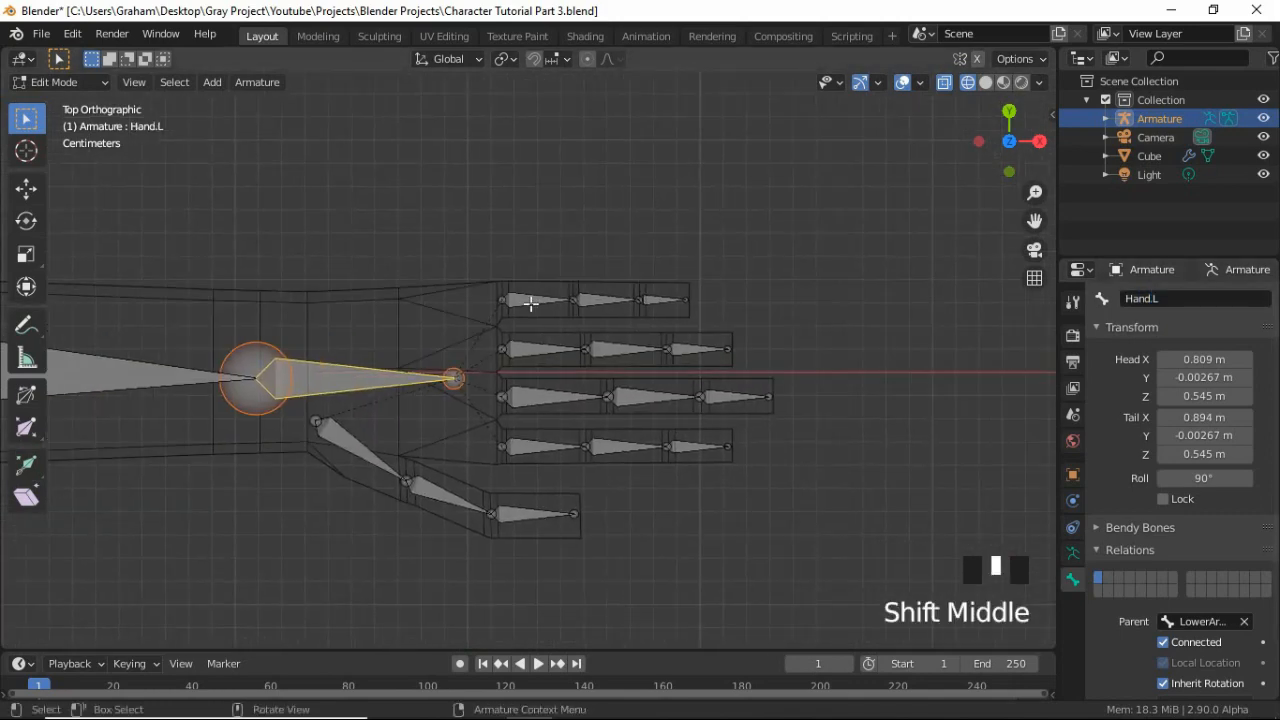
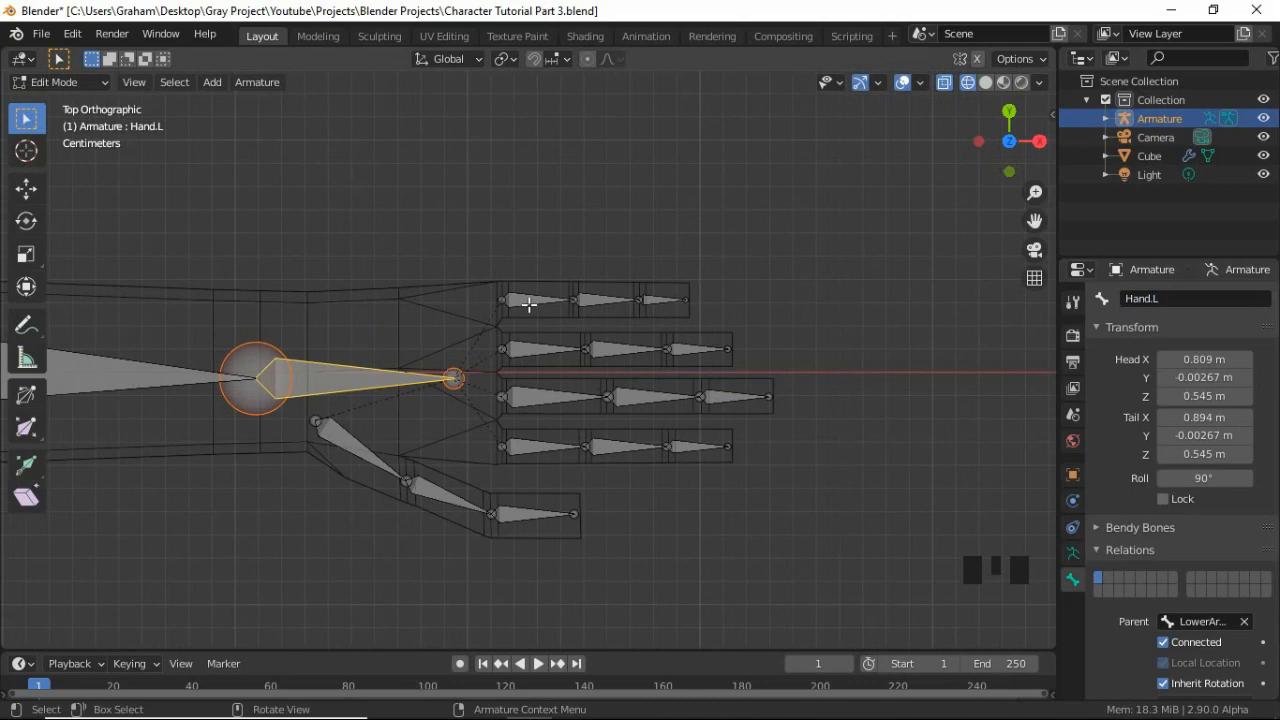
left_click(529, 304)
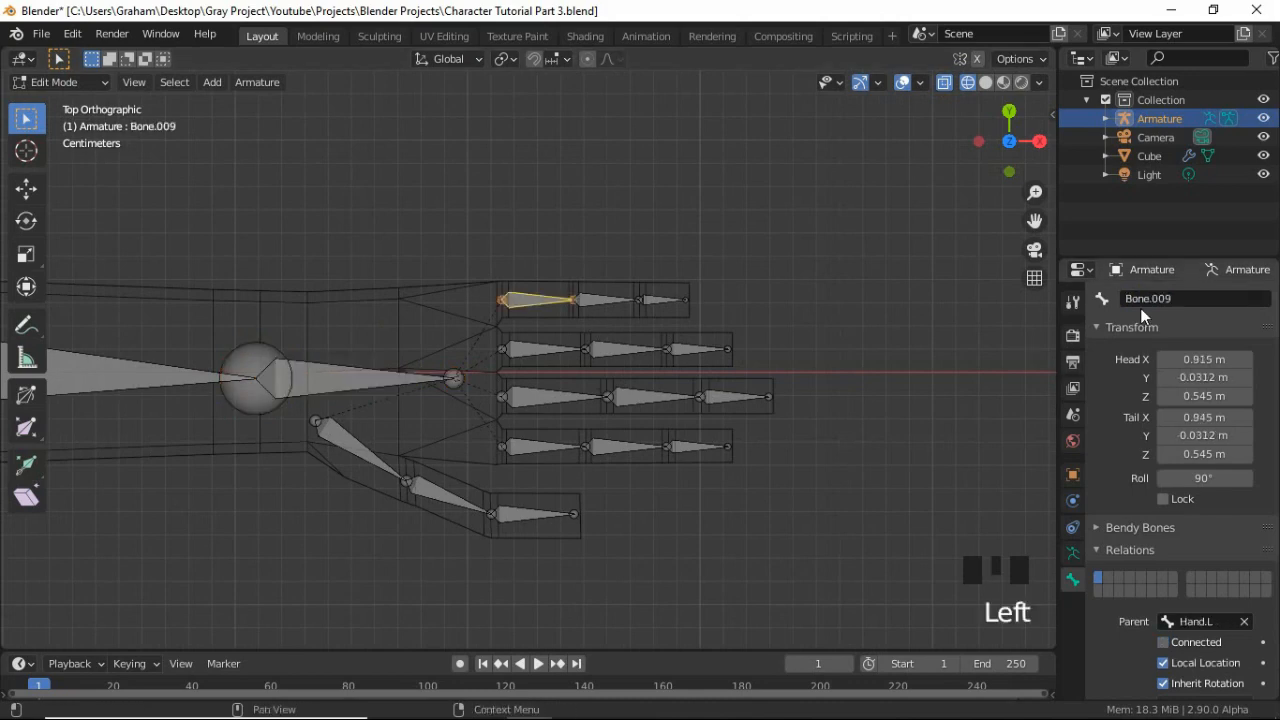
double_click(1177, 299)
type("Pinky01.L")
key("Return")
left_click(606, 300)
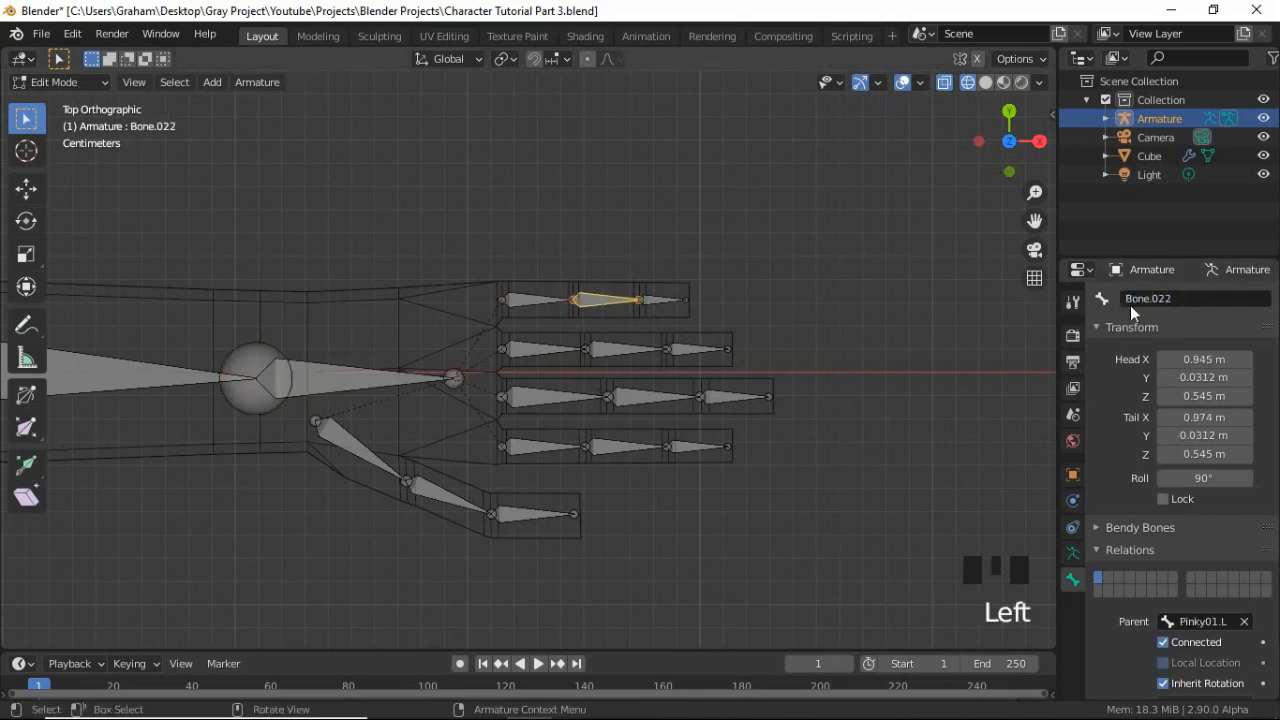
double_click(1205, 298)
type("Pinky02.L")
key("Return")
left_click(662, 299)
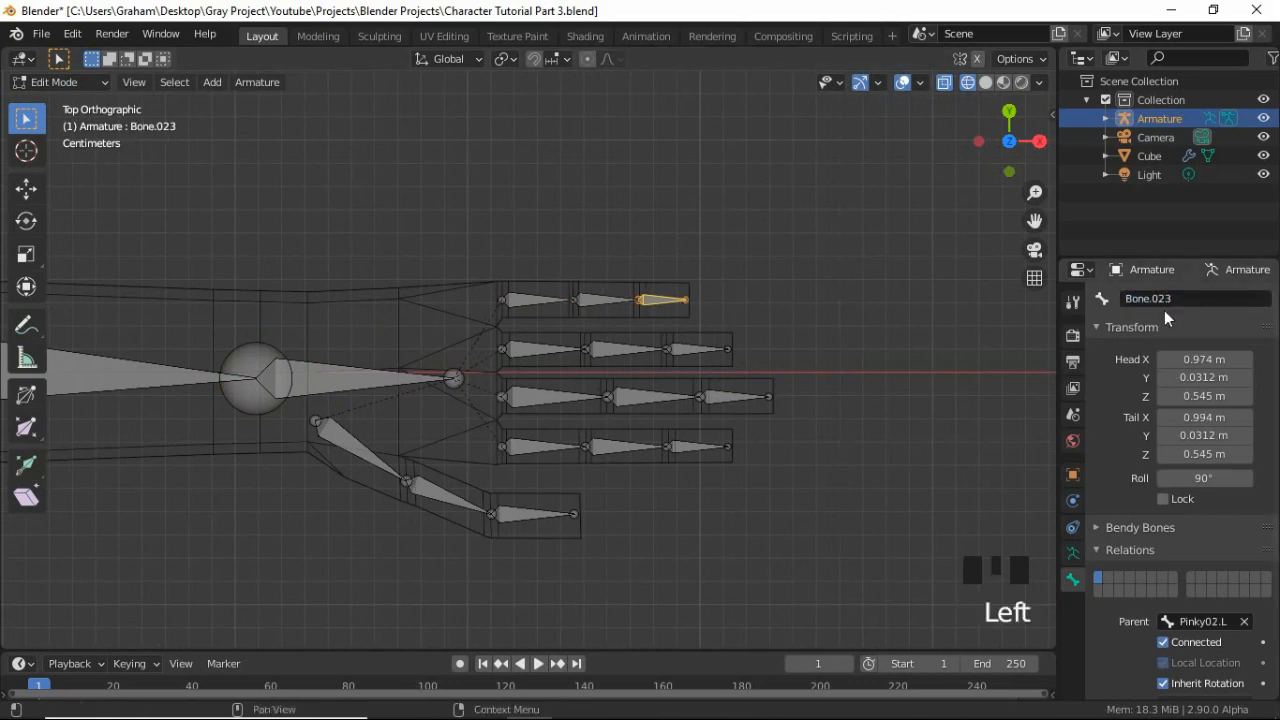
double_click(1200, 298)
type("Pinky03.L")
key("Return")
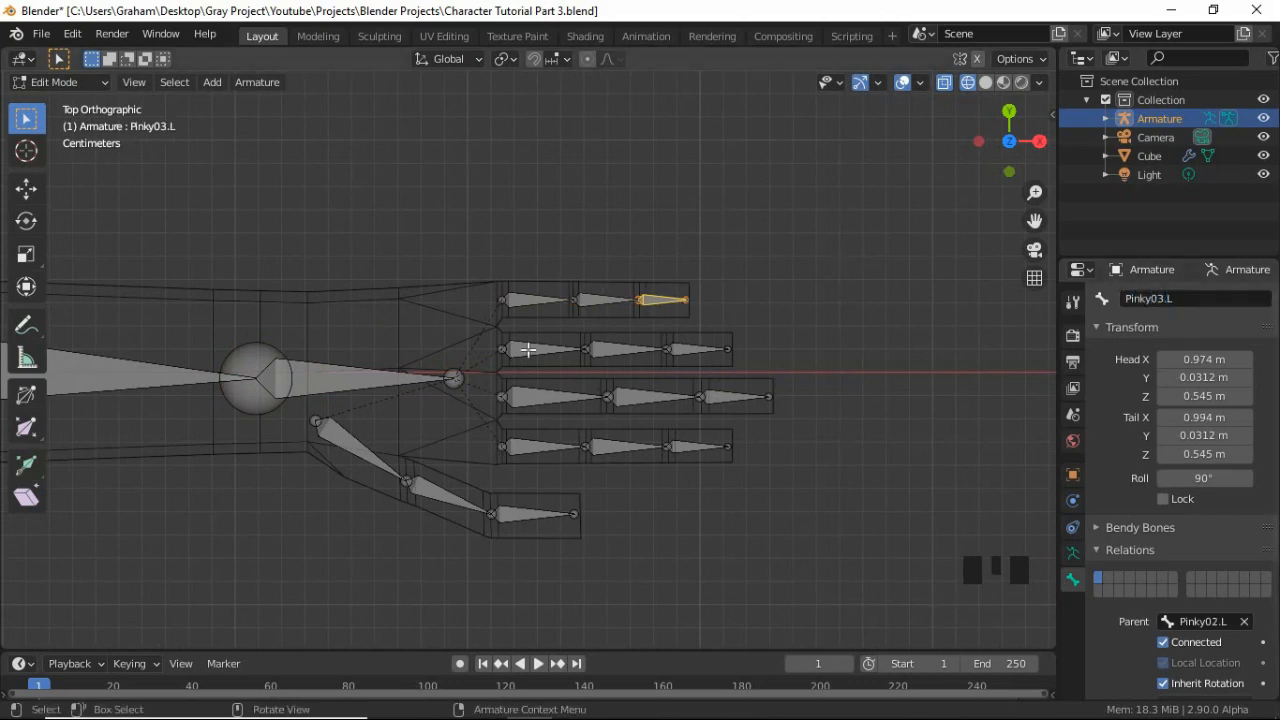
Rename the three ring-finger bones from base to tip as Ring01.L, Ring02.L and Ring03.L
left_click(540, 349)
double_click(1200, 298)
type("Ring01.L")
key("Return")
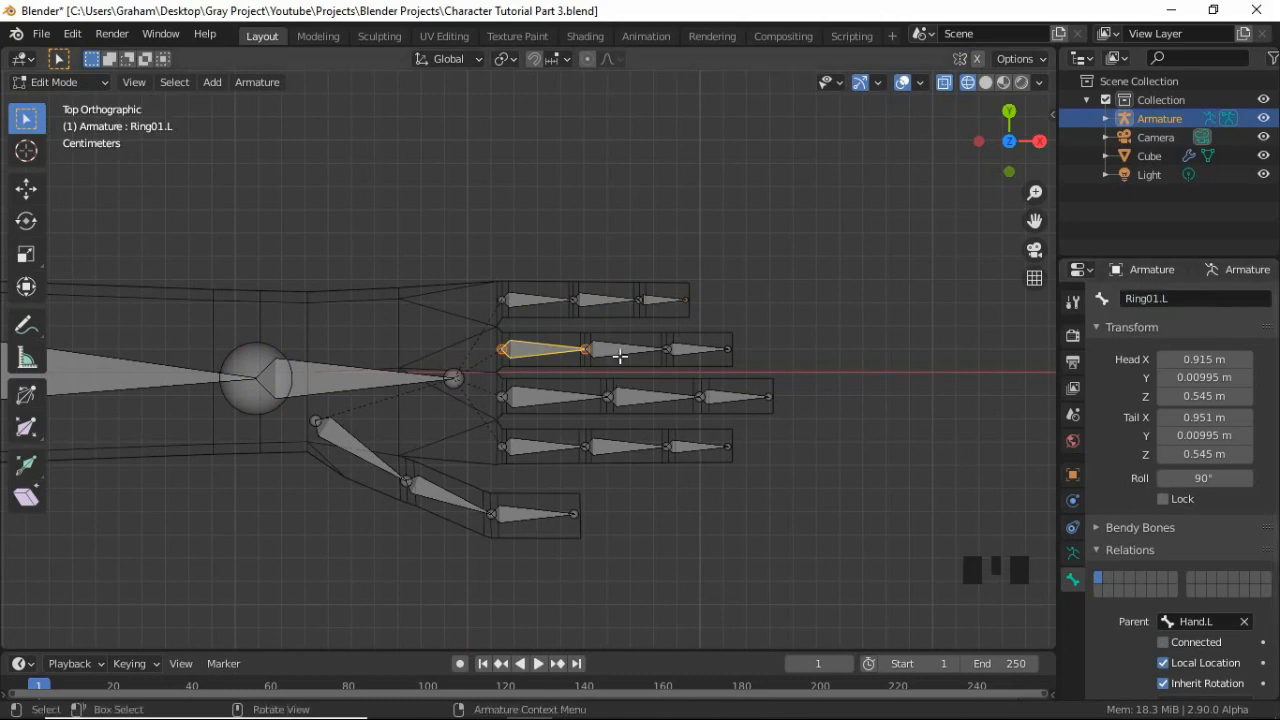
left_click(625, 349)
double_click(1150, 298)
type("Ring02.L")
key("Return")
left_click(697, 349)
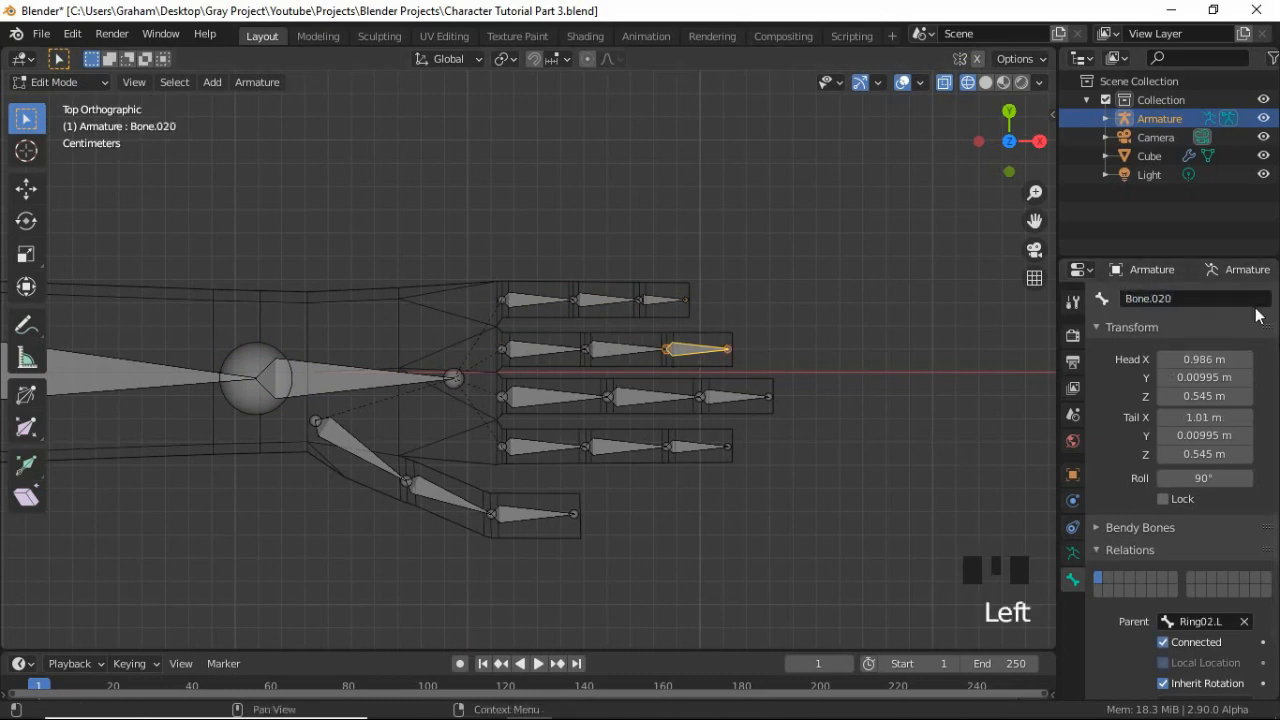
double_click(1200, 298)
type("Ring03.L")
key("Return")
Rename the three middle-finger bones from base to tip as Middle01.L, Middle02.L and Middle03..L
left_click(590, 397)
double_click(1186, 299)
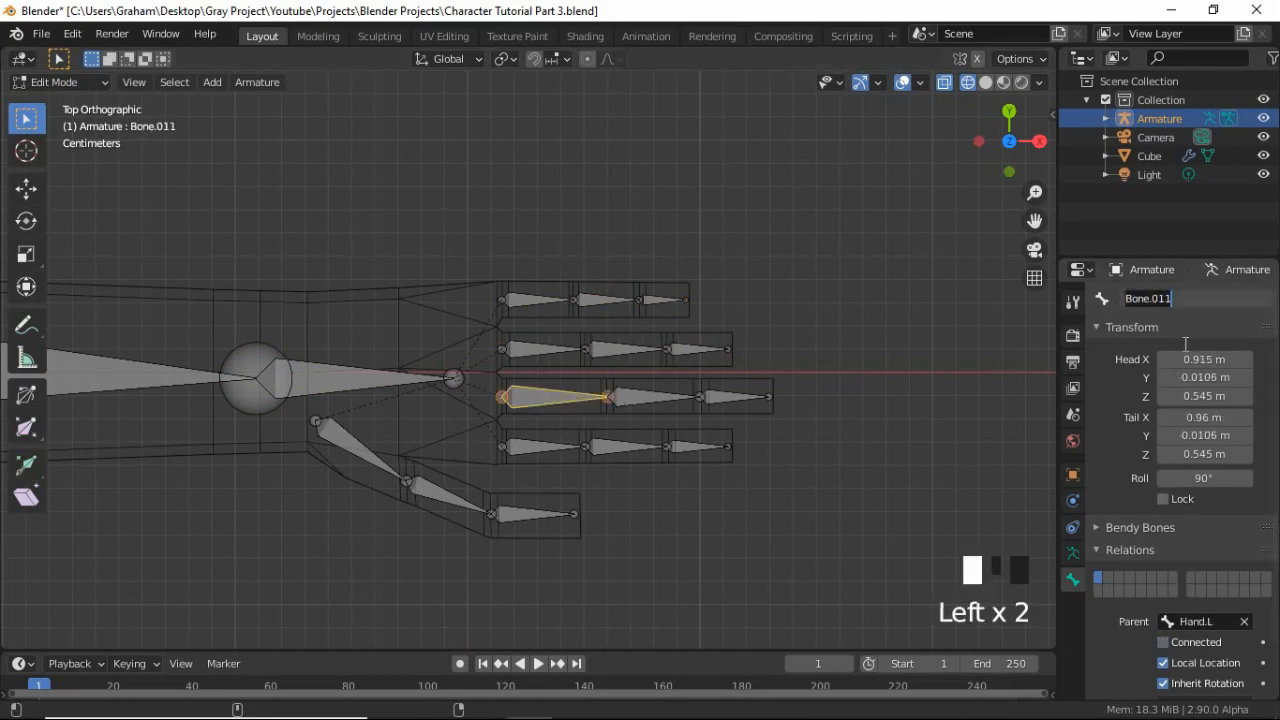
type("Middle01.L")
key("Return")
left_click(655, 397)
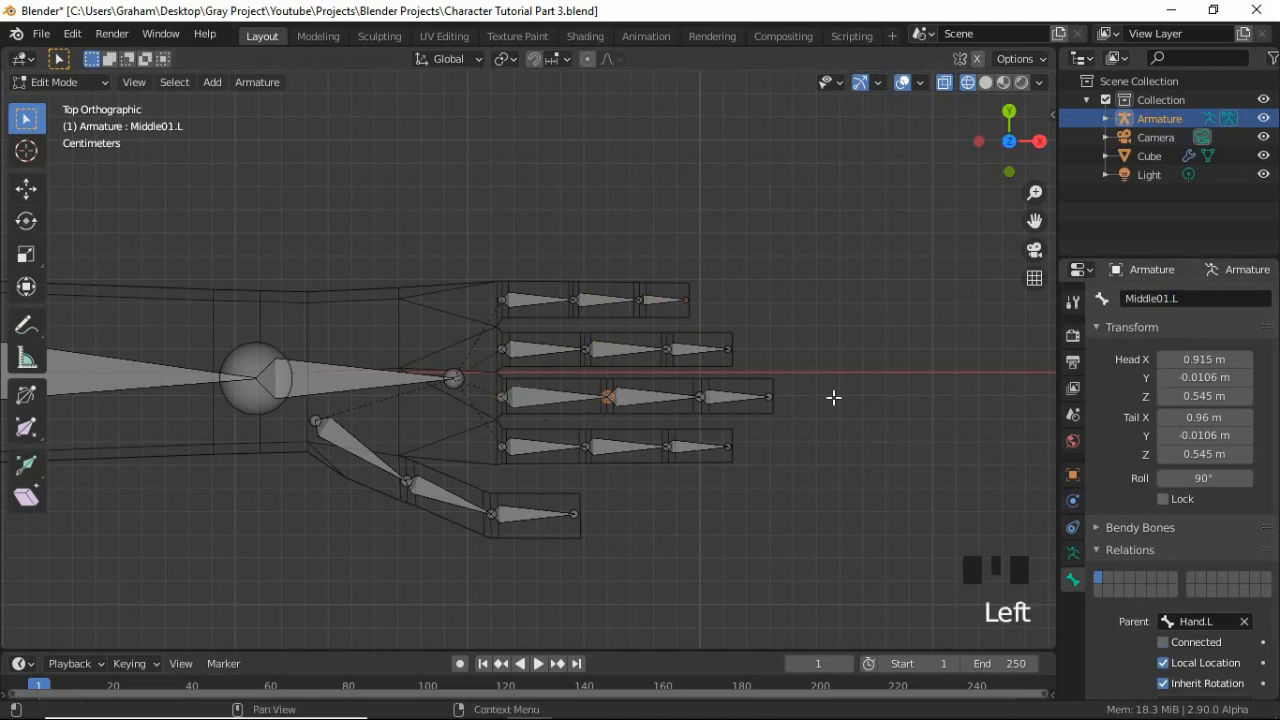
double_click(1218, 302)
type("Middle02.L")
key("Return")
left_click(735, 397)
double_click(1190, 298)
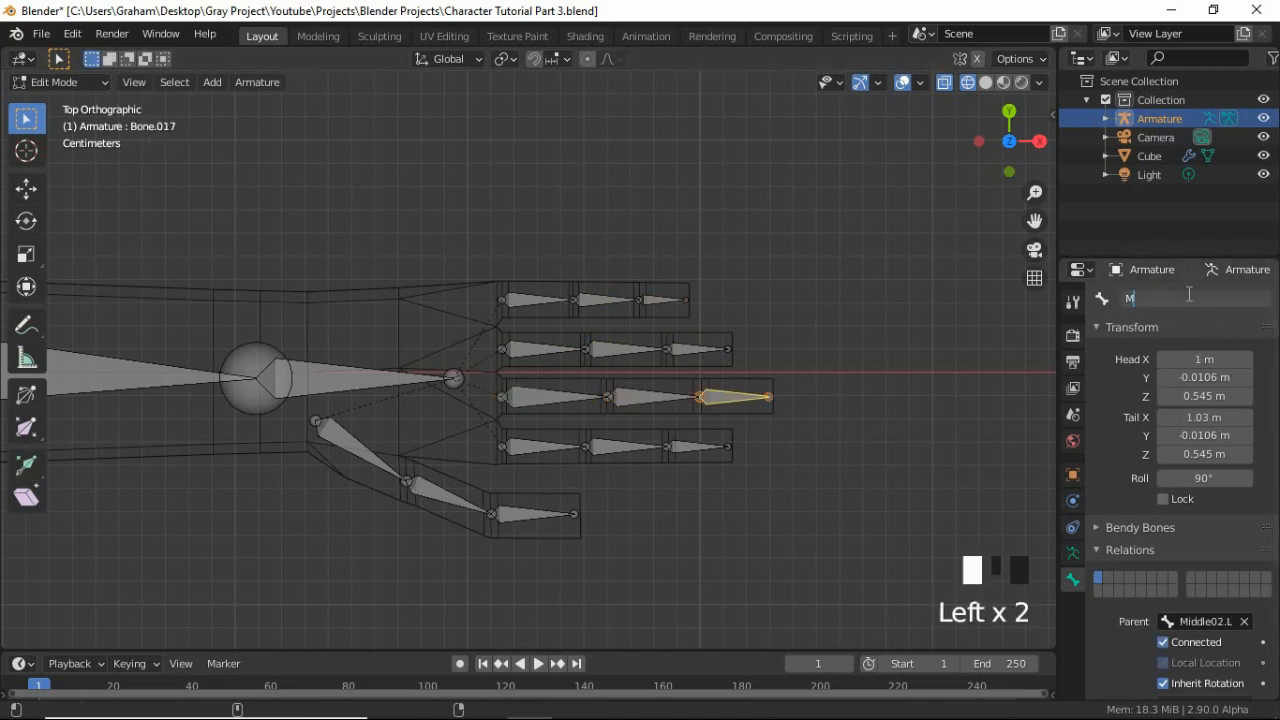
type("Middle03.L")
key("Return")
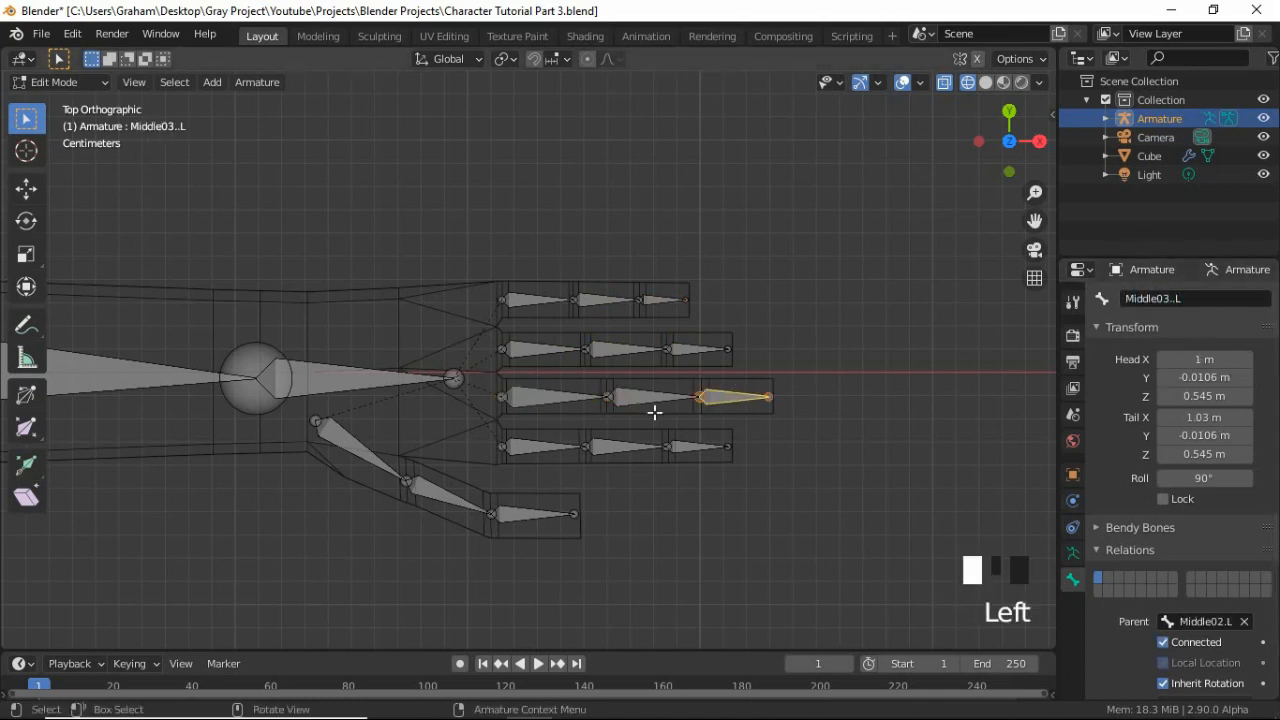
Rename the three index-finger bones from base to tip as Index01.L, Index02.L and Index03.L
left_click(540, 446)
double_click(1183, 300)
type("Index01.L")
key("Return")
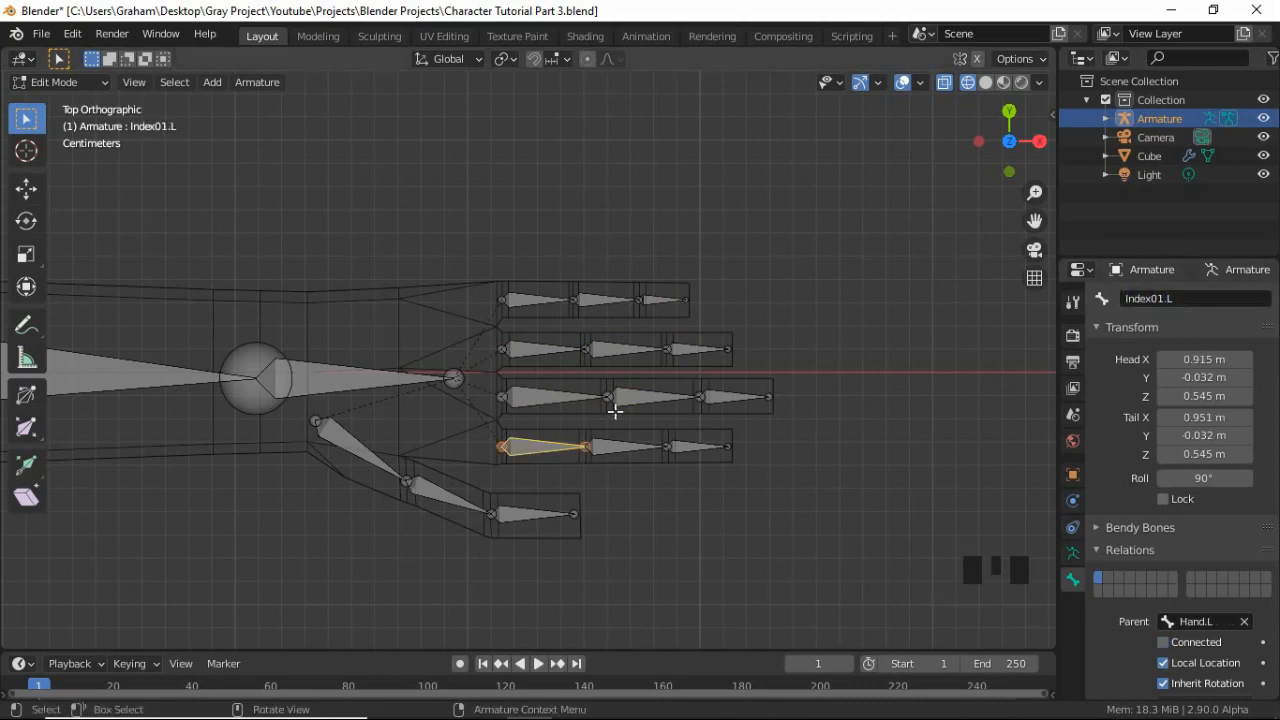
left_click(625, 446)
double_click(1183, 300)
type("Index02.L")
key("Return")
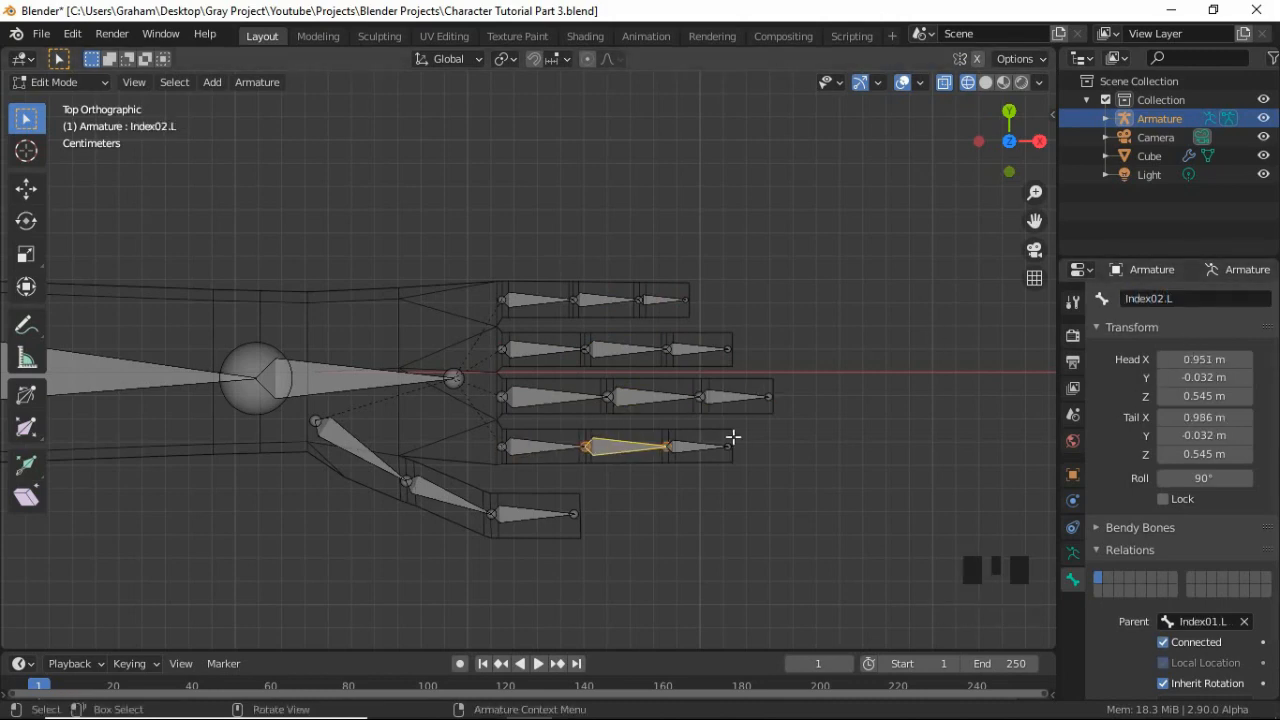
left_click(700, 446)
double_click(1185, 298)
type("Index03.L")
key("Return")
Rename the three thumb bones from base to tip as Thumb01.L, Thumb02.L and Thumb03.L
left_click(362, 452)
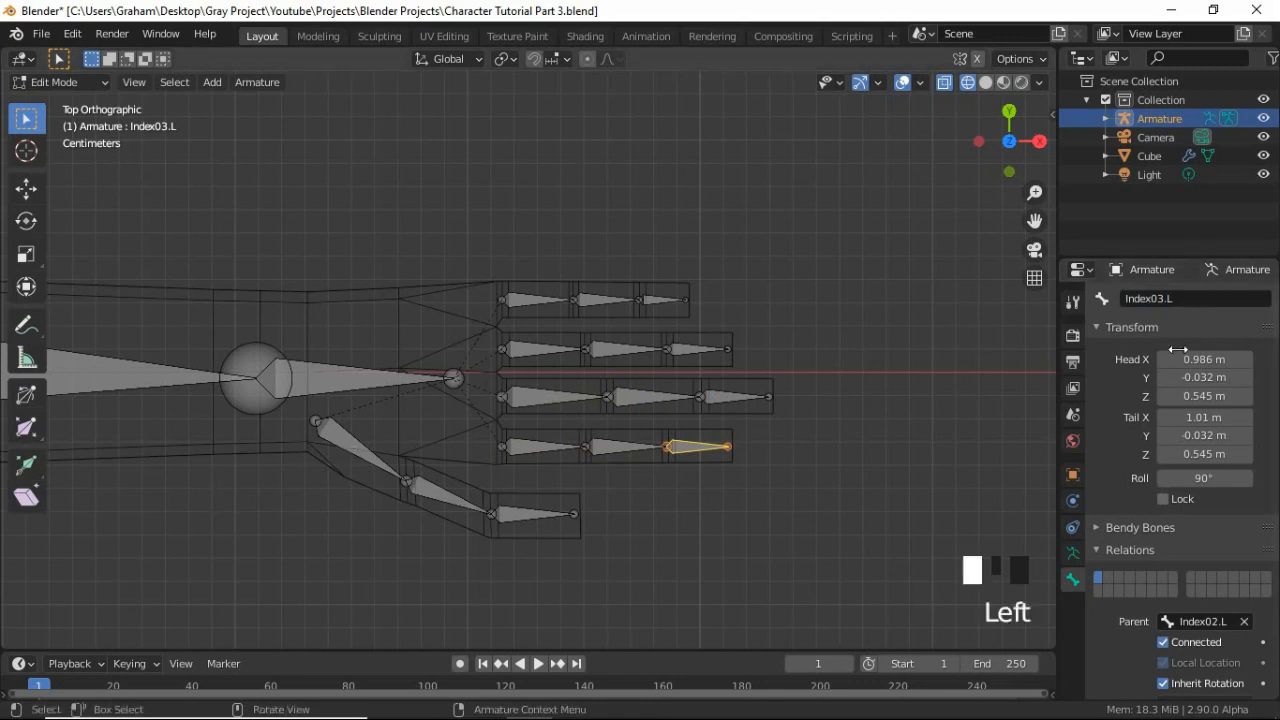
left_click(1198, 299)
type("Thumb01.L")
key("Return")
left_click(474, 502)
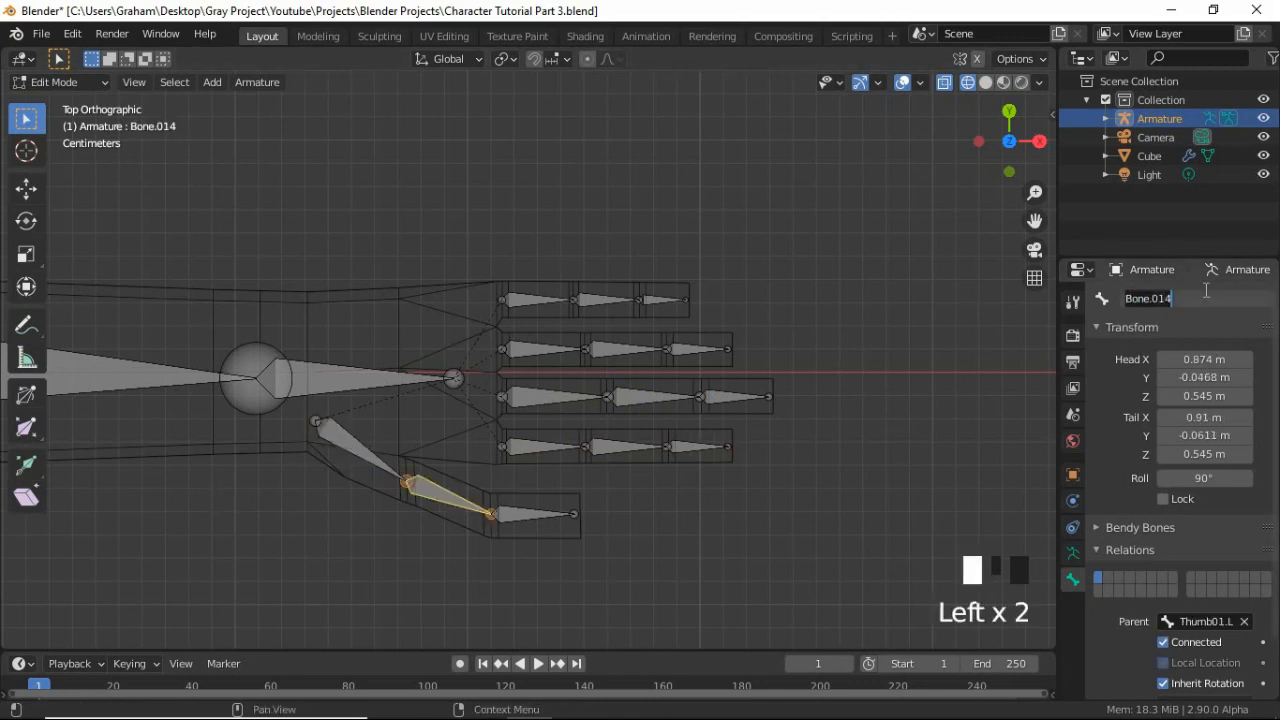
double_click(1185, 298)
type("Thumb02.L")
key("Return")
left_click(535, 514)
double_click(1185, 298)
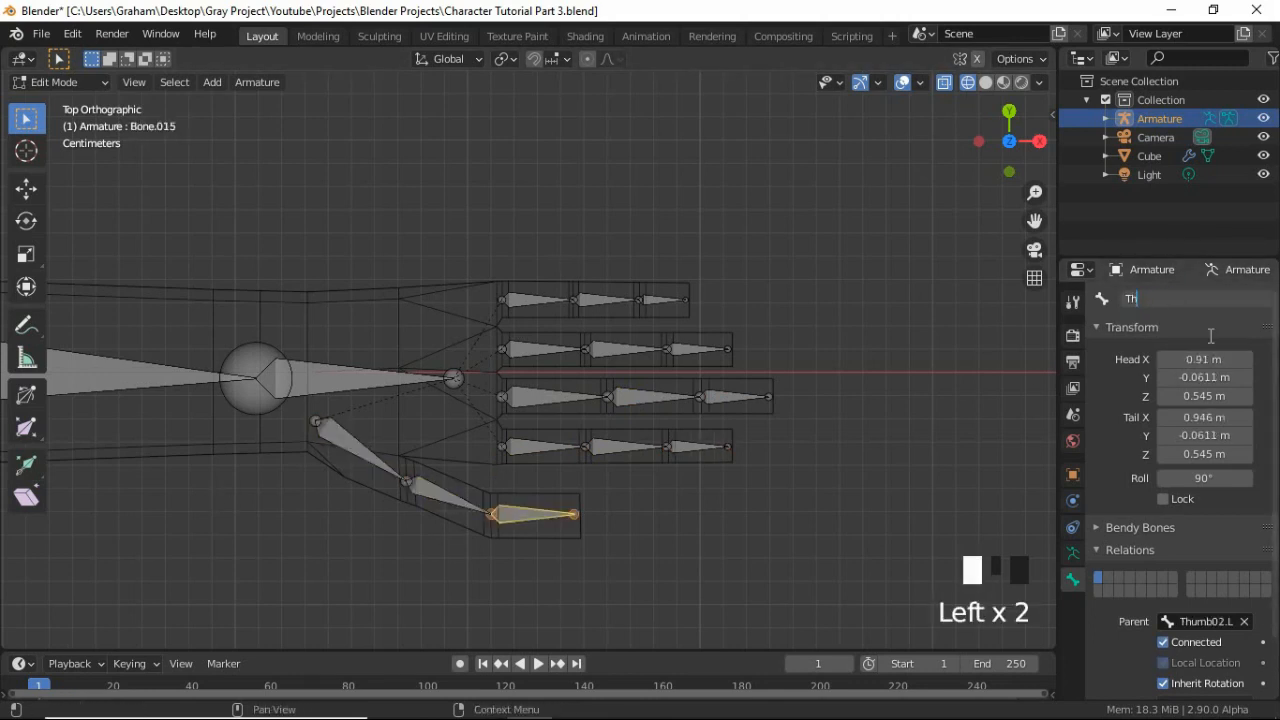
type("Thumb03.L")
key("Return")
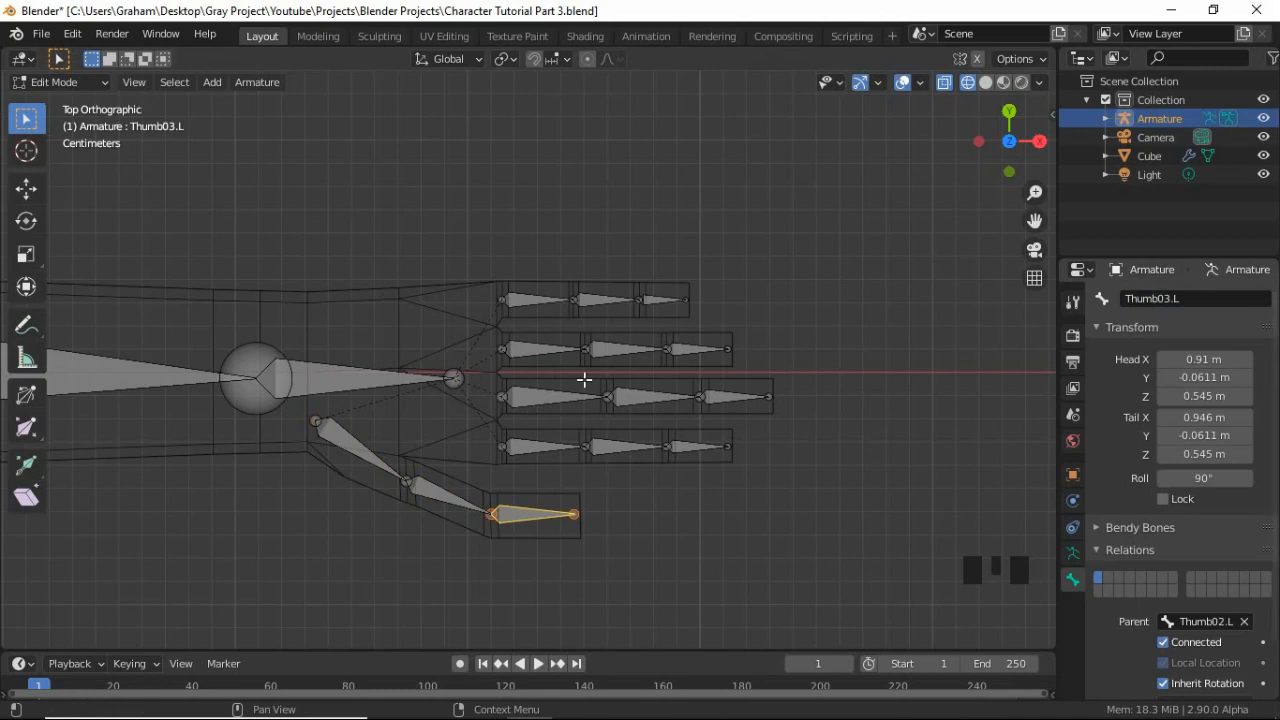
Check the names of the finger and thumb bones one by one, from the little finger to the thumb
left_click(521, 300)
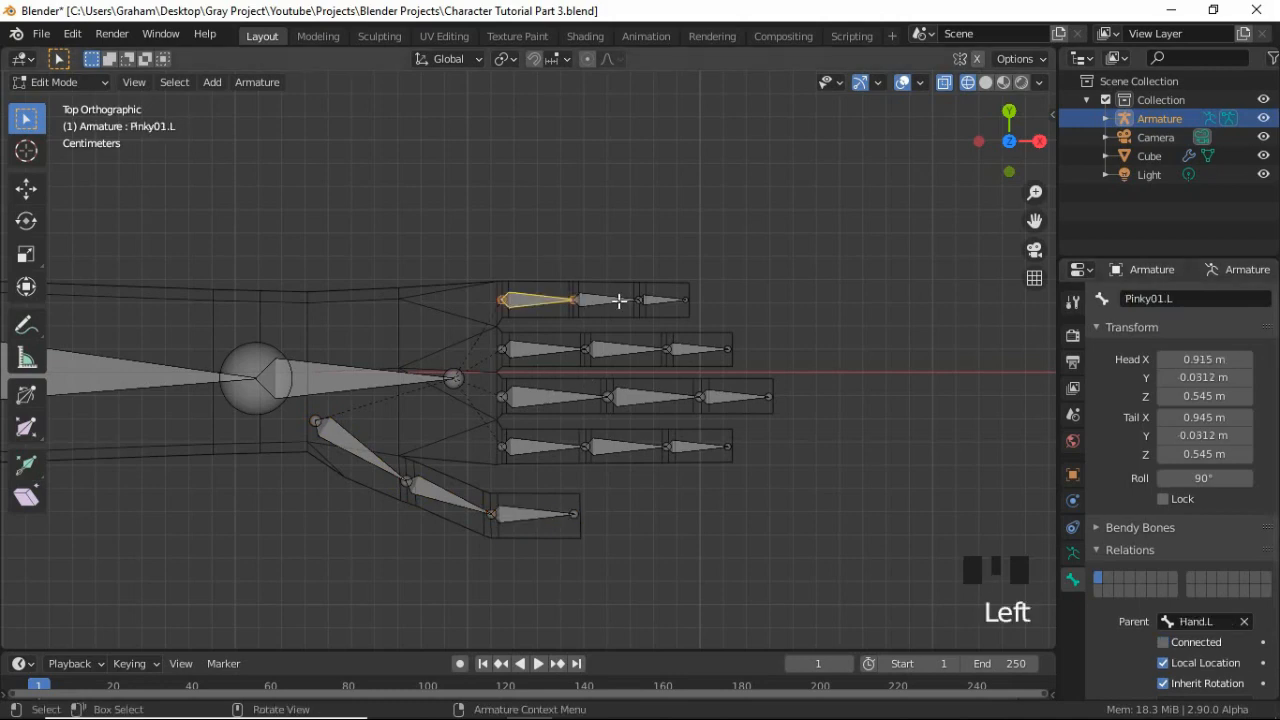
left_click(608, 298)
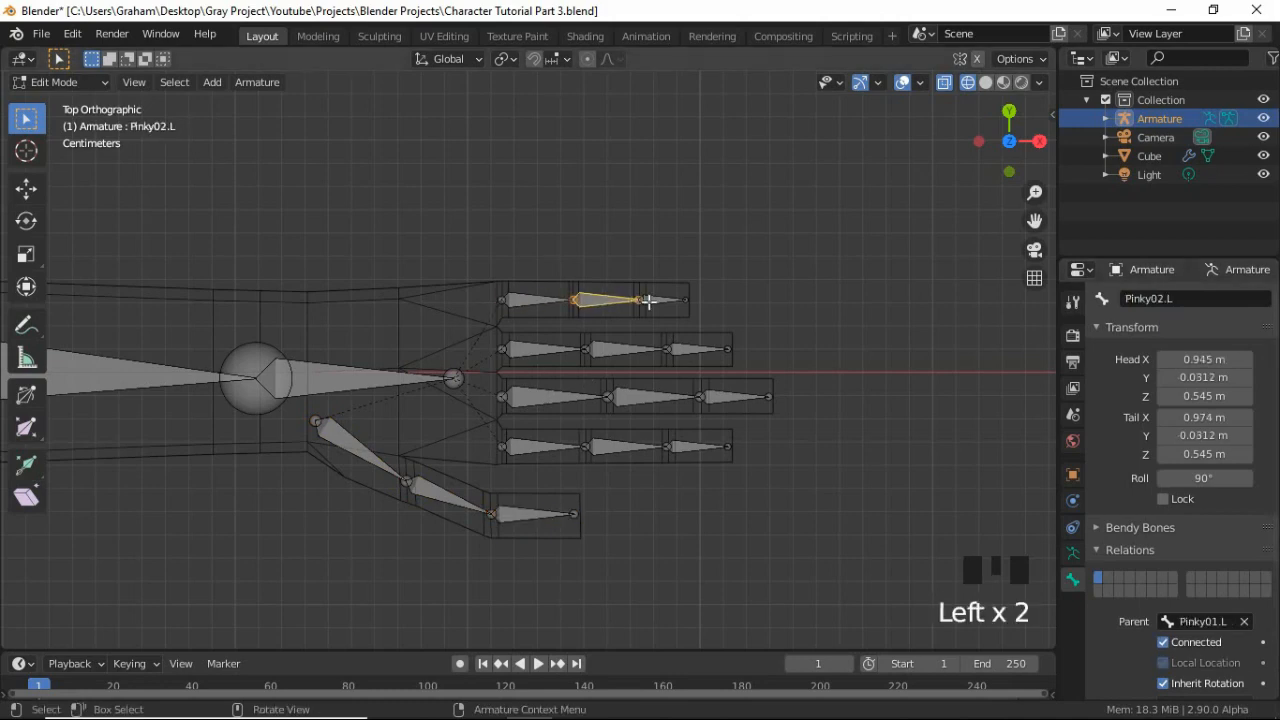
left_click(545, 303)
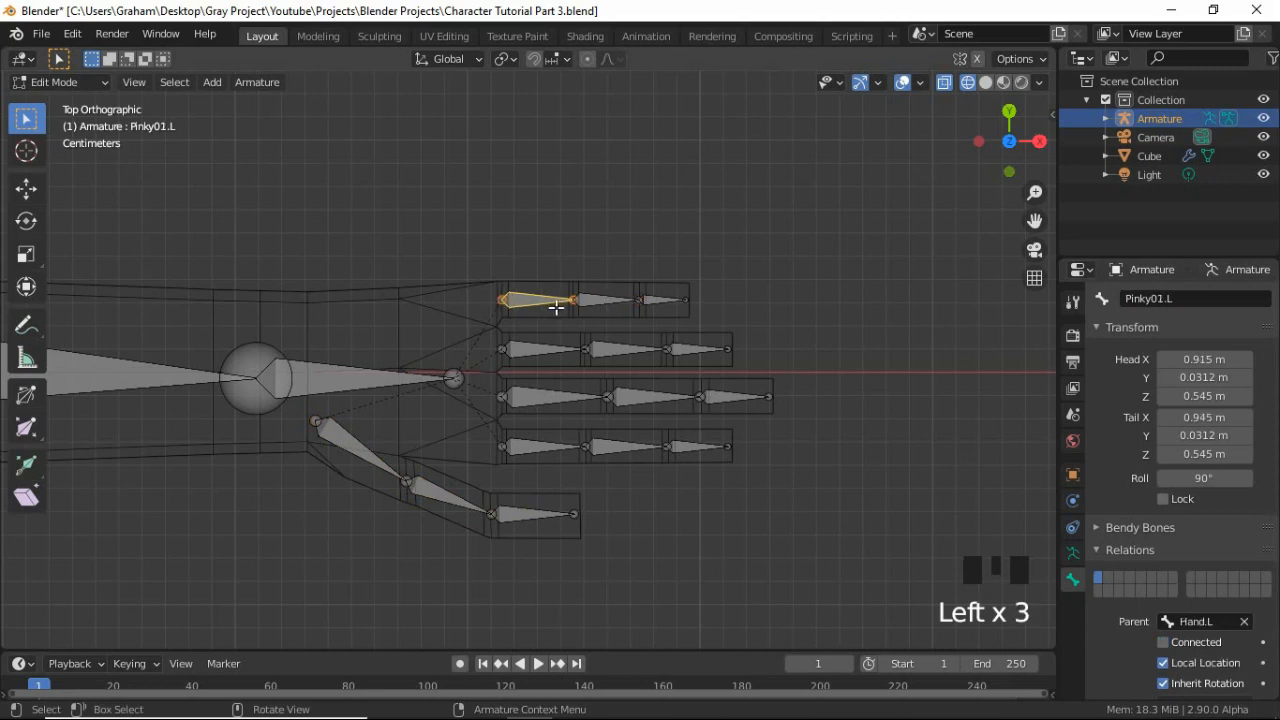
left_click(605, 302)
left_click(665, 300)
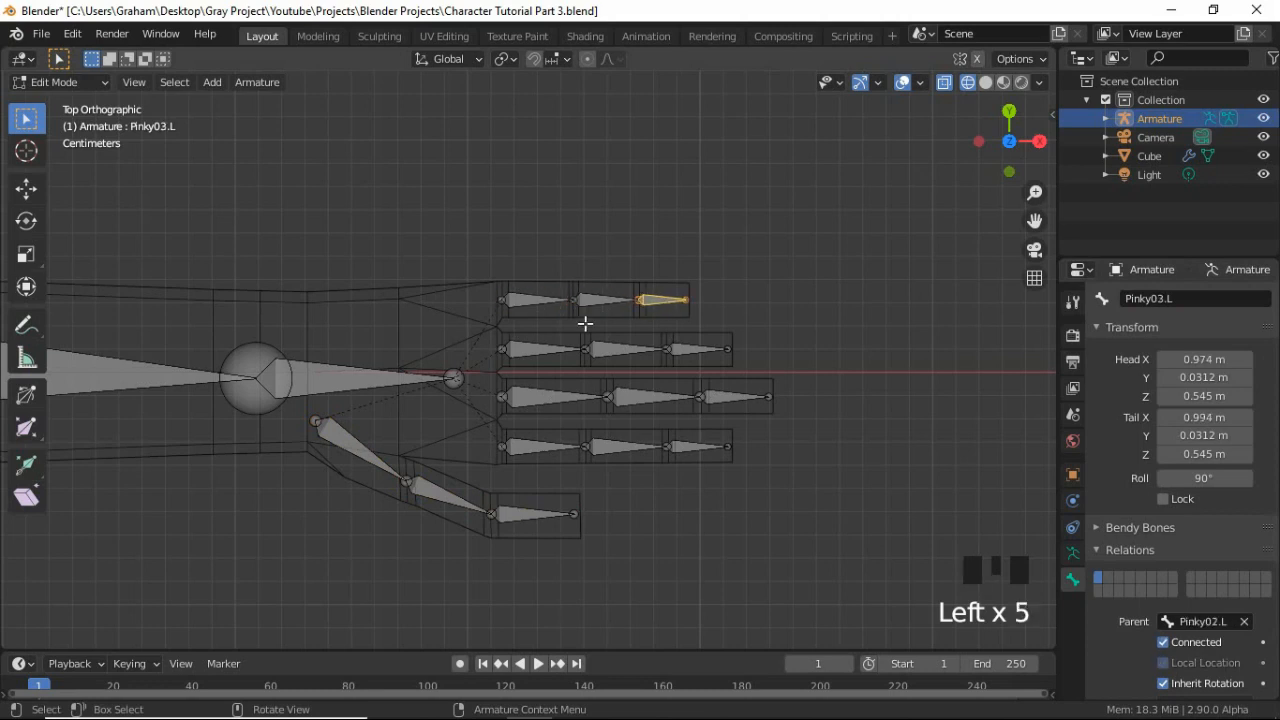
left_click(536, 350)
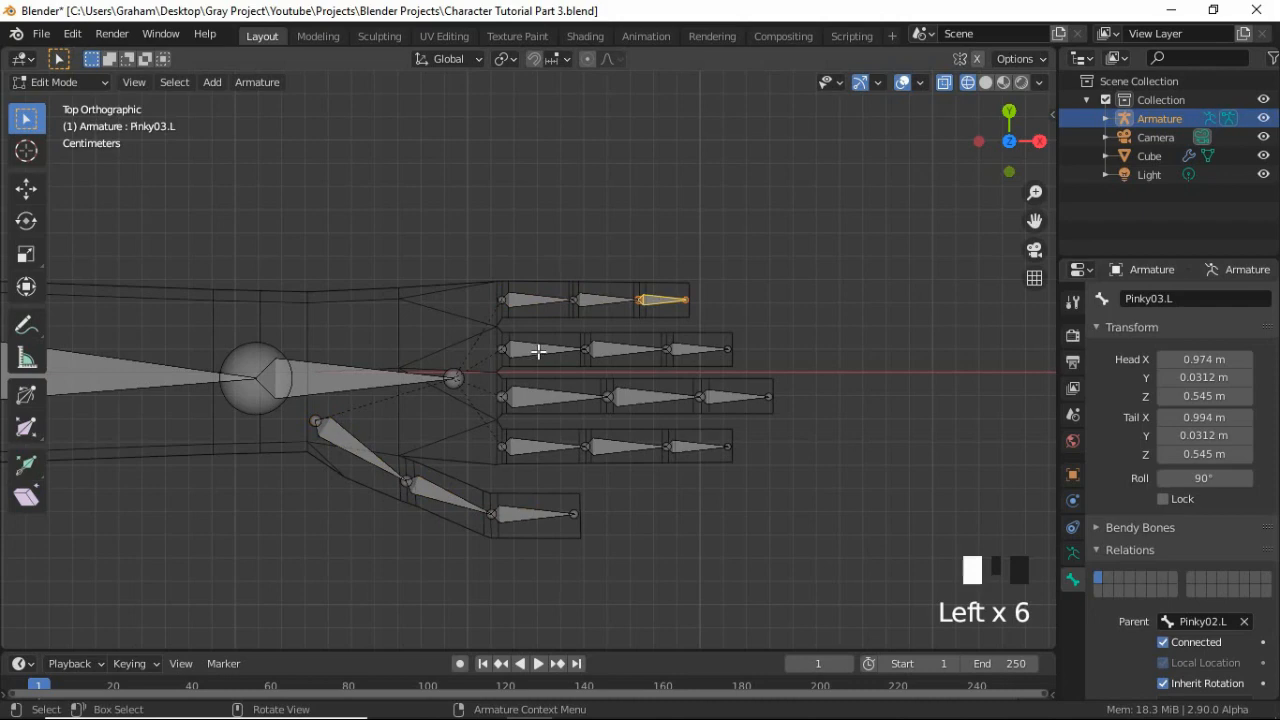
left_click(607, 352)
left_click(695, 349)
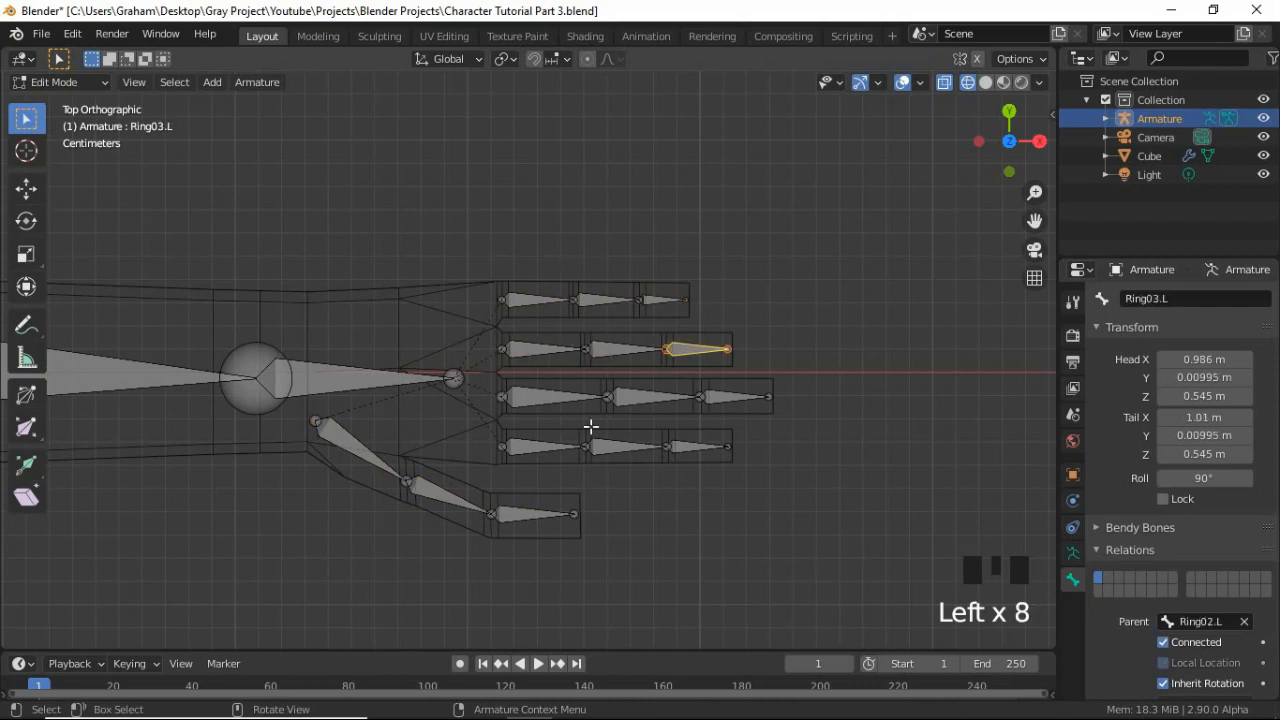
left_click(546, 402)
left_click(655, 402)
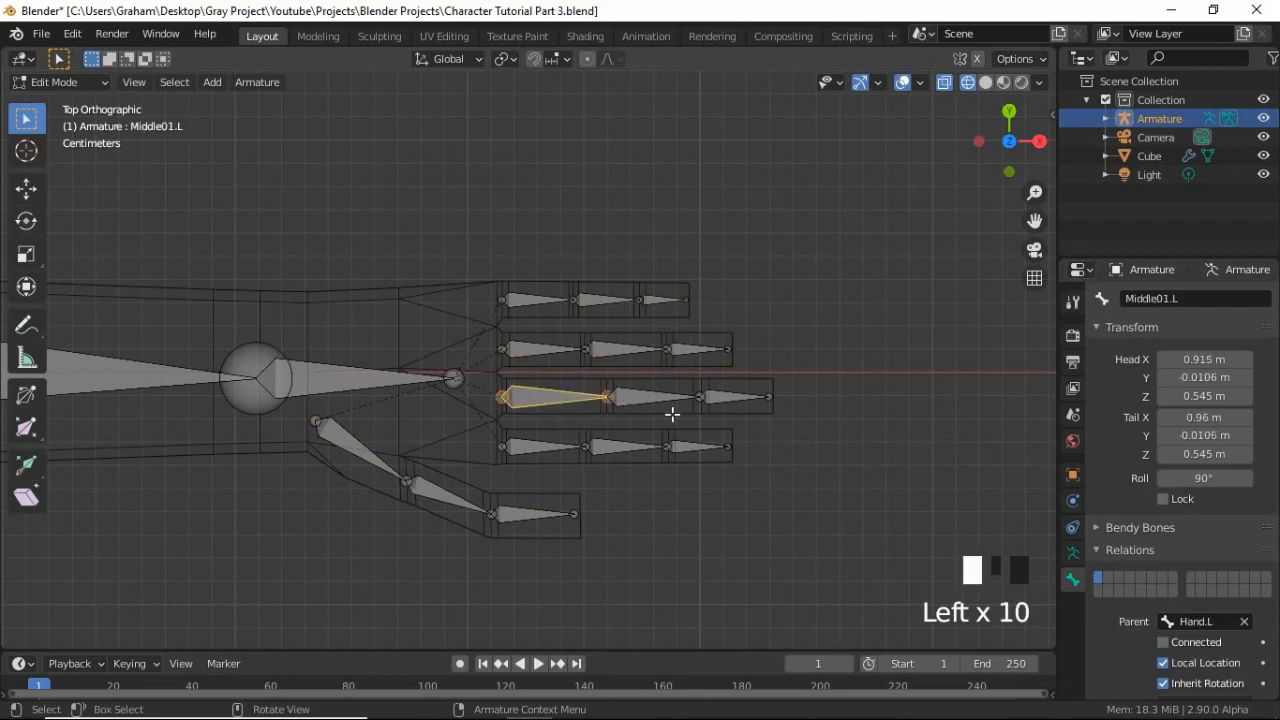
left_click(723, 400)
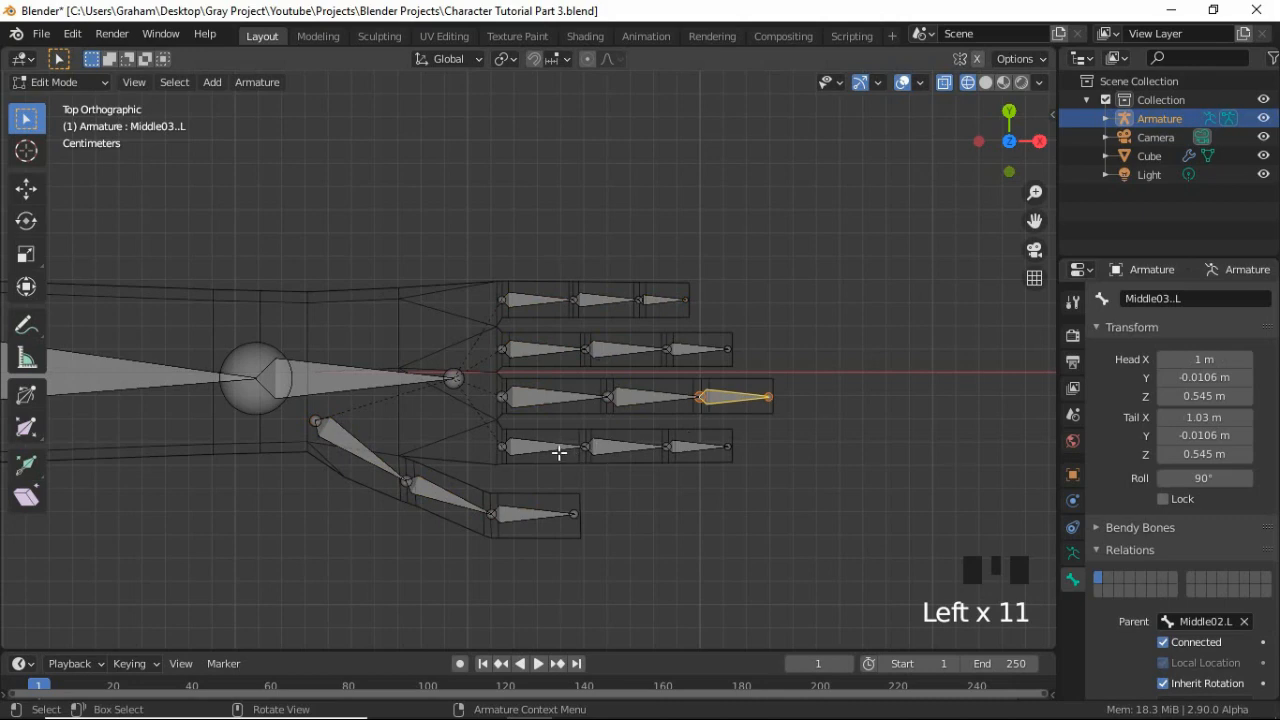
left_click(559, 453)
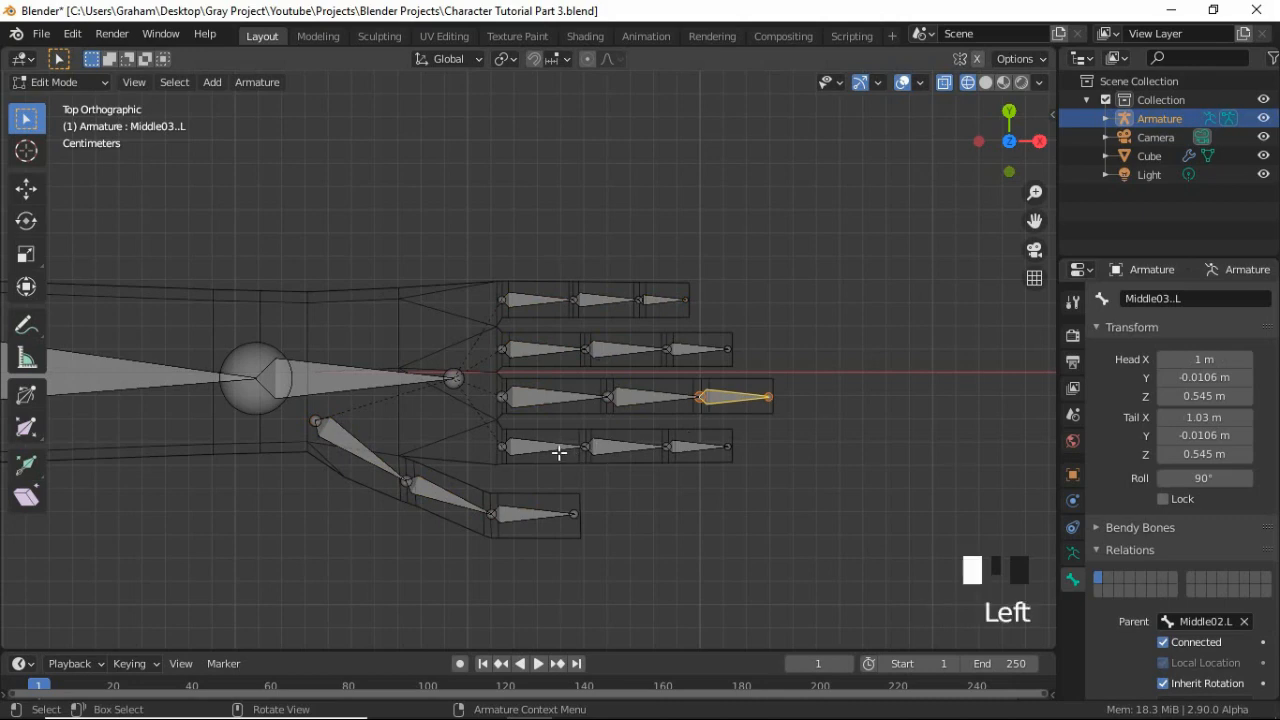
left_click(626, 453)
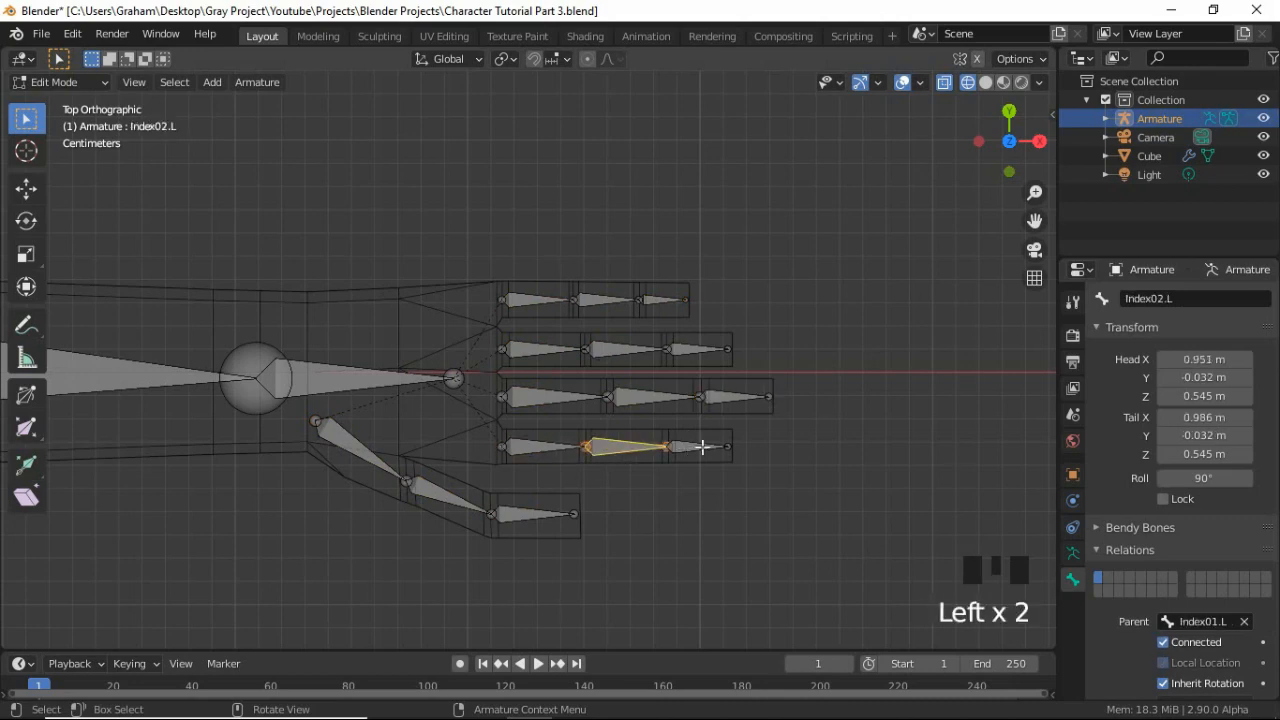
left_click(703, 447)
left_click(381, 452)
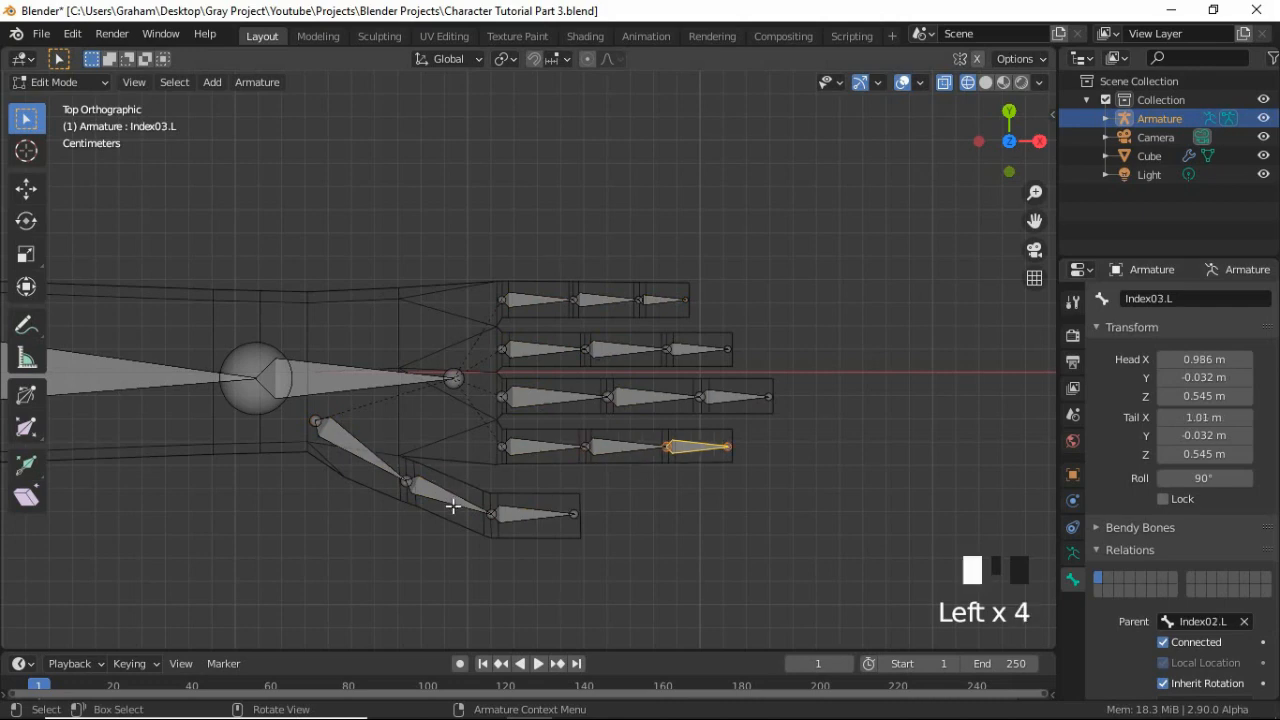
left_click(449, 502)
left_click(556, 517)
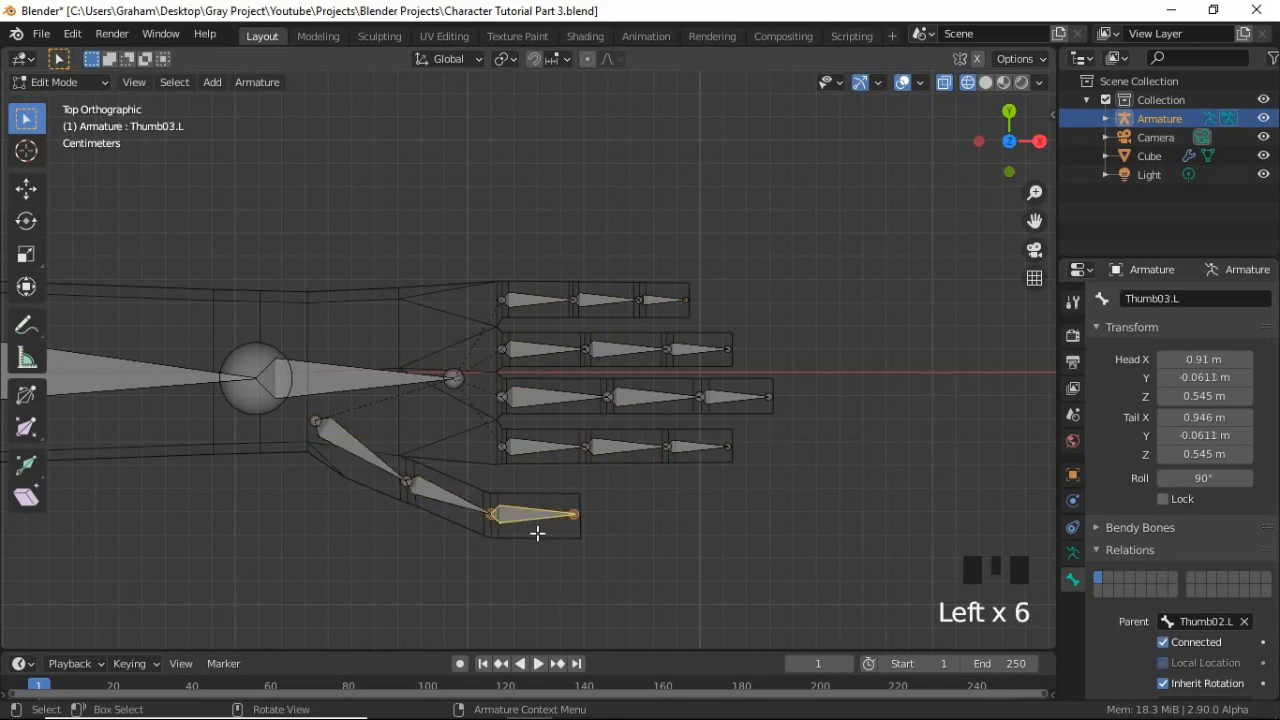
Replace the parent of the left shoulder bone with the Neck bone in its relations
scroll(434, 486, "down", 2)
middle_click_drag(434, 486, 600, 509, "shift")
scroll(381, 494, "down", 4)
middle_click_drag(583, 400, 877, 280, "shift")
middle_click_drag(440, 457, 626, 531, "shift")
key("KP_1")
middle_click_drag(441, 240, 466, 377, "shift")
scroll(440, 194, "down", 3)
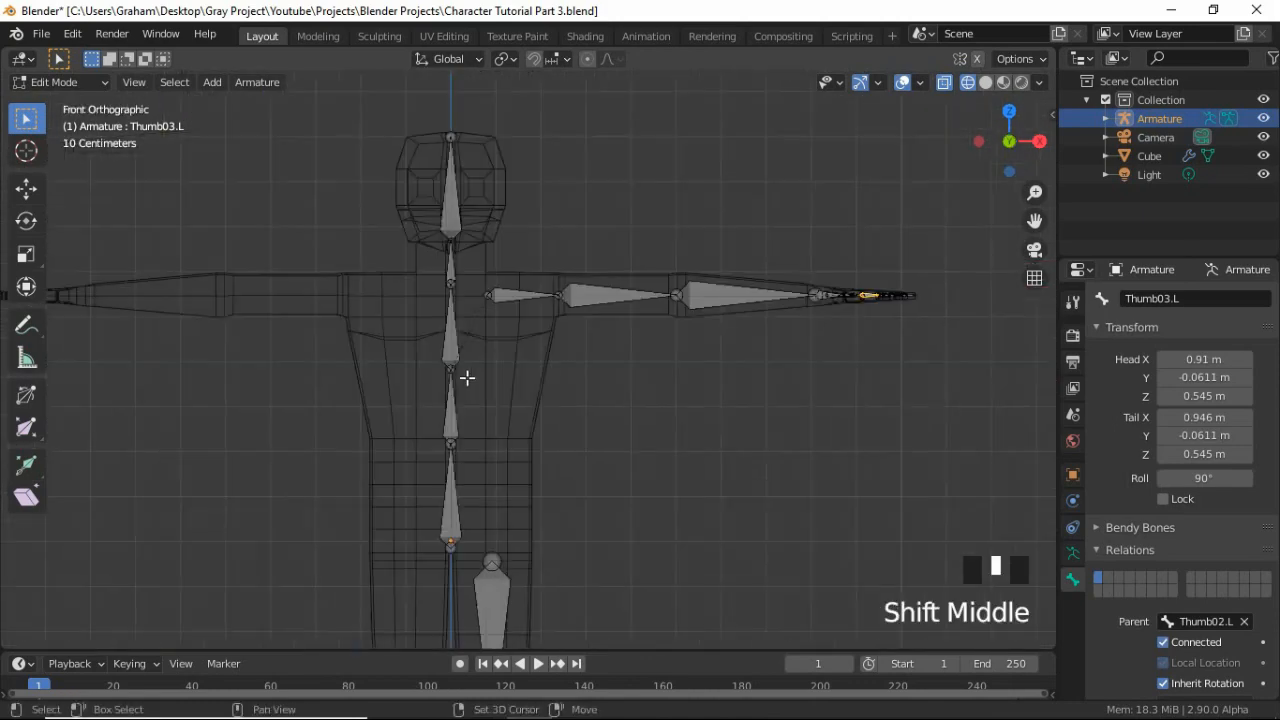
left_click(509, 300)
scroll(1200, 560, "down", 2)
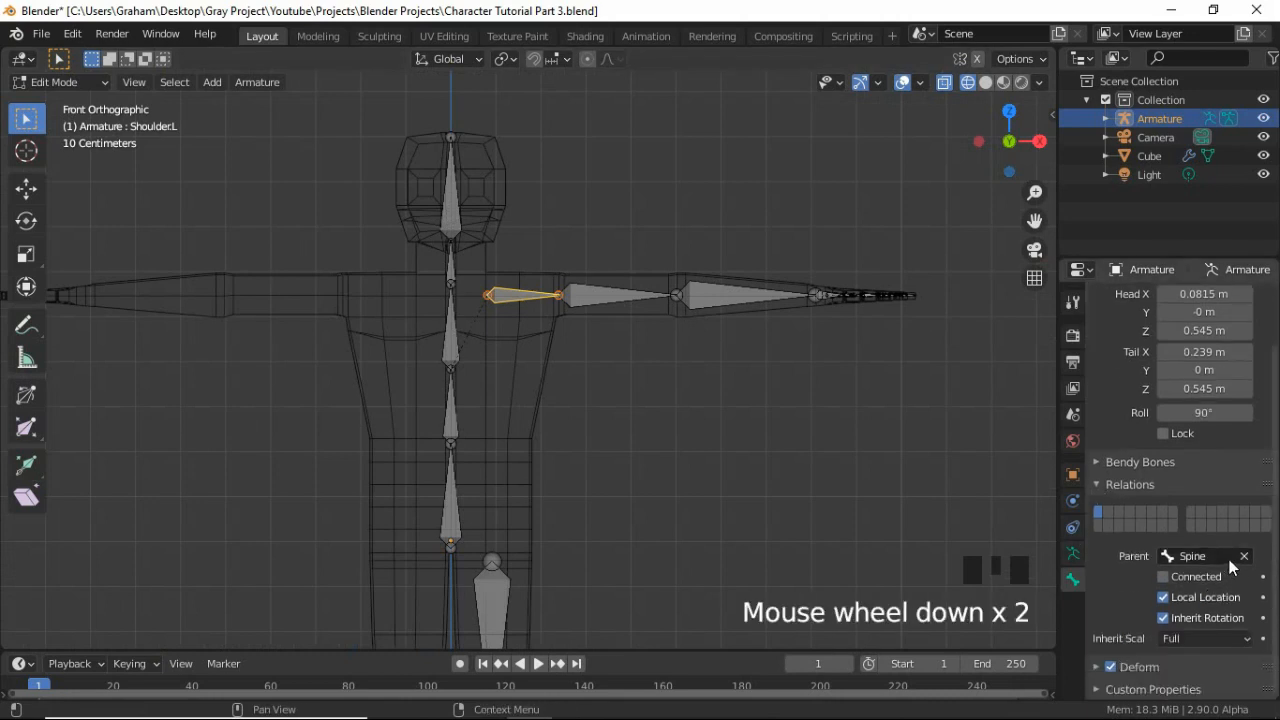
left_click(1243, 556)
left_click(1213, 557)
type("neck")
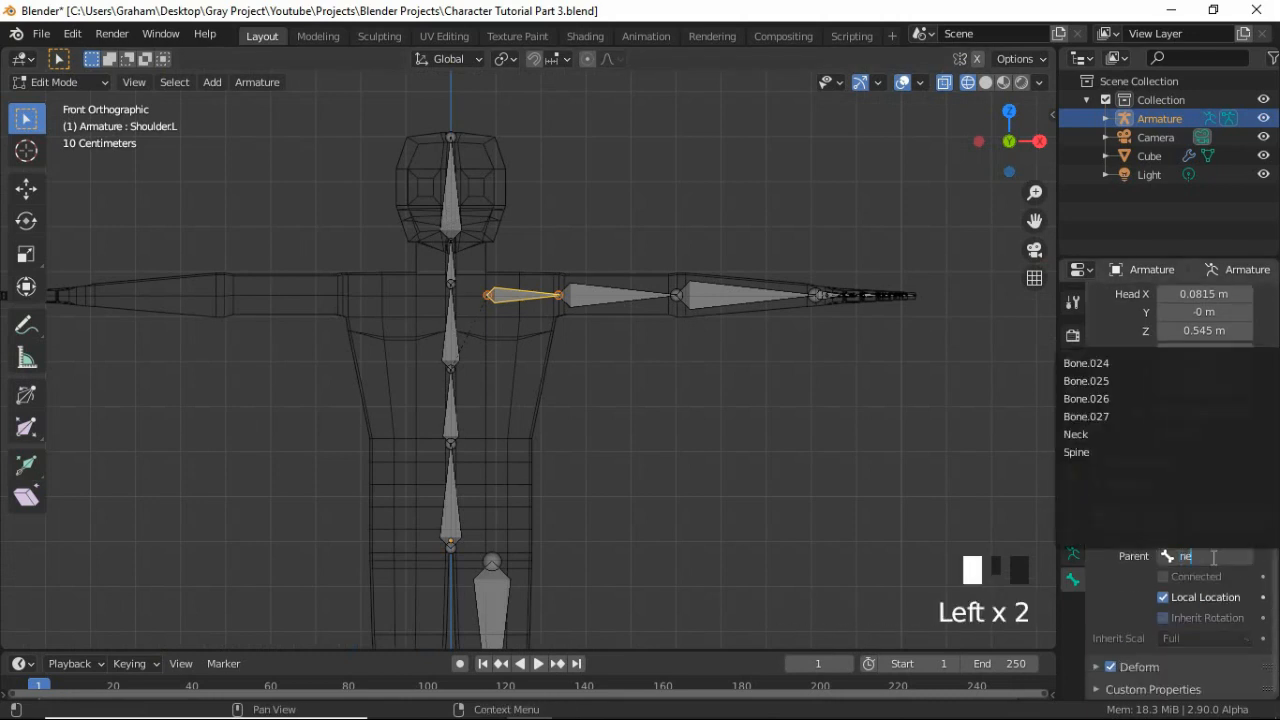
key("Return")
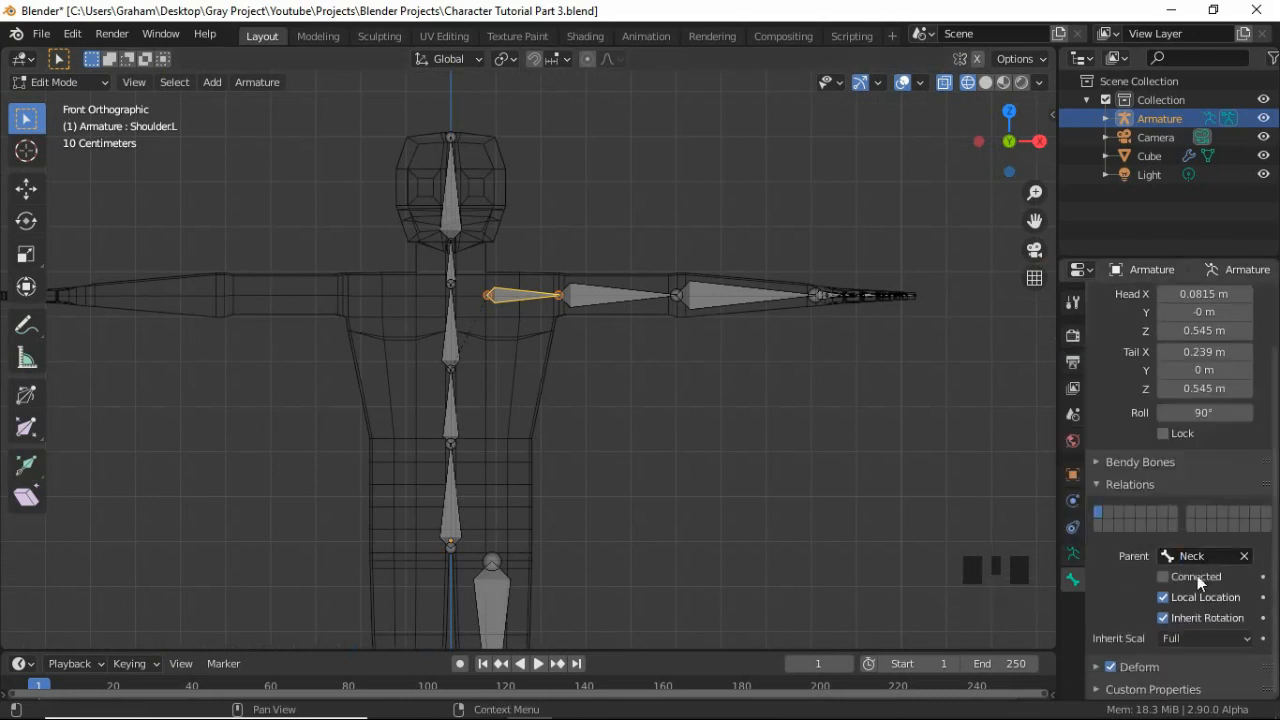
Rename the left thigh bone as UpperLeg.L
middle_click_drag(594, 522, 595, 511, "shift")
middle_click_drag(728, 228, 728, 88, "shift")
middle_click_drag(637, 294, 638, 100, "shift")
left_click(487, 239)
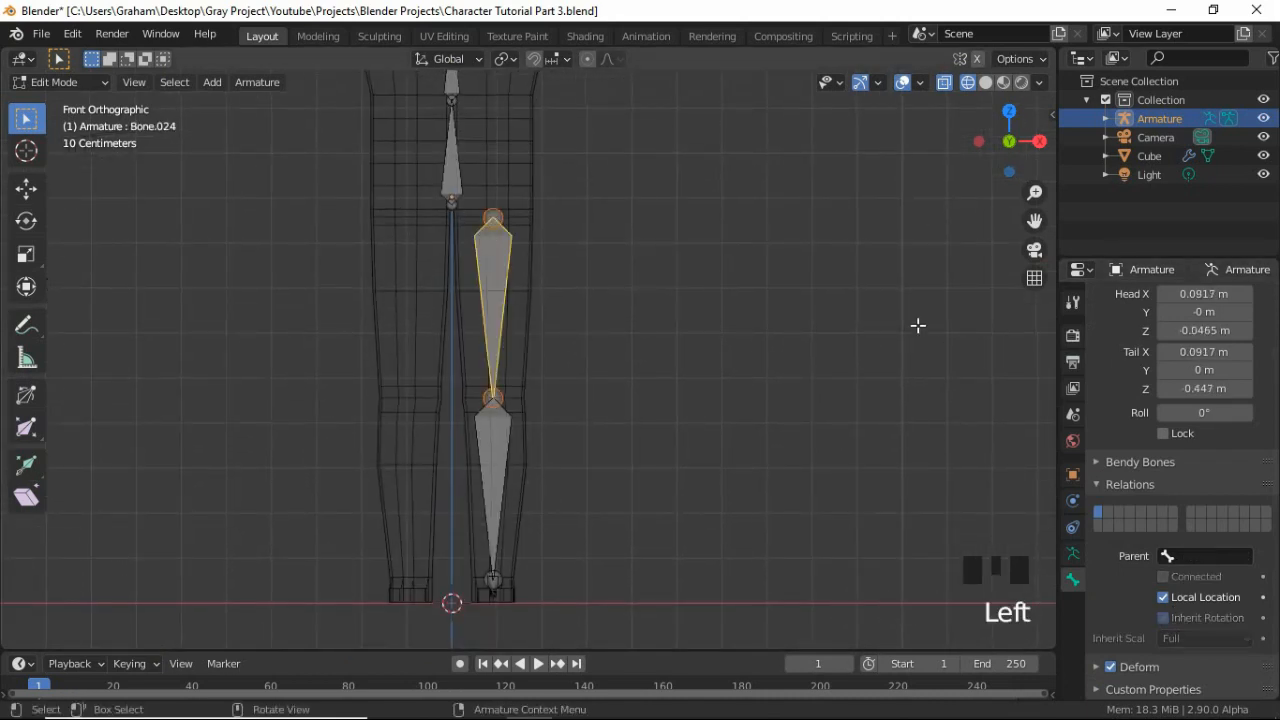
scroll(1167, 304, "up", 3)
left_click(1167, 304)
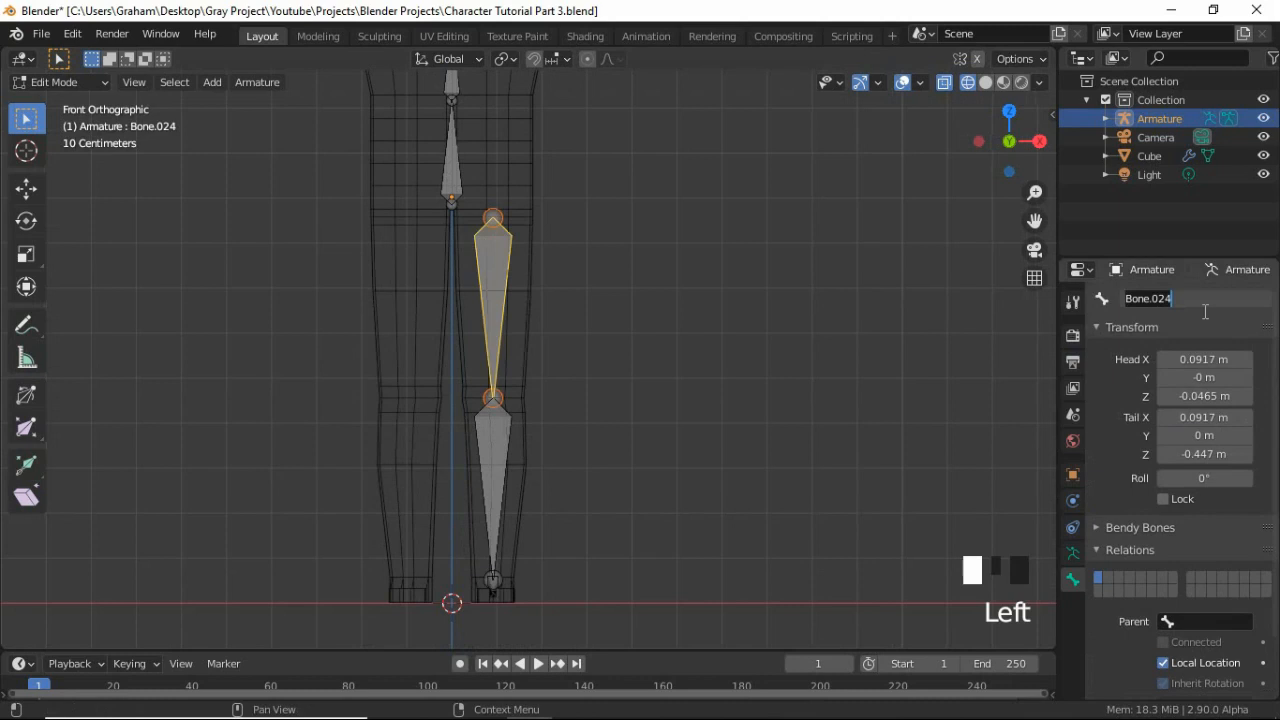
type("UpperLeg.L")
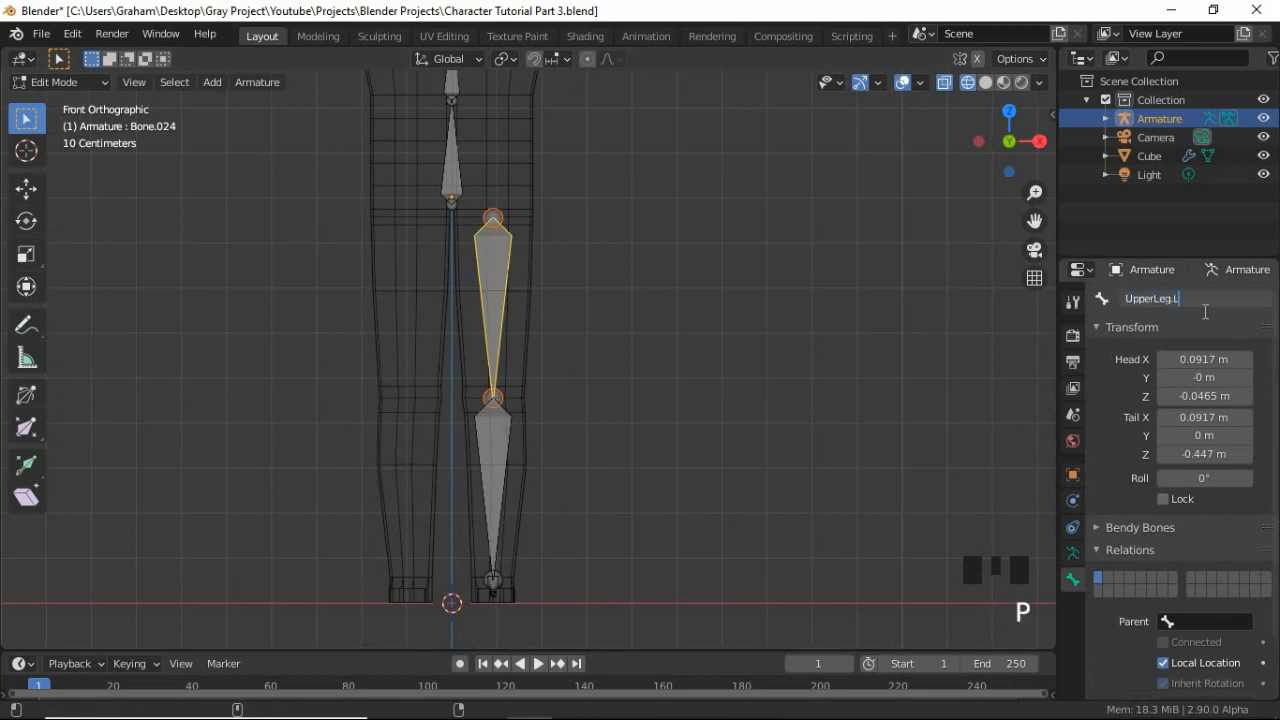
key("Return")
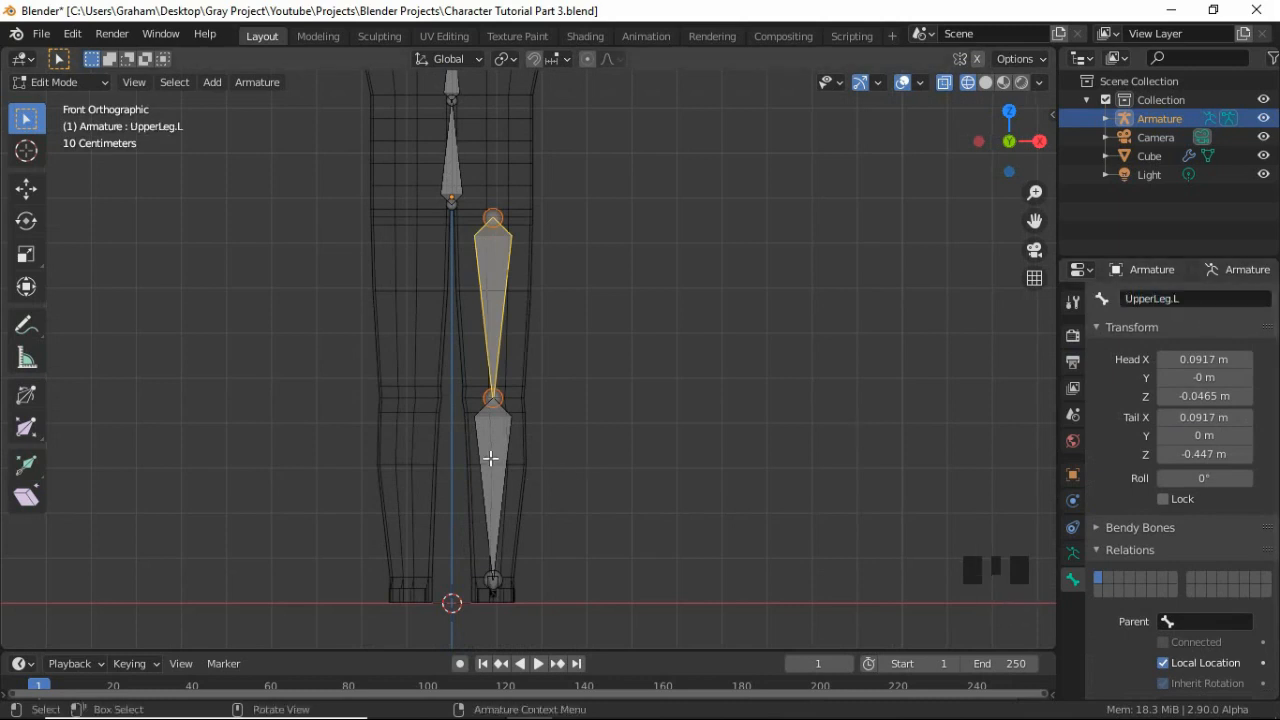
Rename the left shin bone below the knee as LowerLeg.L
left_click(491, 457)
left_click(1180, 299)
type("Lo")
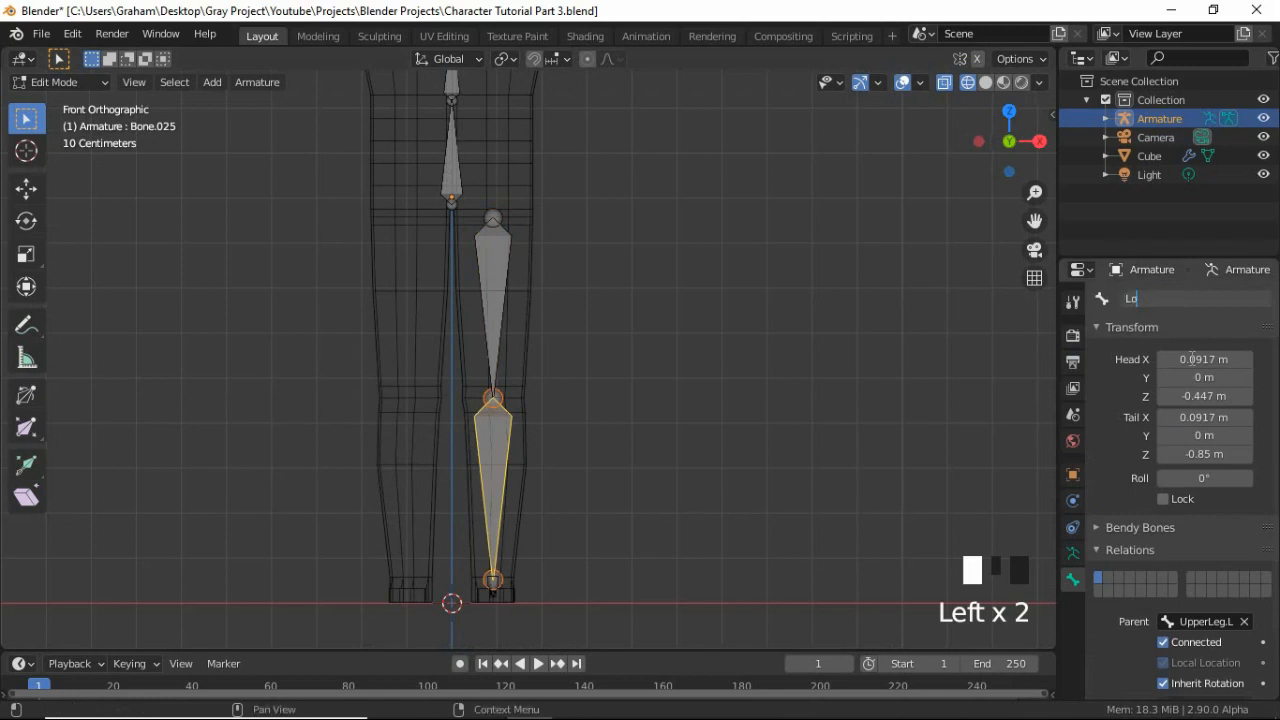
type("werLeg.L")
key("Return")
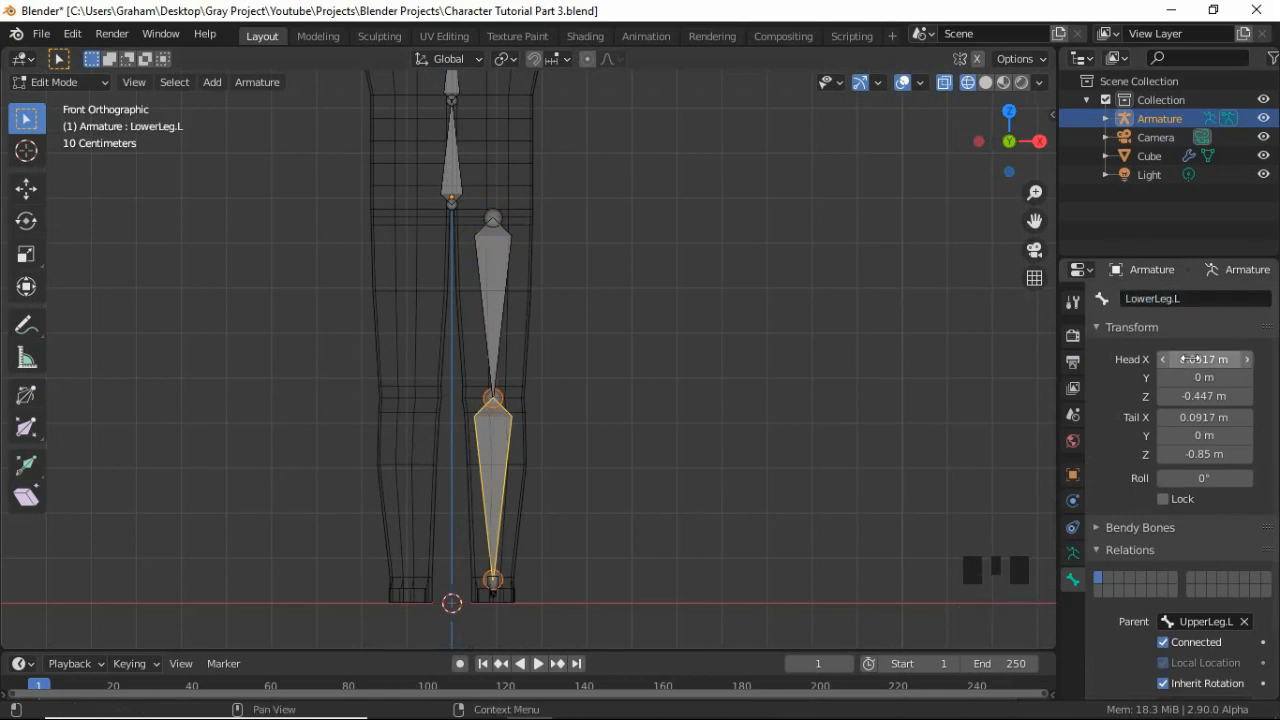
Rename the left foot bone that runs forward from the ankle as Foot.L
middle_click_drag(596, 542, 451, 563)
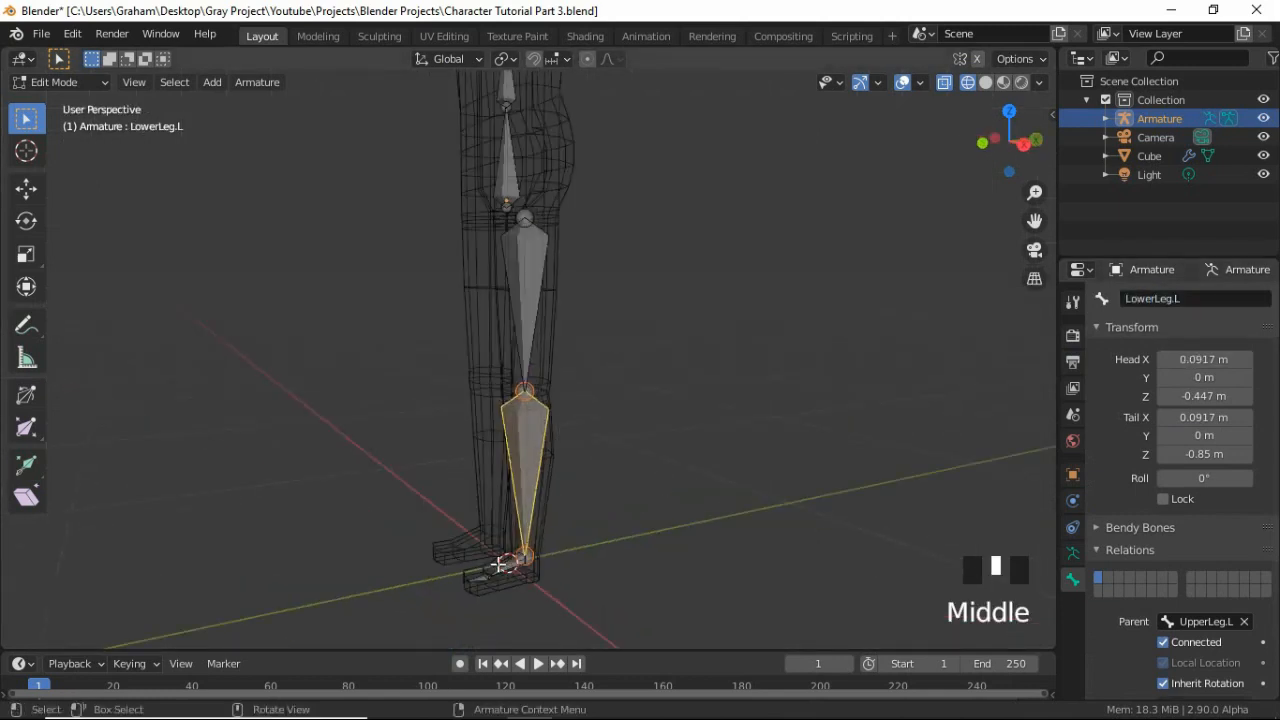
left_click(512, 565)
double_click(1190, 299)
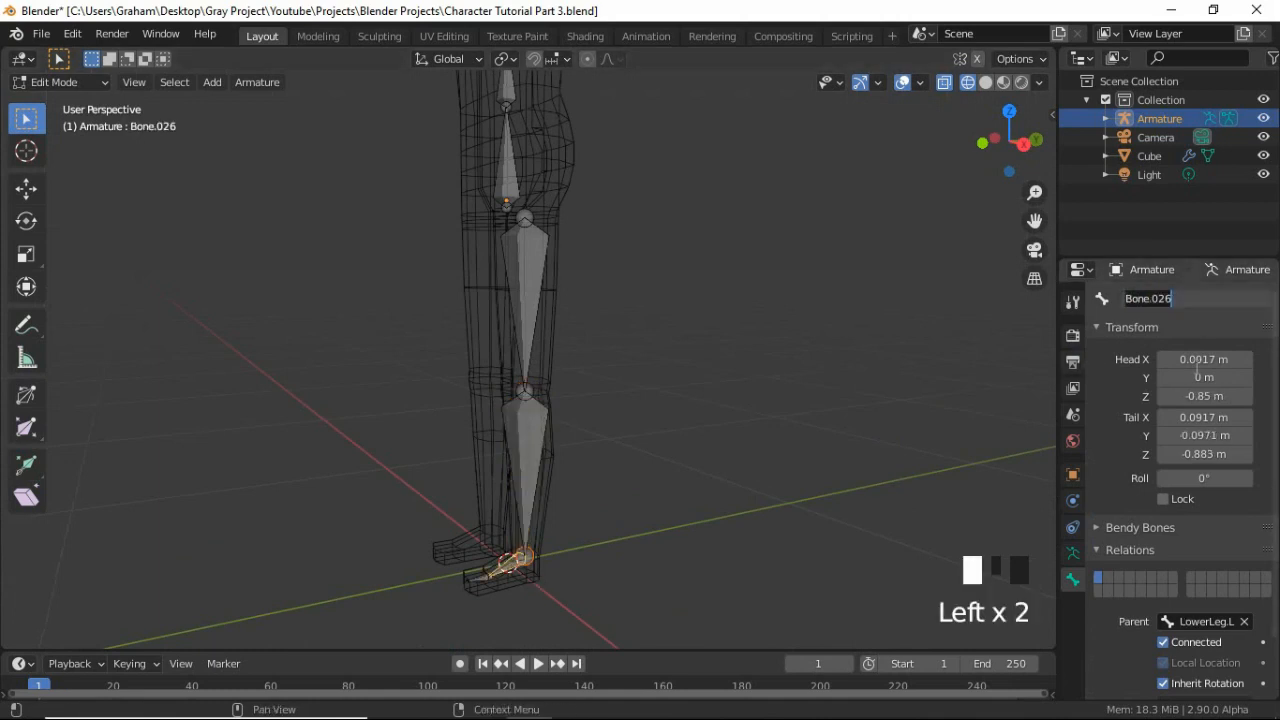
type("Foot.L")
key("Return")
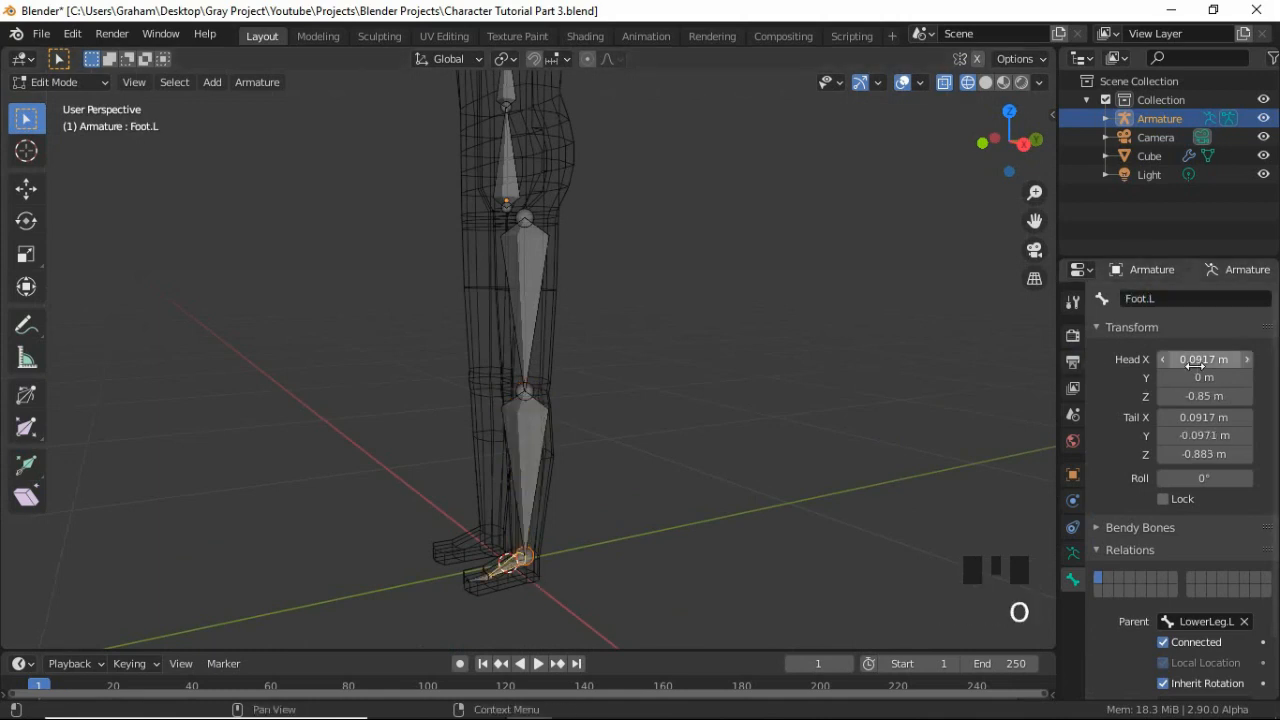
Rename the bone at the front of the left foot as Toes.L
key("e")
left_click(474, 579)
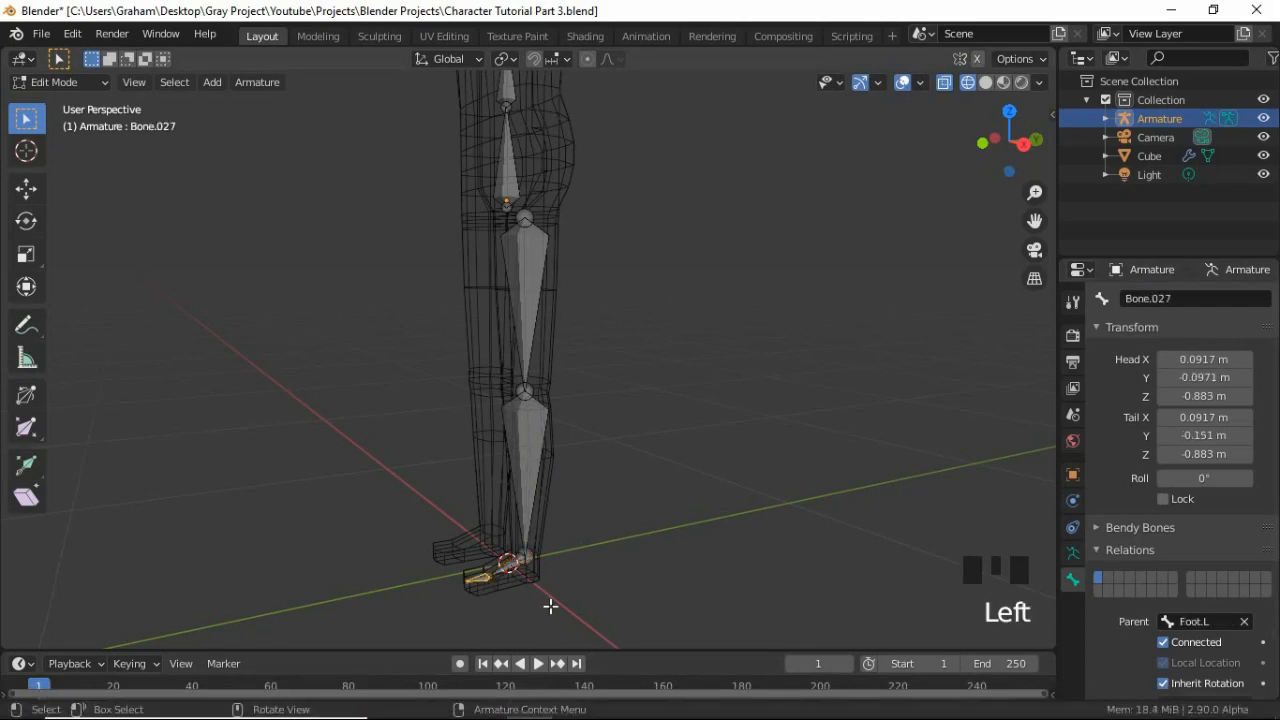
key("KP_Decimal")
scroll(571, 574, "down", 1)
middle_click_drag(663, 466, 617, 486)
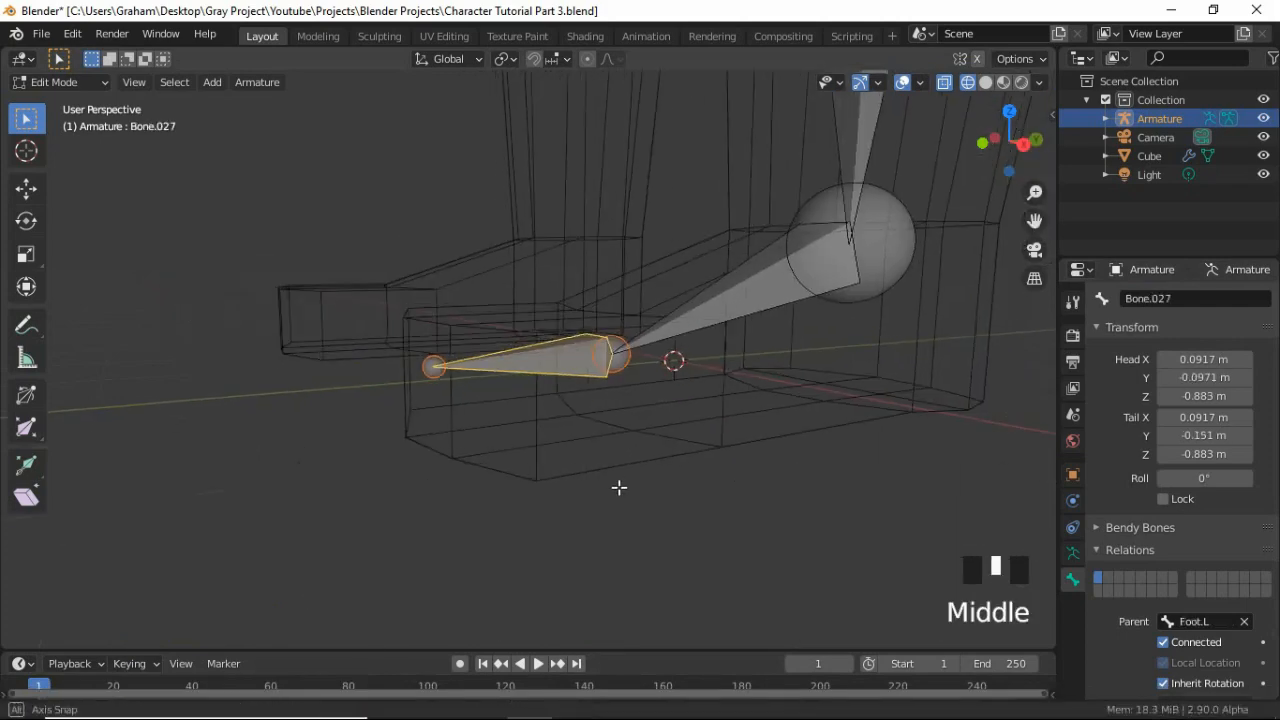
scroll(620, 424, "down", 4)
middle_click_drag(620, 424, 597, 446)
left_click(1182, 299)
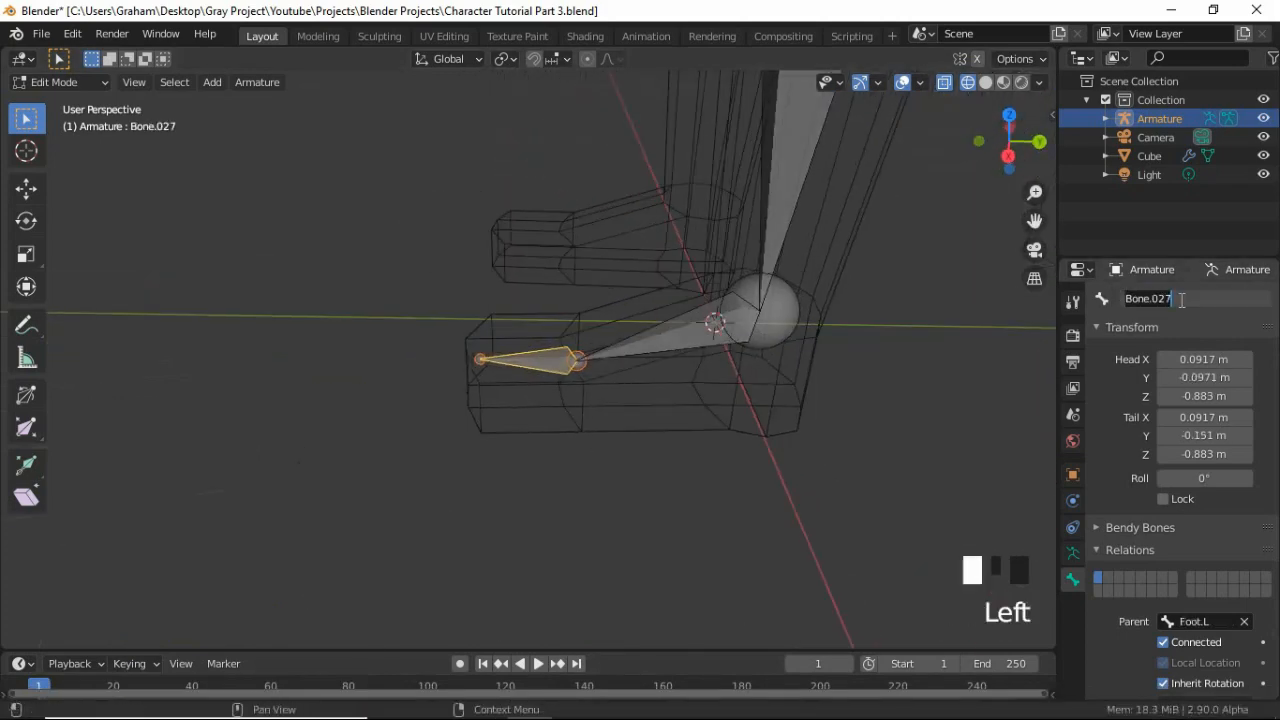
type("Toes.L")
key("Return")
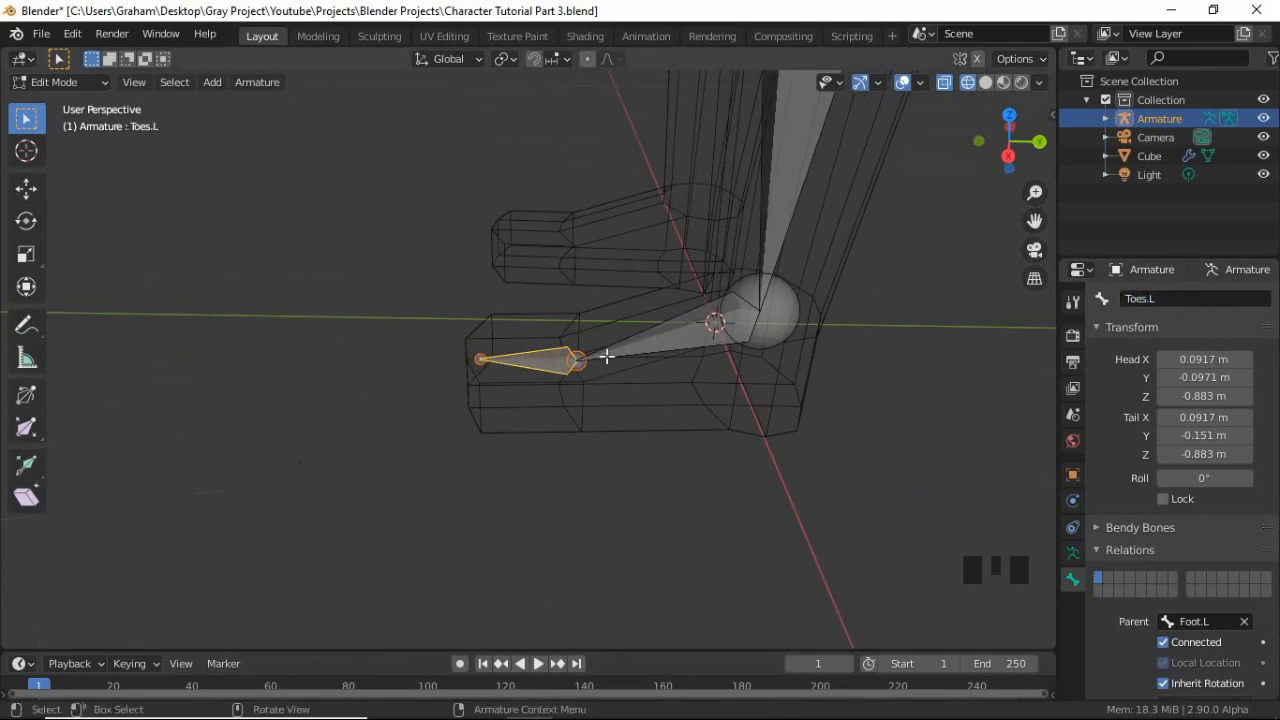
Set the parent of the left upper leg bone to the Hip bone
scroll(590, 335, "down", 9)
middle_click_drag(554, 289, 574, 408)
scroll(636, 212, "down", 2)
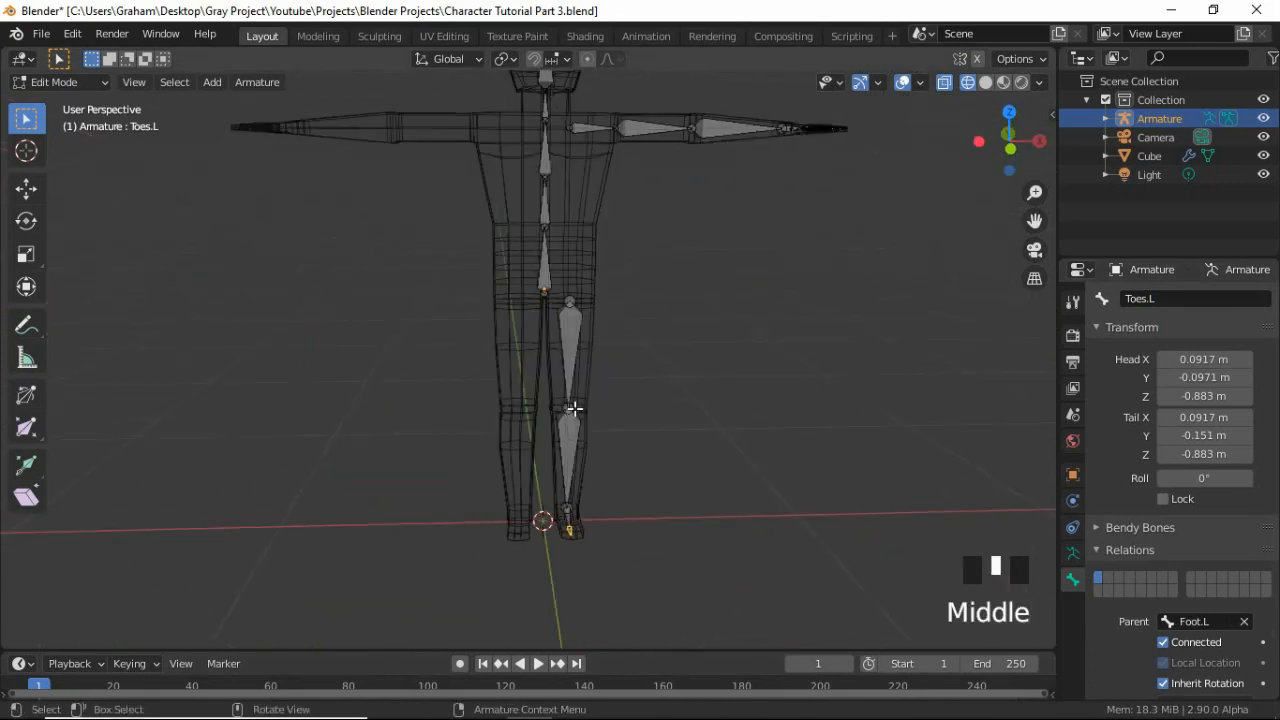
left_click(566, 327)
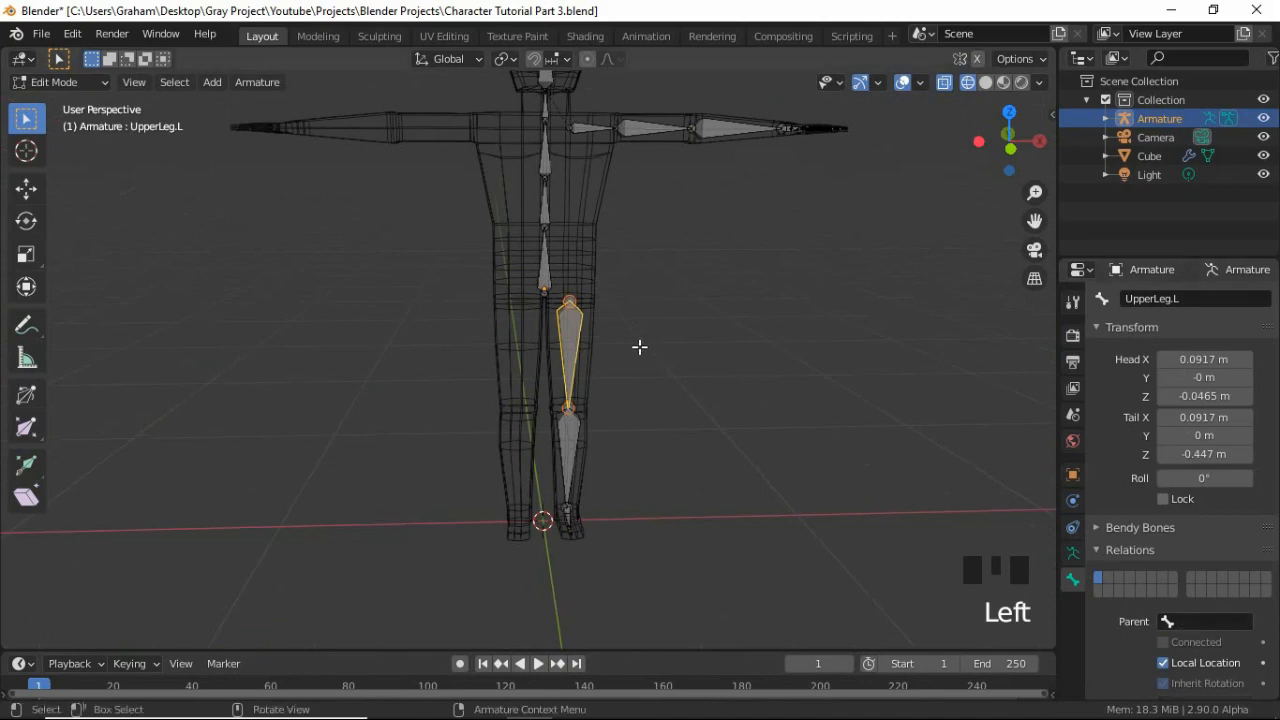
key("KP_1")
left_click(1205, 621)
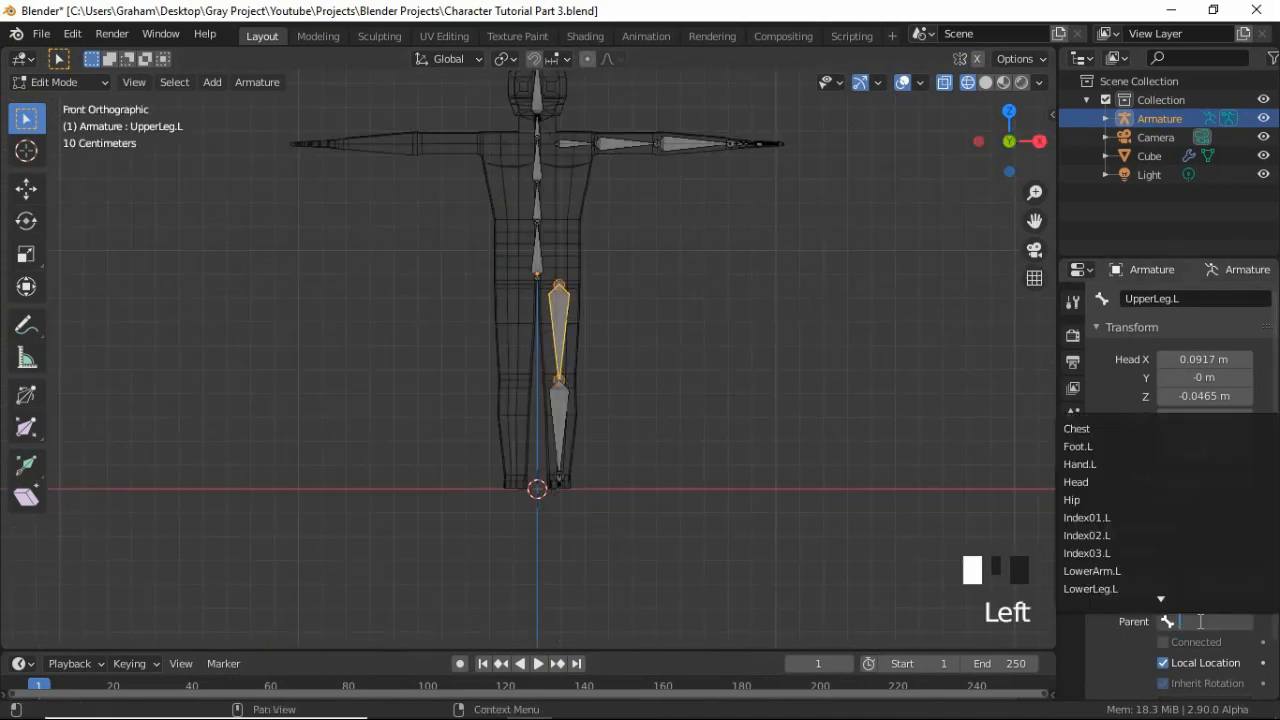
left_click(1105, 503)
Extrude a new bone about 0.08 m long from the left wrist joint along the global Y axis, toward the character's back
middle_click_drag(660, 277, 614, 410, "shift")
scroll(614, 410, "up", 1)
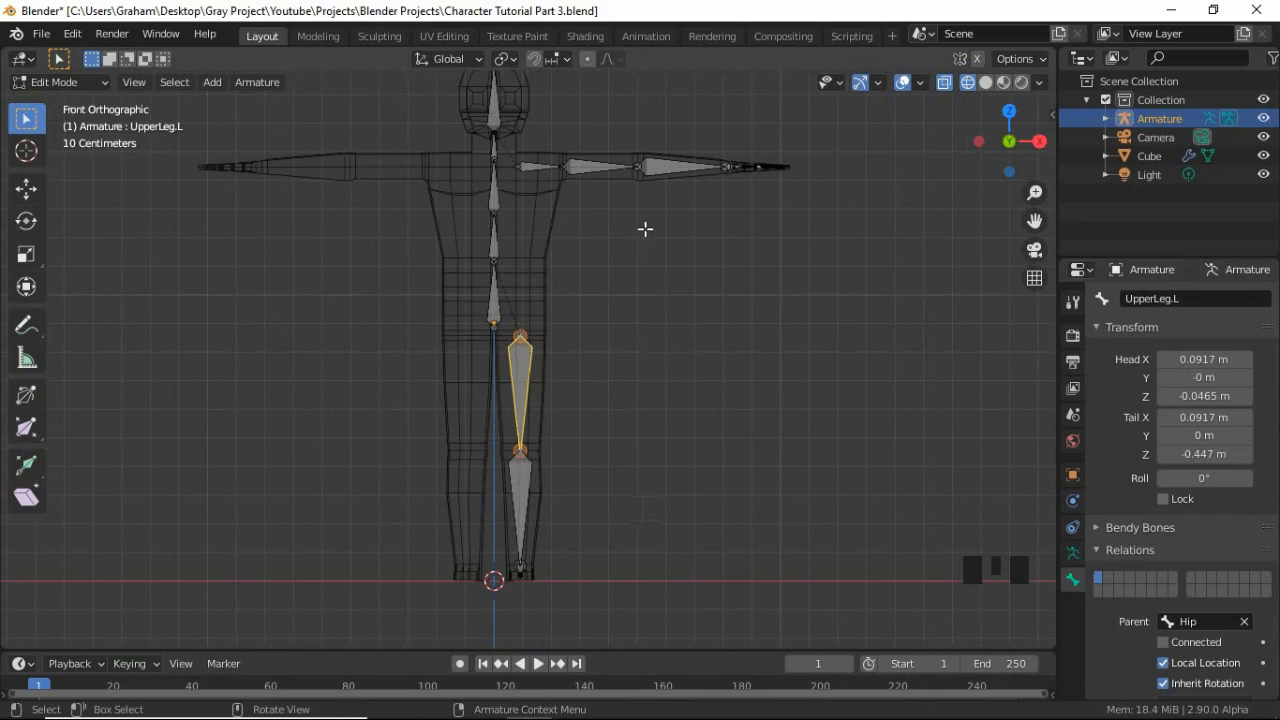
middle_click_drag(596, 245, 587, 340)
scroll(526, 254, "down", 2)
scroll(587, 340, "up", 3)
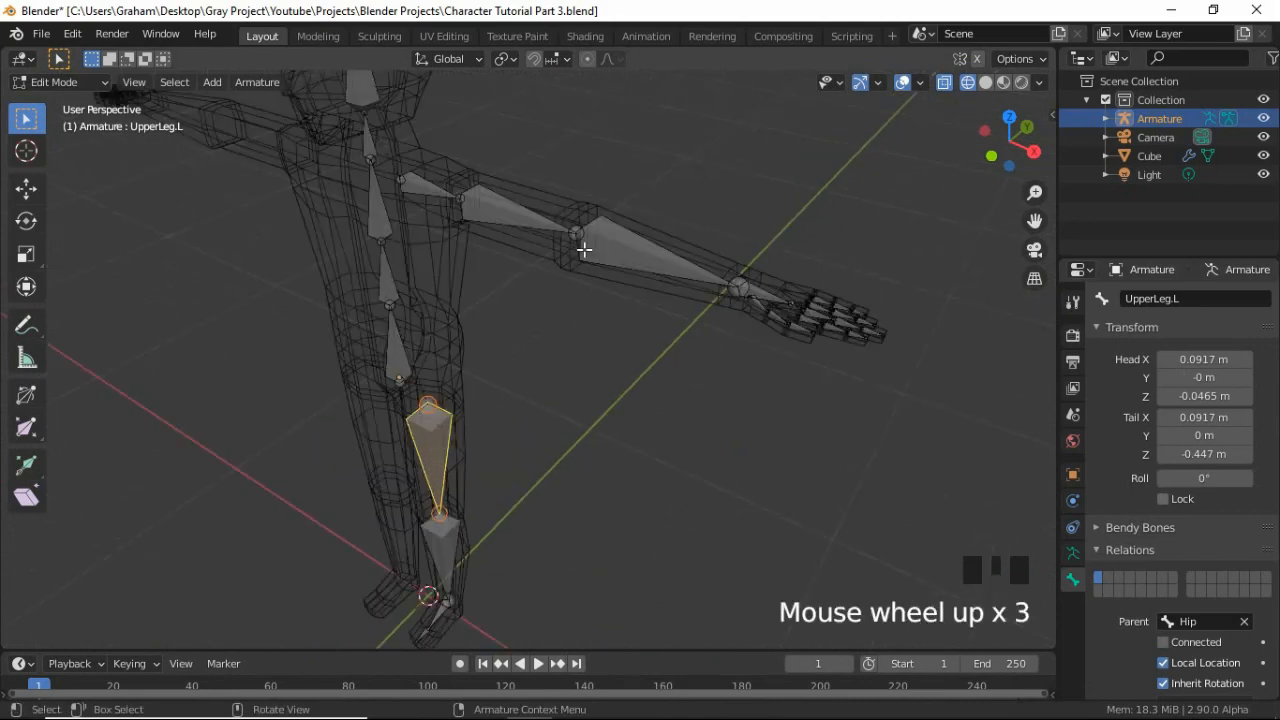
key("KP_7")
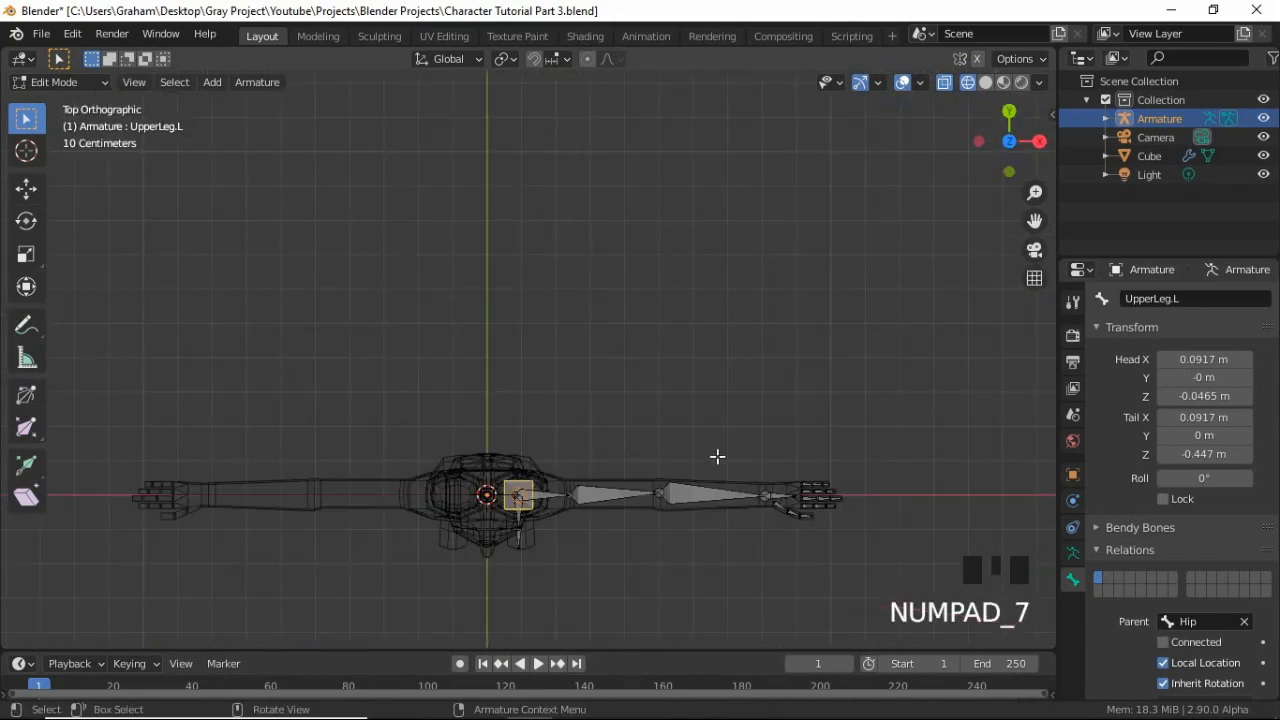
middle_click_drag(717, 456, 509, 214, "shift")
scroll(614, 286, "up", 2)
middle_click_drag(614, 286, 583, 382, "shift")
scroll(529, 410, "up", 3)
scroll(534, 420, "down", 3)
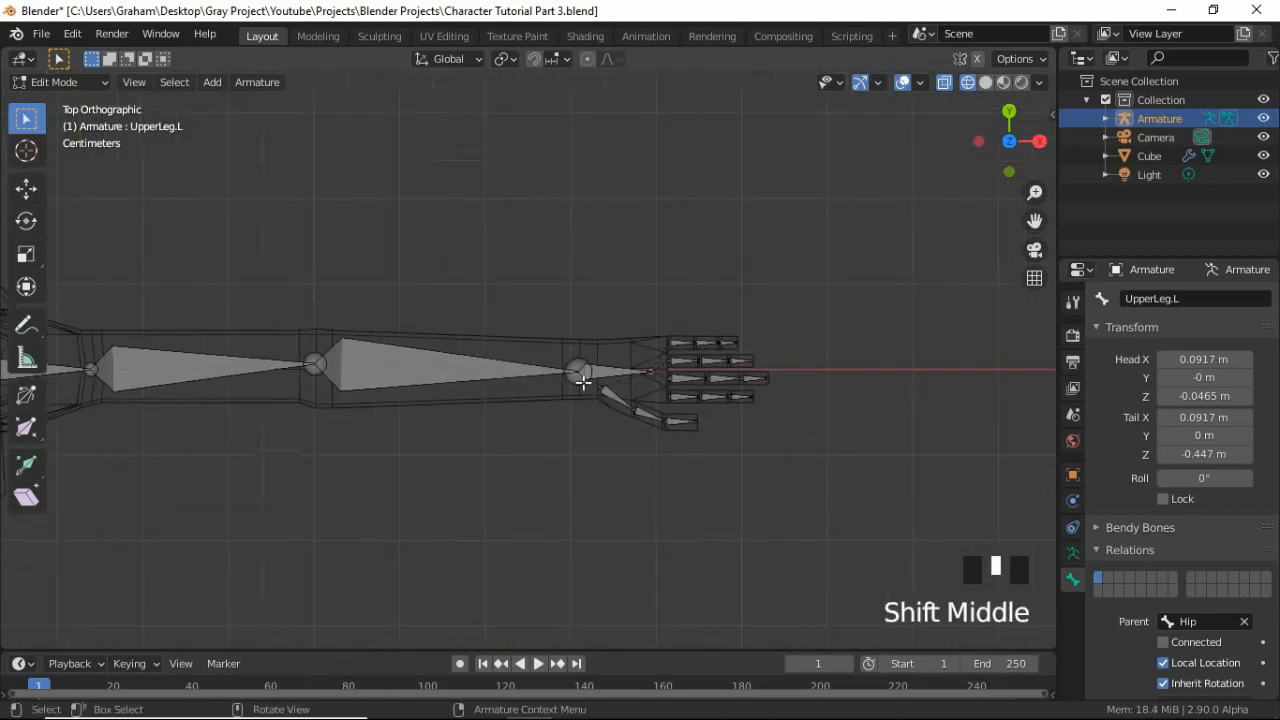
left_click(581, 378)
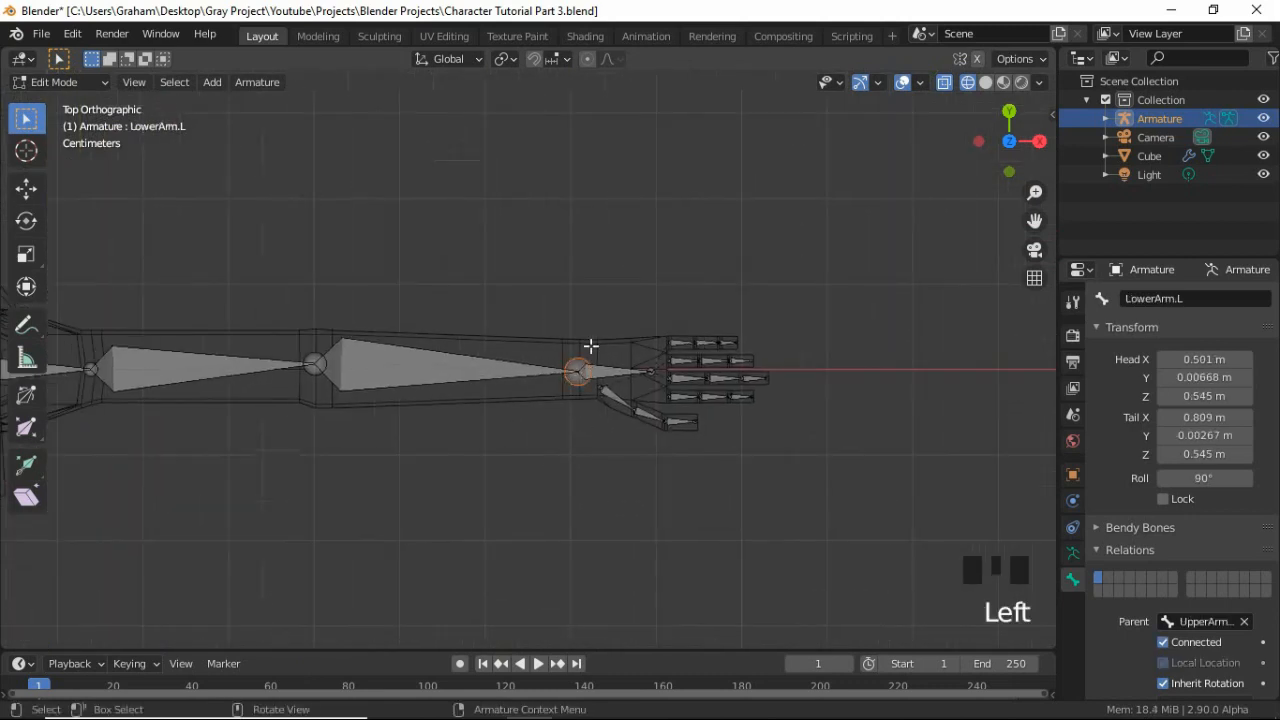
key("e")
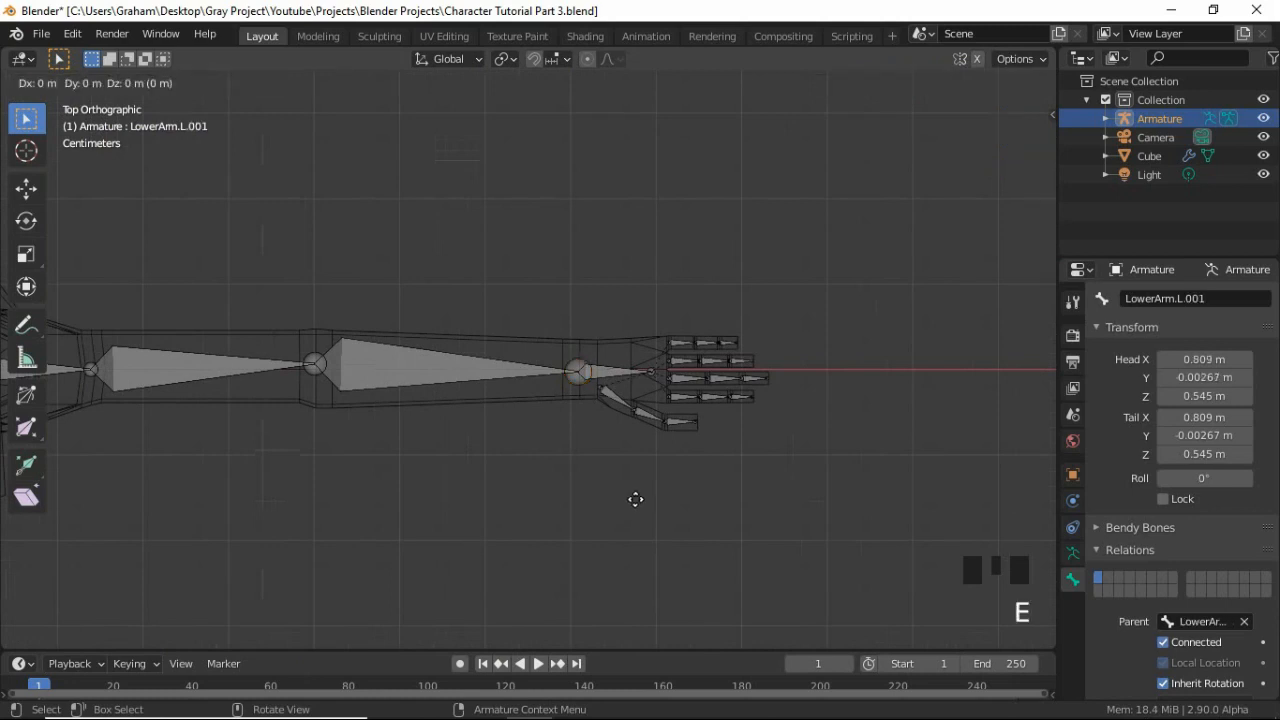
key("y")
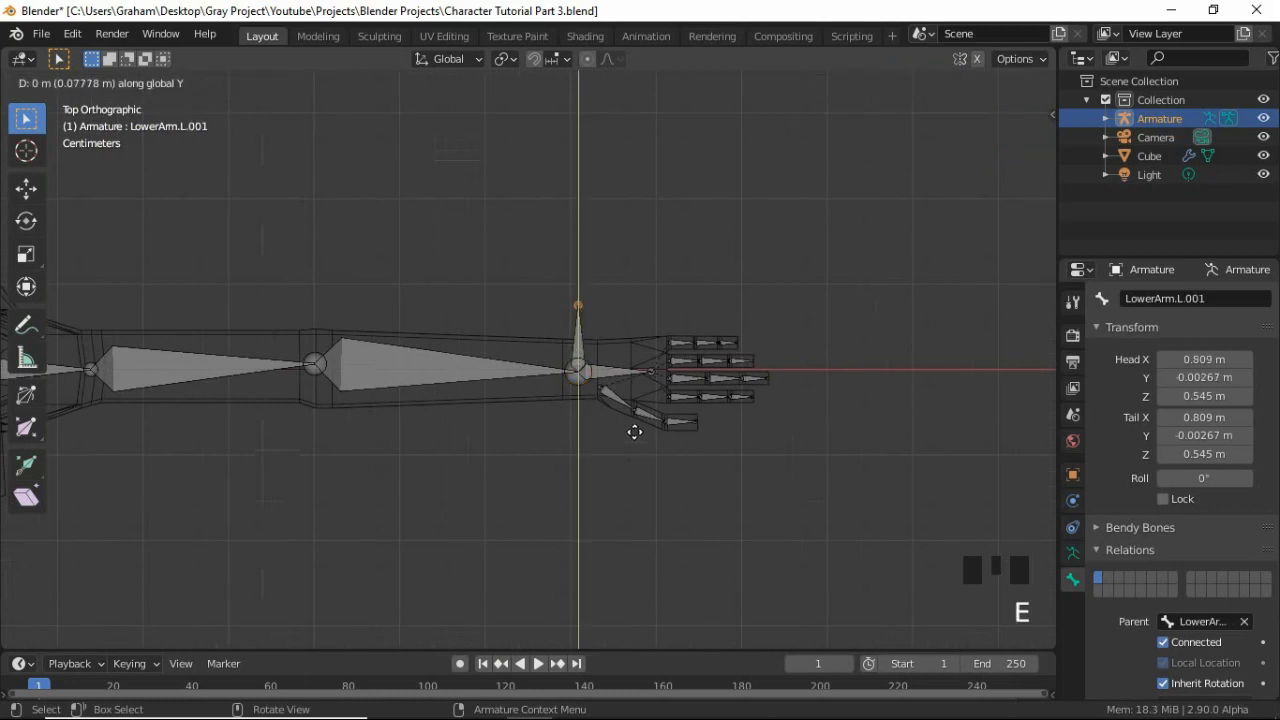
left_click(634, 432)
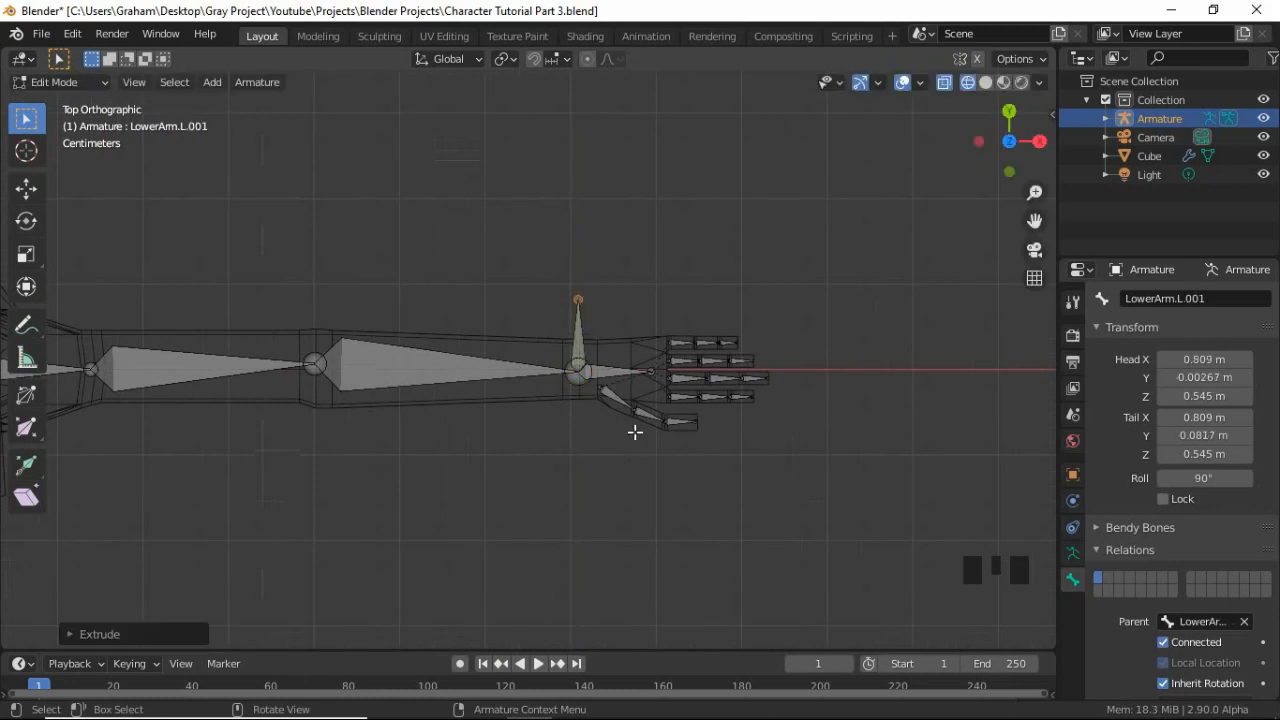
Rename the new bone extruded from the left wrist as HandIK.L
left_click(573, 302)
left_click(582, 335)
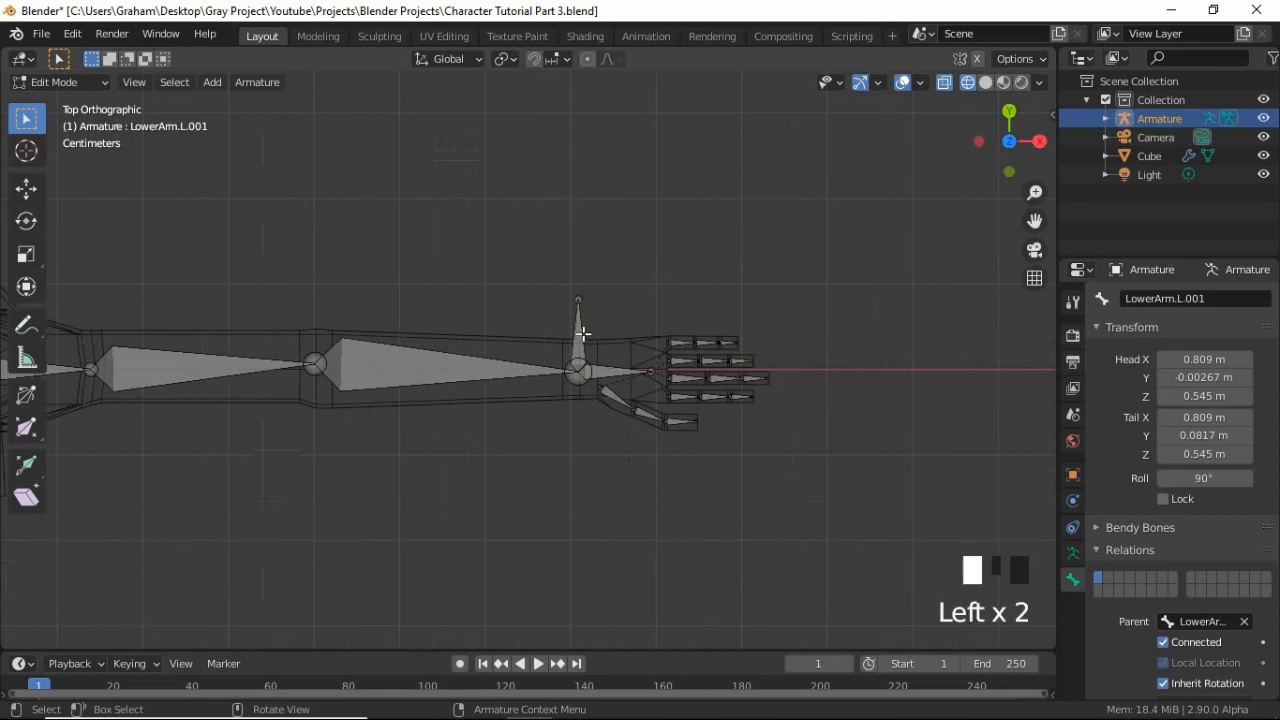
left_click(1198, 299)
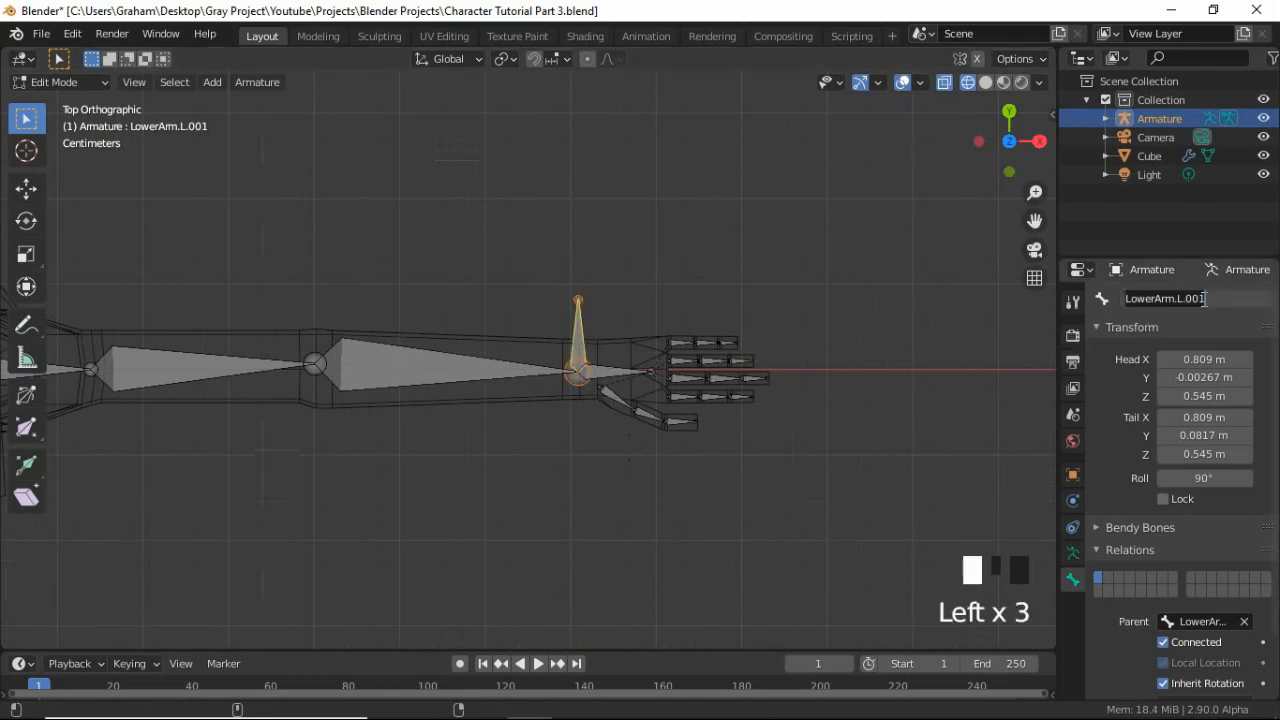
type("Hand")
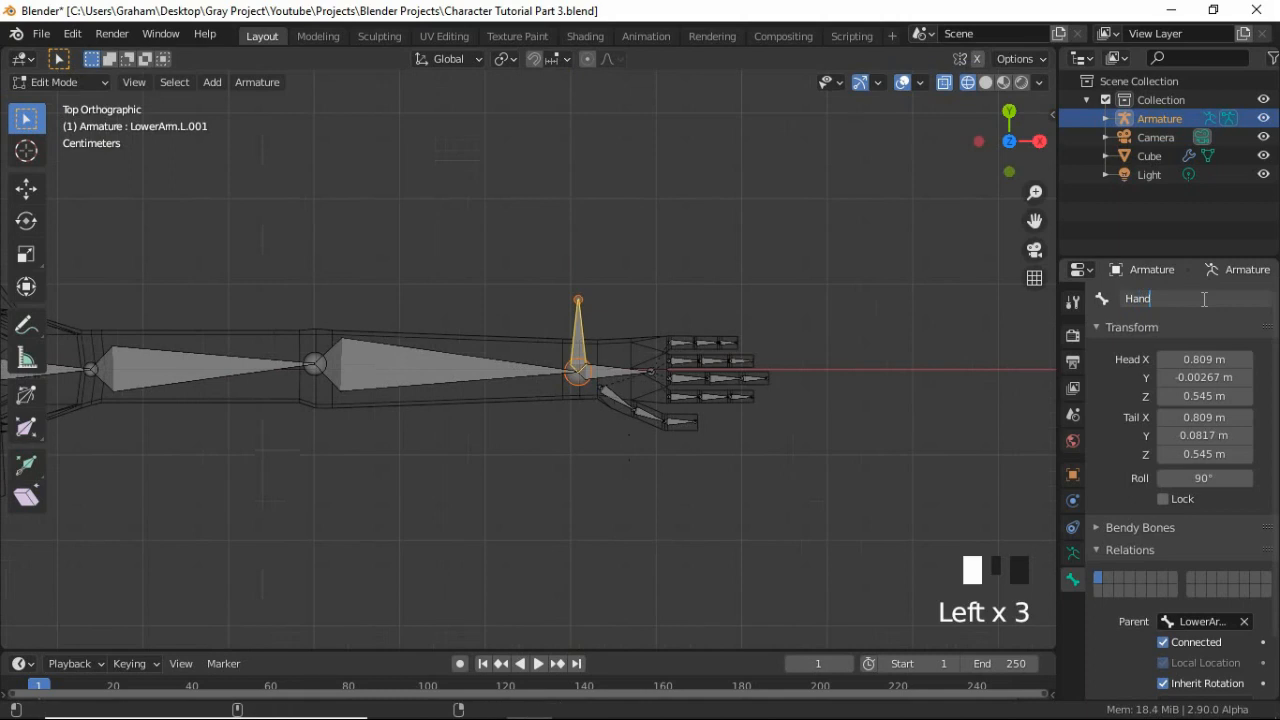
type("IK.L")
key("Return")
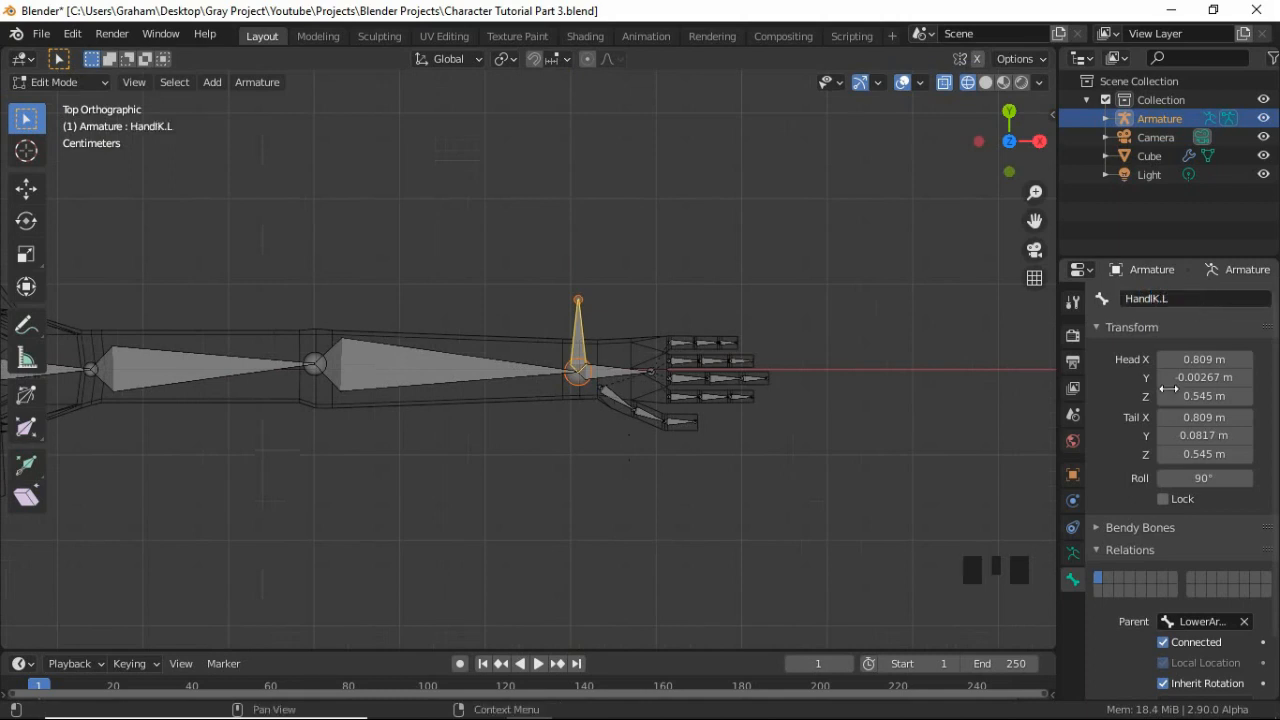
Clear the parent of the HandIK.L bone so it is detached from the lower arm
scroll(1165, 458, "down", 2)
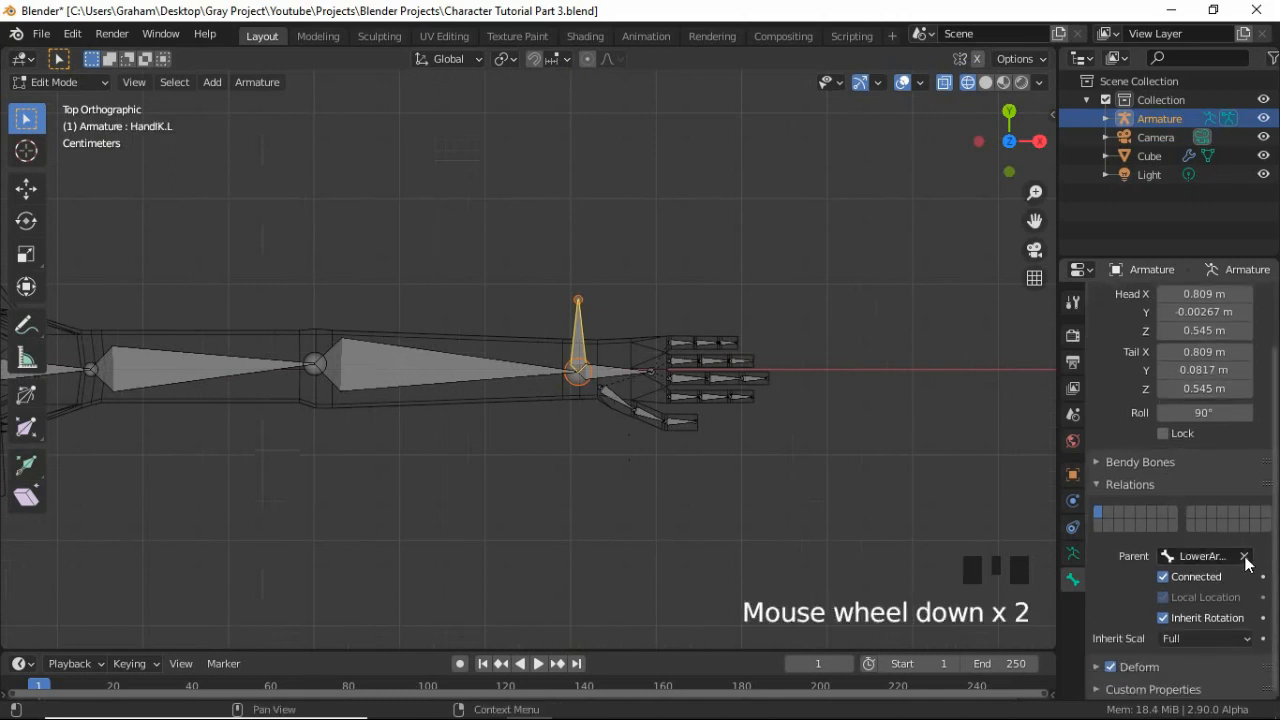
left_click(1245, 557)
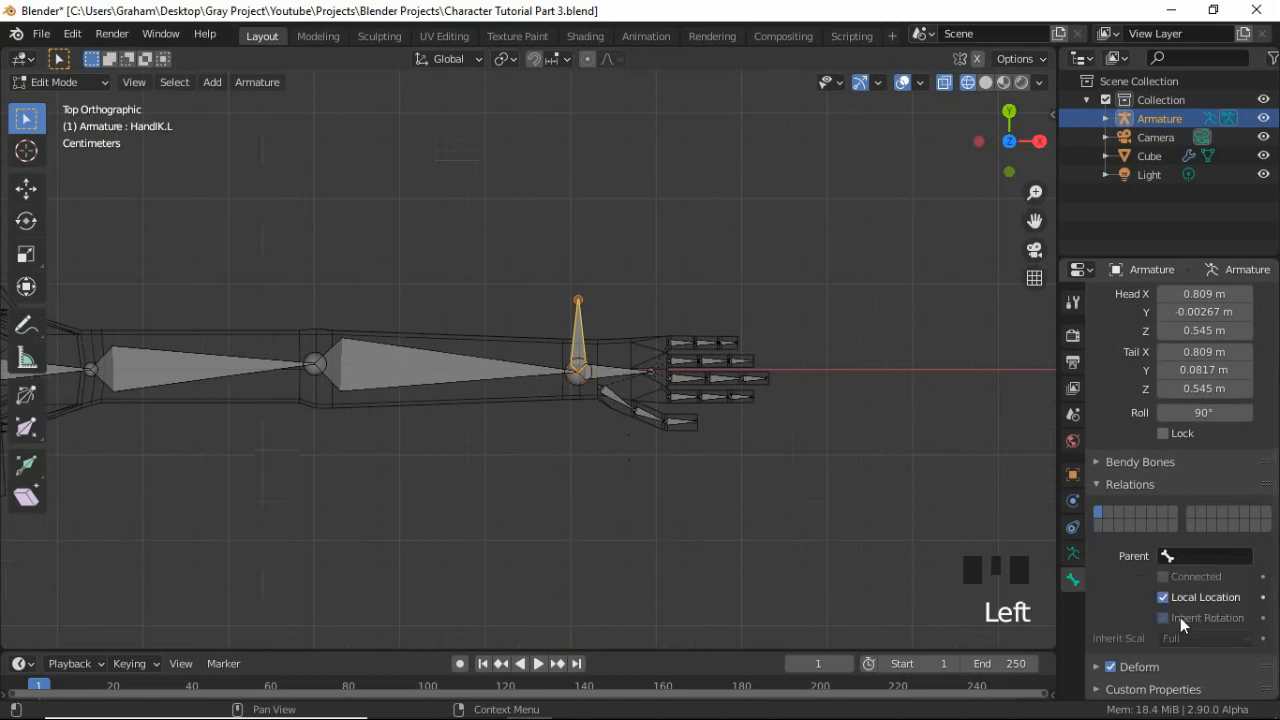
scroll(1122, 672, "down", 1)
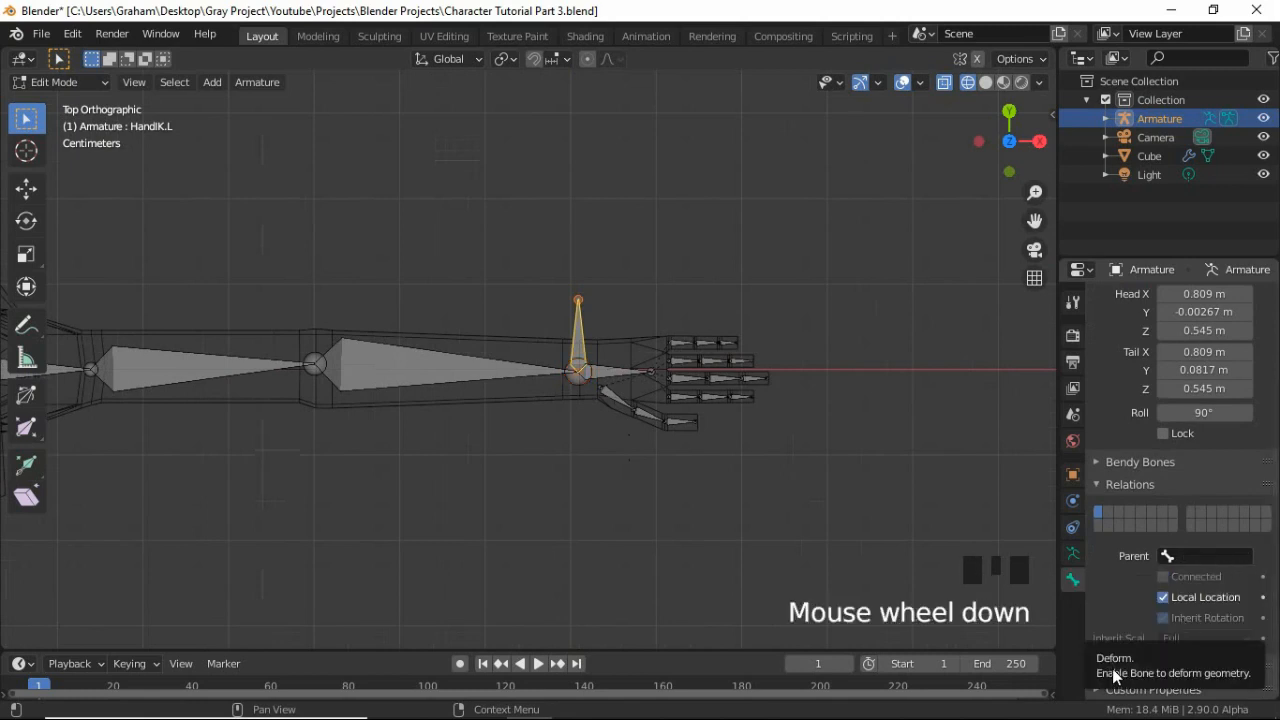
Disable Deform for the HandIK.L bone so it does not affect the character's geometry
left_click(1112, 667)
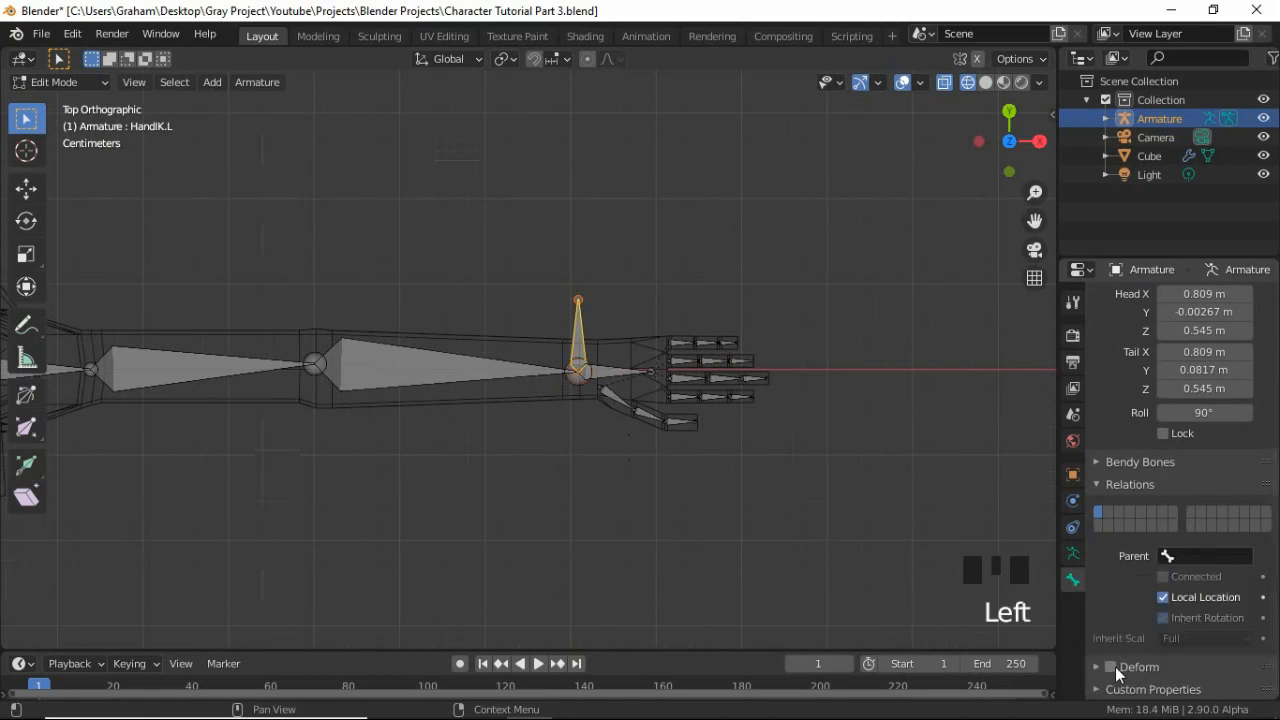
scroll(1119, 541, "up", 2)
left_click(586, 329)
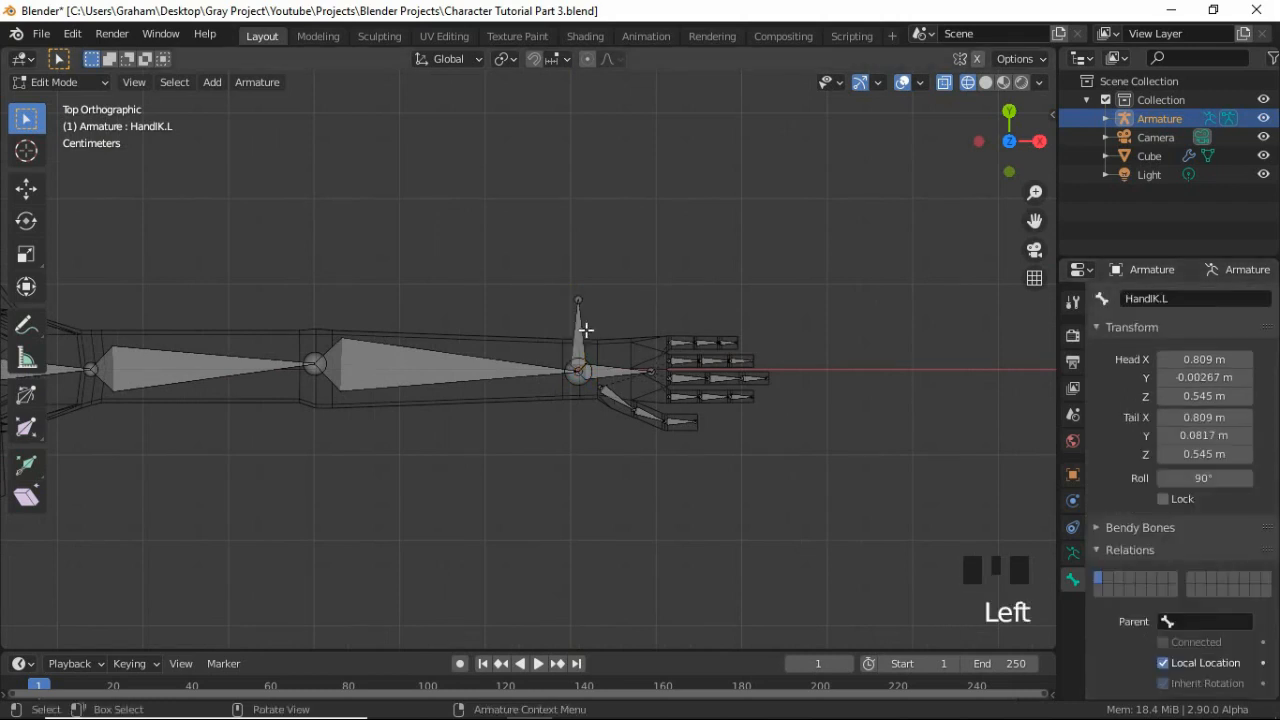
left_click(646, 331)
key("g")
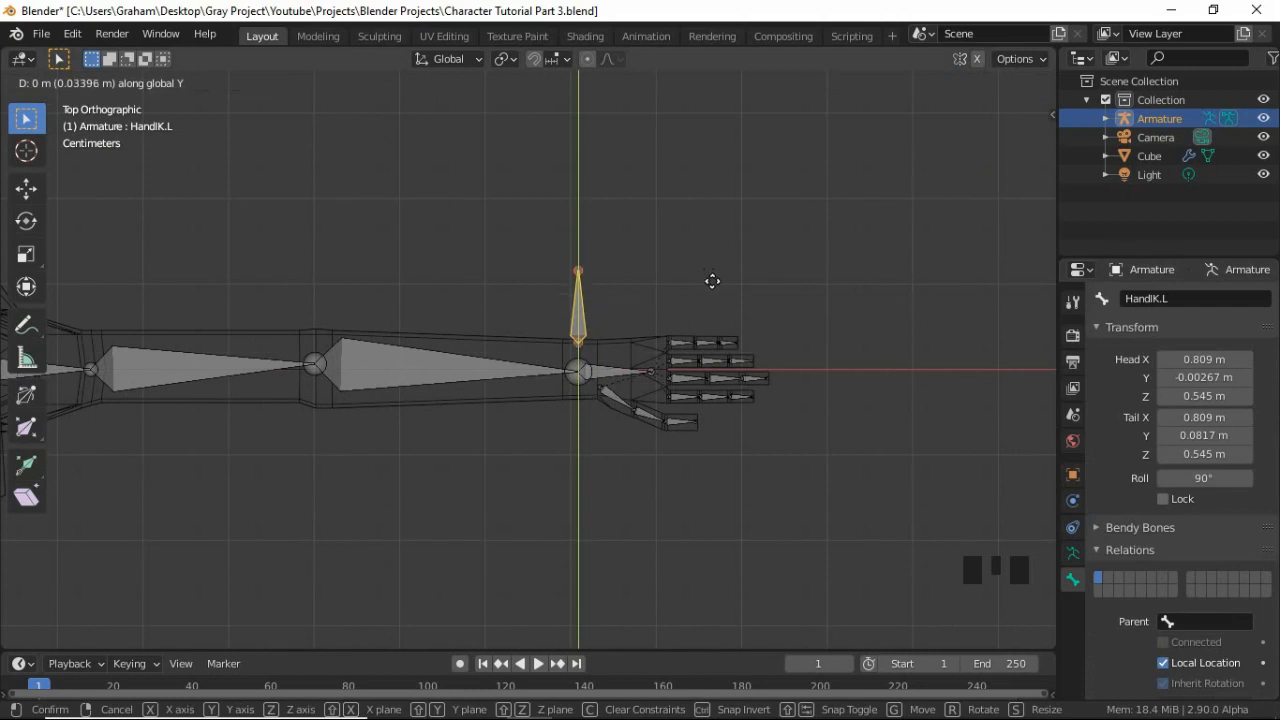
key("Escape")
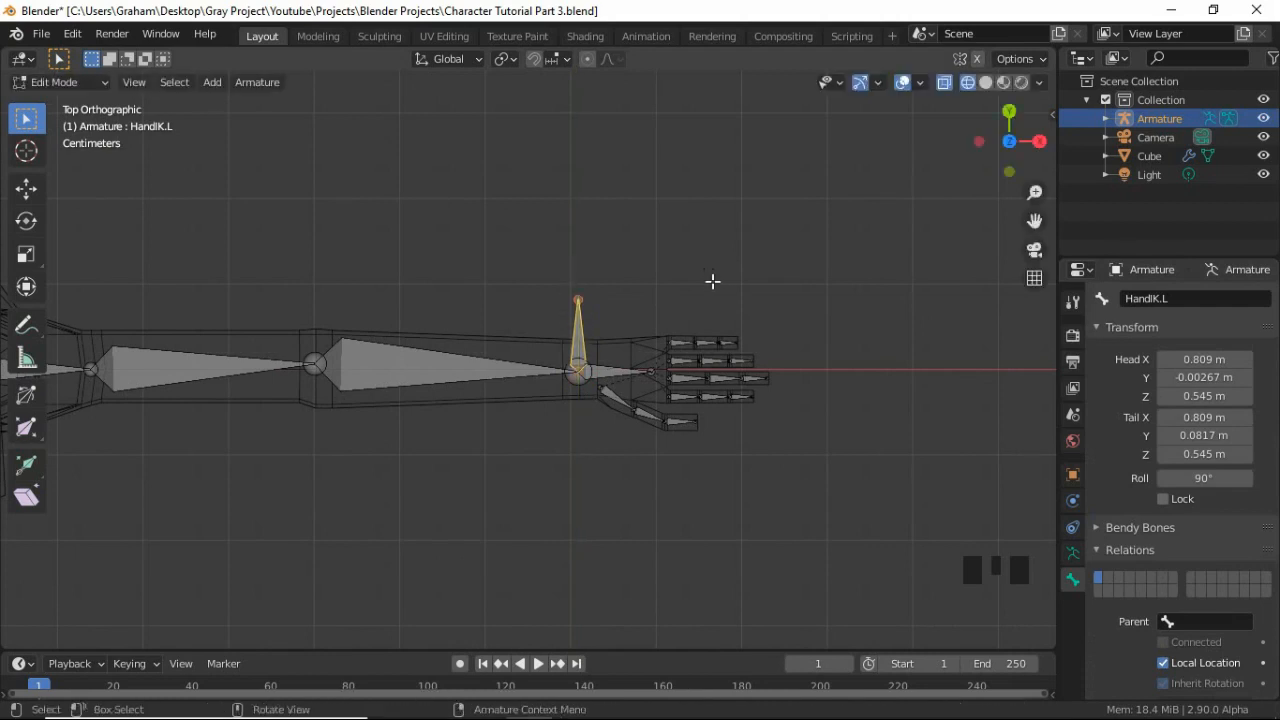
Extrude a new bone about 0.09 m long from the left elbow joint along the global Y axis, toward the character's back
left_click(313, 366)
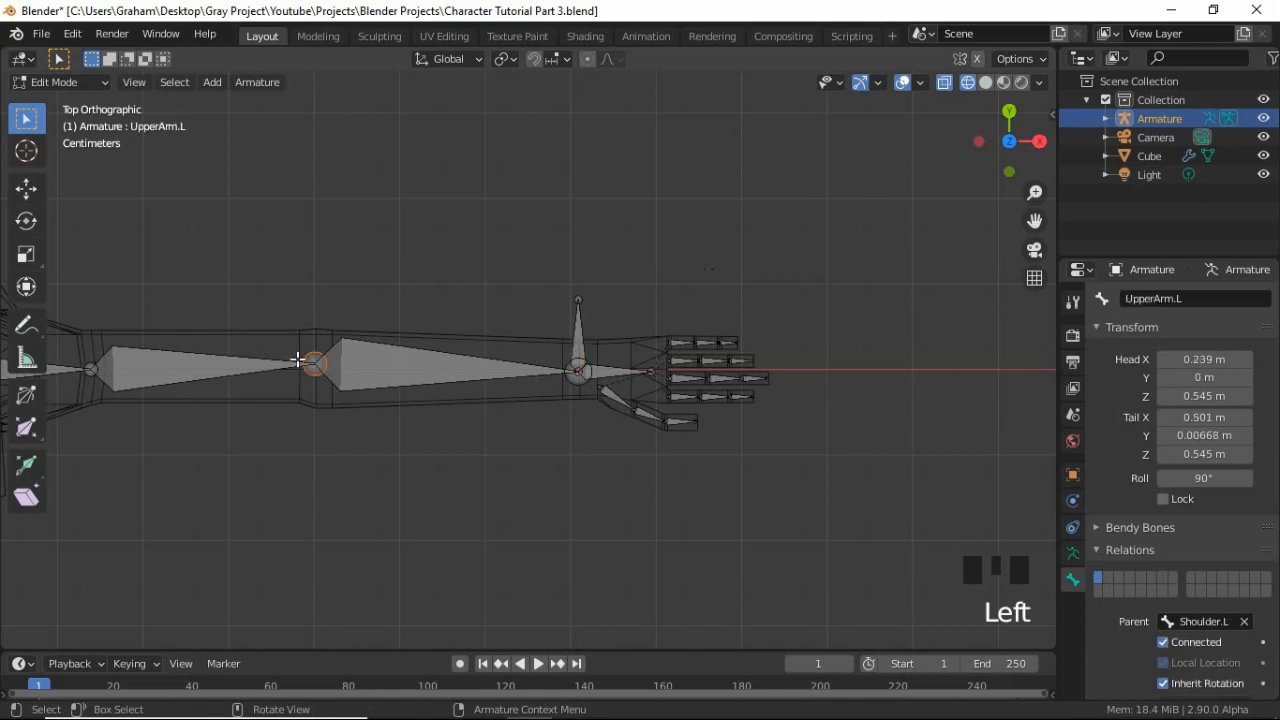
key("e")
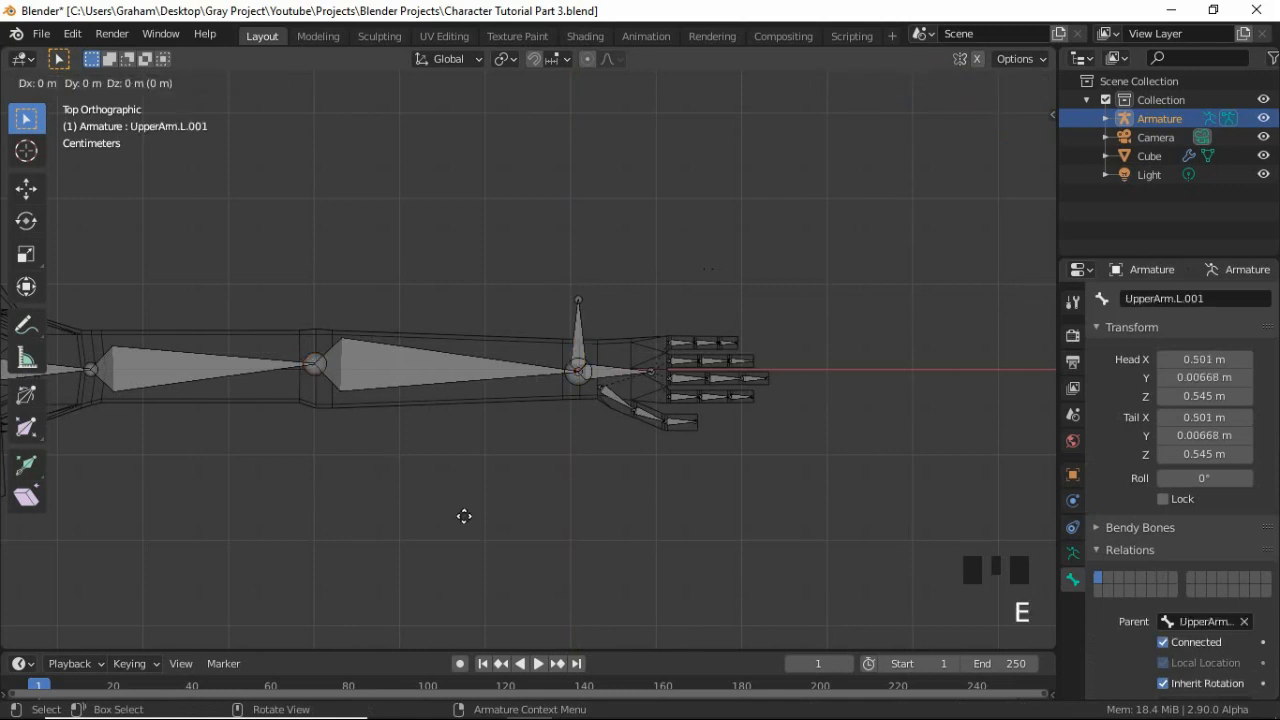
left_click(459, 439)
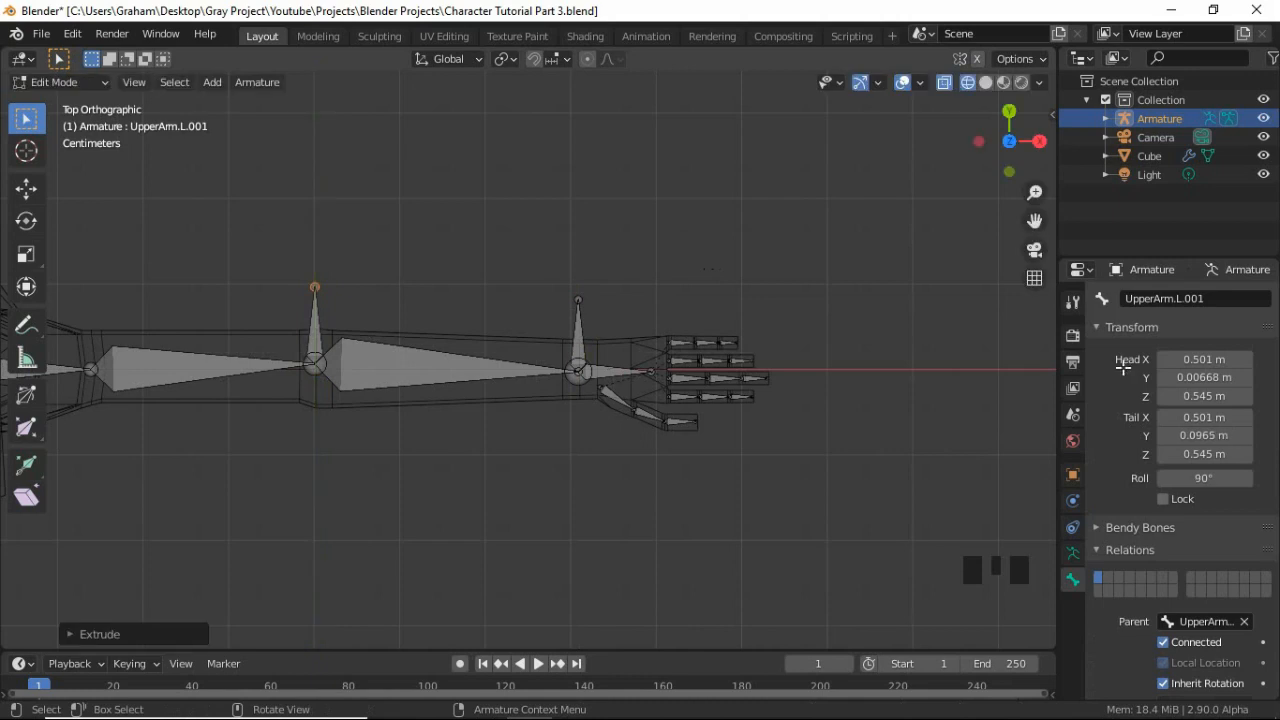
Rename the new bone extruded from the left elbow as ElbowIK.L
left_click(1217, 300)
type("E")
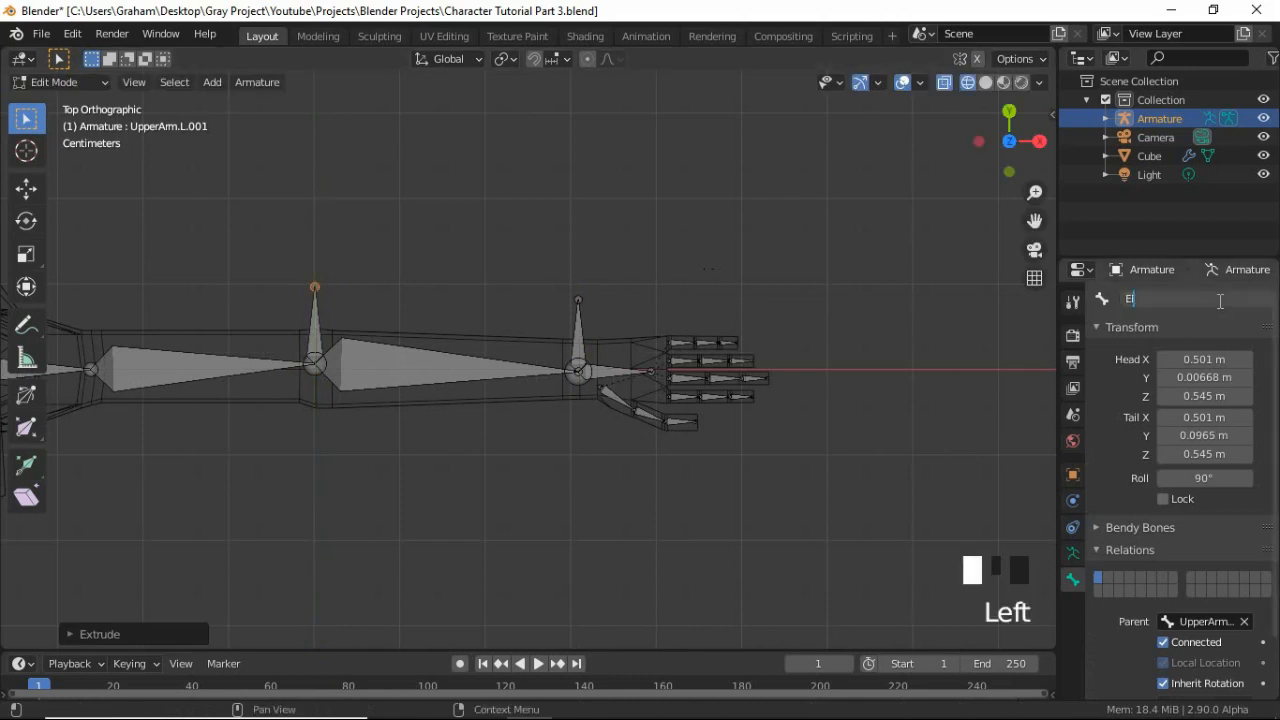
type("lbowIK.L")
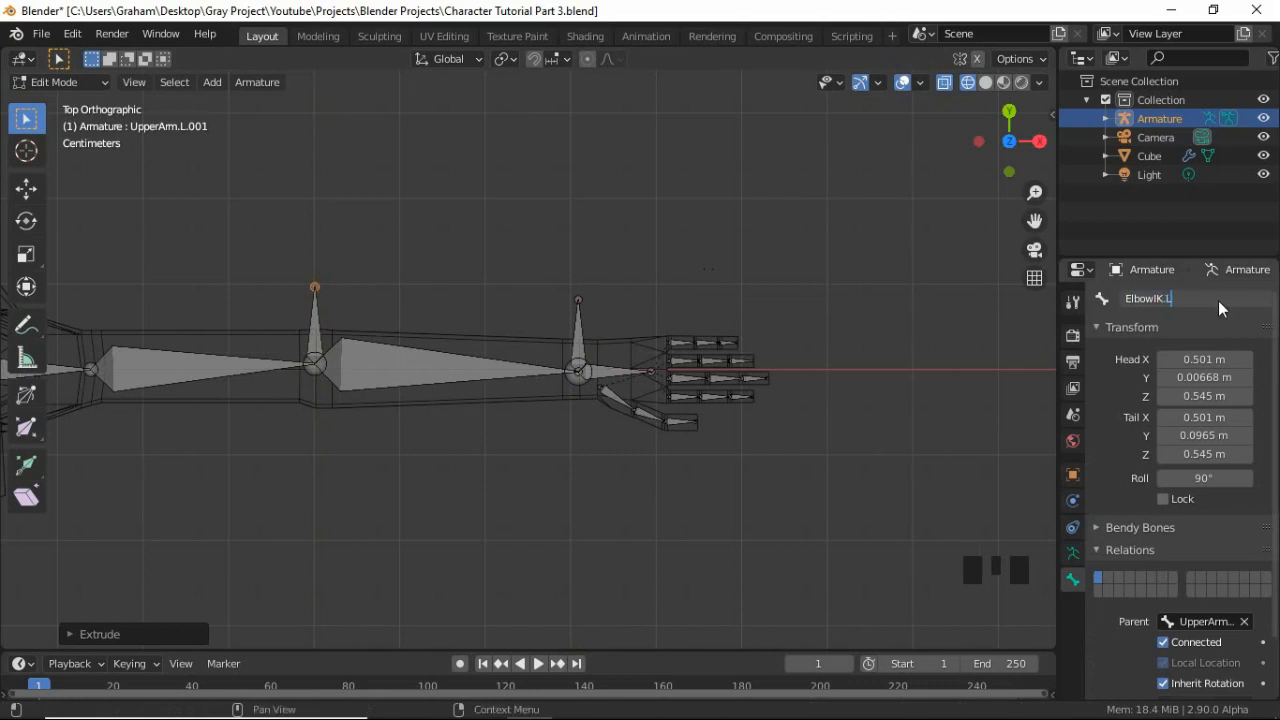
key("Return")
Clear the parent of the ElbowIK.L bone and disable its Deform option
scroll(1134, 517, "down", 3)
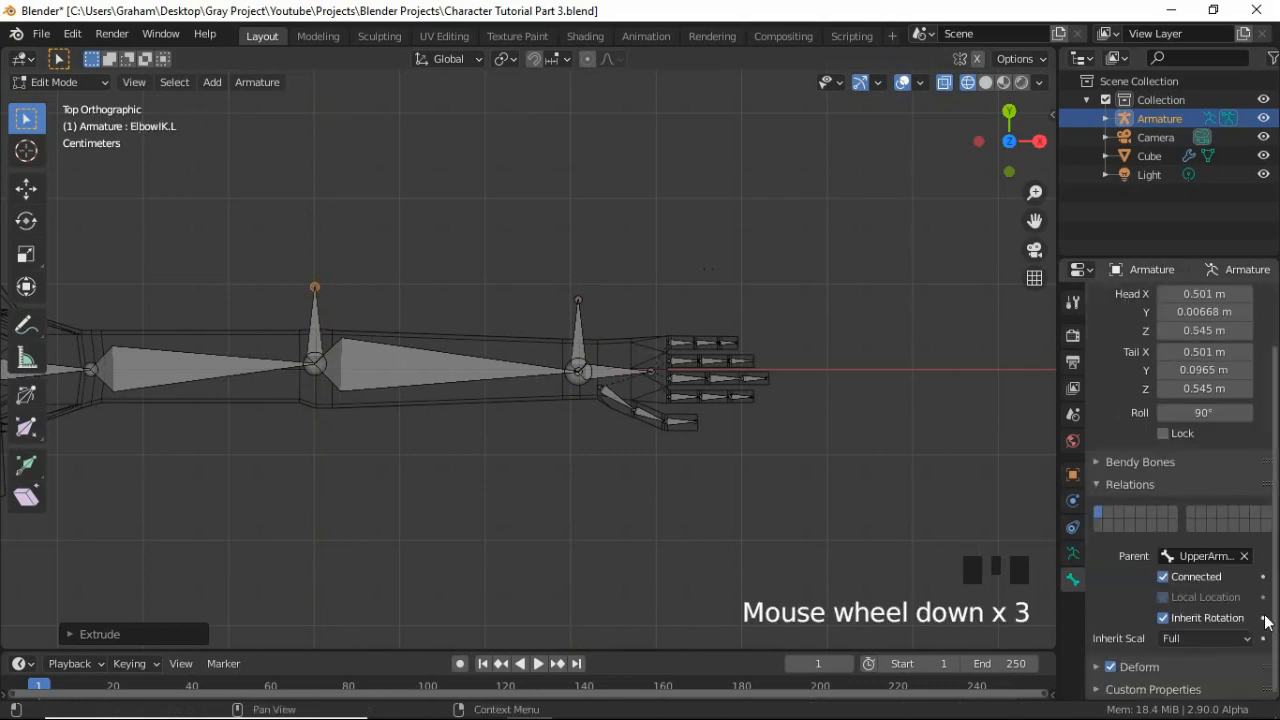
left_click(1245, 556)
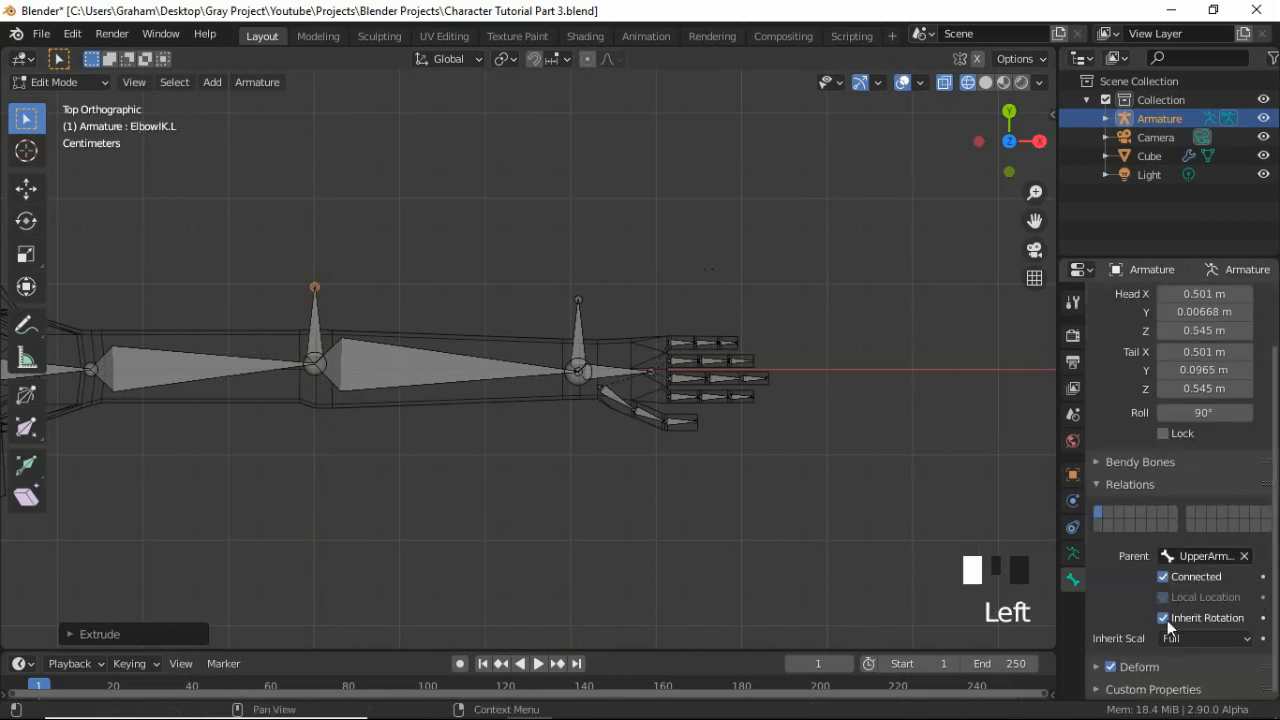
left_click(1113, 671)
Move the whole ElbowIK.L bone about 0.23 m along the global Y axis, away from the elbow behind the arm
left_click(346, 328)
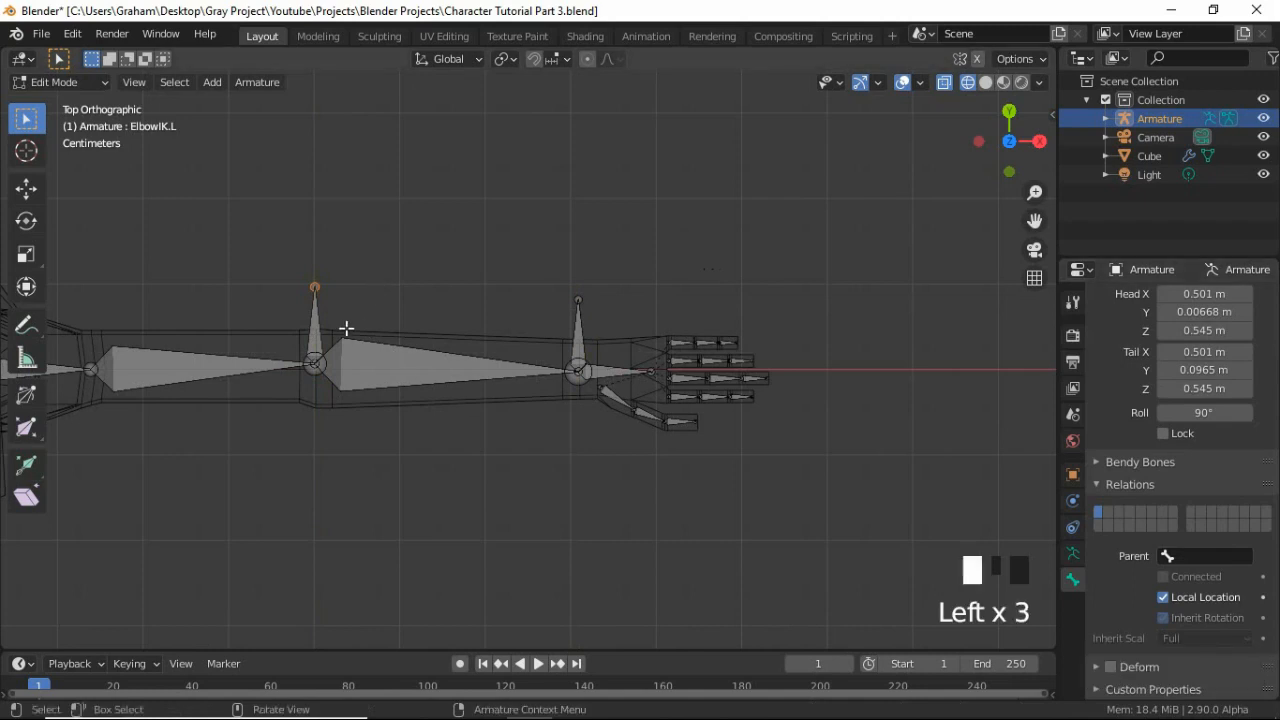
left_click(330, 319)
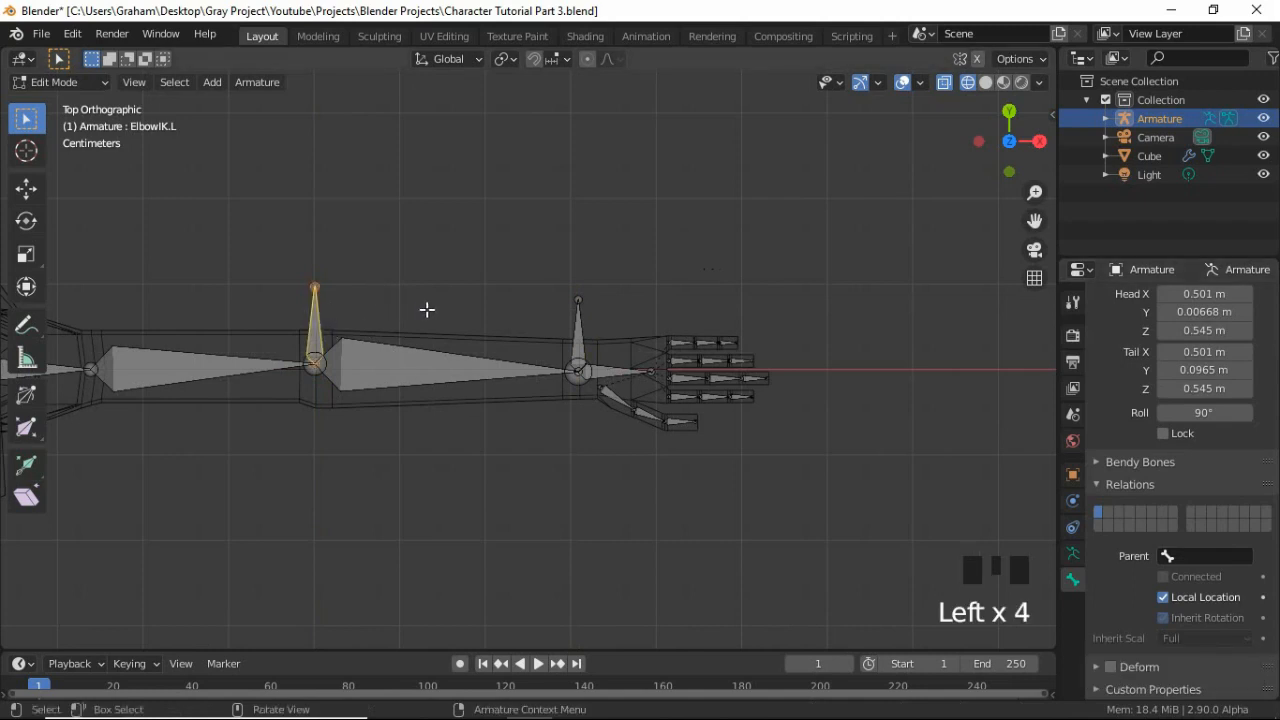
key("g")
key("y")
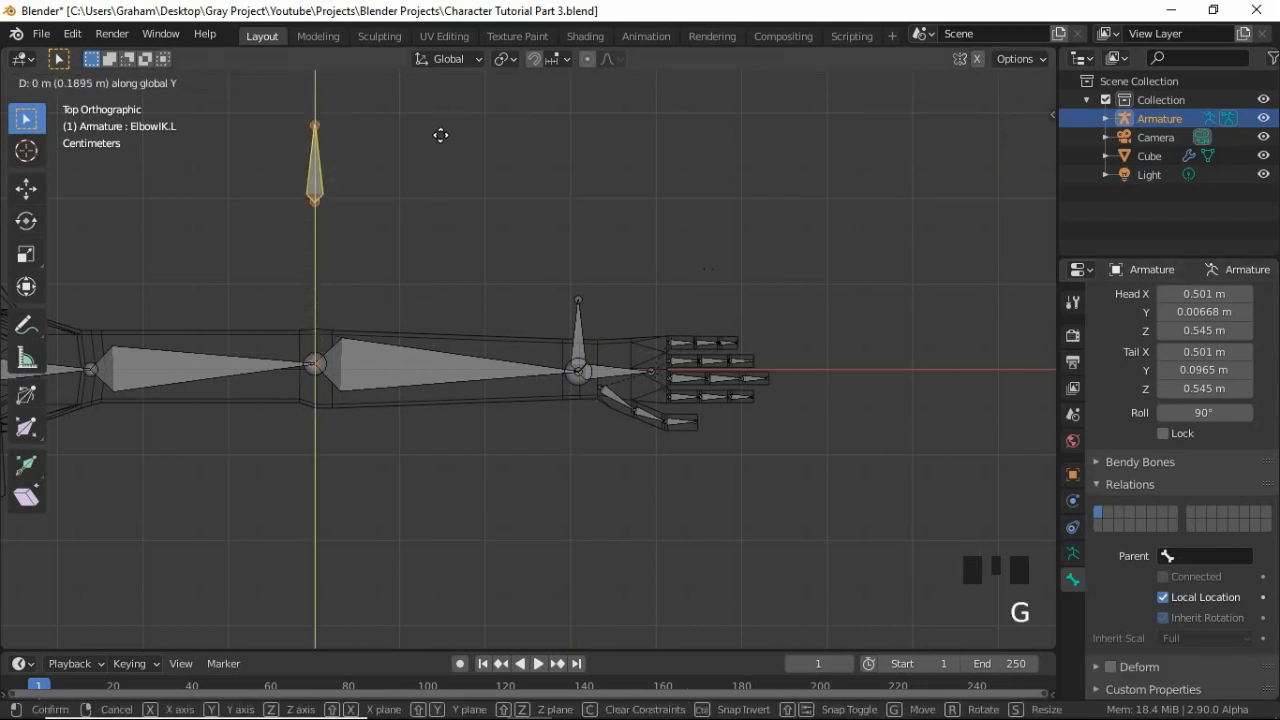
left_click(446, 113)
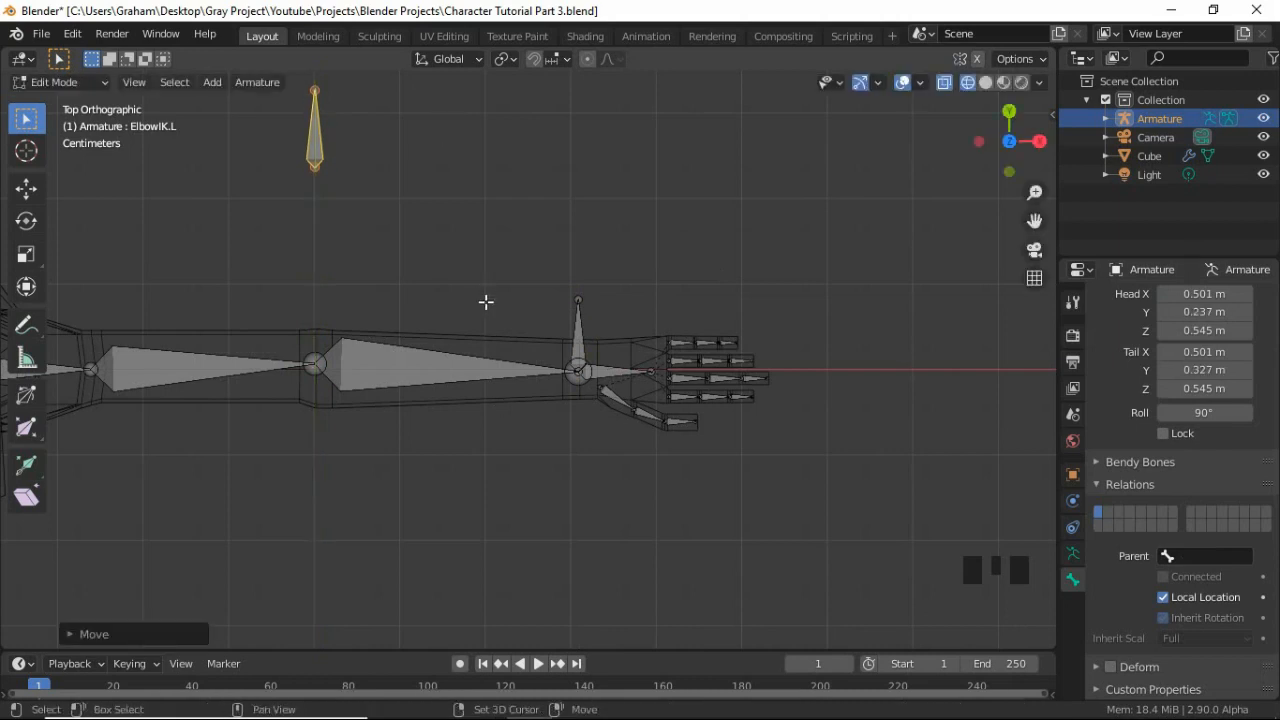
Turn off Inherit Rotation for the Hand.L bone
middle_click_drag(486, 300, 551, 317, "shift")
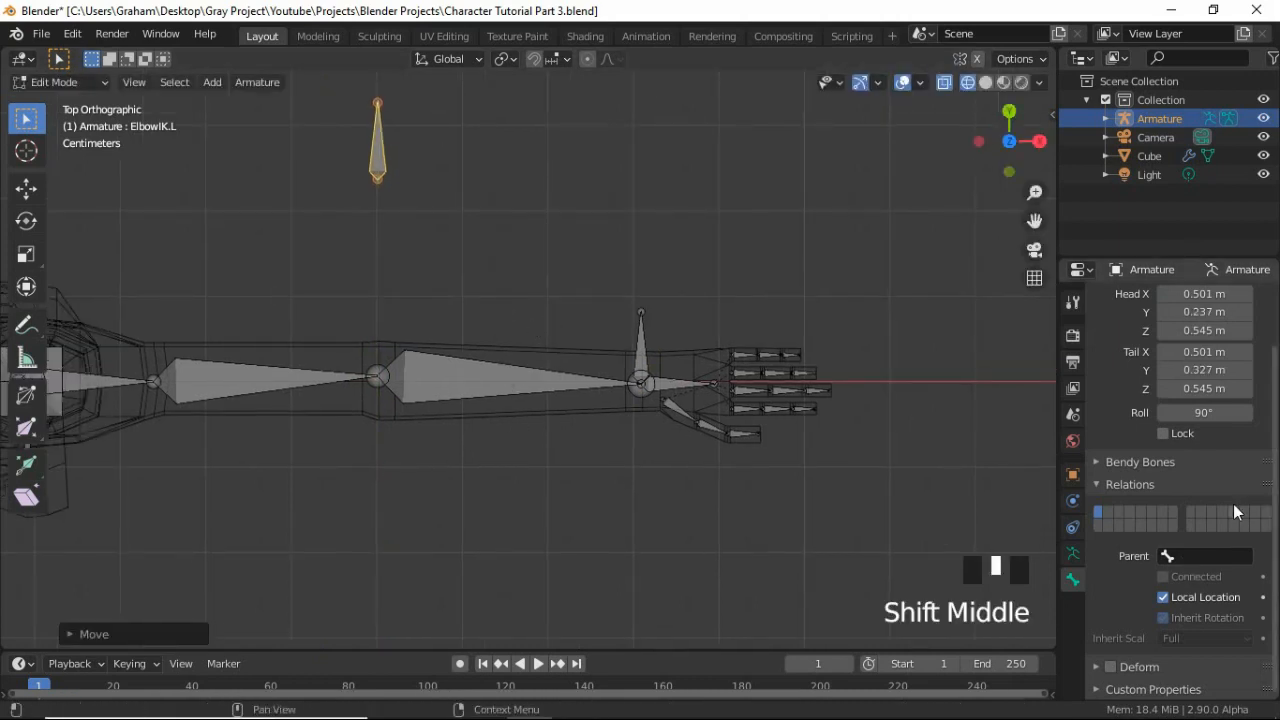
scroll(1233, 504, "up", 4)
scroll(1181, 538, "down", 3)
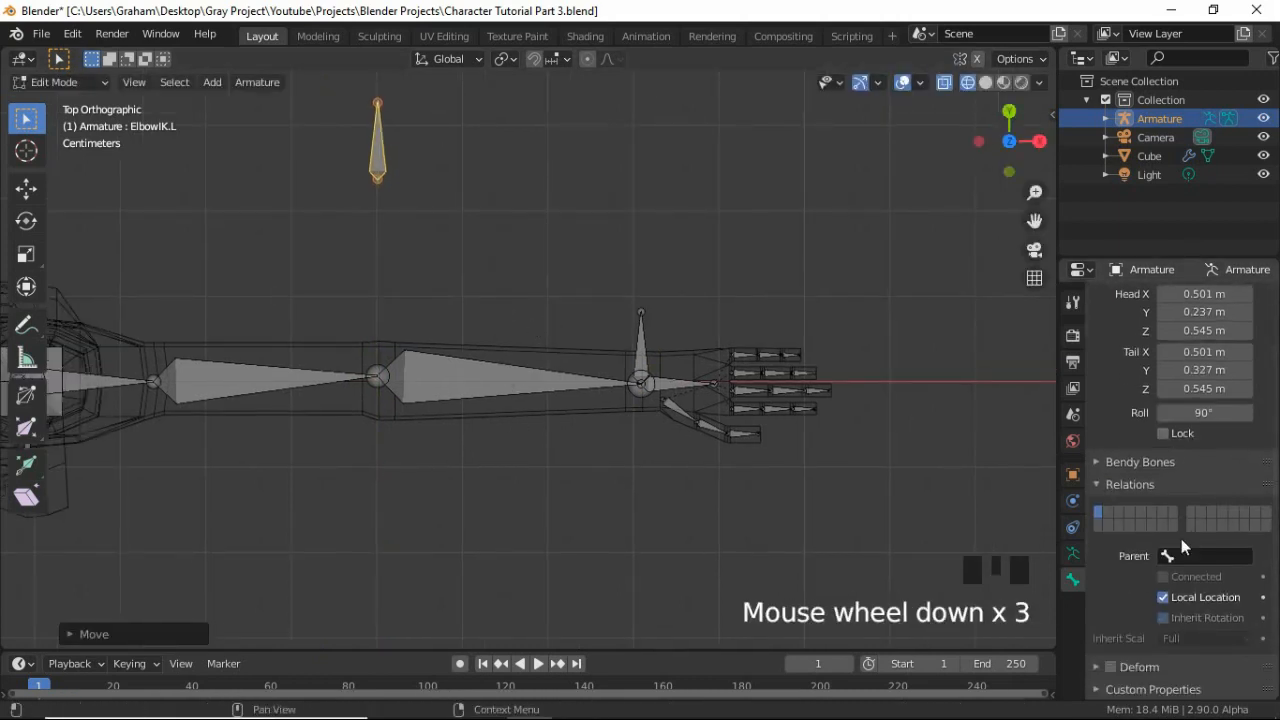
left_click(669, 386)
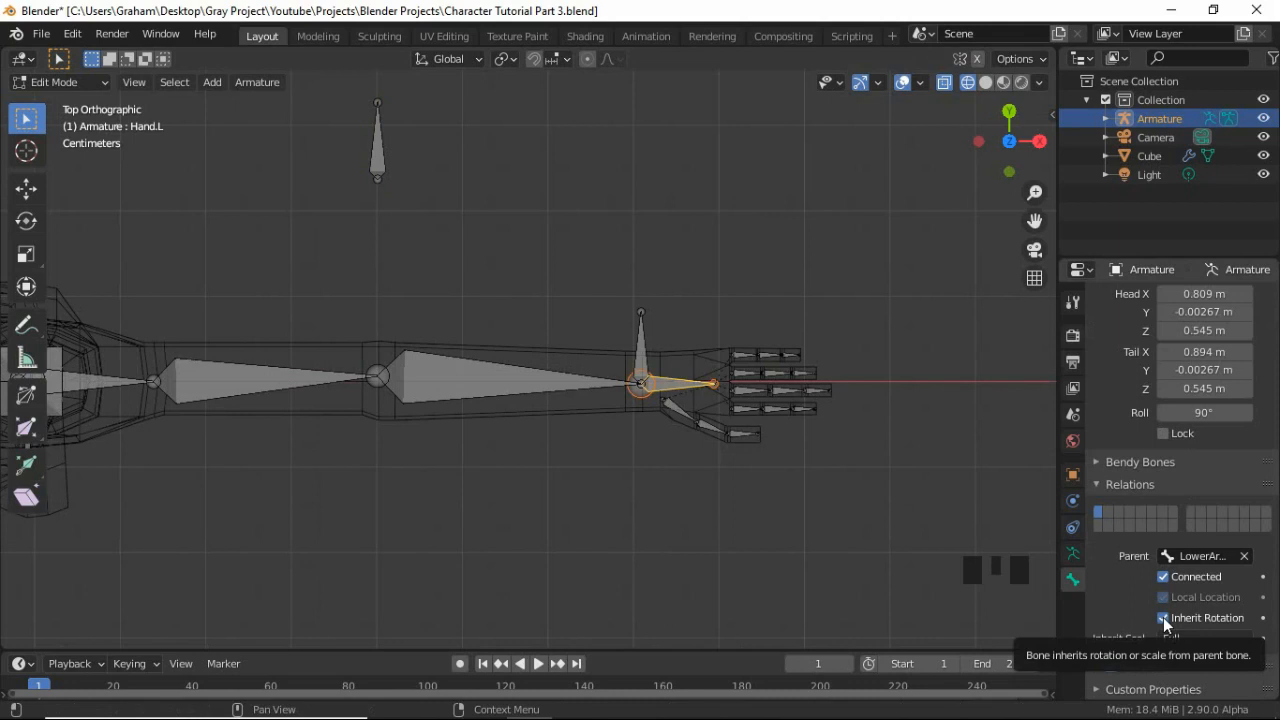
left_click(1163, 617)
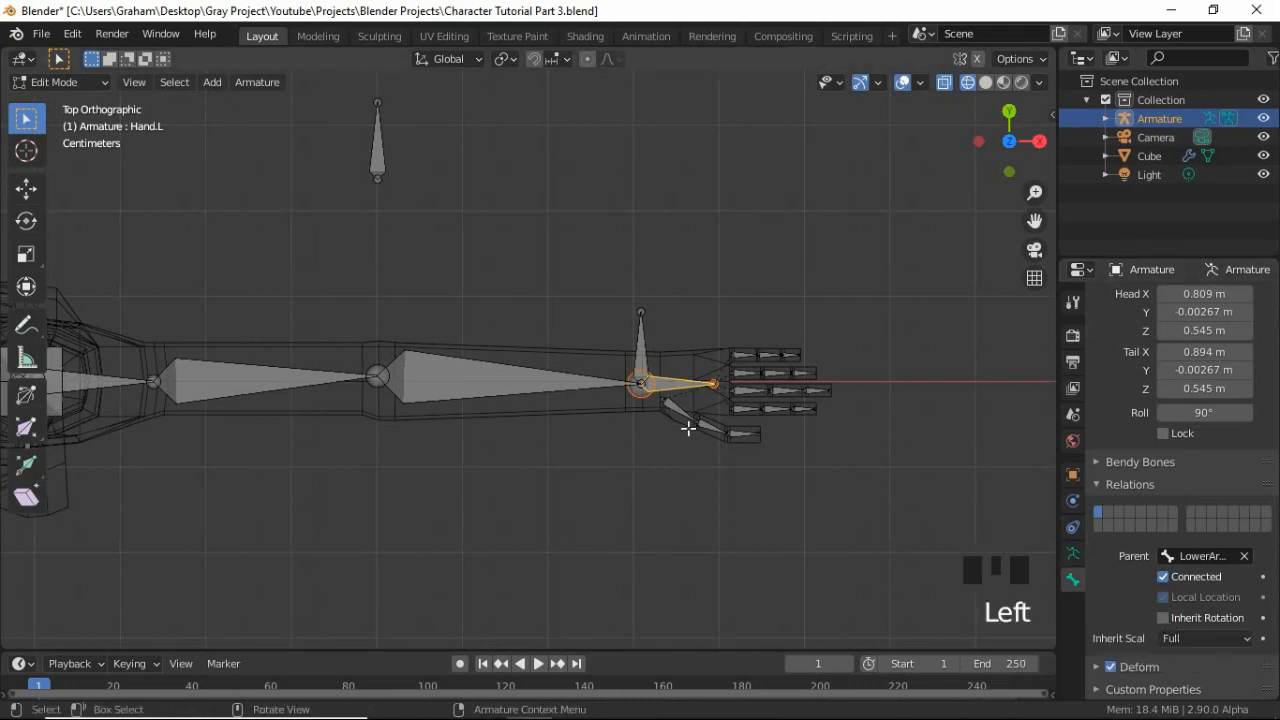
Extrude a new bone about 0.11 m long from the left ankle joint along the global Y axis, behind the heel
left_click(466, 381)
middle_click_drag(280, 503, 646, 434, "shift")
scroll(606, 480, "down", 2)
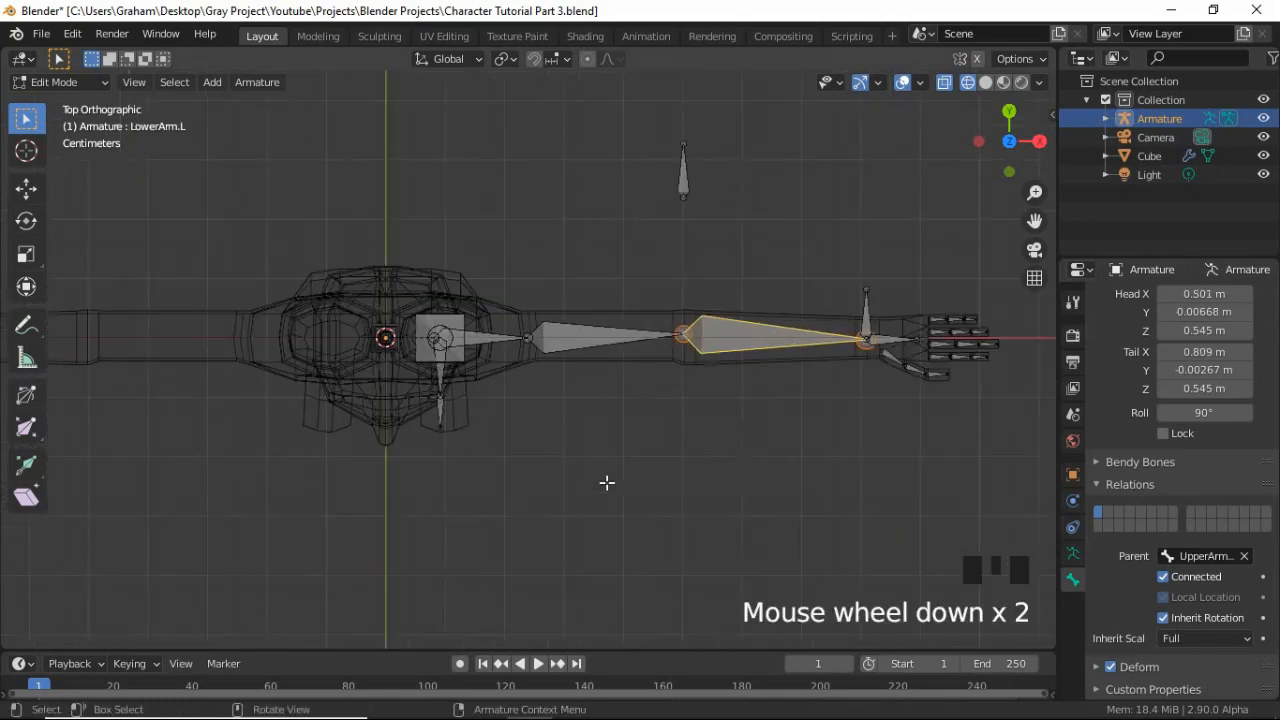
middle_click_drag(606, 480, 614, 423, "shift")
key("KP_1")
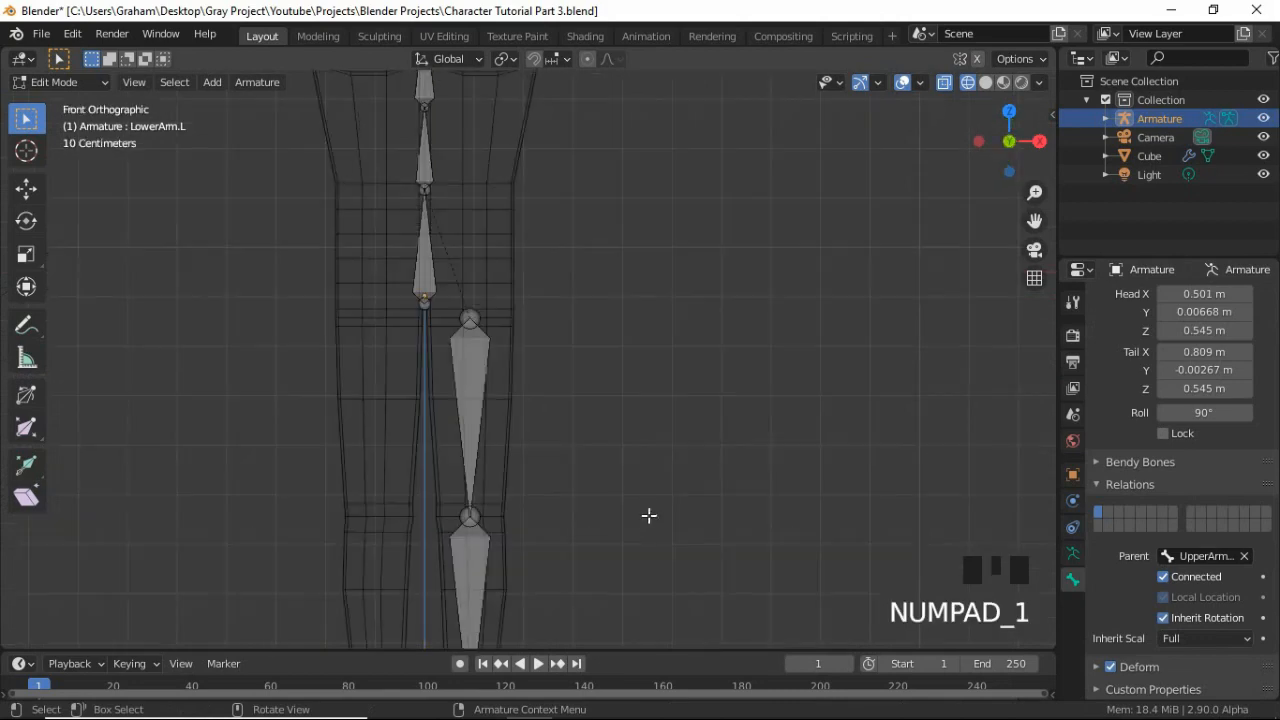
middle_click_drag(648, 514, 509, 414, "shift")
scroll(571, 414, "up", 3)
left_click(600, 393)
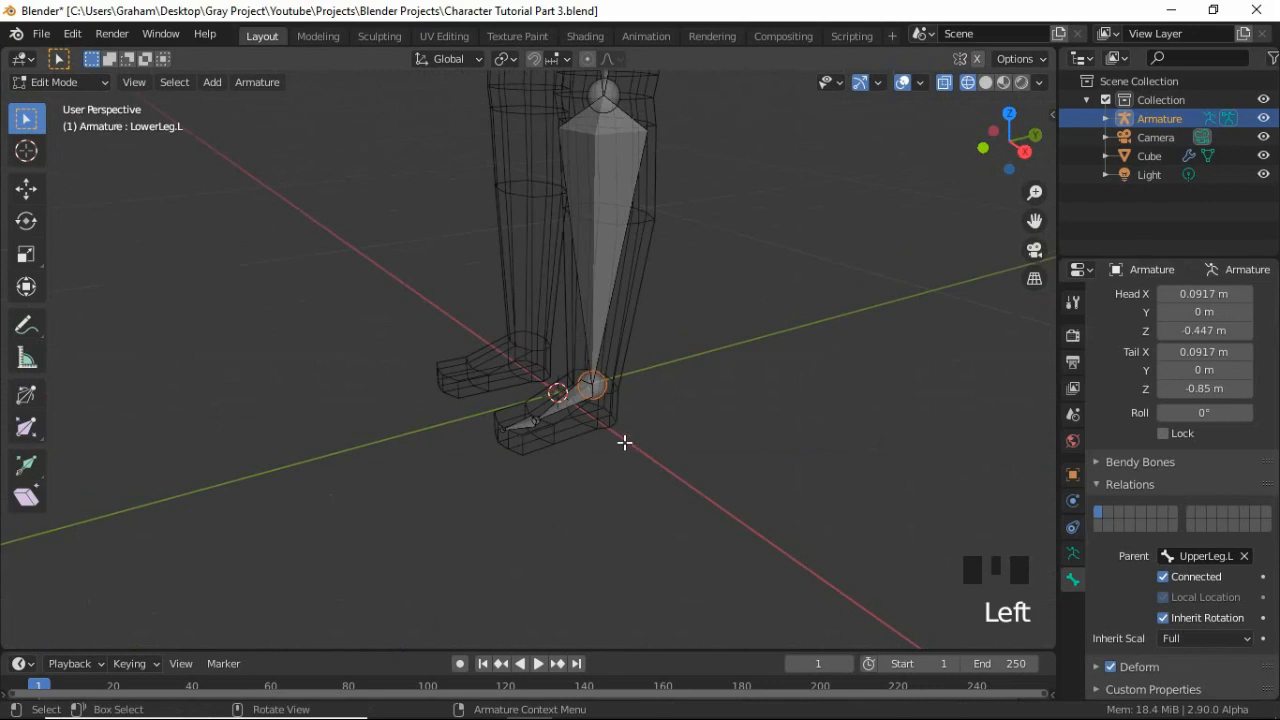
key("KP_3")
middle_click_drag(687, 521, 666, 501, "shift")
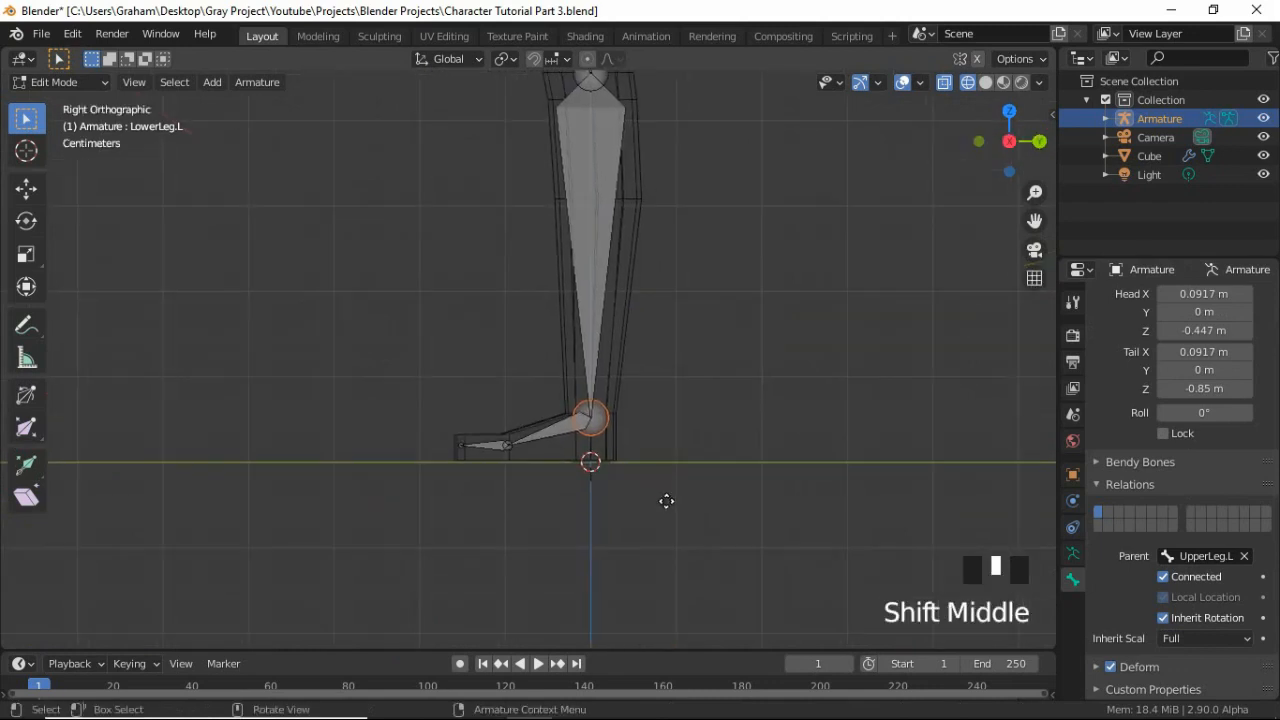
key("e")
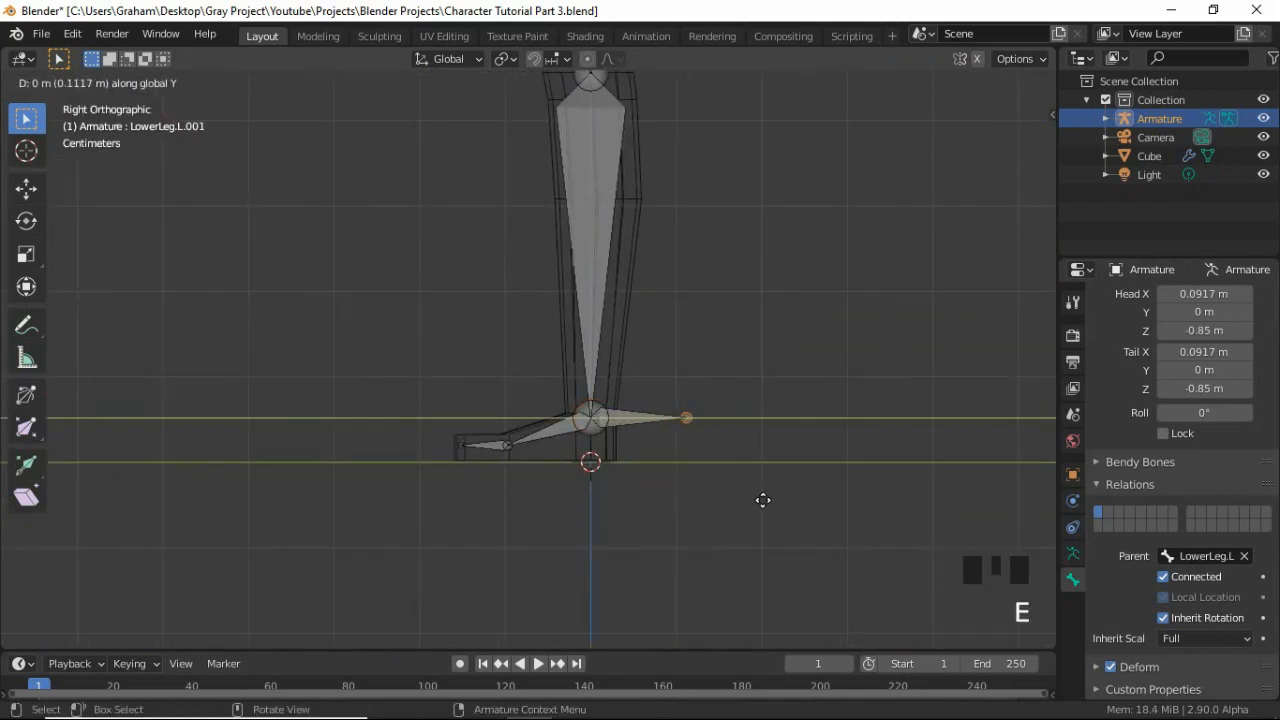
left_click(763, 500)
Rename the new bone extruded from the left ankle as FootIK.L
left_click(632, 420)
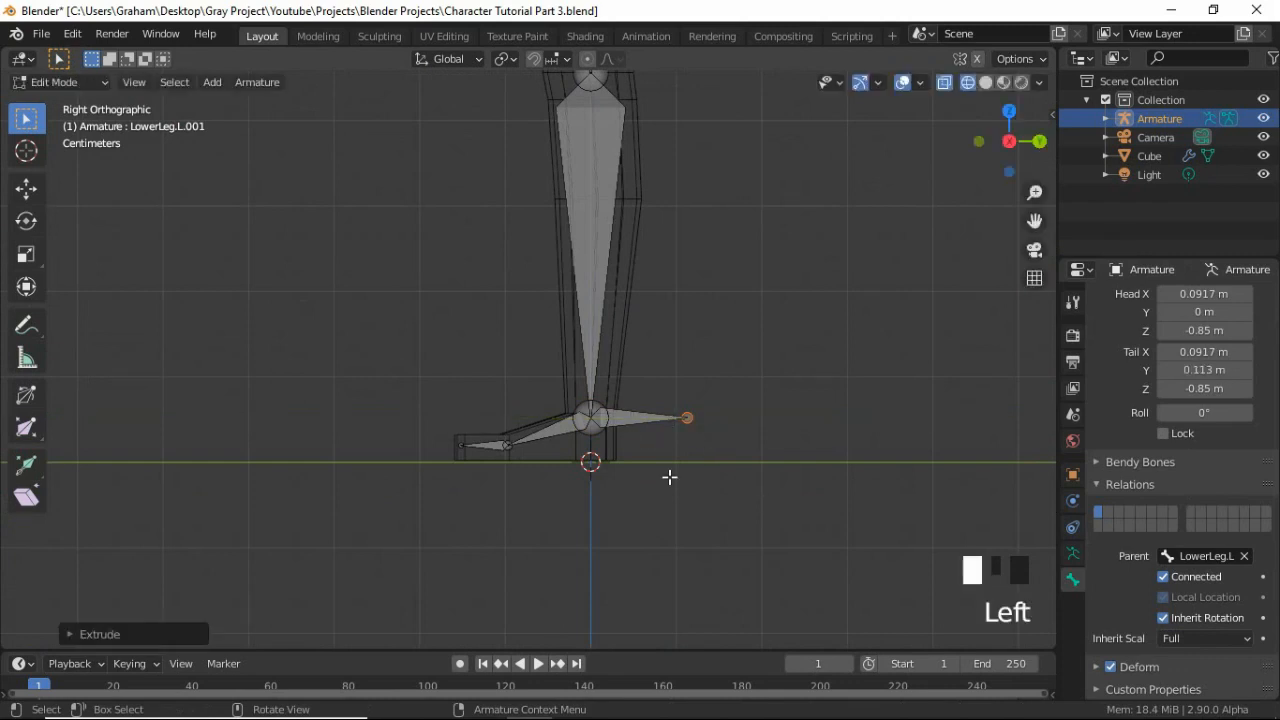
scroll(1162, 397, "up", 3)
left_click(1214, 300)
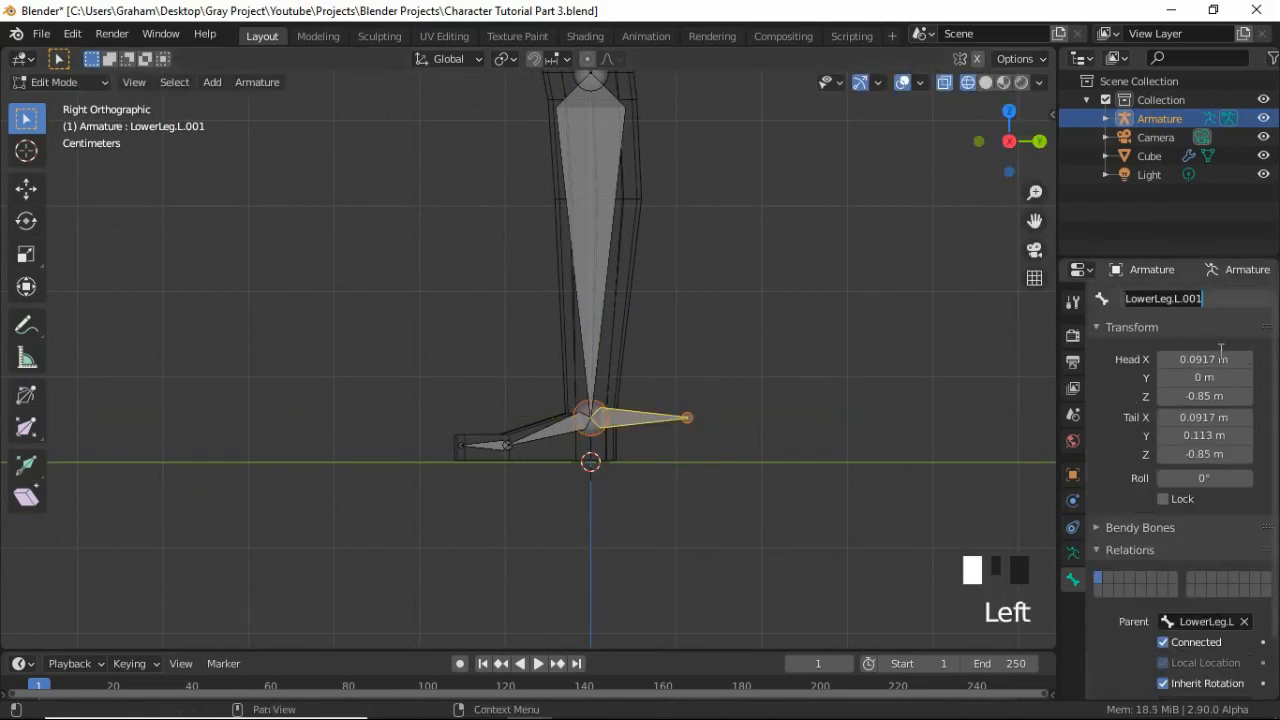
type("Foo")
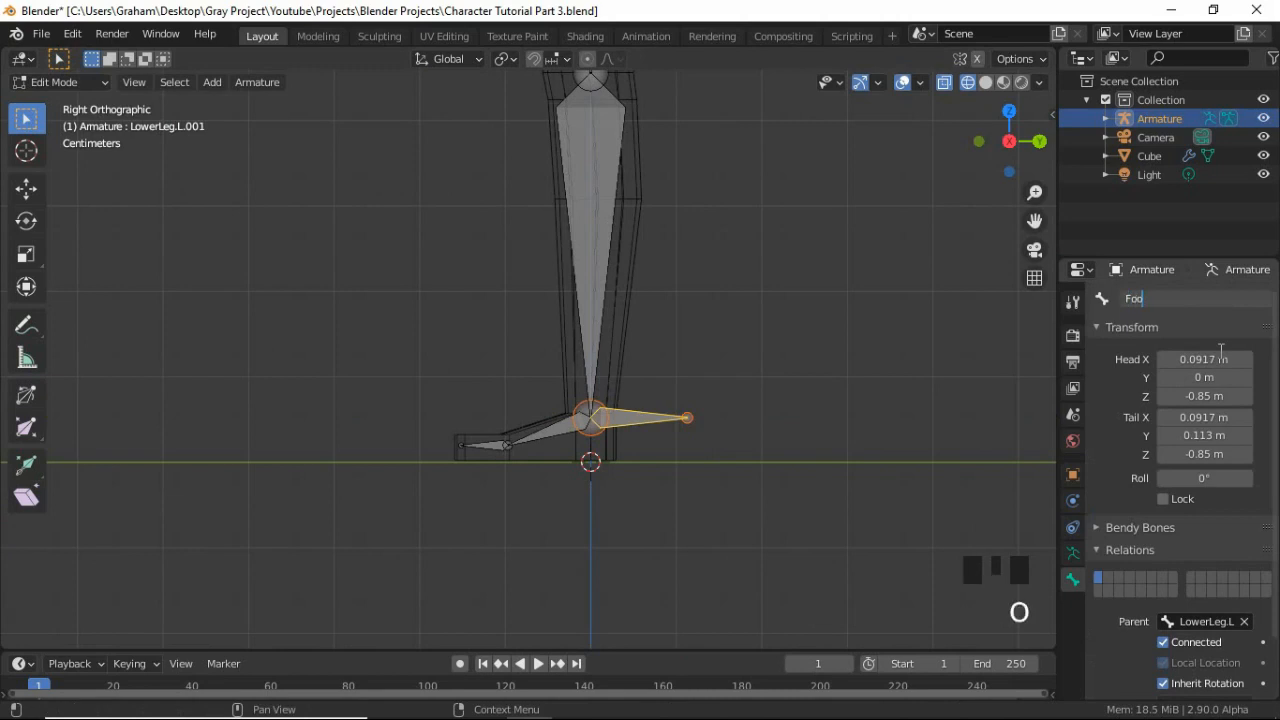
type("tIK.L")
key("Return")
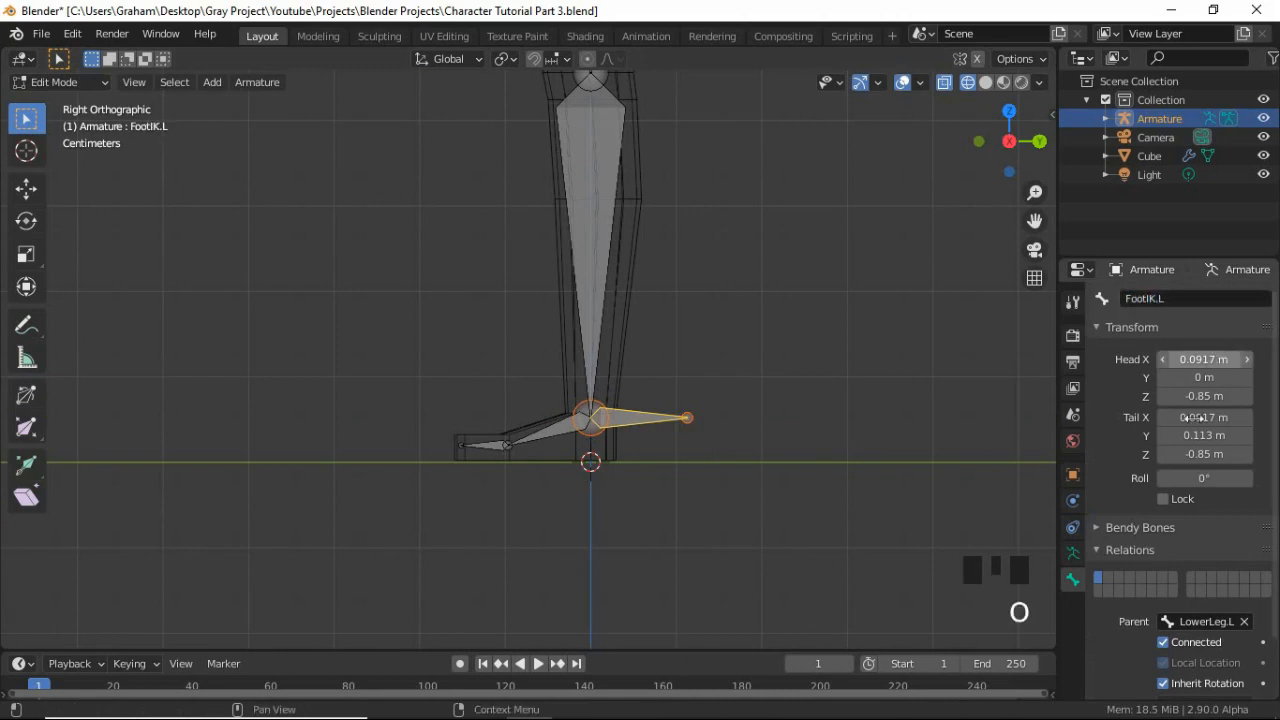
Clear the parent of the FootIK.L bone and disable its Deform option
scroll(1181, 459, "down", 1)
scroll(1180, 455, "down", 1)
left_click(1244, 556)
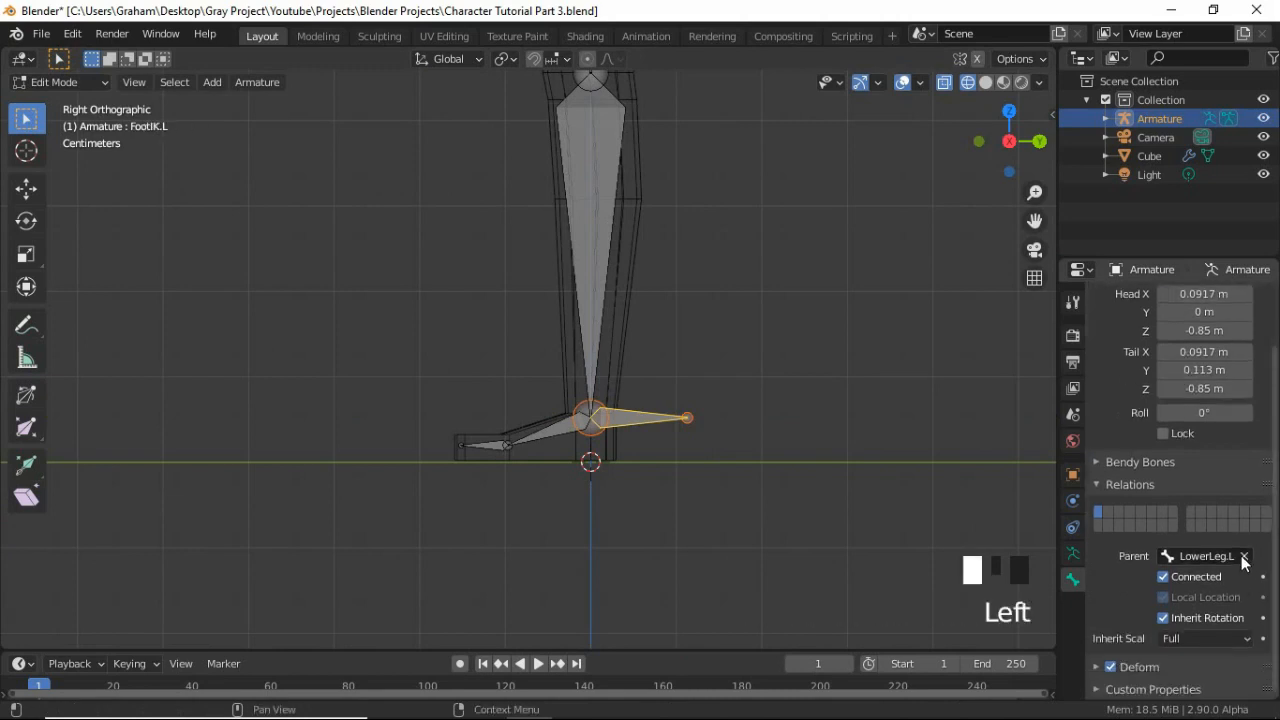
left_click(1112, 668)
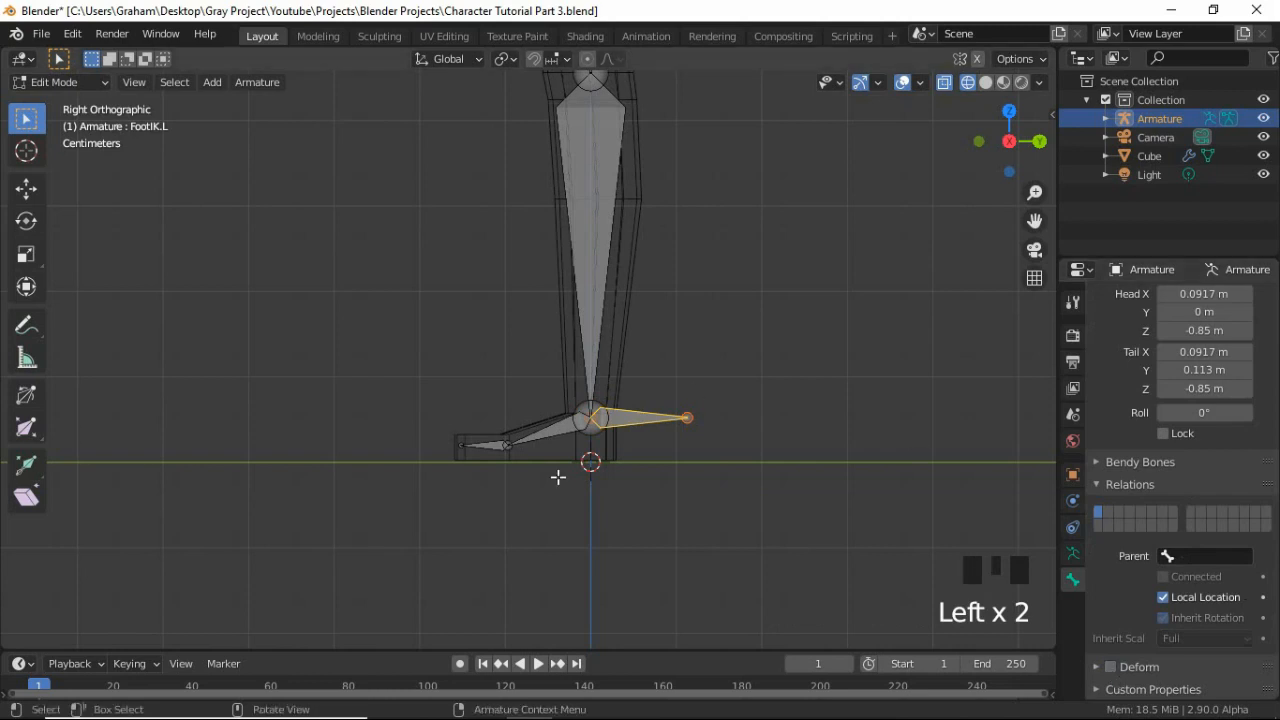
Turn off Inherit Rotation for the Foot.L bone
left_click(554, 429)
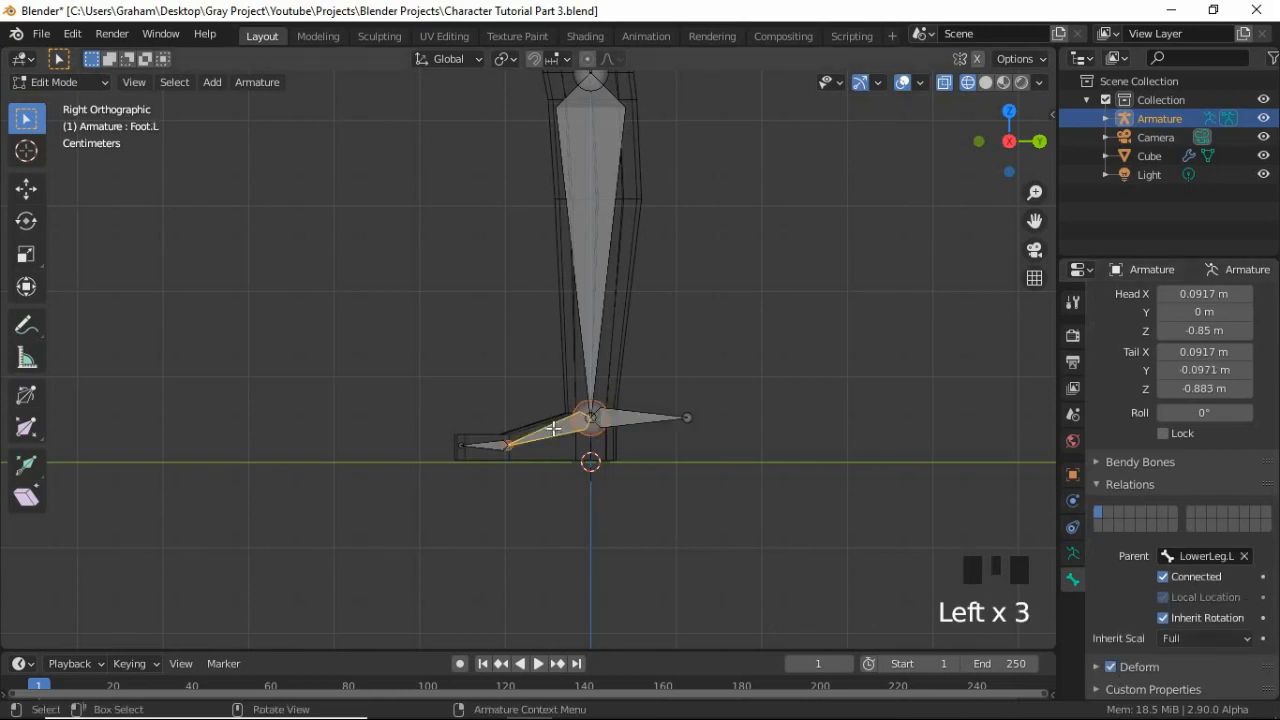
left_click(1162, 618)
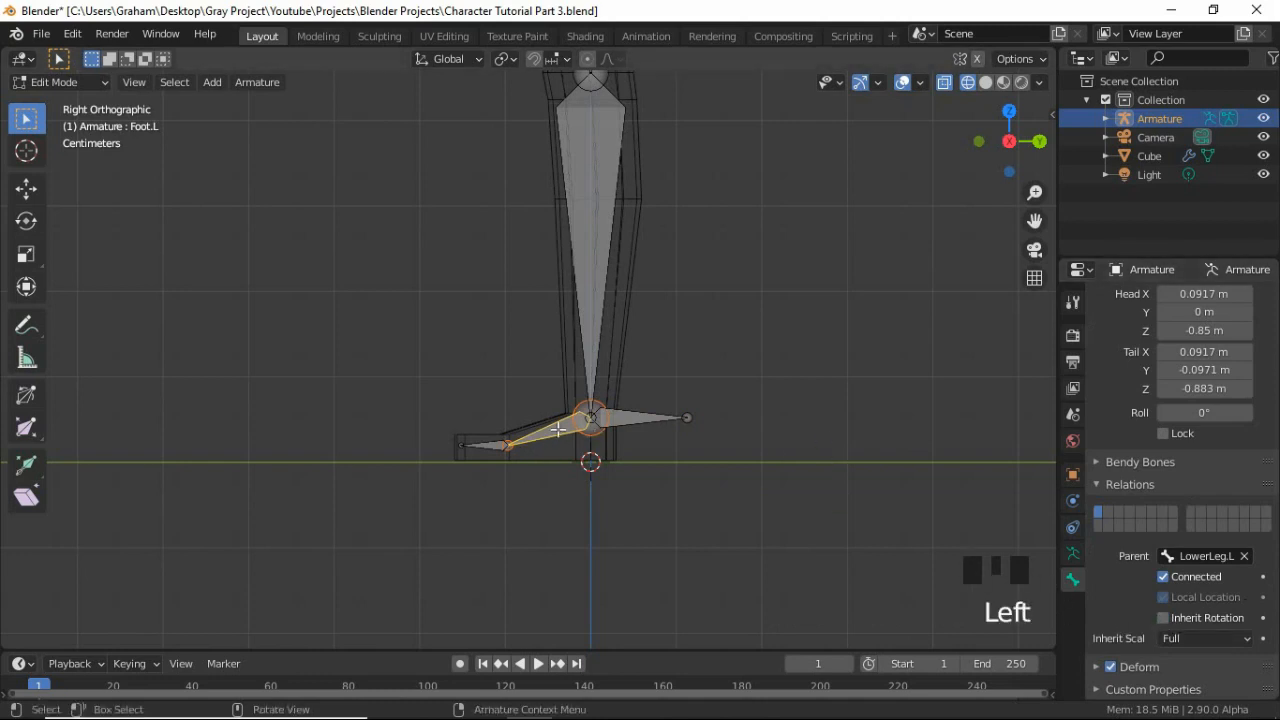
Extrude a new bone about 0.13 m long from the left knee joint along the global Y axis, in front of the knee
left_click(588, 198)
scroll(472, 208, "down", 2)
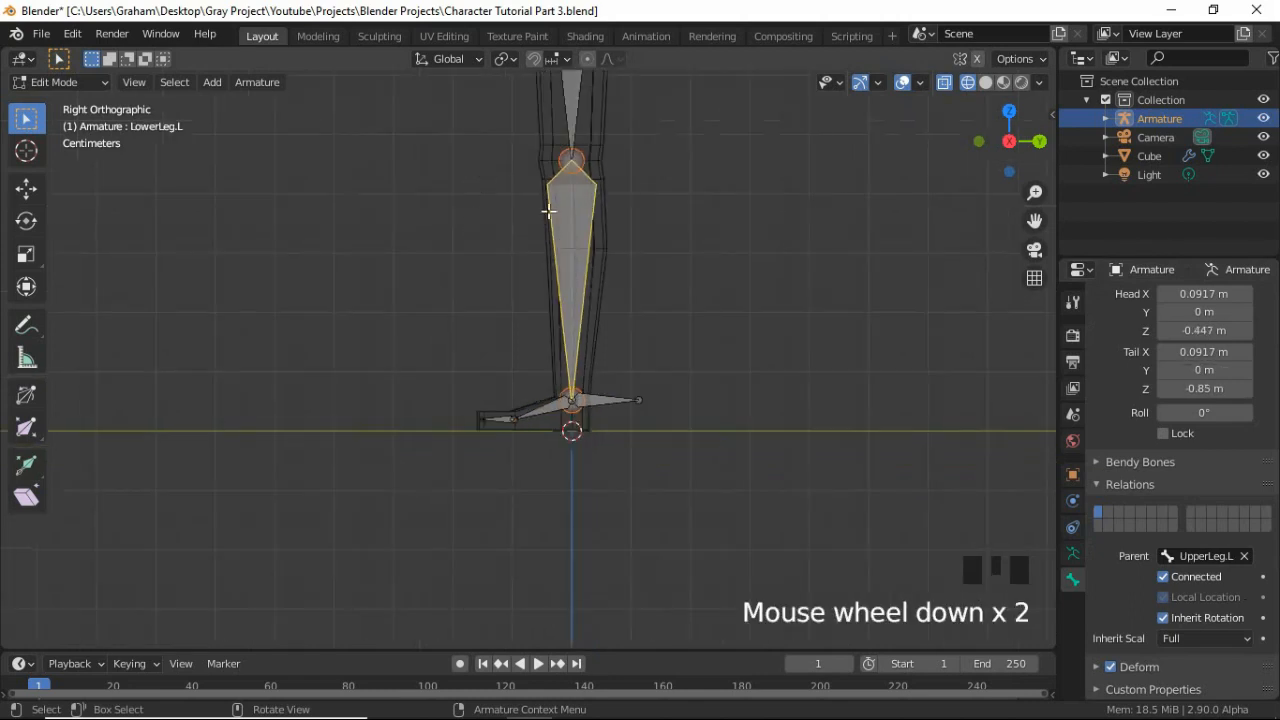
middle_click_drag(548, 210, 579, 217)
left_click(579, 217)
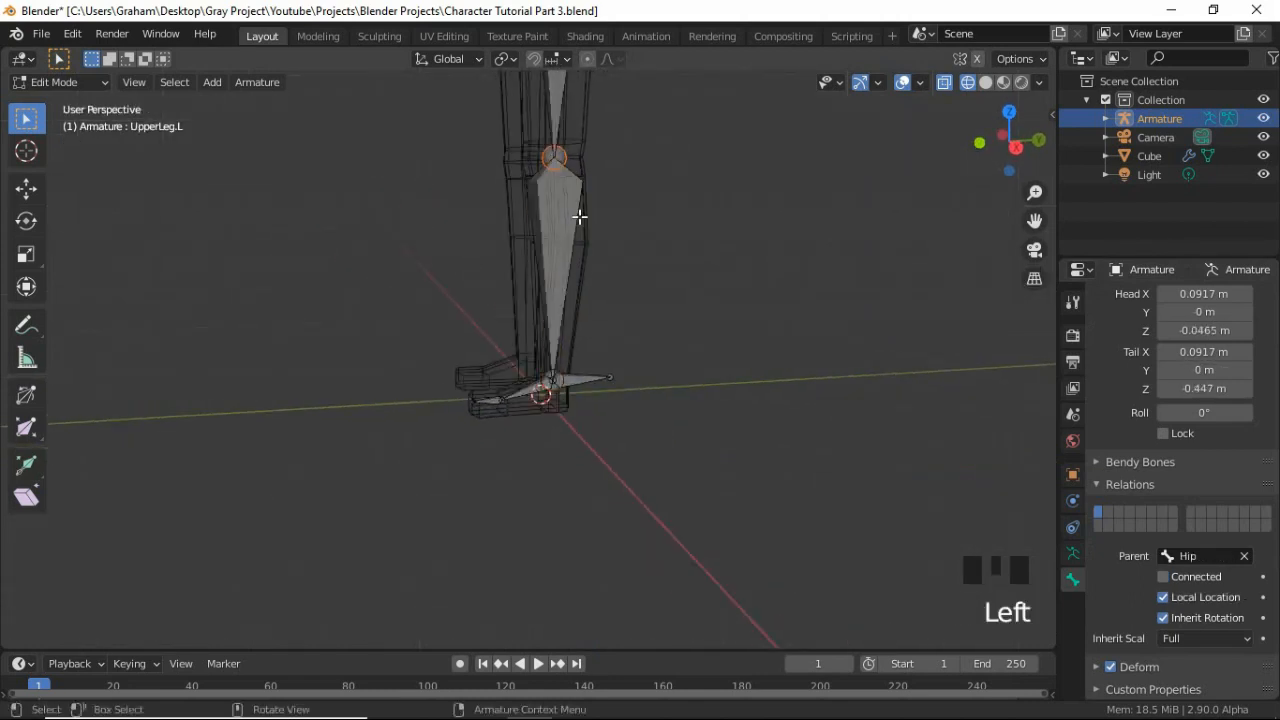
key("KP_3")
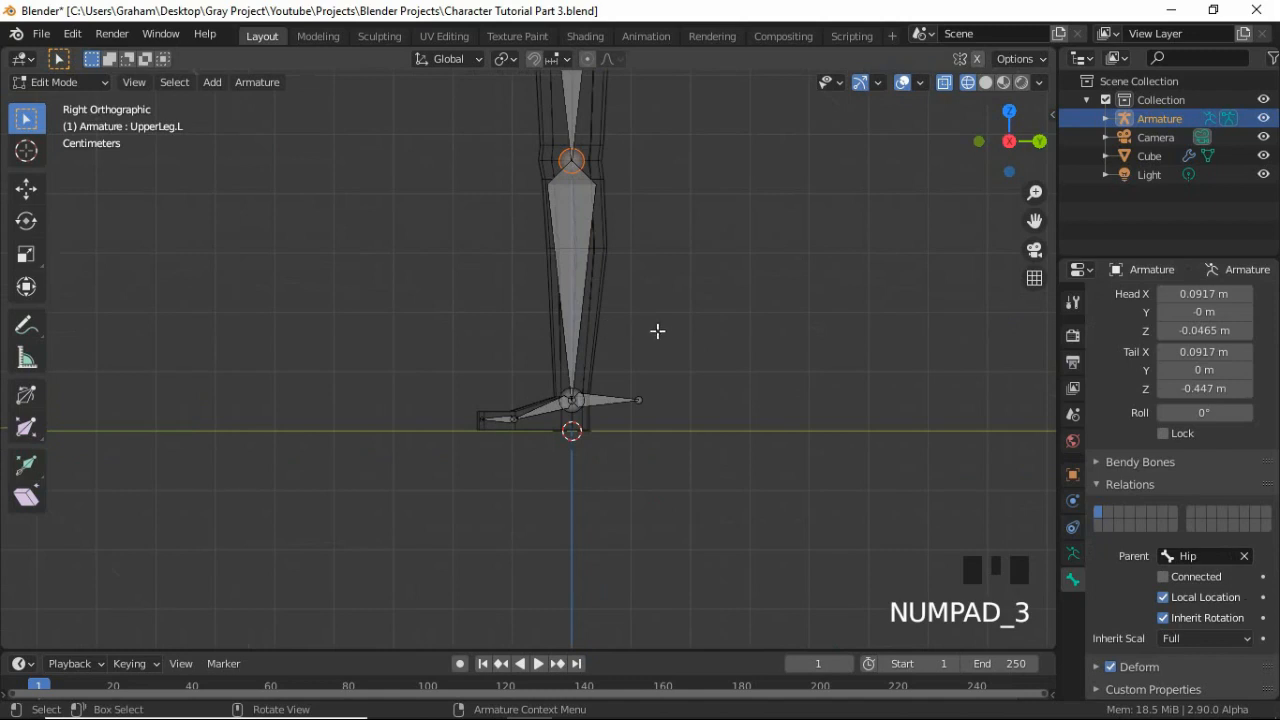
key("e")
key("y")
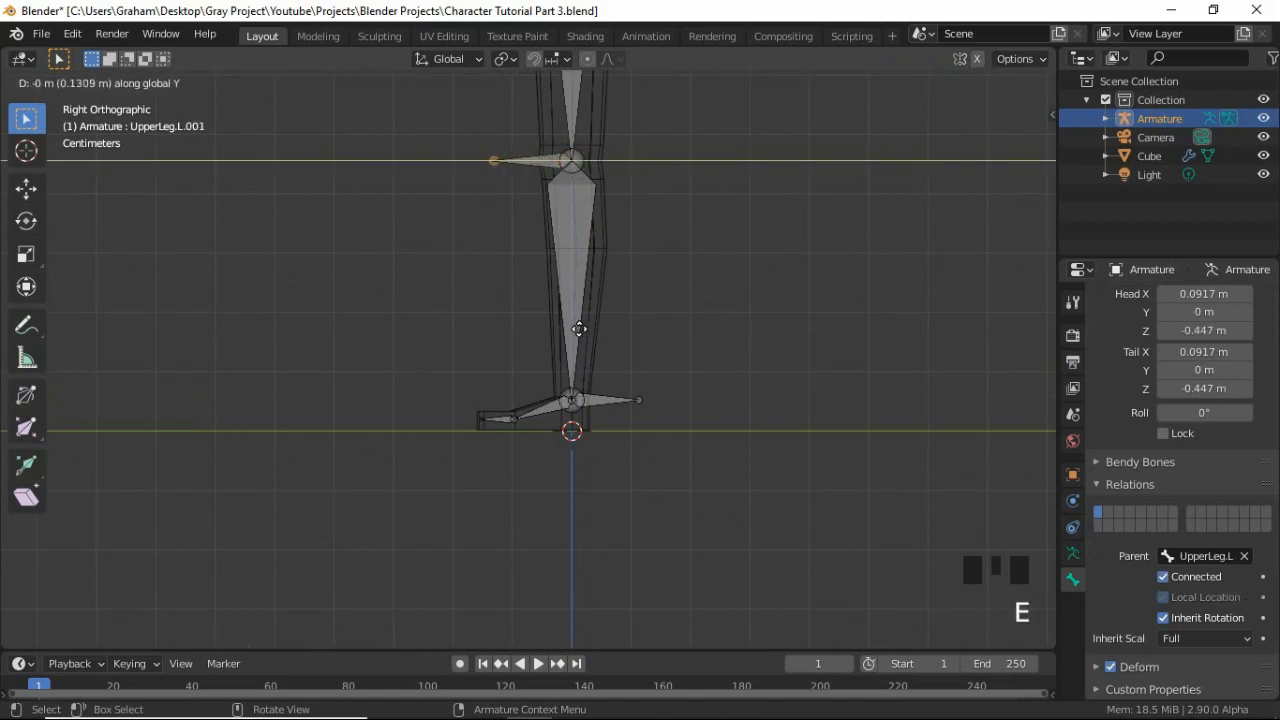
left_click(579, 329)
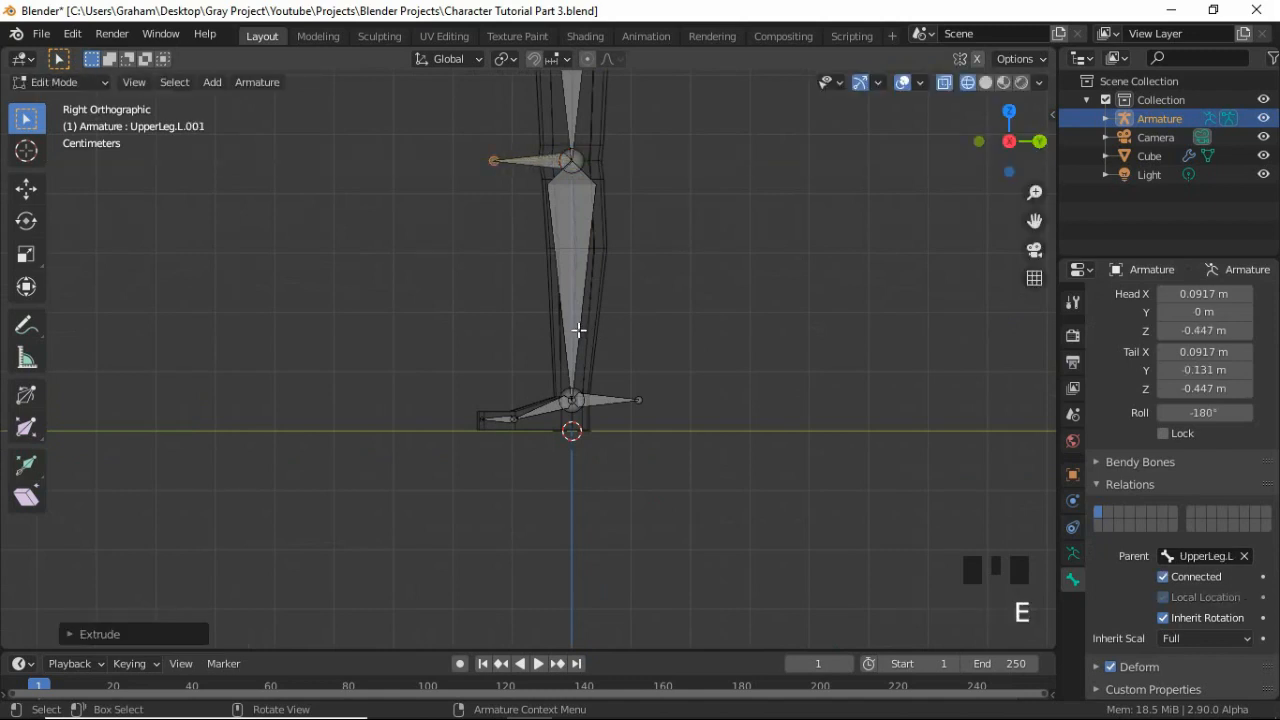
Rename the new bone extruded from the left knee as KneeIK.L
left_click(519, 163)
scroll(1160, 350, "up", 3)
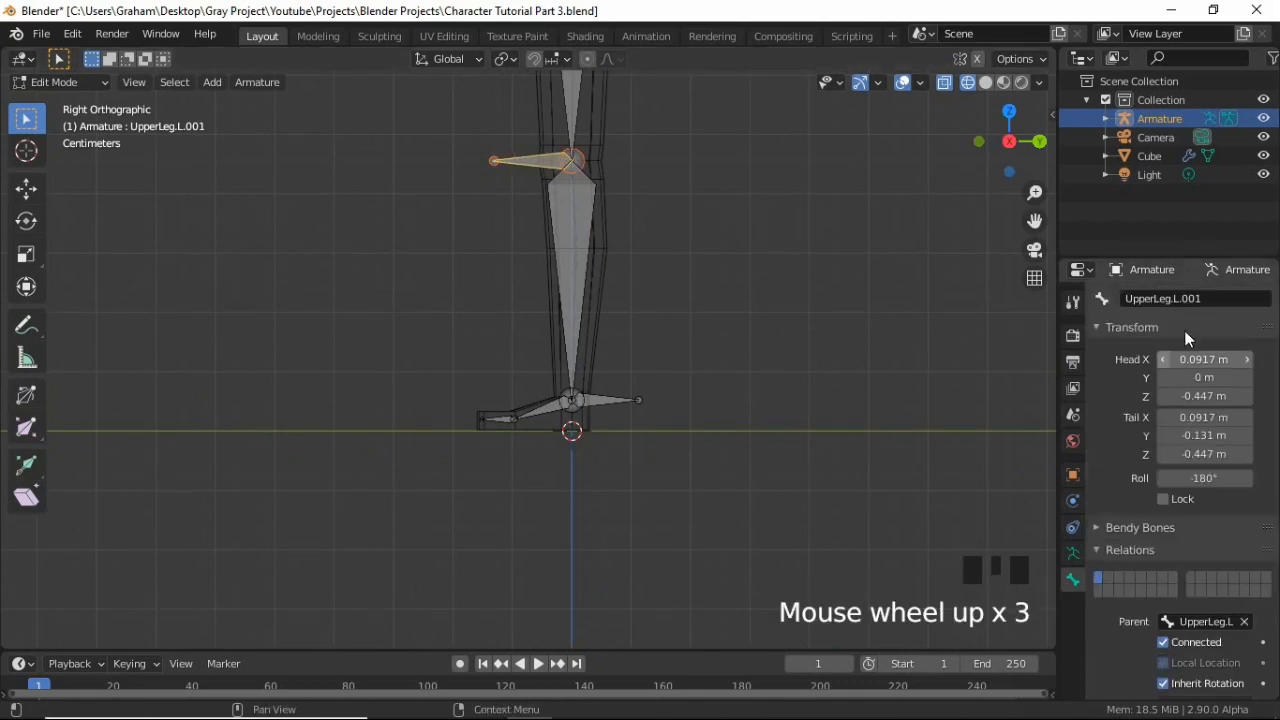
left_click(1206, 297)
type("K")
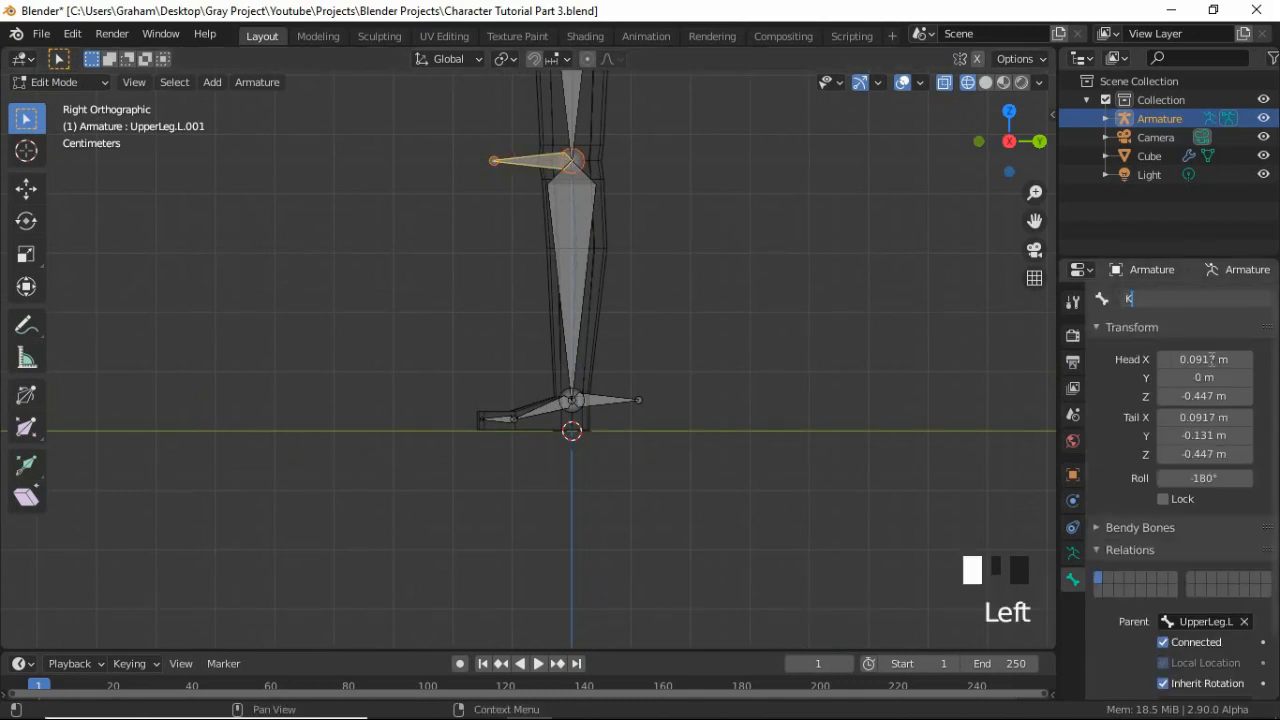
type("neelK.L")
key("Return")
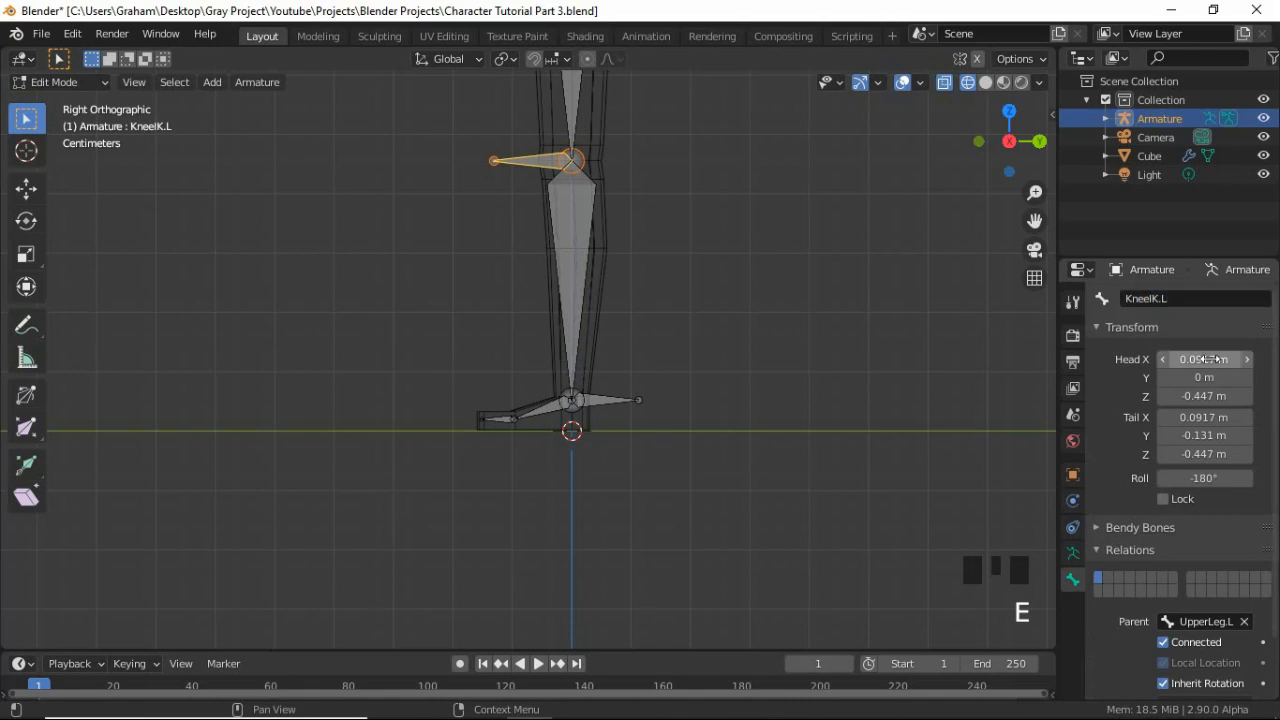
Clear the parent of the KneeIK.L bone and disable its Deform option
scroll(1178, 487, "down", 2)
left_click(1244, 556)
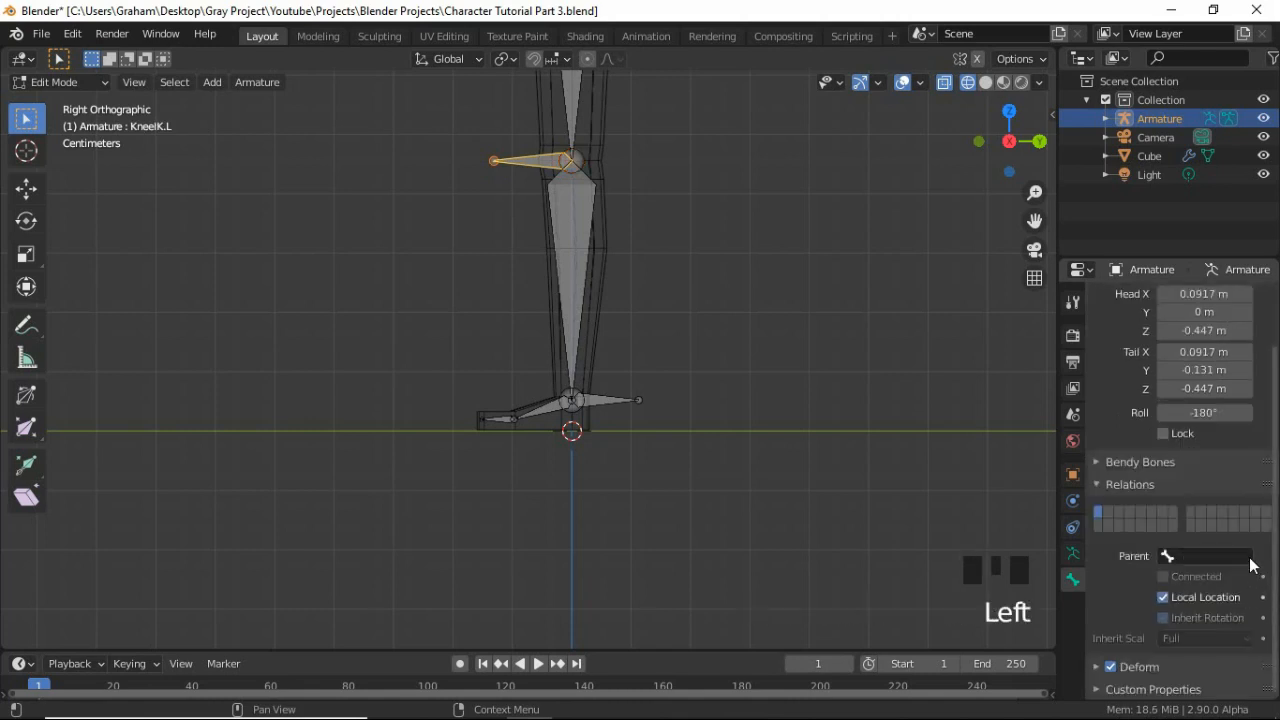
left_click(1111, 668)
left_click(608, 402)
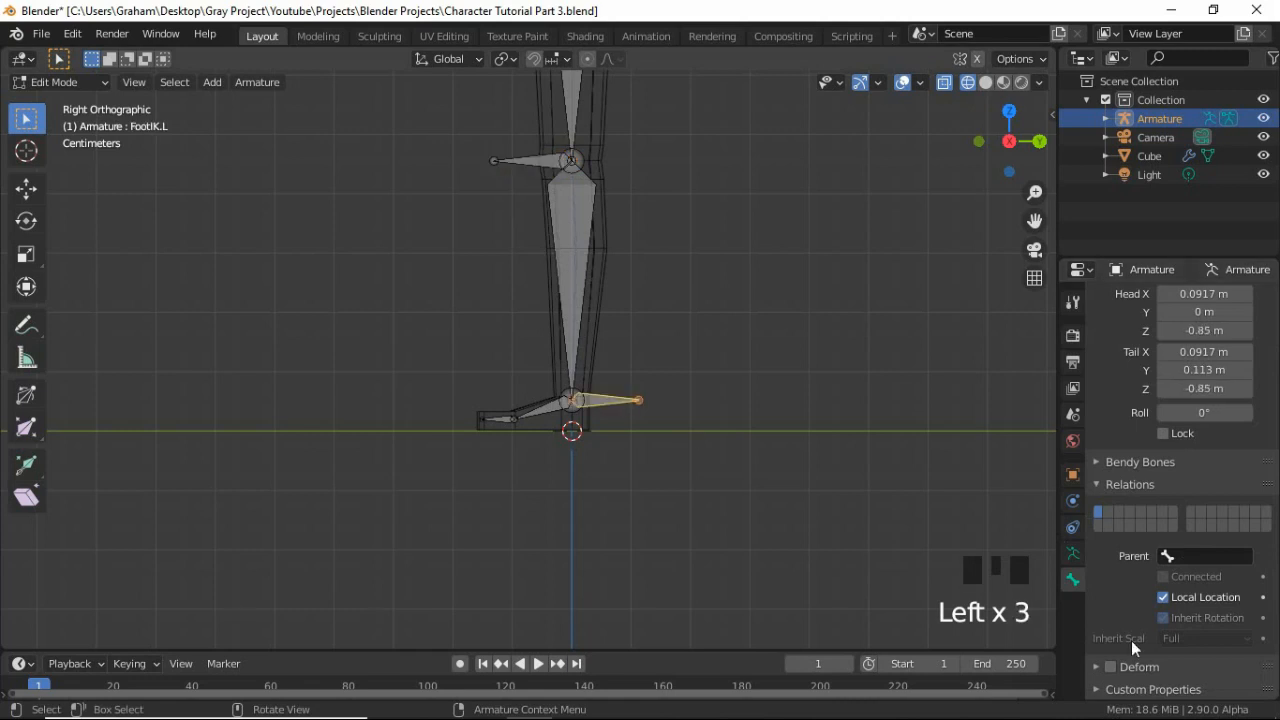
scroll(1167, 582, "up", 3)
Move the KneeIK.L bone about 0.39 m forward along the global Y axis, away from the knee
left_click(518, 163)
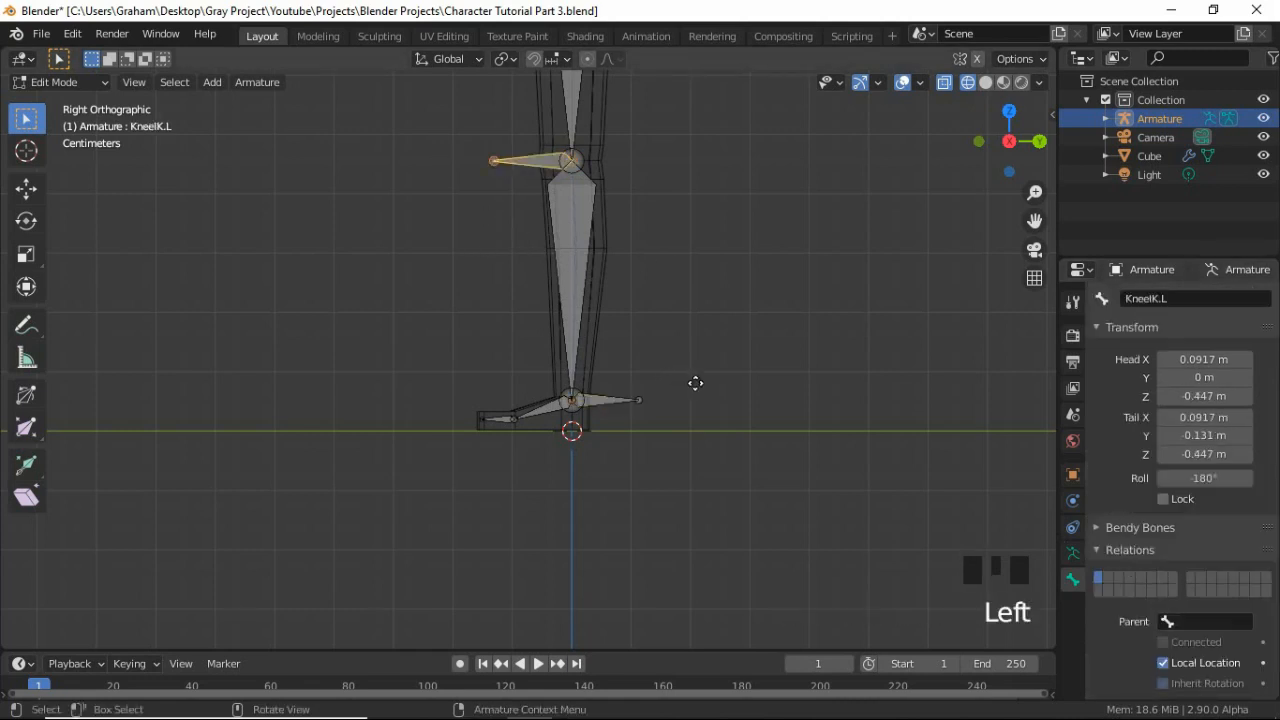
key("g")
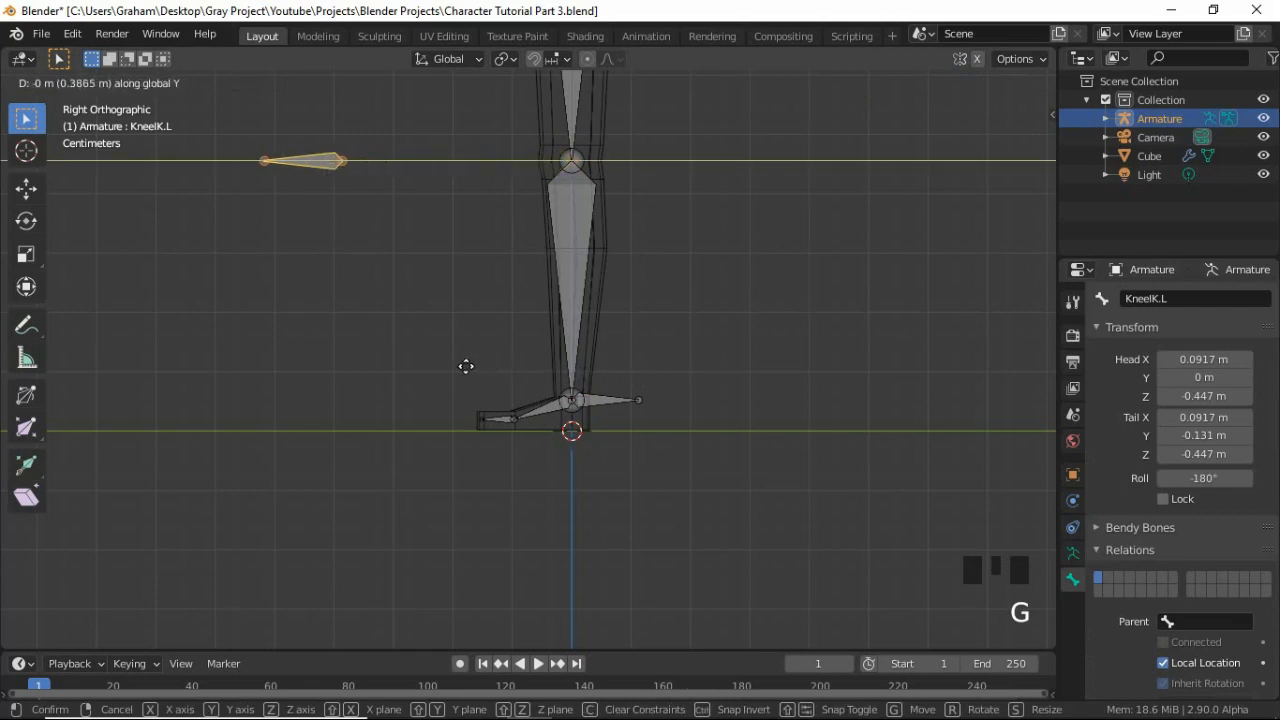
left_click(466, 366)
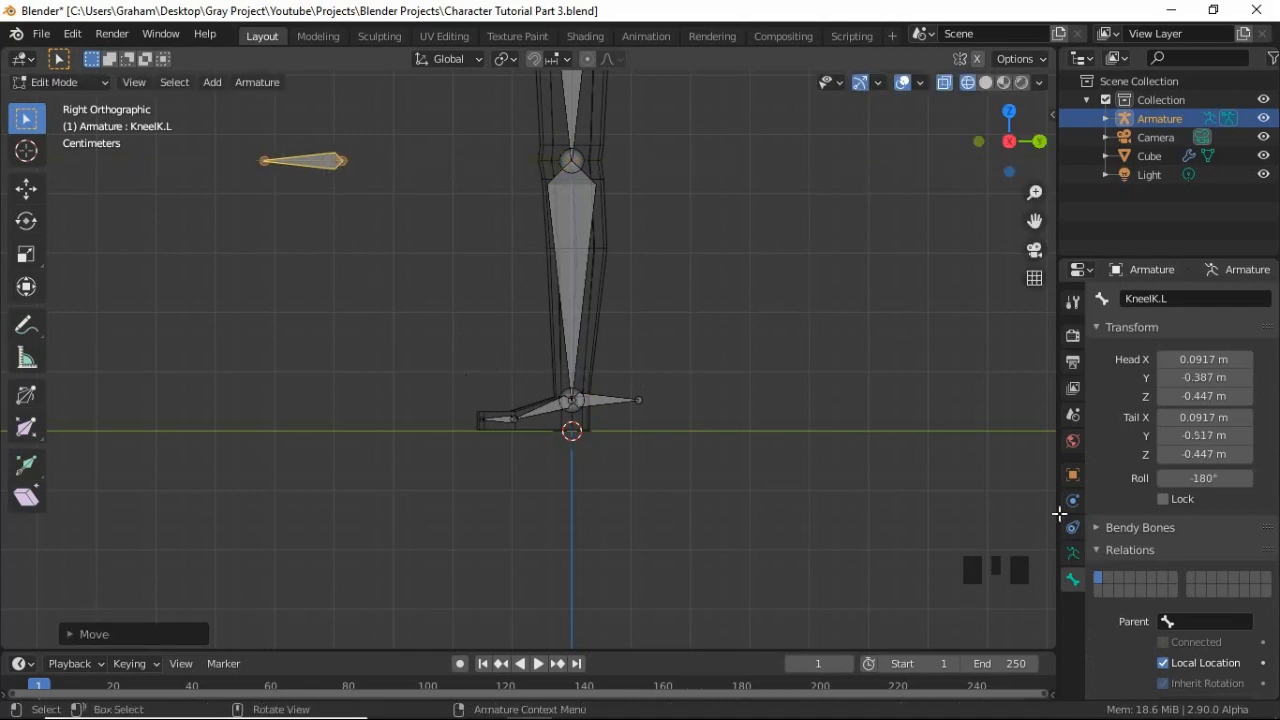
Leave Edit Mode and switch the armature to Pose Mode in the front view
scroll(1184, 503, "down", 3)
middle_click_drag(514, 197, 566, 343)
key("KP_1")
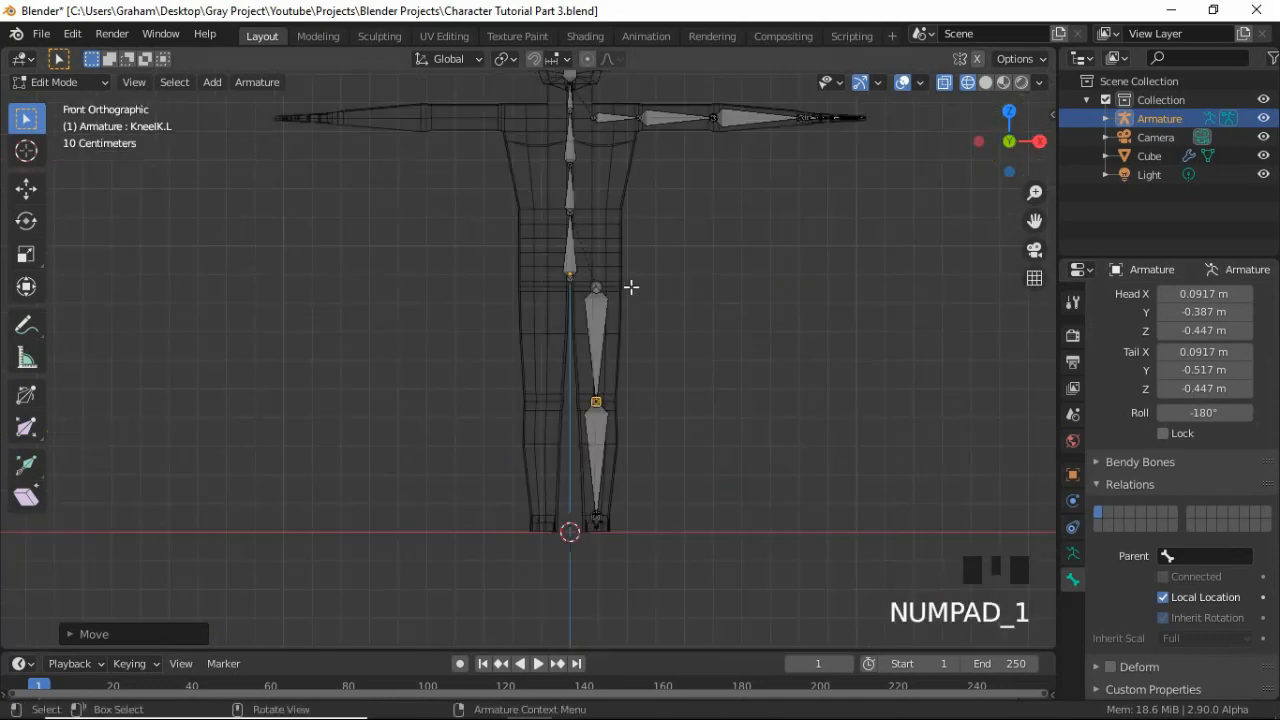
middle_click_drag(631, 287, 582, 380, "shift")
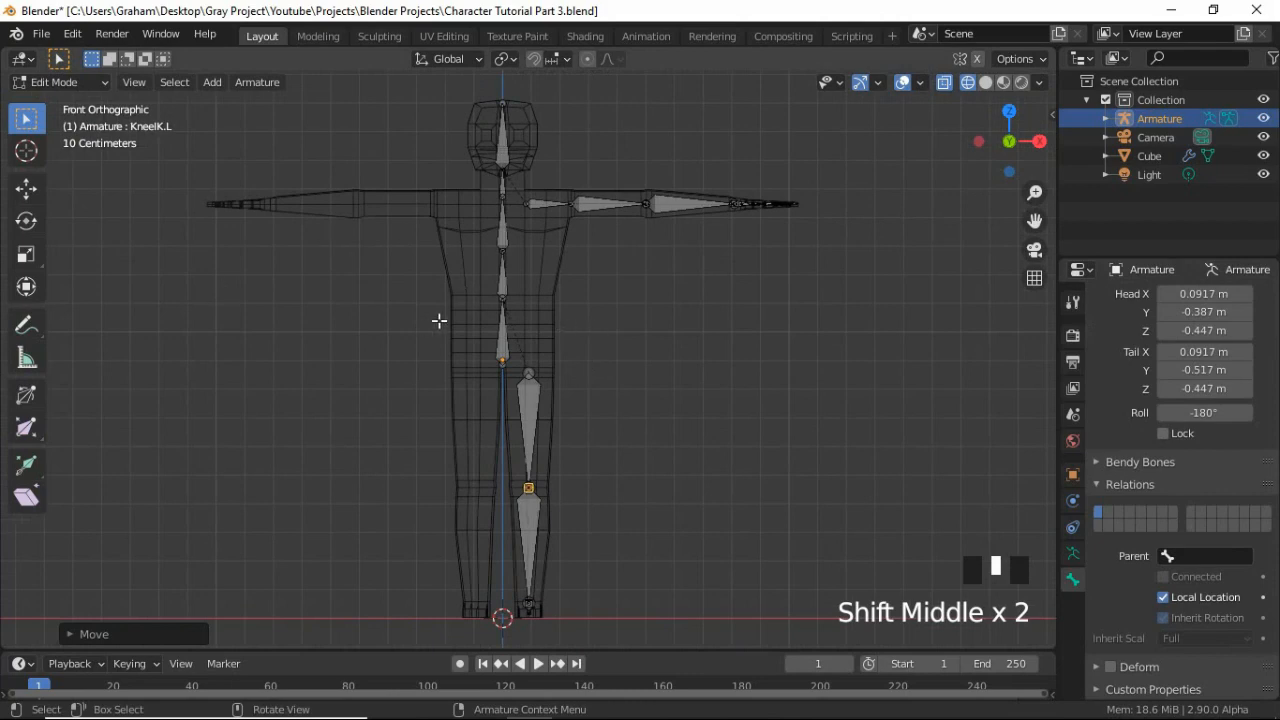
left_click(69, 85)
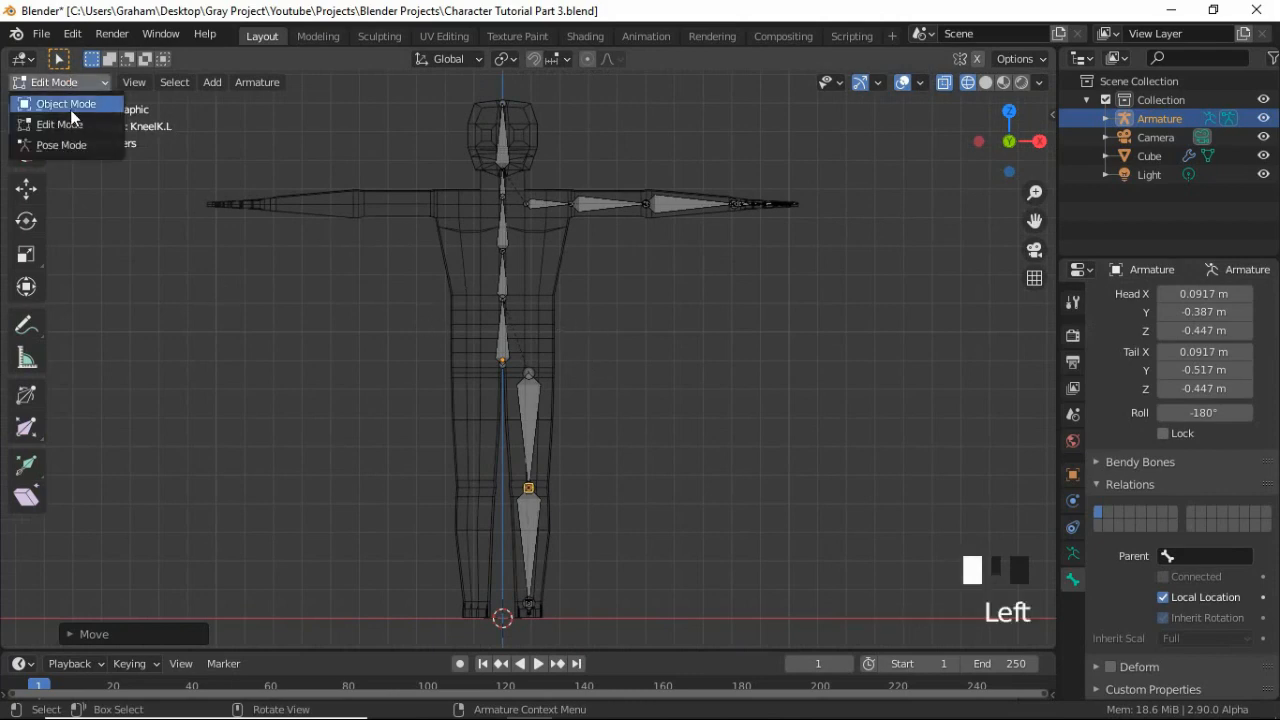
left_click(70, 107)
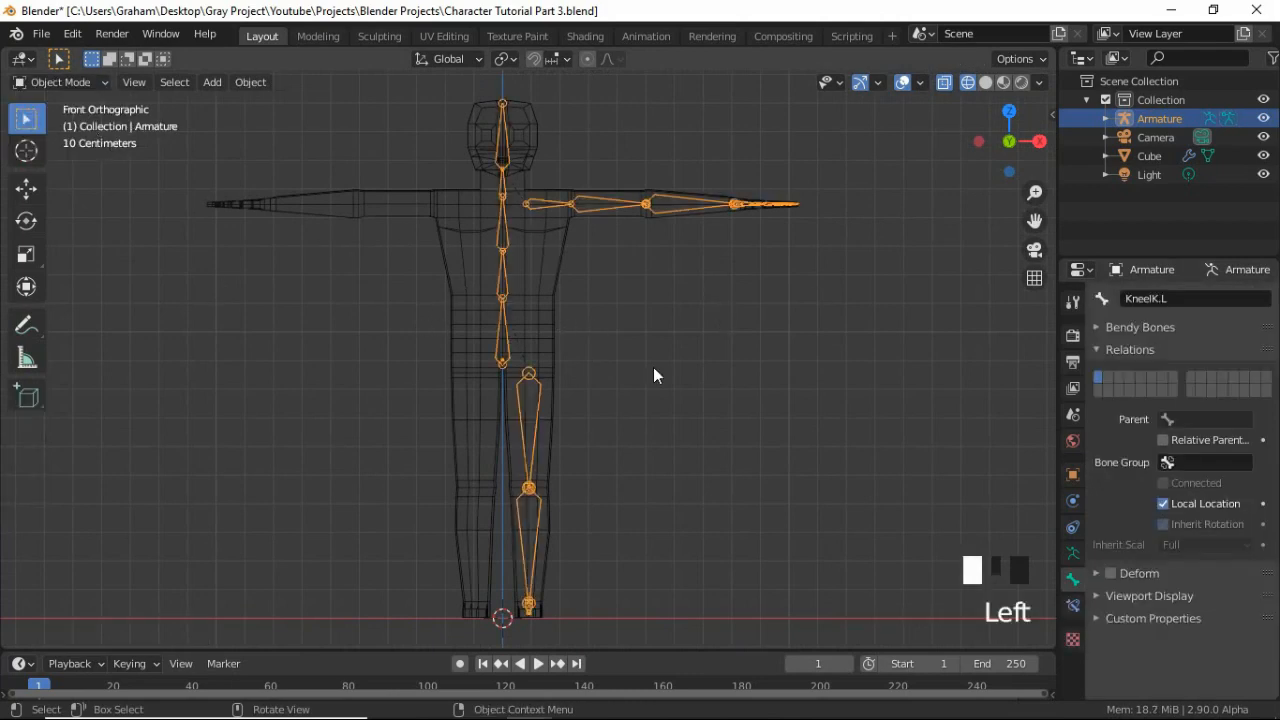
left_click(84, 88)
left_click(70, 150)
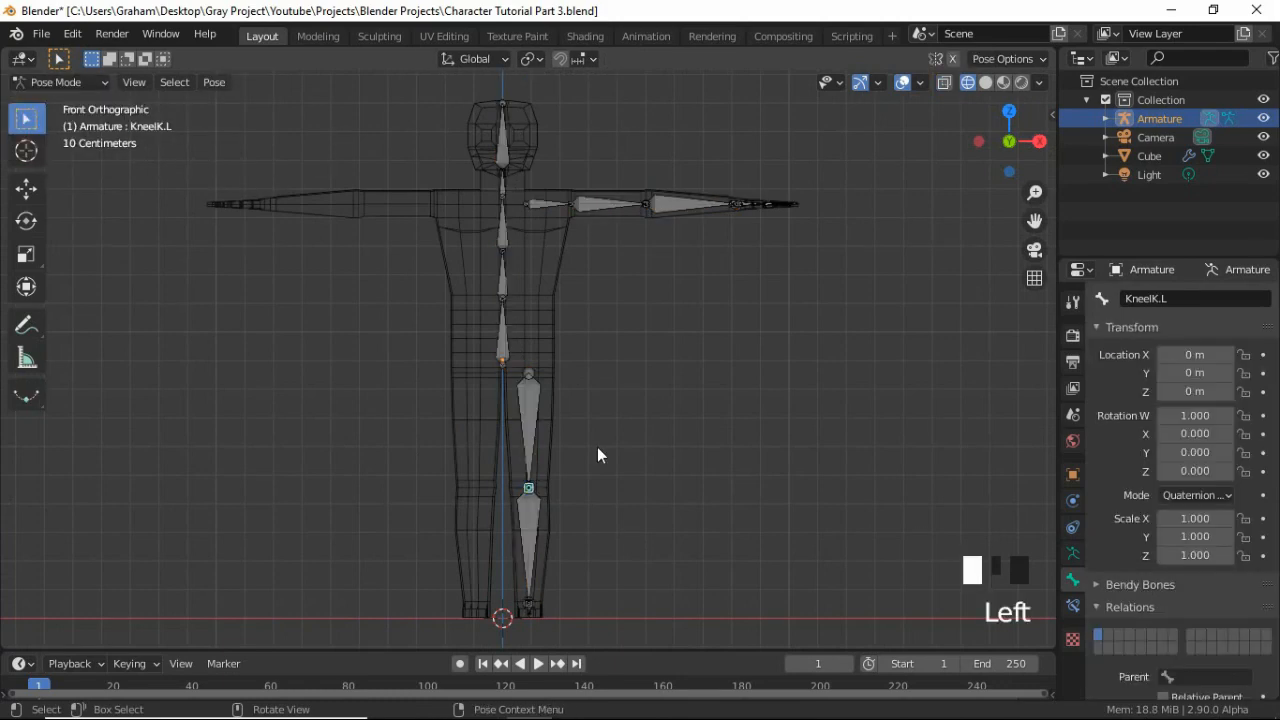
Add an Inverse Kinematics bone constraint to the LowerArm.L bone
middle_click_drag(609, 487, 602, 344, "shift")
middle_click_drag(500, 235, 461, 444, "shift")
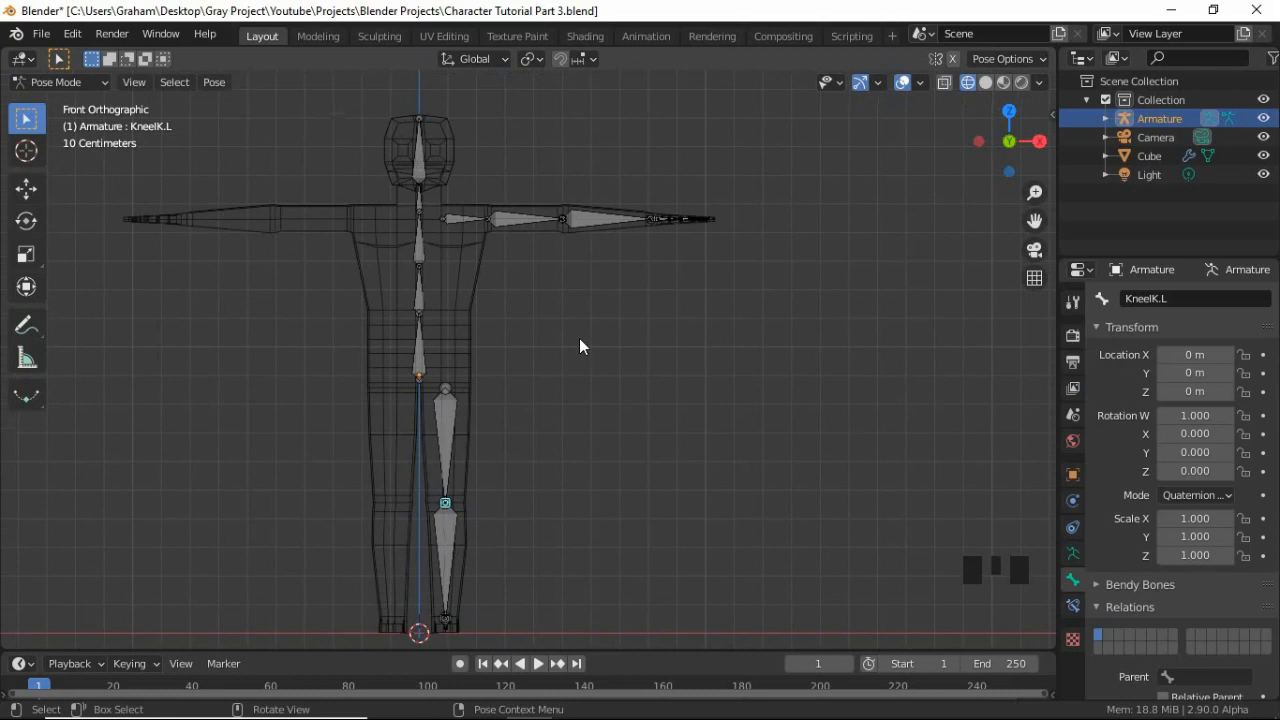
left_click(595, 221)
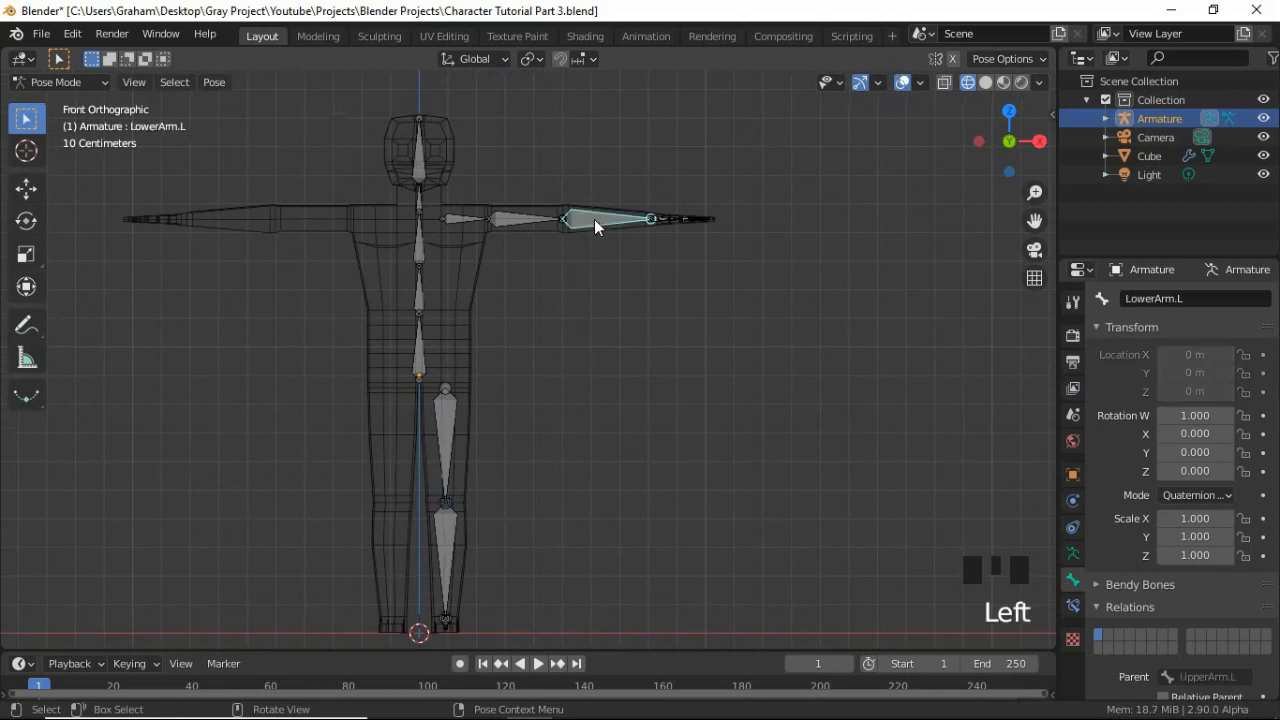
left_click(1072, 607)
left_click(1152, 300)
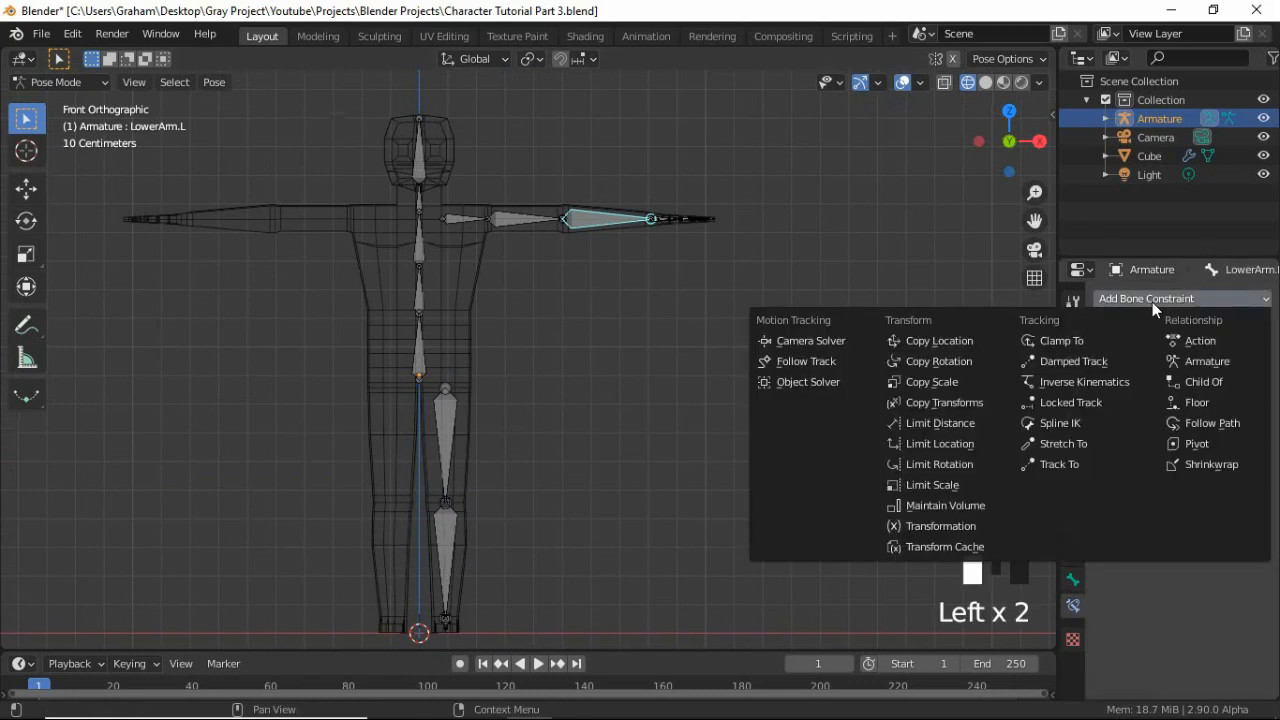
left_click(1094, 382)
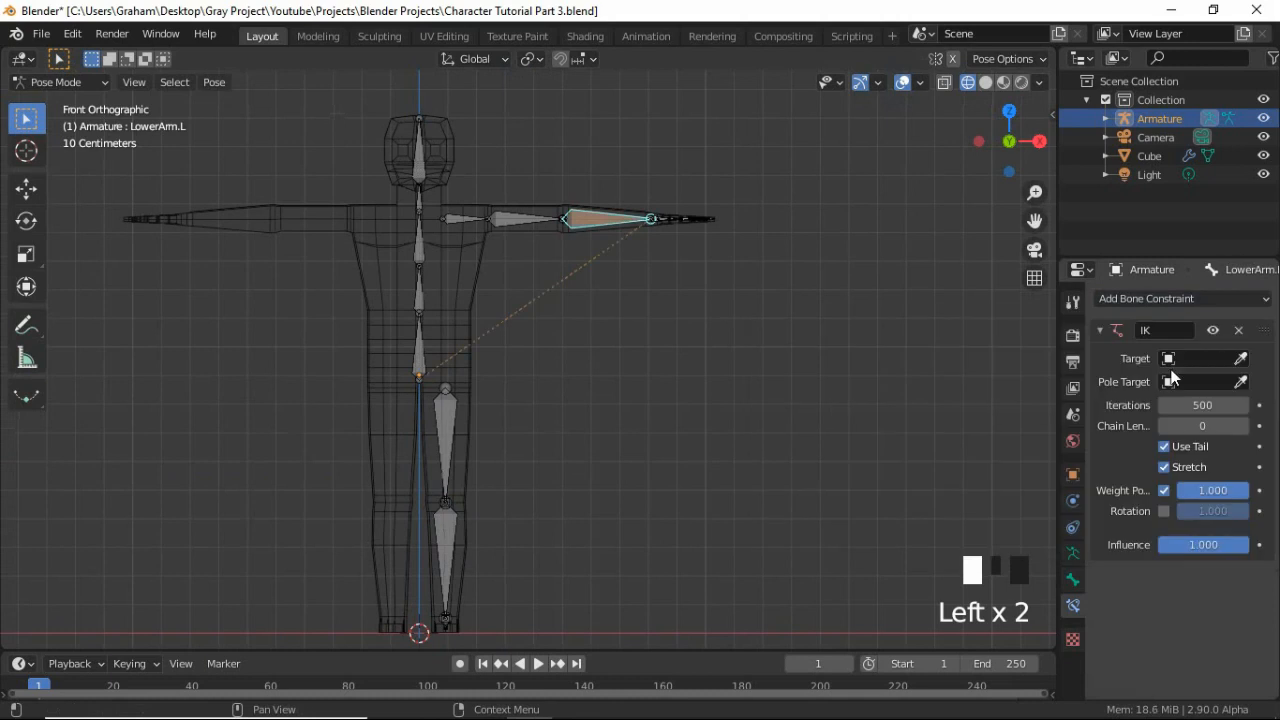
Set the IK constraint's target to the Armature object and its target bone to HandIK.L
left_click(1194, 358)
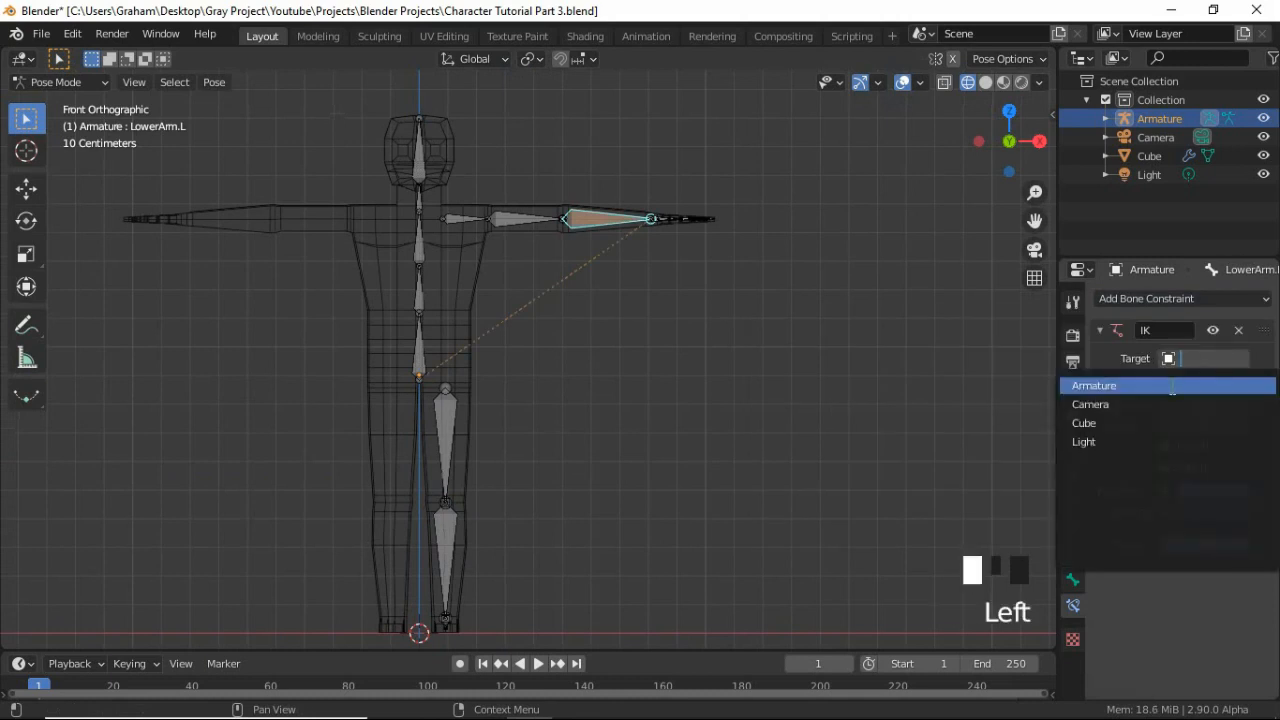
left_click(1172, 385)
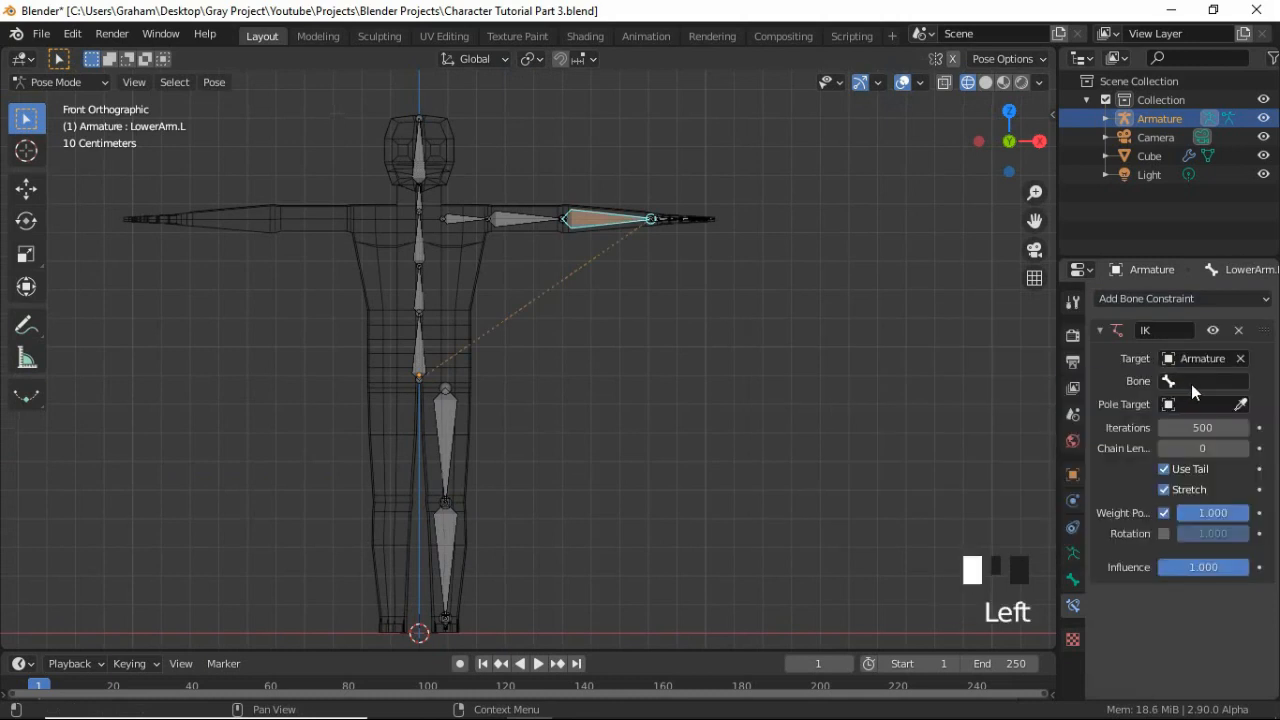
left_click(1191, 384)
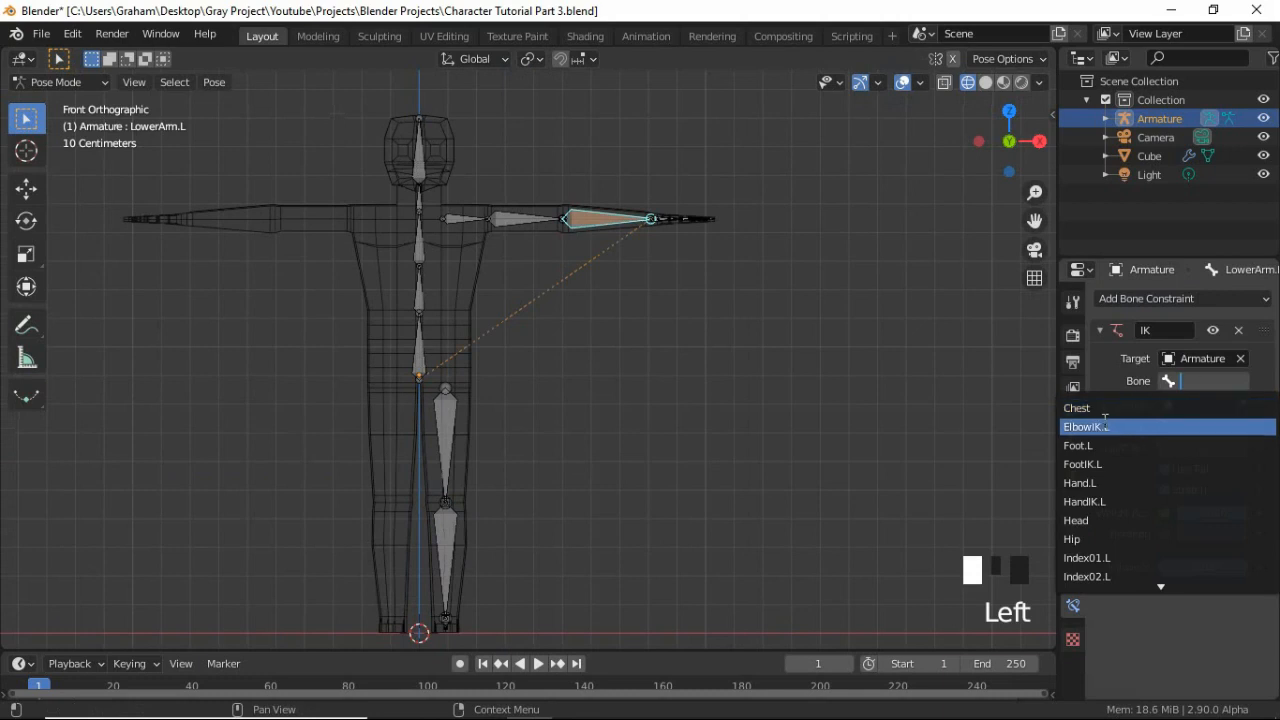
left_click(1098, 501)
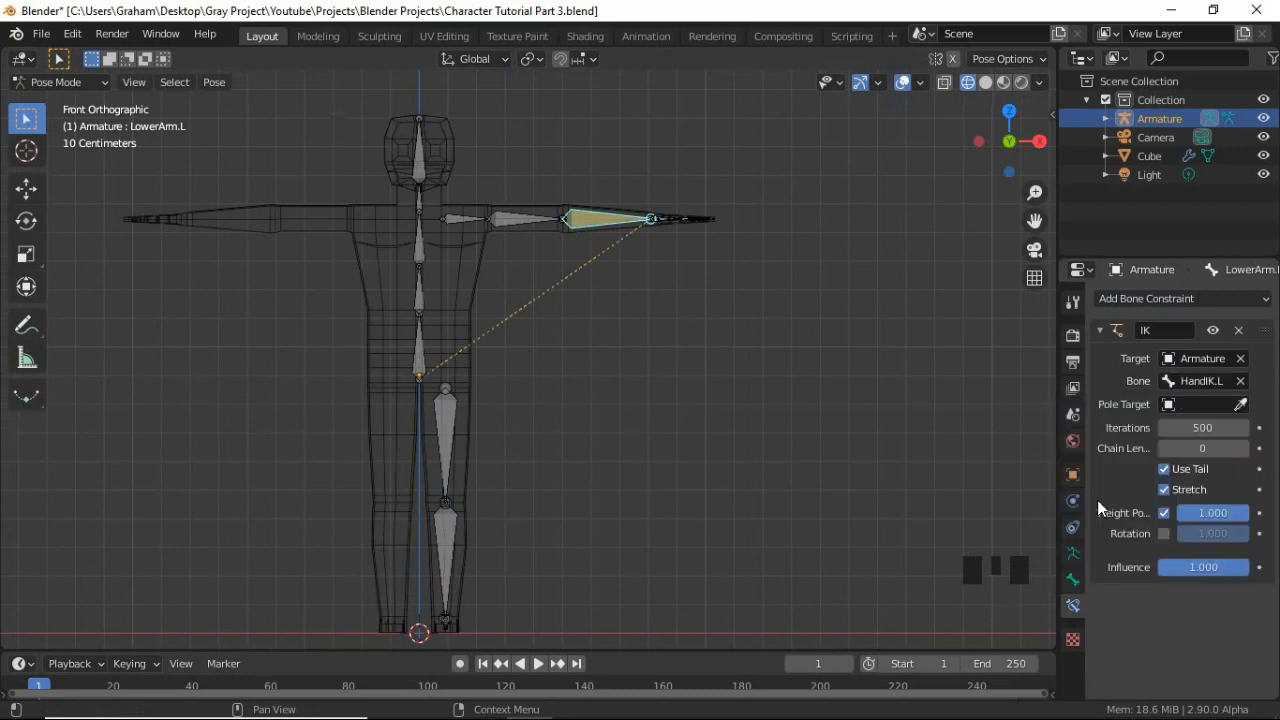
Set the IK constraint's pole target to the Armature object and its pole bone to ElbowIK.L
left_click(1196, 403)
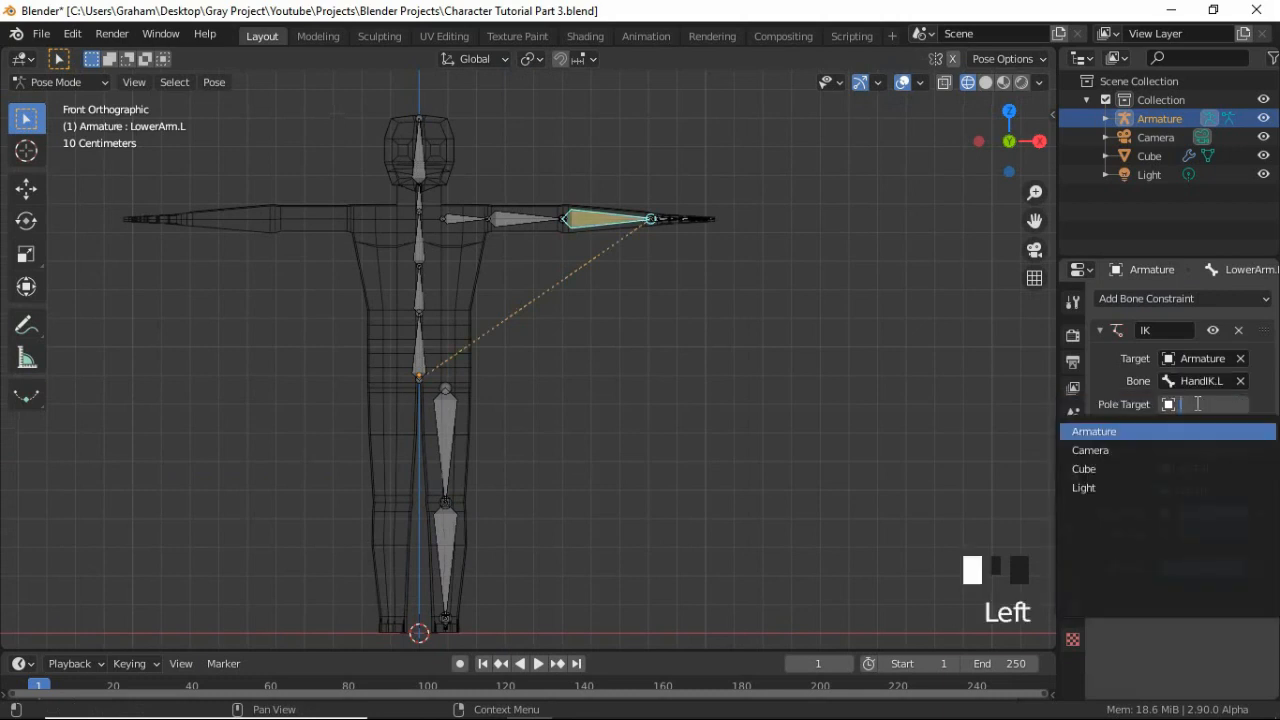
key("Return")
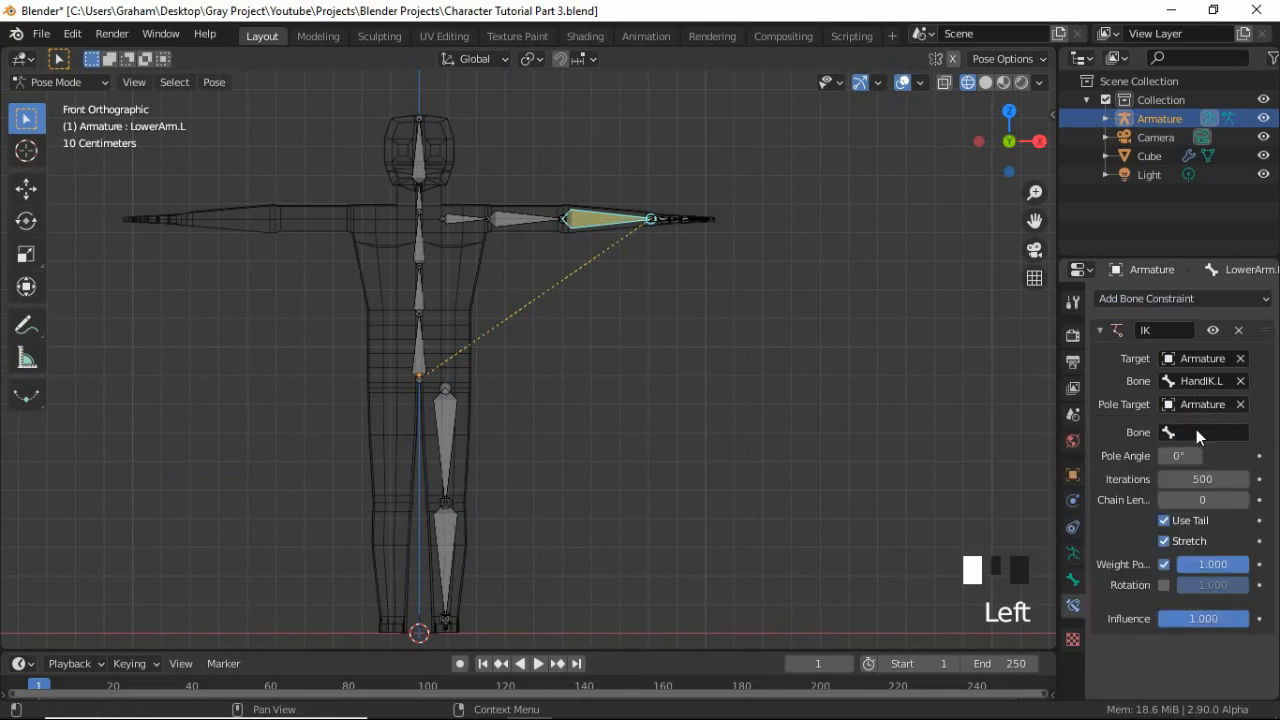
left_click(1196, 433)
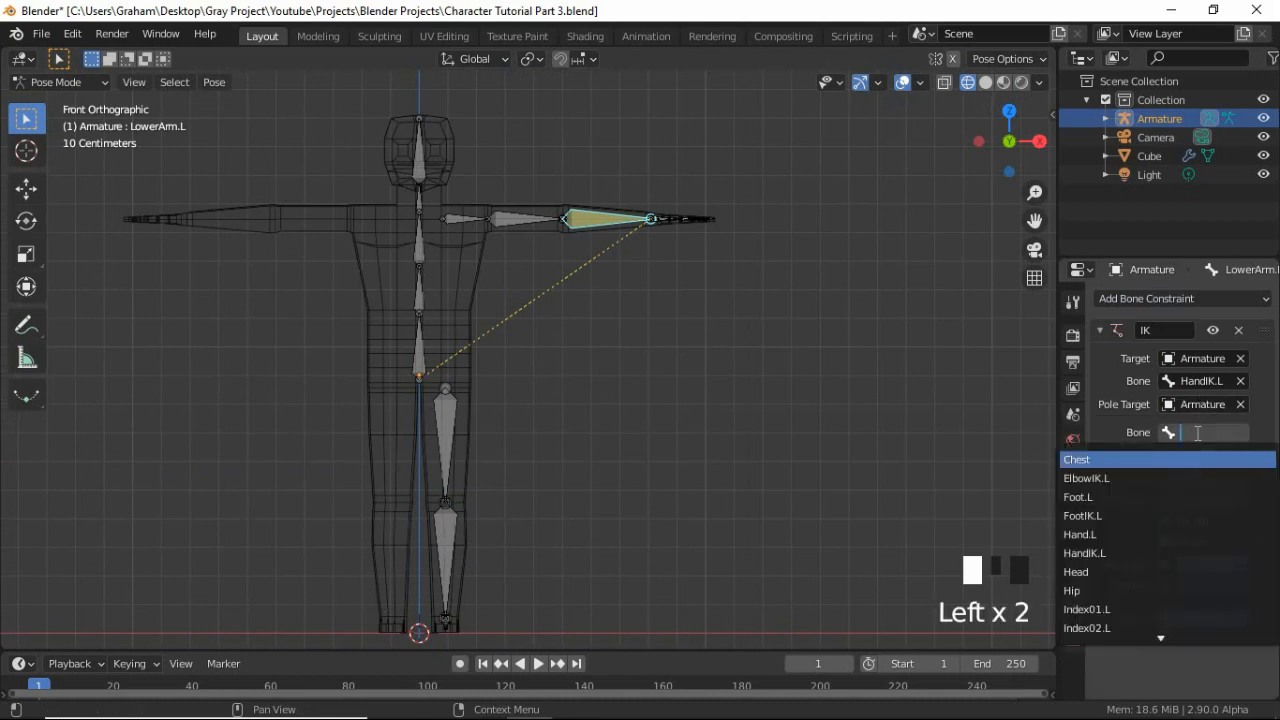
left_click(1114, 480)
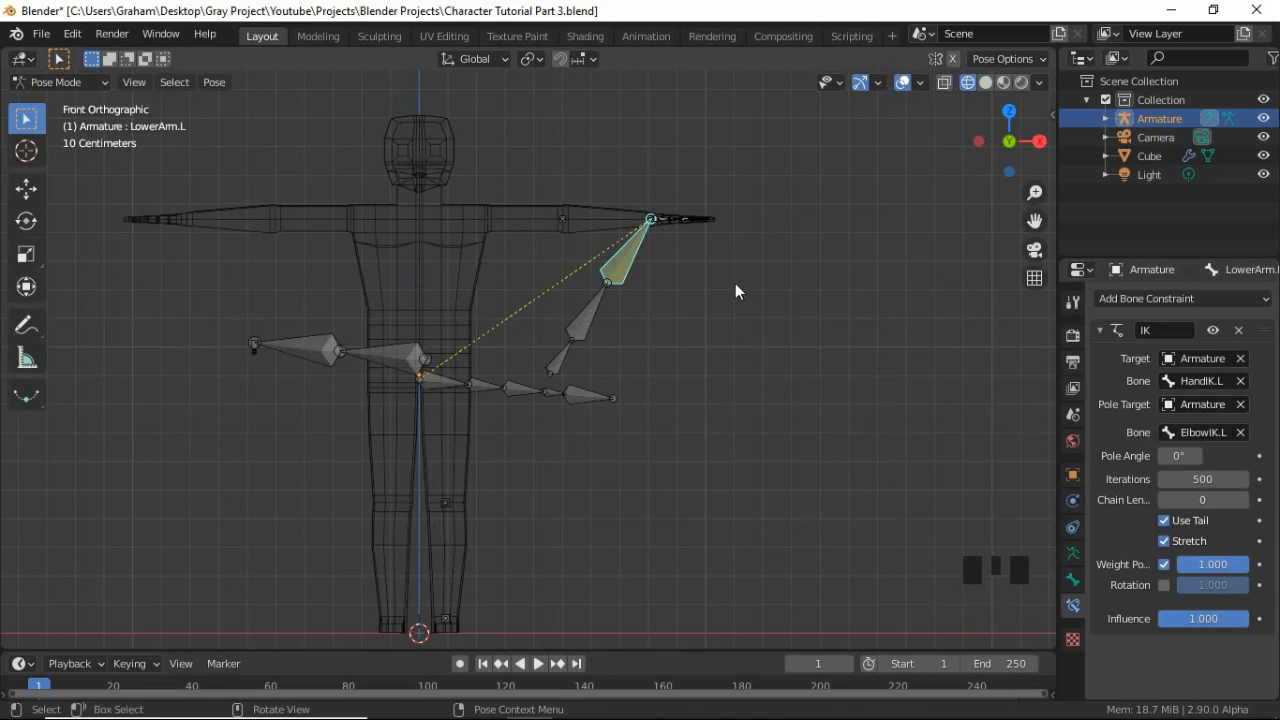
Set the chain length of the LowerArm.L IK constraint to 2
middle_click_drag(735, 291, 591, 372)
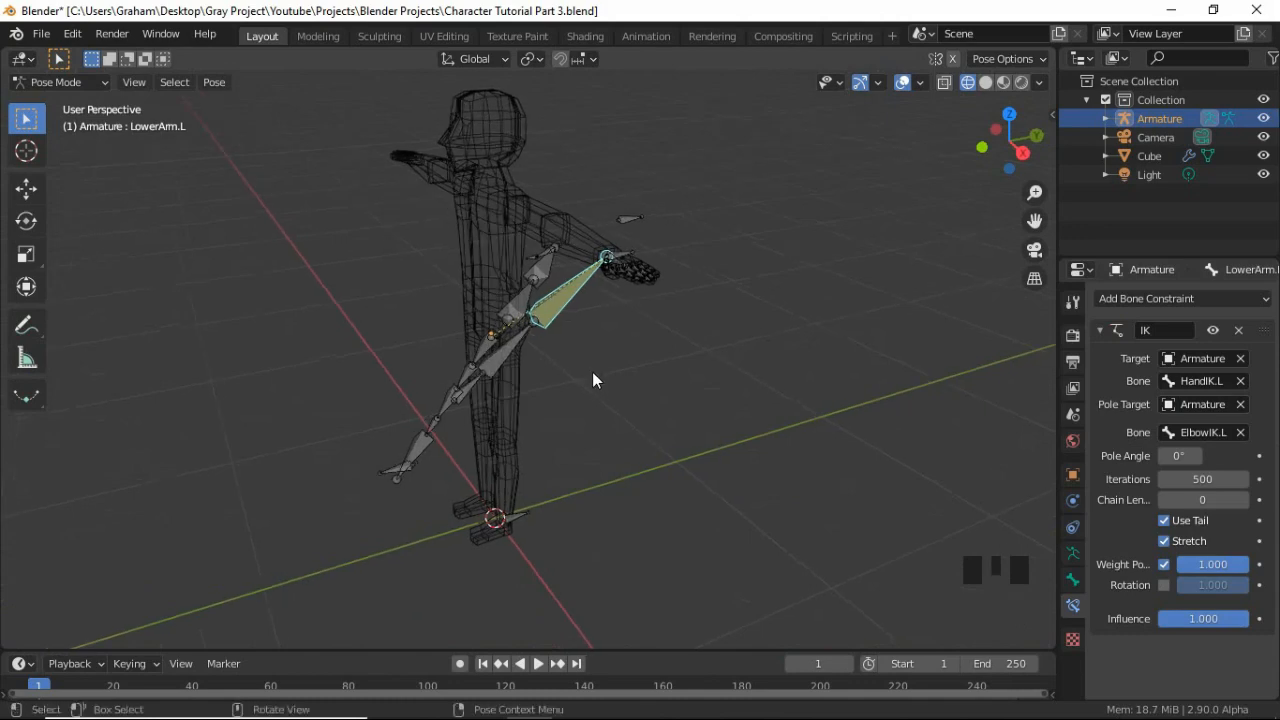
key("KP_1")
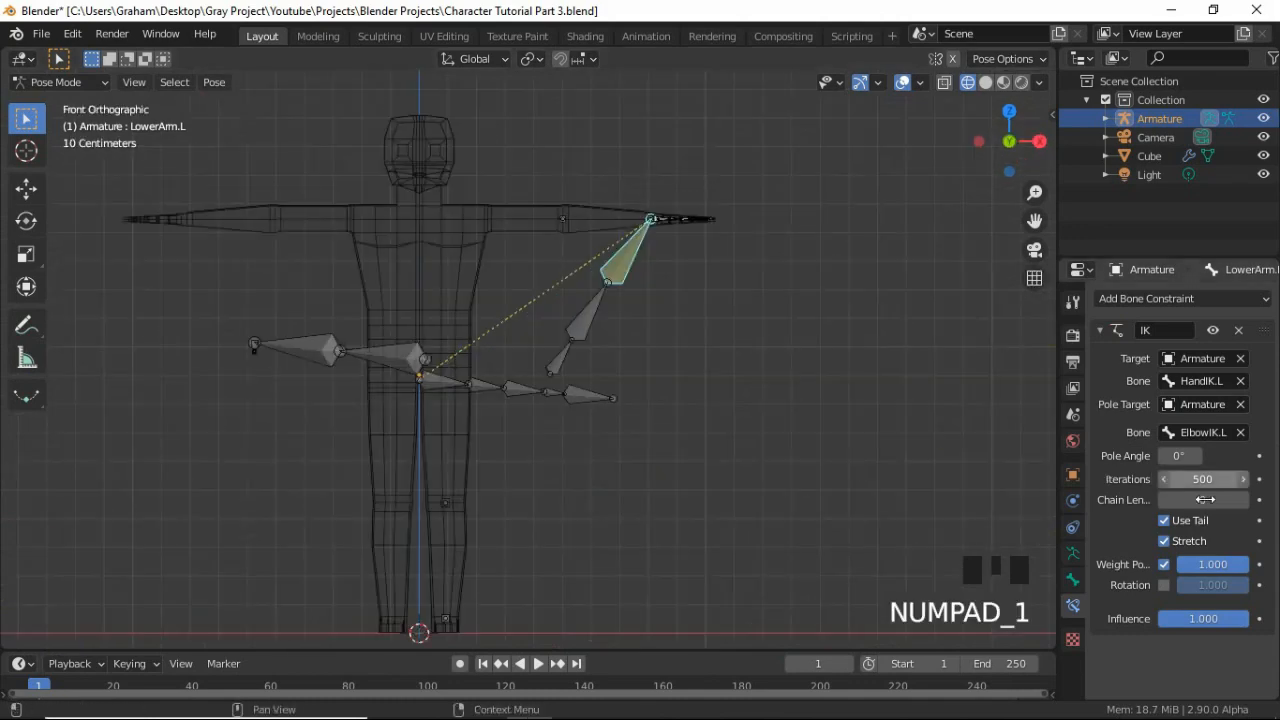
left_click(1243, 500)
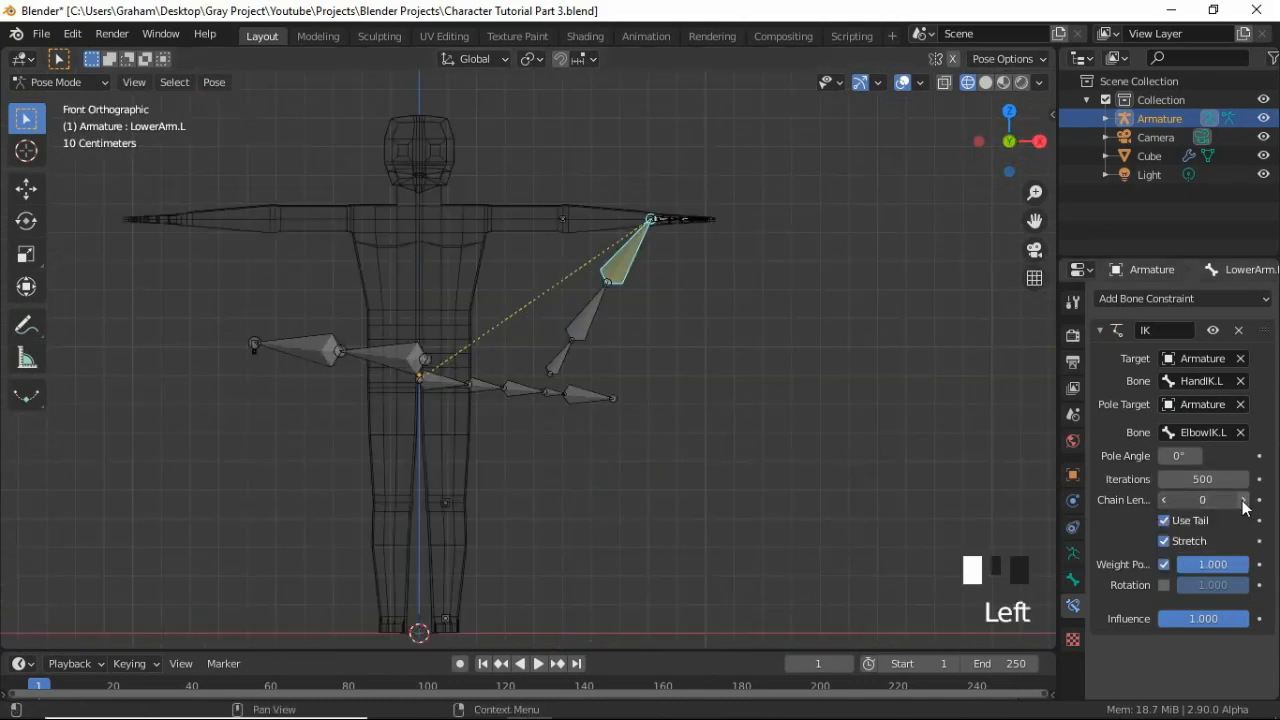
left_click(1243, 500)
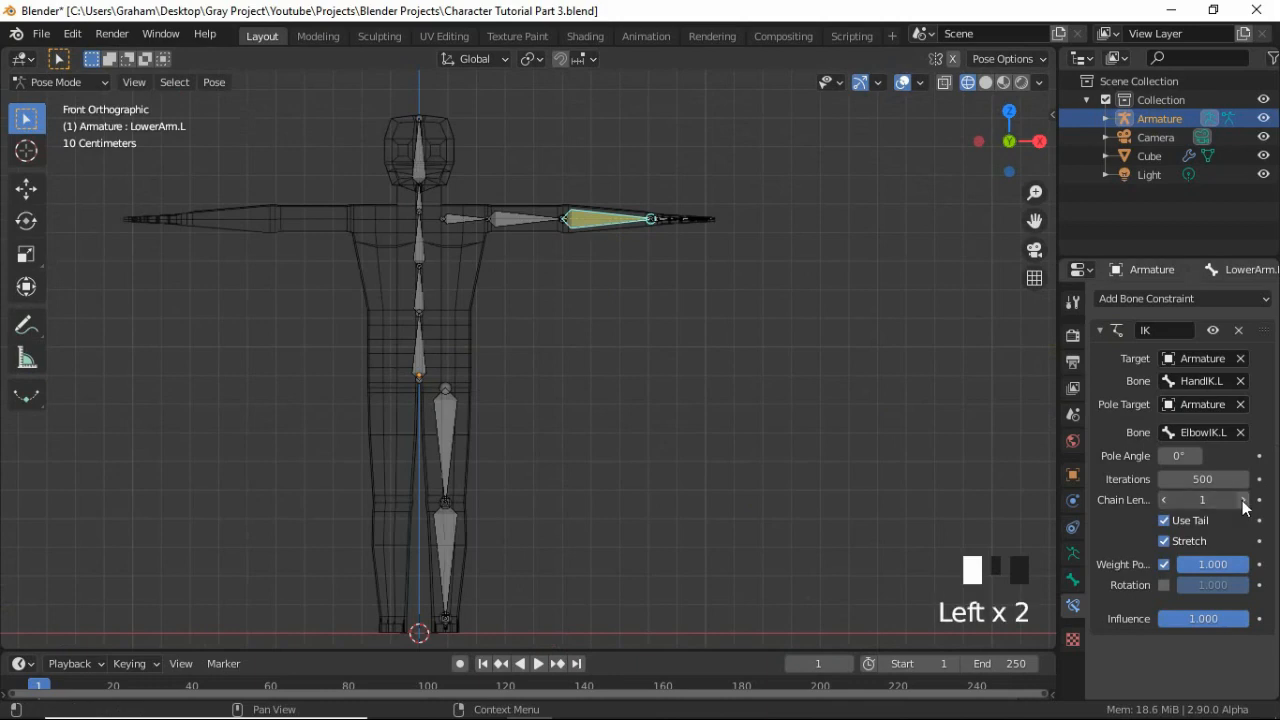
Set the pole angle of the LowerArm.L IK constraint to -90°
left_click(1183, 456)
type("-9")
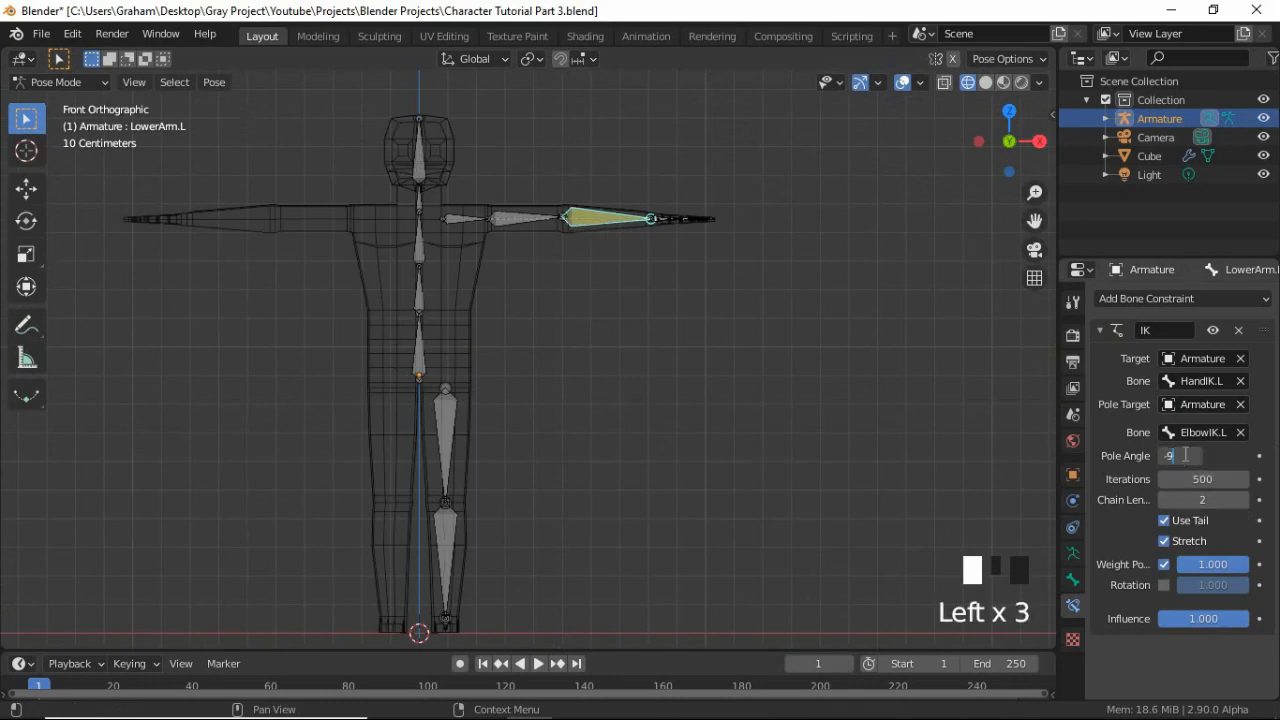
type("0")
key("Return")
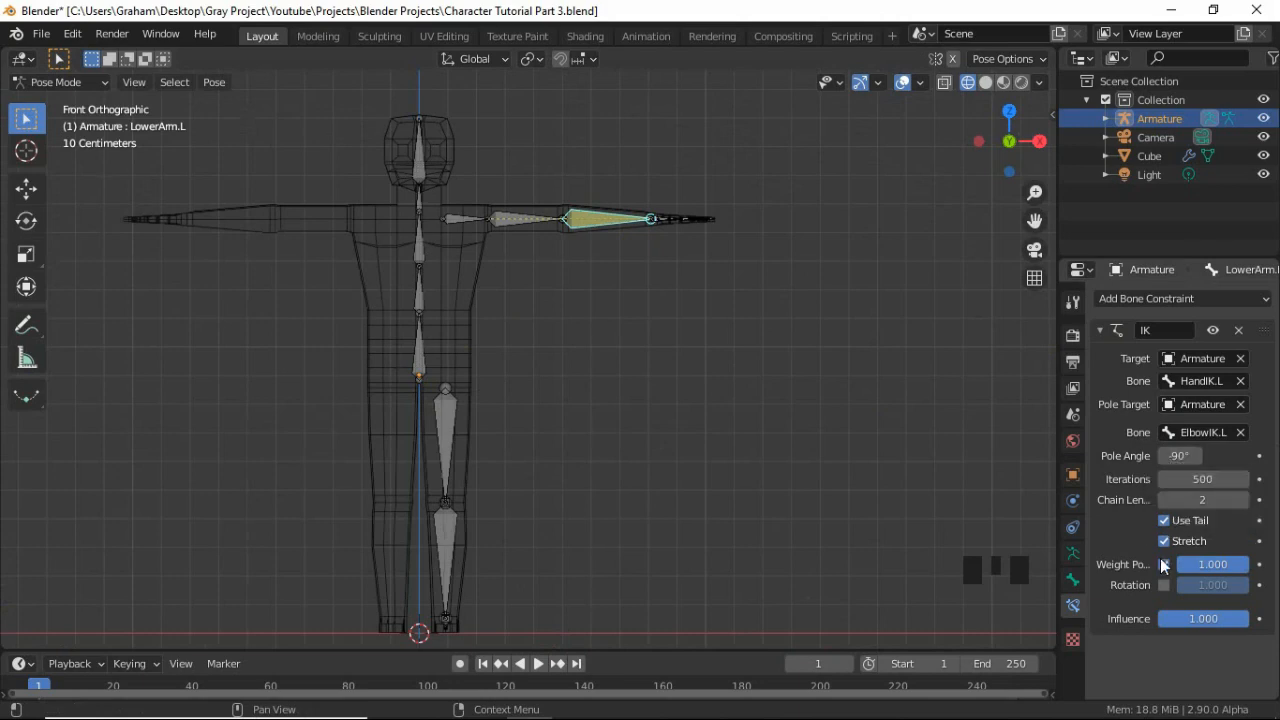
Move the HandIK.L bone along the global X axis toward the body to test the arm's IK bending
middle_click_drag(693, 227, 602, 345)
scroll(607, 345, "up", 3)
left_click(719, 337)
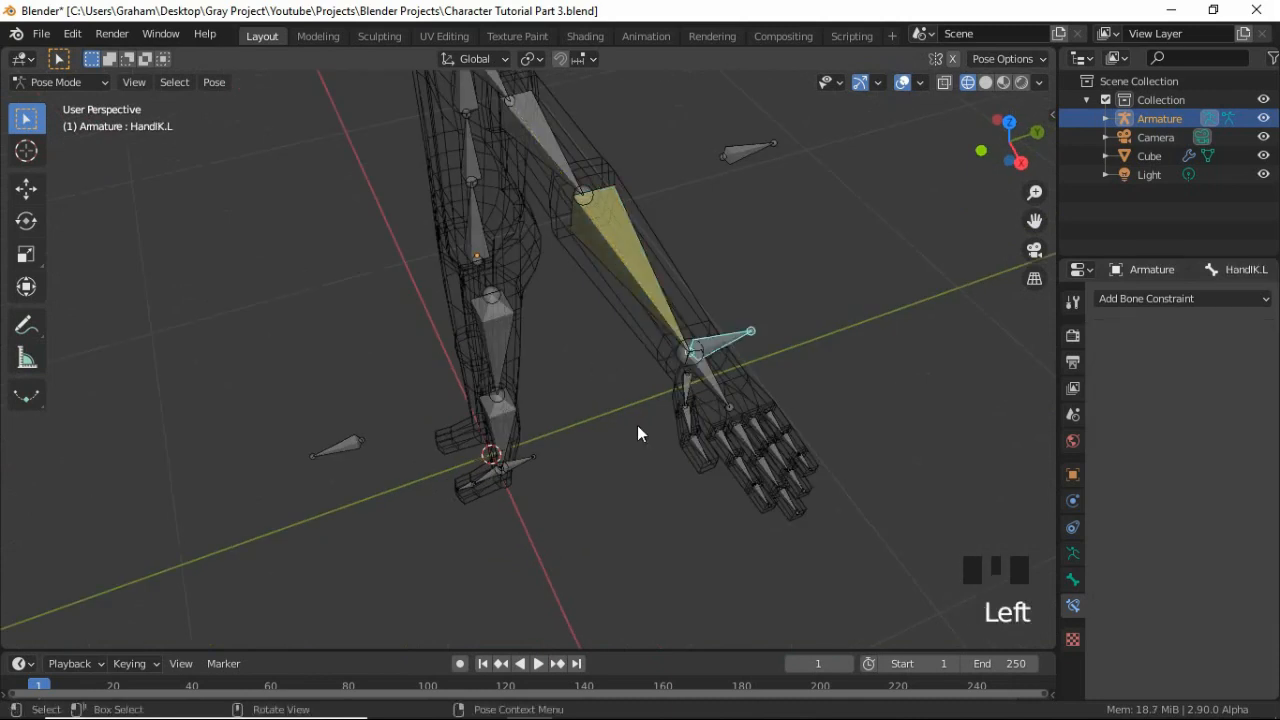
middle_click_drag(637, 425, 703, 427)
key("g")
key("x")
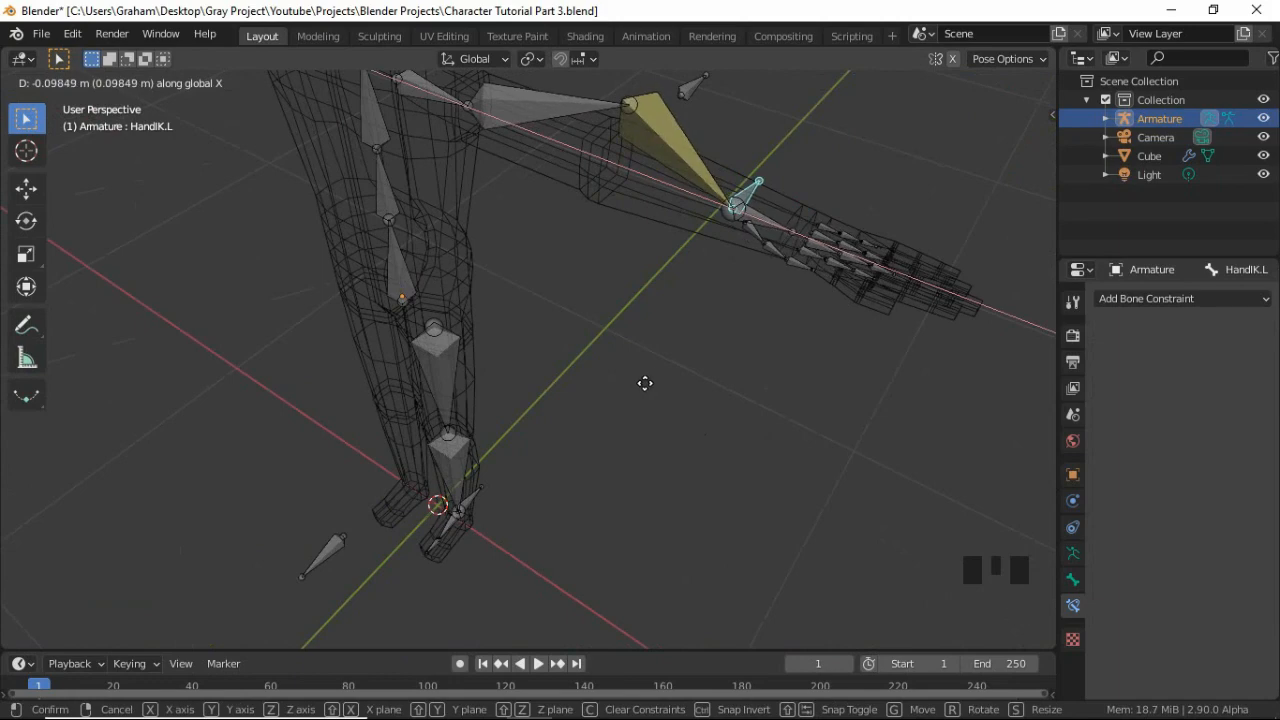
left_click(621, 376)
middle_click_drag(621, 376, 705, 318)
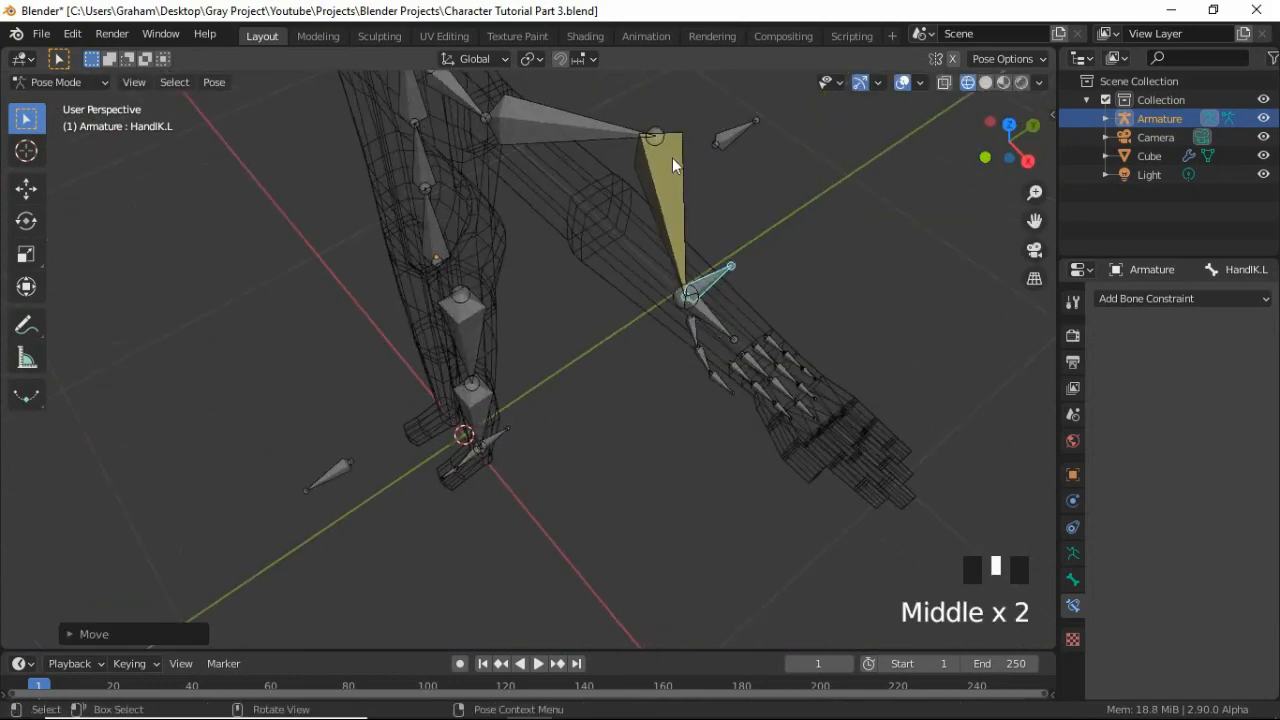
Try rotating the HandIK.L bone about the global Z axis to check whether the hand bone follows
left_click(708, 311)
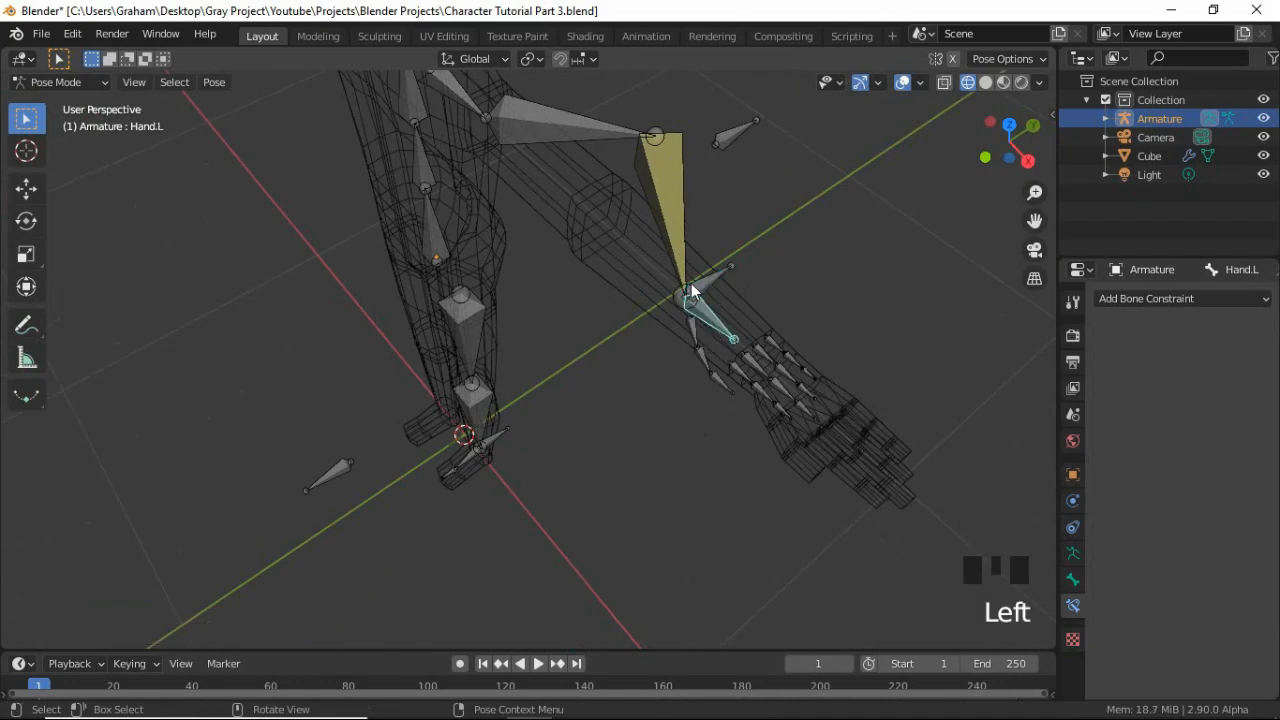
left_click(722, 270)
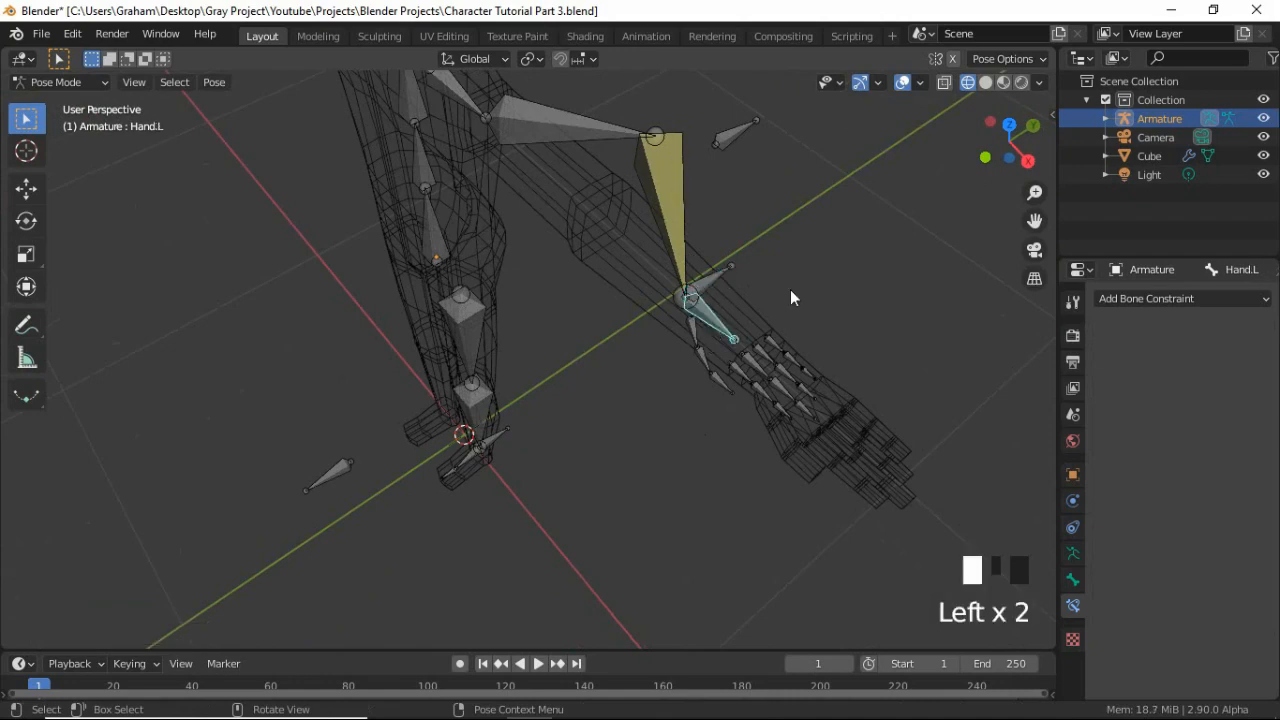
key("r")
key("z")
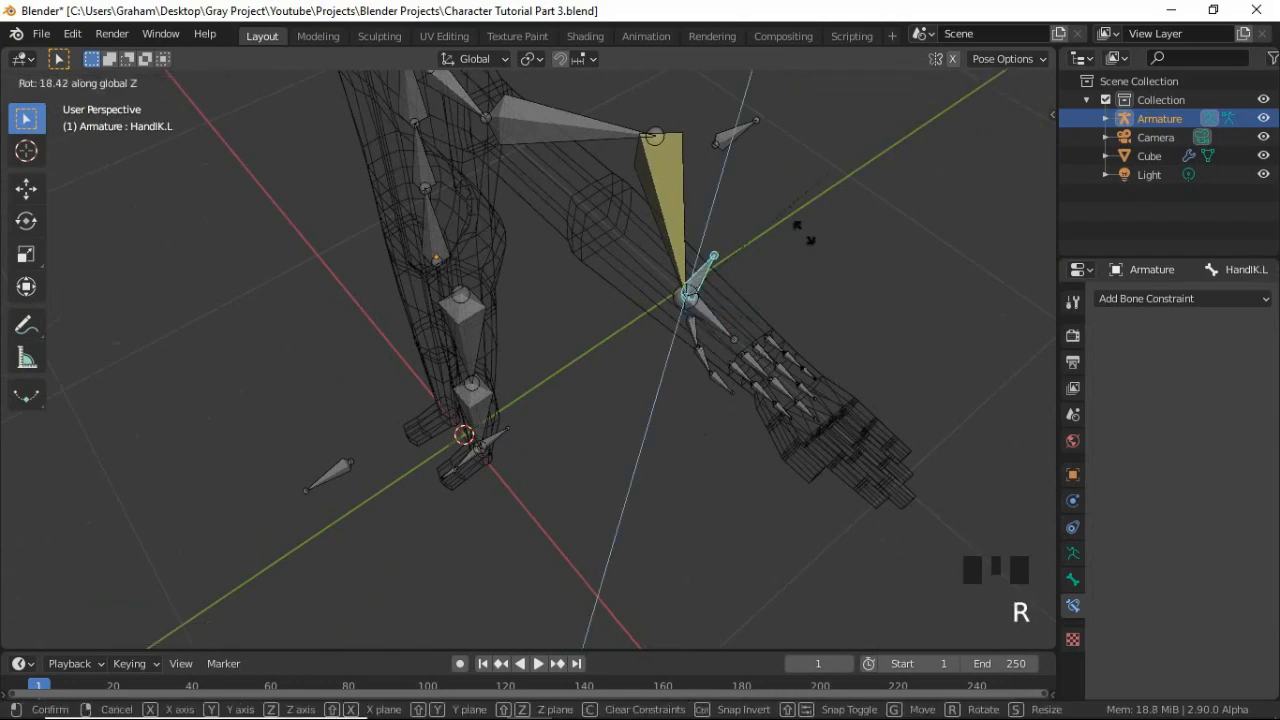
left_click(716, 337)
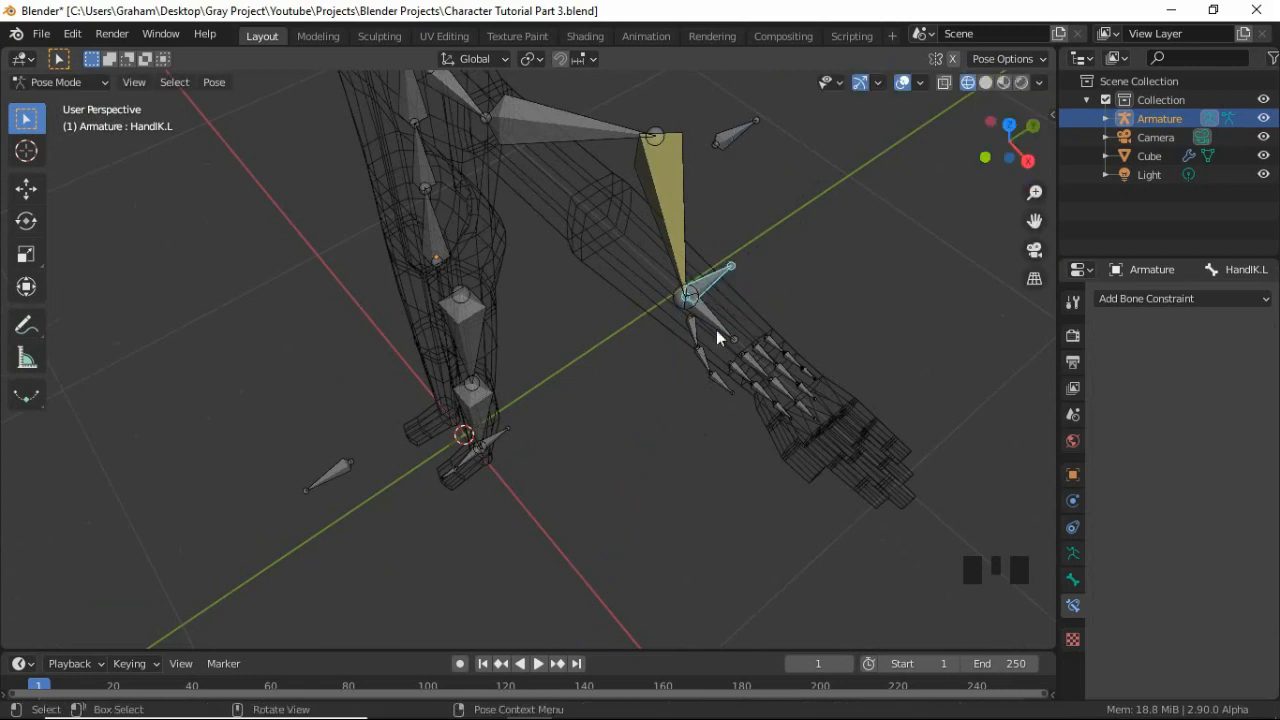
Add a Child Of bone constraint to the Hand.L bone
left_click(711, 317)
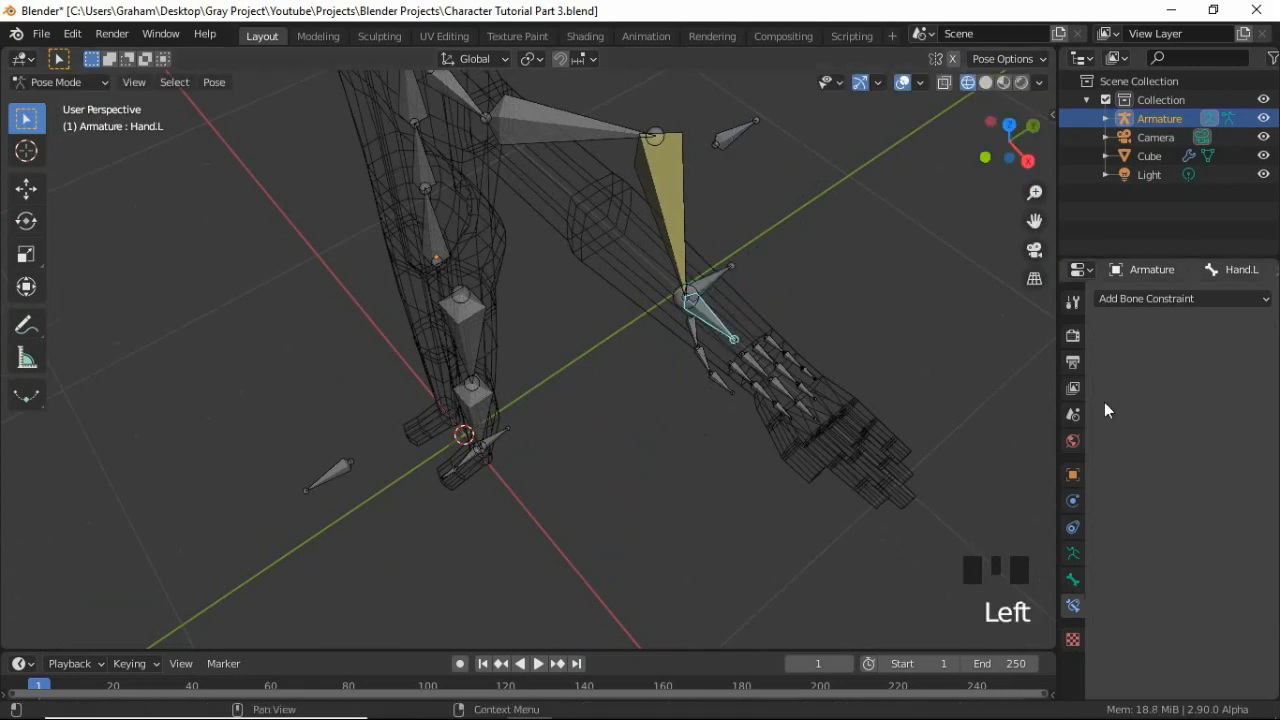
left_click(1136, 304)
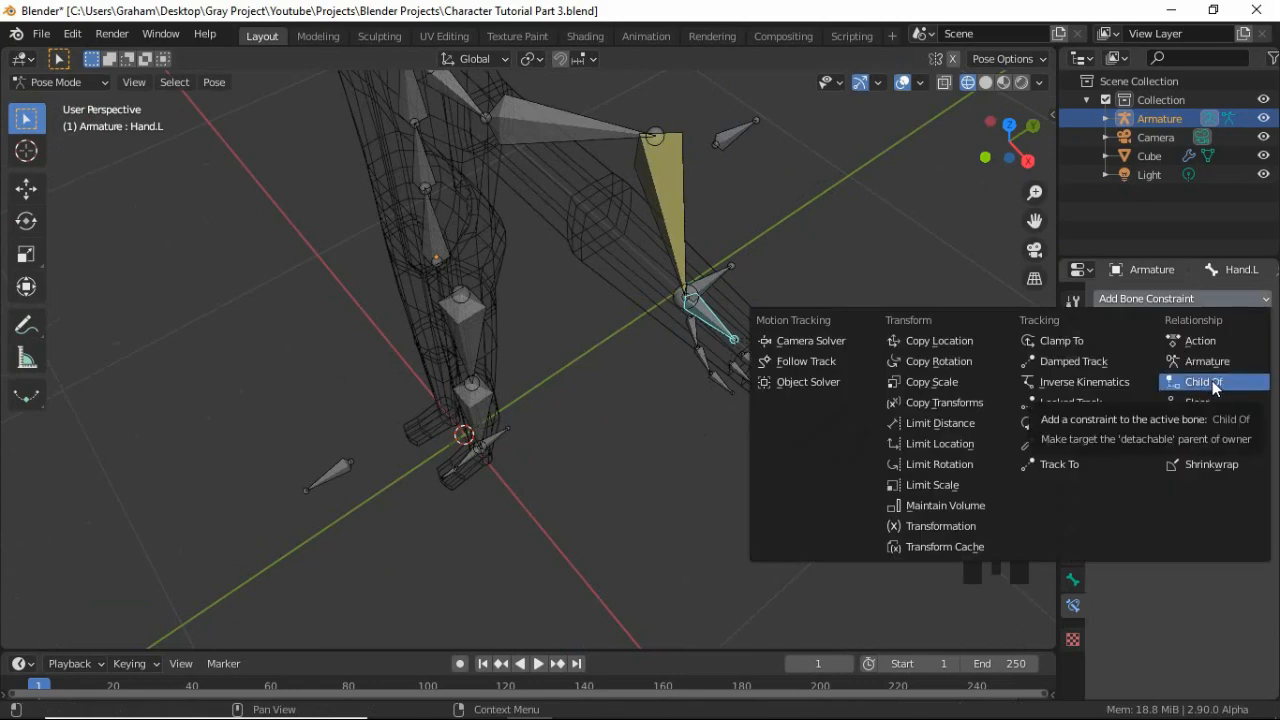
left_click(1212, 381)
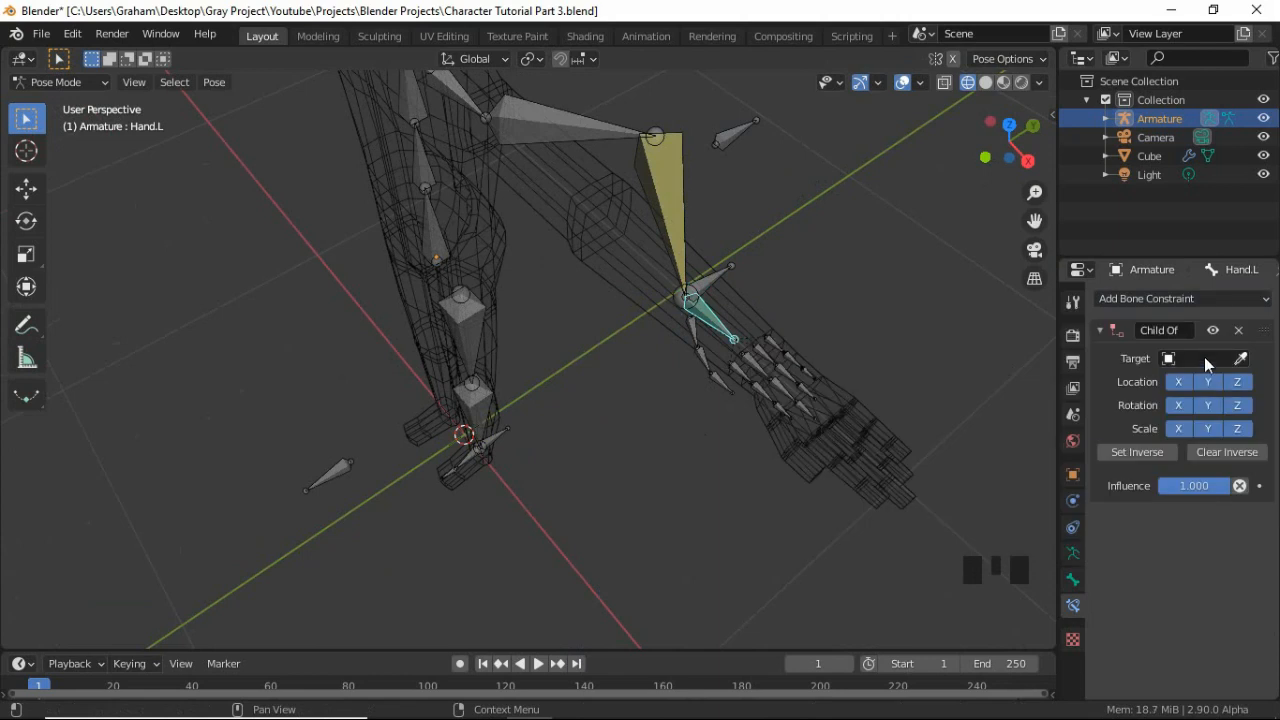
Set the Child Of constraint's target to the Armature object and the HandIK.L bone, and apply Set Inverse
left_click(1205, 358)
left_click(1202, 384)
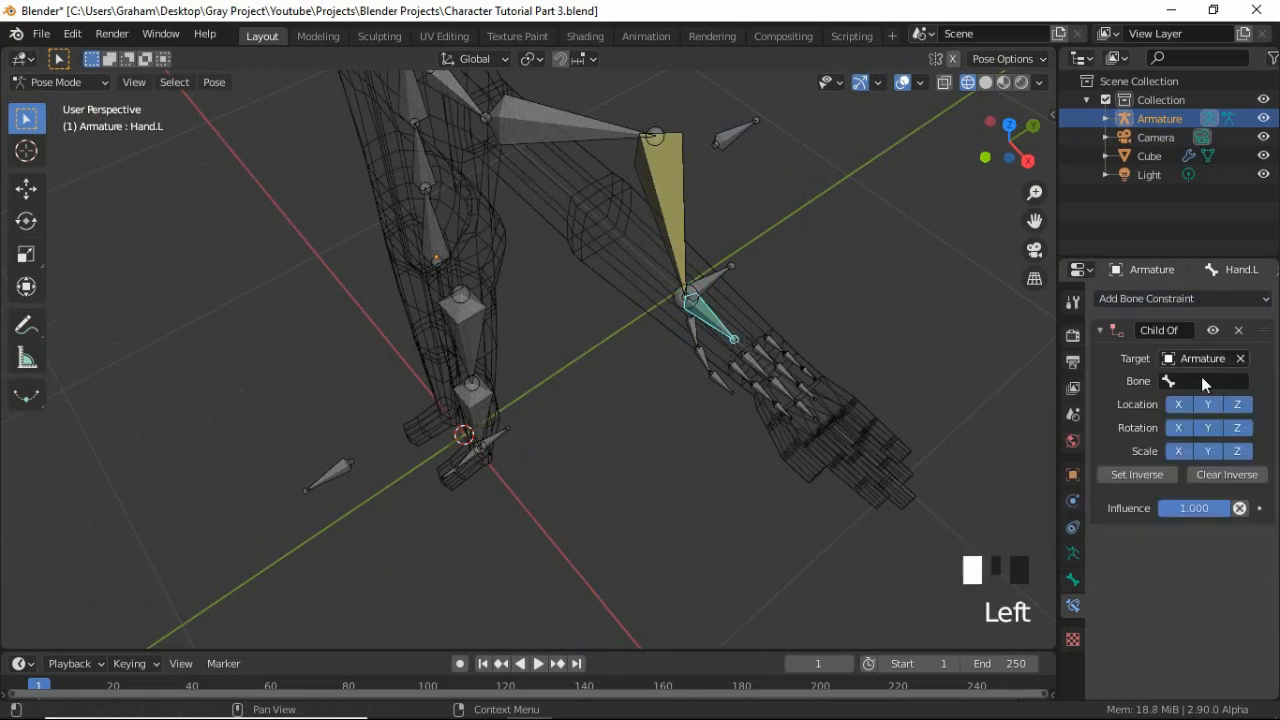
left_click(1202, 386)
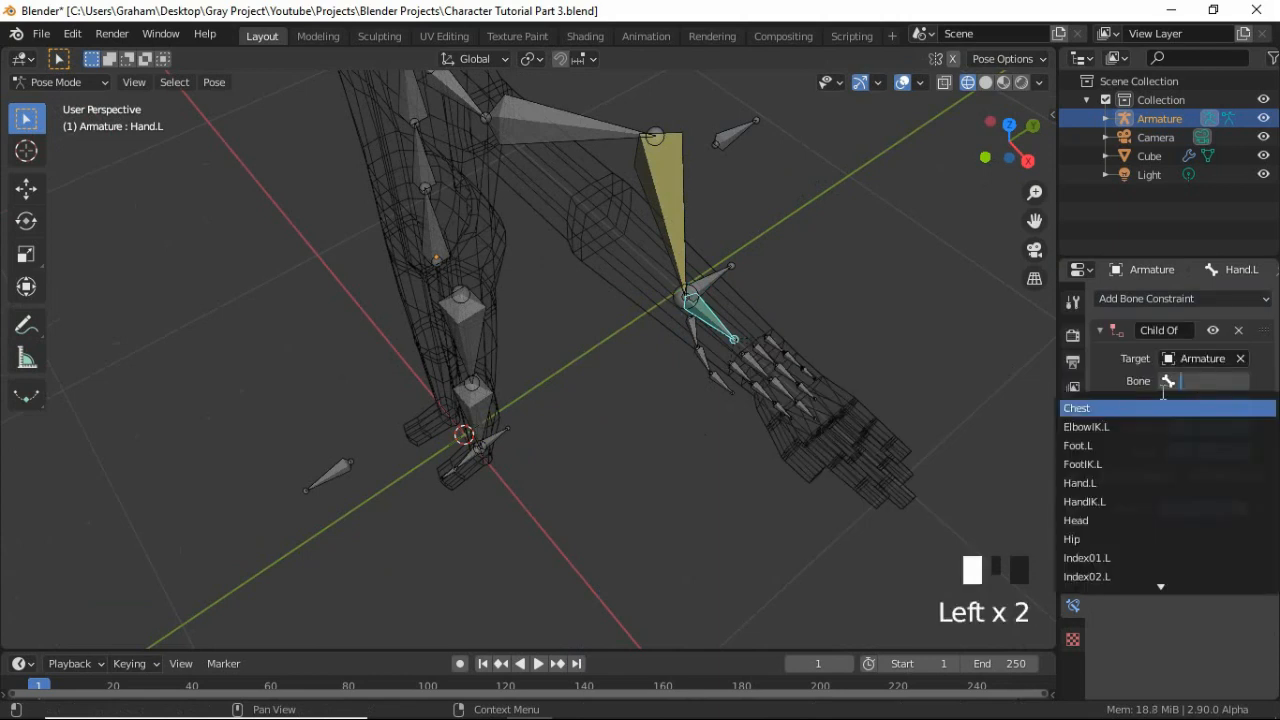
left_click(1100, 502)
mouse_move(711, 424)
middle_mouse_down()
mouse_move(673, 385)
mouse_move(682, 436)
mouse_move(700, 440)
middle_mouse_up()
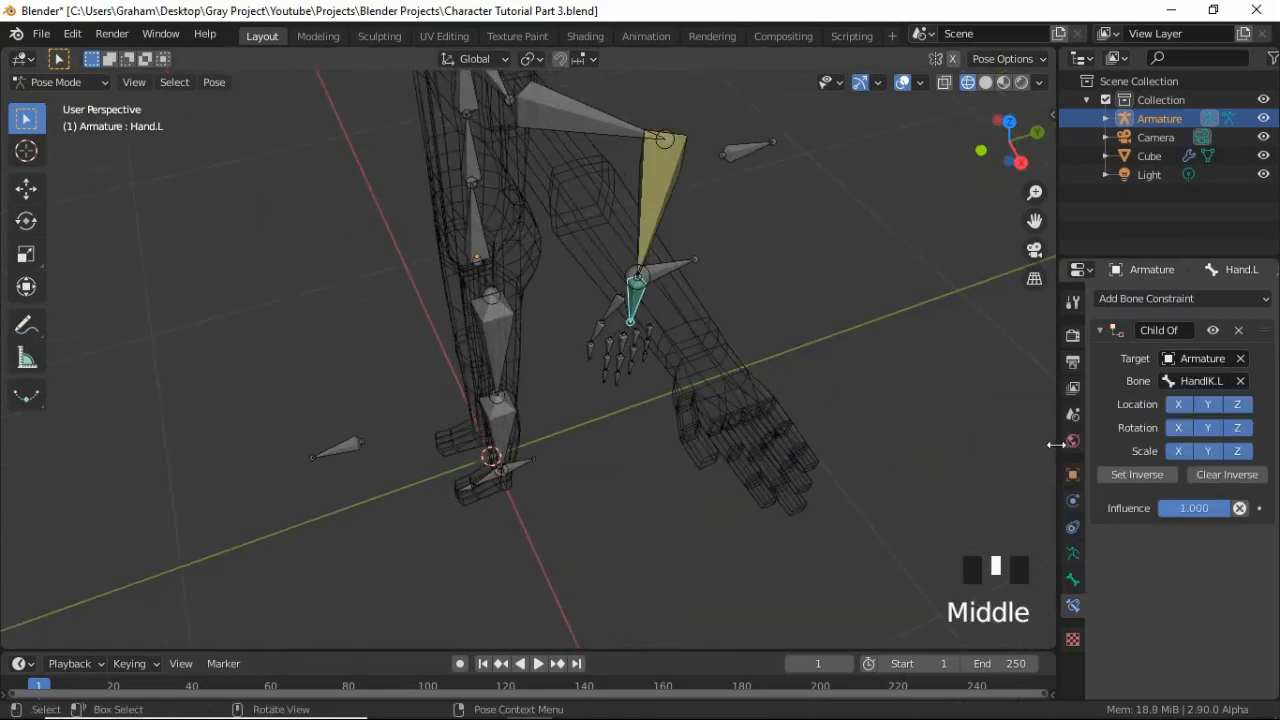
left_click(1128, 478)
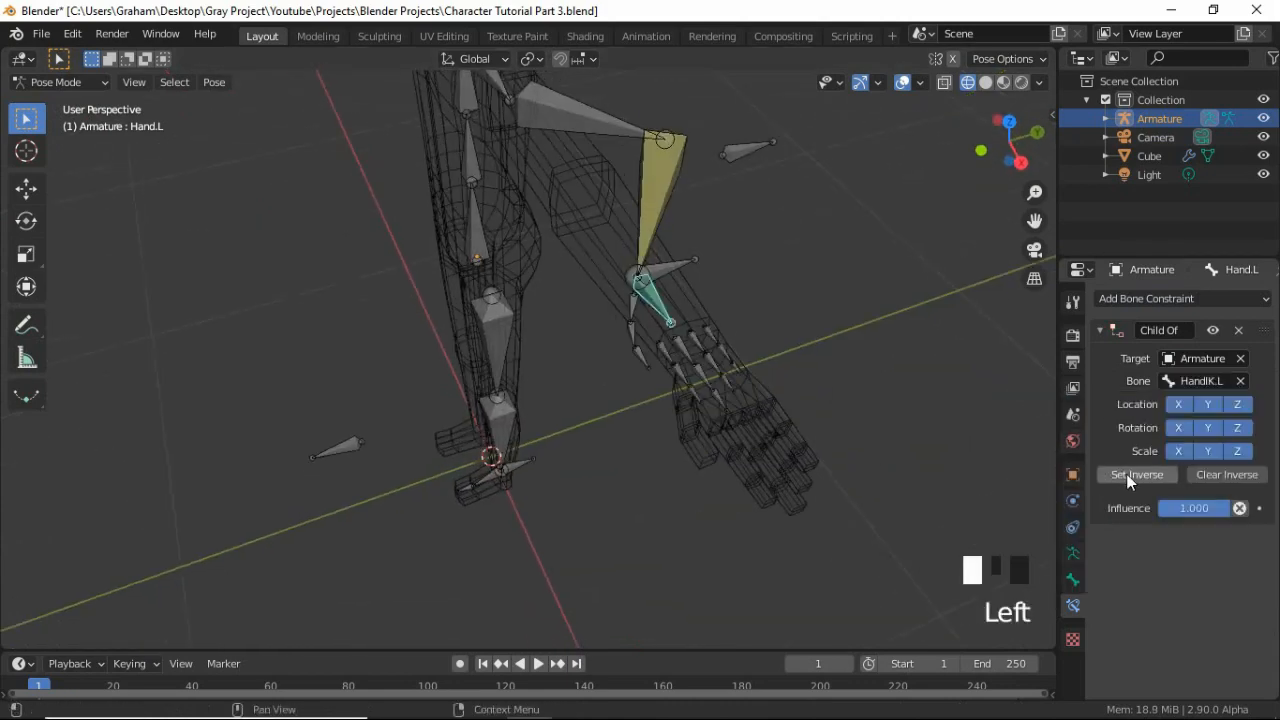
Try rotating HandIK.L about the global Z axis to test the hand's Child Of constraint
left_click(667, 278)
key("r")
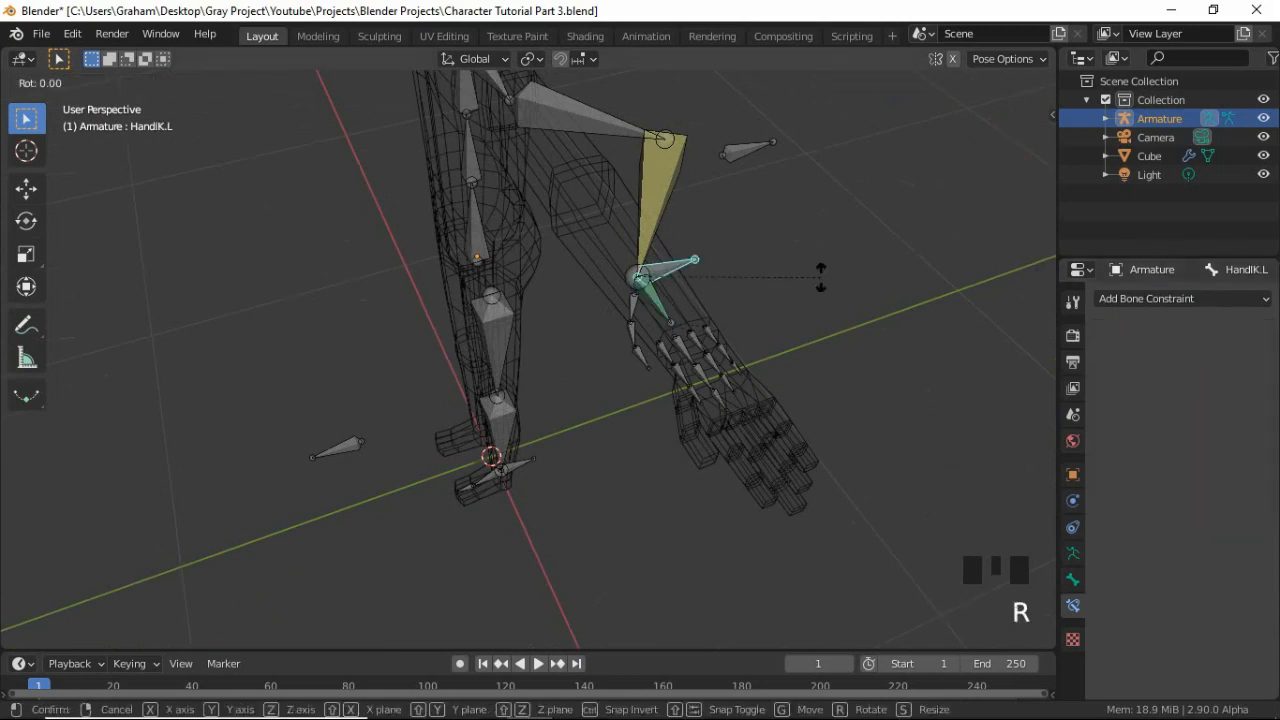
key("z")
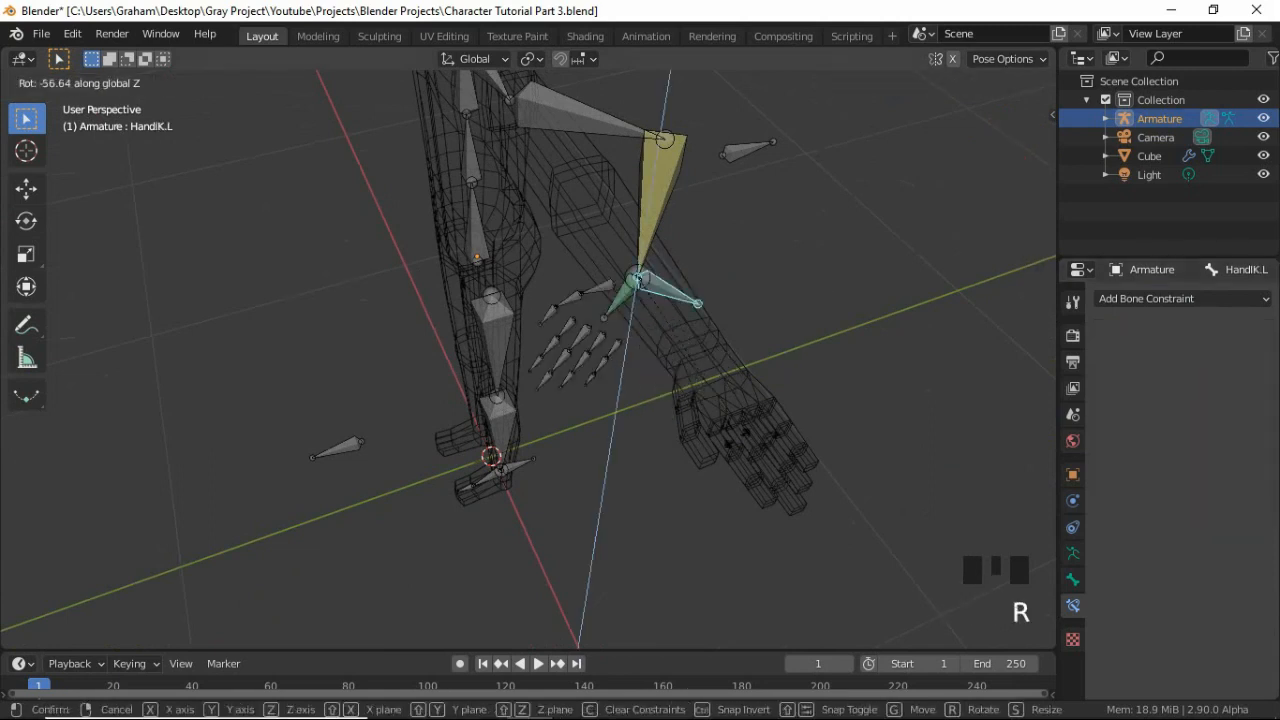
left_click(783, 316)
middle_click_drag(608, 364, 658, 381)
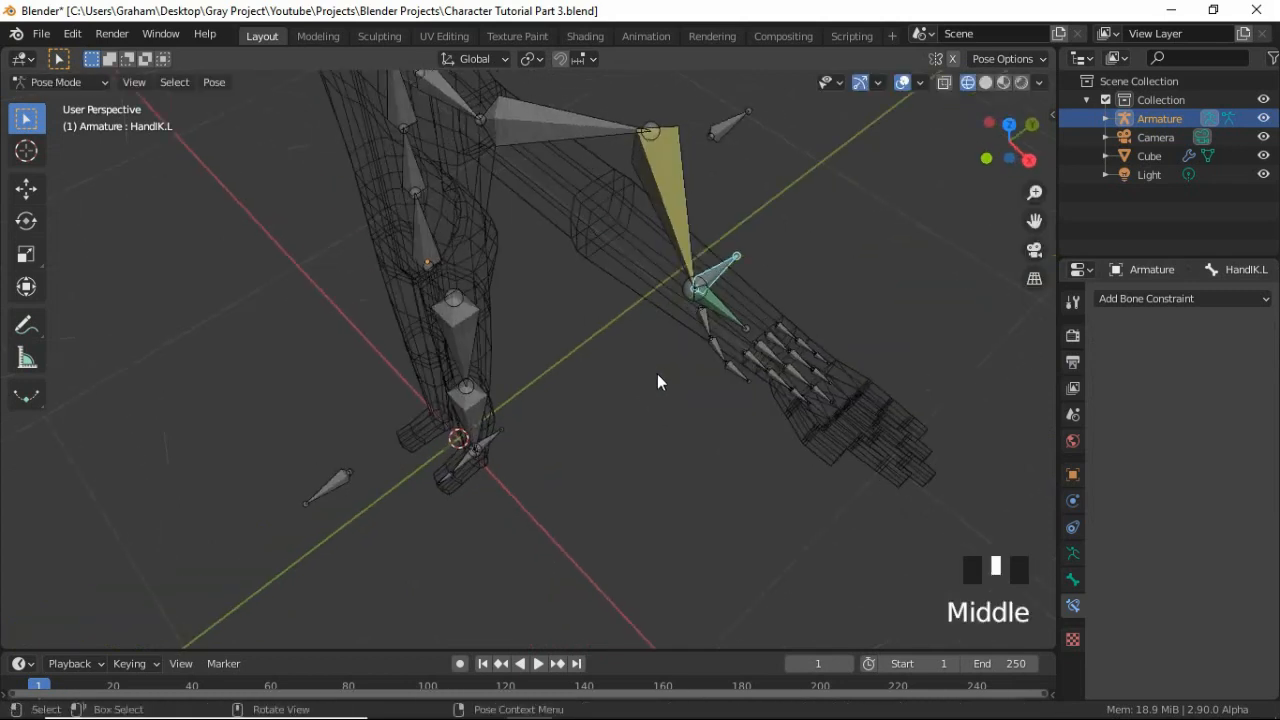
Clear all pose transforms of the HandIK.L bone
left_click(216, 84)
mouse_move(273, 122)
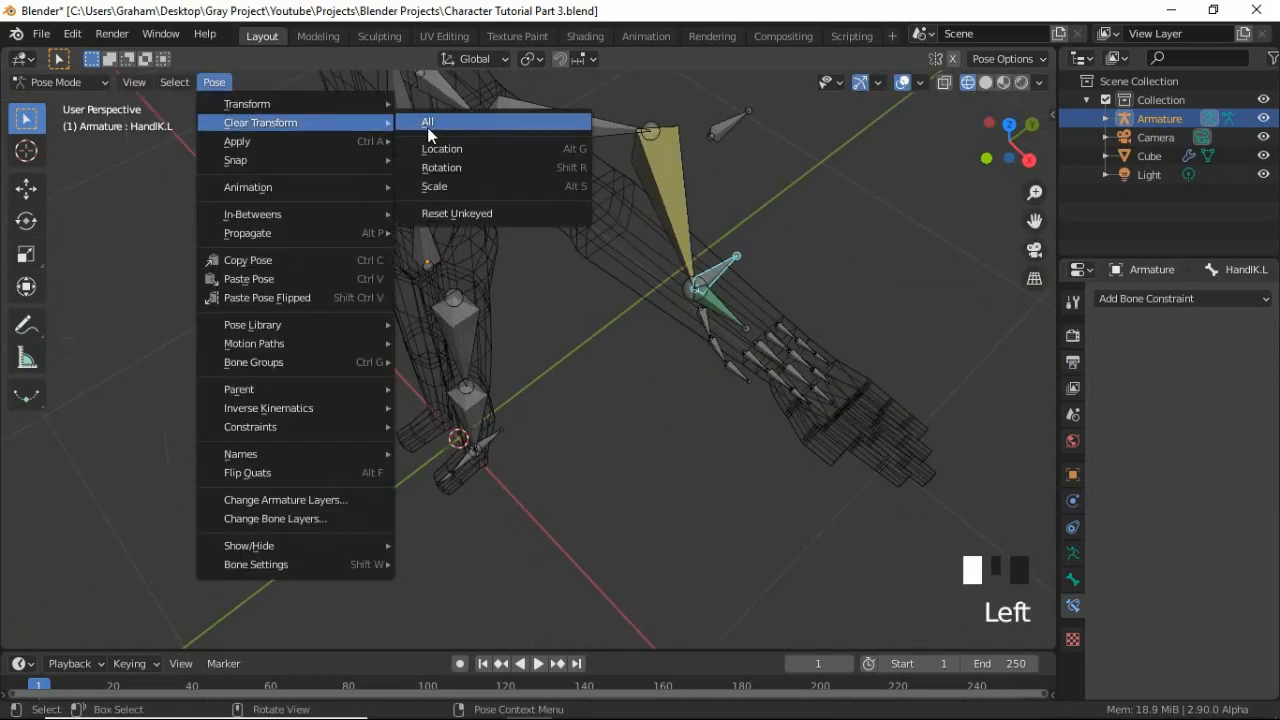
left_click(427, 126)
Test the HandIK.L control by trial-moving it and trial-rotating it about the global X and Y axes, cancelling each transform
middle_click_drag(617, 338, 762, 347)
key("g")
right_click(748, 374)
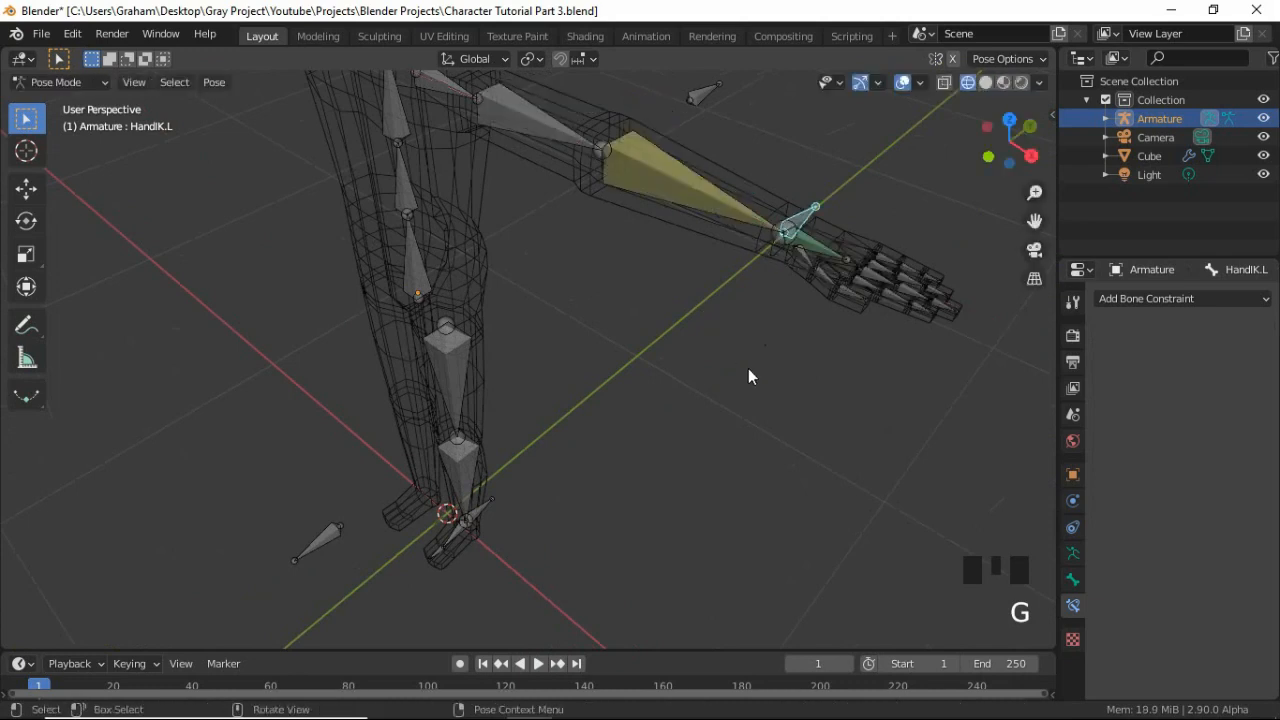
key("r")
key("y")
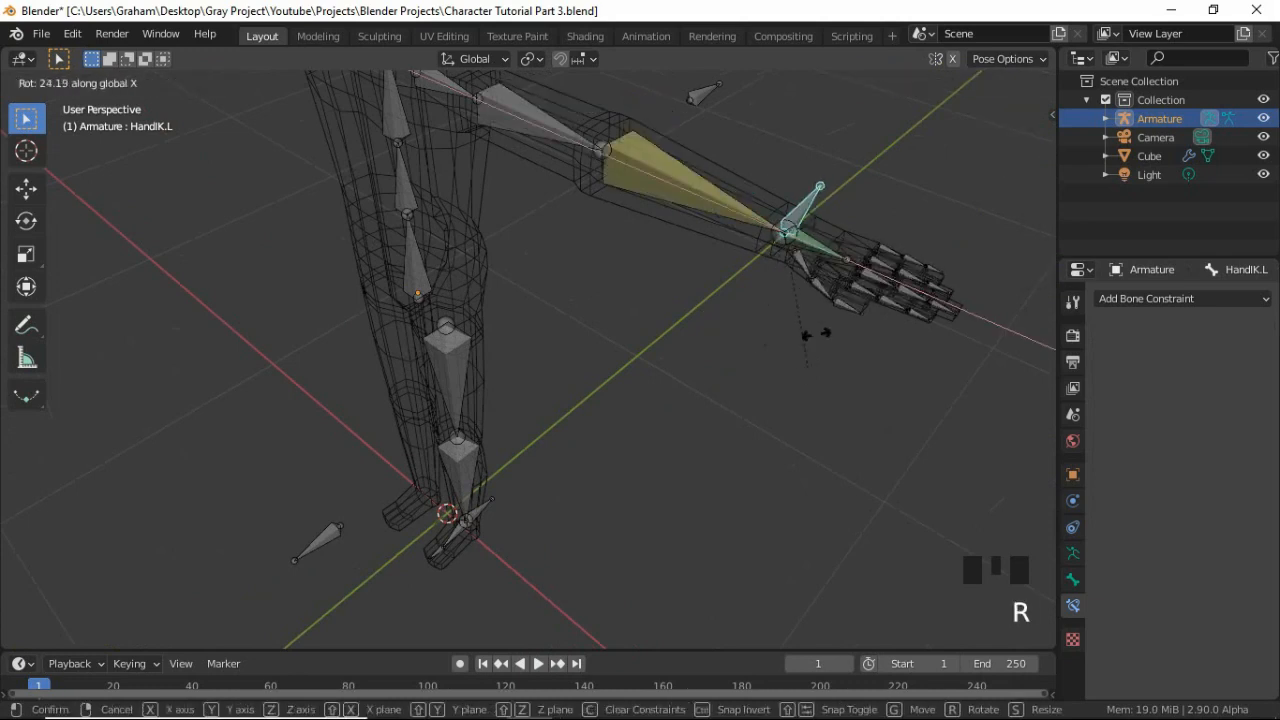
right_click(824, 322)
key("r")
key("y")
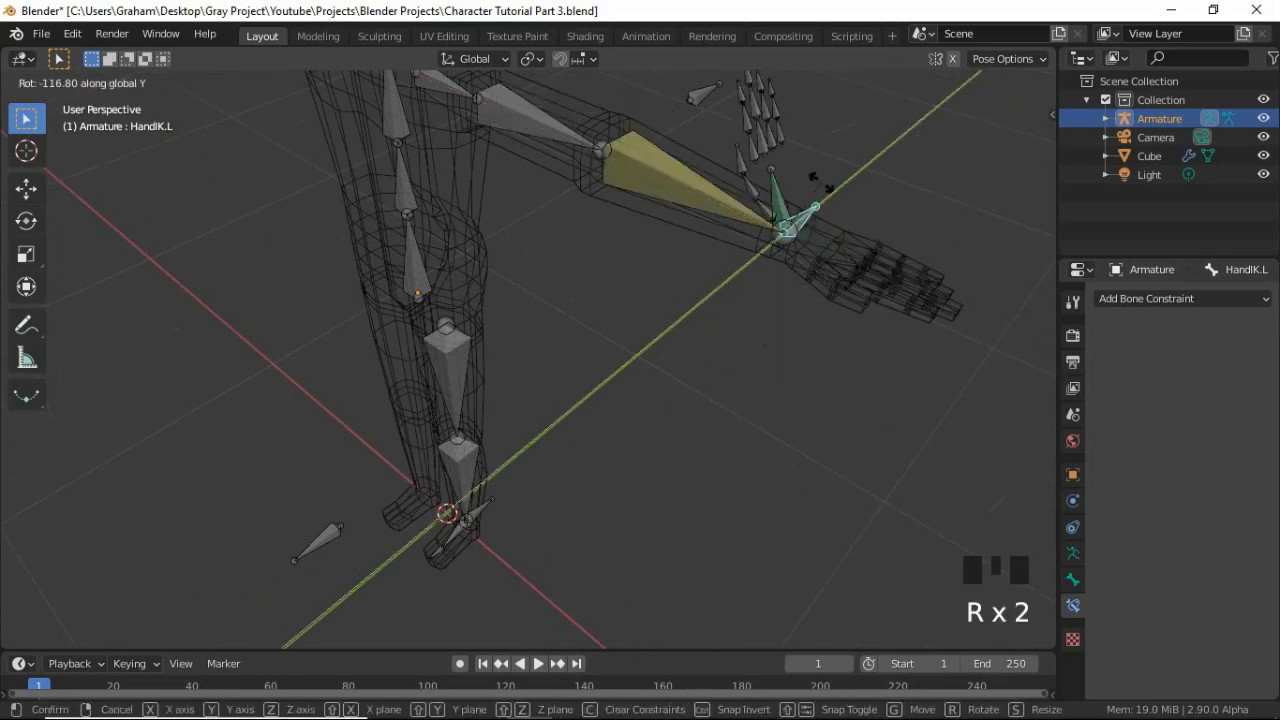
right_click(822, 291)
Add an Inverse Kinematics bone constraint to the LowerLeg.L bone
middle_click_drag(535, 330, 573, 329)
scroll(573, 329, "down", 2)
middle_click_drag(490, 296, 510, 409, "shift")
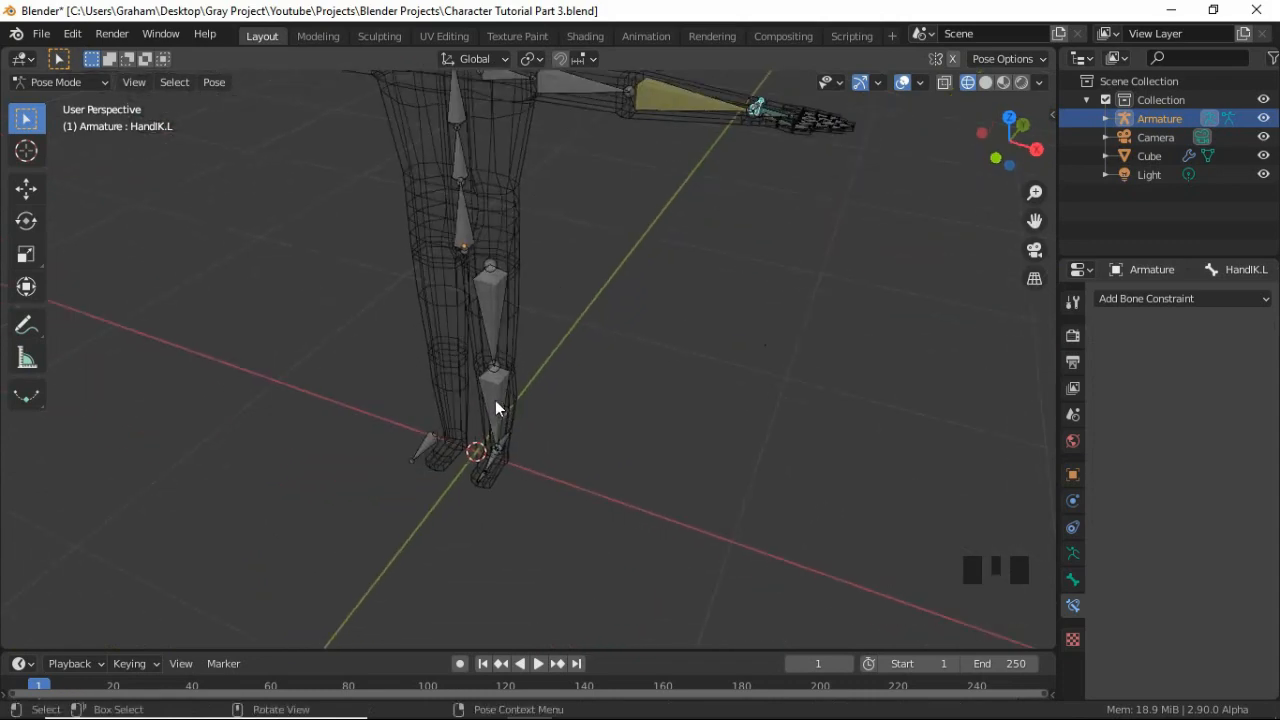
left_click(495, 400)
key("KP_Decimal")
scroll(549, 390, "down", 2)
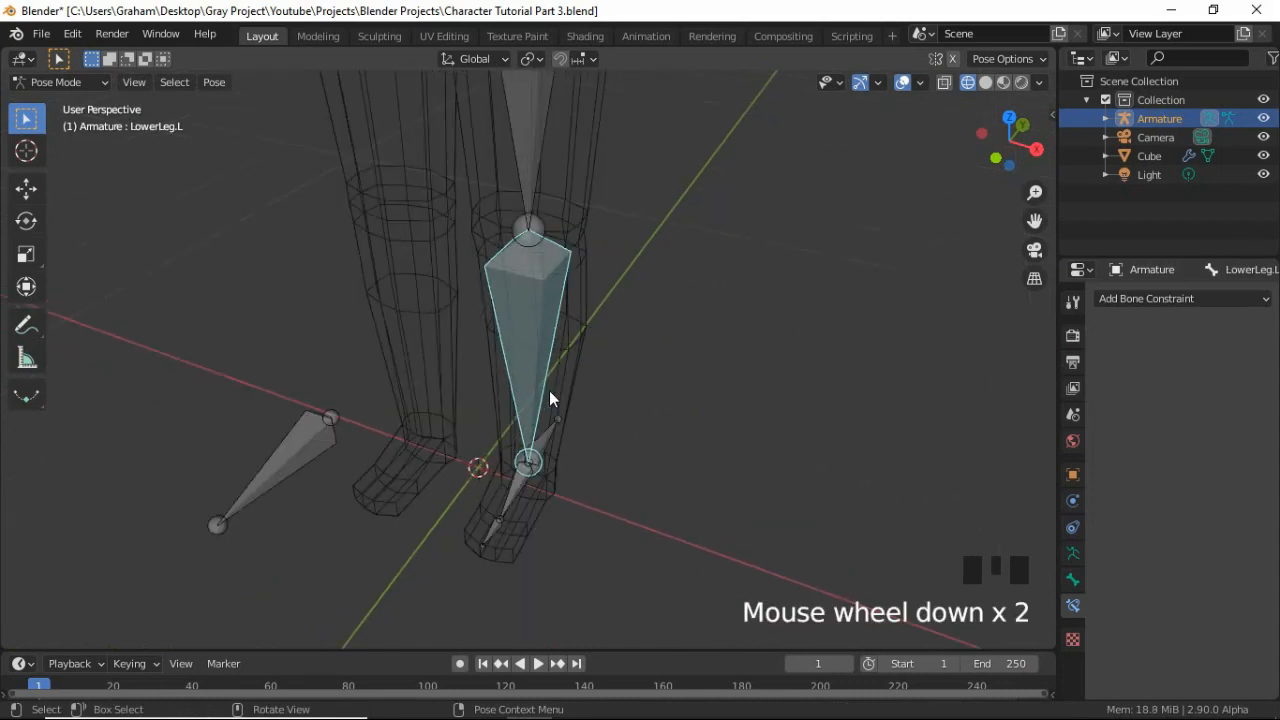
key("KP_1")
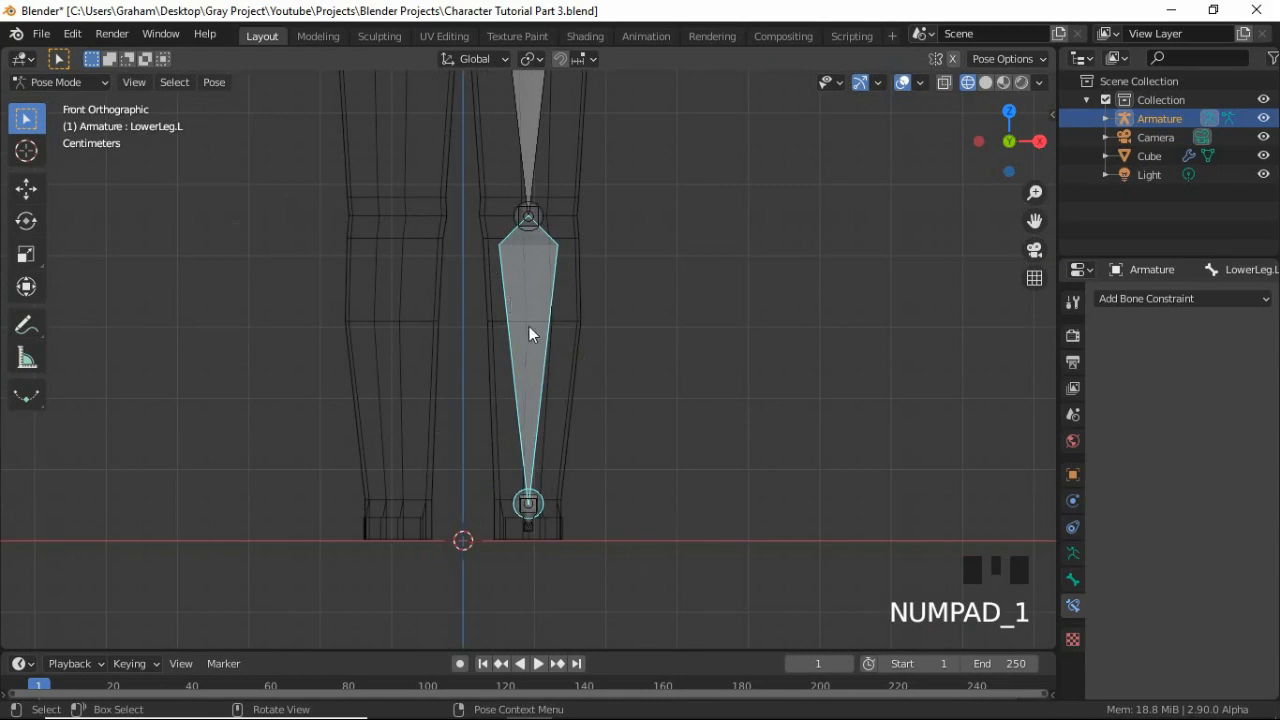
left_click(1140, 300)
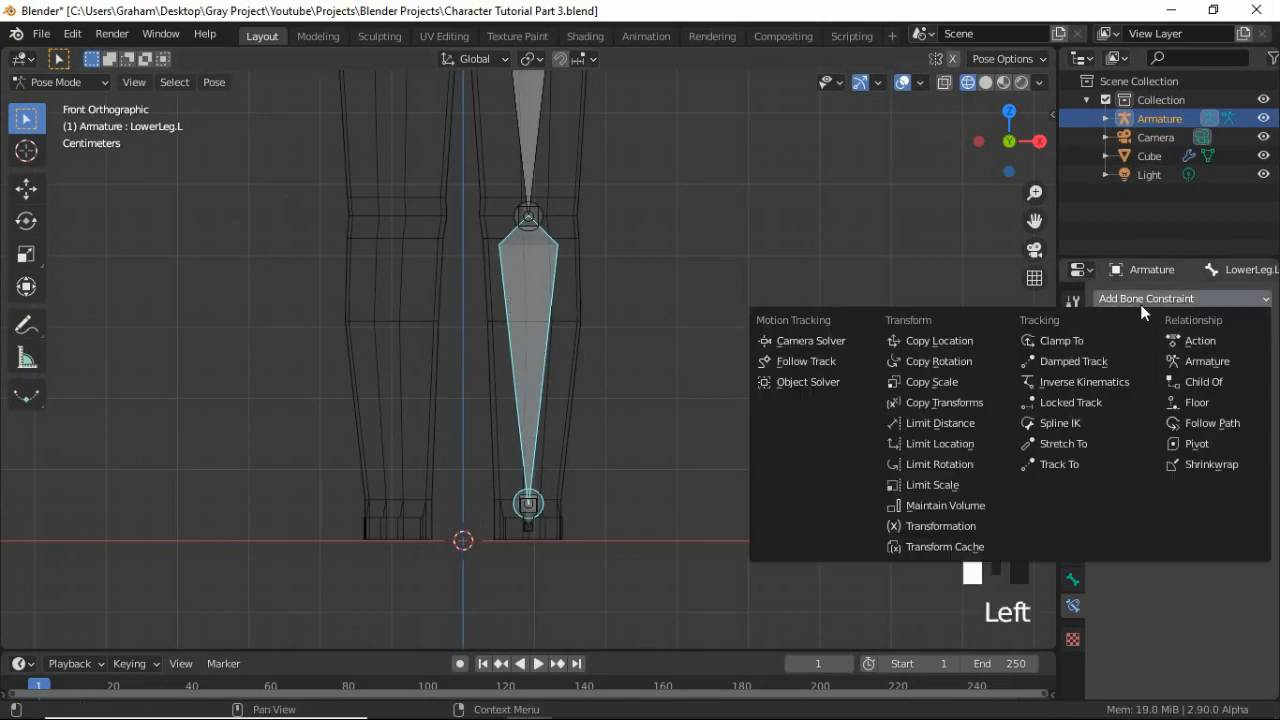
left_click(1051, 386)
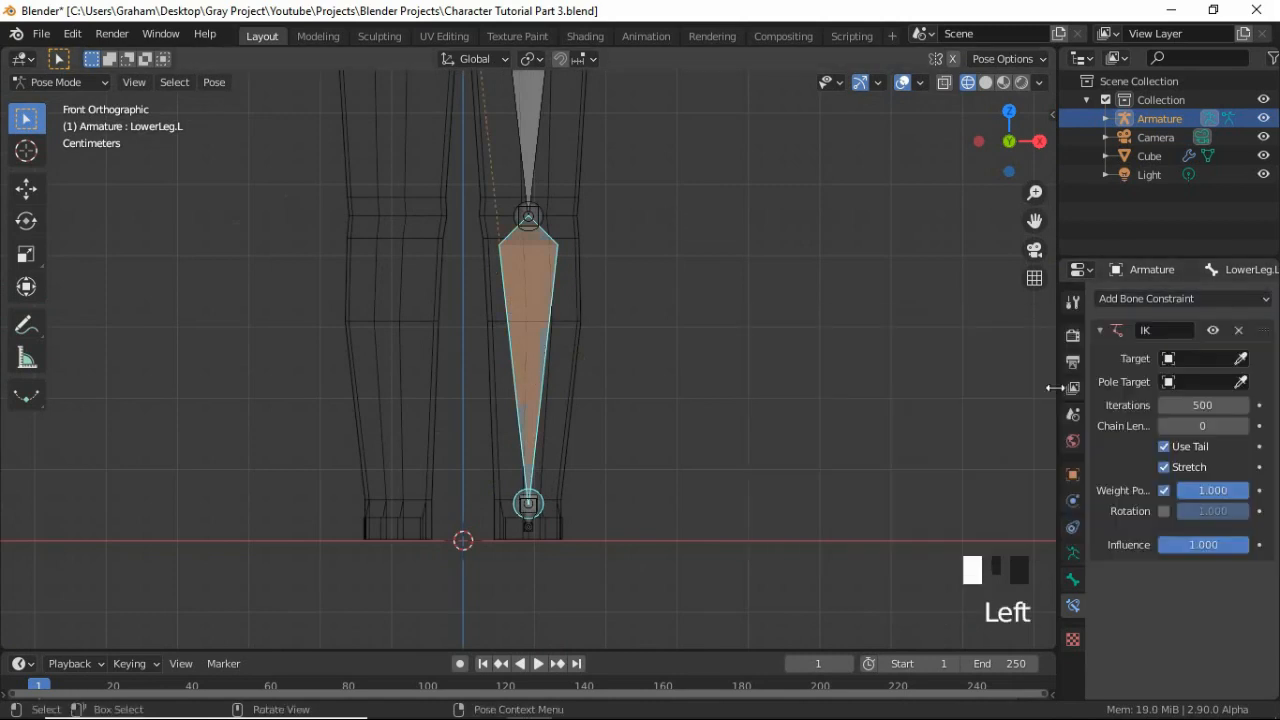
Set the LowerLeg.L IK constraint's target to the Armature object and its target bone to FootIK.L
left_click(1204, 360)
left_click(1202, 376)
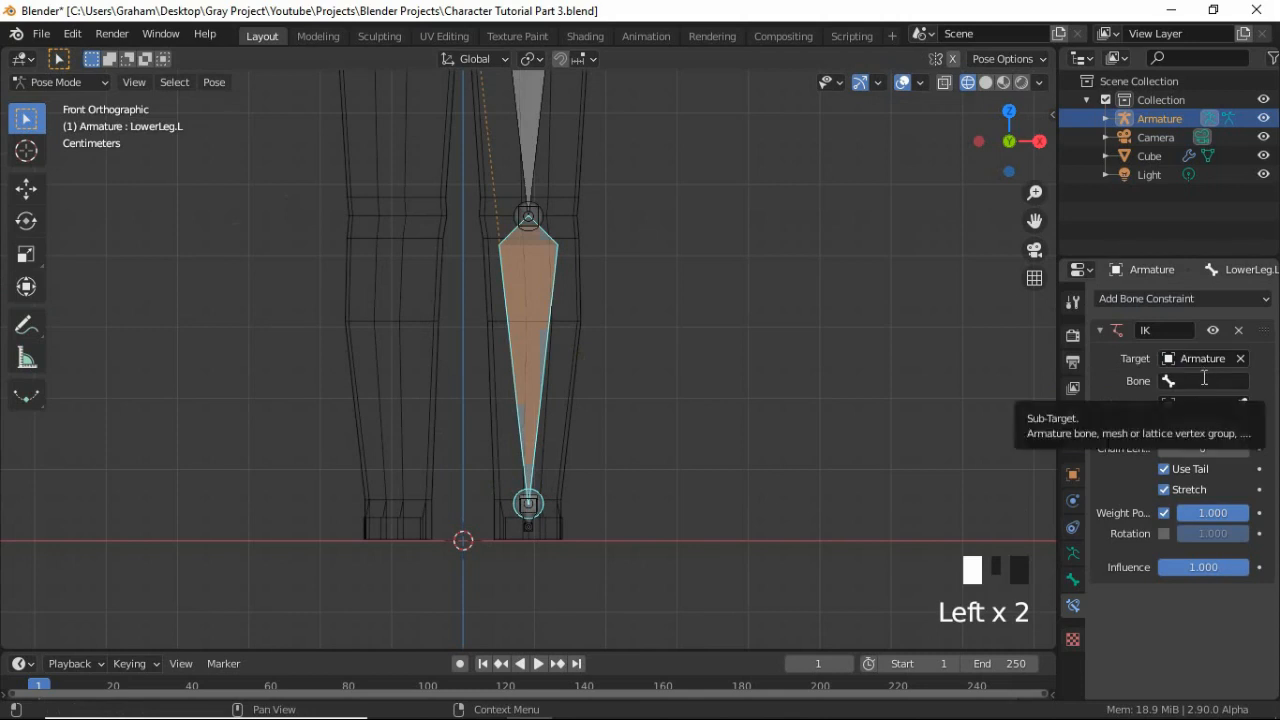
left_click(1203, 379)
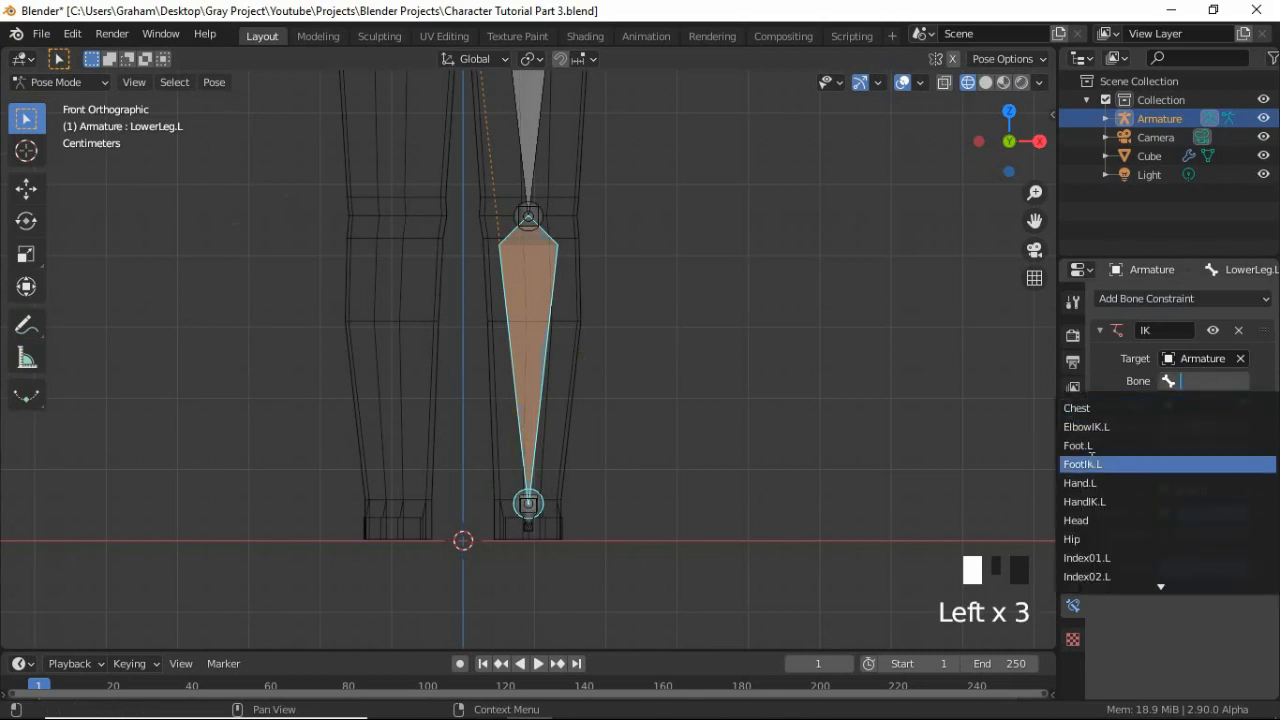
left_click(1100, 464)
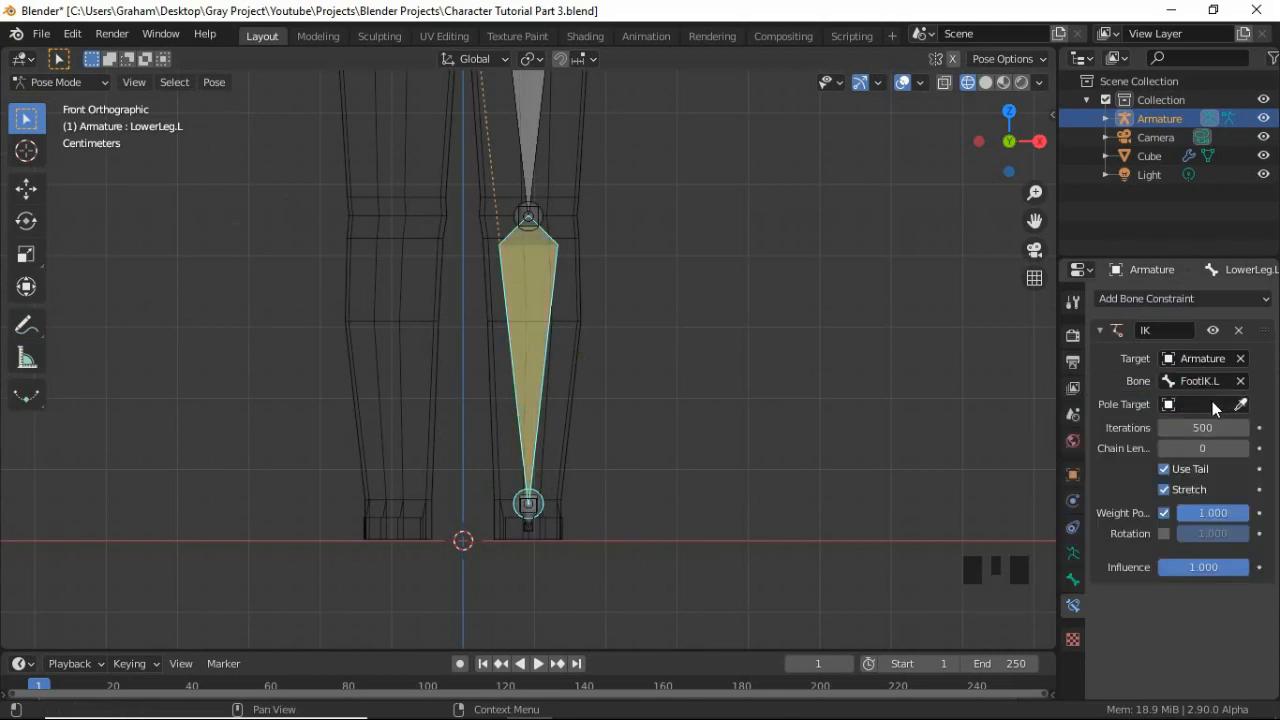
Set the LowerLeg.L IK constraint's pole target to the Armature object and its pole bone to KneeIK.L
left_click(1212, 401)
left_click(1186, 426)
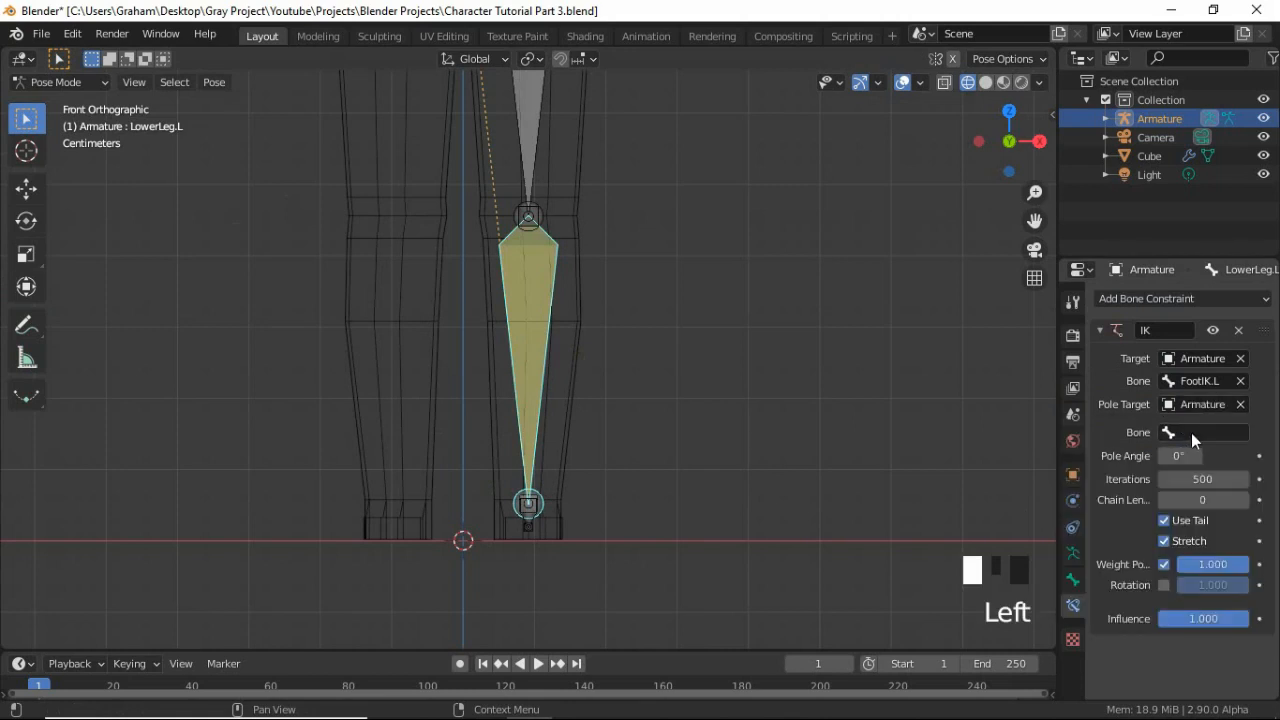
left_click(1191, 433)
scroll(1102, 594, "down", 2)
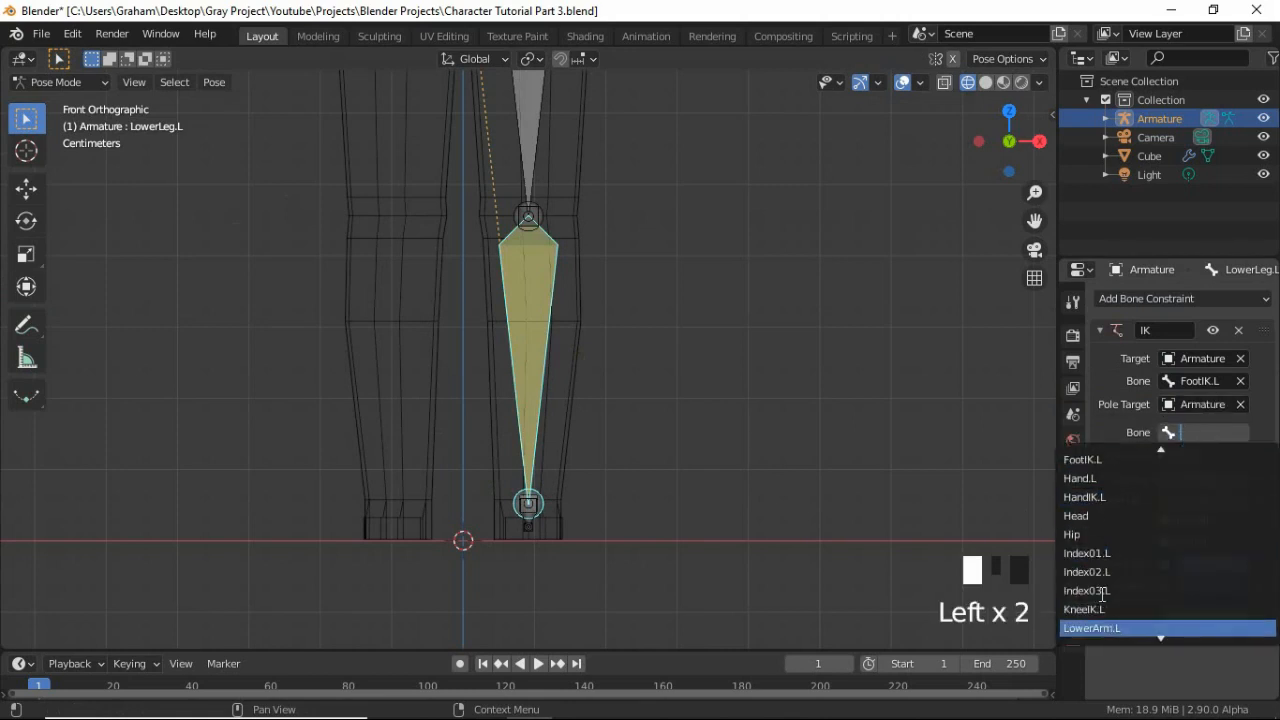
left_click(1095, 609)
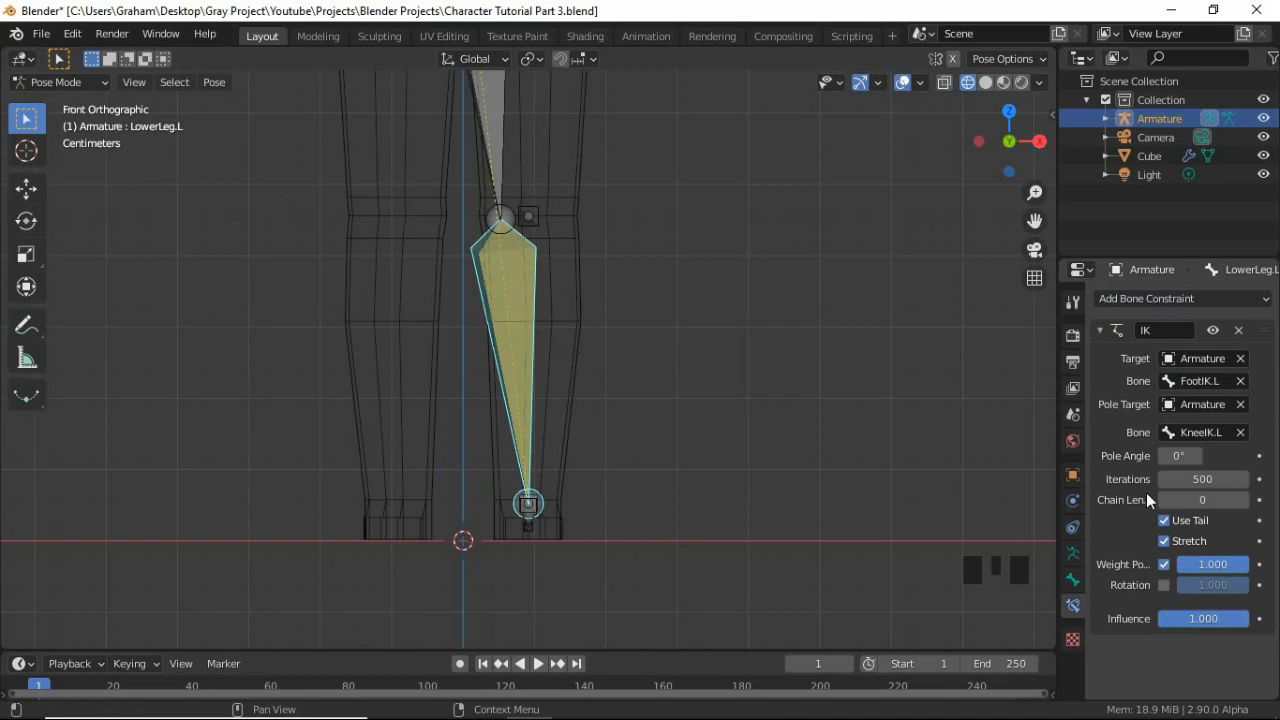
scroll(678, 373, "down", 5)
middle_click_drag(631, 323, 636, 378, "shift")
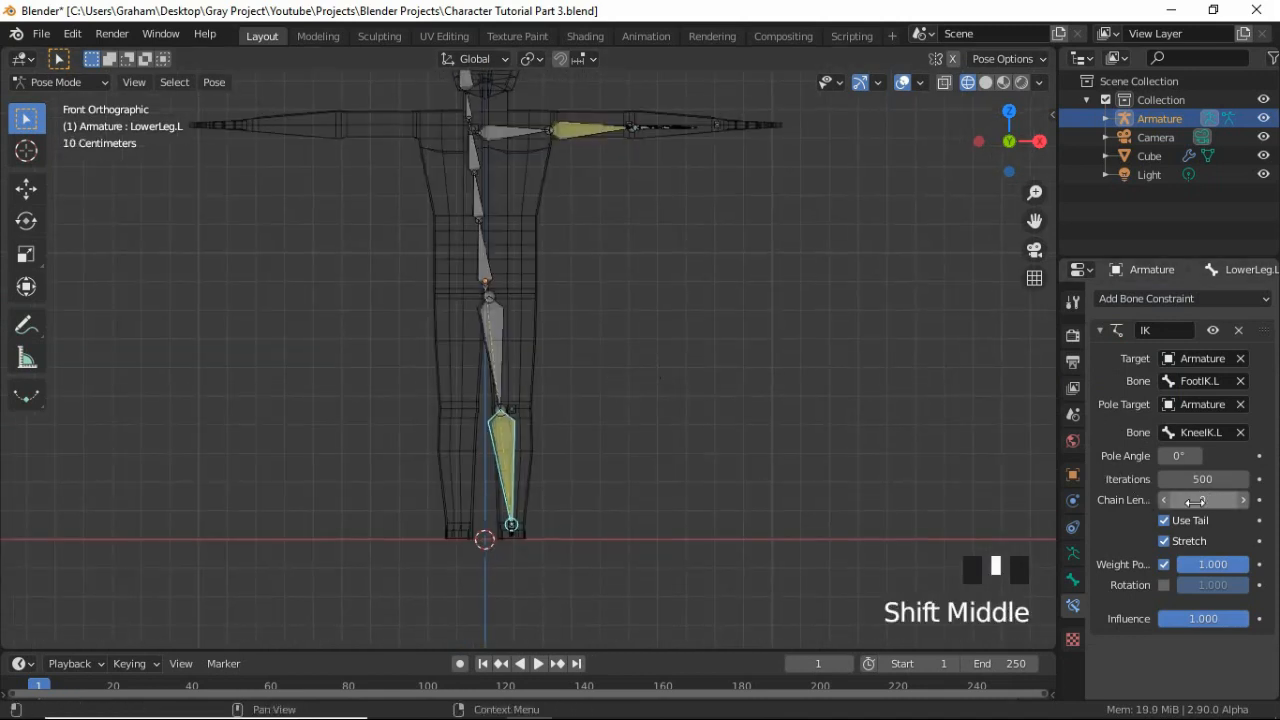
Set the LowerLeg.L IK constraint's chain length to 2 and its pole angle to -90°
left_click(1243, 500)
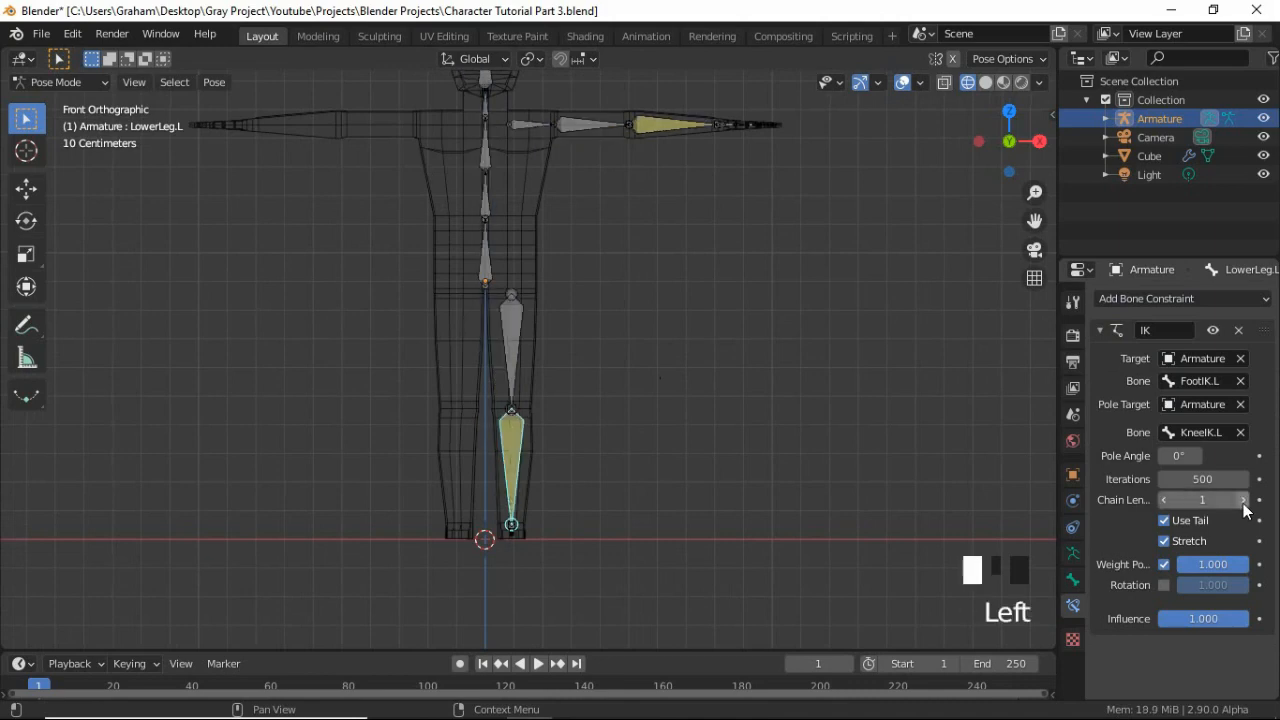
left_click(1243, 500)
left_click(1181, 460)
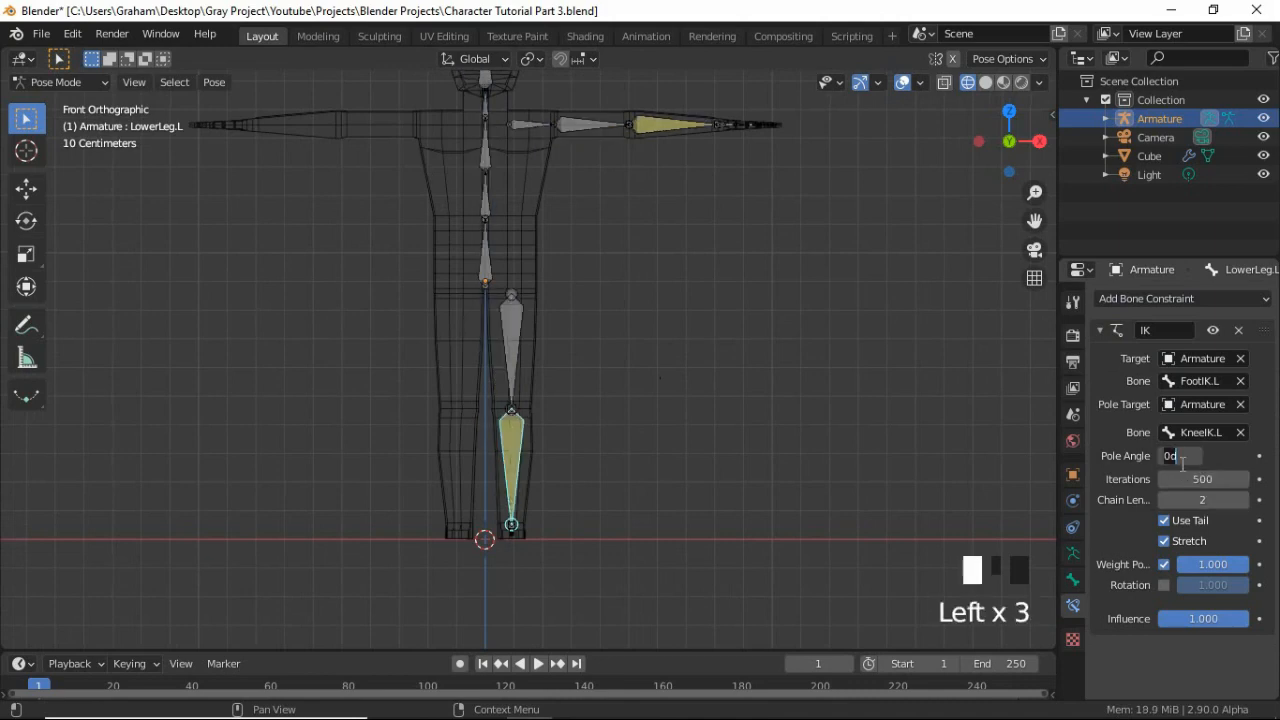
type("-90")
key("Return")
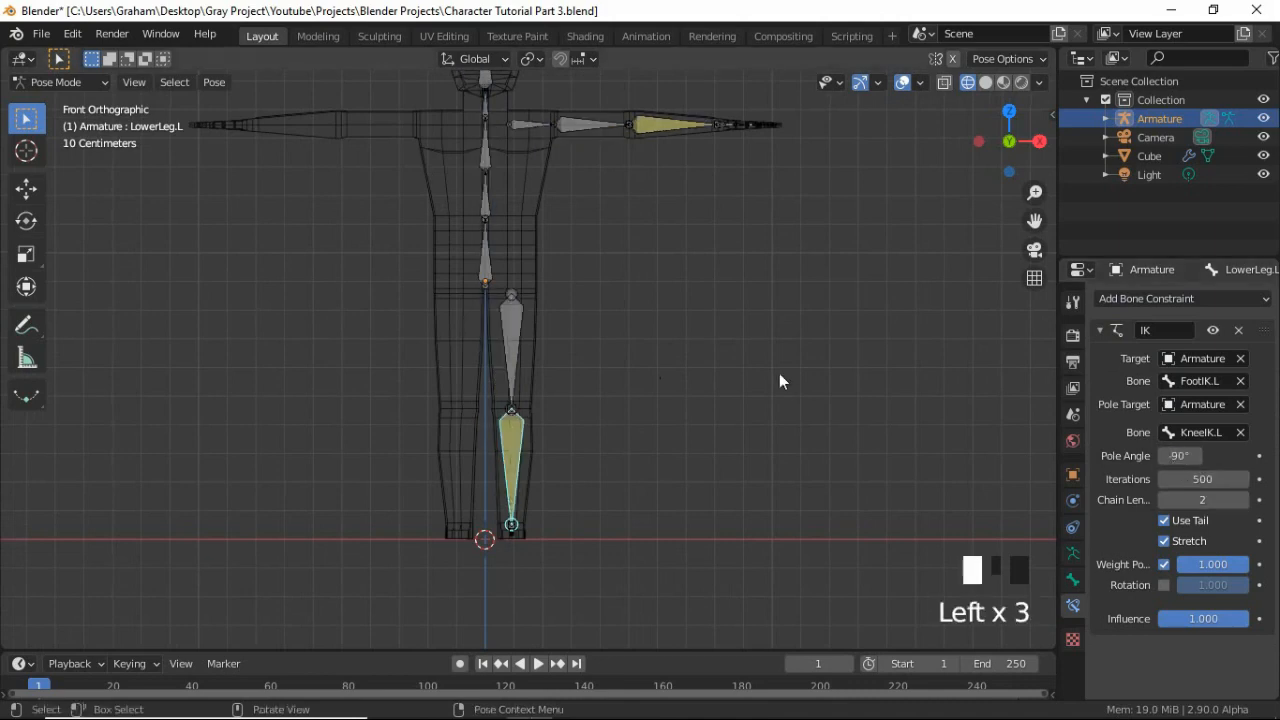
Test the leg IK by trial-moving the FootIK.L bone along the global Z axis, cancelling the move
middle_click_drag(798, 336, 626, 483)
scroll(620, 460, "up", 2)
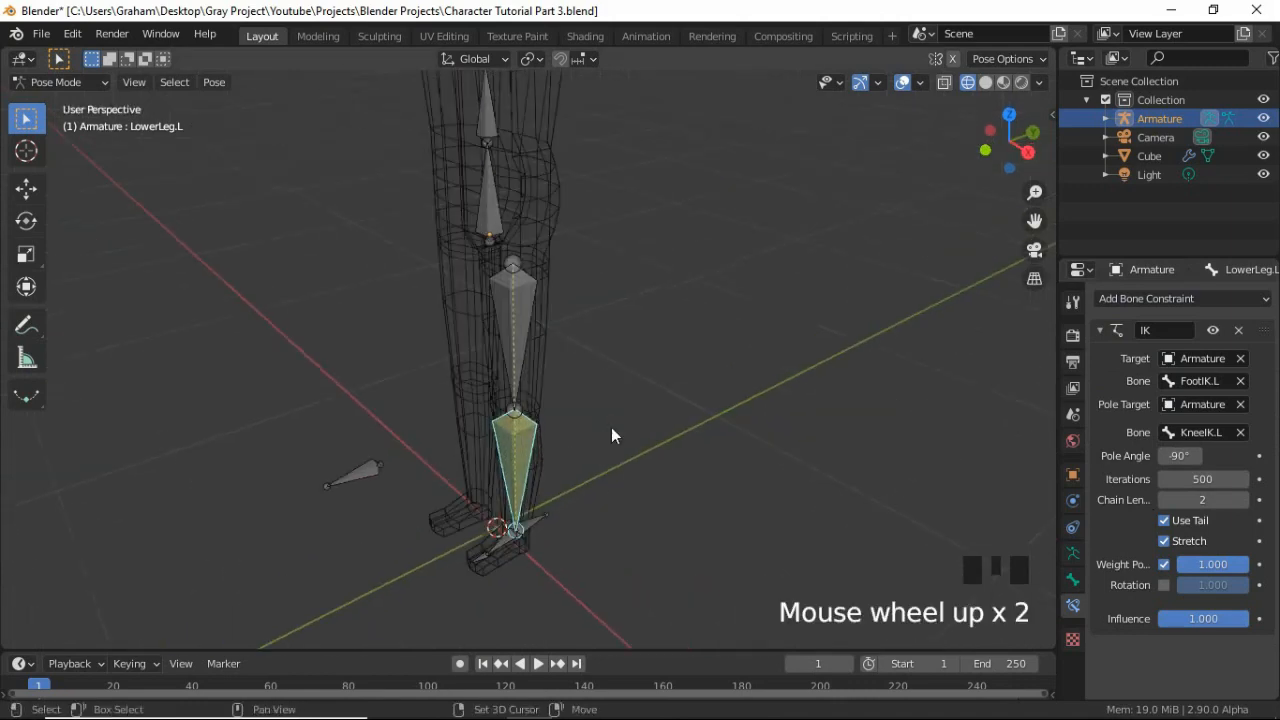
middle_click_drag(611, 427, 645, 478, "shift")
left_click(563, 429)
key("g")
key("z")
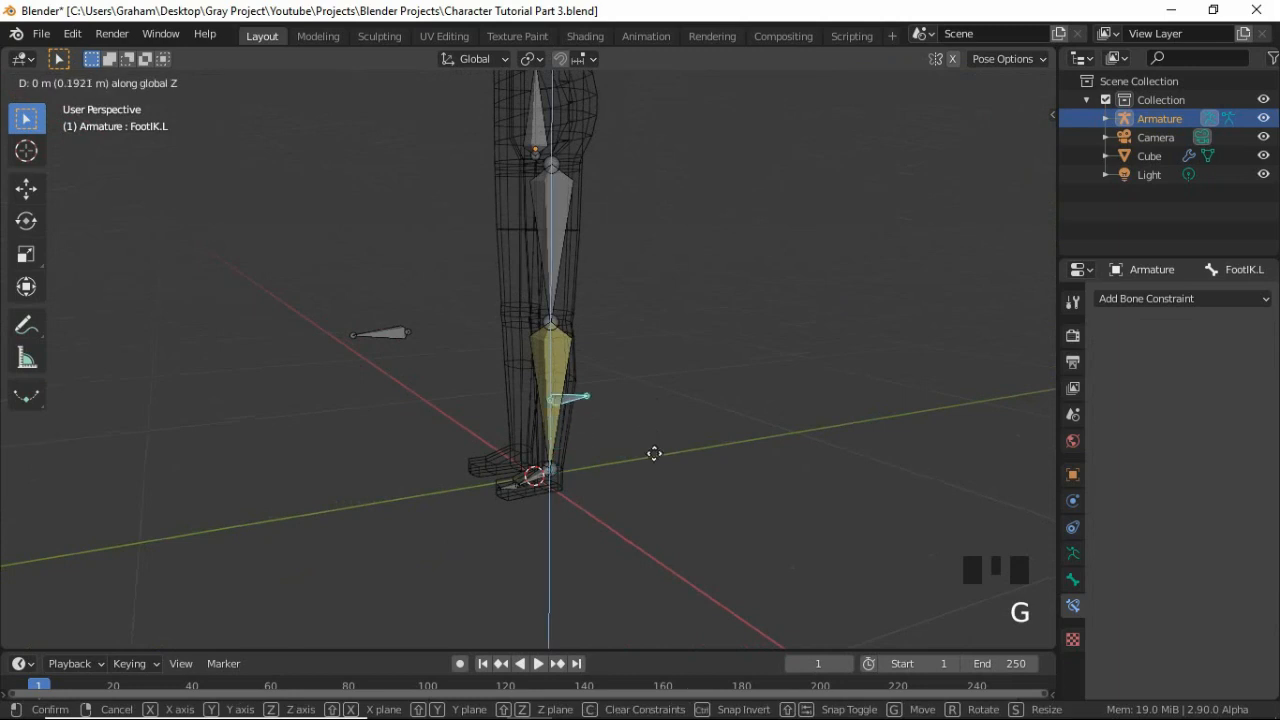
right_click(670, 426)
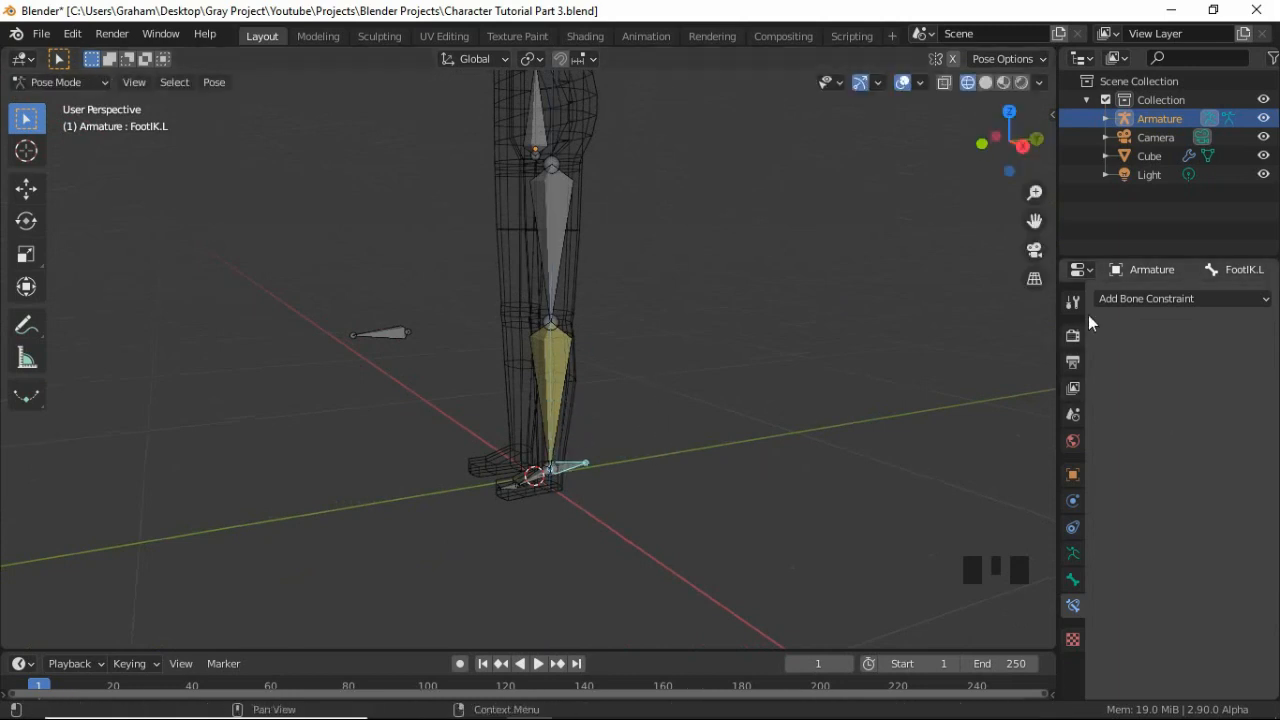
Add a Child Of constraint to the Foot.L bone, targeting the Armature's FootIK.L bone, and set its inverse
left_click(538, 480)
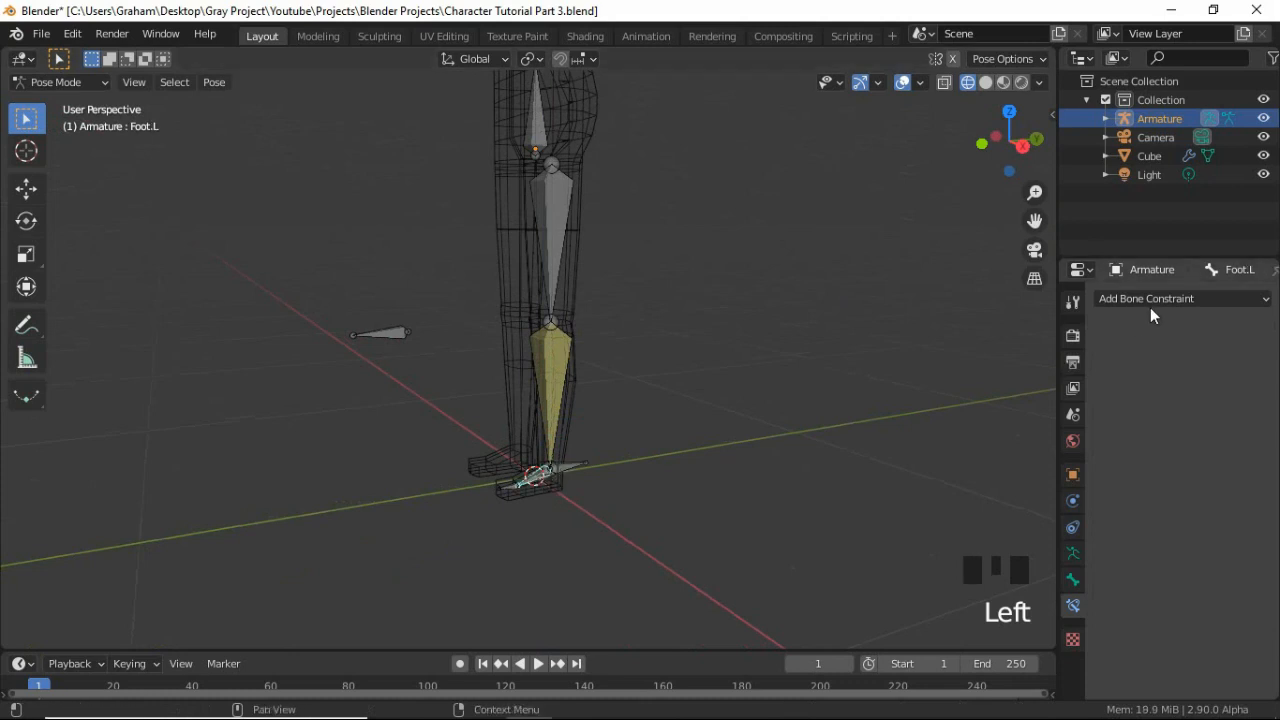
left_click(1153, 301)
left_click(1202, 385)
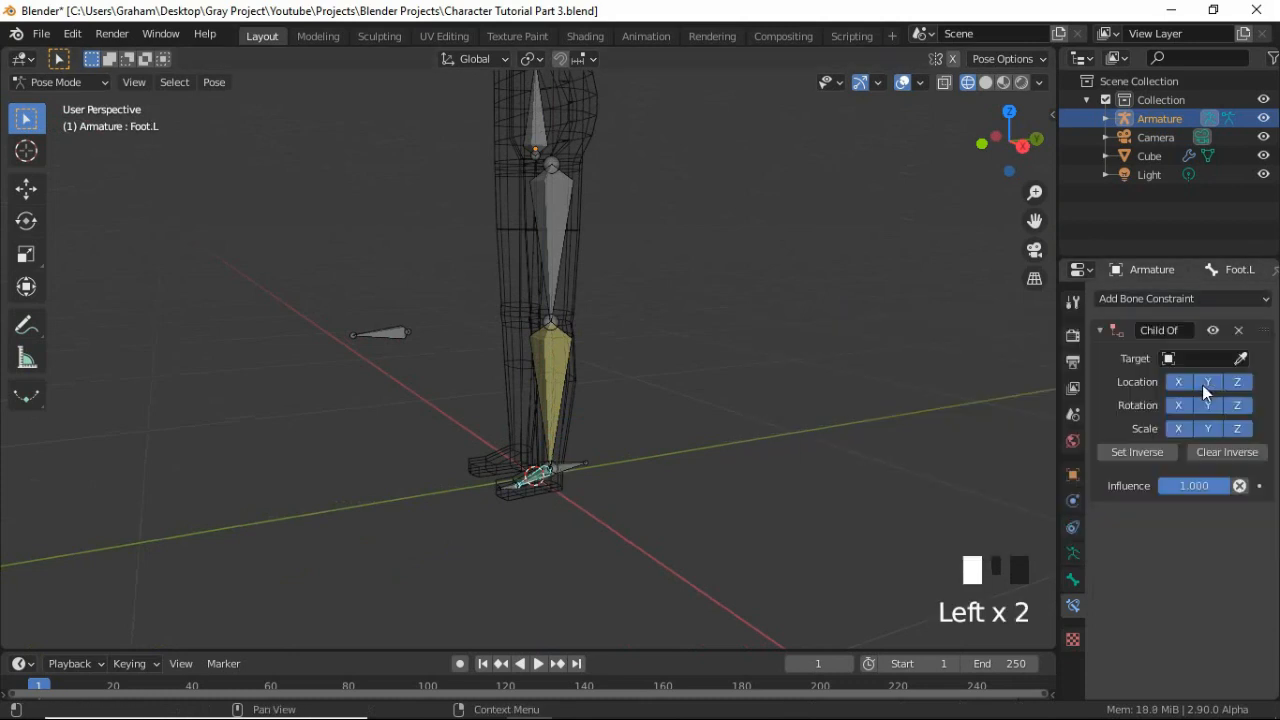
left_click(1188, 357)
left_click_drag(1190, 358, 1194, 382)
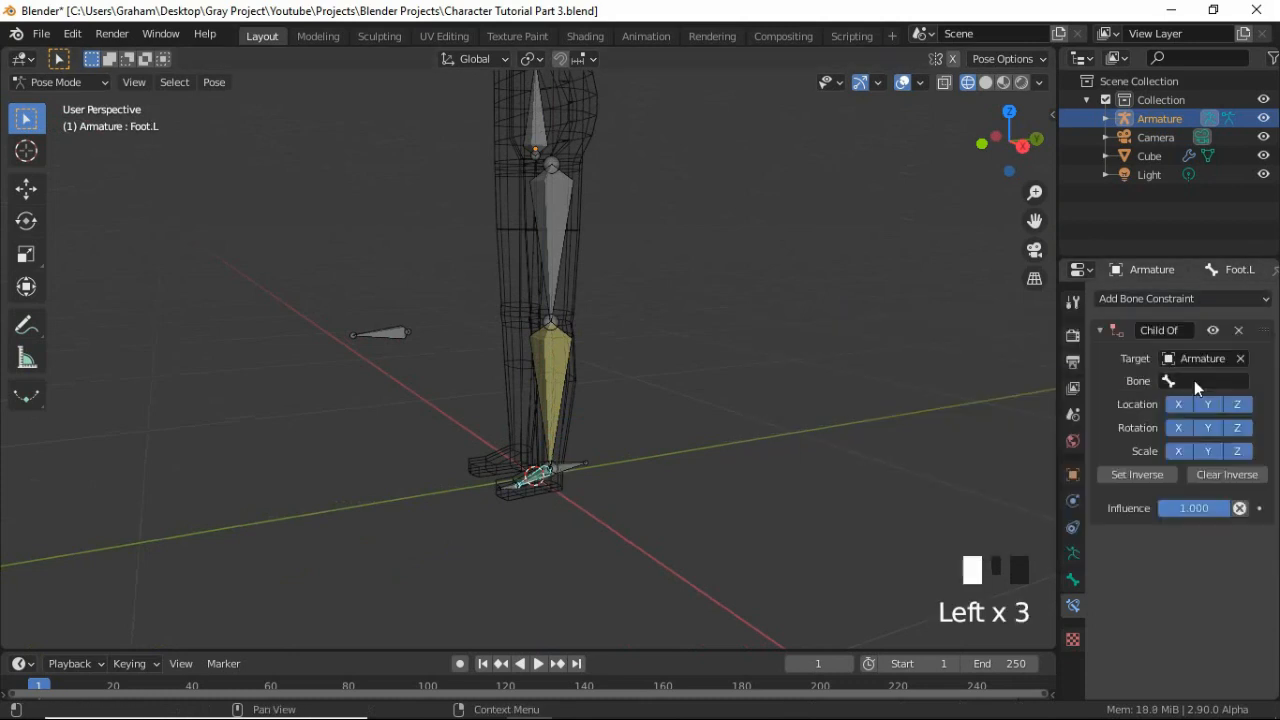
left_click(1194, 380)
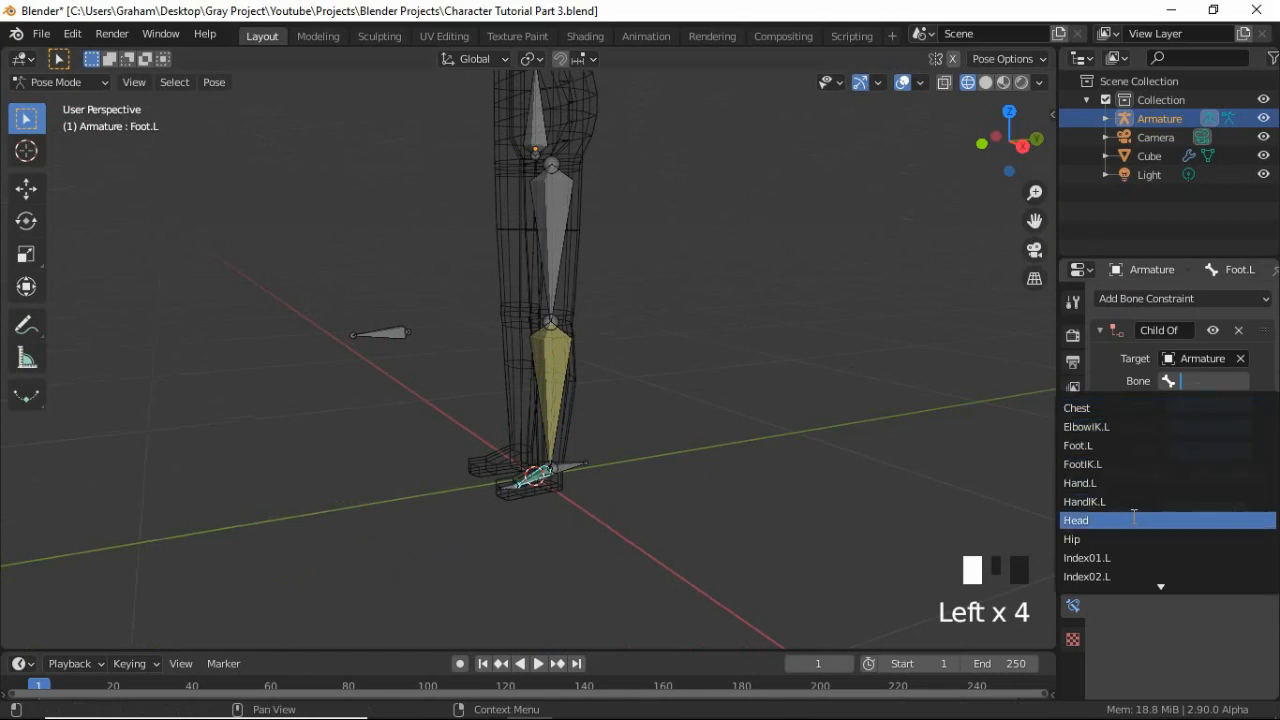
left_click(1140, 464)
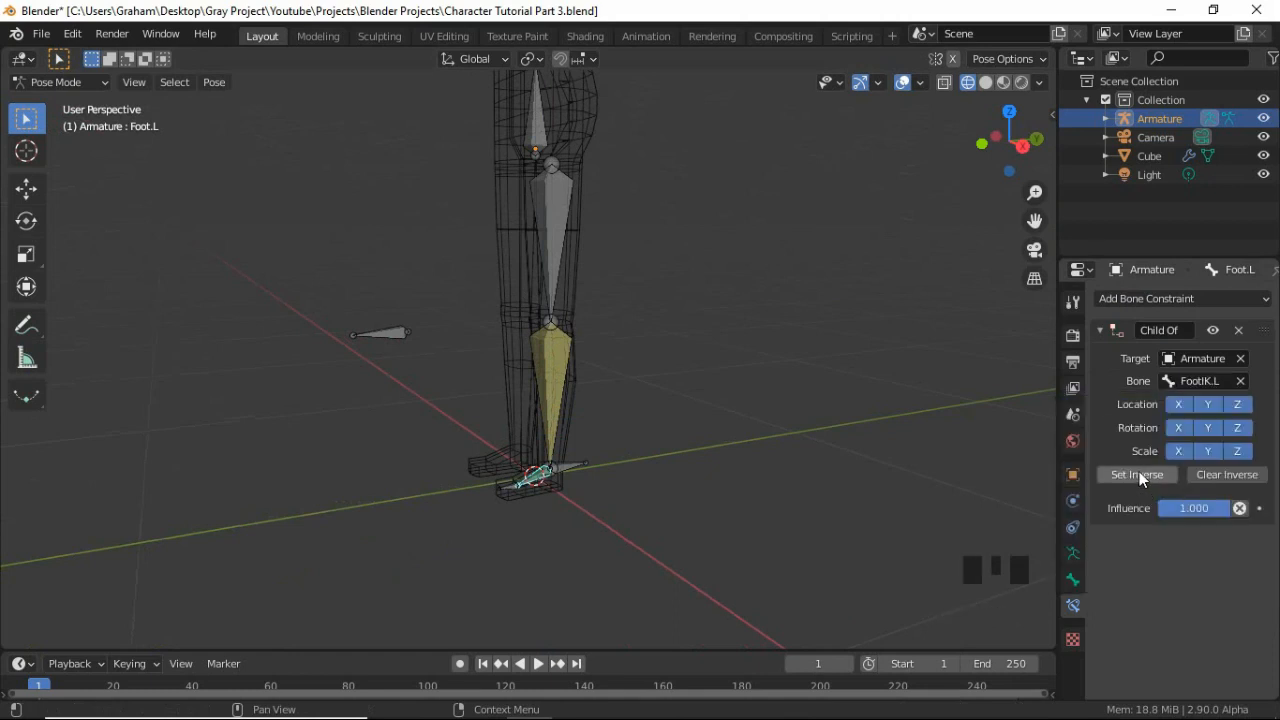
left_click(1139, 474)
Check that the foot follows its control by trial-moving FootIK.L along the global Z axis, cancelling the move
middle_click_drag(643, 453, 599, 474)
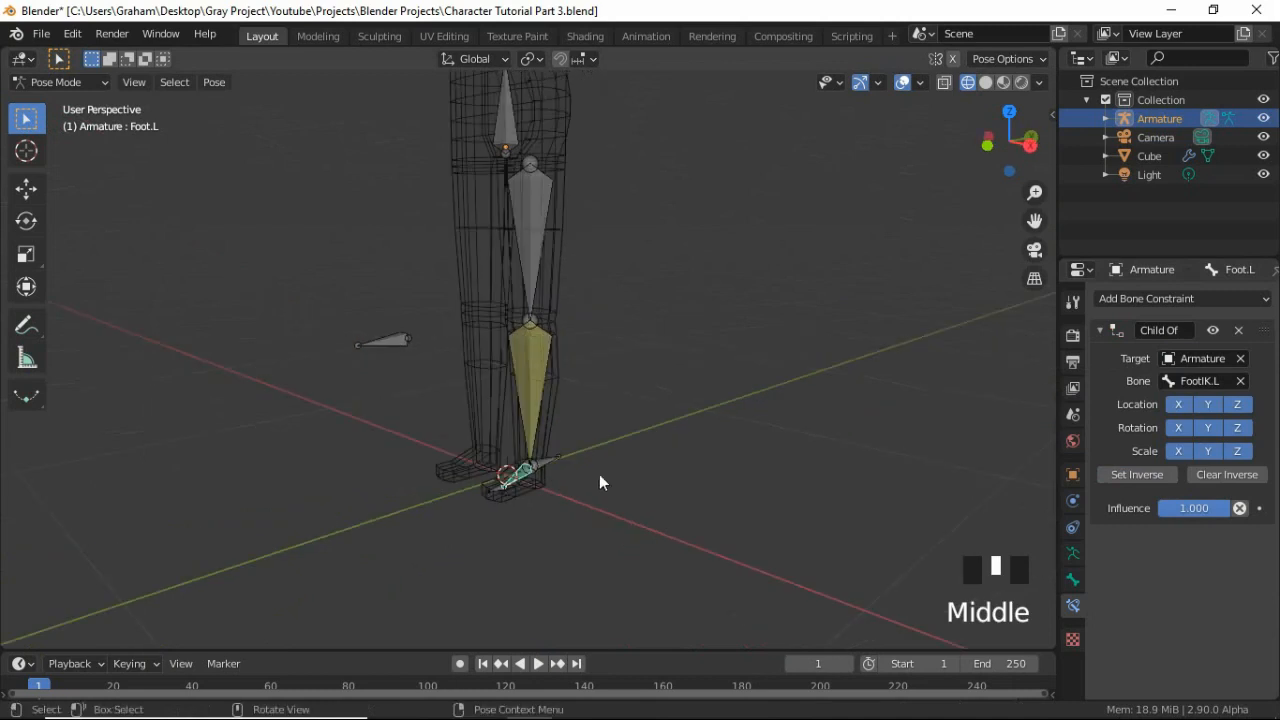
left_click(550, 461)
key("g")
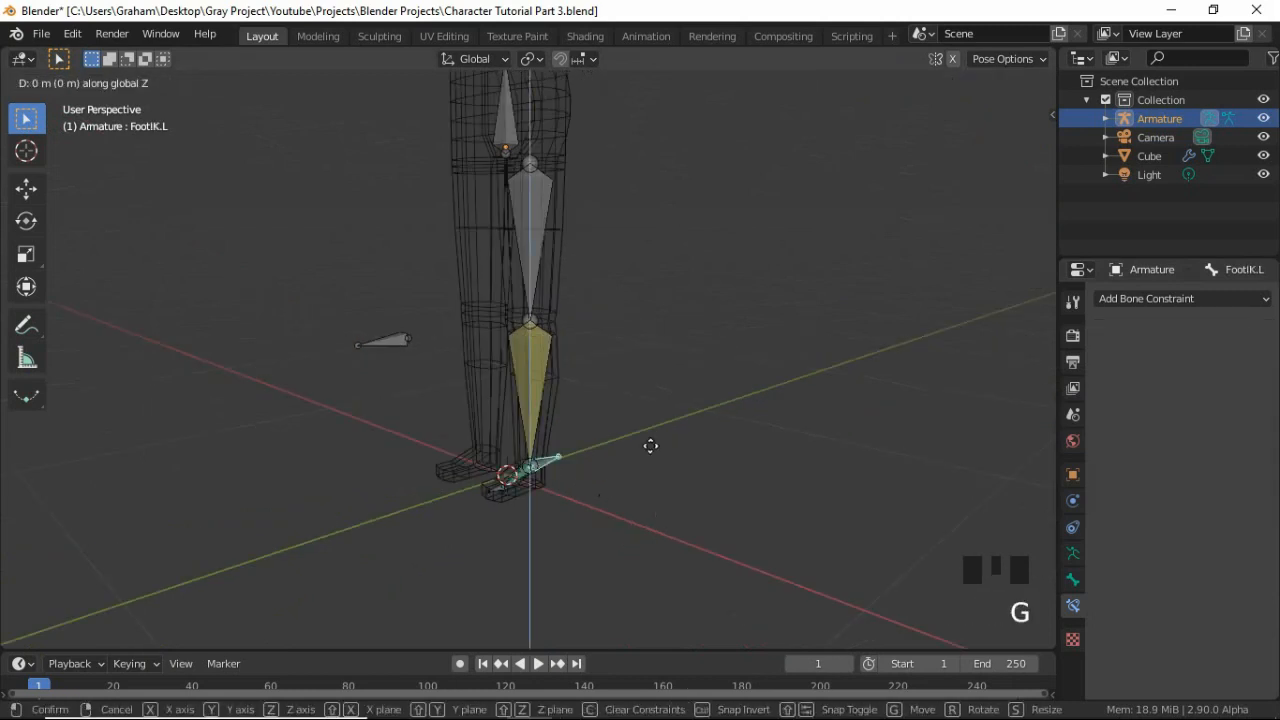
key("Escape")
Switch the armature to Edit Mode and move the left knee joint slightly forward along the global Y axis
left_click(548, 461)
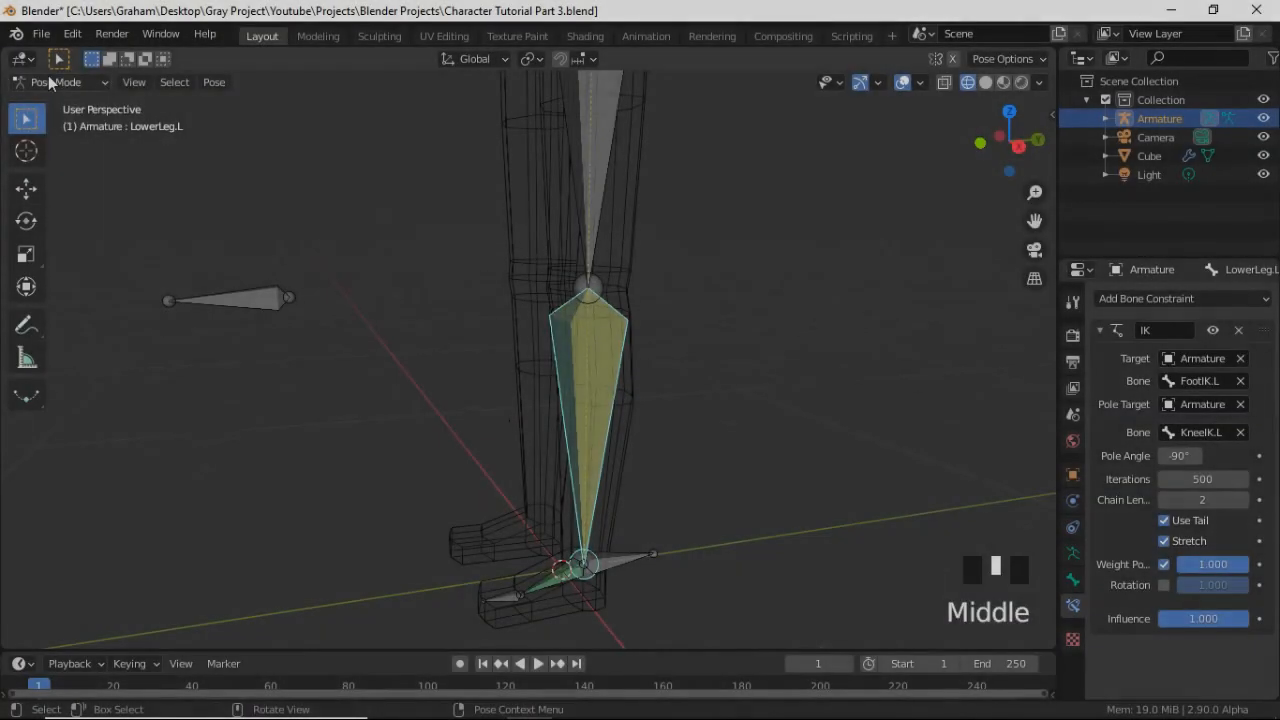
left_click(48, 82)
left_click(58, 124)
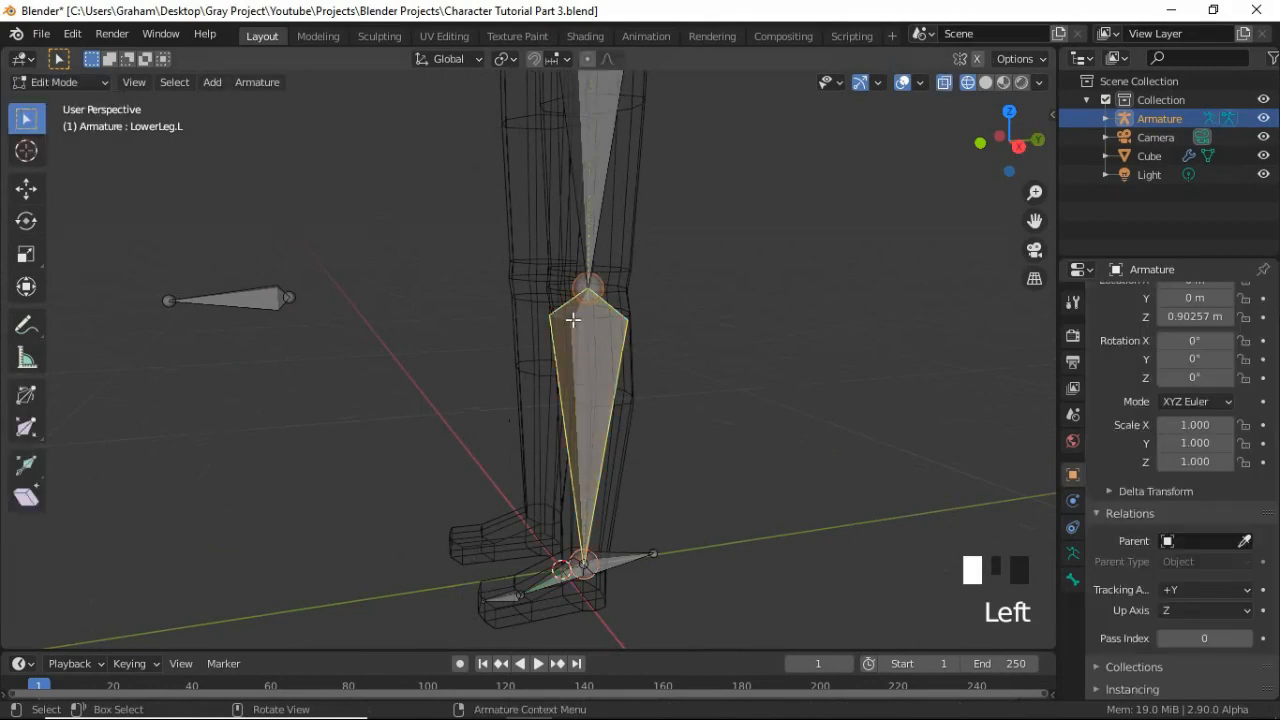
left_click(721, 349)
key("g")
key("y")
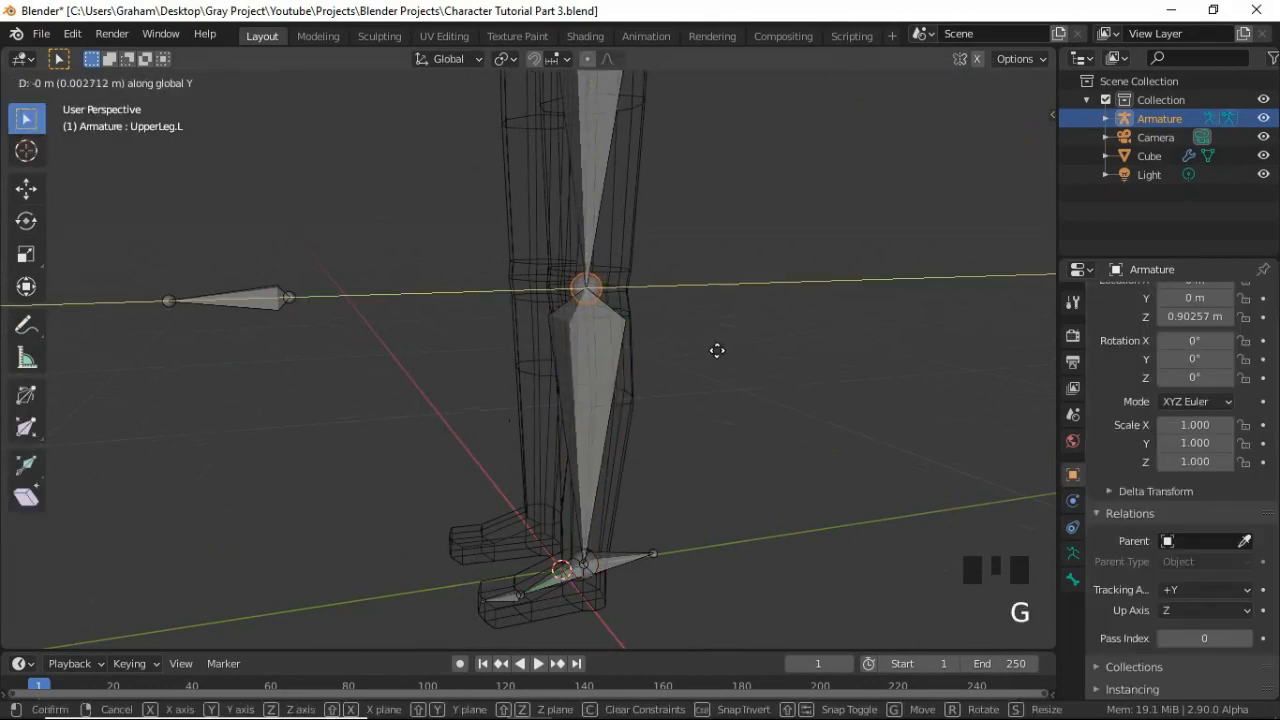
left_click(680, 438)
Move the left ankle joint at the end of LowerLeg.L slightly backward along the global Y axis
left_click(595, 600)
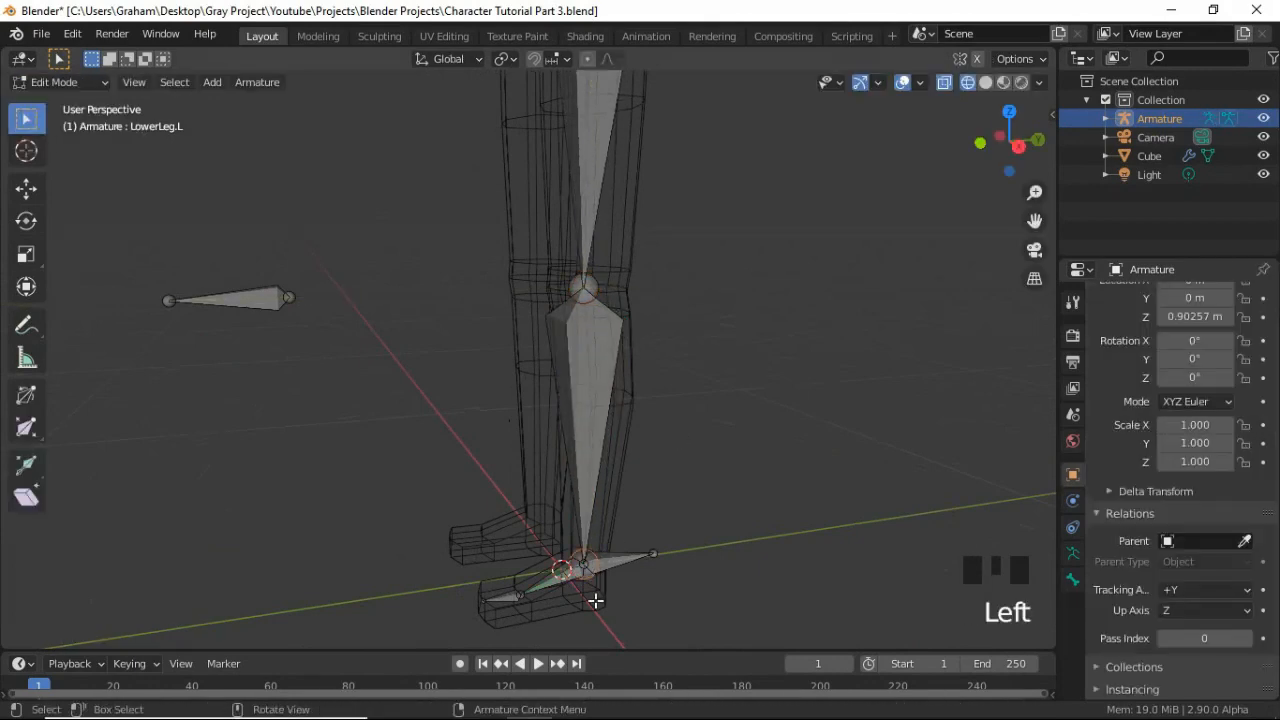
key("g")
key("y")
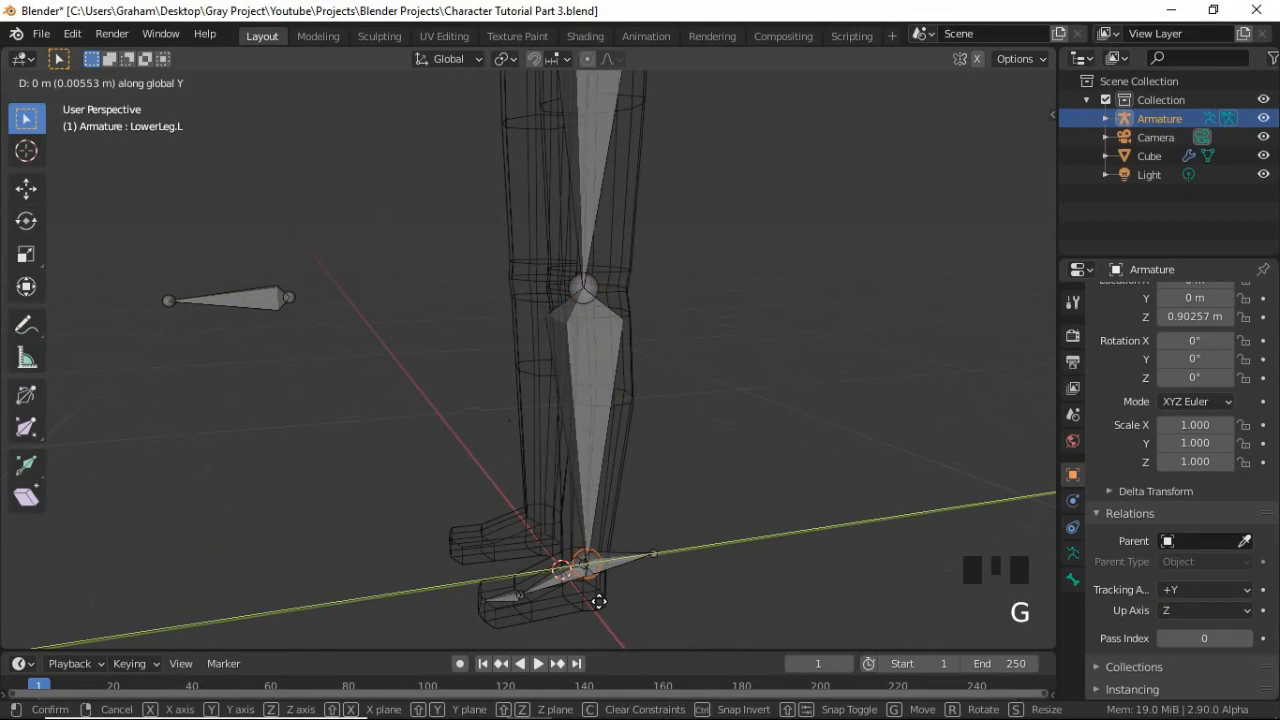
left_click(600, 590)
Shift the FootIK.L bone slightly backward along the global Y axis to line up with the ankle joint
left_click(622, 570, "shift")
key("g")
key("y")
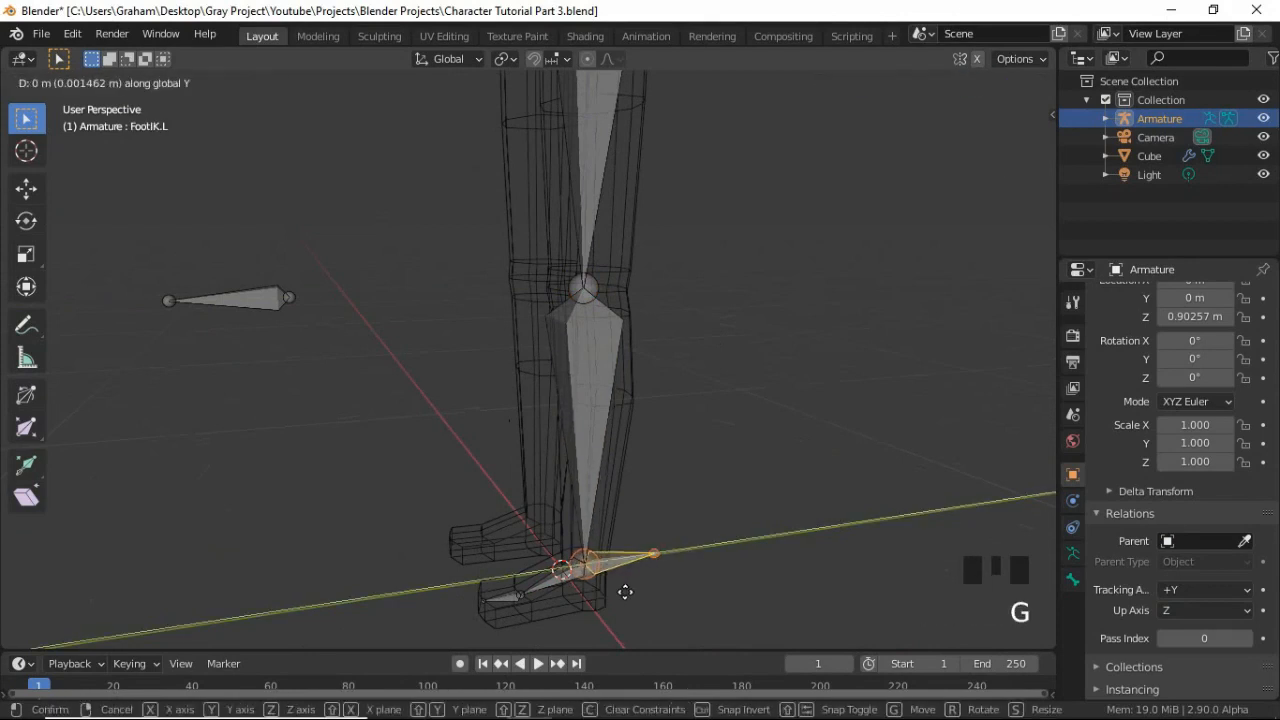
left_click(627, 591)
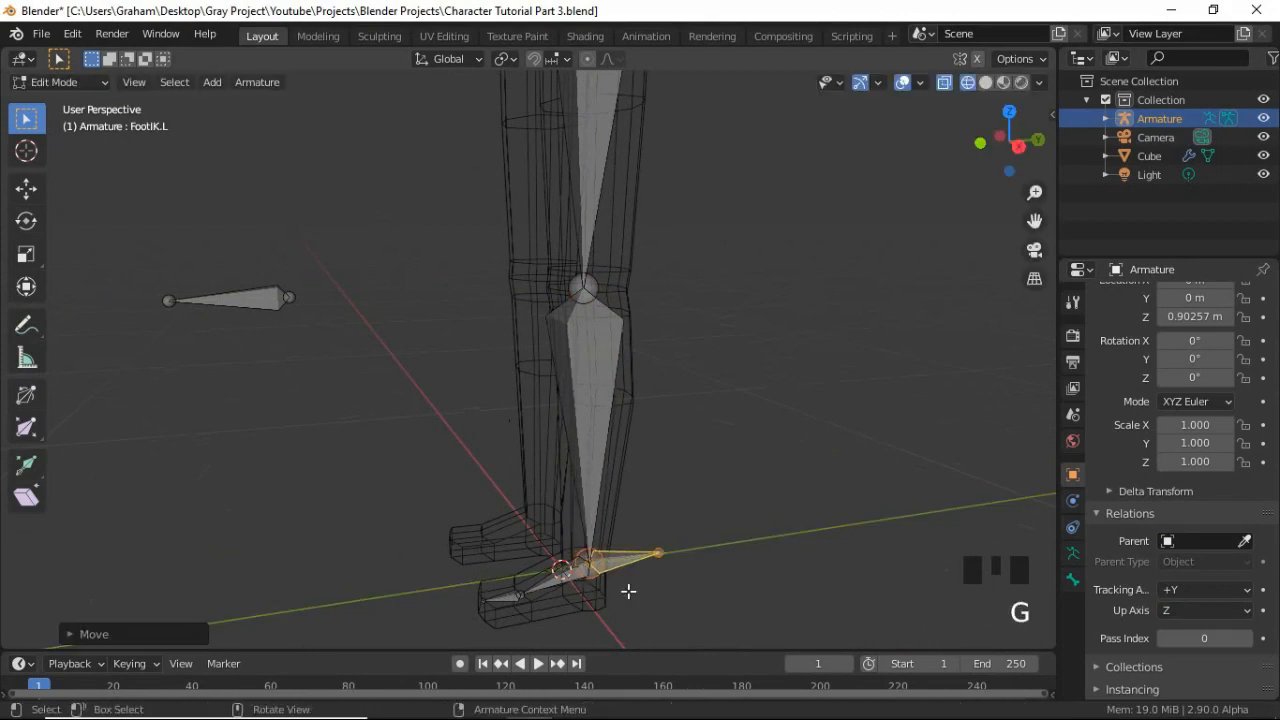
Return to Pose Mode and test the knee bend by trial-moving FootIK.L along the global Z axis
left_click(100, 84)
left_click(101, 146)
left_click(650, 594)
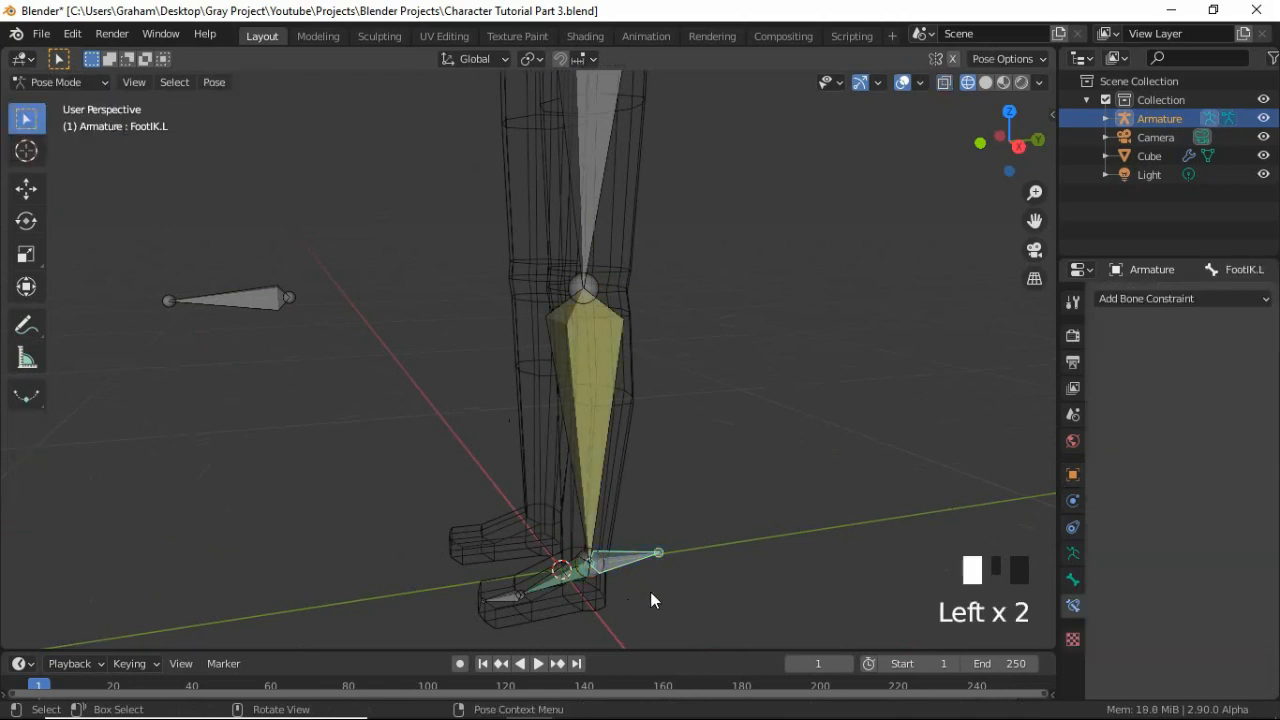
left_click(648, 566)
left_click(645, 588)
left_click(636, 547)
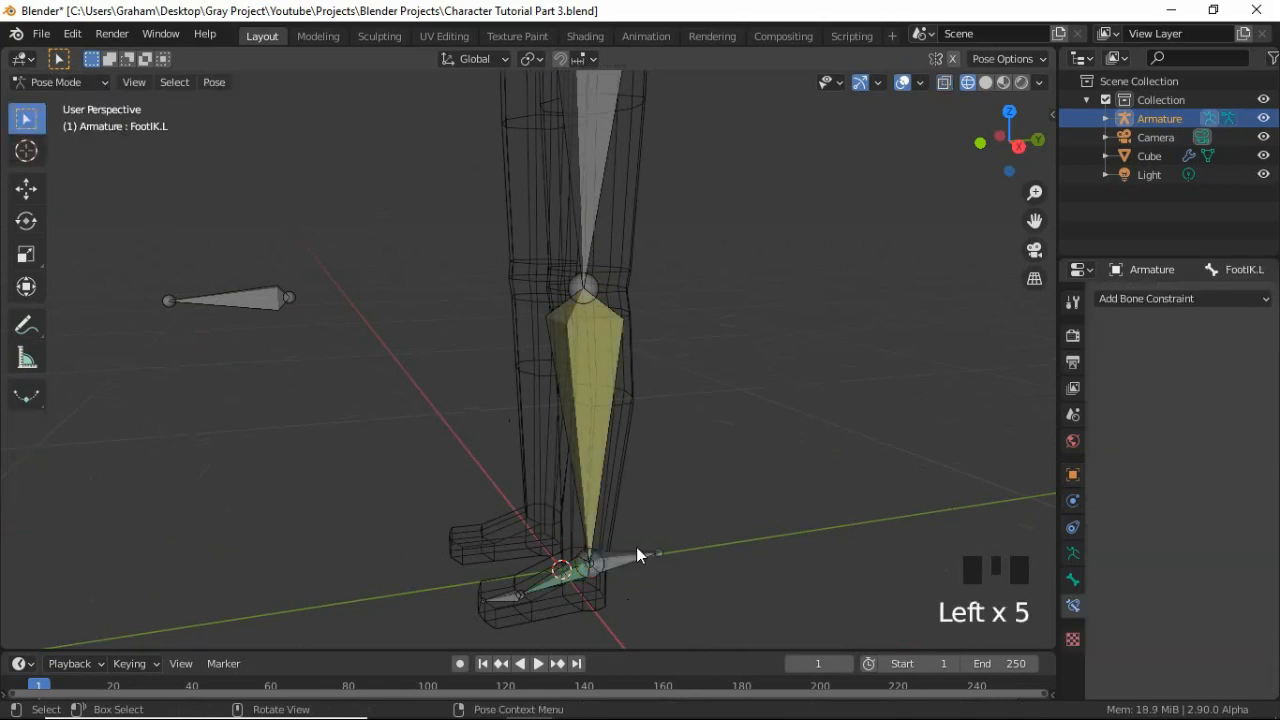
left_click(636, 547)
key("g")
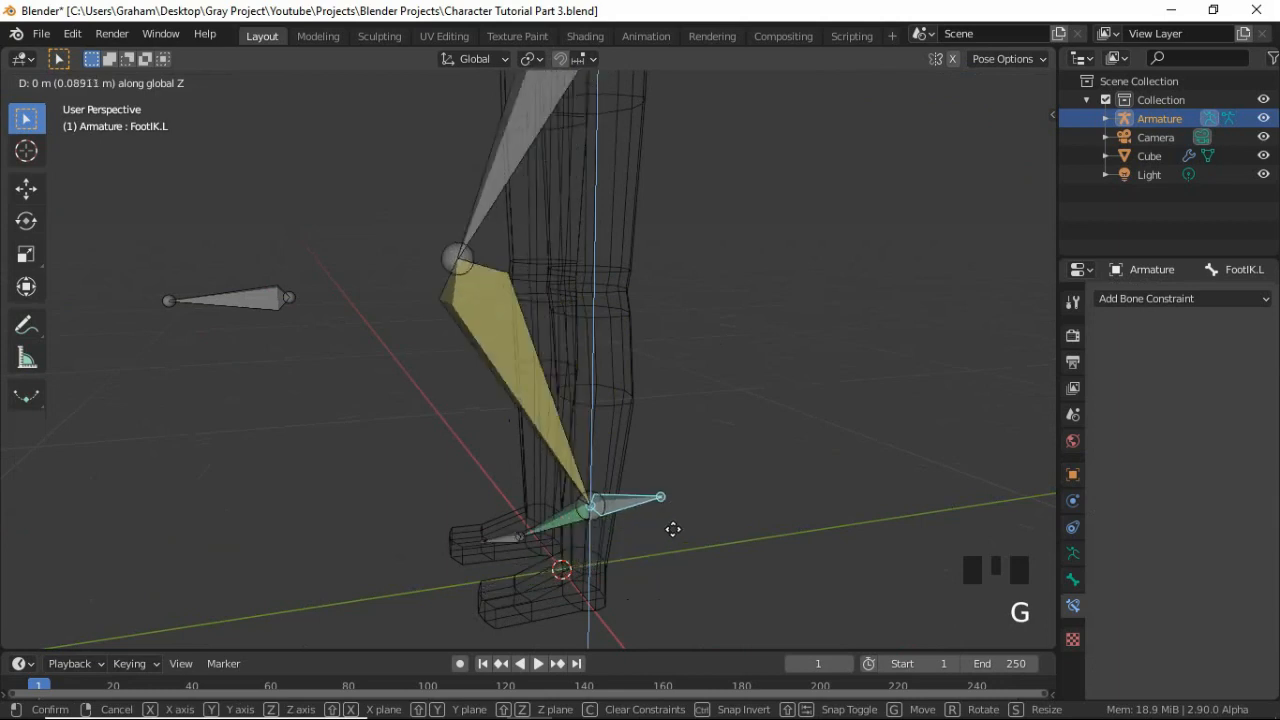
left_click(664, 537)
Test FootIK.L in the right and front orthographic views with trial moves along the global Z axis, cancelling each
middle_click_drag(664, 535, 544, 327)
key("KP_3")
scroll(655, 541, "down", 1)
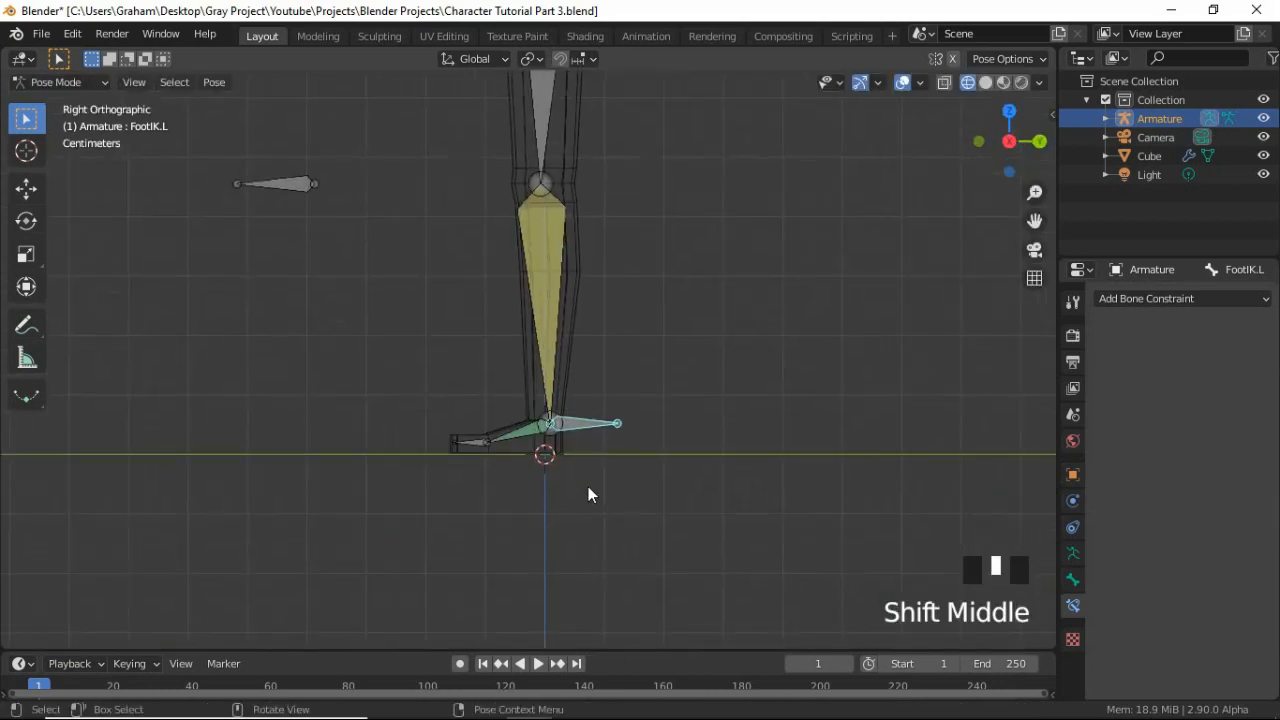
key("g")
key("z")
right_click(597, 432)
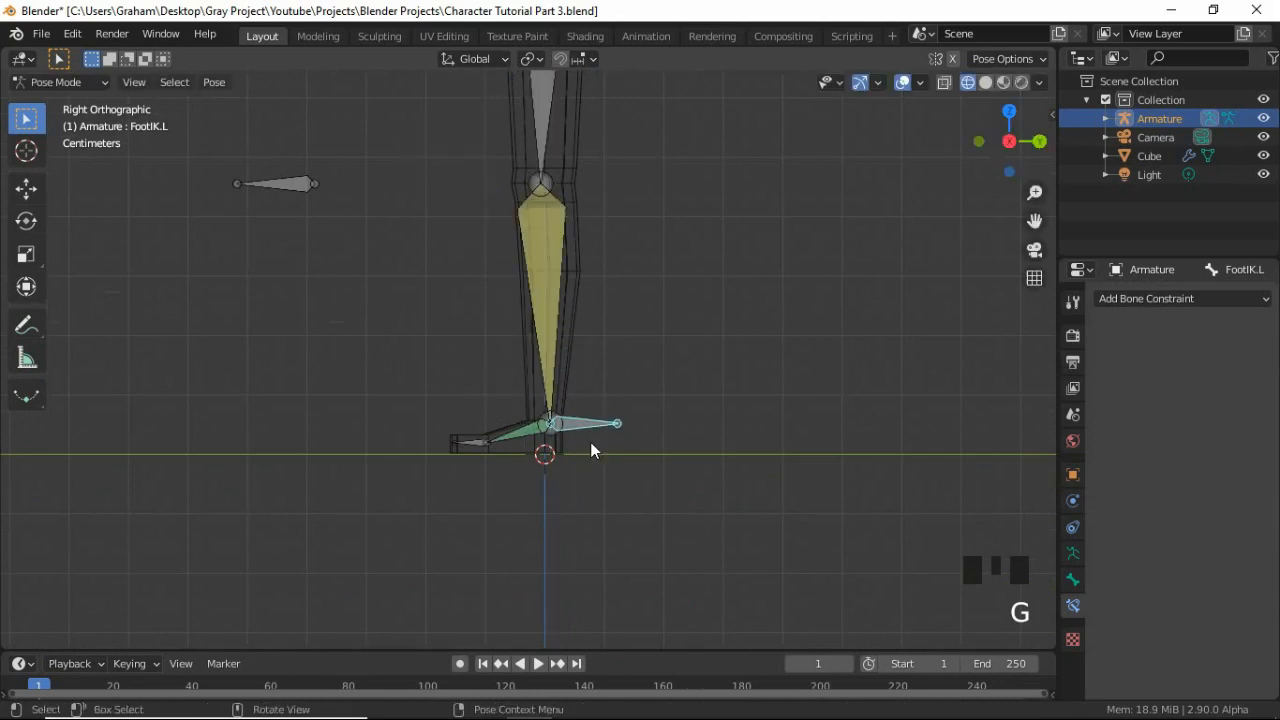
key("KP_1")
key("g")
key("z")
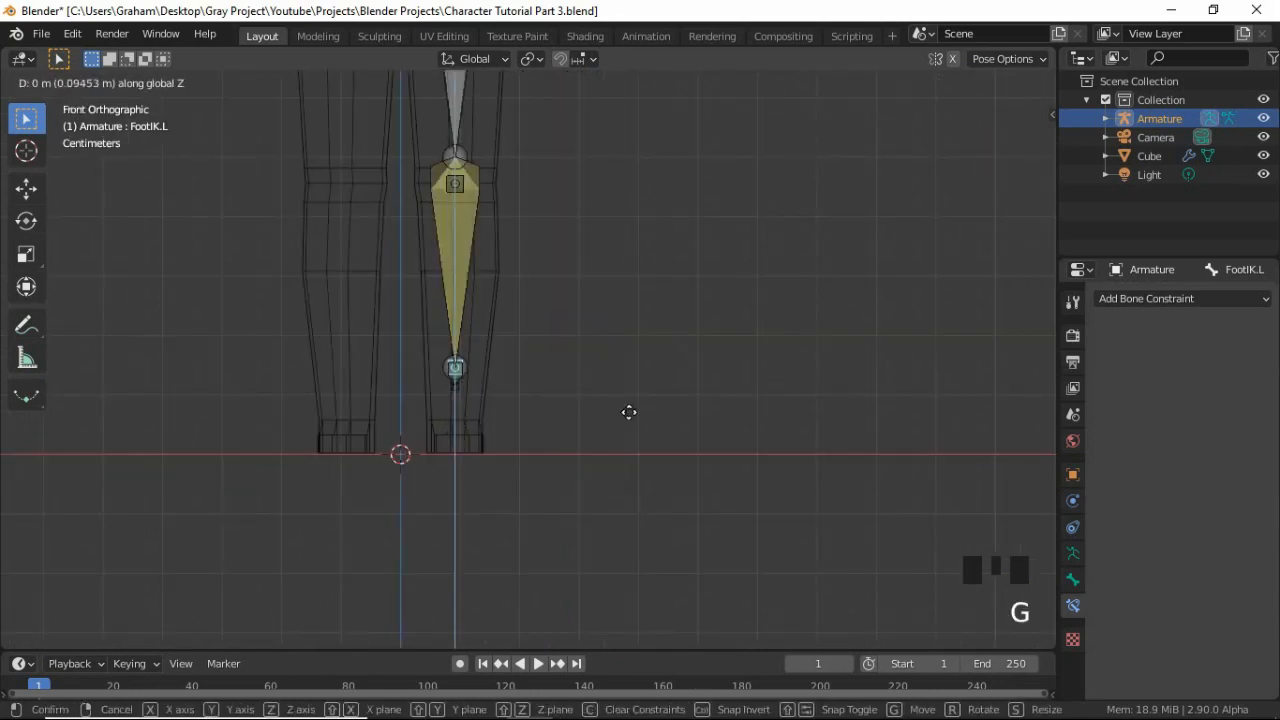
right_click(634, 429)
In Edit Mode, select all left arm and leg bones with their IK controls and symmetrize them to the right side
scroll(660, 360, "down", 3)
middle_click_drag(672, 390, 661, 483, "shift")
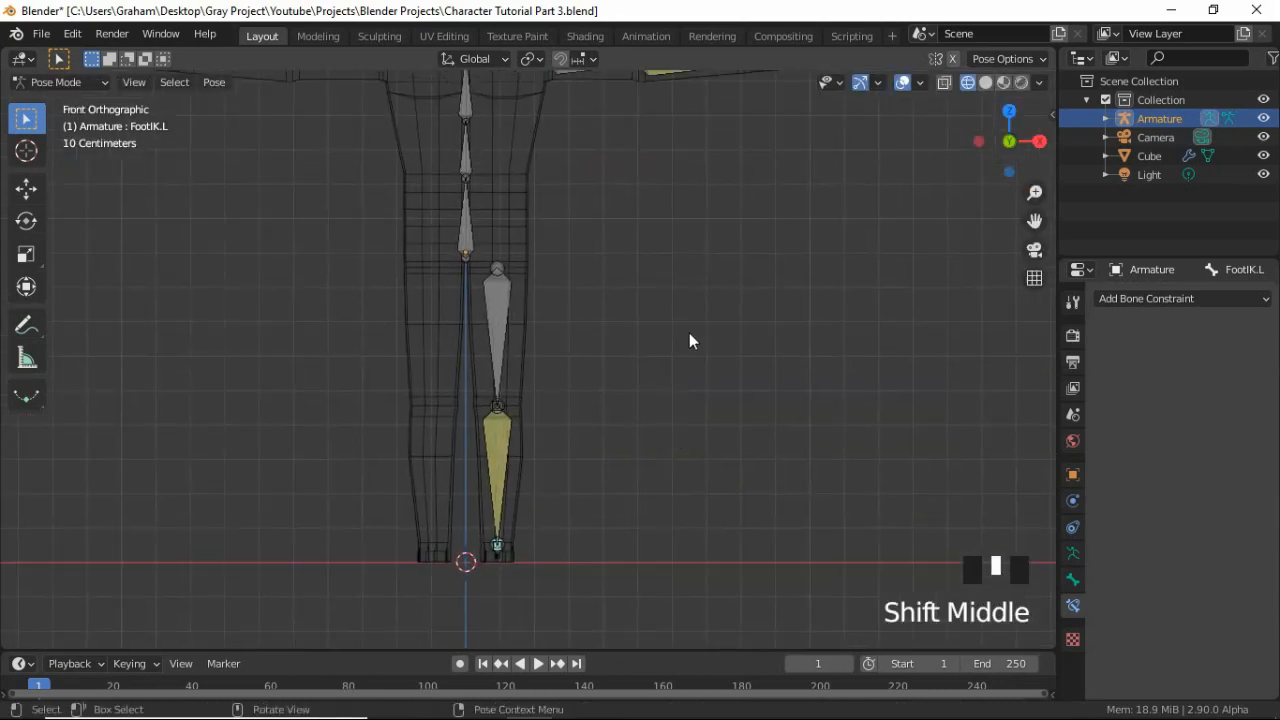
middle_click_drag(660, 357, 569, 355, "shift")
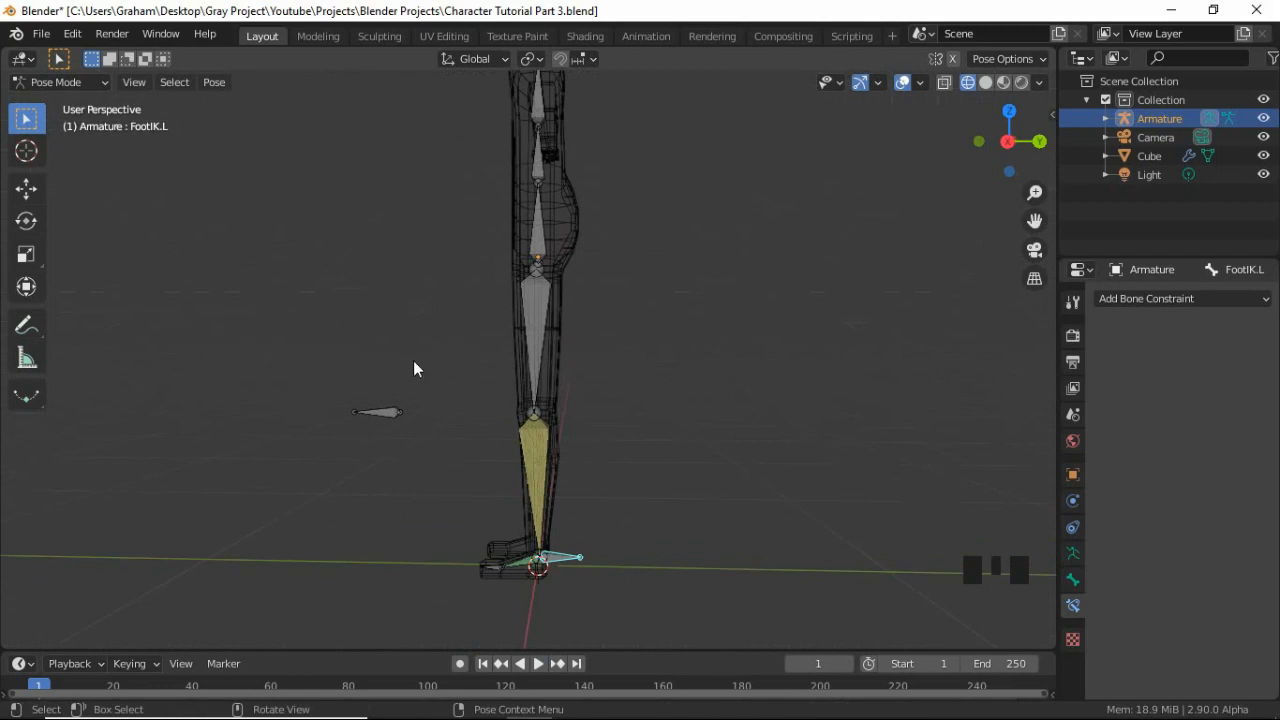
middle_click_drag(415, 369, 560, 371)
scroll(623, 360, "down", 2)
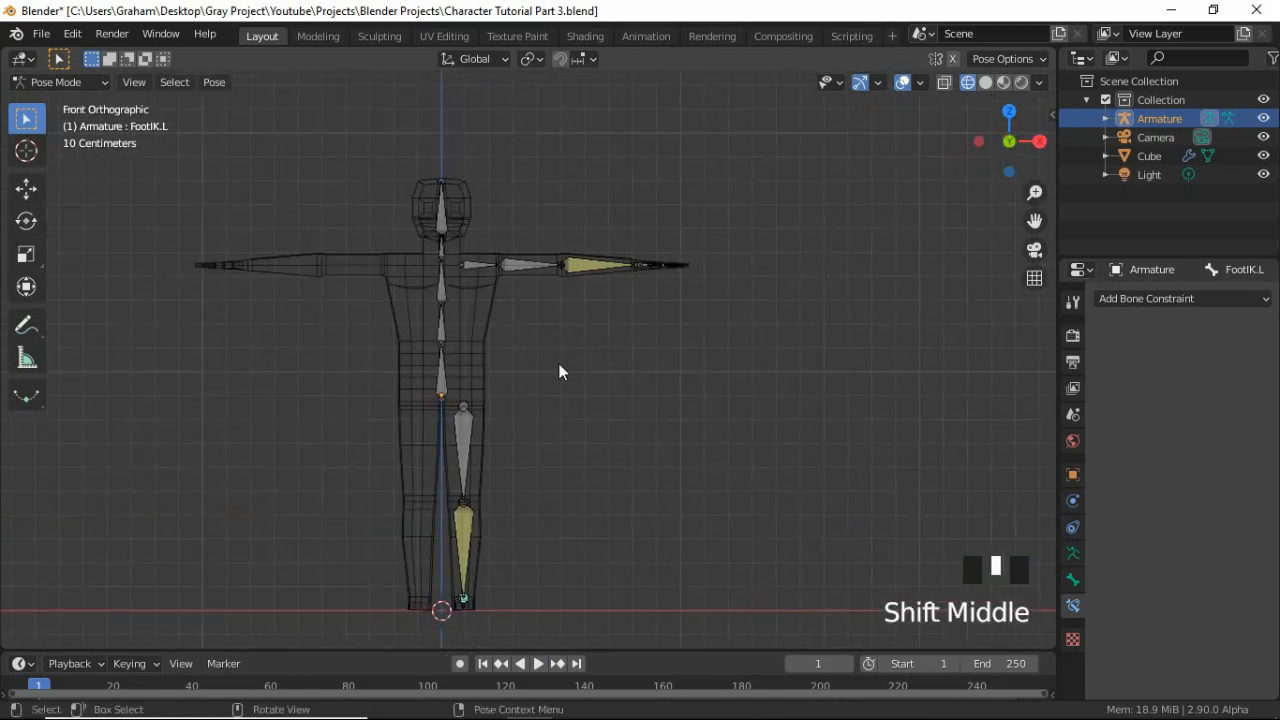
middle_click_drag(468, 483, 516, 468, "shift")
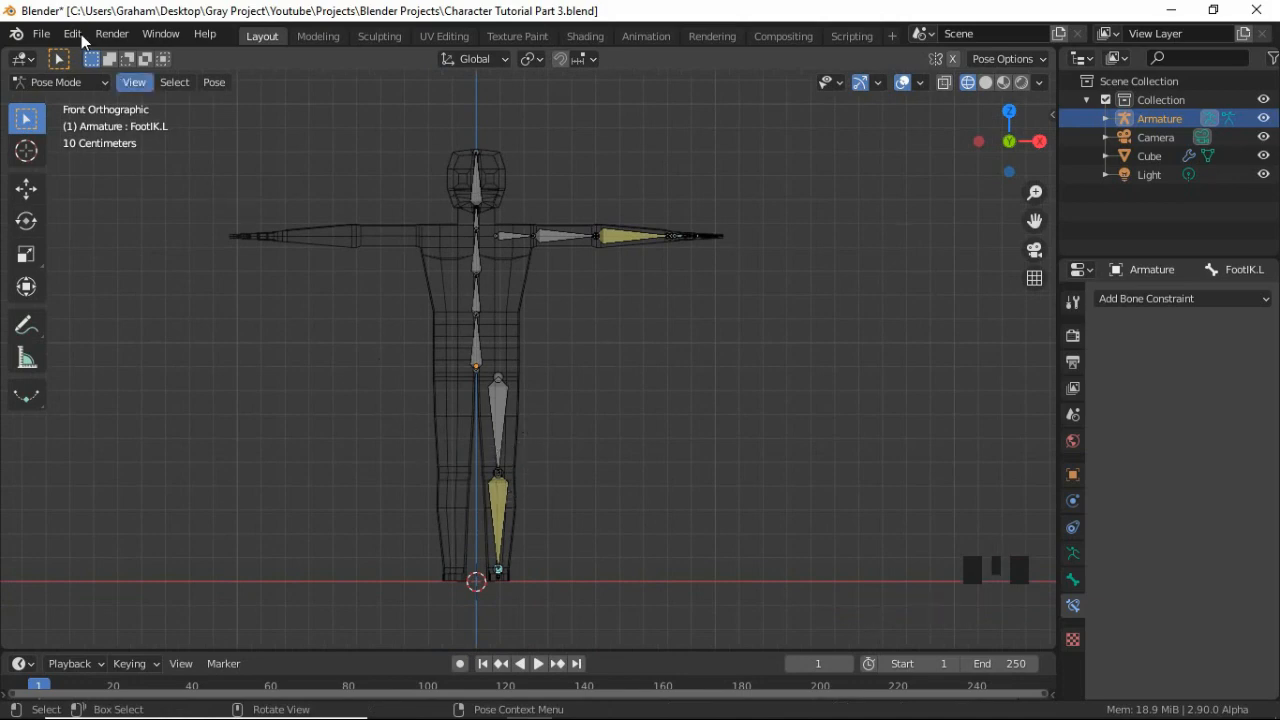
left_click(76, 84)
left_click(60, 125)
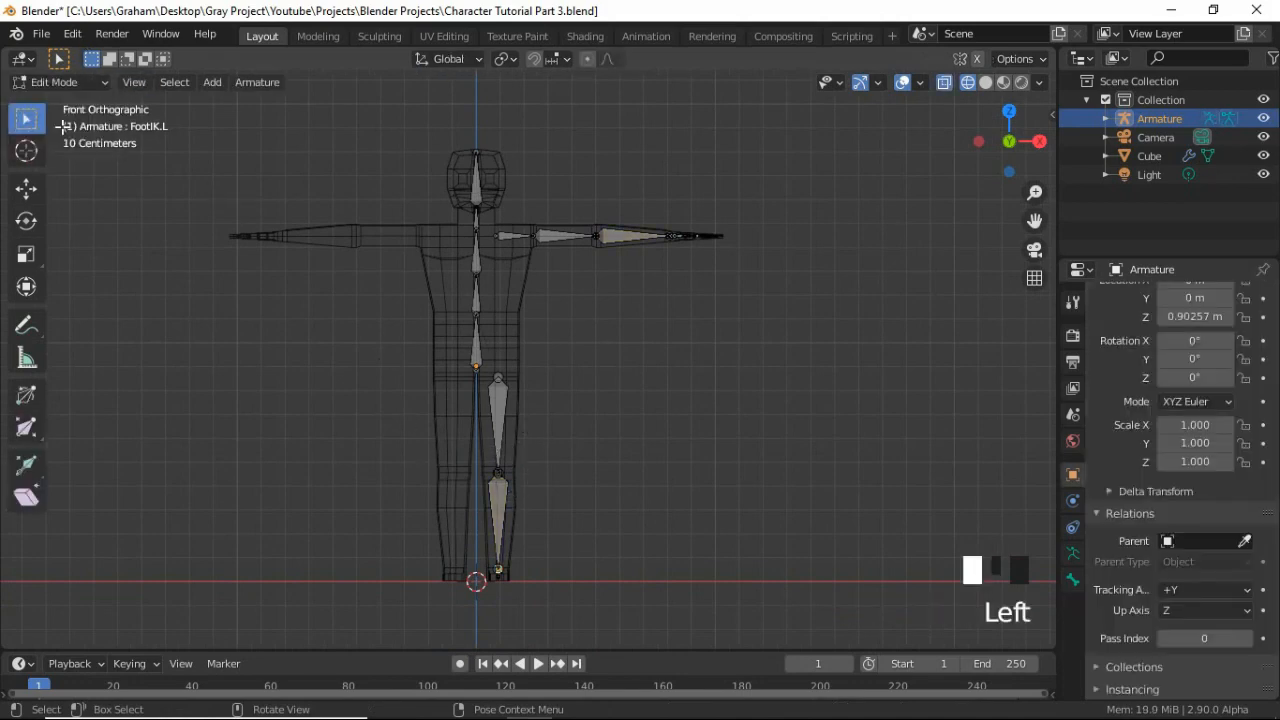
left_click_drag(481, 218, 740, 594)
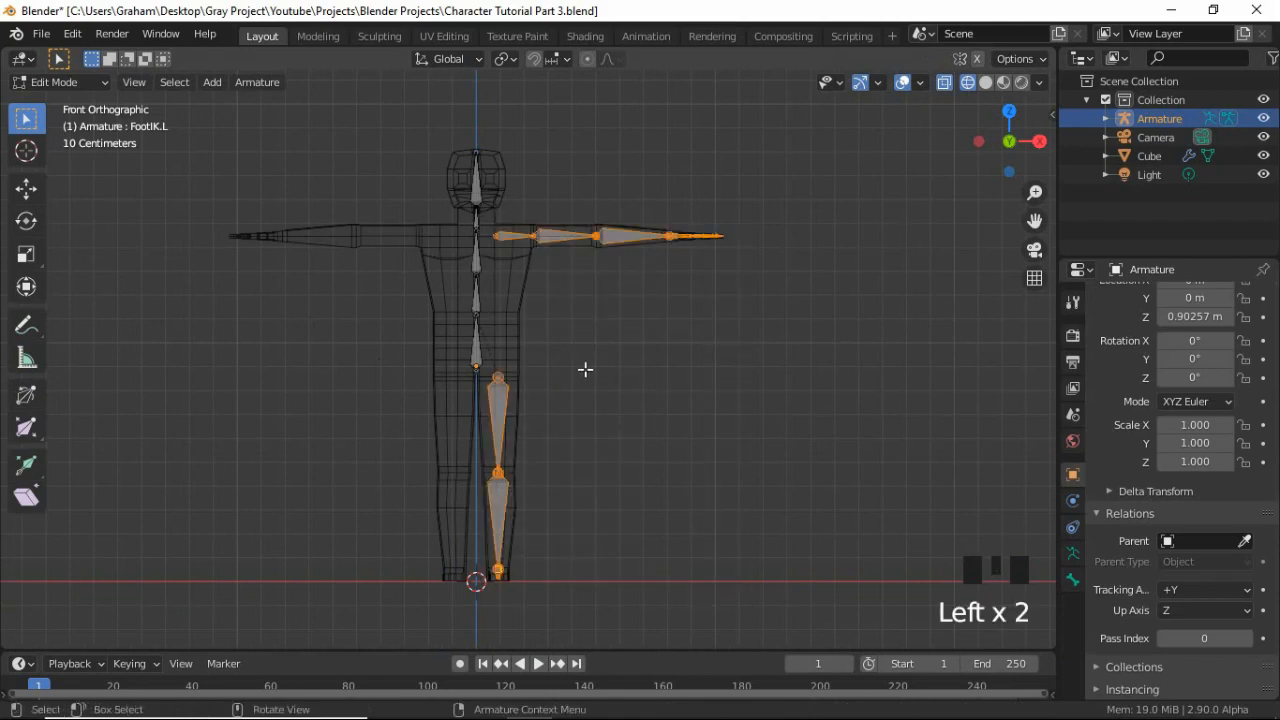
right_click(570, 322)
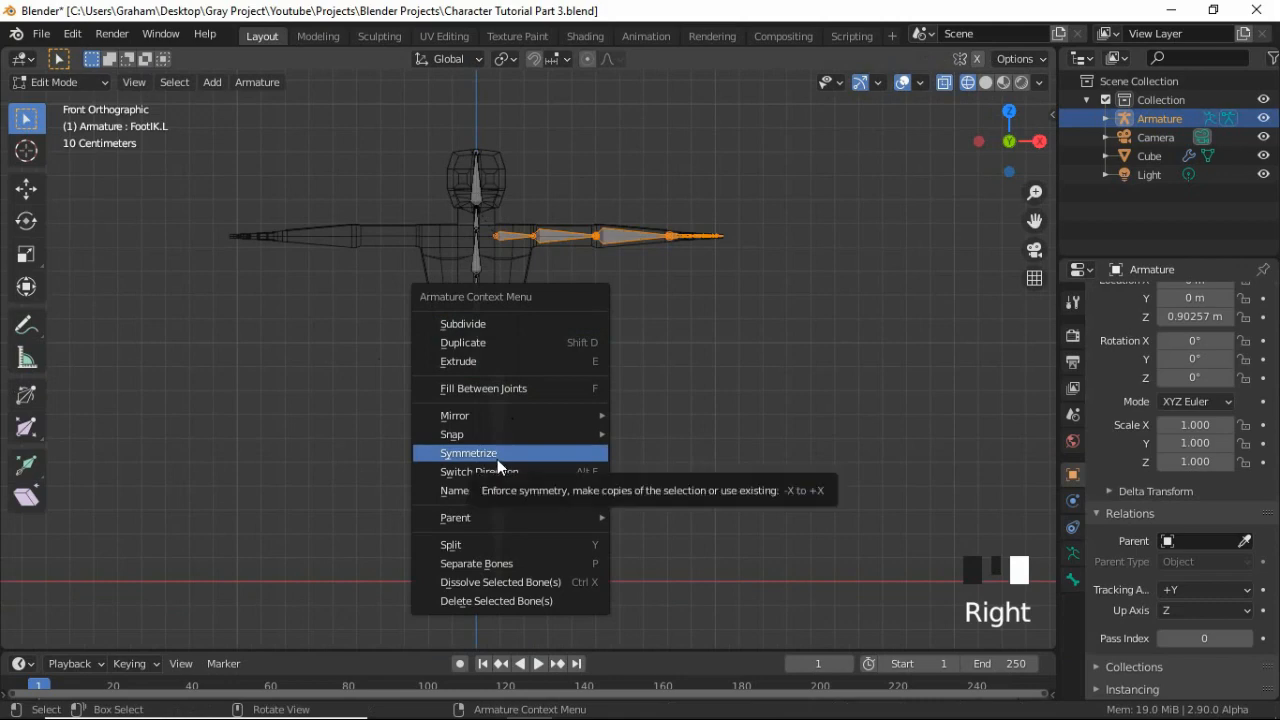
left_click(497, 459)
Switch the armature to Pose Mode and inspect the mirrored right arm and hand bones from an angle
left_click(86, 85)
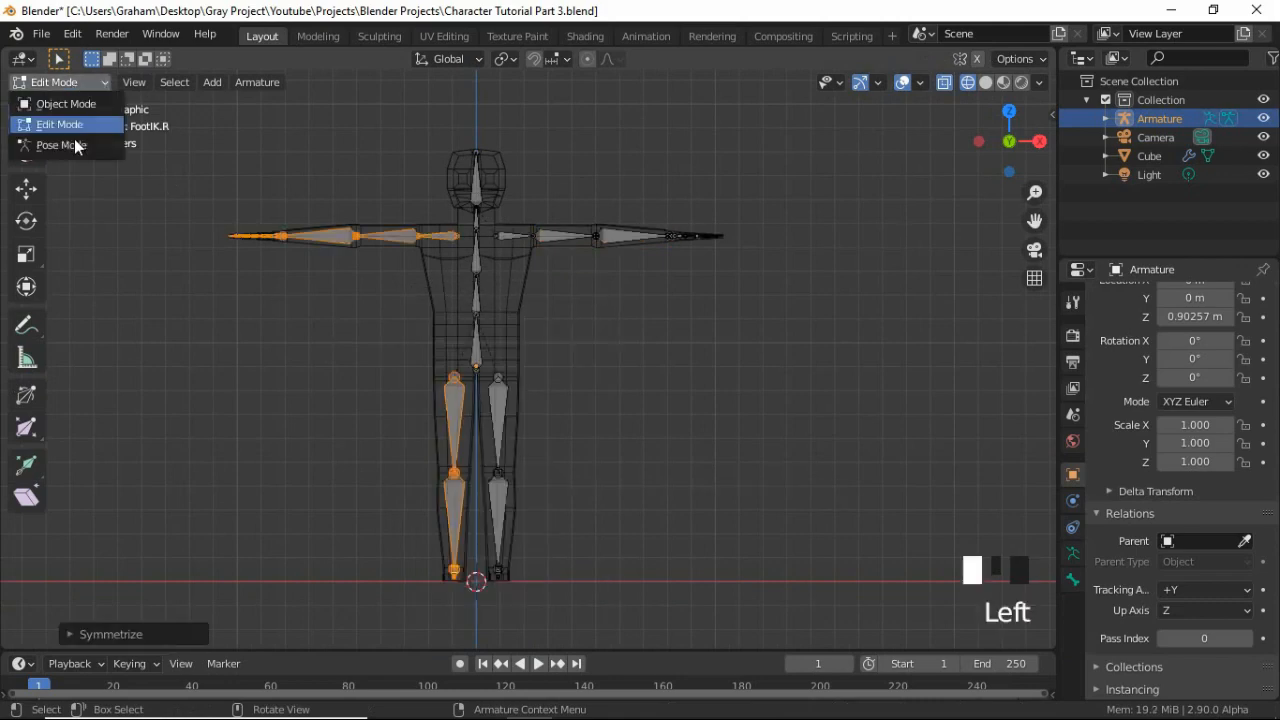
left_click(95, 143)
middle_click_drag(266, 289, 401, 507)
scroll(300, 365, "up", 2)
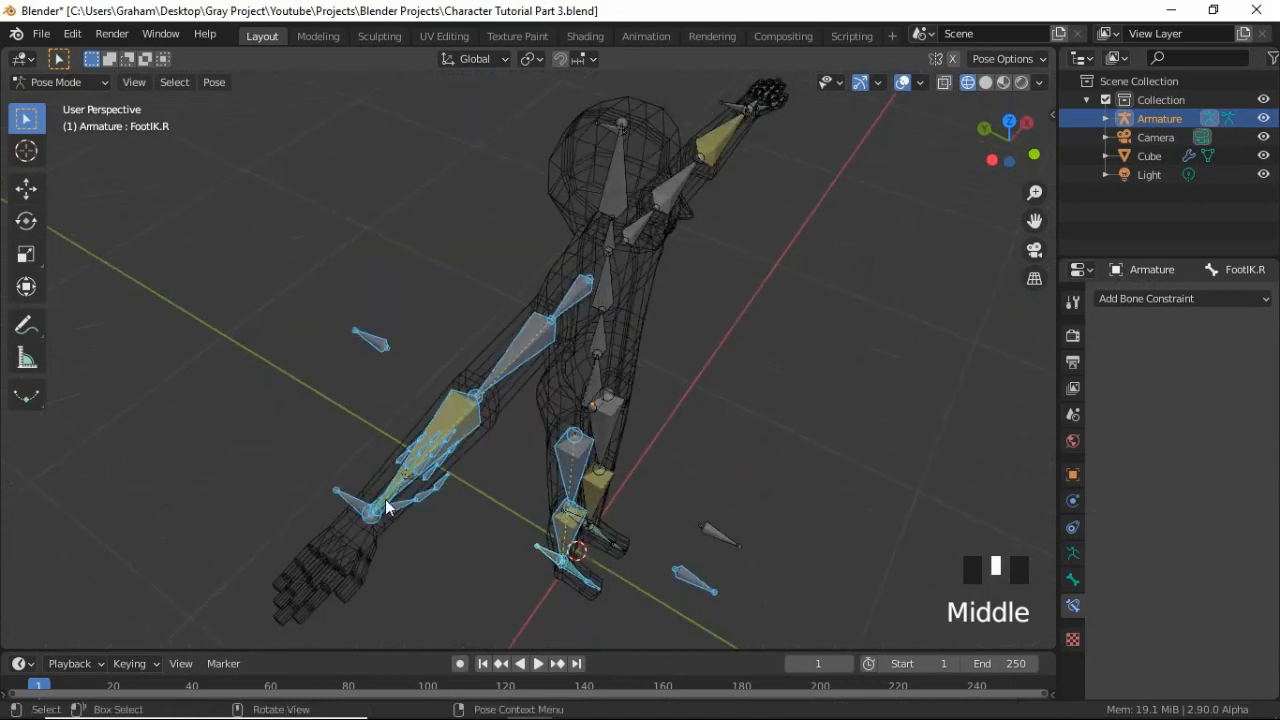
Set the inverse of the Child Of constraints on the mirrored Hand.R and Foot.R bones
left_click(383, 510)
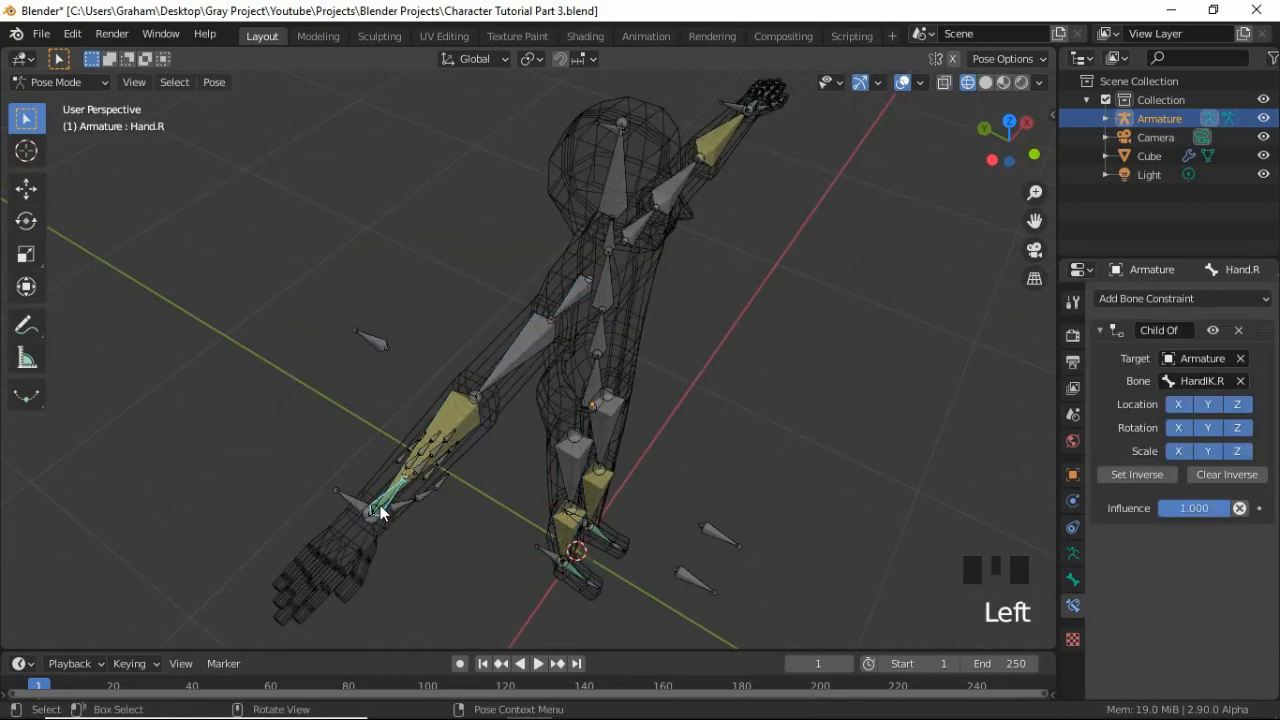
left_click(1124, 477)
middle_click_drag(508, 523, 514, 450, "shift")
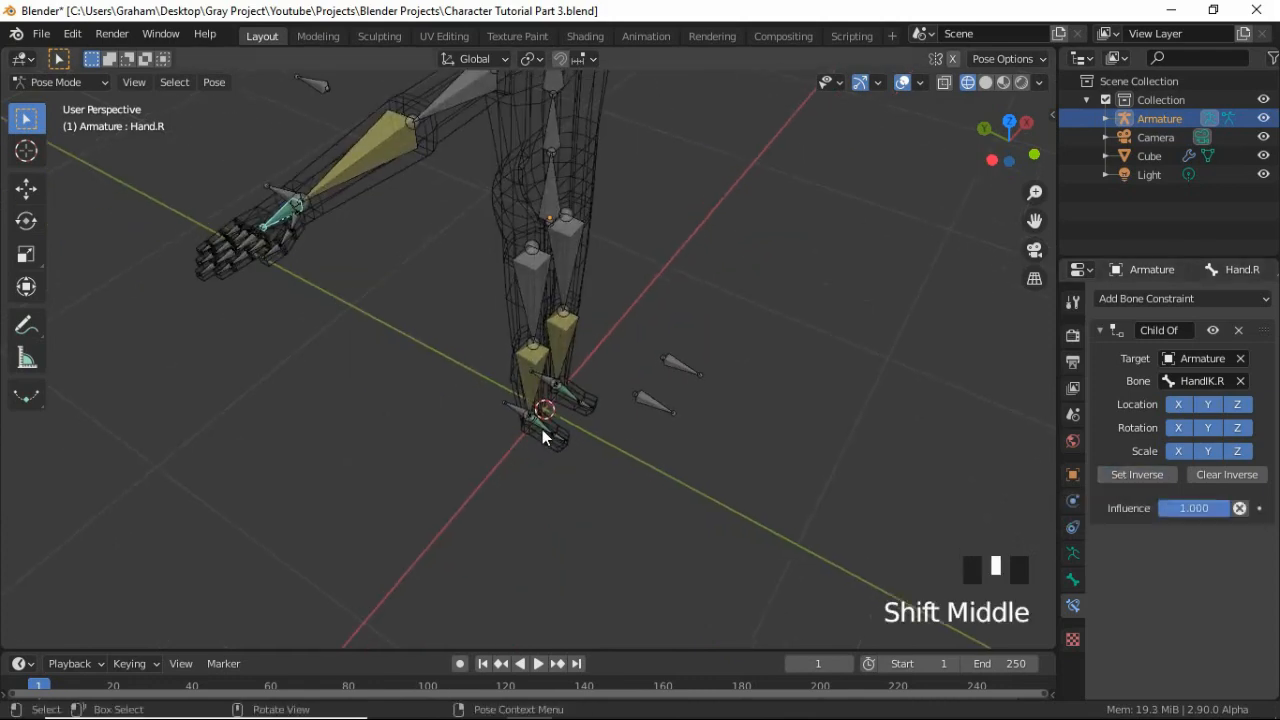
left_click(544, 430)
left_click(1118, 478)
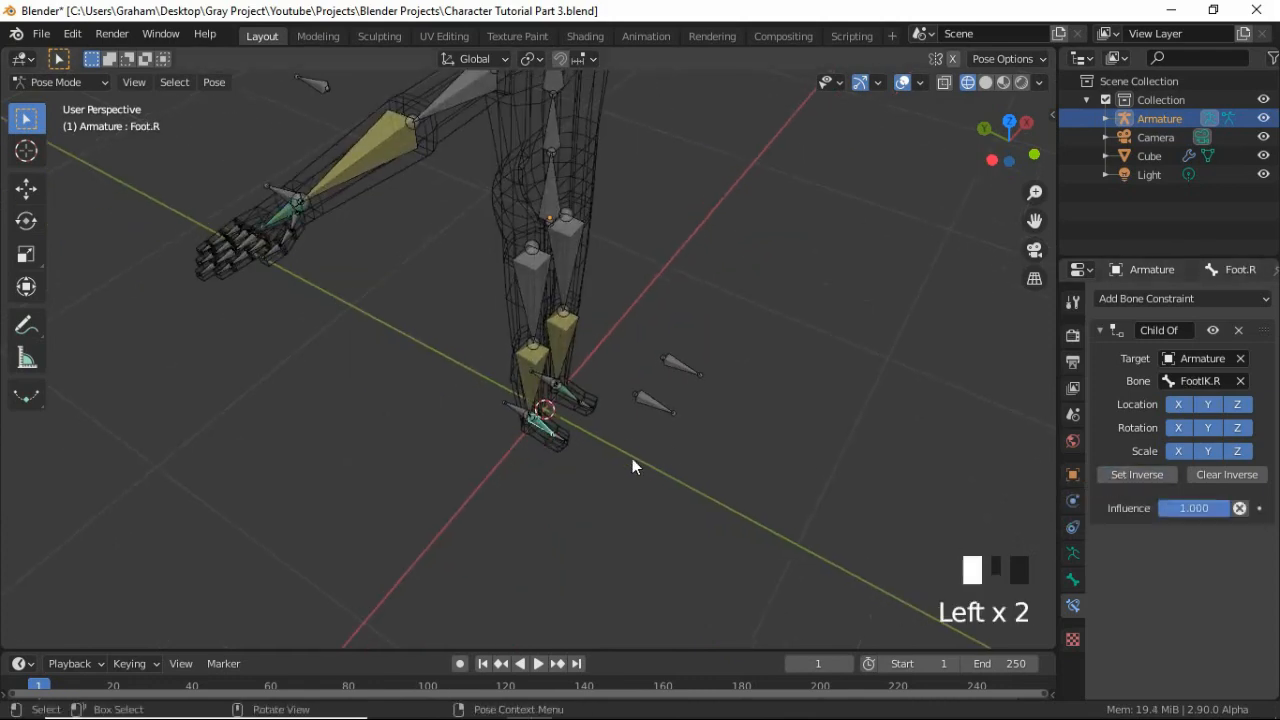
Test the leg bend by trial-moving the Hip bone along the global Z axis, then cancel the move
middle_click_drag(627, 407, 596, 271)
left_click(594, 268)
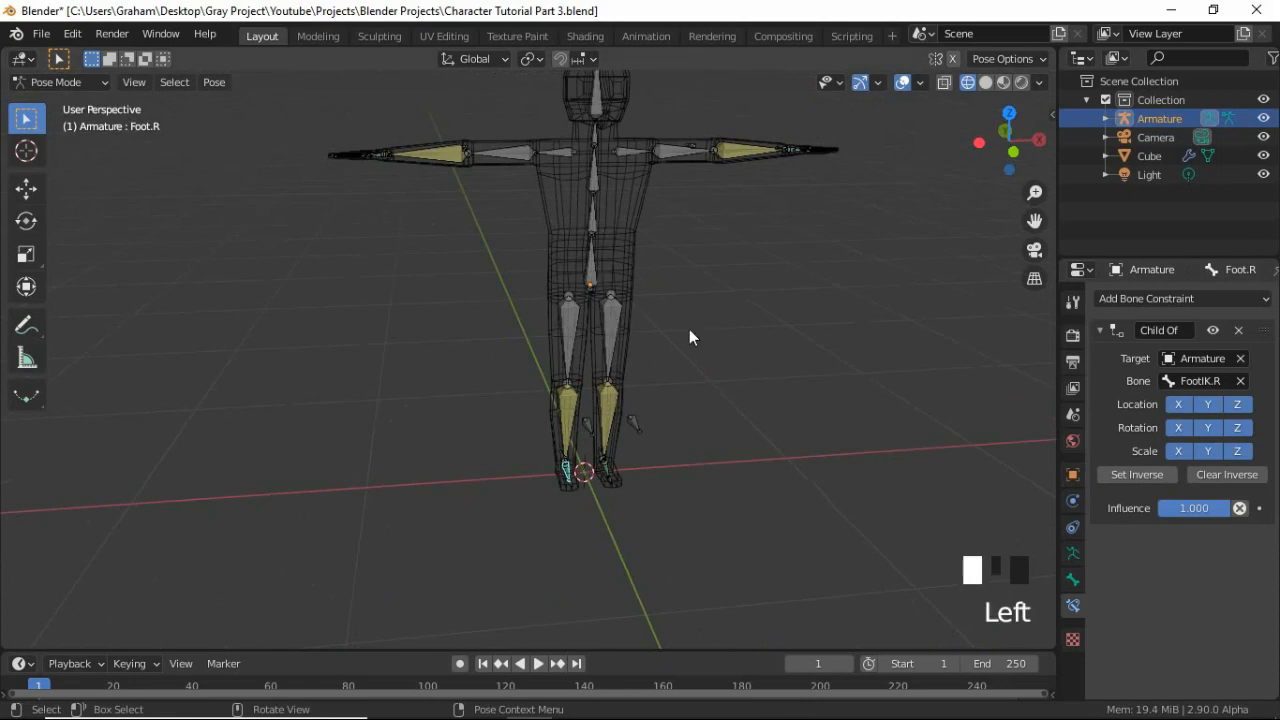
key("g")
key("z")
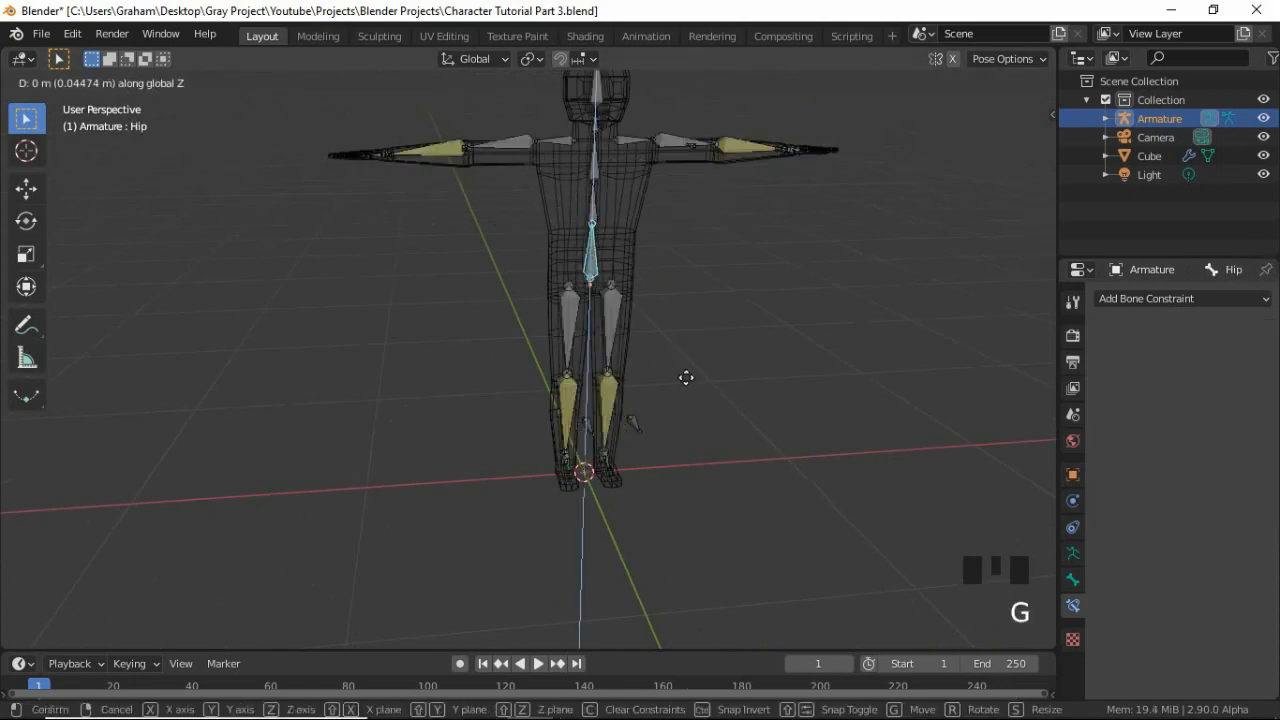
right_click(672, 318)
From a side angle, trial-move FootIK.L along the global Z axis to test the knee bend, and cancel it
middle_click_drag(640, 322, 472, 388)
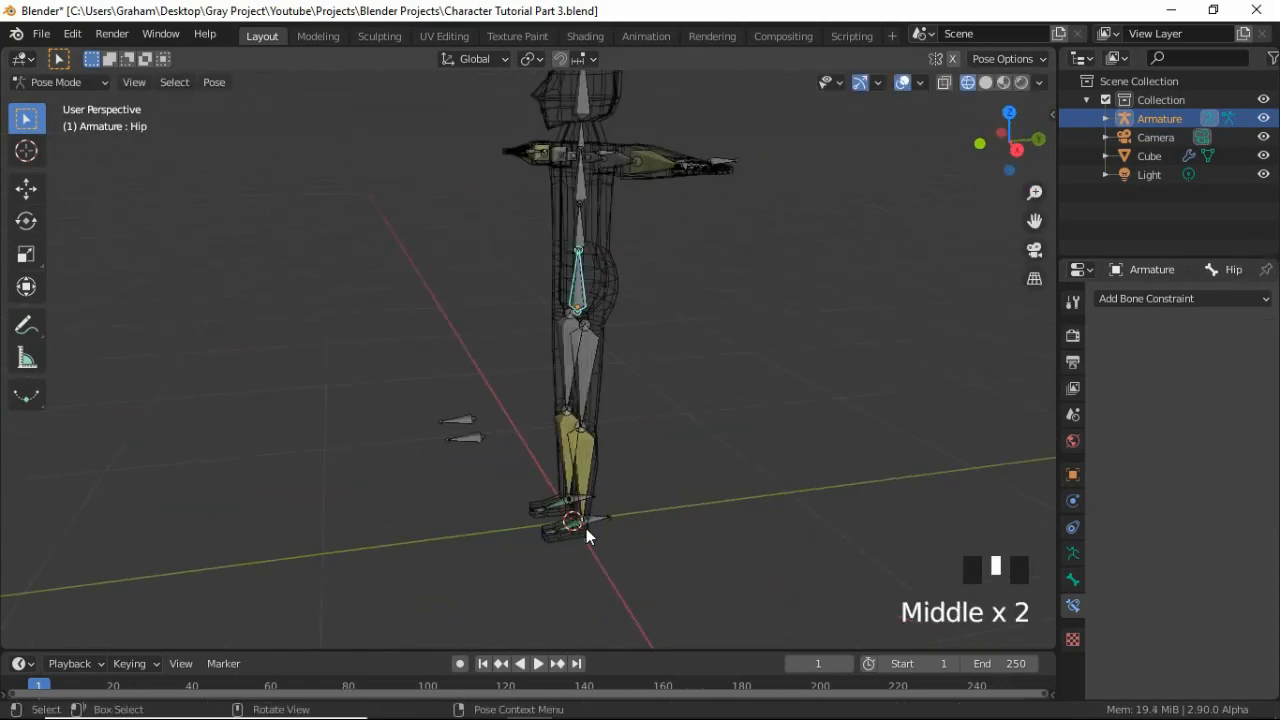
left_click(603, 570)
key("g")
key("z")
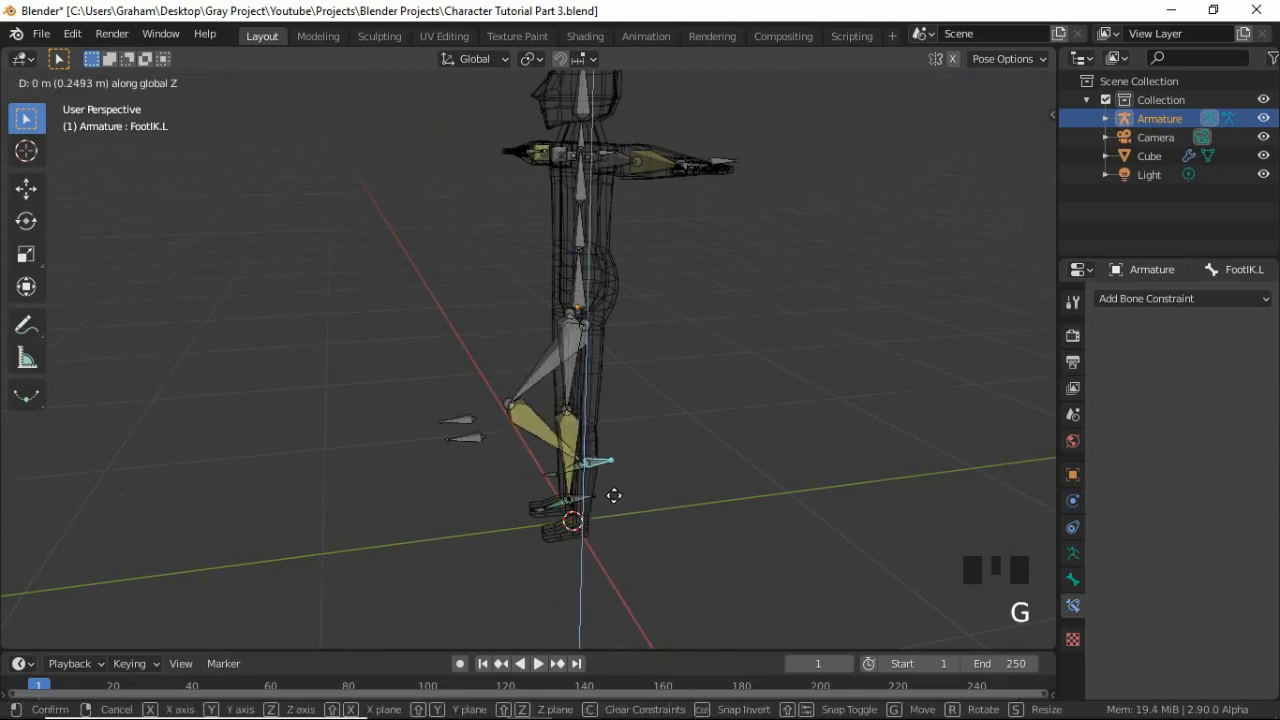
right_click(623, 502)
Trial-move HandIK.R along the global X axis to test the mirrored right arm, and cancel the move
middle_click_drag(586, 341, 531, 280)
scroll(637, 351, "up", 2)
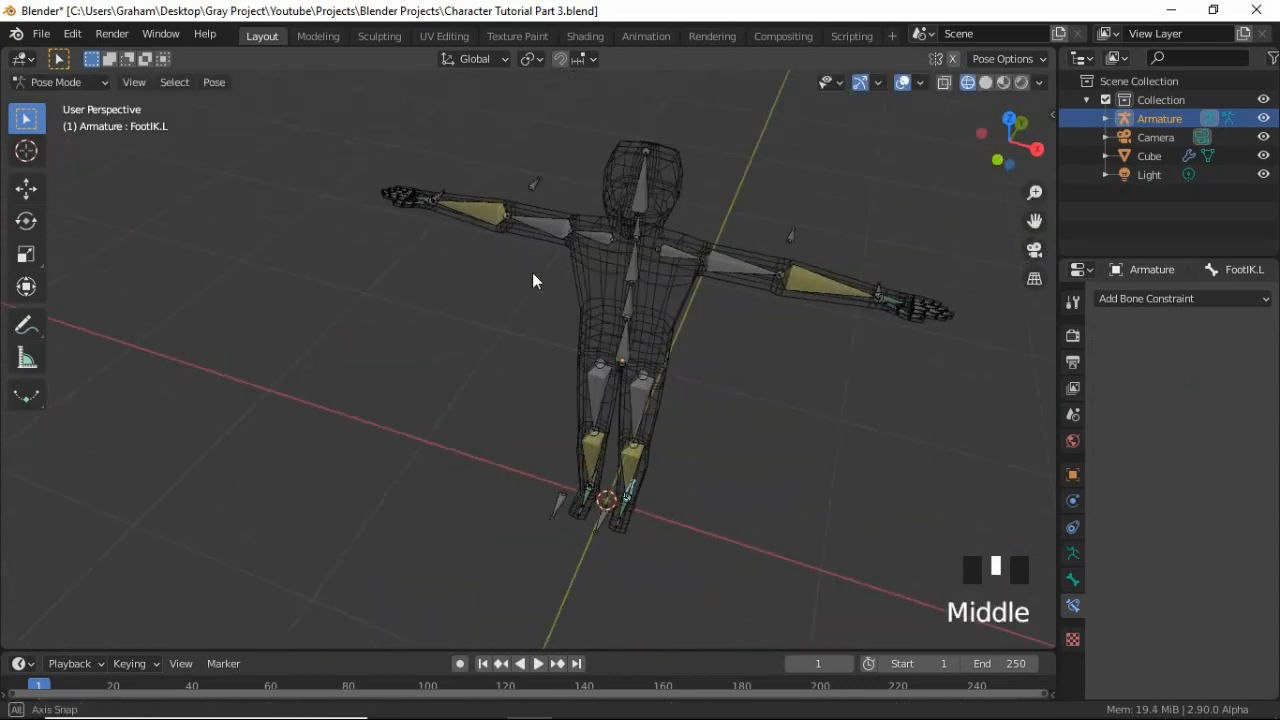
left_click(445, 197)
key("g")
key("x")
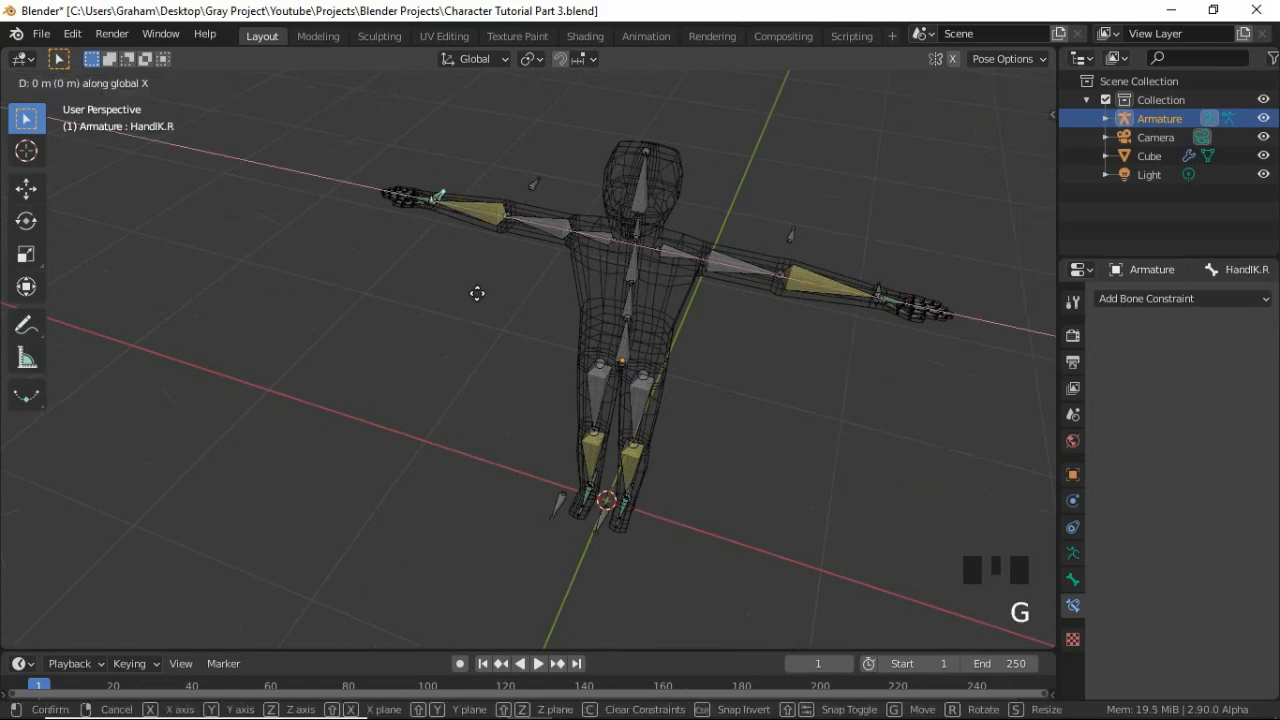
right_click(605, 386)
mouse_move(605, 386)
middle_mouse_down()
mouse_move(559, 360)
mouse_move(621, 390)
mouse_move(596, 392)
middle_mouse_up()
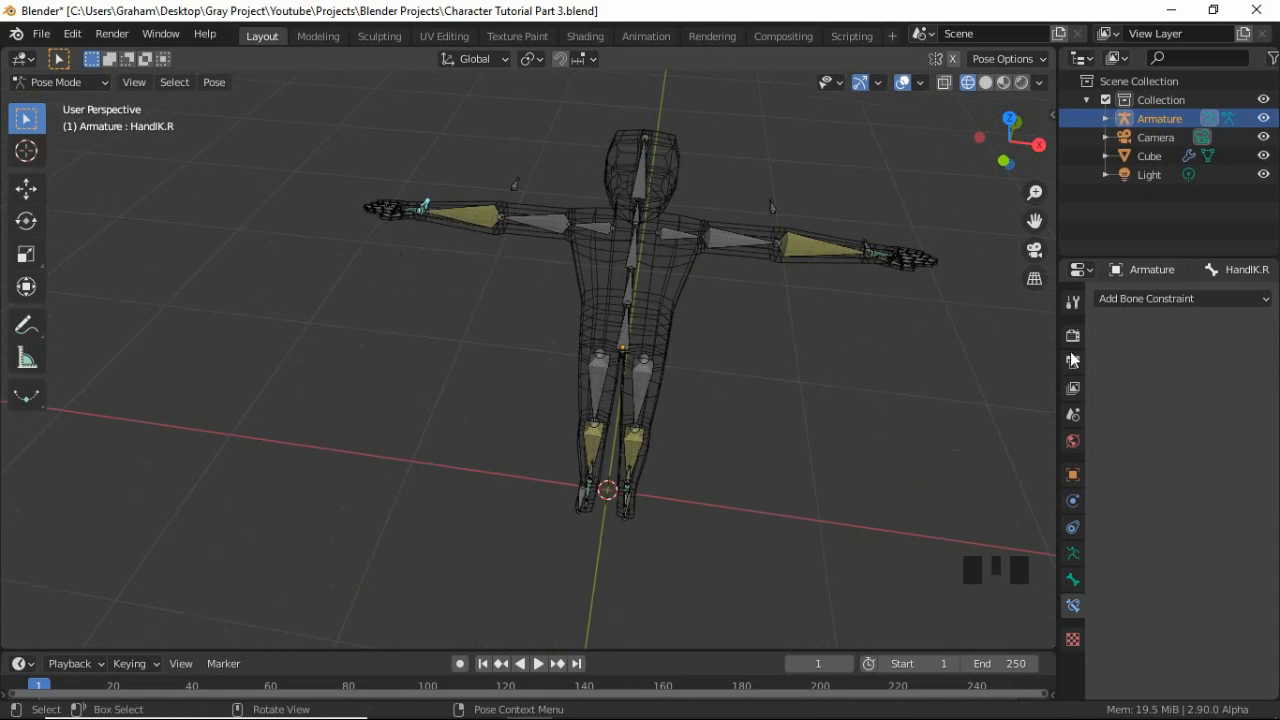
Add a Child Of constraint to HandIK.R targeting the Armature's Hip bone, and set its inverse
left_click(1162, 298)
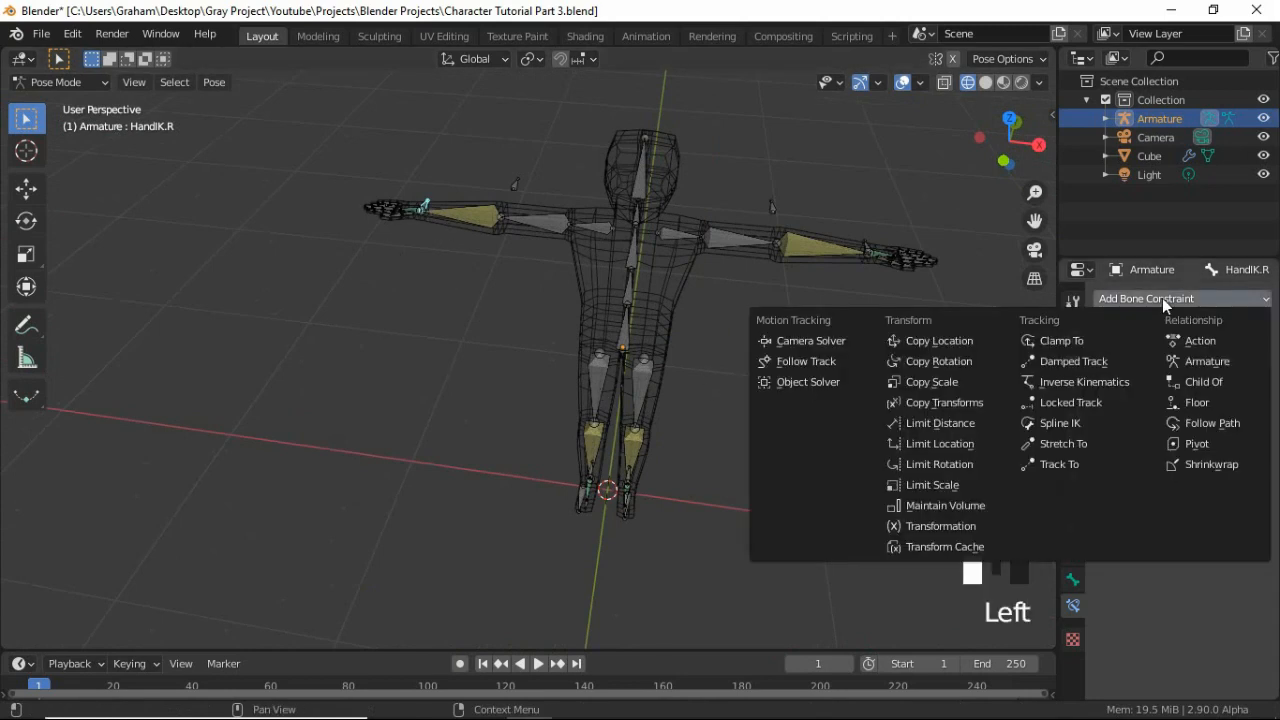
left_click(1202, 382)
left_click(1202, 360)
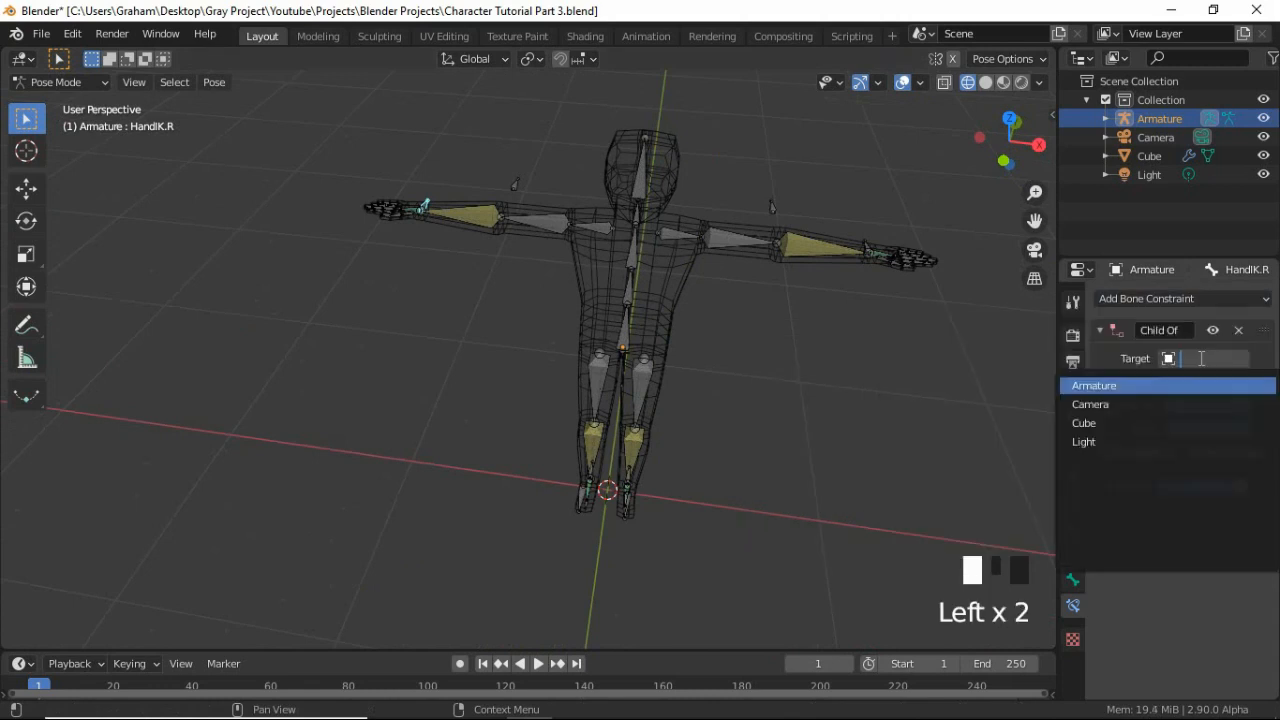
left_click(1202, 378)
left_click(1202, 381)
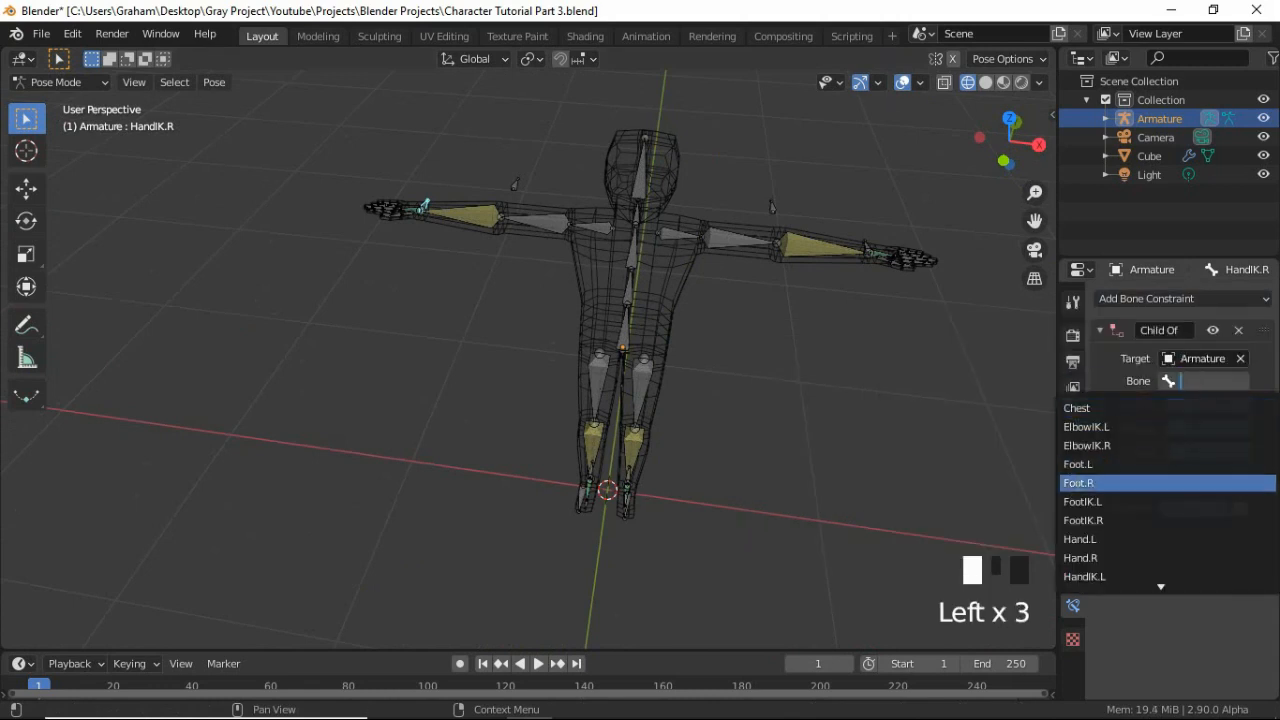
key("h")
key("i")
key("p")
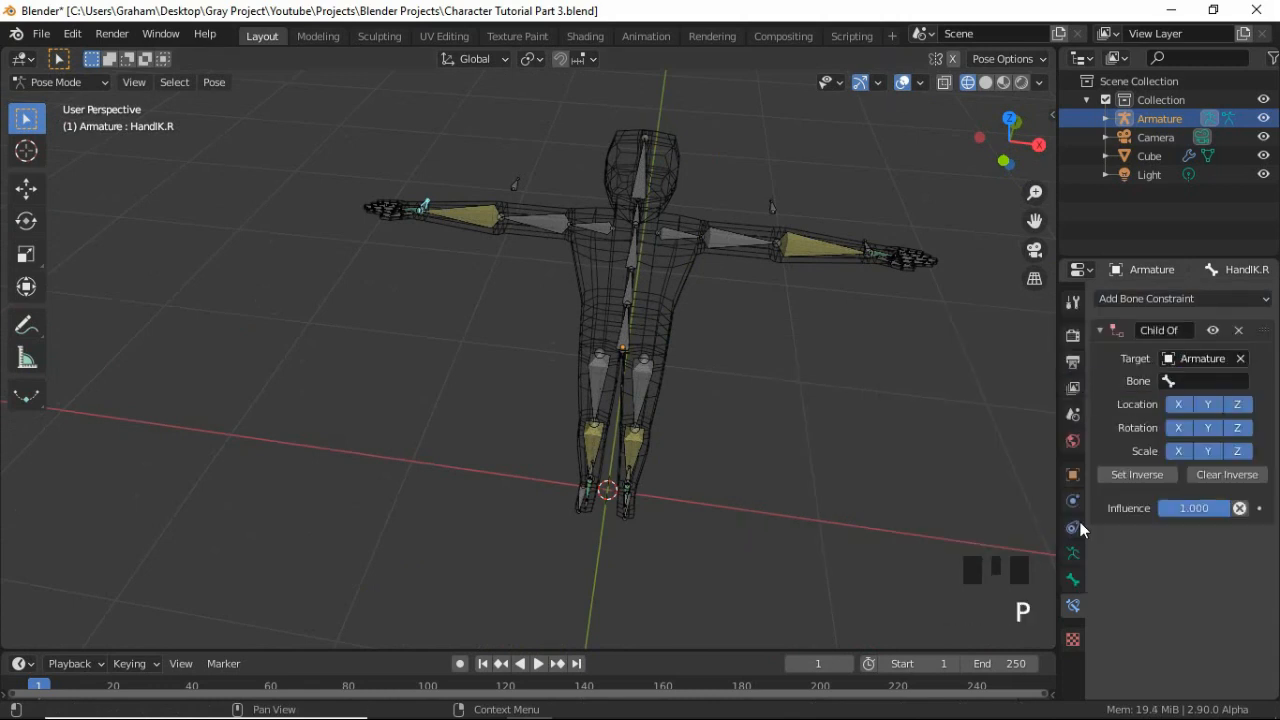
left_click(1192, 382)
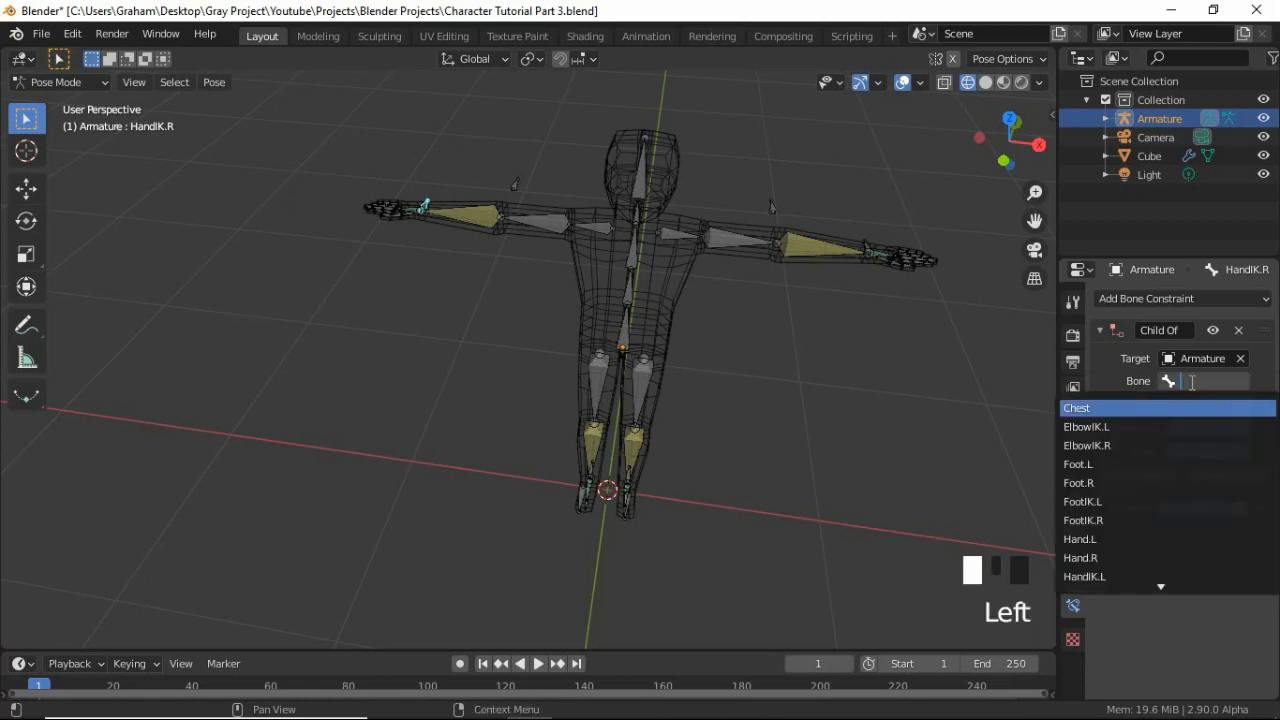
type("hi")
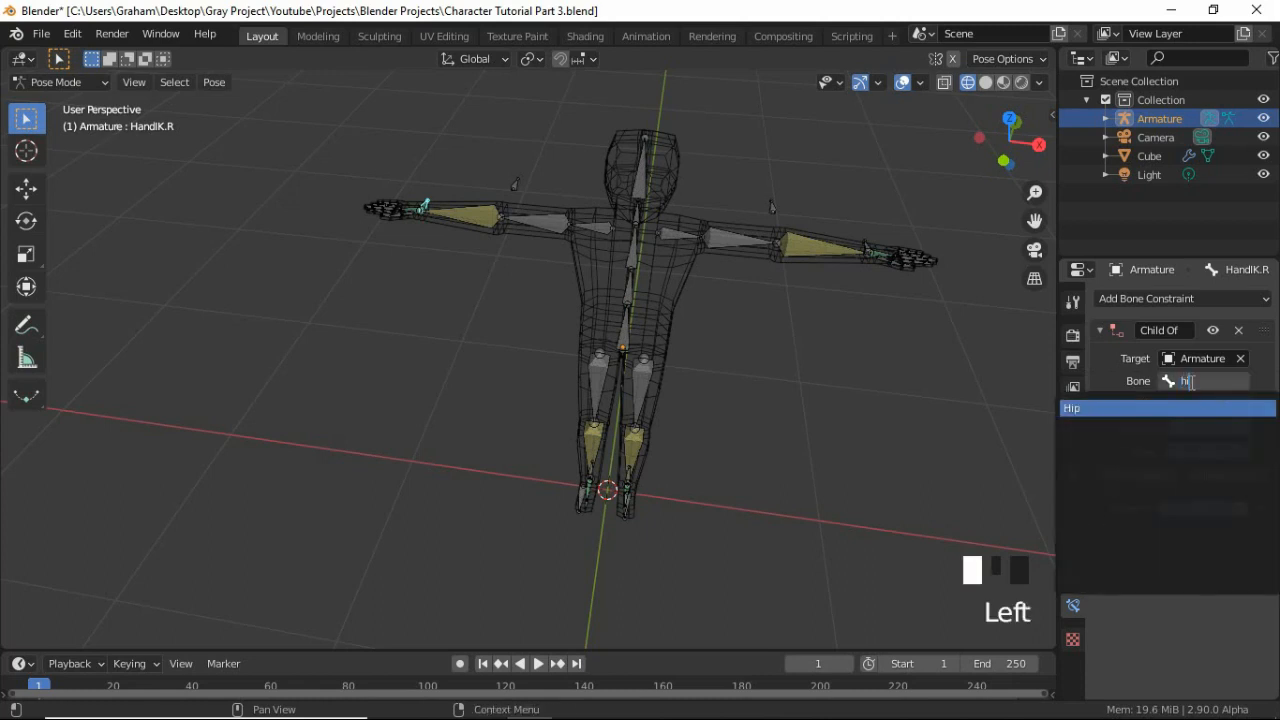
left_click(1184, 408)
left_click(1140, 474)
Give HandIK.L a Child Of constraint with target Armature and bone Hip, and set its inverse
middle_click_drag(835, 304, 779, 467)
left_click(779, 472)
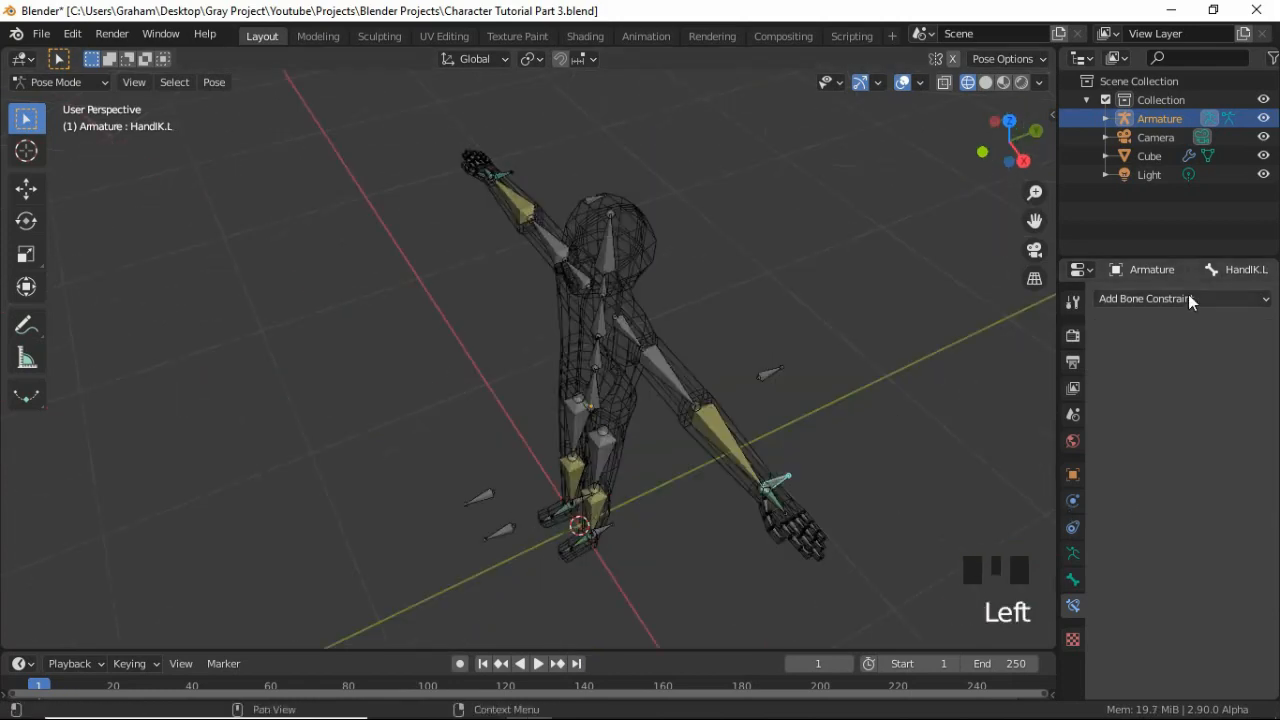
left_click(1188, 298)
left_click(1212, 391)
left_click(1188, 362)
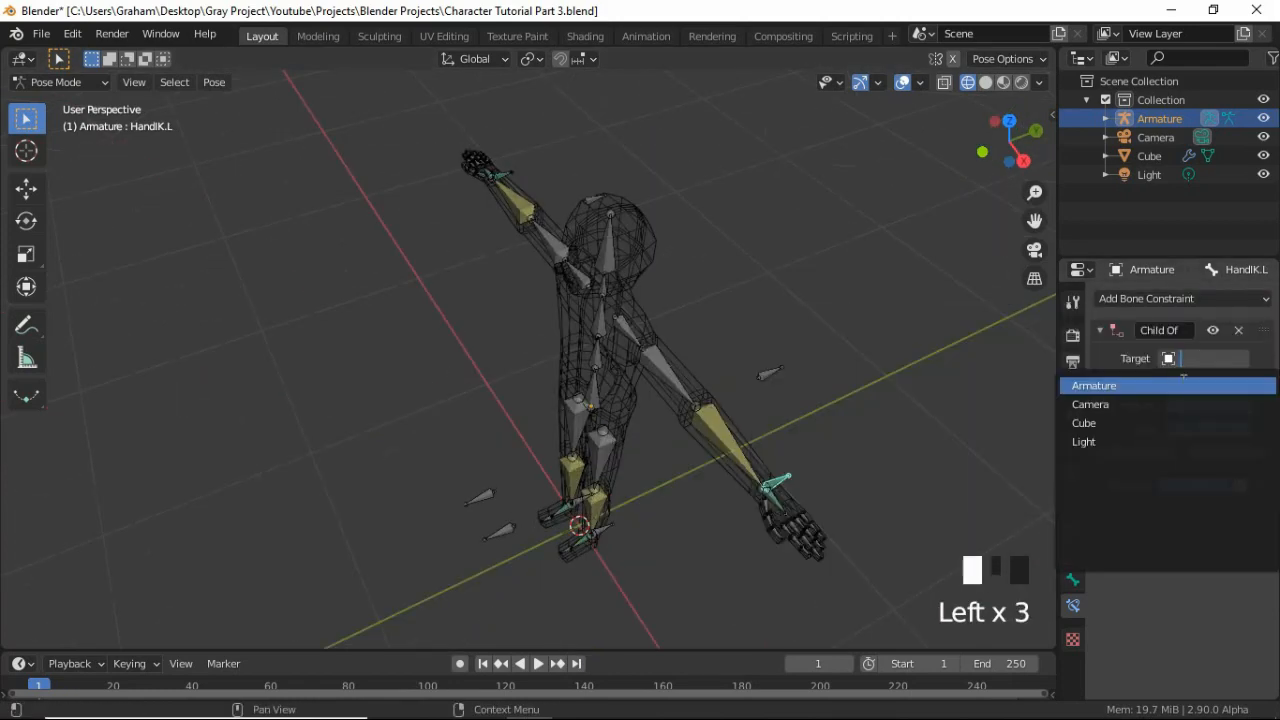
left_click(1185, 386)
left_click(1182, 383)
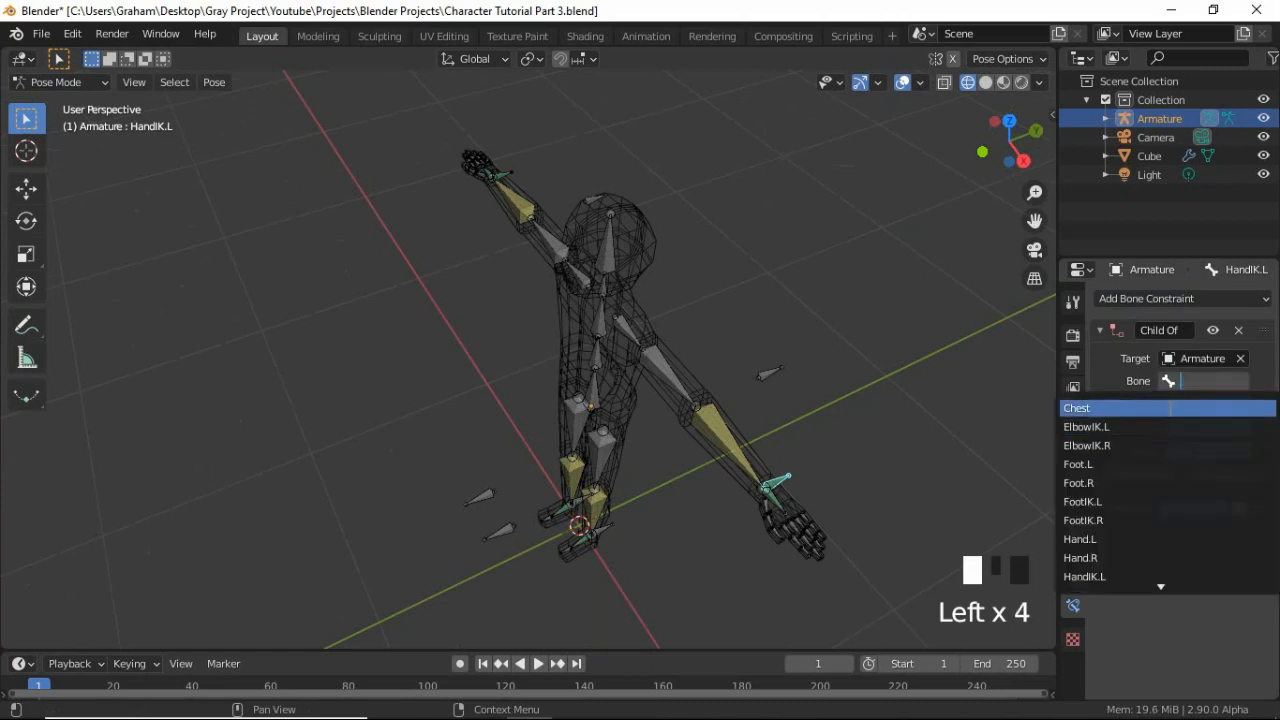
key("Escape")
left_click(1195, 381)
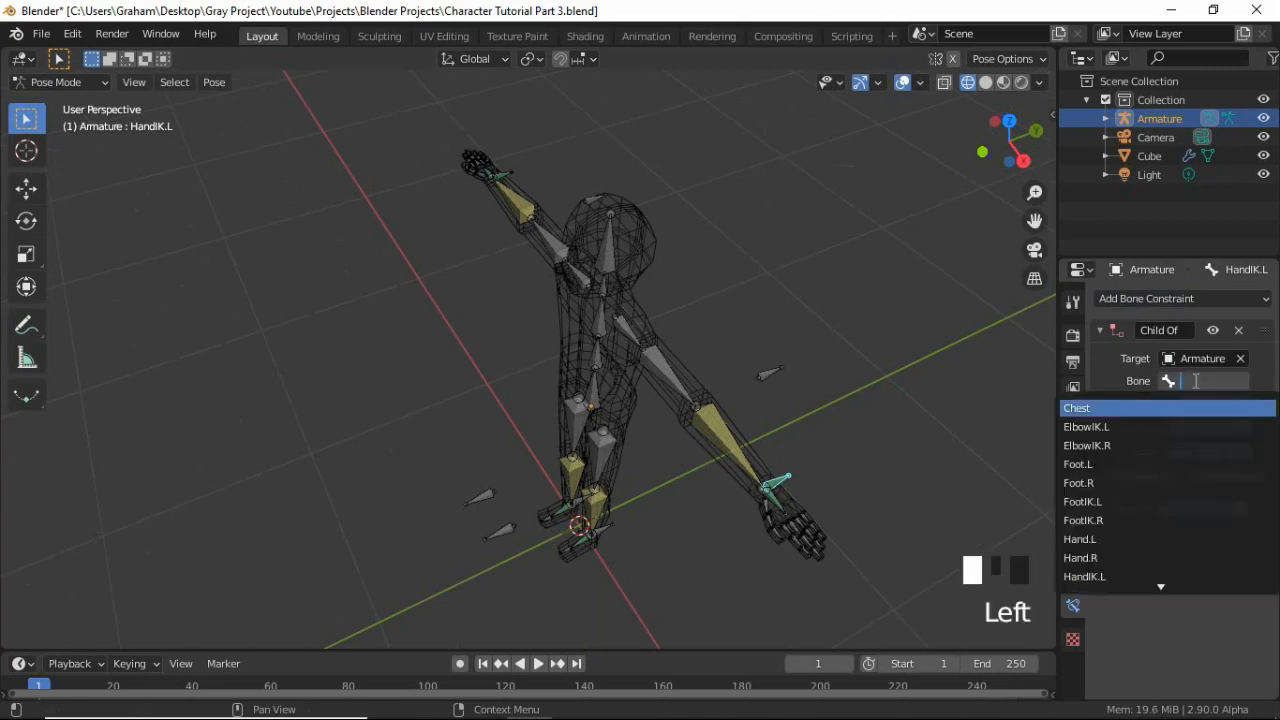
type("hip")
key("Return")
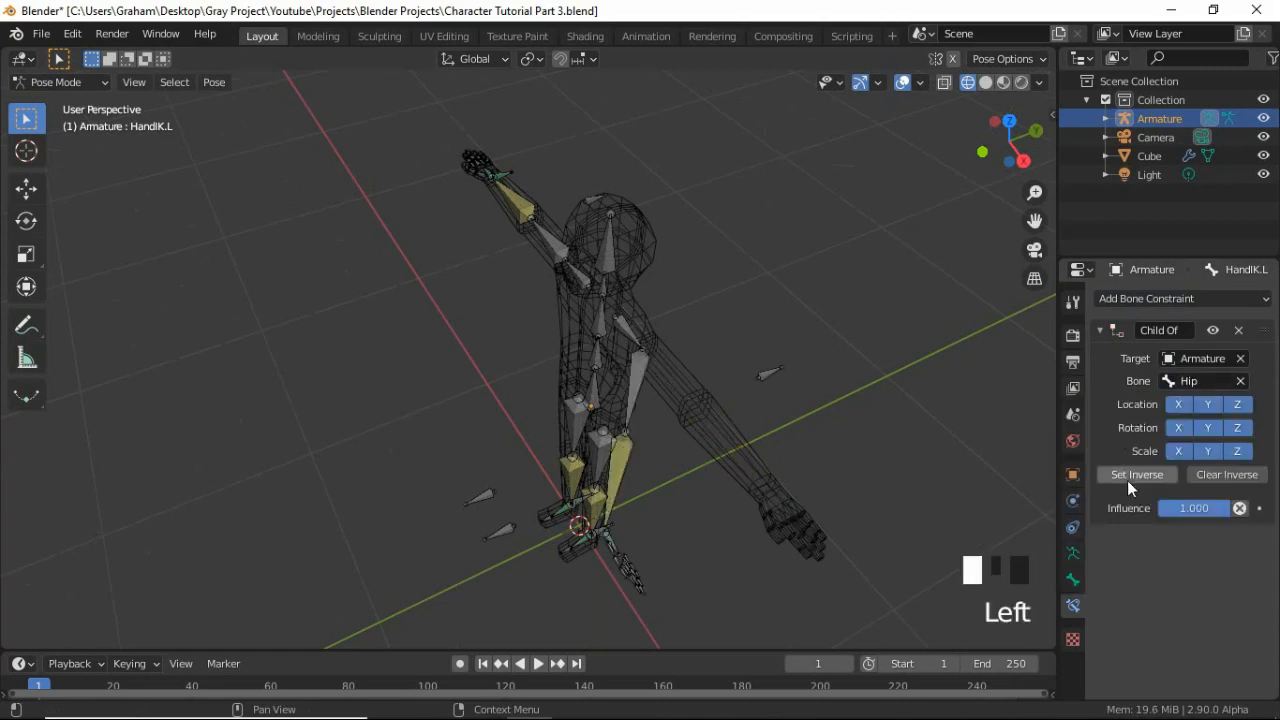
left_click(1127, 476)
Trial-move the Hip bone down along the global Z axis to check that both hands follow, and cancel it
middle_click_drag(565, 453, 617, 339)
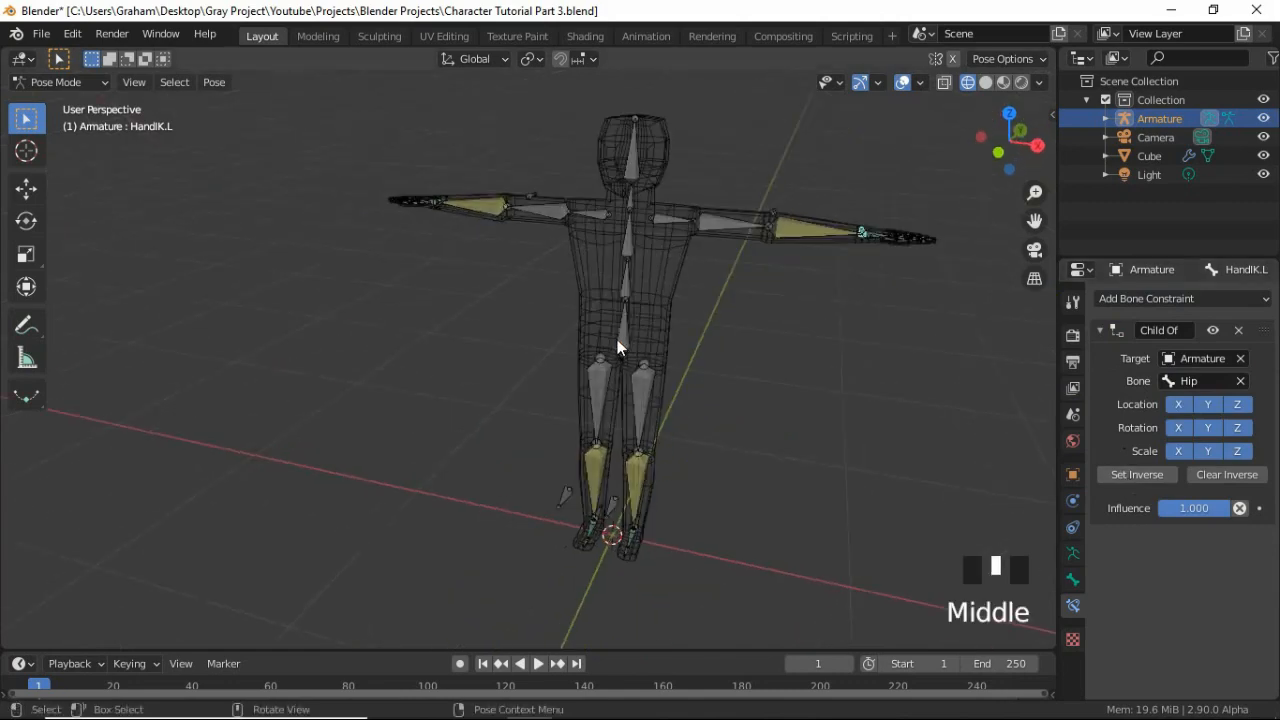
left_click(616, 350)
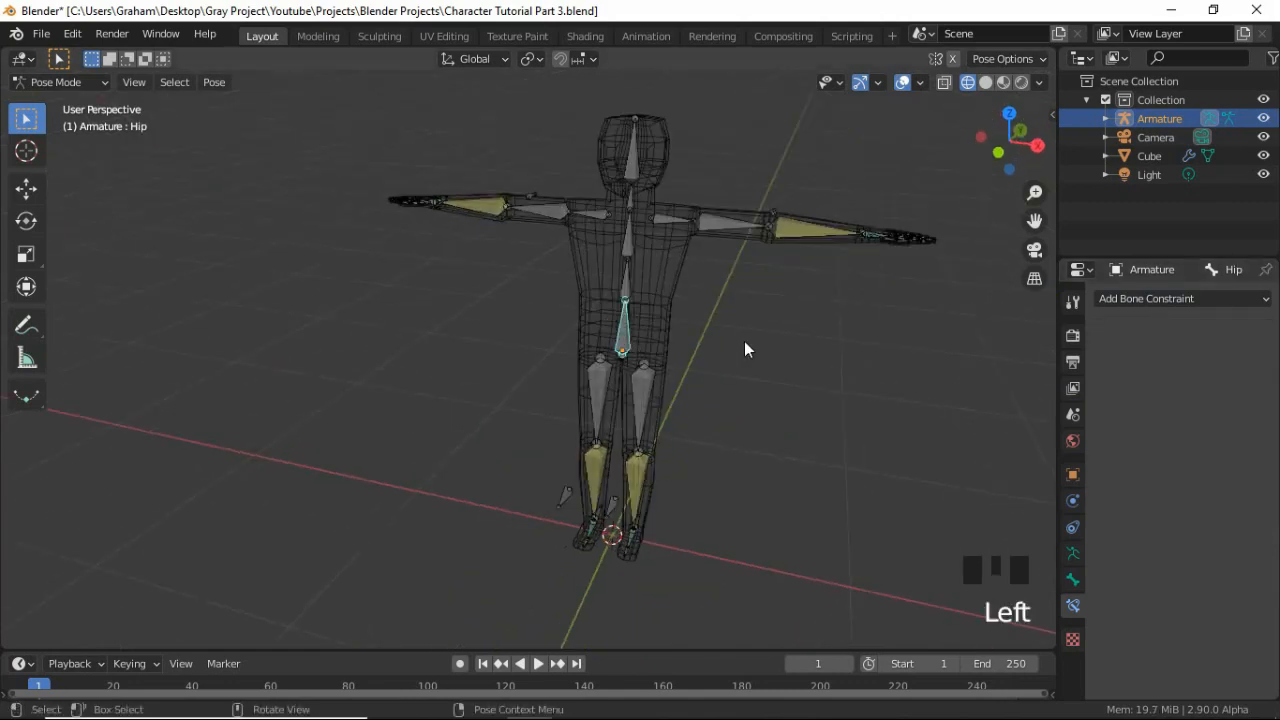
key("g")
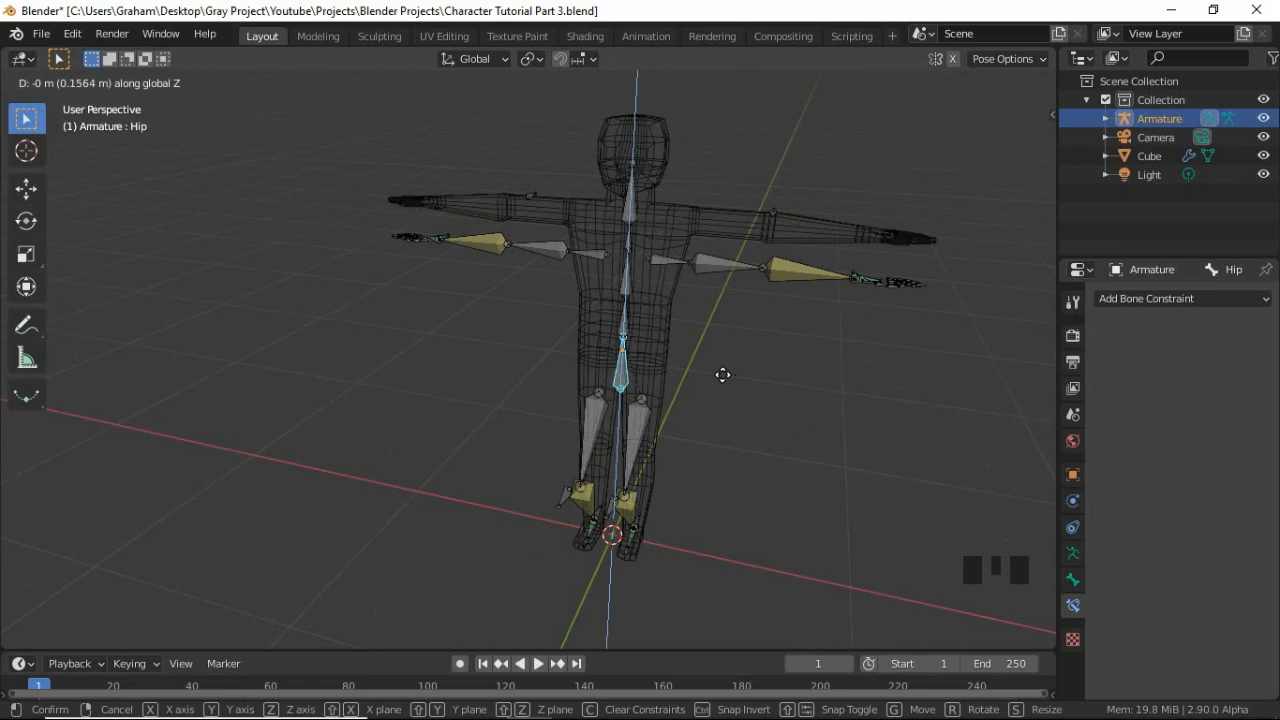
right_click(722, 374)
Switch the armature to Object Mode and display the character in solid shading from the front orthographic view
middle_click_drag(682, 428, 709, 397)
key("KP_1")
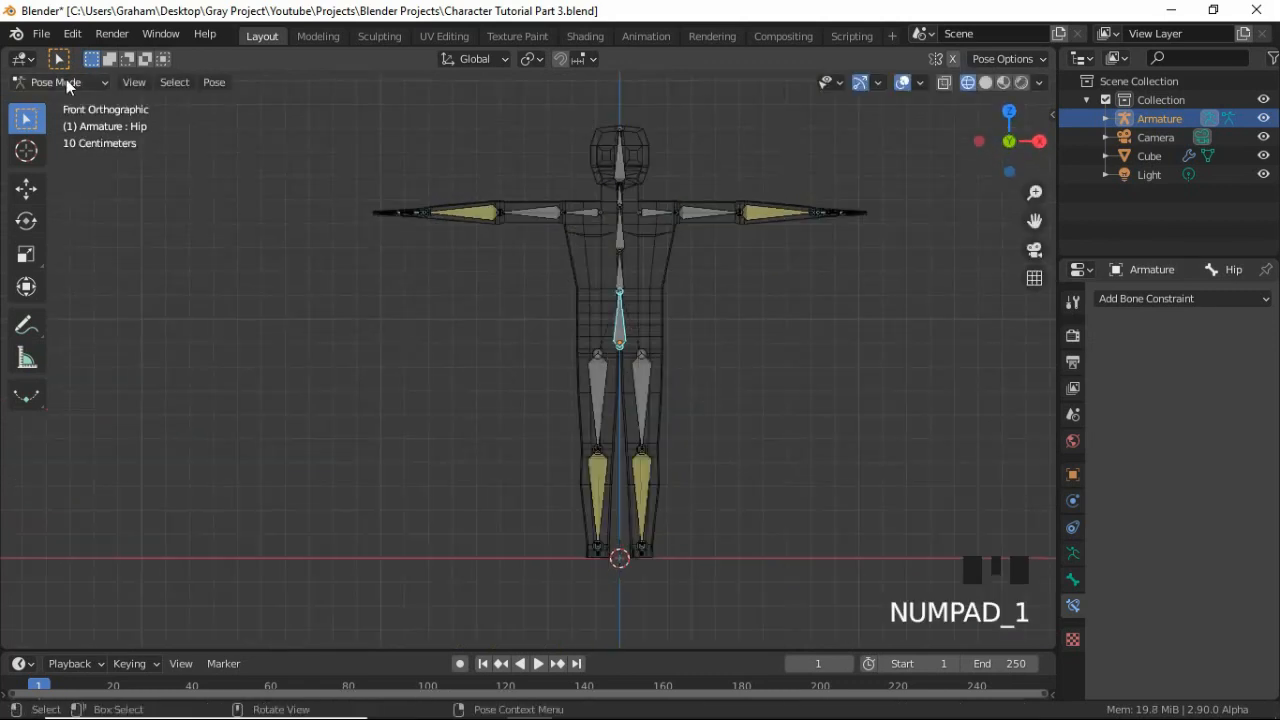
middle_click_drag(588, 355, 508, 368, "shift")
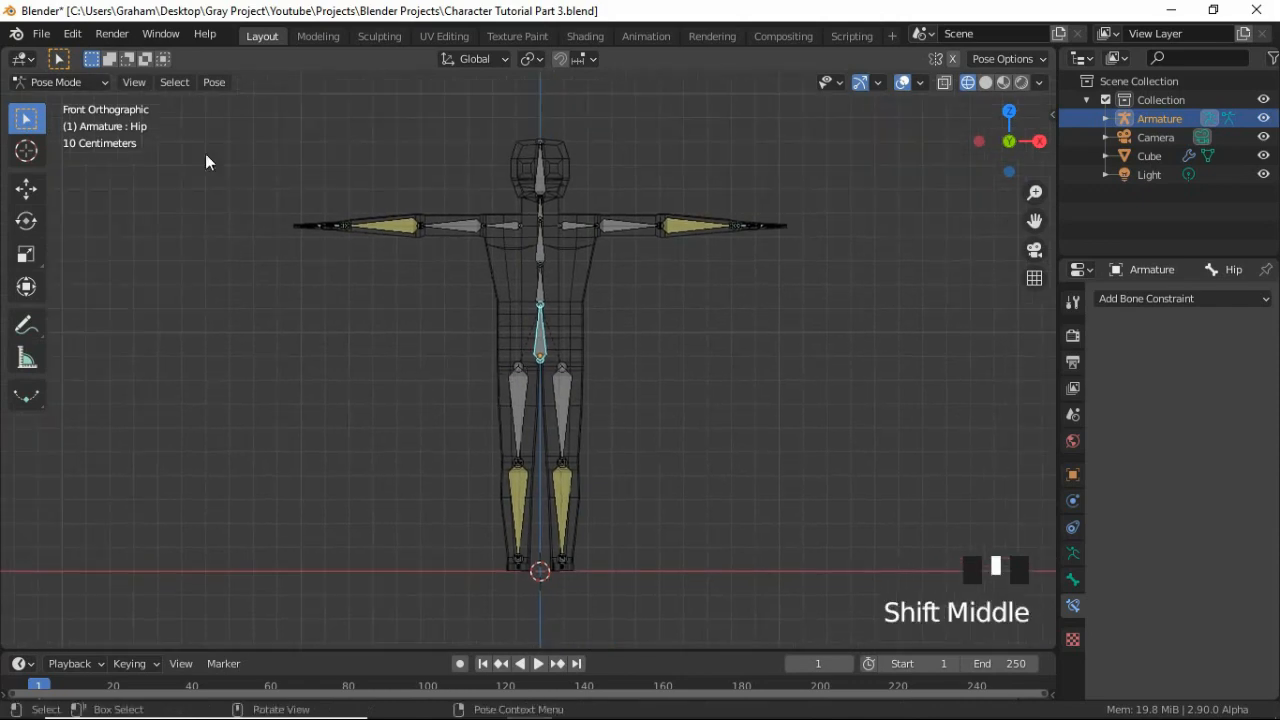
left_click(99, 85)
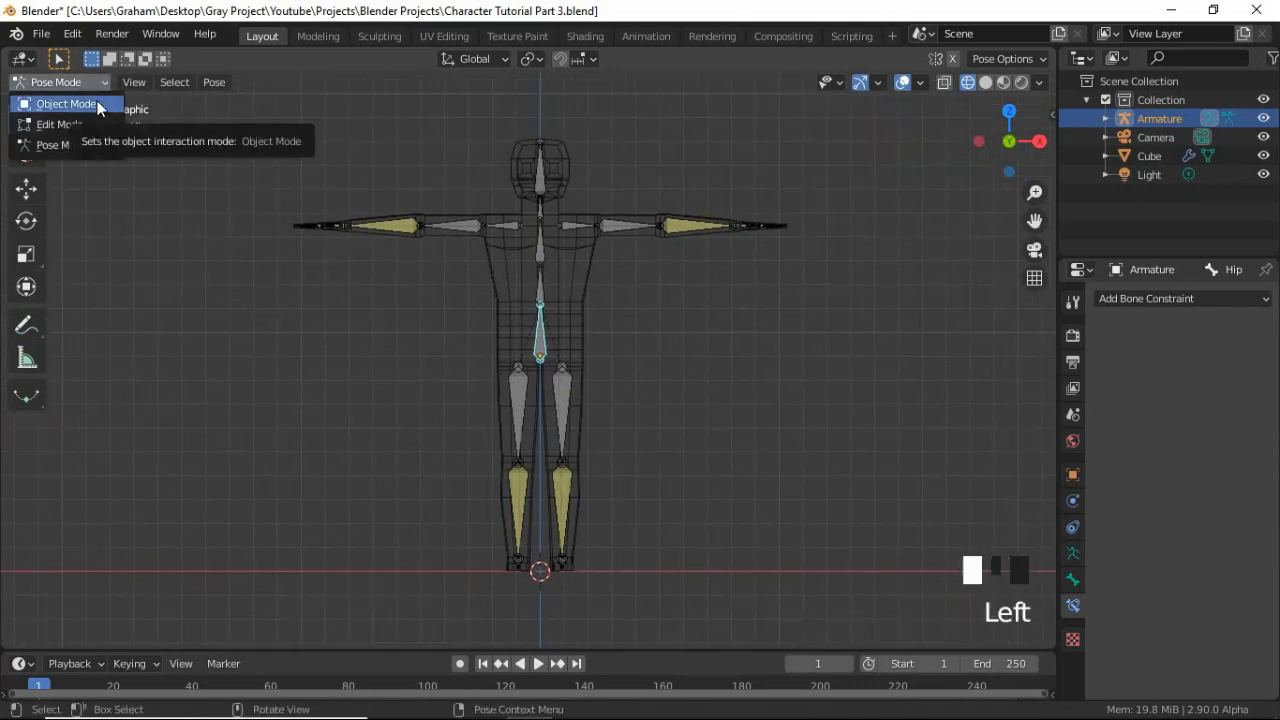
left_click(97, 104)
middle_click_drag(611, 326, 476, 383, "shift")
key("z")
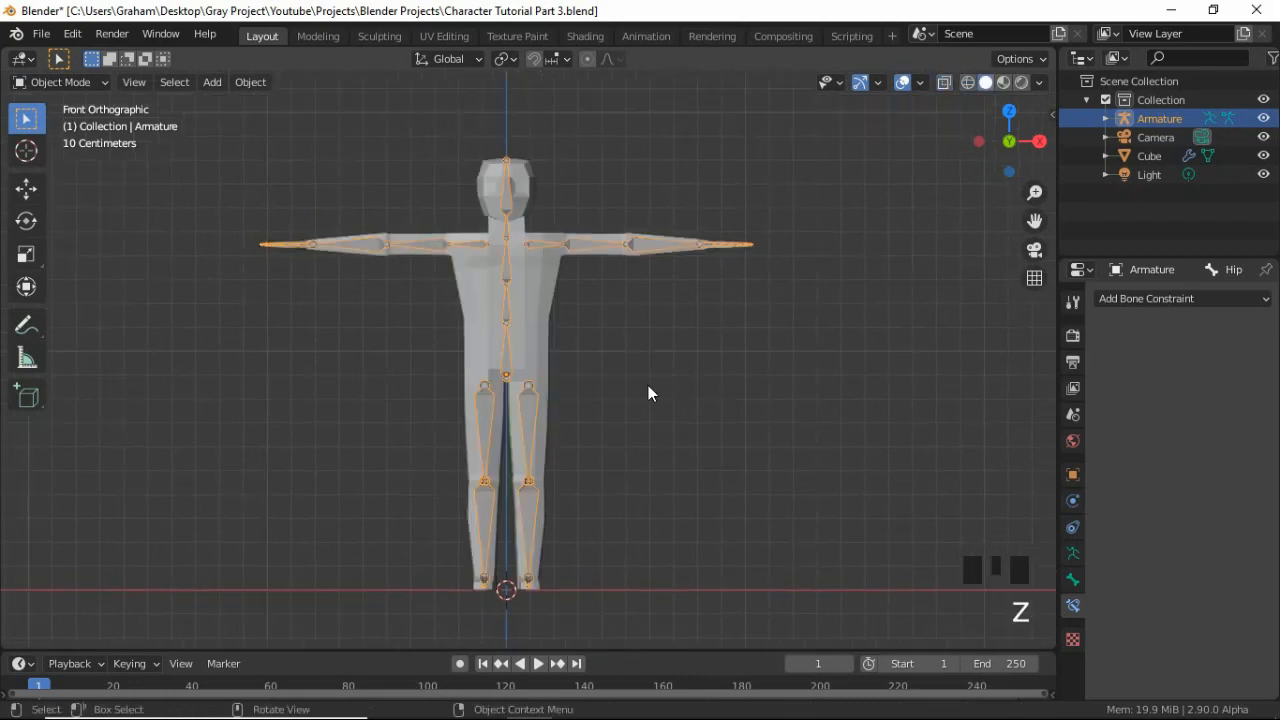
middle_click_drag(640, 418, 619, 260, "shift")
scroll(665, 462, "up", 2)
scroll(610, 225, "down", 2)
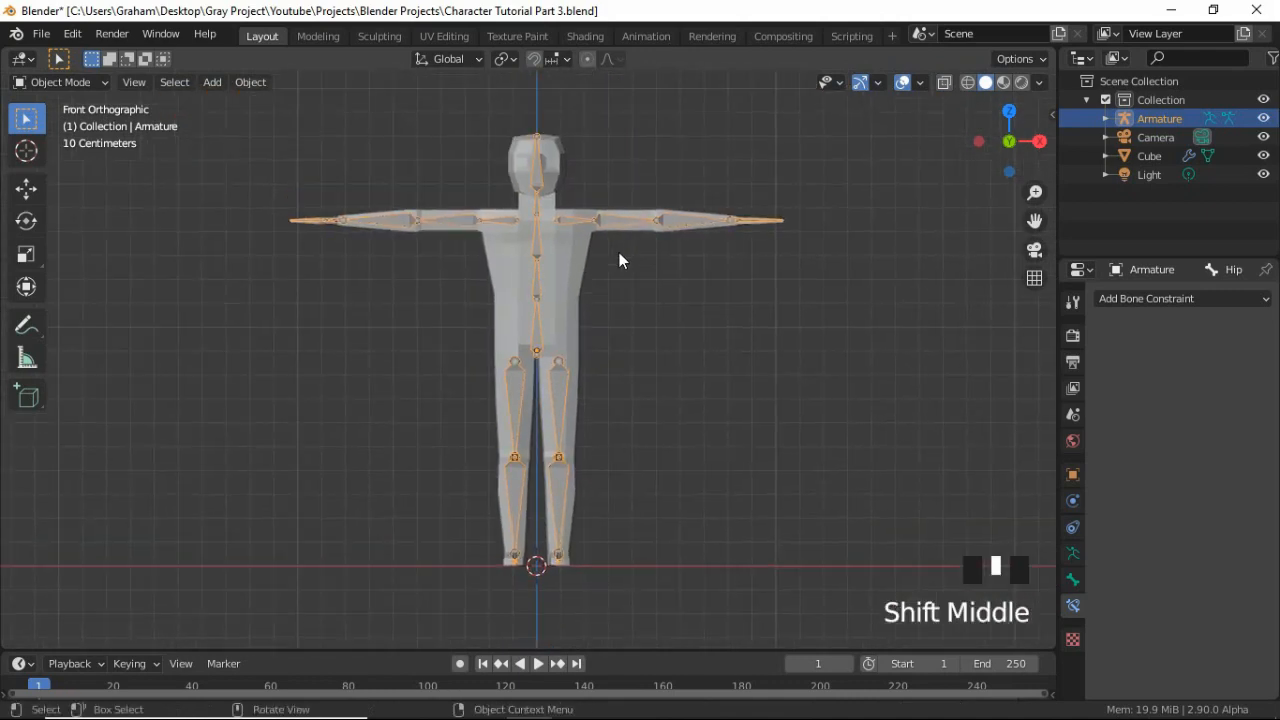